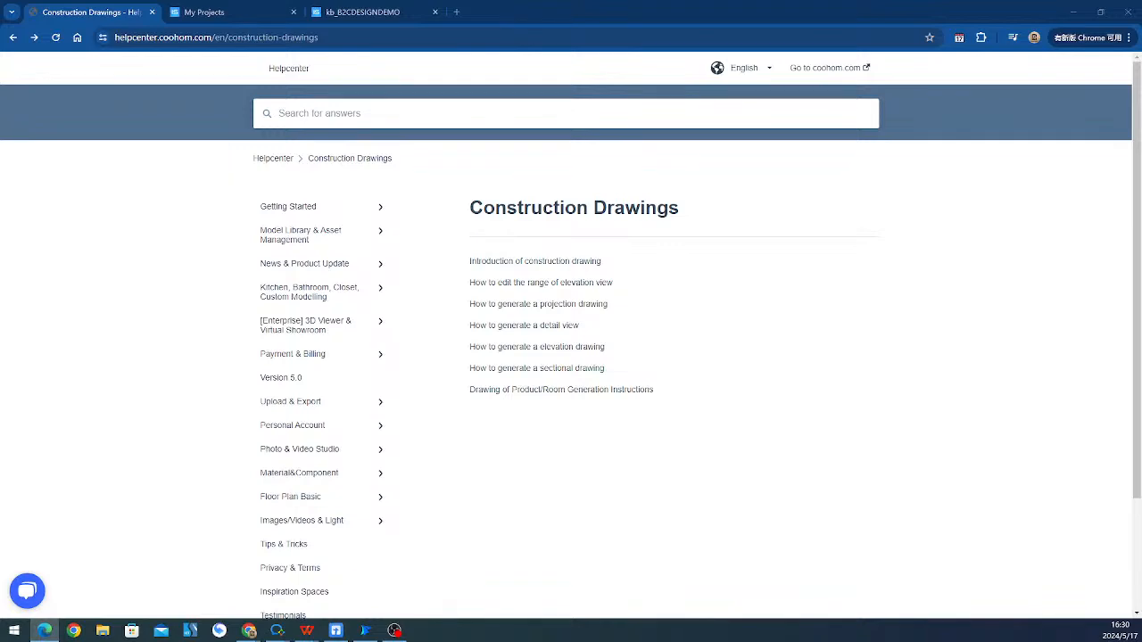
- View the trainer introduction image at full window size and minimize it again
left_click(278, 631)
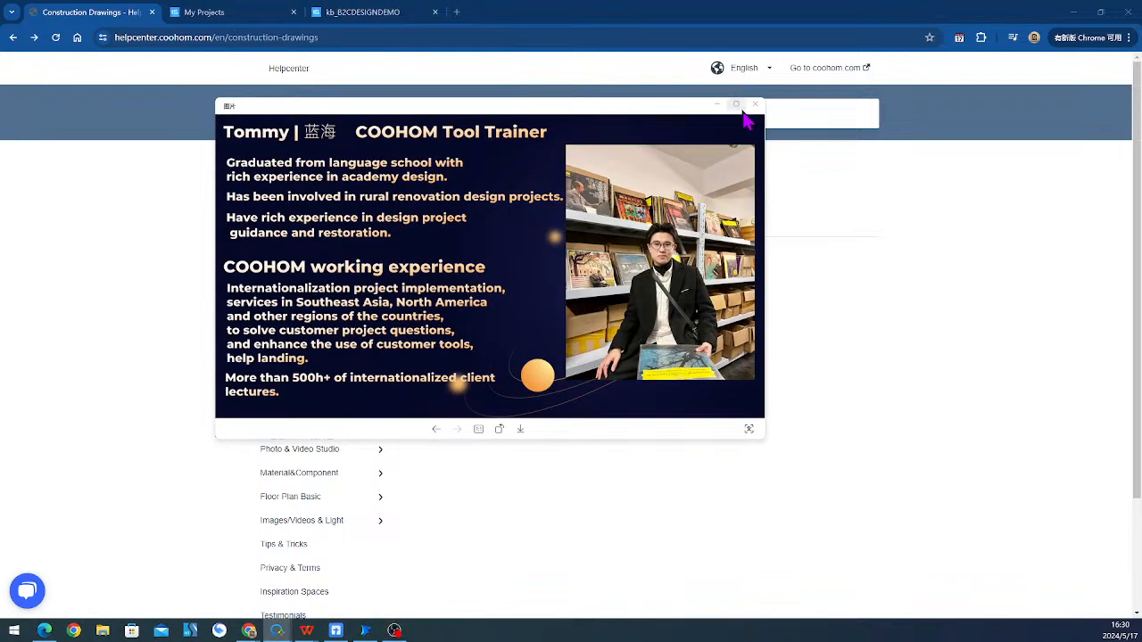
left_click(744, 115)
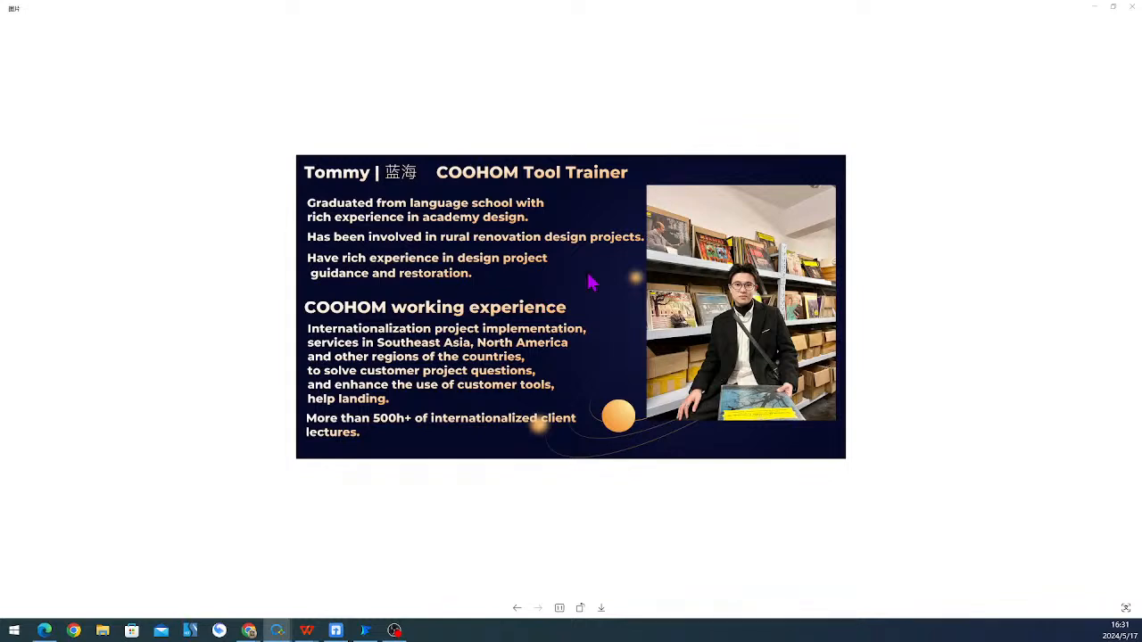
left_click(1094, 7)
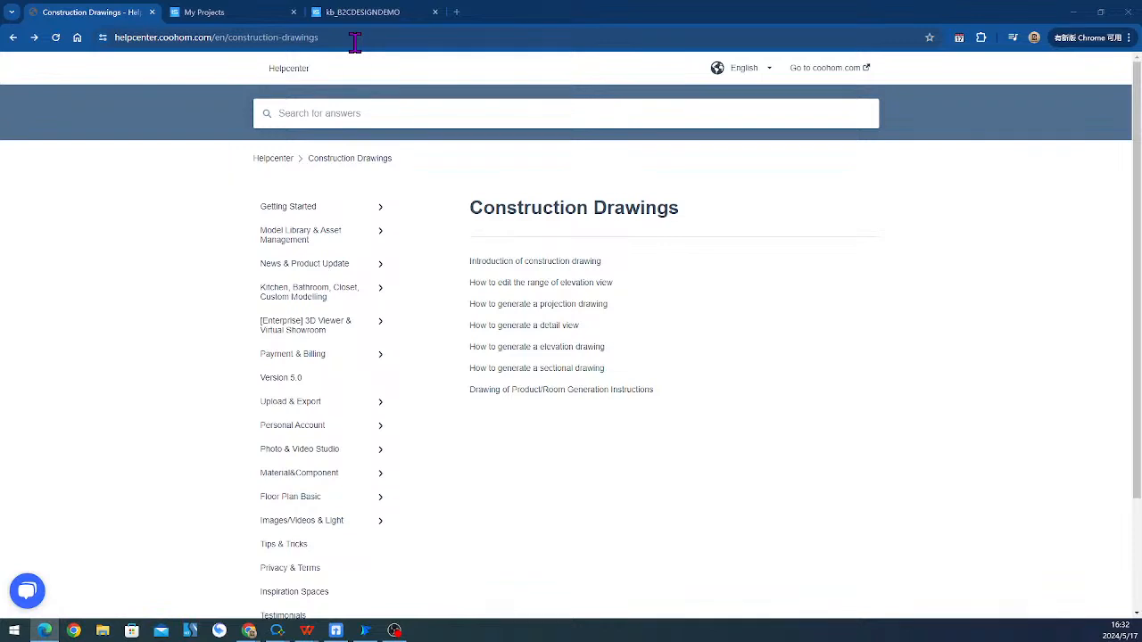
left_click_drag(241, 38, 115, 40)
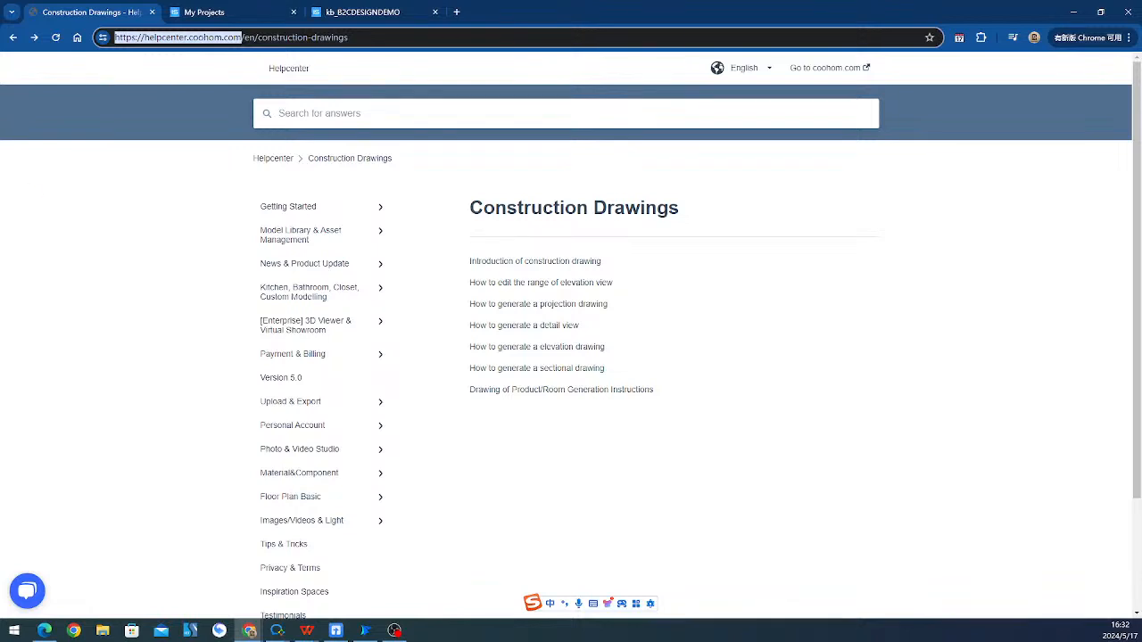
key("alt+Tab")
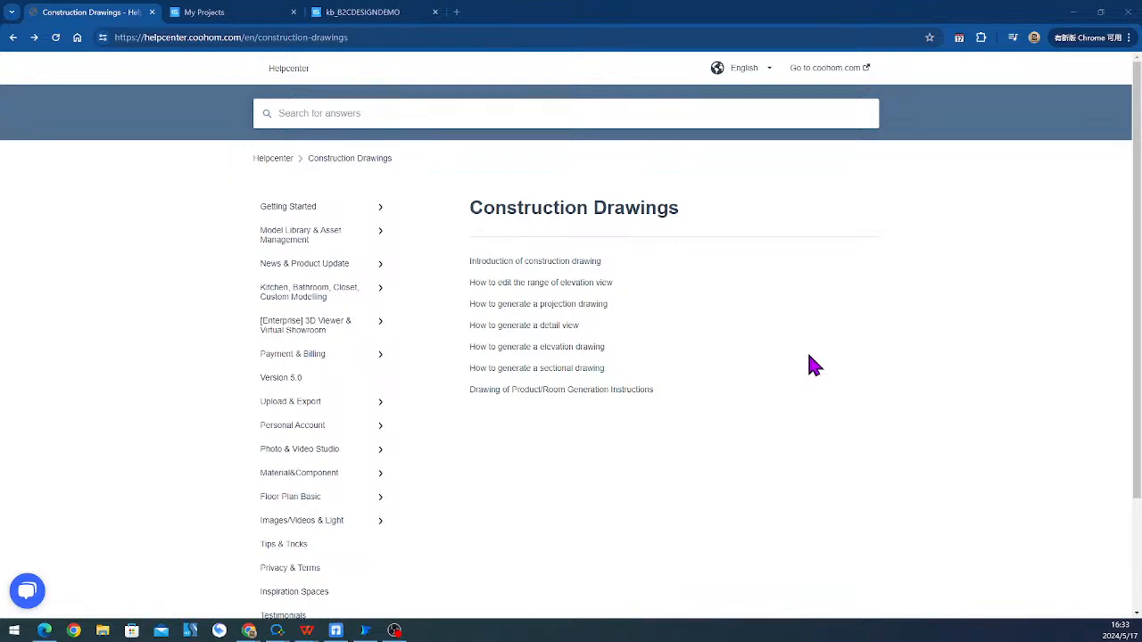
- Switch to the apartment design project and open its Construction Drawings
left_click(259, 13)
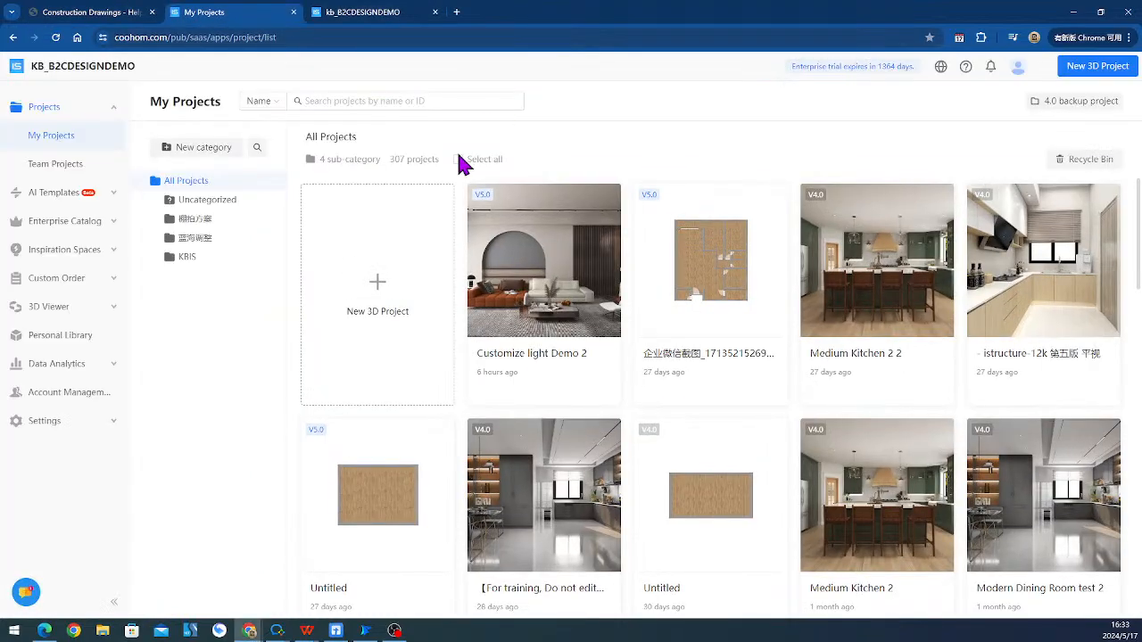
left_click(382, 23)
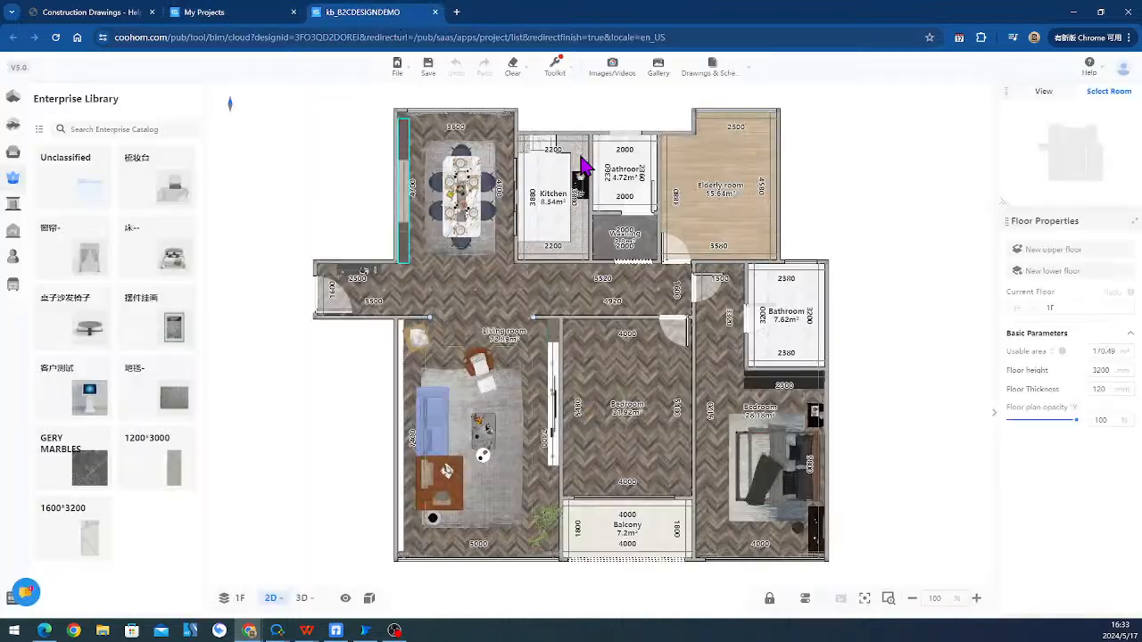
mouse_move(711, 67)
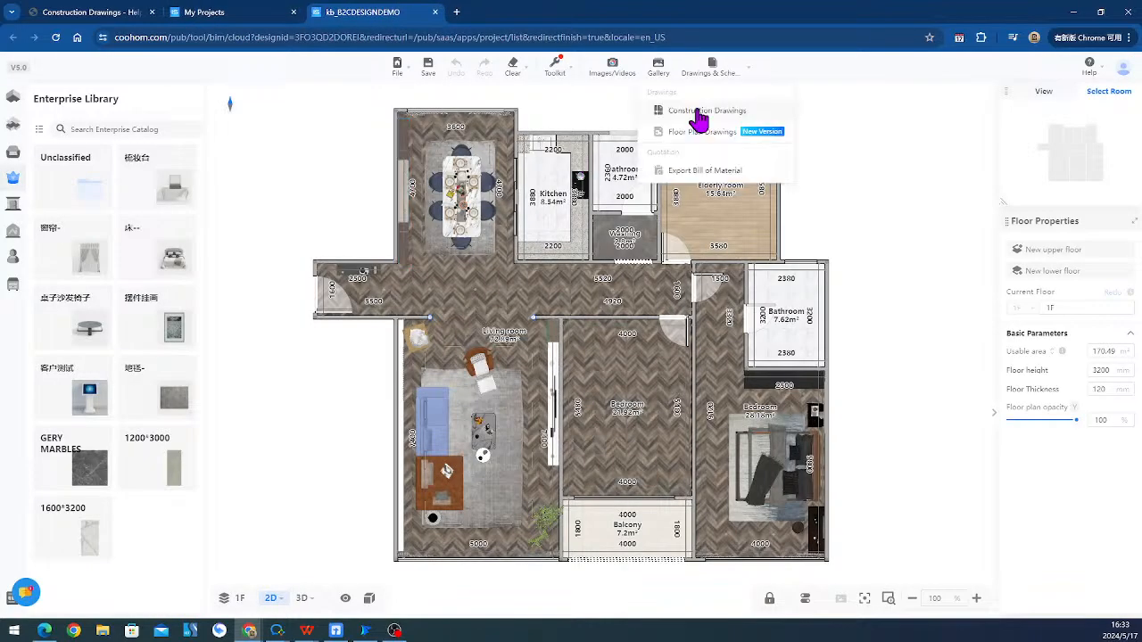
left_click(694, 114)
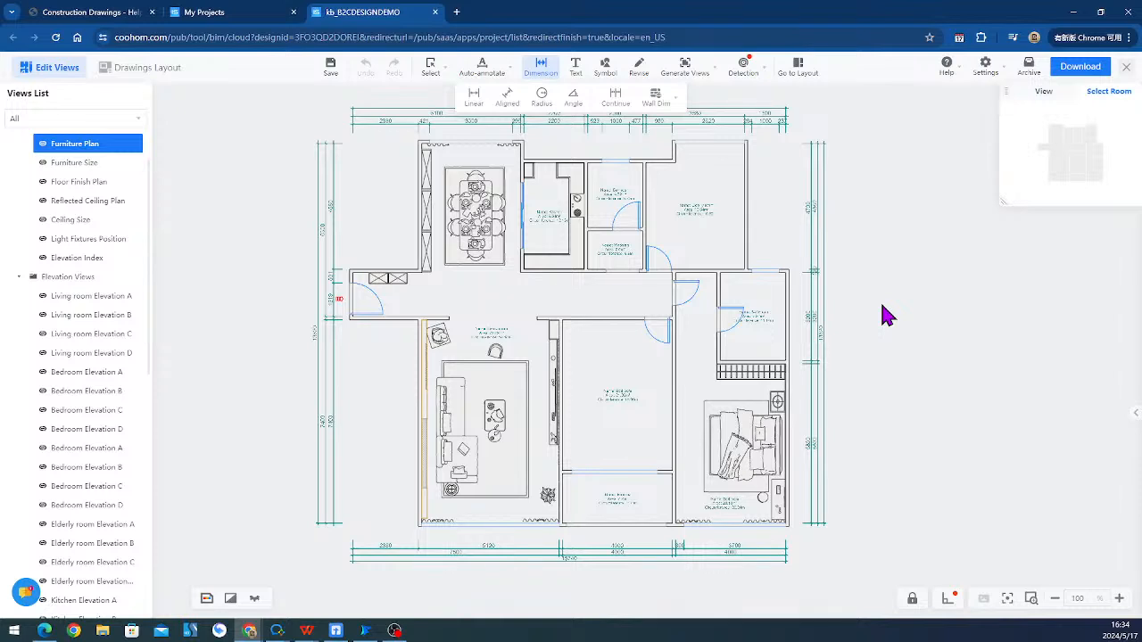
- Exit the construction drawings and show the whole apartment in the 3D view at an oblique angle
left_click(1128, 70)
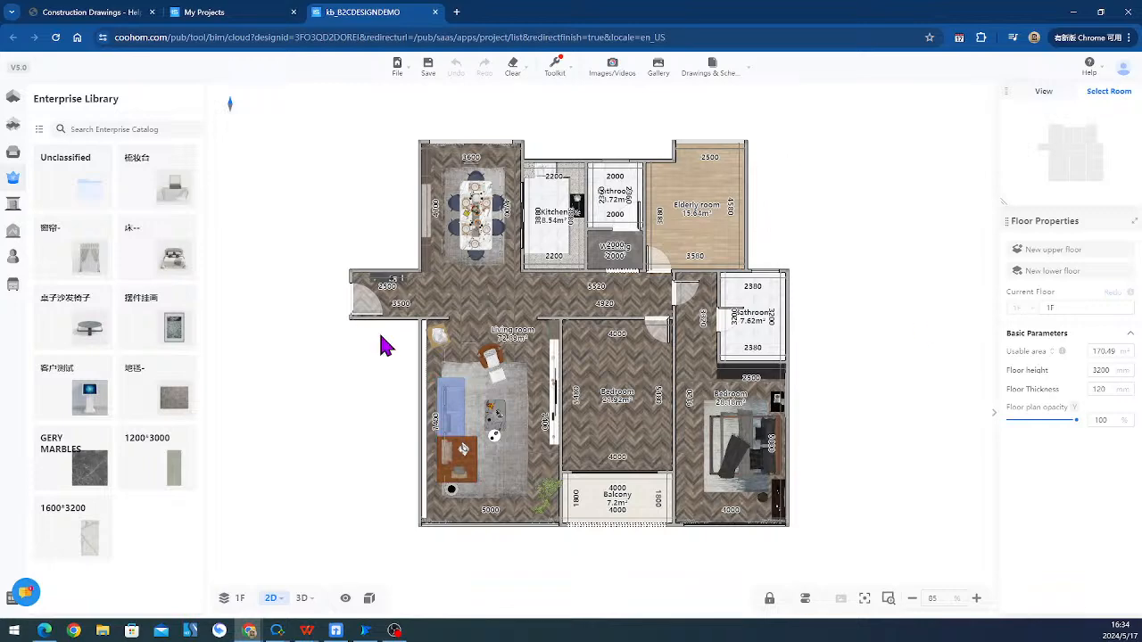
left_click(301, 598)
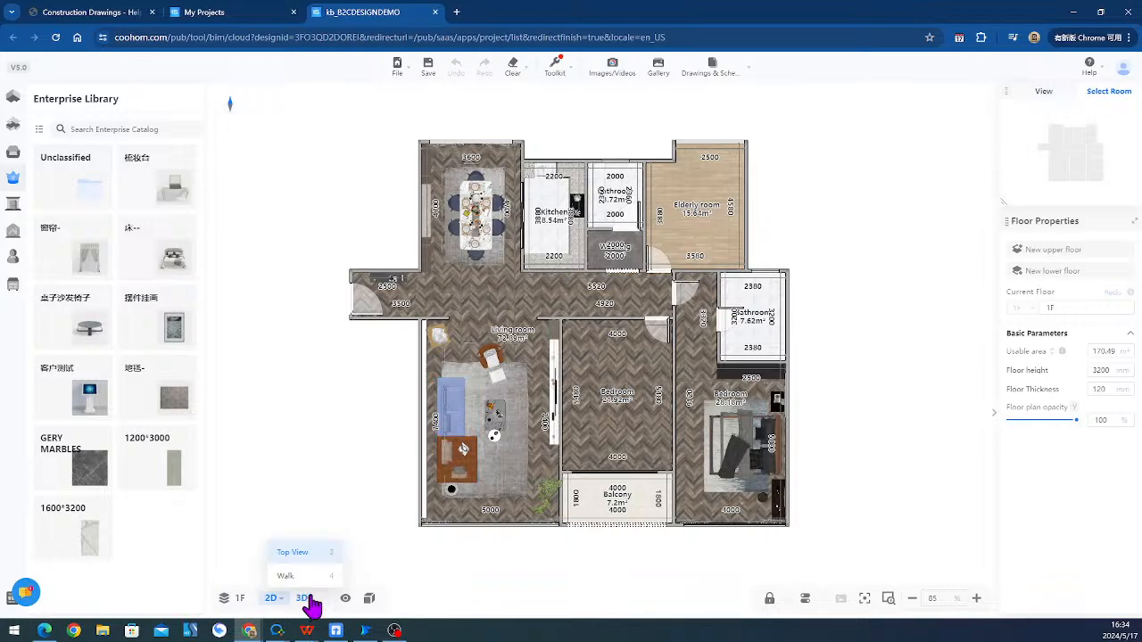
left_click_drag(560, 496, 457, 541)
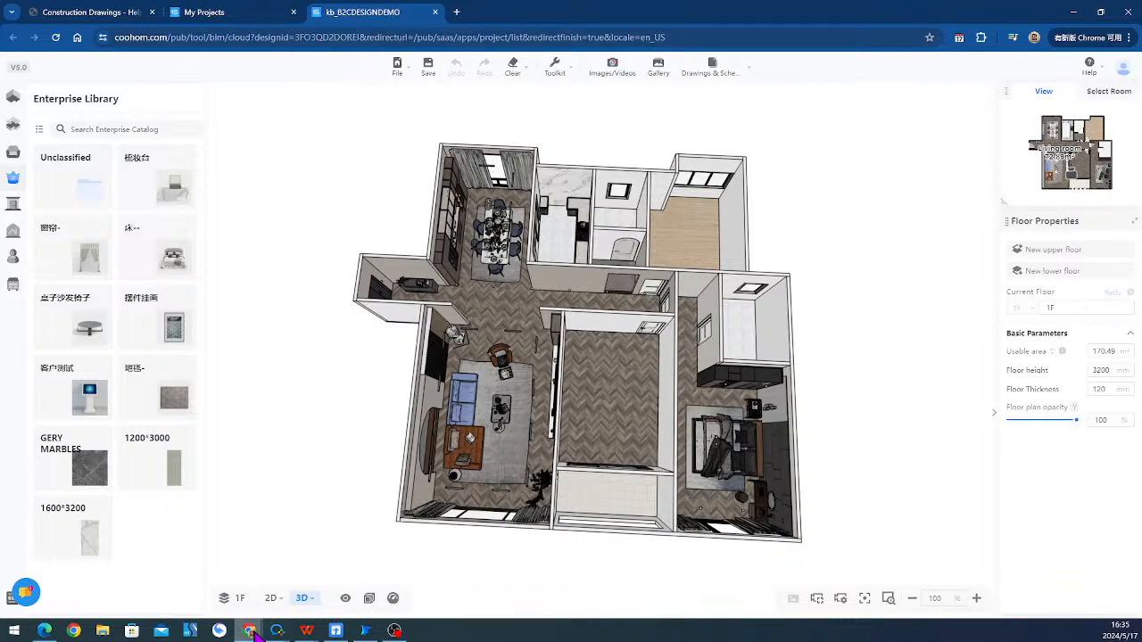
- Return to the help center, look through its topic categories and open the Construction Drawings category
left_click(100, 14)
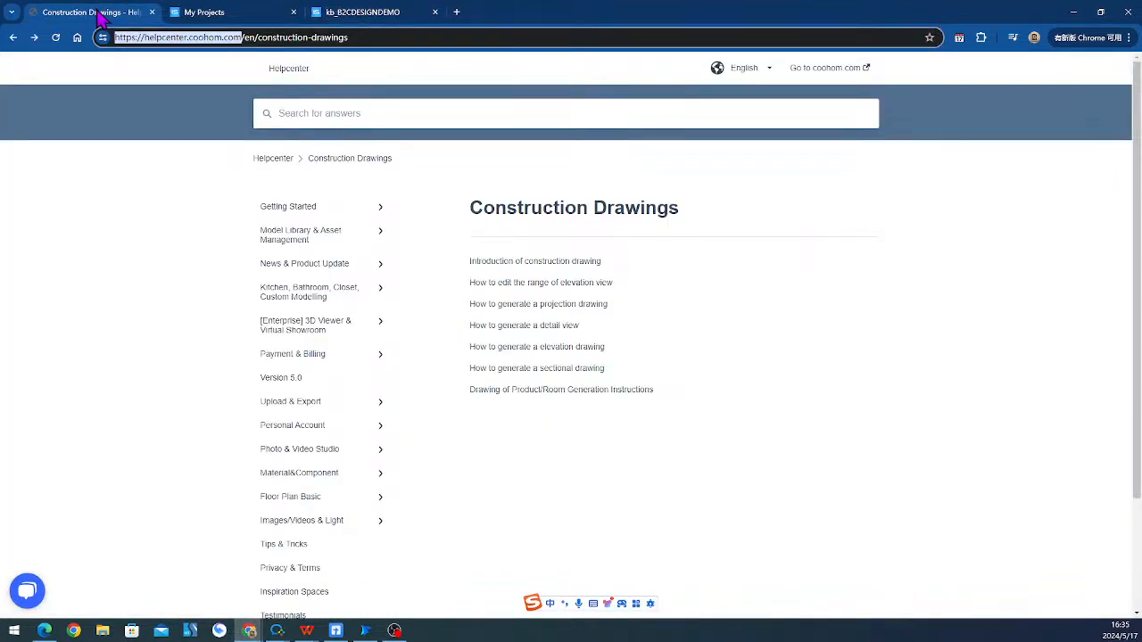
left_click(594, 199)
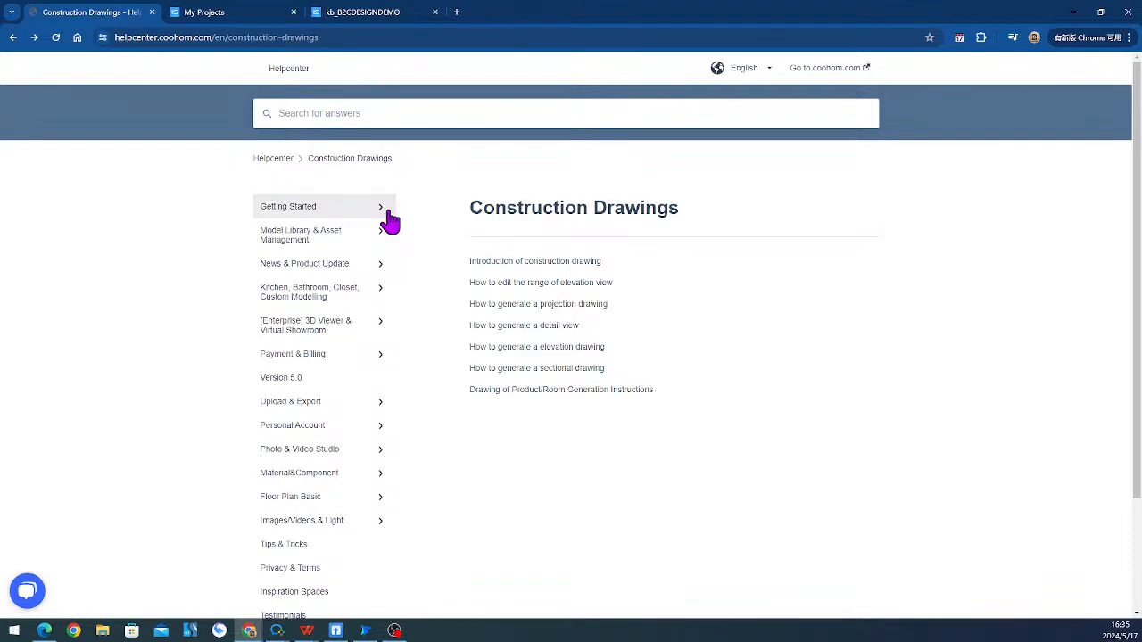
scroll(335, 356, "down", 2)
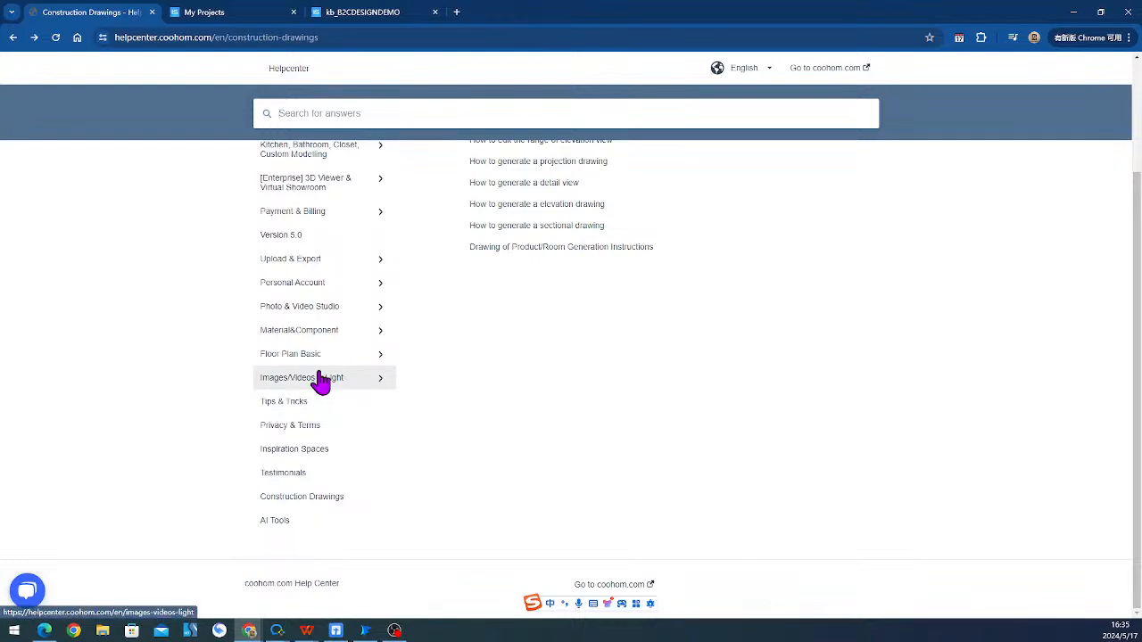
scroll(322, 366, "up", 2)
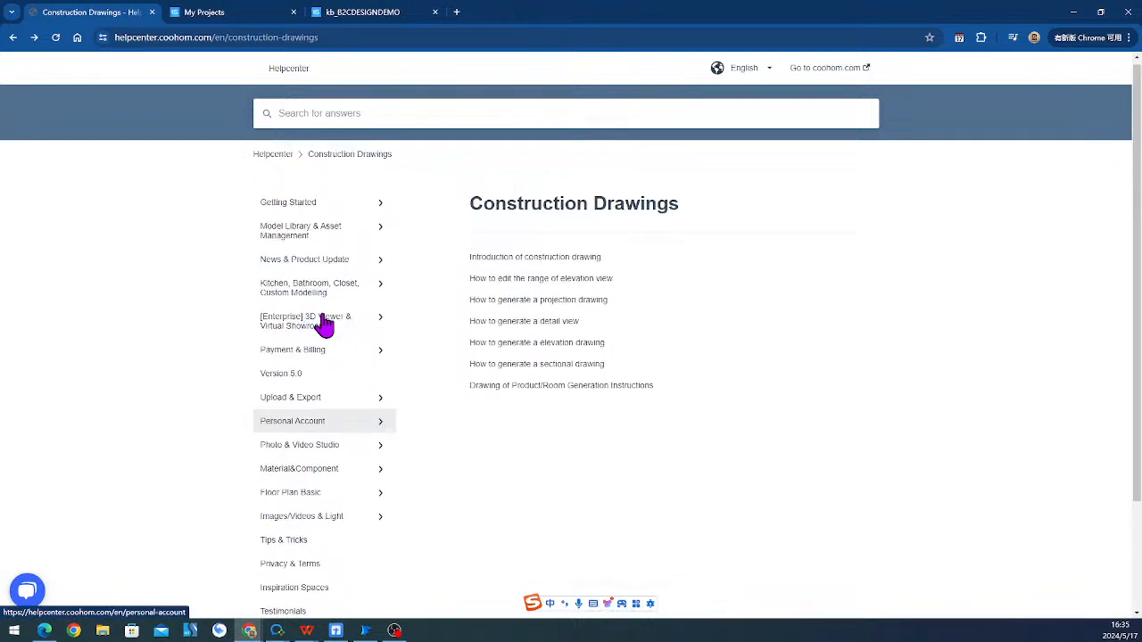
scroll(324, 327, "down", 2)
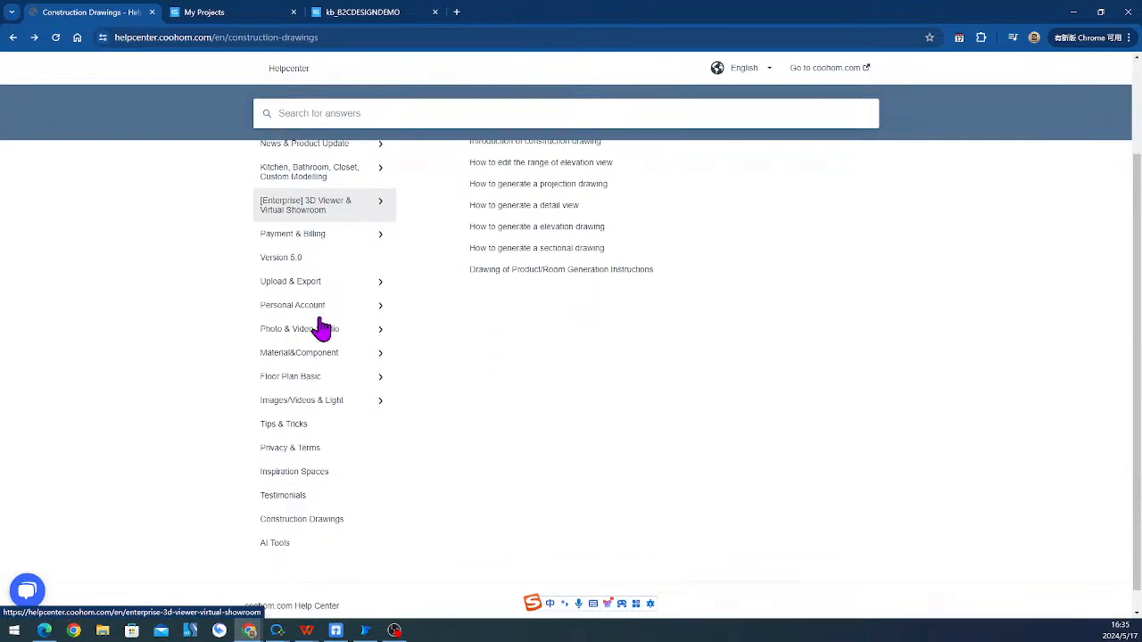
scroll(302, 486, "down", 1)
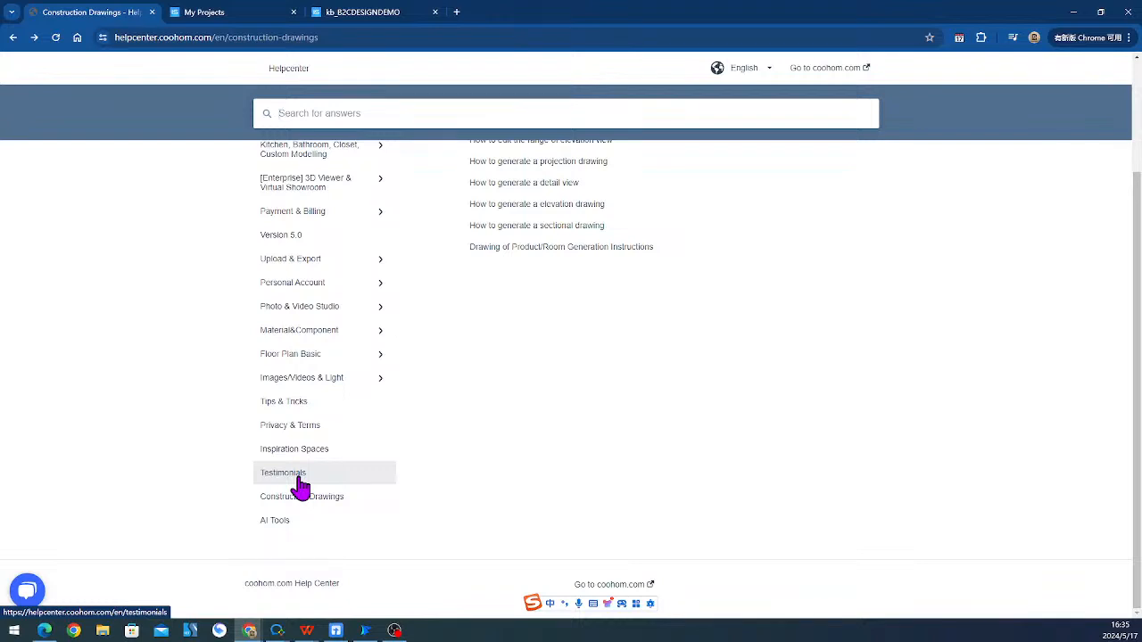
left_click(342, 510)
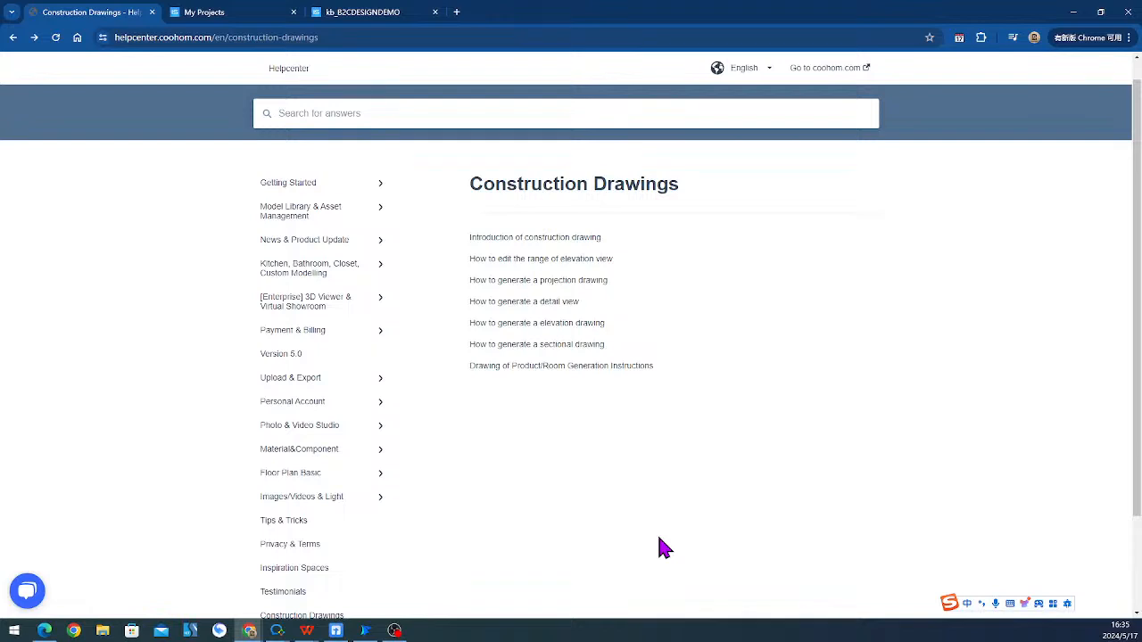
- Open the "Introduction of construction drawing" article and read its sections on entrance, editing views and manual dimensions
left_click(562, 239)
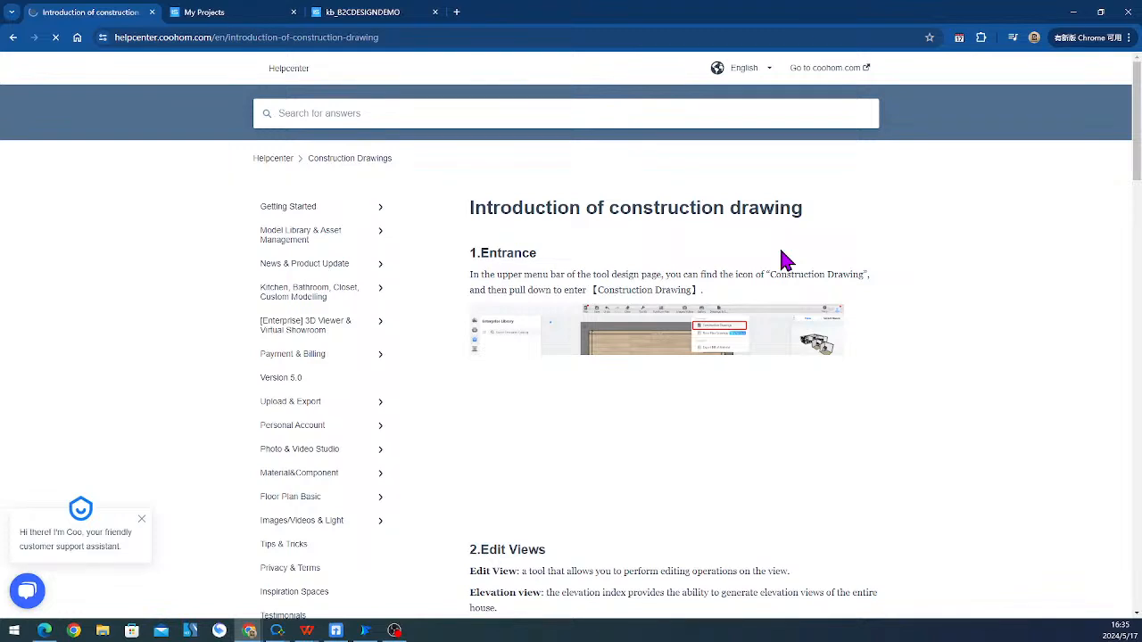
scroll(722, 313, "down", 1)
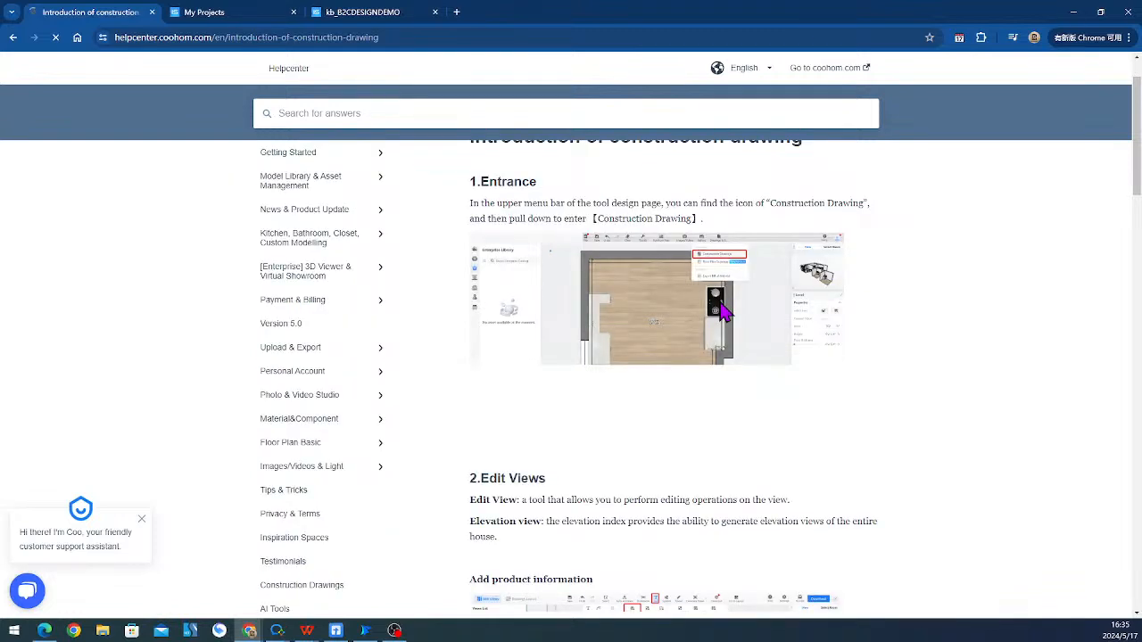
scroll(800, 339, "down", 3)
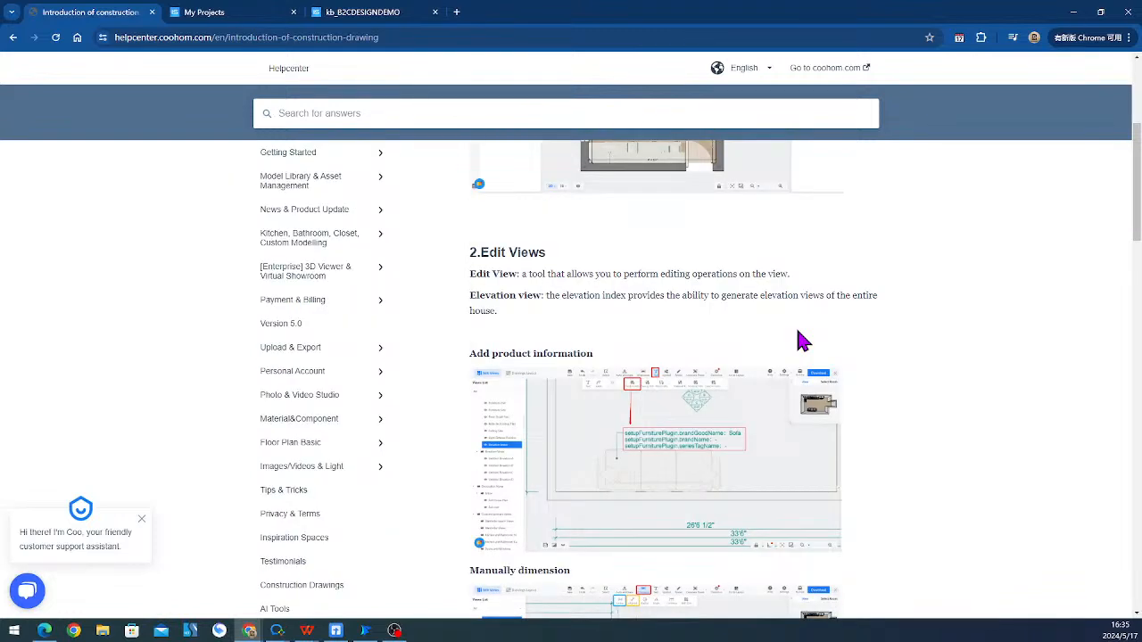
scroll(803, 341, "down", 2)
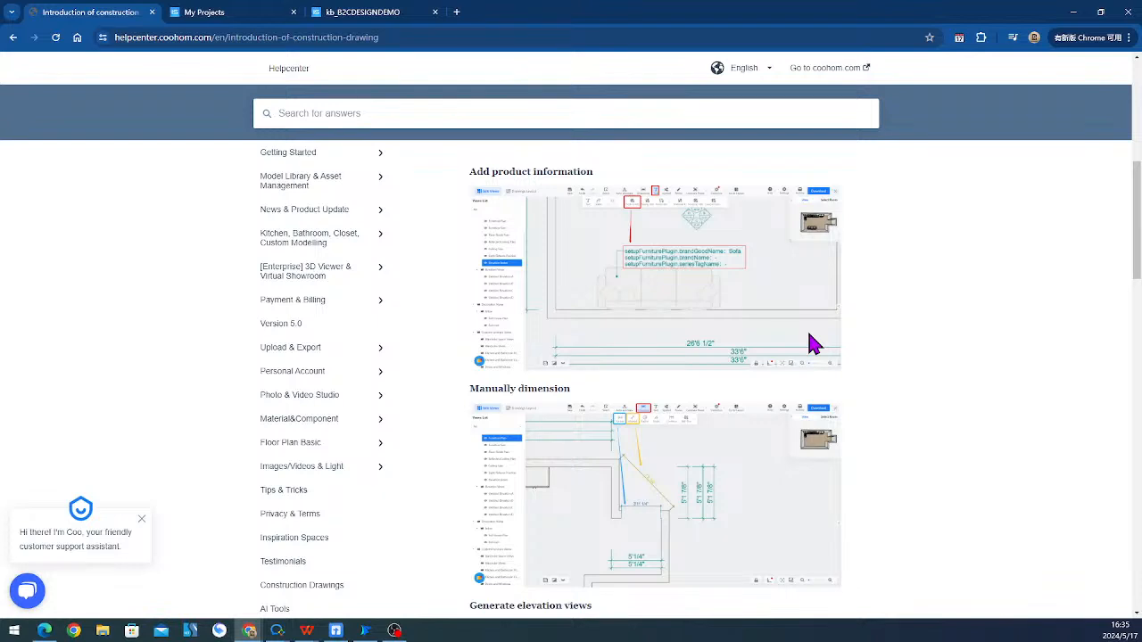
scroll(810, 337, "down", 1)
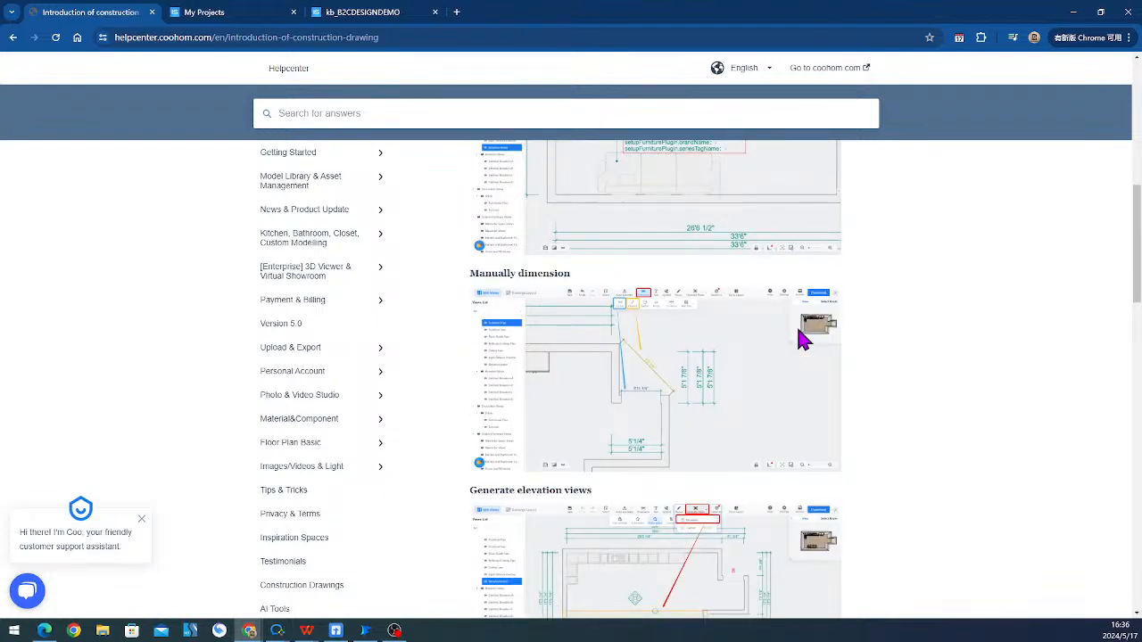
scroll(756, 386, "down", 1)
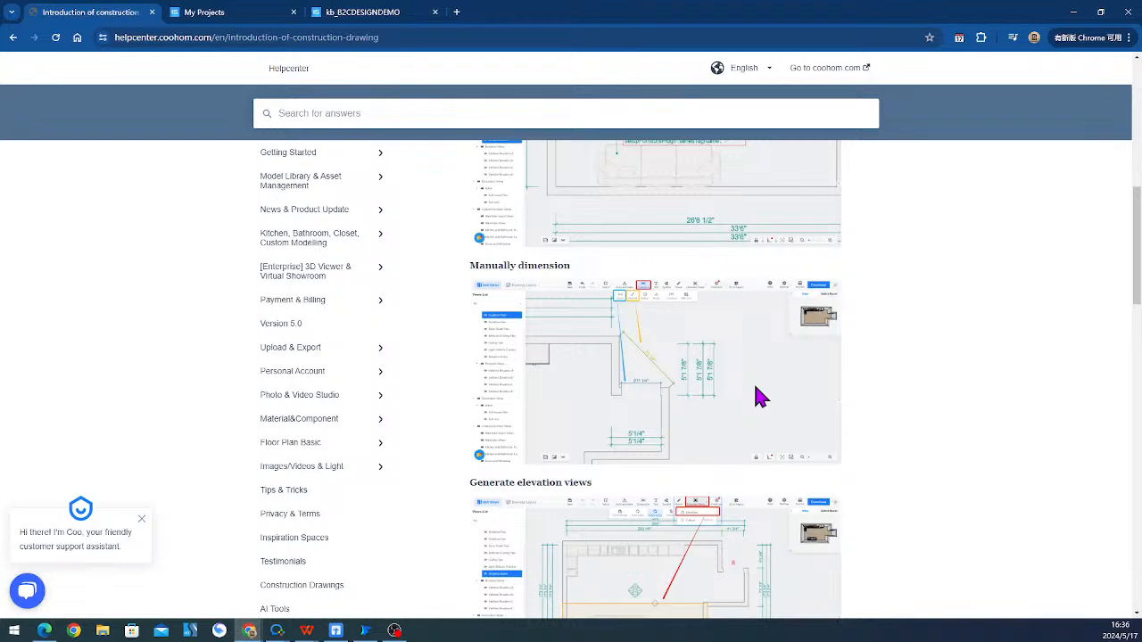
- Switch back to the apartment project, inspect the model from another 3D angle and open its Construction Drawings
left_click(355, 12)
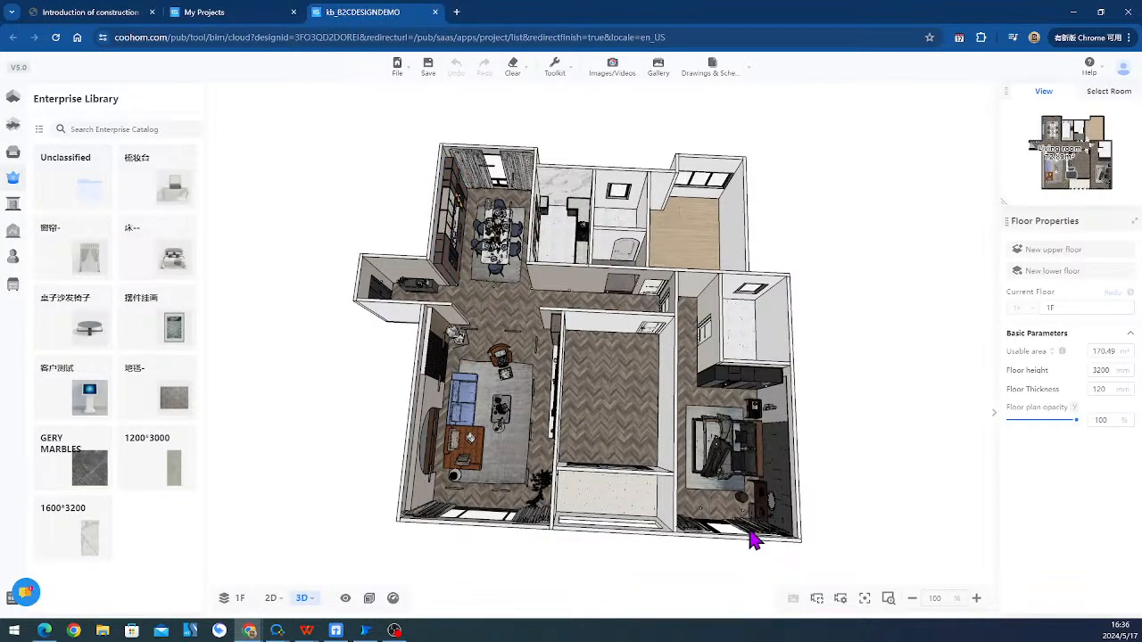
left_click_drag(751, 541, 721, 284)
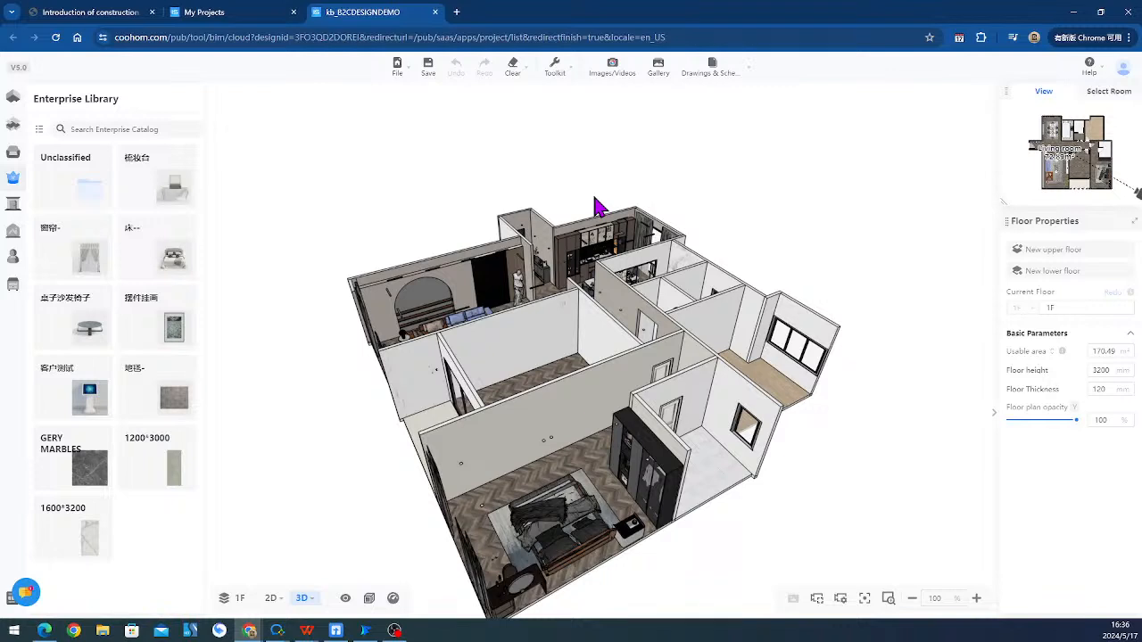
left_click(711, 70)
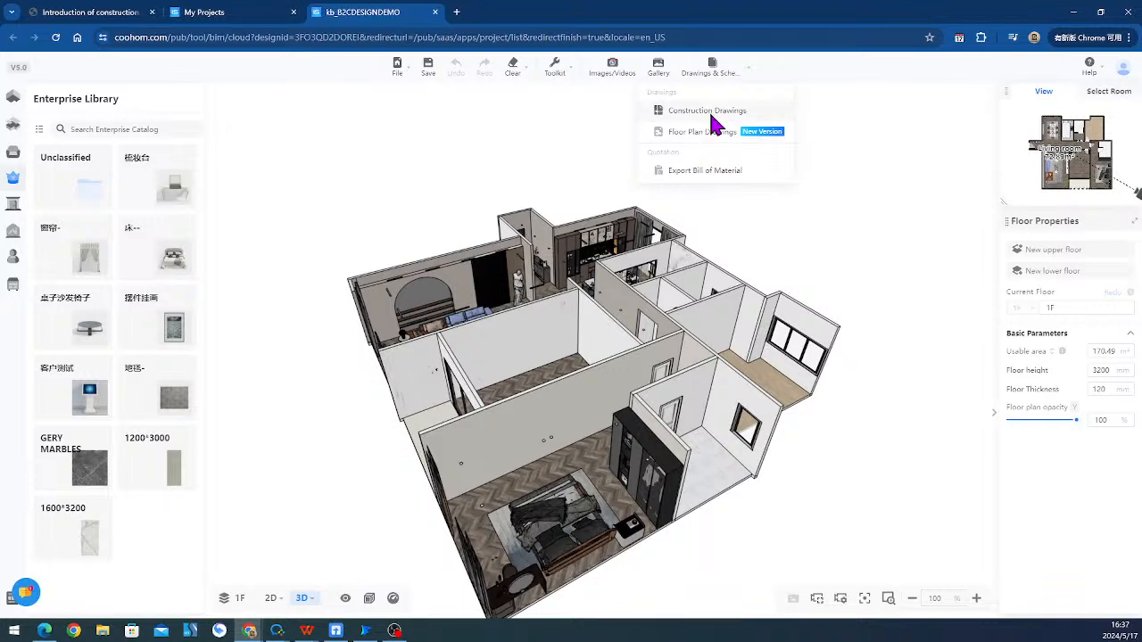
left_click(715, 123)
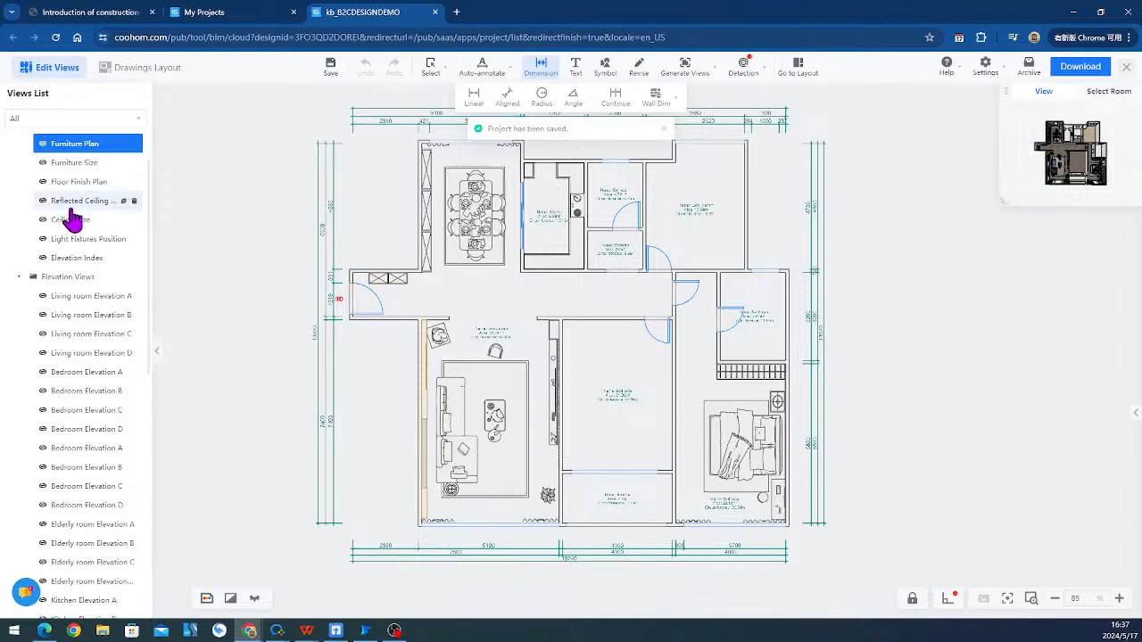
- Examine the Floor Plan, the Elevation Index and the Living room Elevation B up close
scroll(71, 219, "up", 2)
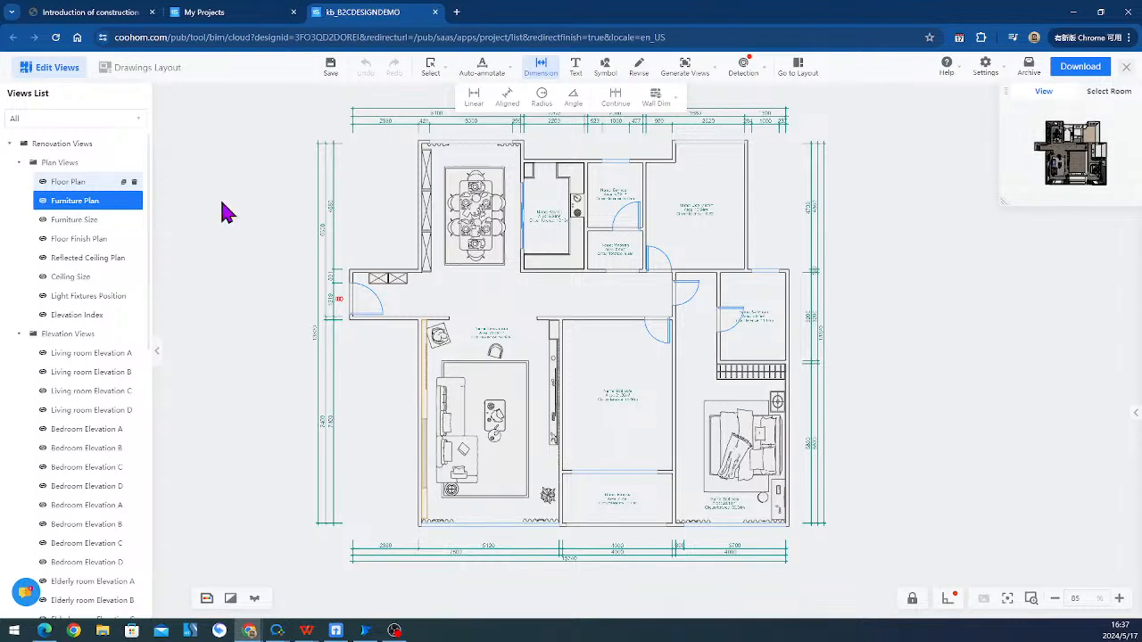
scroll(378, 219, "down", 1)
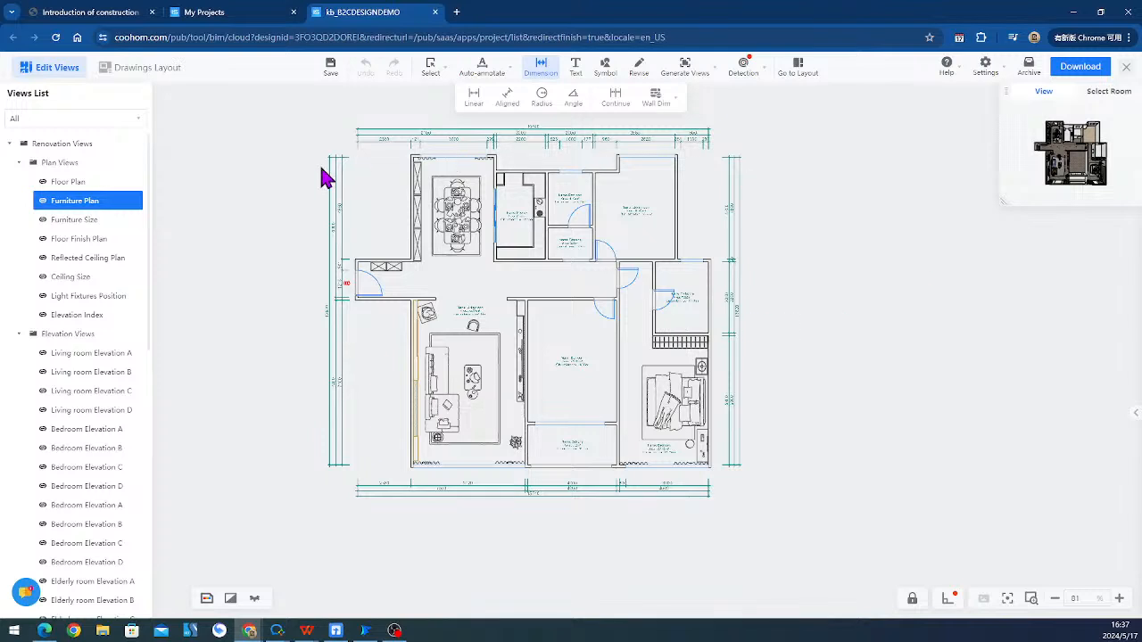
left_click(73, 183)
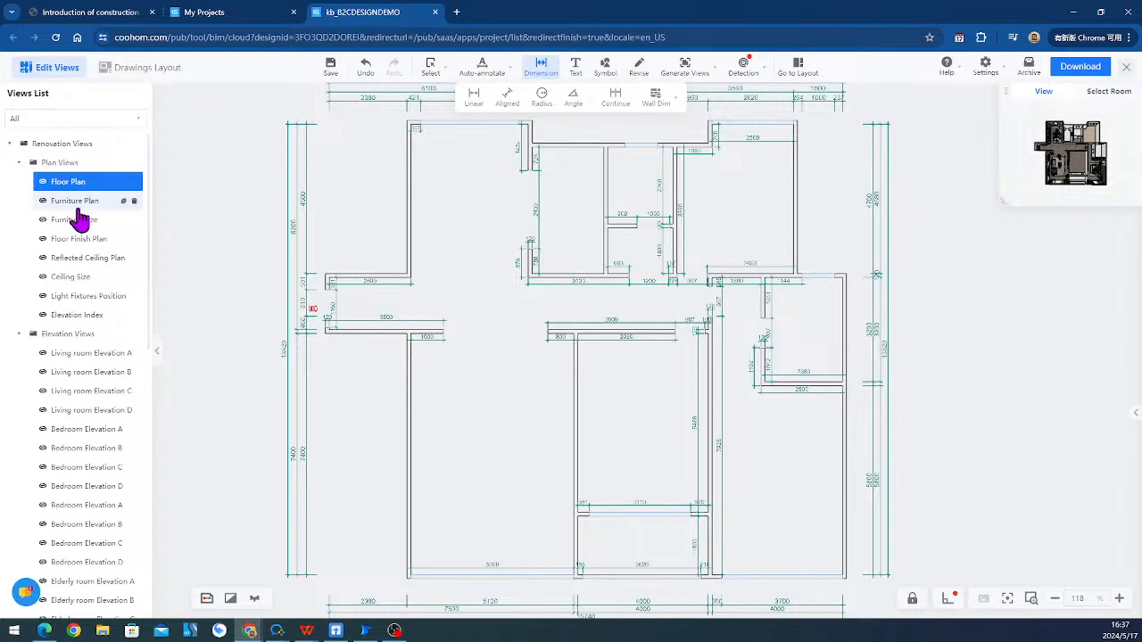
left_click(71, 315)
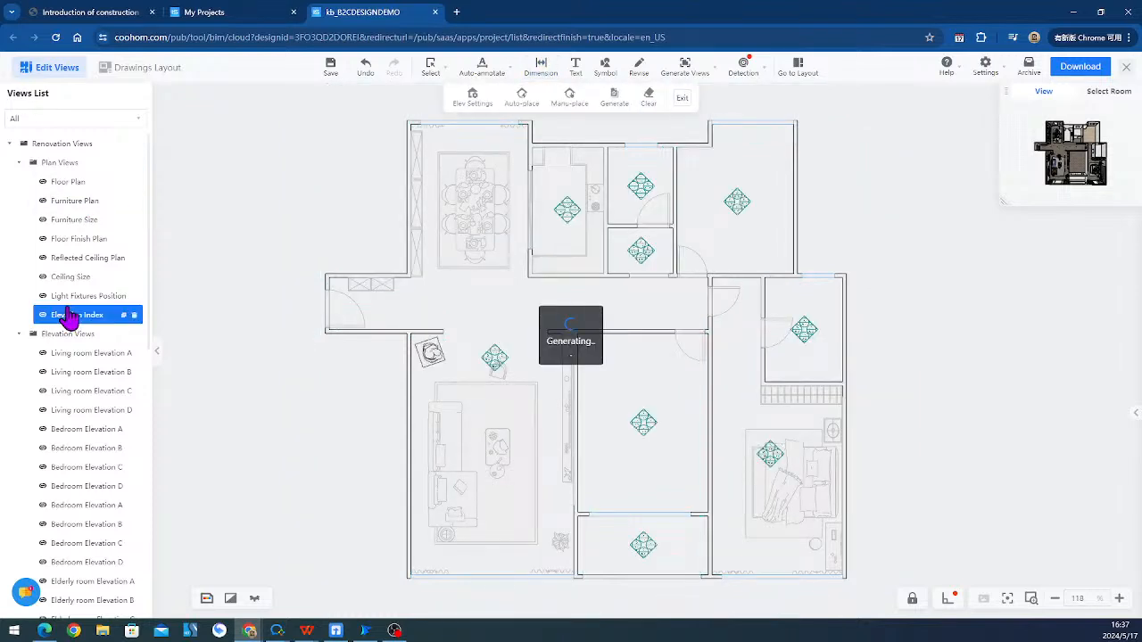
left_click(84, 382)
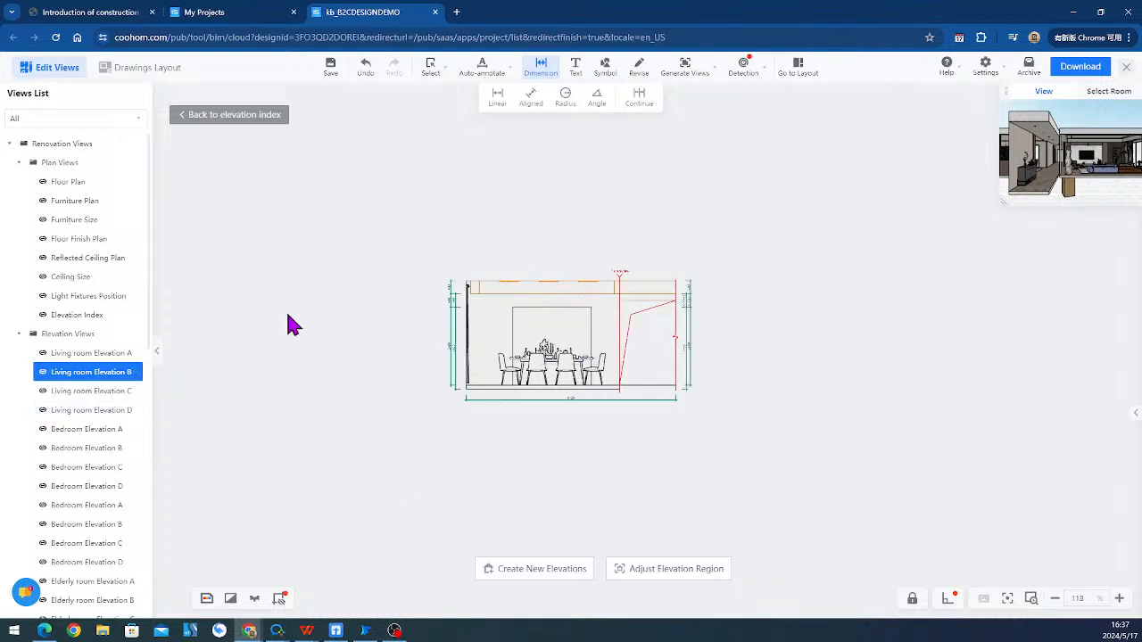
scroll(553, 375, "up", 5)
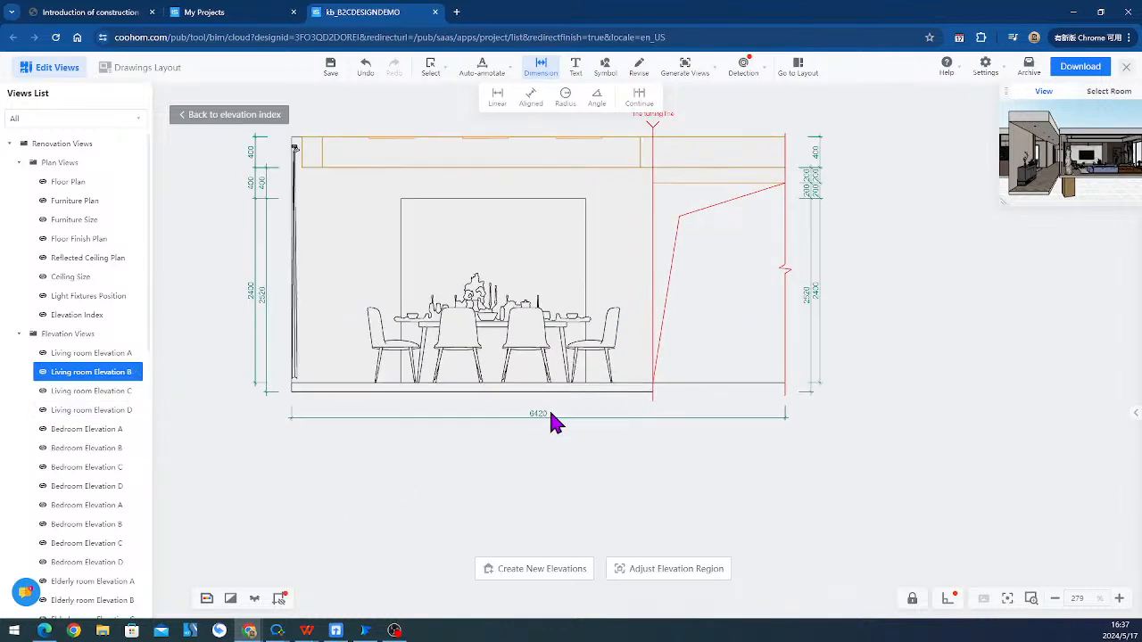
- Leave the construction drawings, open the project's Floor Plan Drawings and examine the generated plan up close
left_click_drag(504, 465, 526, 530)
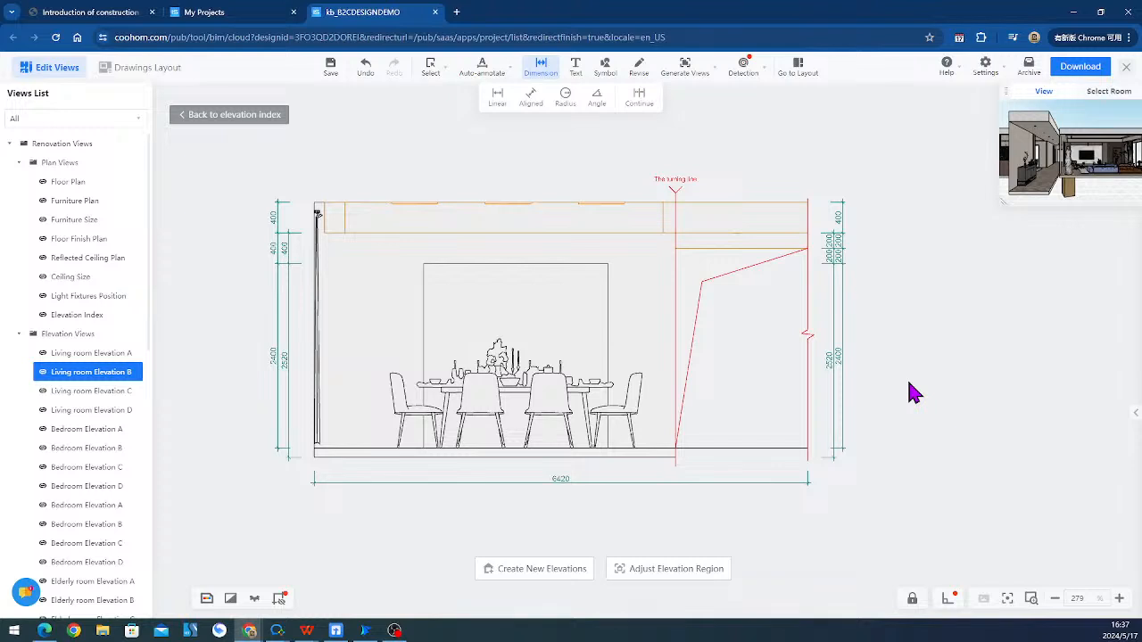
left_click(1129, 71)
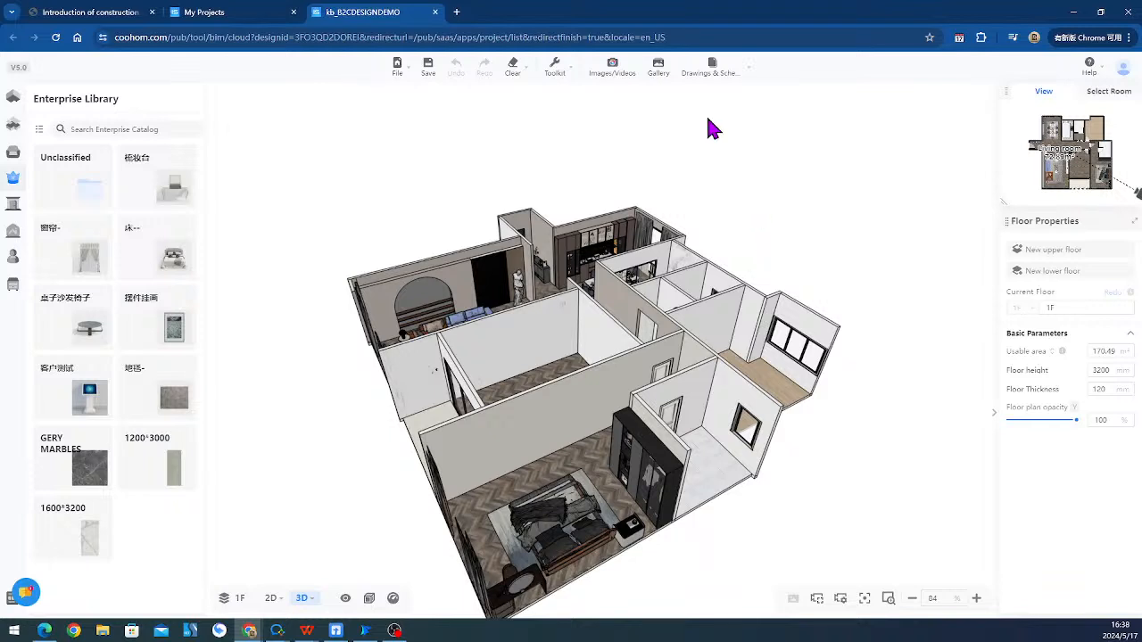
mouse_move(710, 68)
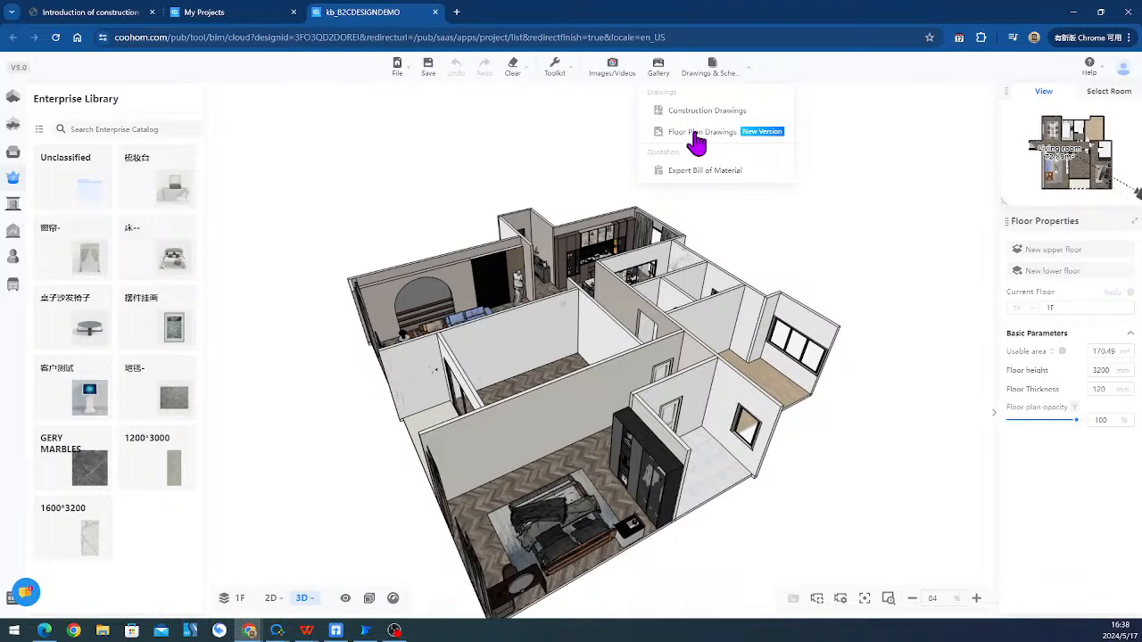
left_click(695, 135)
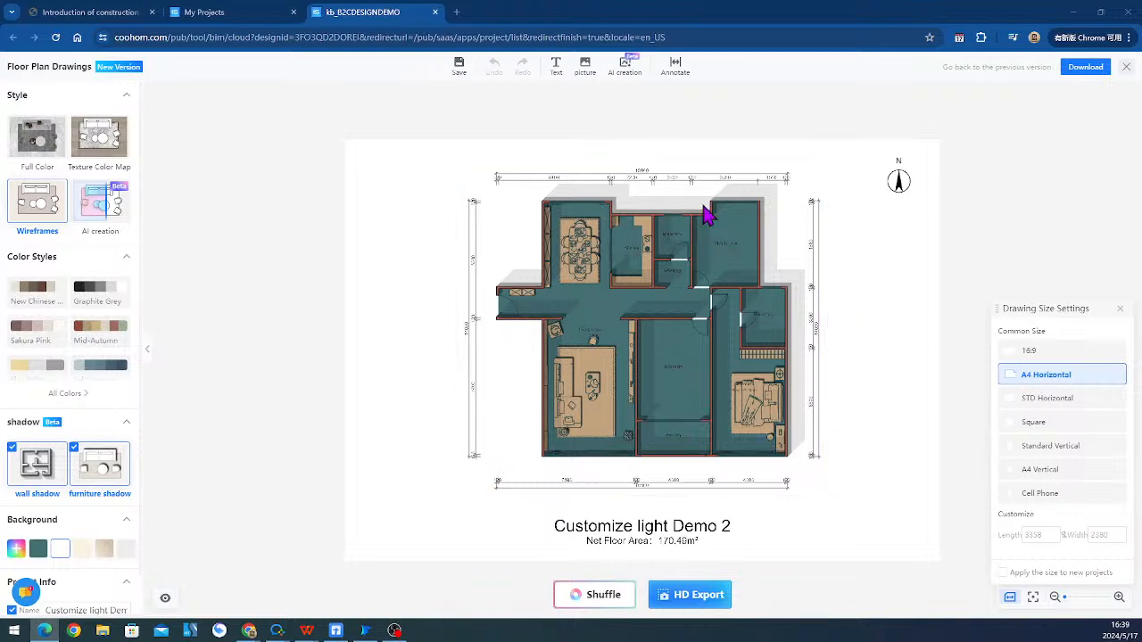
scroll(823, 319, "up", 1)
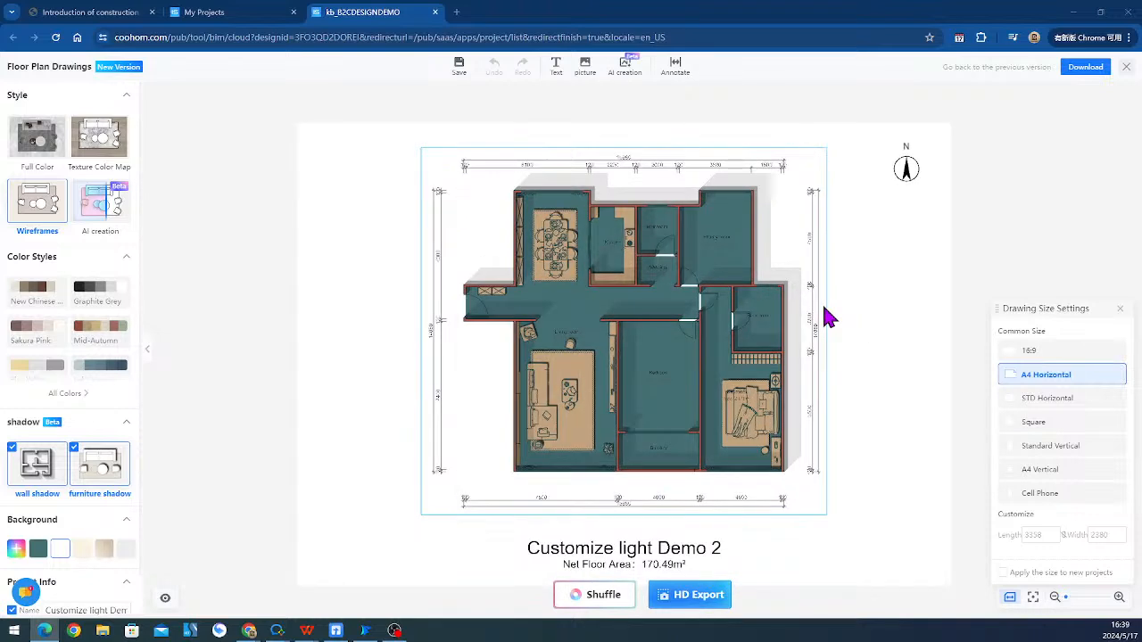
scroll(824, 318, "up", 1)
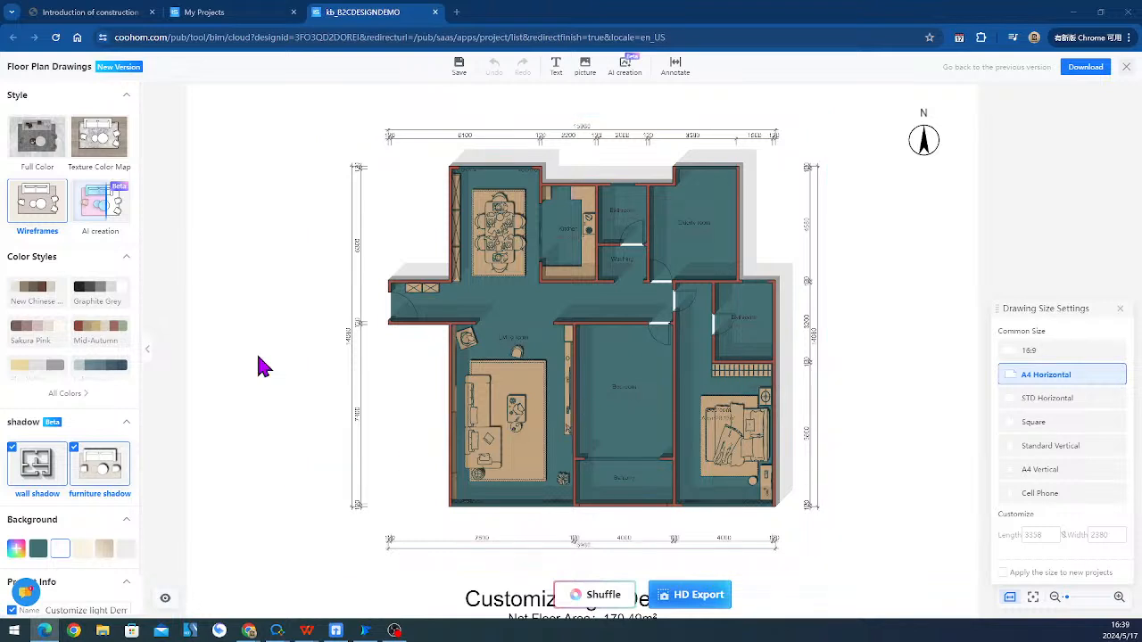
scroll(446, 251, "down", 1)
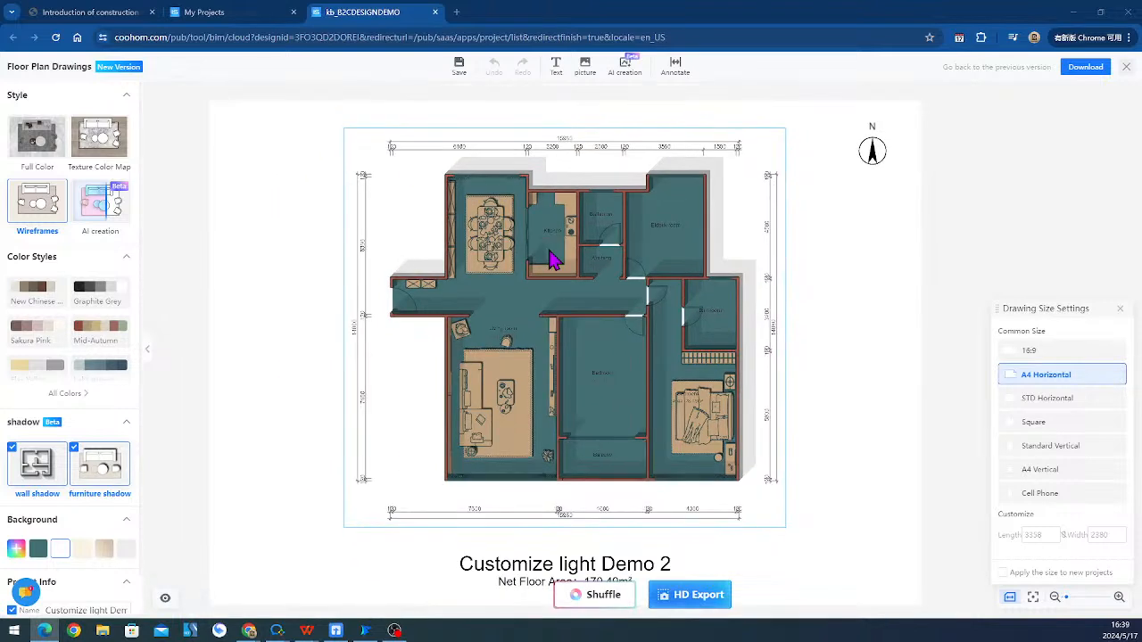
scroll(580, 254, "down", 4)
left_click_drag(895, 297, 795, 306)
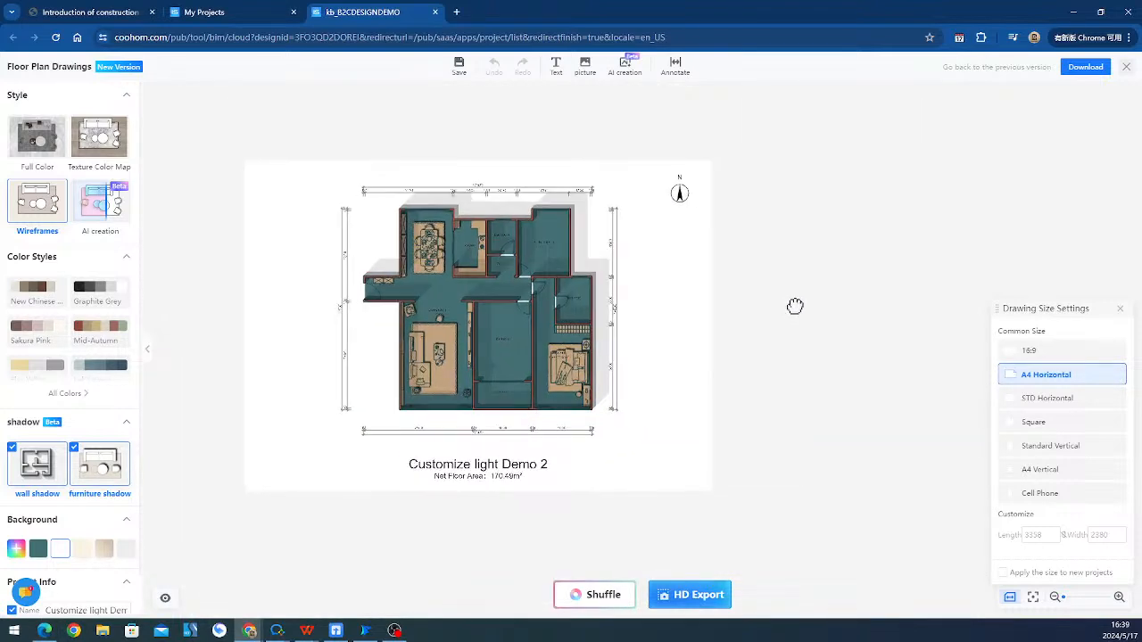
scroll(339, 297, "up", 4)
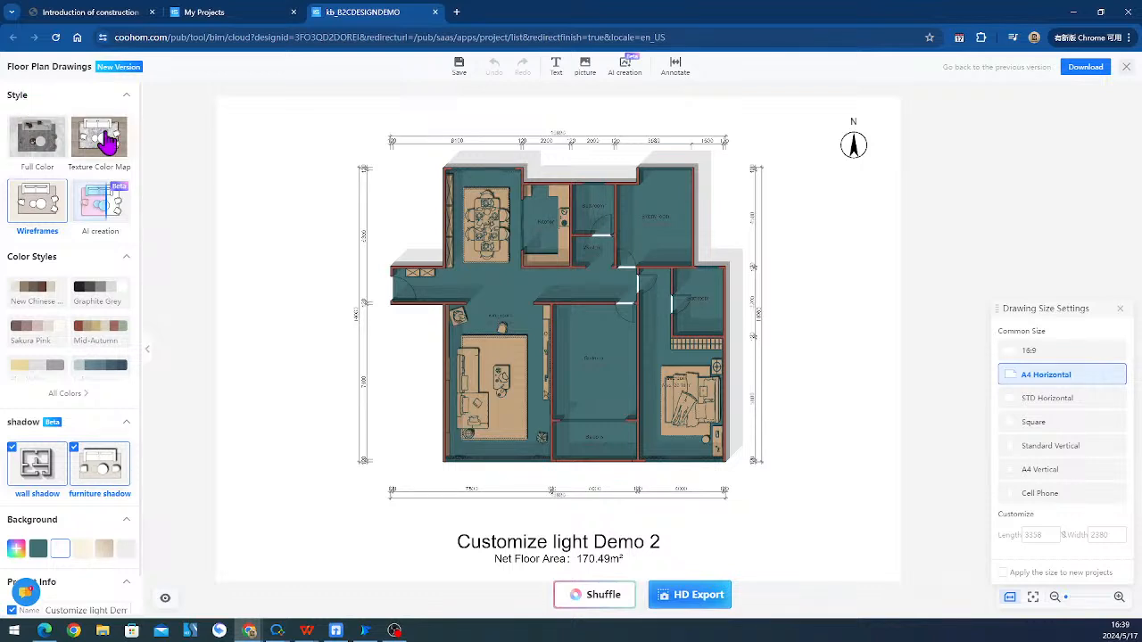
- Compare the Full Color and Texture Color Map styles on the floor plan and return it to Wireframes
left_click(38, 141)
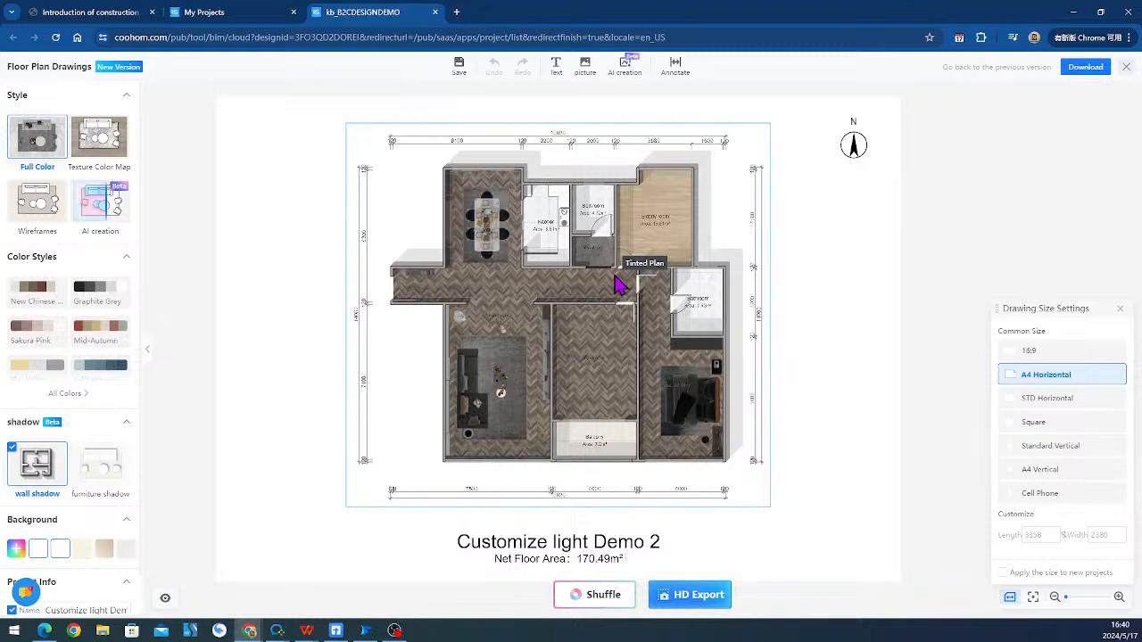
left_click(104, 153)
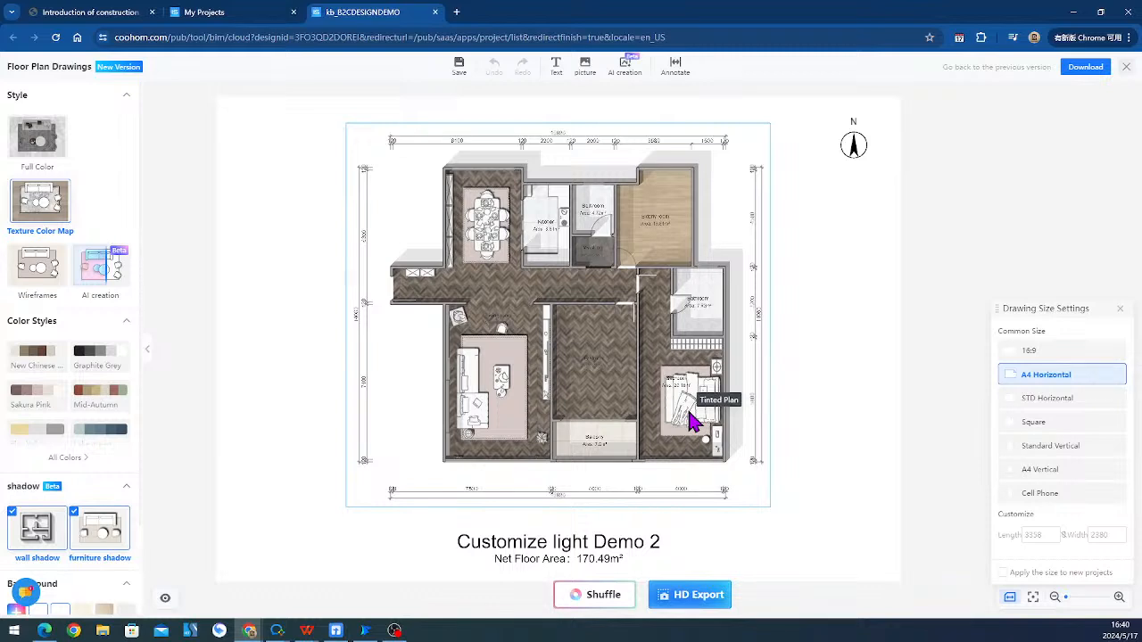
left_click(46, 156)
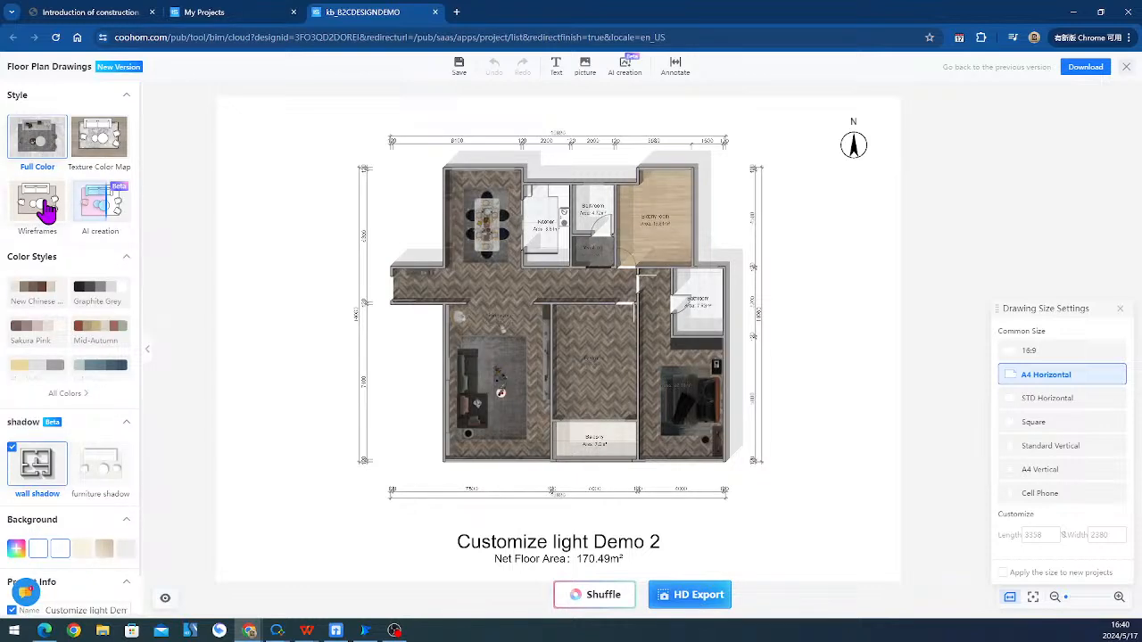
left_click(46, 209)
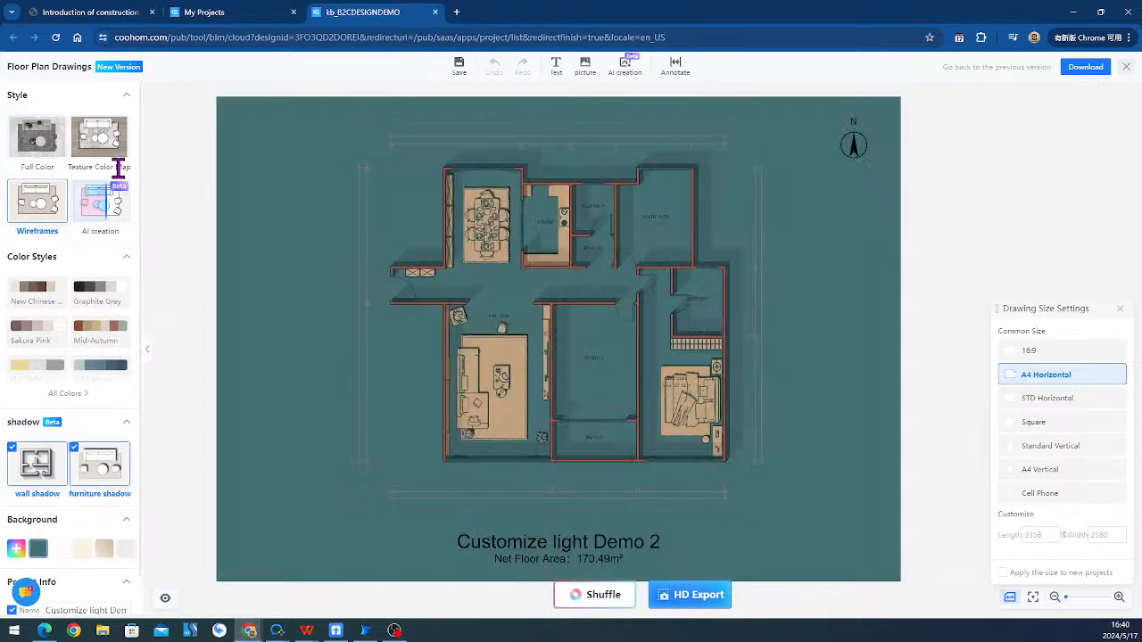
left_click(96, 139)
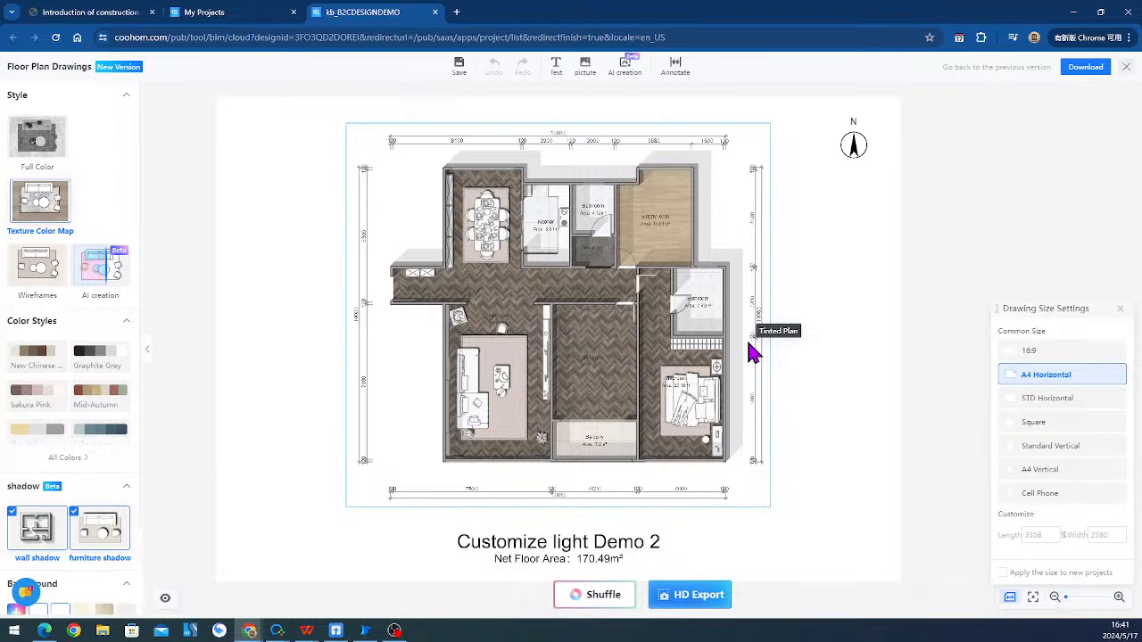
left_click(33, 275)
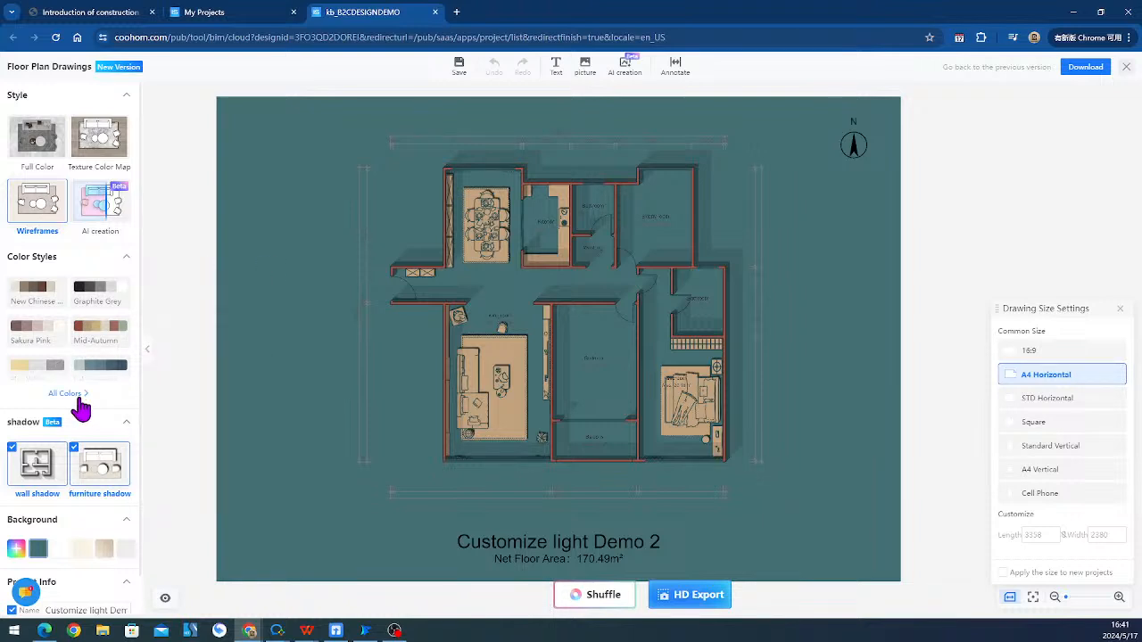
- Try the Graphite Grey and Deep Emerald color styles on the wireframe plan and settle on Warm Sun Yellow
left_click(93, 303)
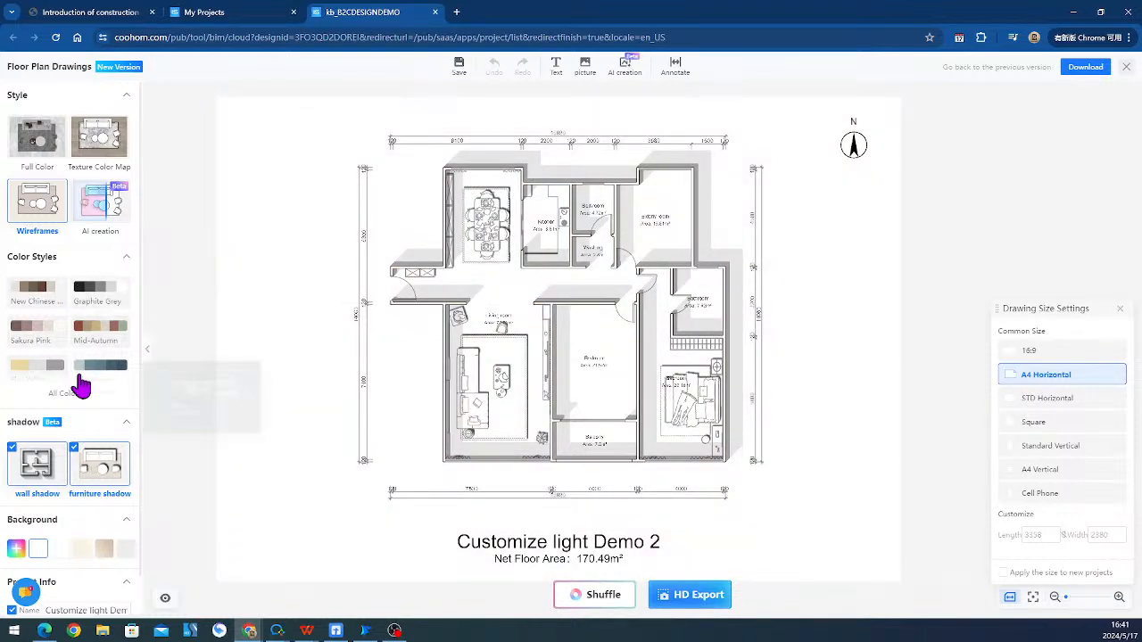
left_click(80, 384)
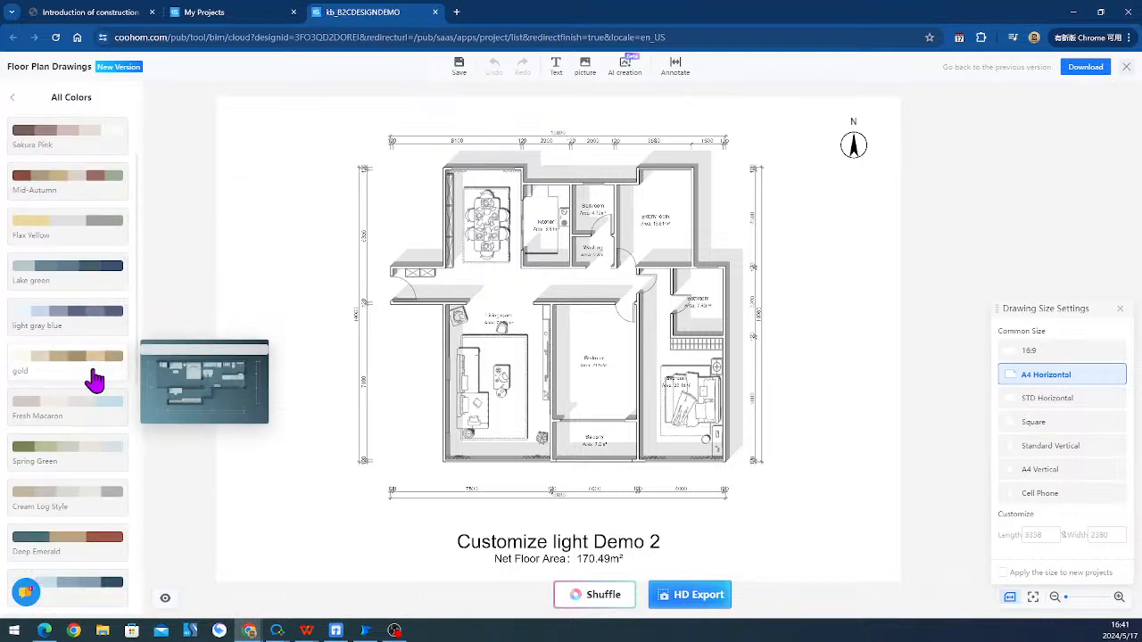
scroll(94, 380, "down", 4)
left_click(85, 213)
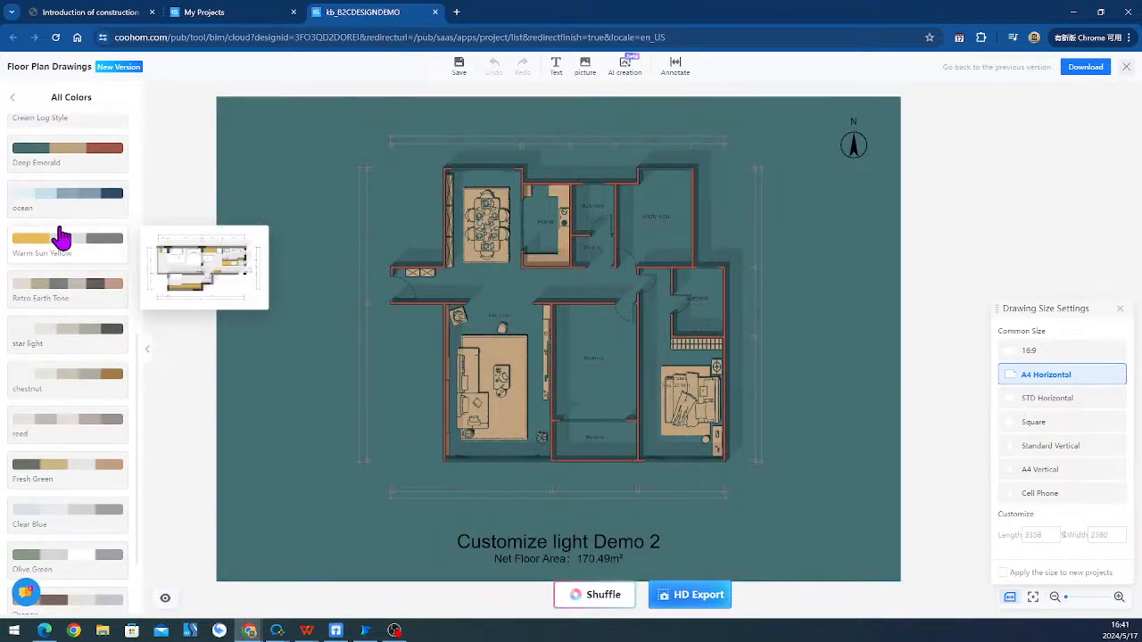
left_click(61, 239)
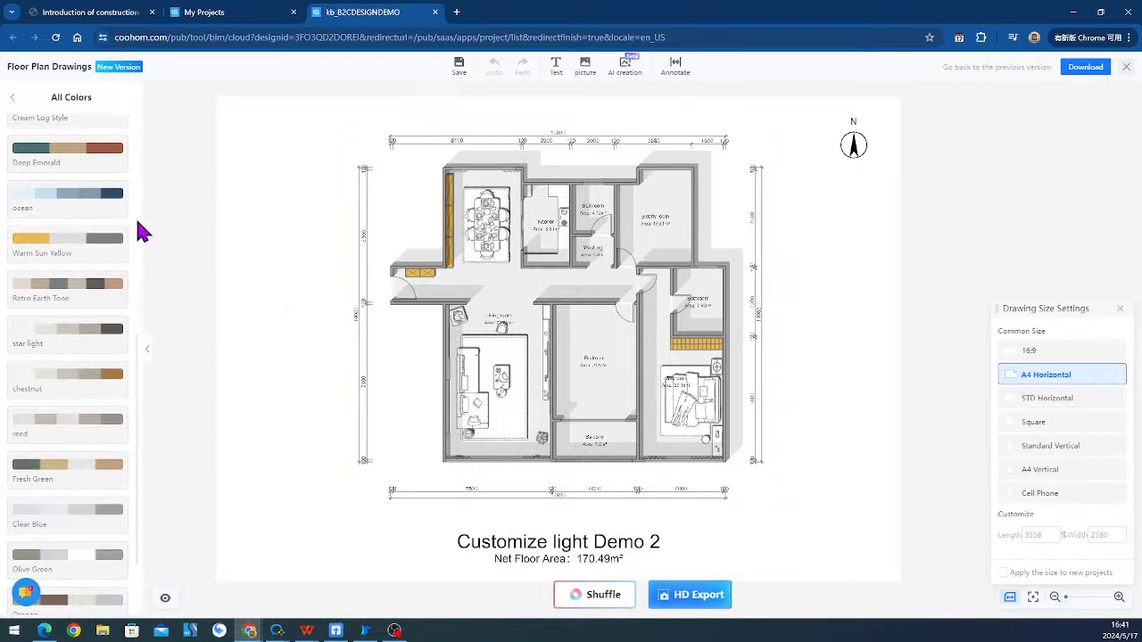
mouse_move(127, 238)
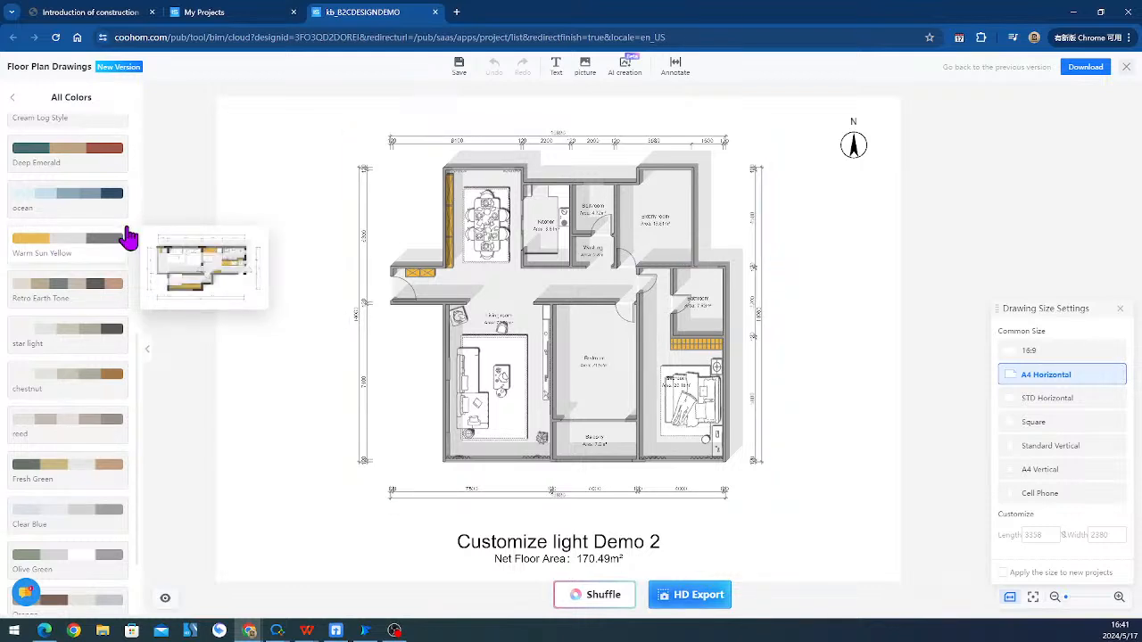
left_click(13, 97)
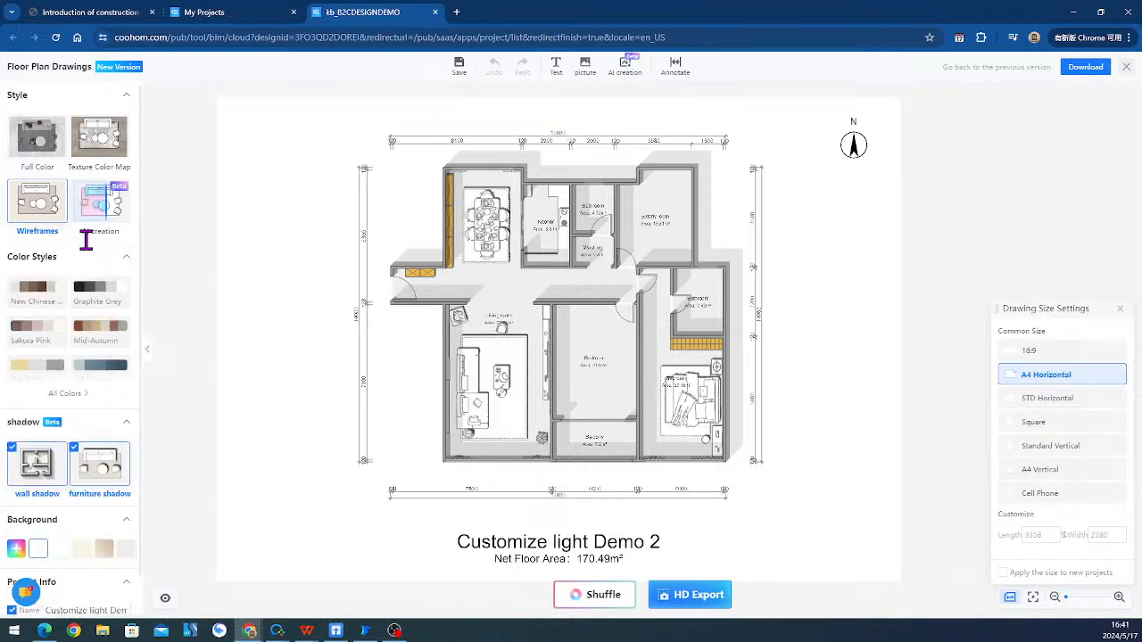
- Switch the plan's wall shadow and furniture shadow off and back on to compare their effect
scroll(89, 267, "down", 1)
mouse_move(99, 344)
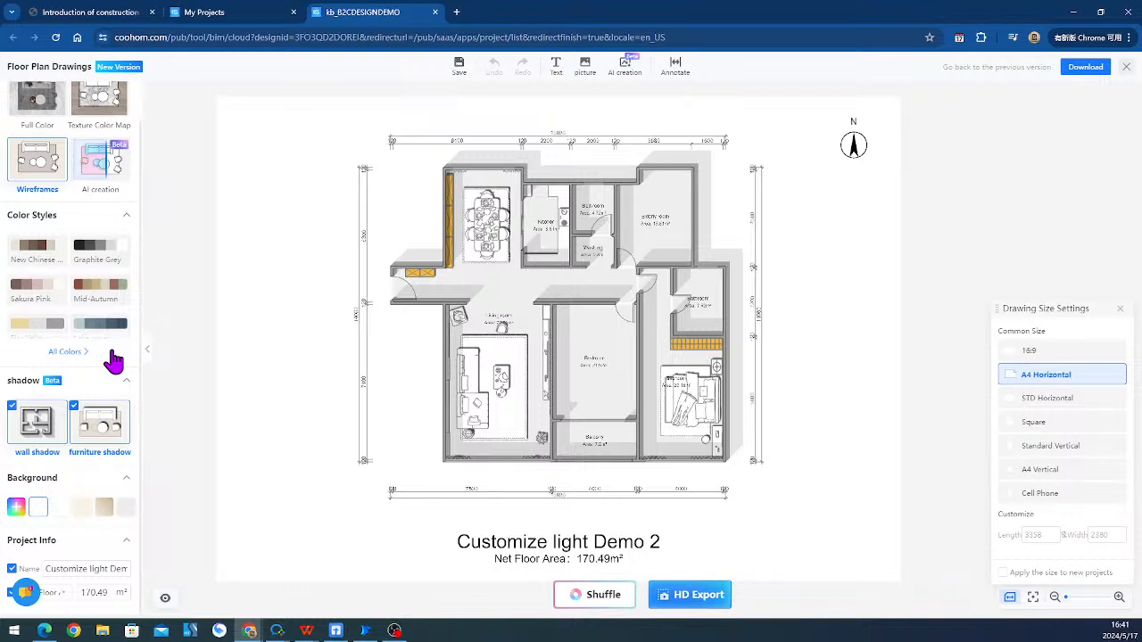
left_click(16, 417)
left_click(16, 416)
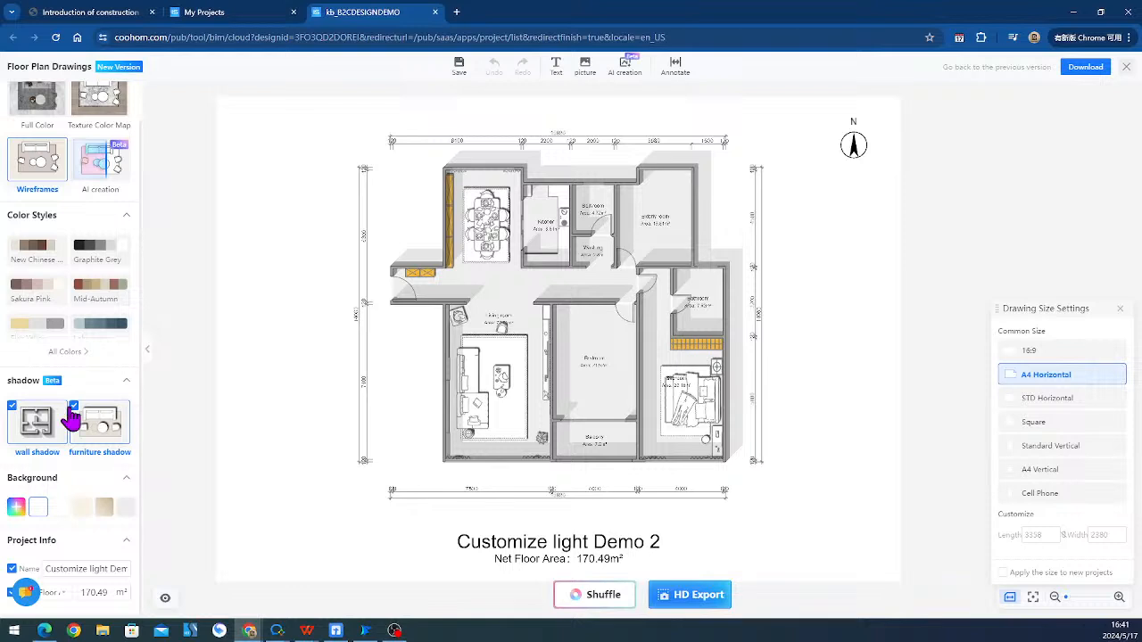
left_click(75, 409)
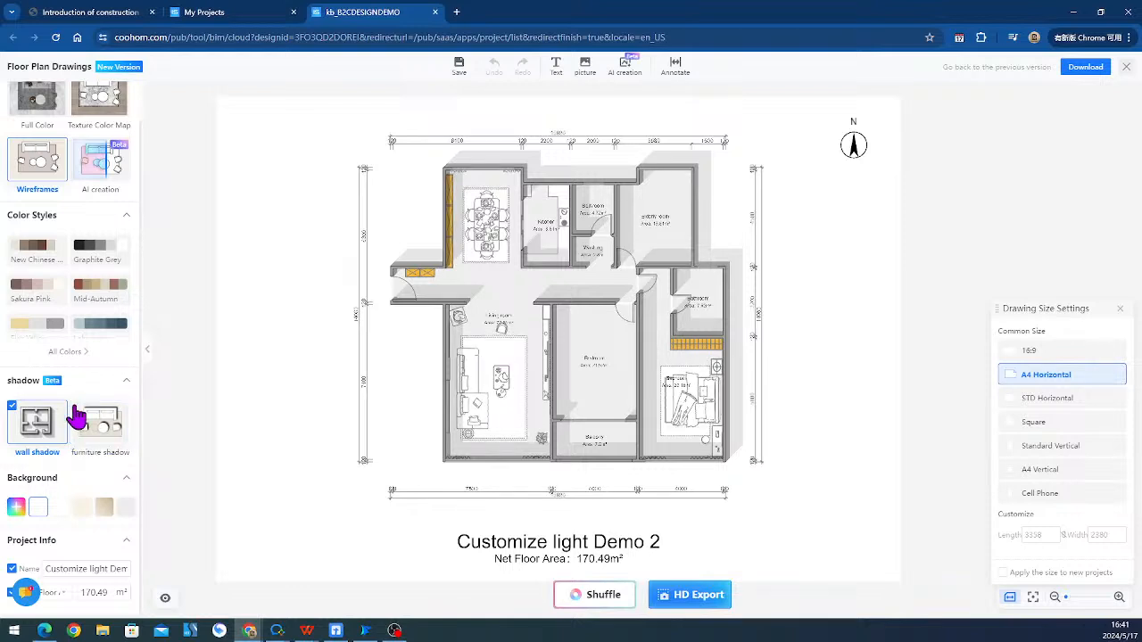
left_click(75, 408)
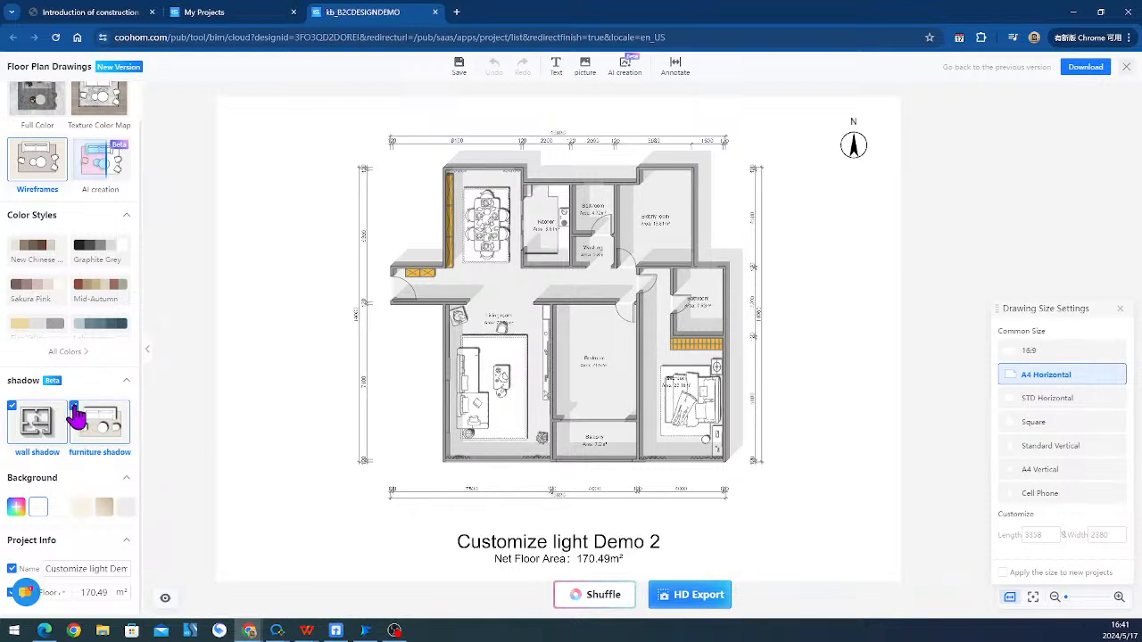
- Try the beige gradient background and replace it with a custom muted purple, #7B759C
left_click(107, 511)
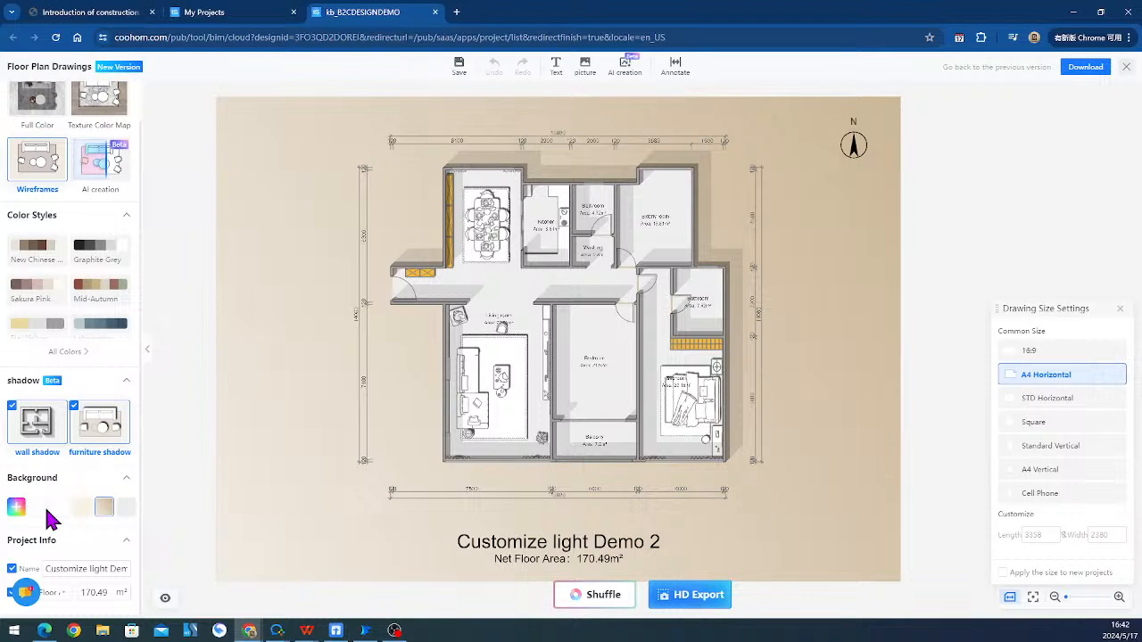
left_click(16, 507)
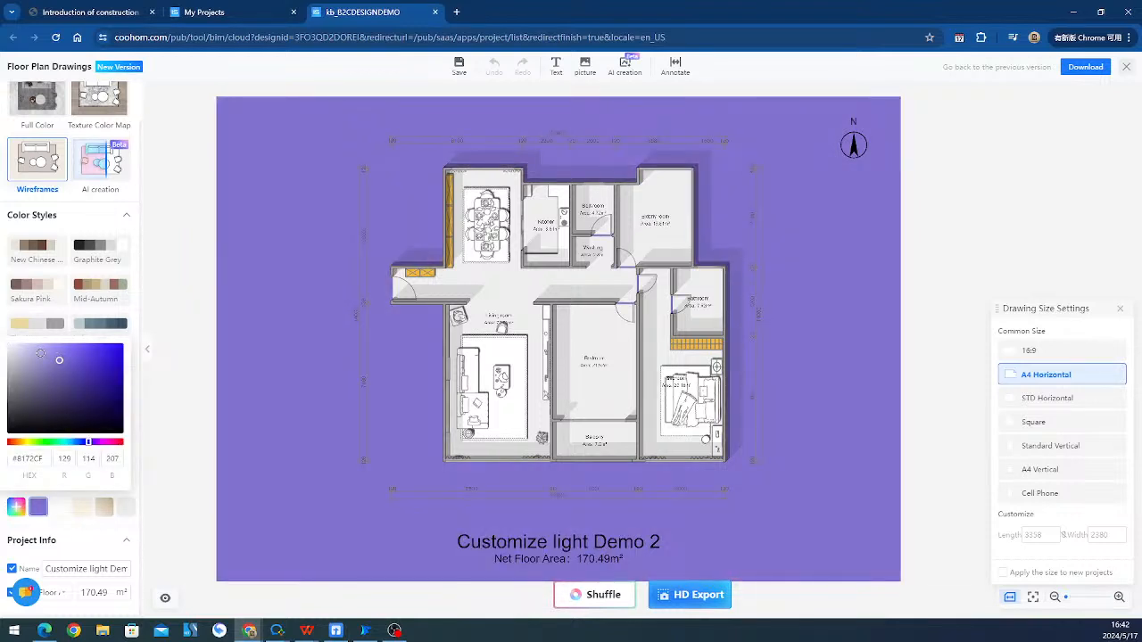
left_click_drag(41, 353, 35, 378)
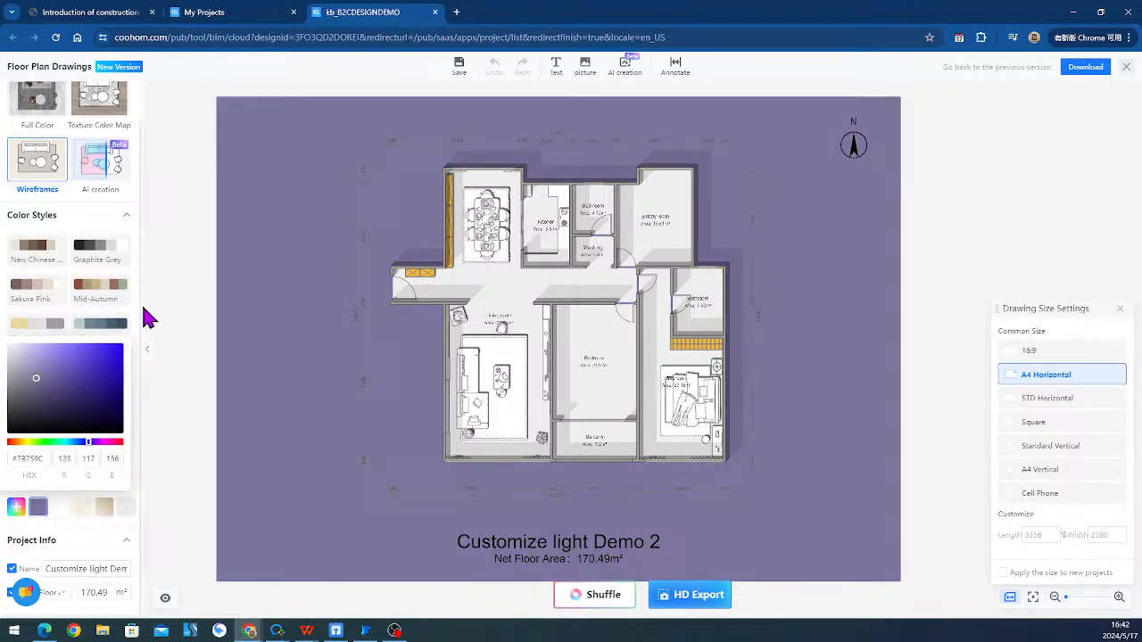
left_click(148, 318)
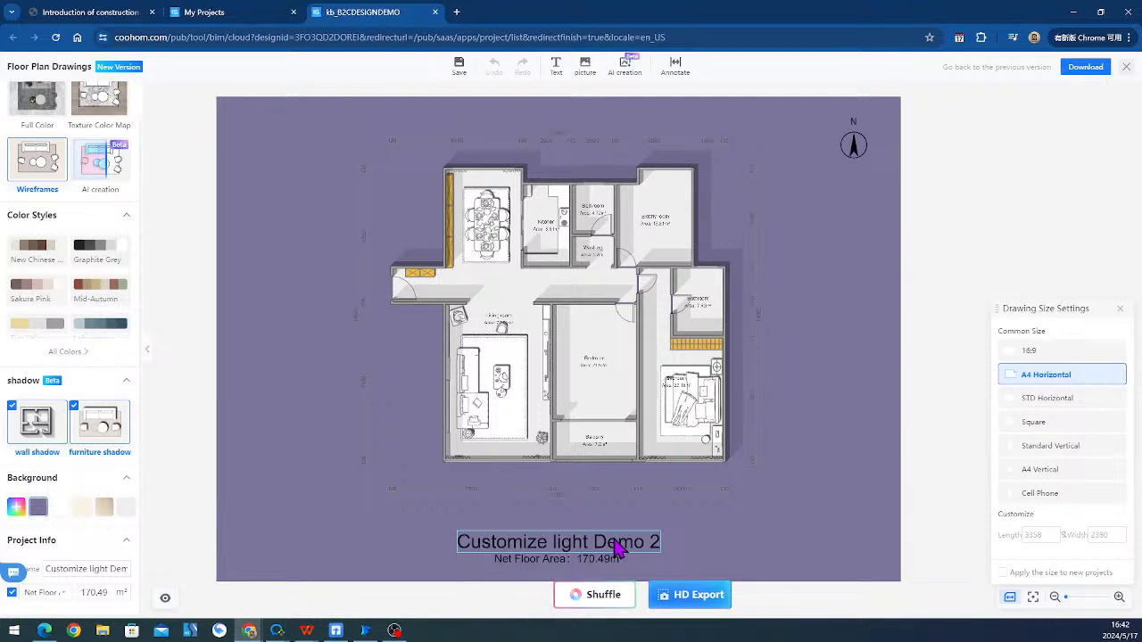
- Look at the floor area type options and change the project name on the drawing to 123456
left_click(66, 595)
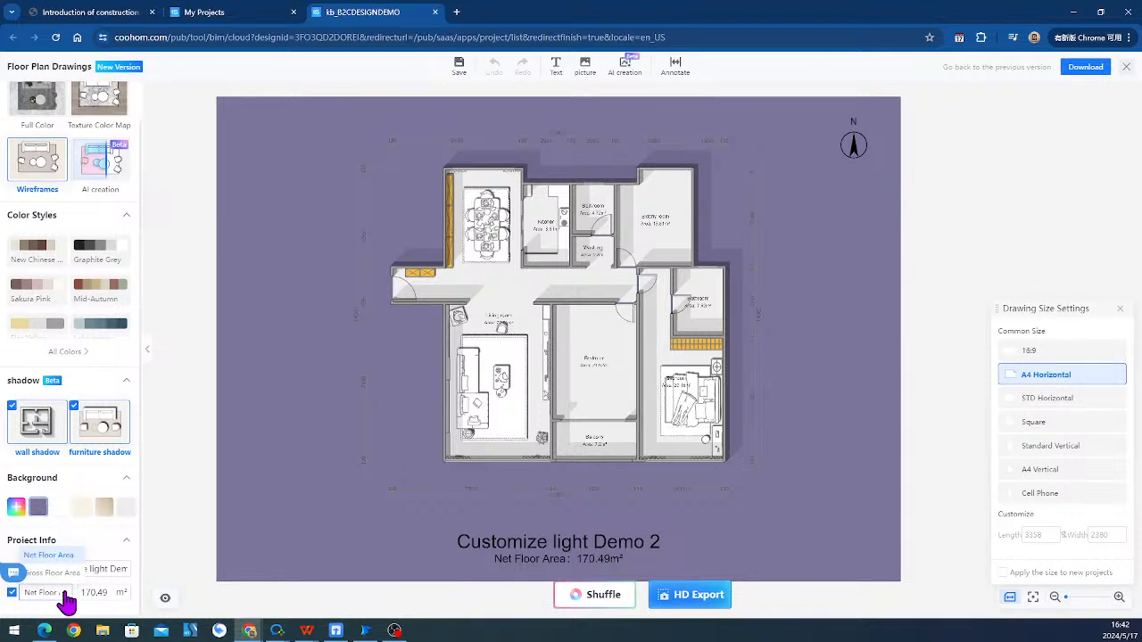
left_click_drag(107, 569, 16, 571)
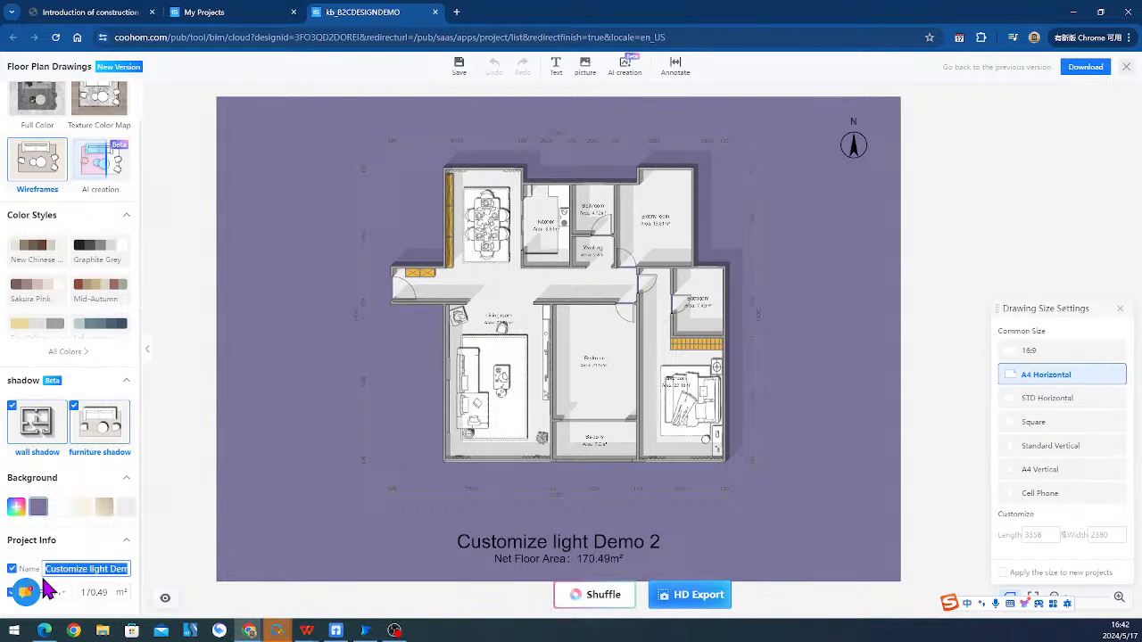
double_click(92, 568)
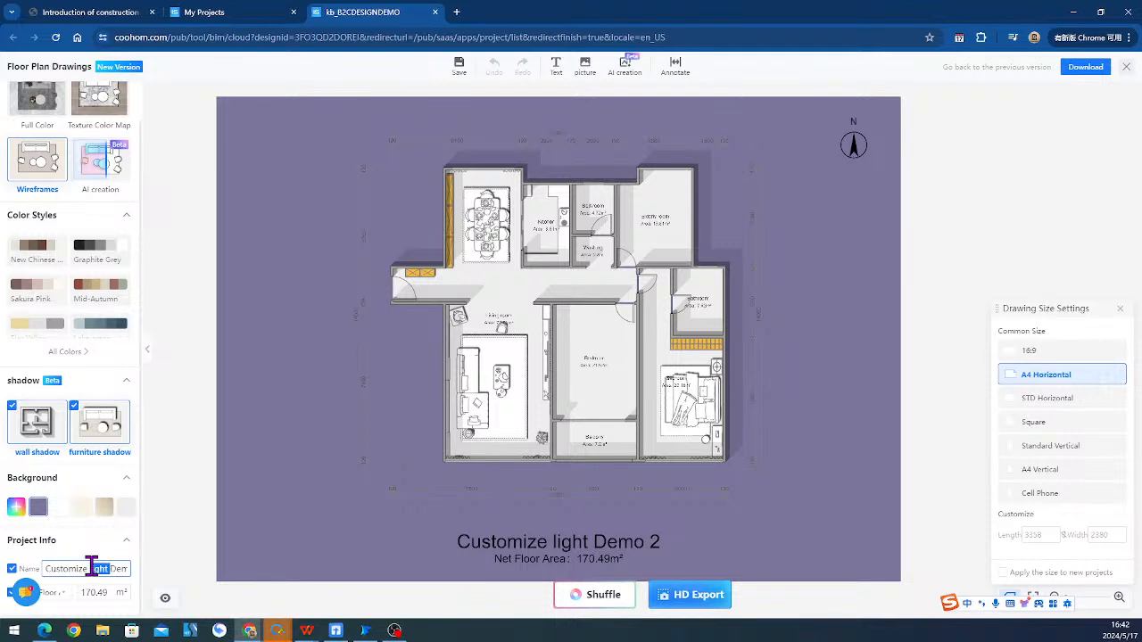
triple_click(92, 568)
type("123456")
left_click(186, 524)
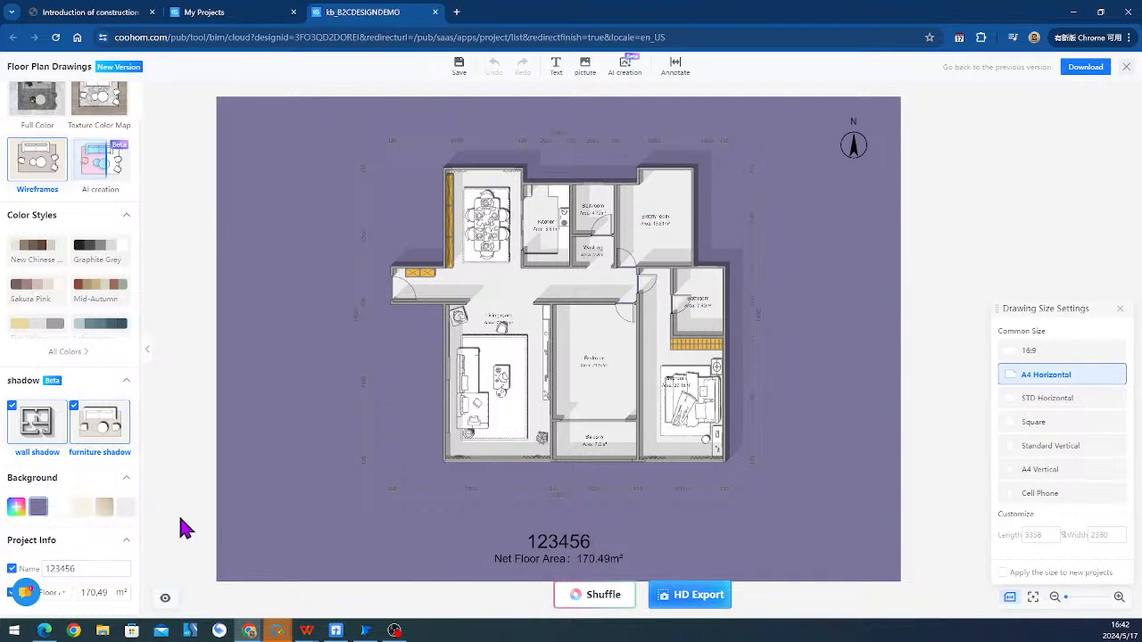
- Set the net floor area in the project info to 180 m²
left_click(106, 592)
double_click(105, 592)
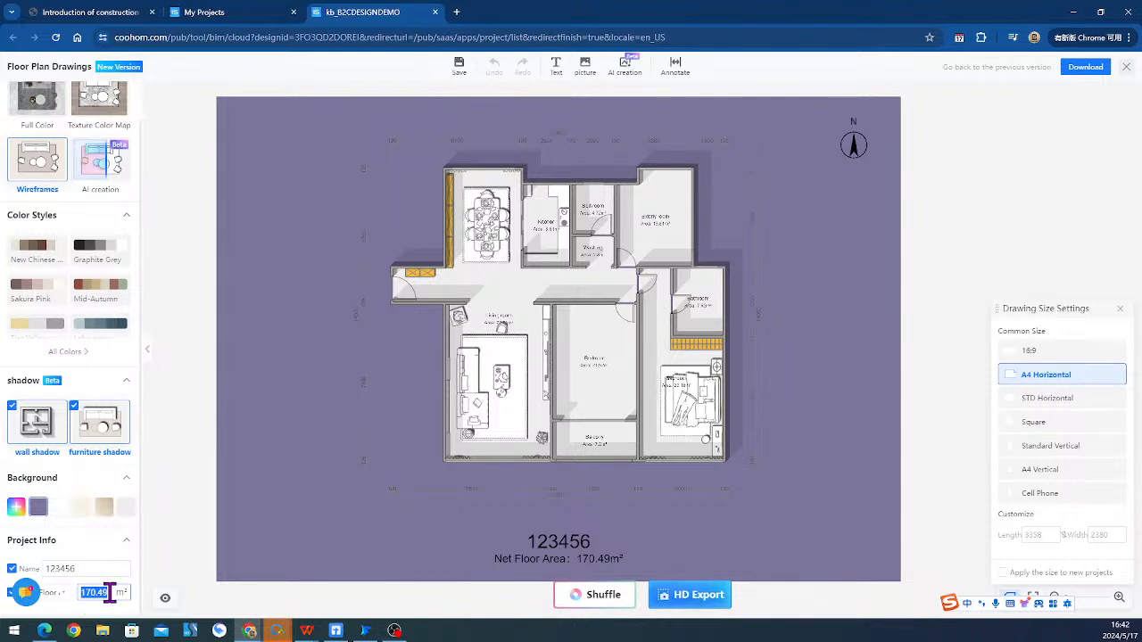
type("180")
key("Return")
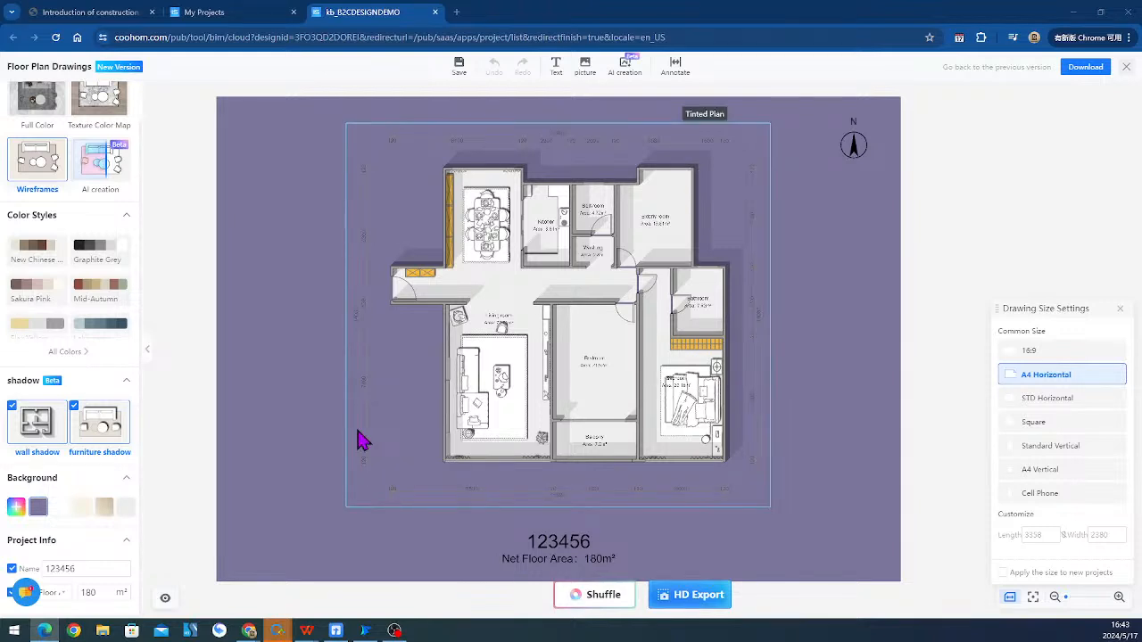
- Try the 16:9, A4 Horizontal, STD Horizontal, Standard Vertical, A4 Vertical and Cell Phone drawing sizes on the floor plan
left_click(1063, 354)
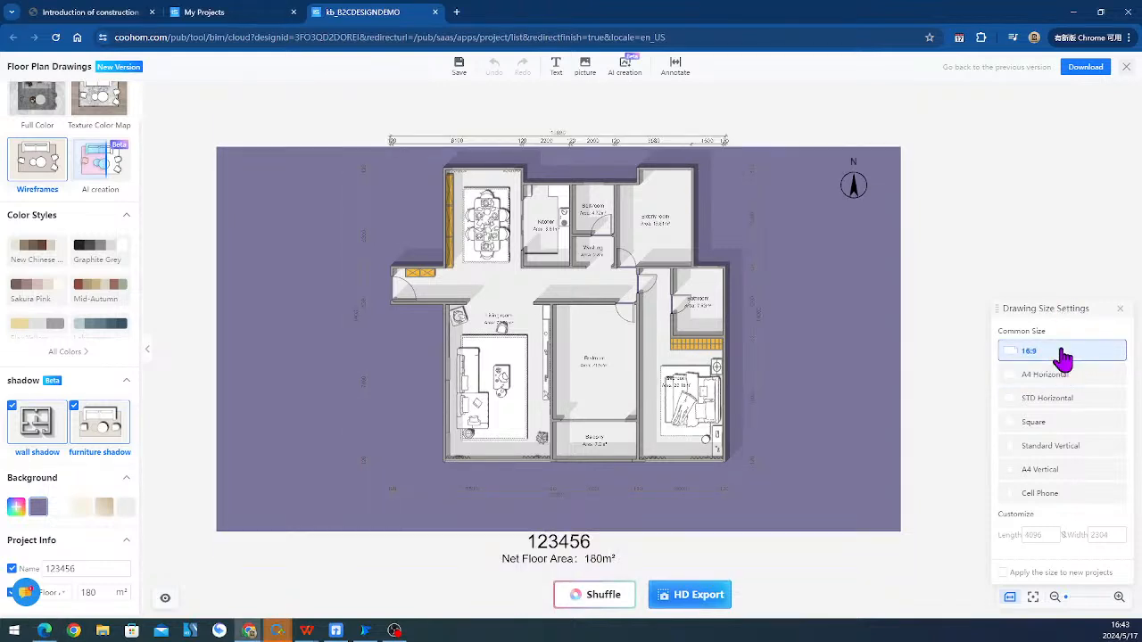
left_click(1066, 381)
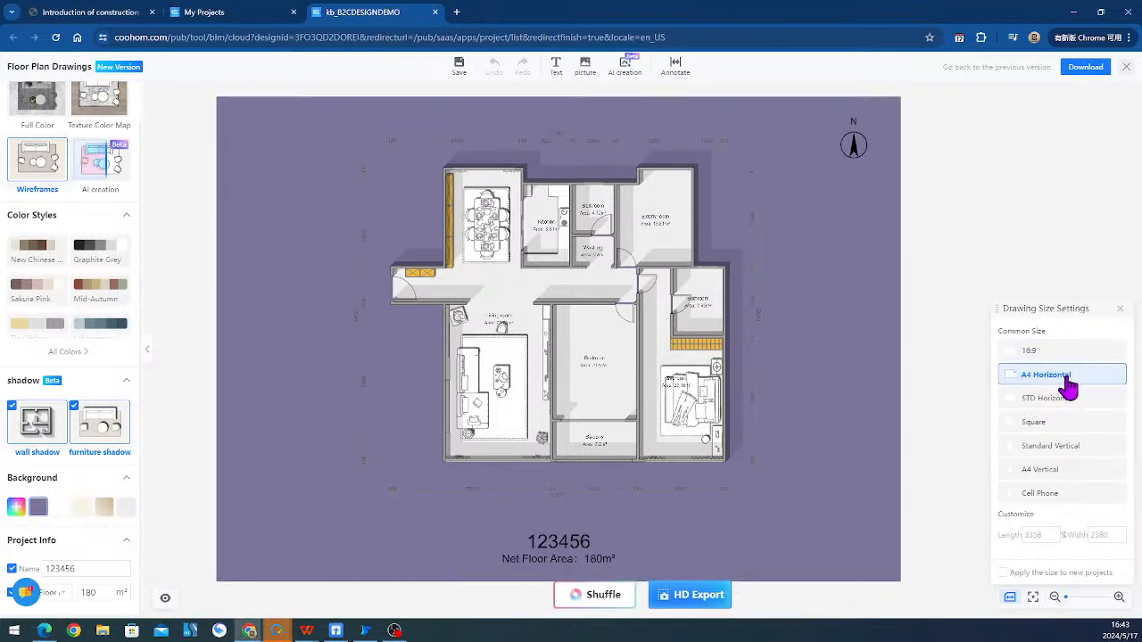
left_click(1061, 401)
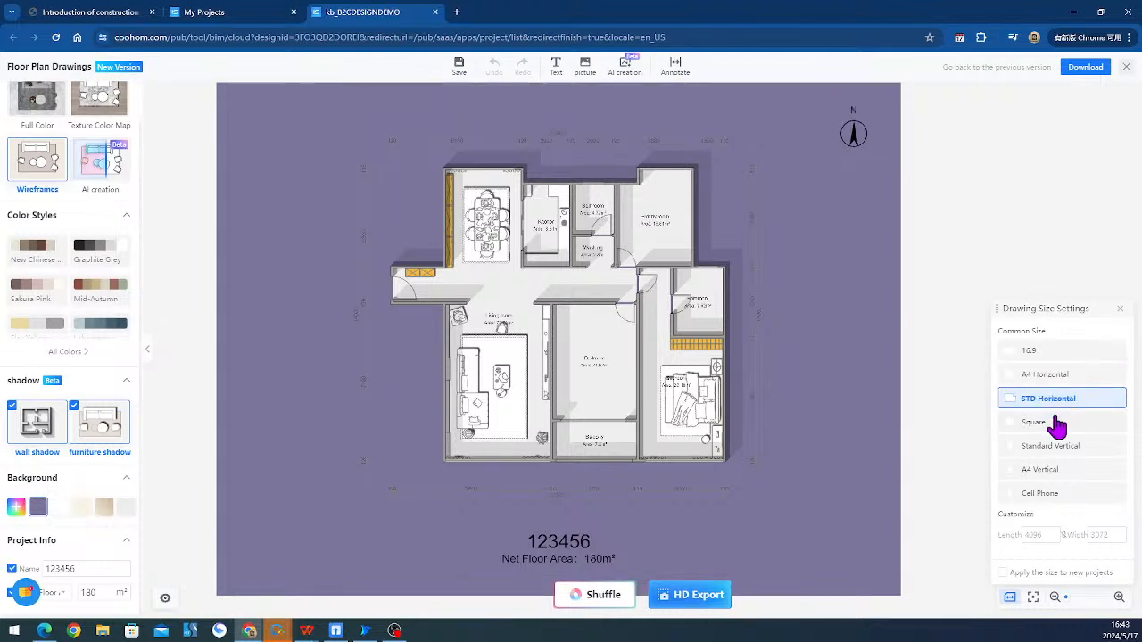
left_click(1055, 446)
left_click(1057, 470)
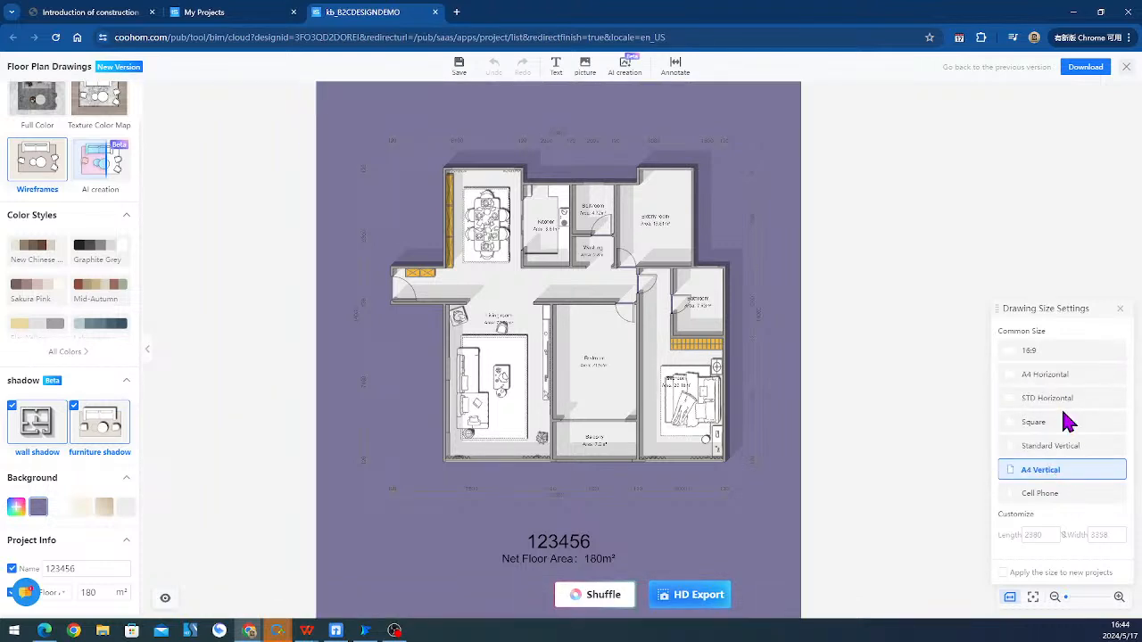
left_click(1044, 494)
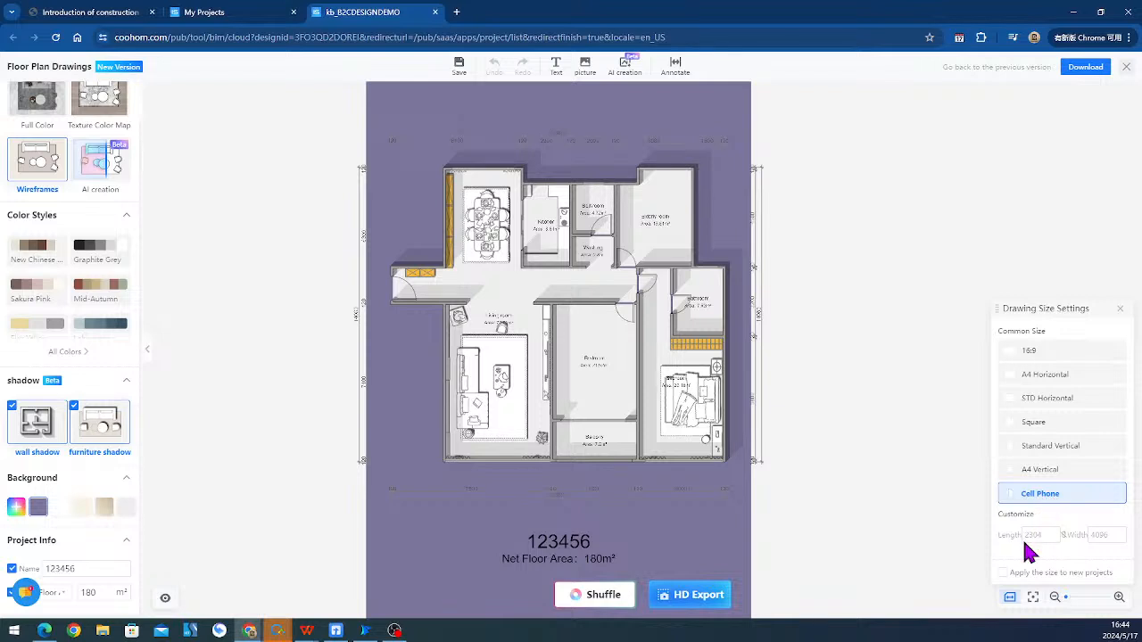
- Try to edit the custom drawing width, and set the drawing size to the Square preset
left_click(1105, 536)
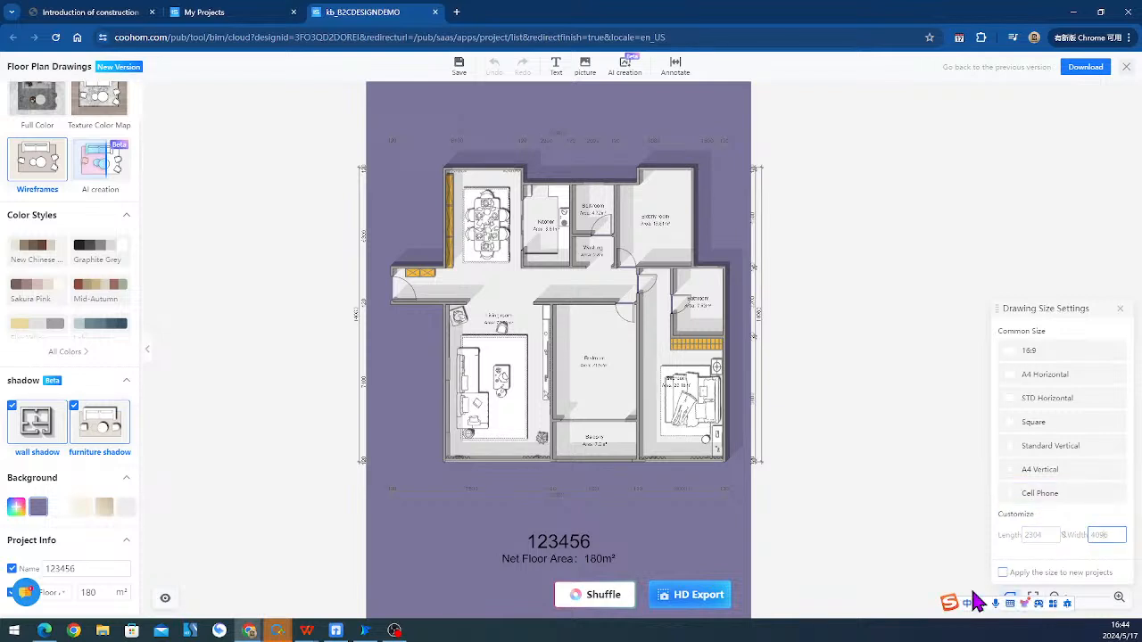
key("ctrl+a")
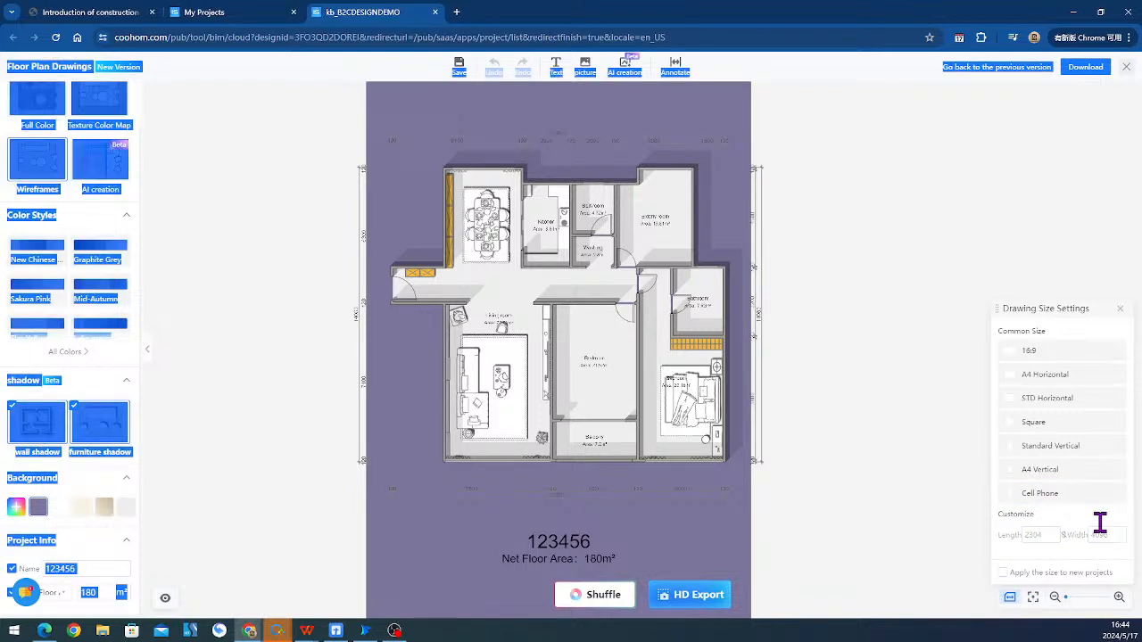
left_click(833, 122)
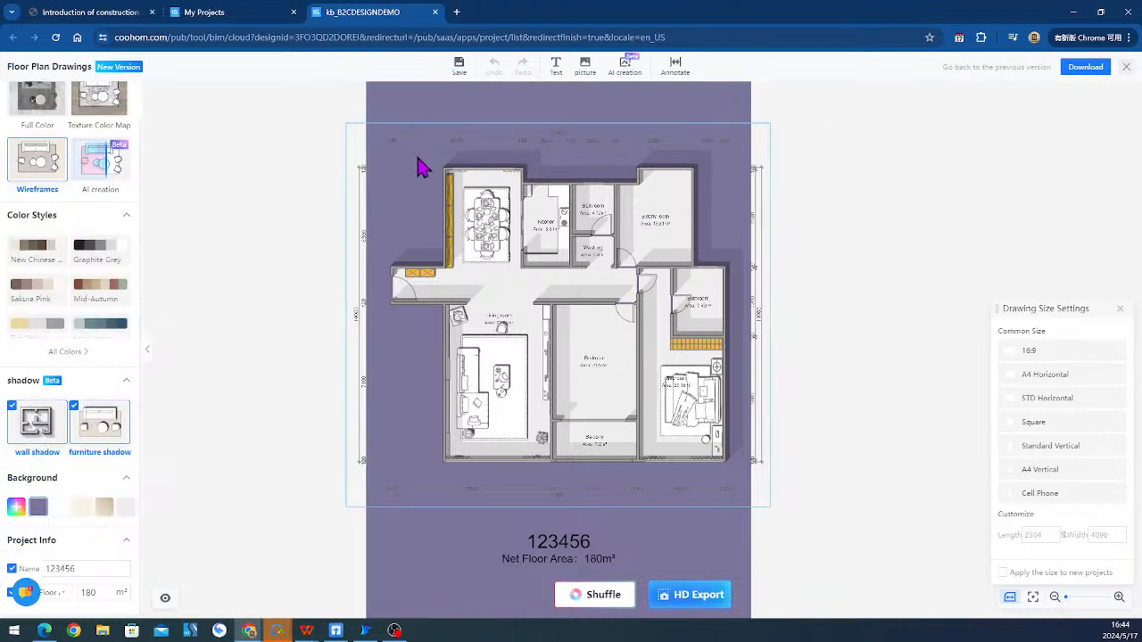
left_click(1045, 424)
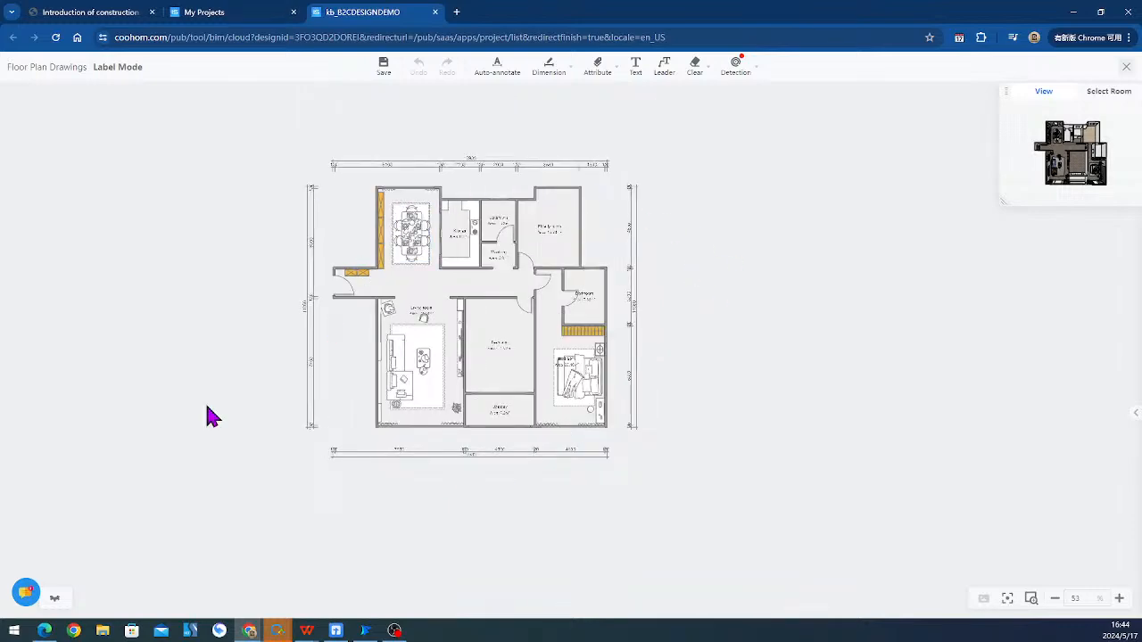
- Delete the 6100 mm dimension above the dining area from the plan in label mode
scroll(207, 407, "up", 5)
left_click_drag(189, 182, 236, 280)
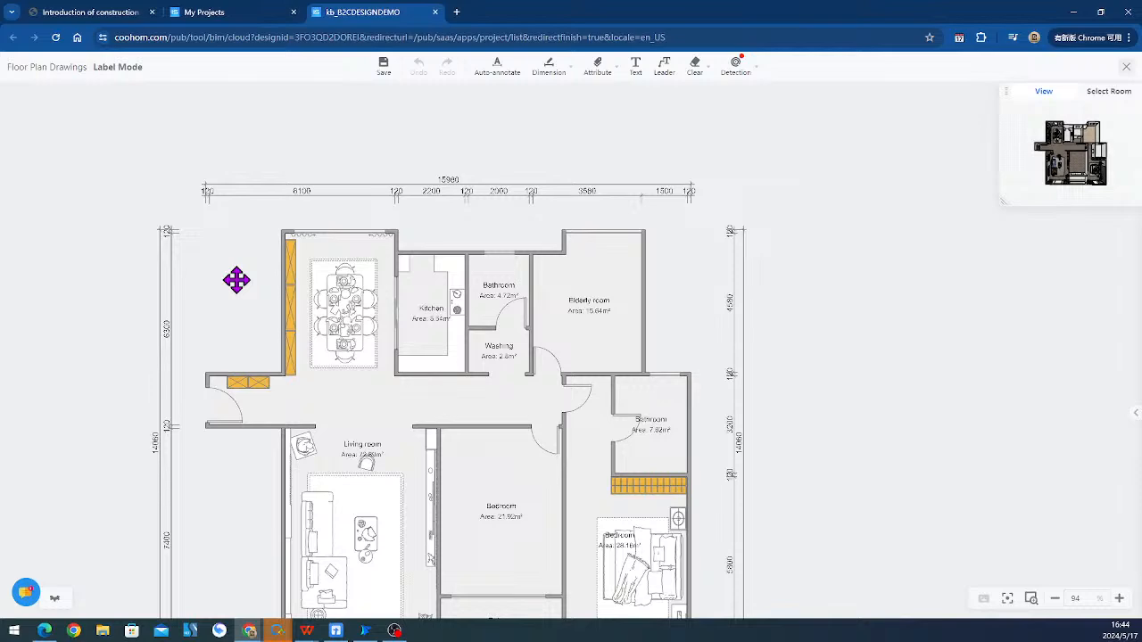
scroll(236, 280, "up", 4)
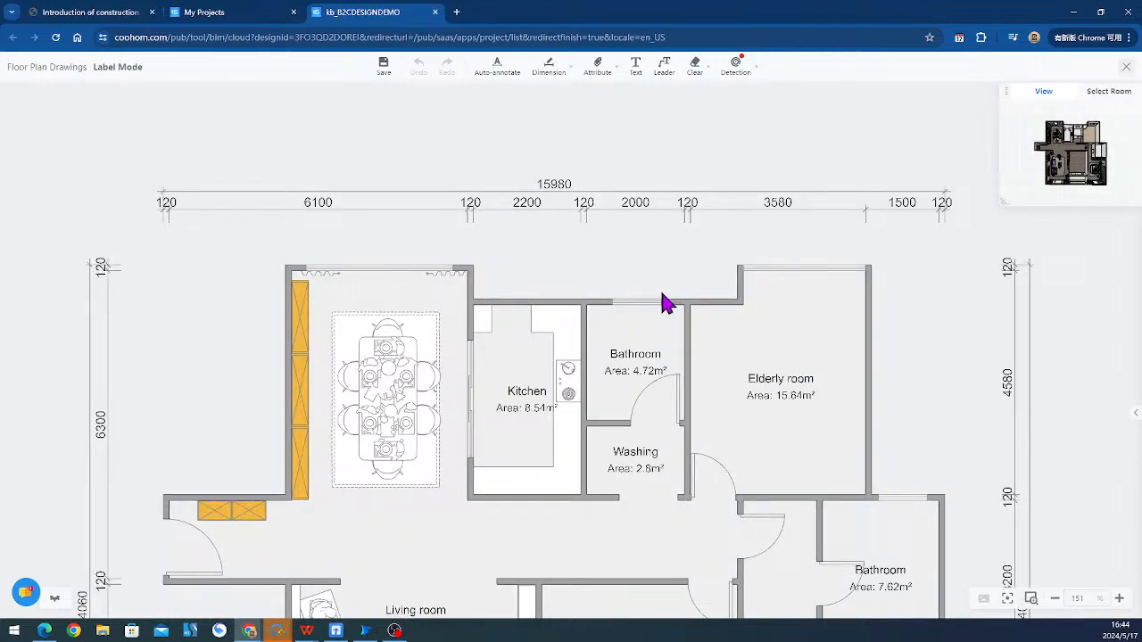
left_click_drag(665, 303, 744, 260)
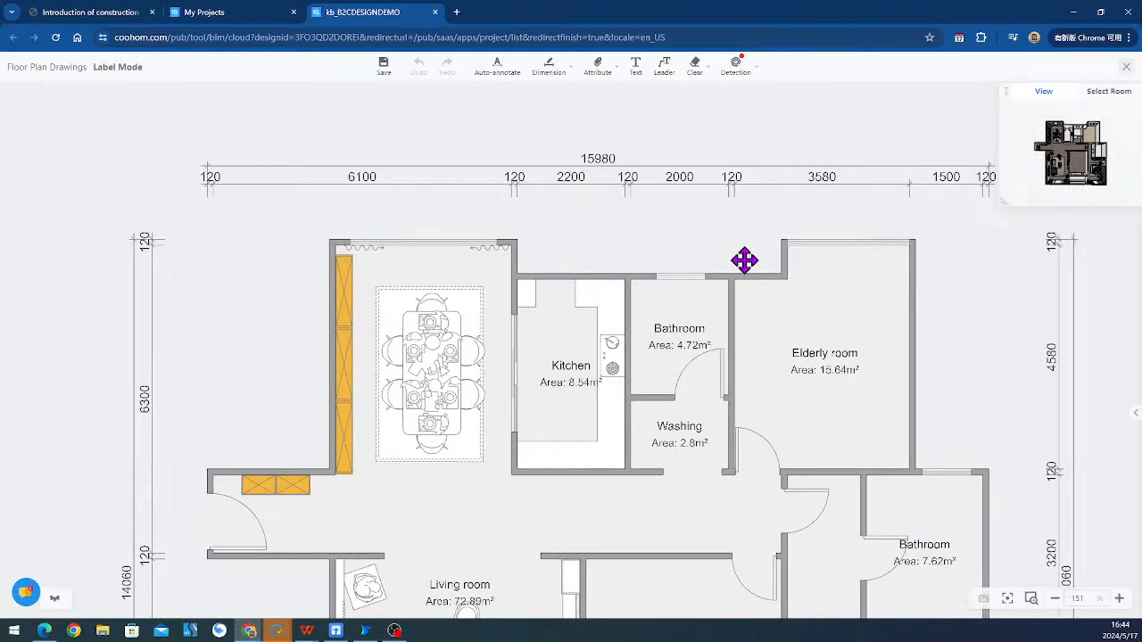
left_click(363, 195)
key("Delete")
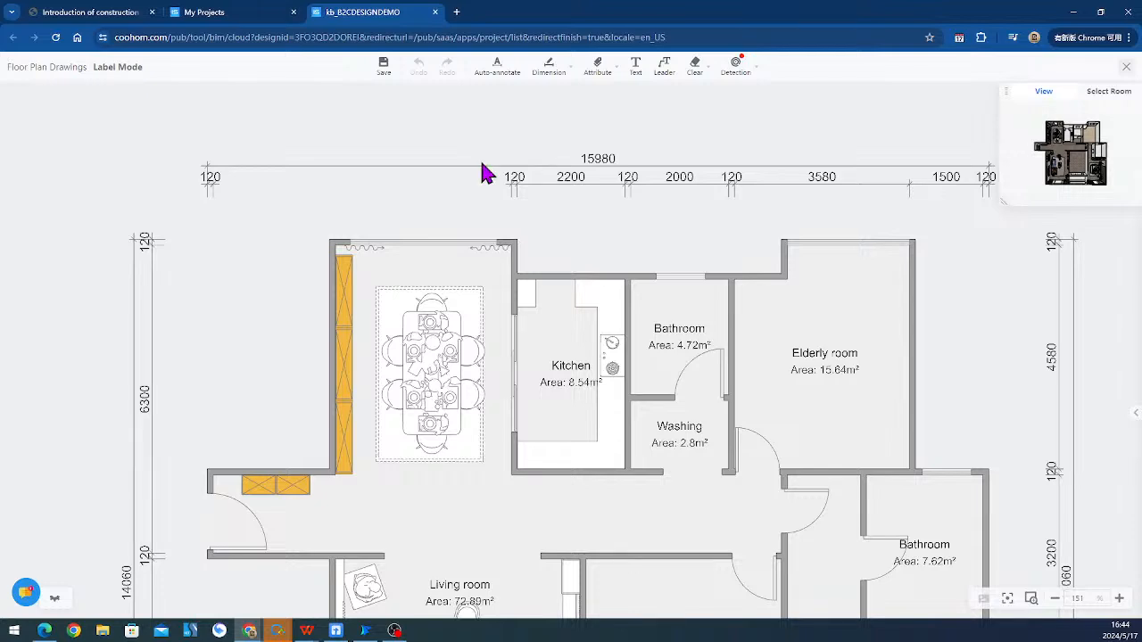
- Add an aligned dimension from the entrance wall to the dining area's outer wall face, in line with the upper dimension chain
left_click(551, 67)
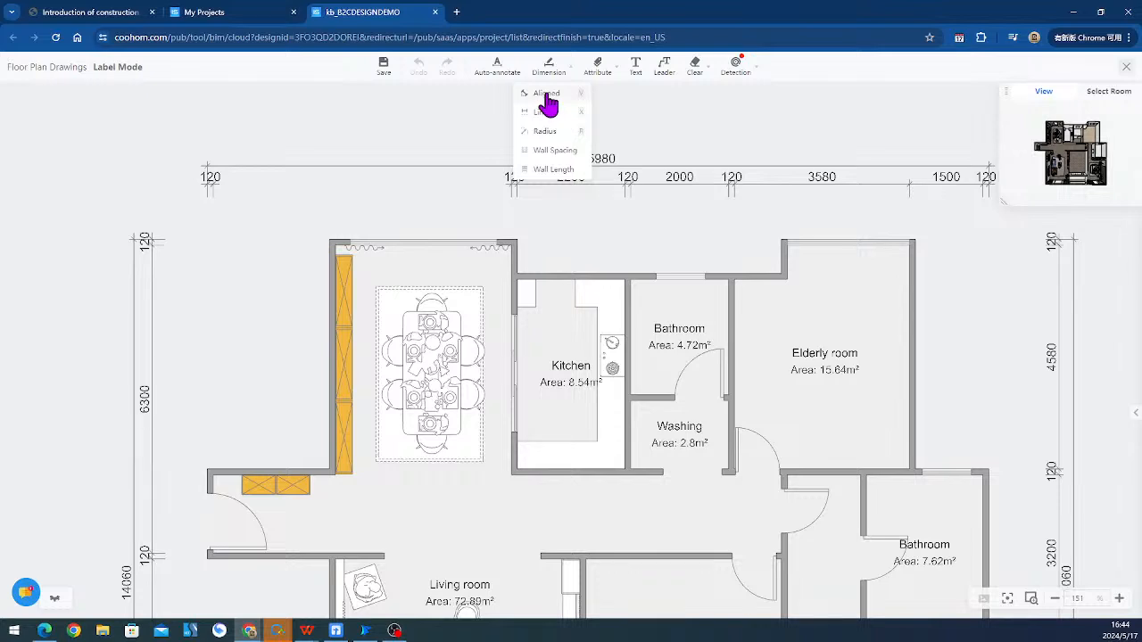
left_click(546, 94)
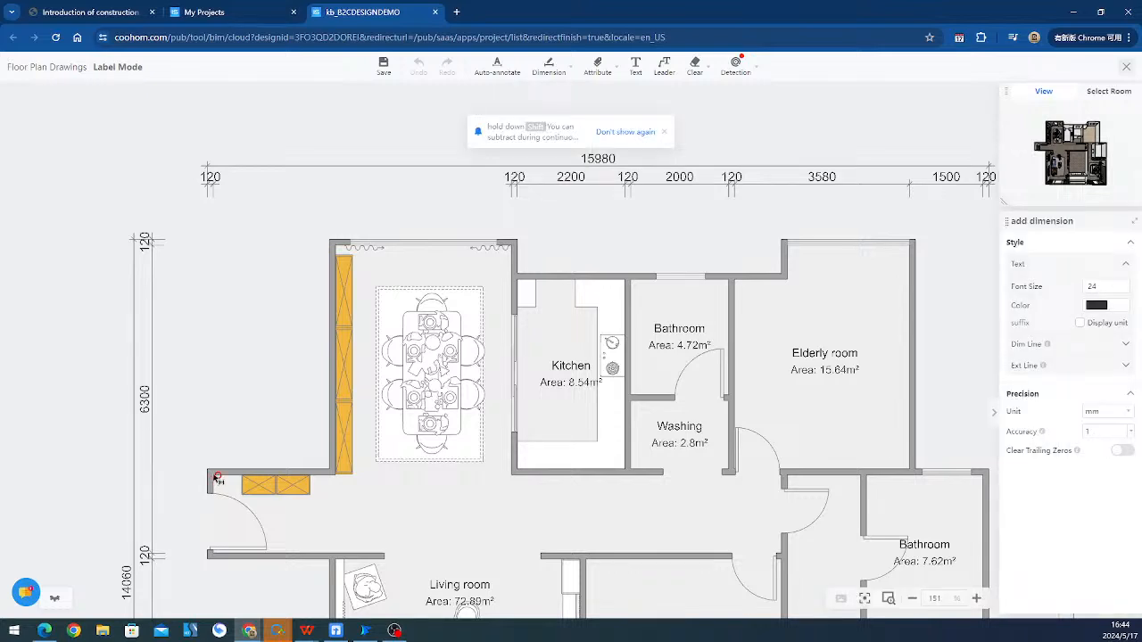
left_click(215, 480)
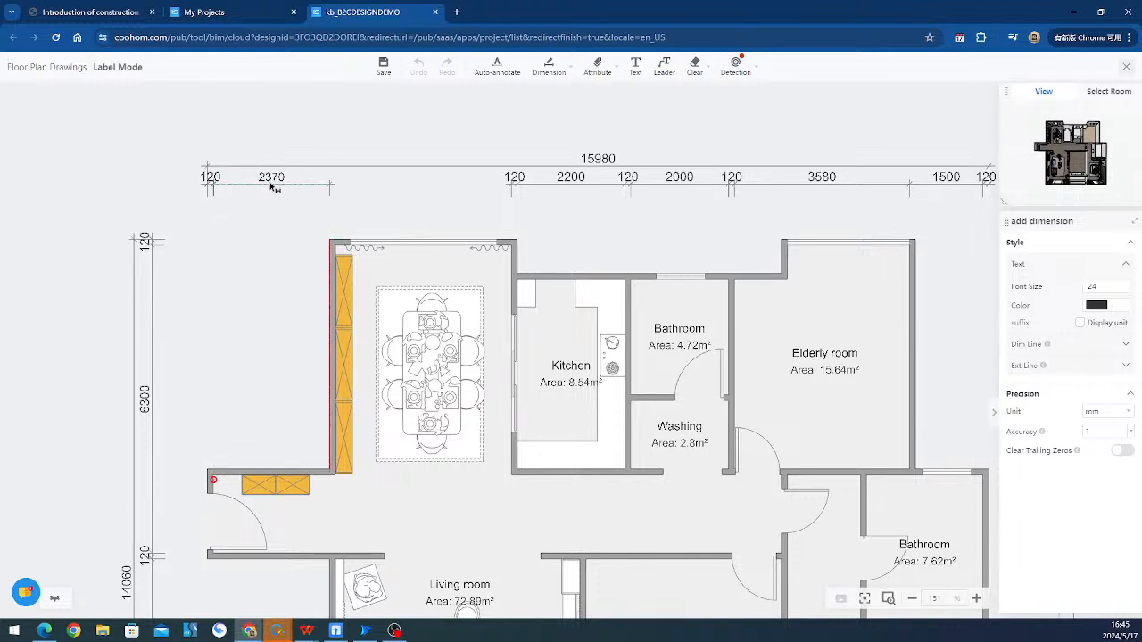
left_click(272, 187)
- Add aligned dimensions for the thickness of the dining area's cabinet-side wall and the room's interior width, in line with the upper dimension chain
scroll(333, 251, "up", 1)
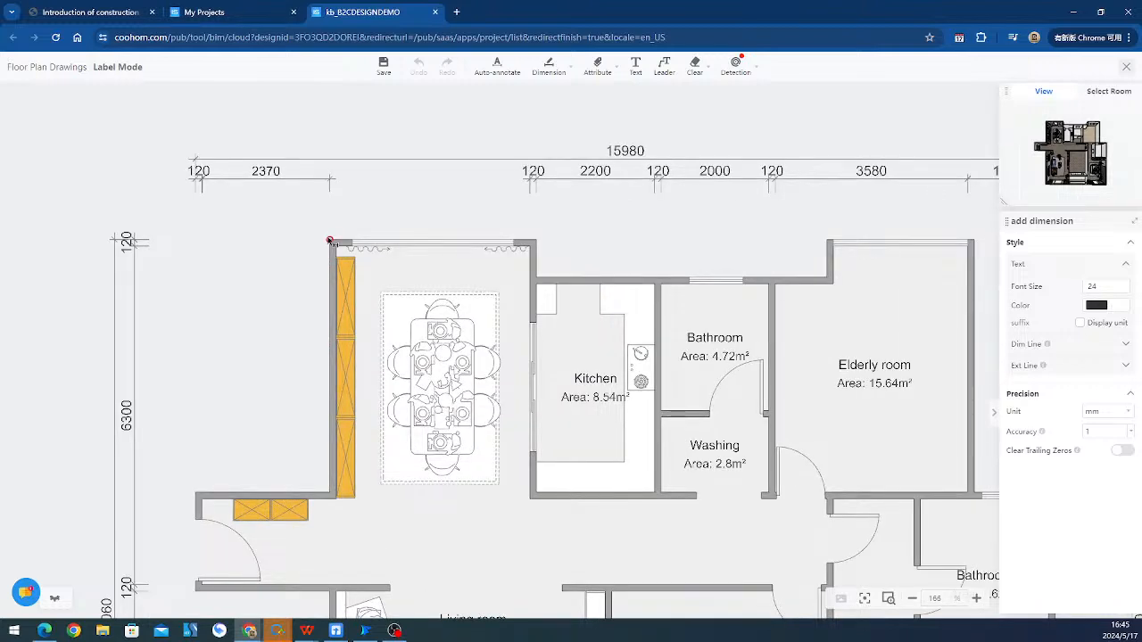
scroll(330, 241, "up", 5)
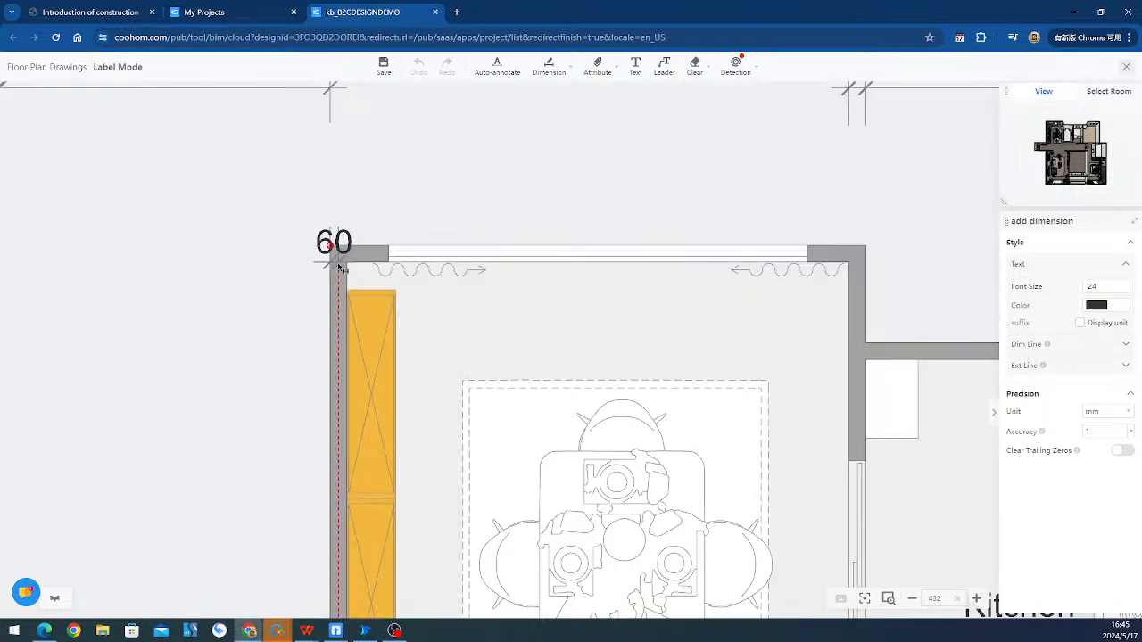
left_click(343, 264)
scroll(350, 192, "down", 3)
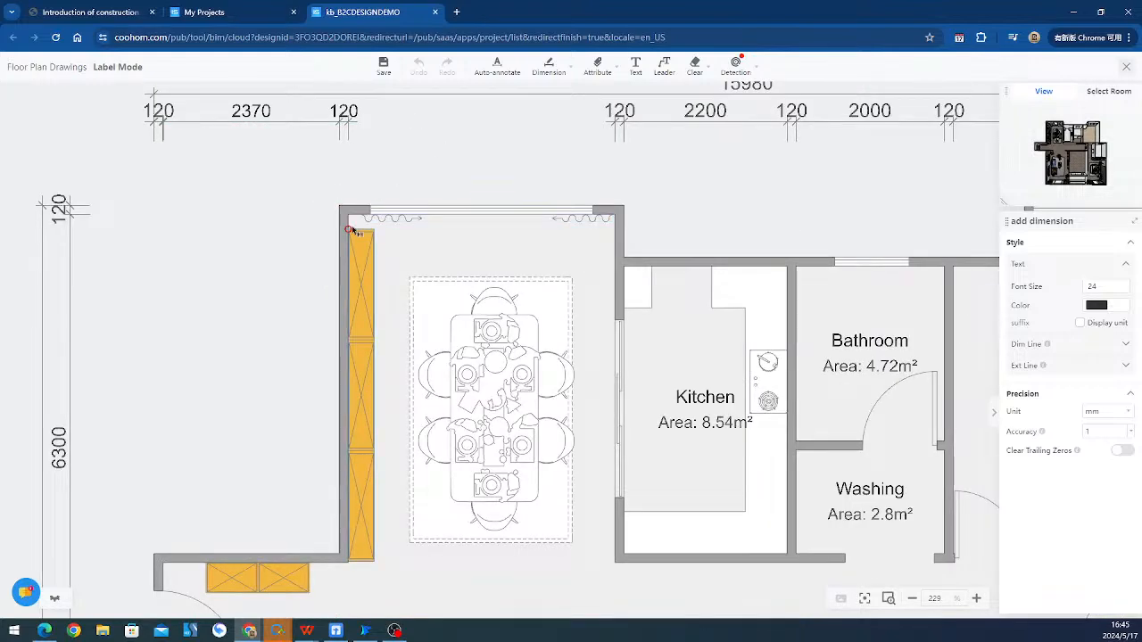
left_click(349, 229)
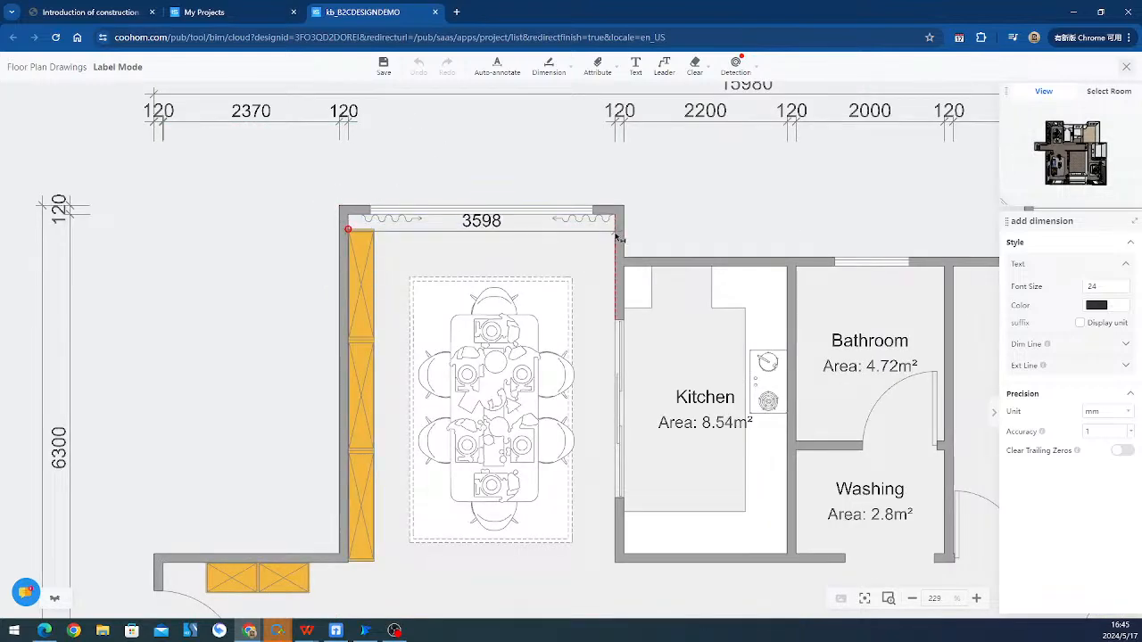
left_click(616, 237)
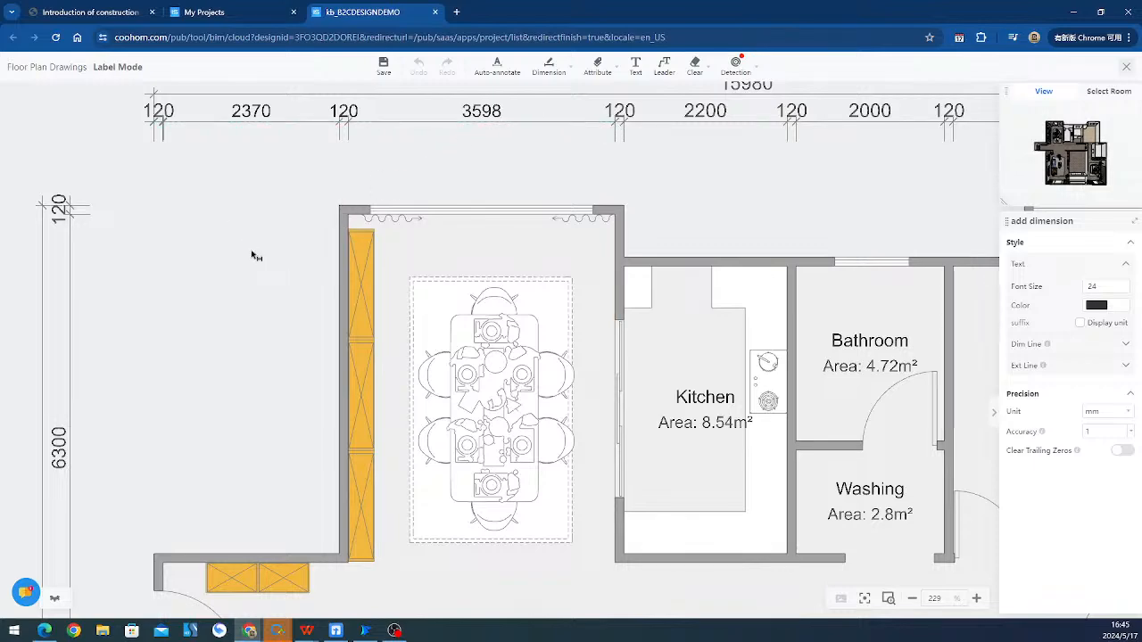
scroll(252, 256, "down", 2)
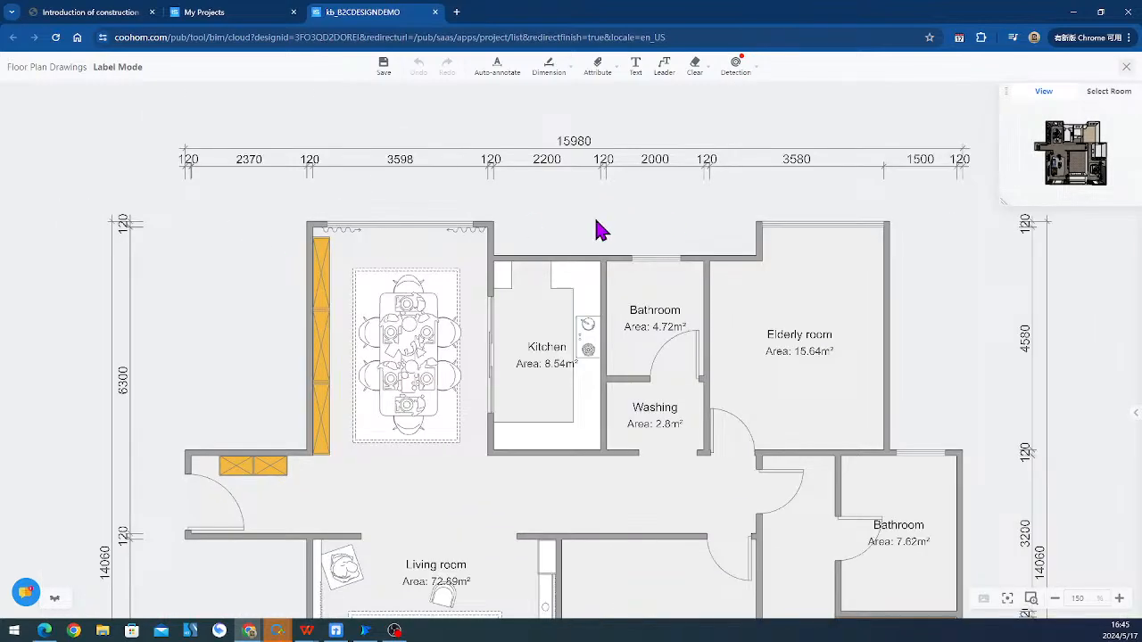
left_click_drag(635, 221, 630, 222)
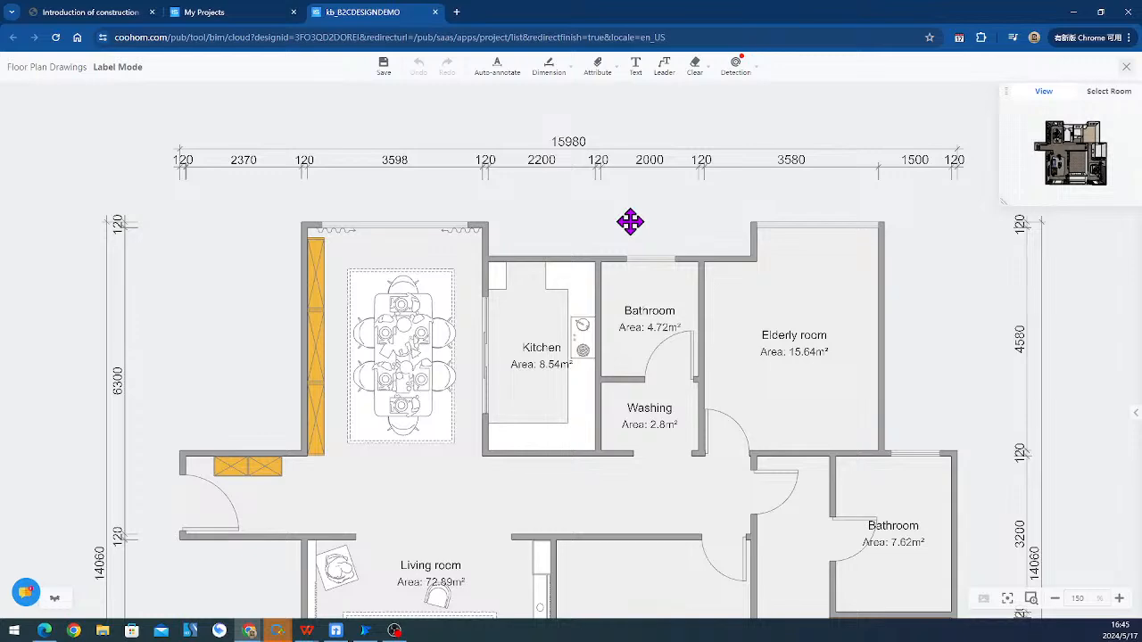
scroll(334, 224, "down", 3)
left_click_drag(331, 235, 326, 290)
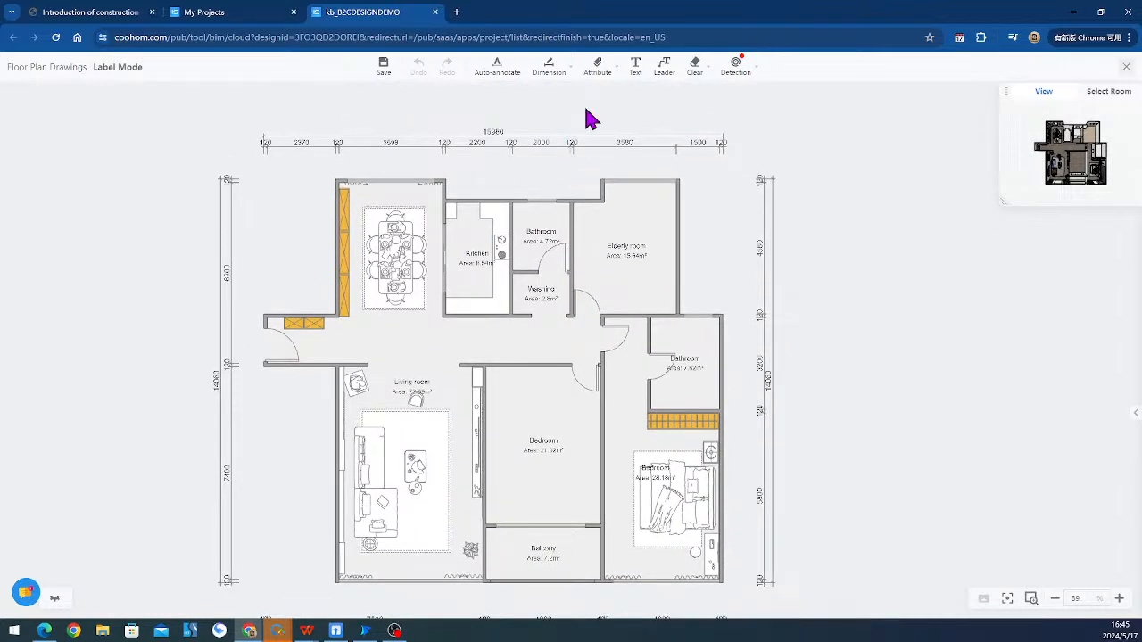
left_click(568, 78)
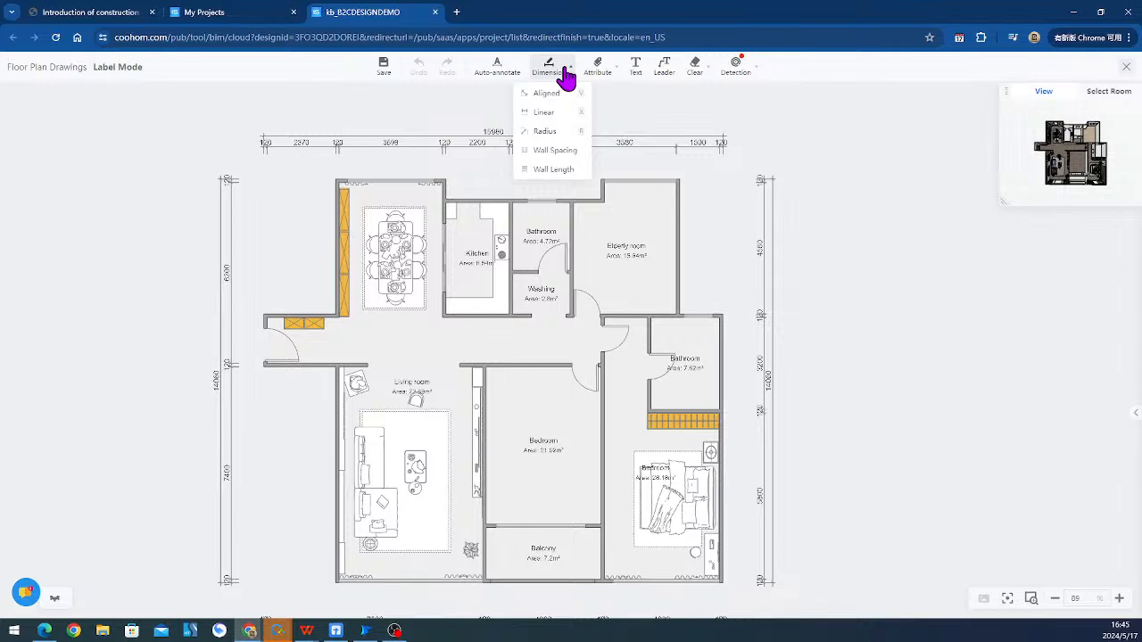
- Add a text label reading "cabinets" in the empty area above the floor plan
left_click(634, 71)
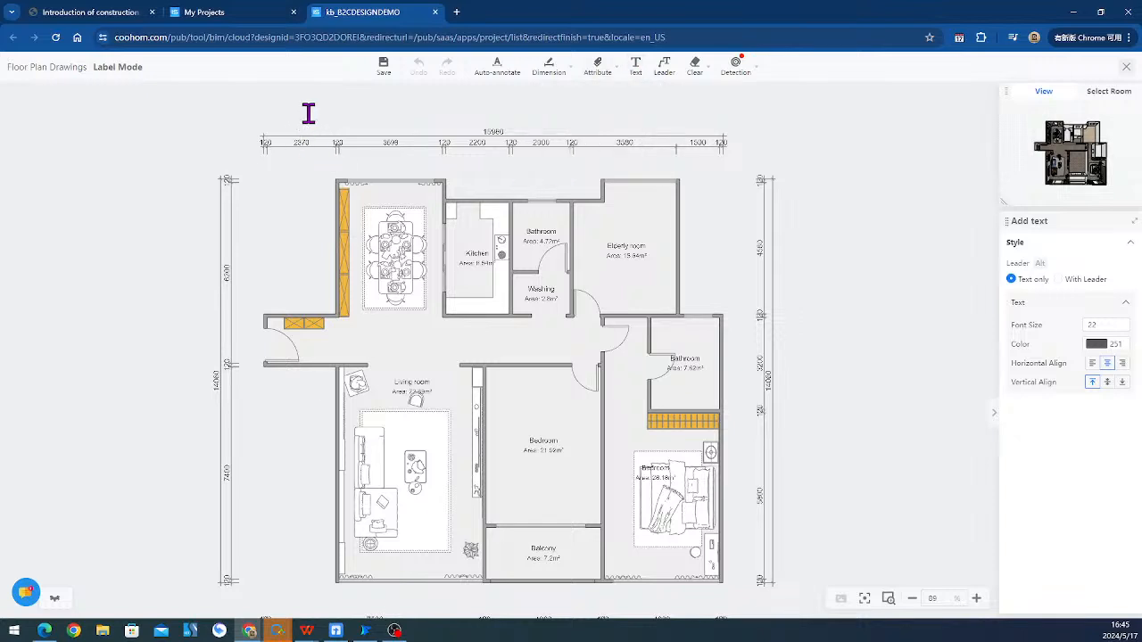
left_click(272, 107)
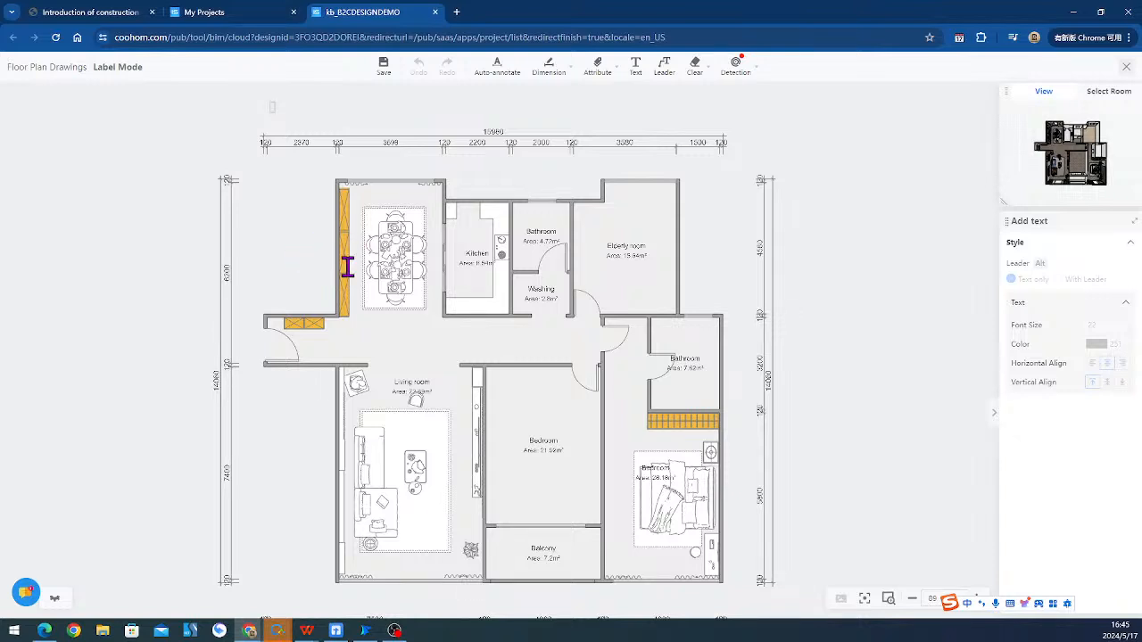
type("cab")
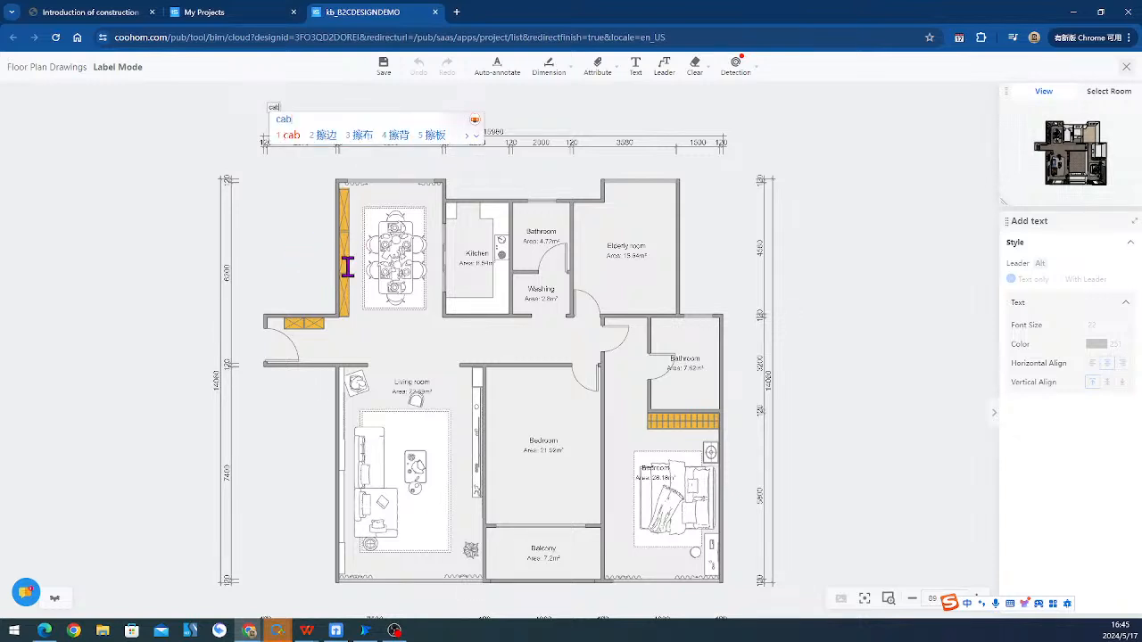
type("inets")
key("Return")
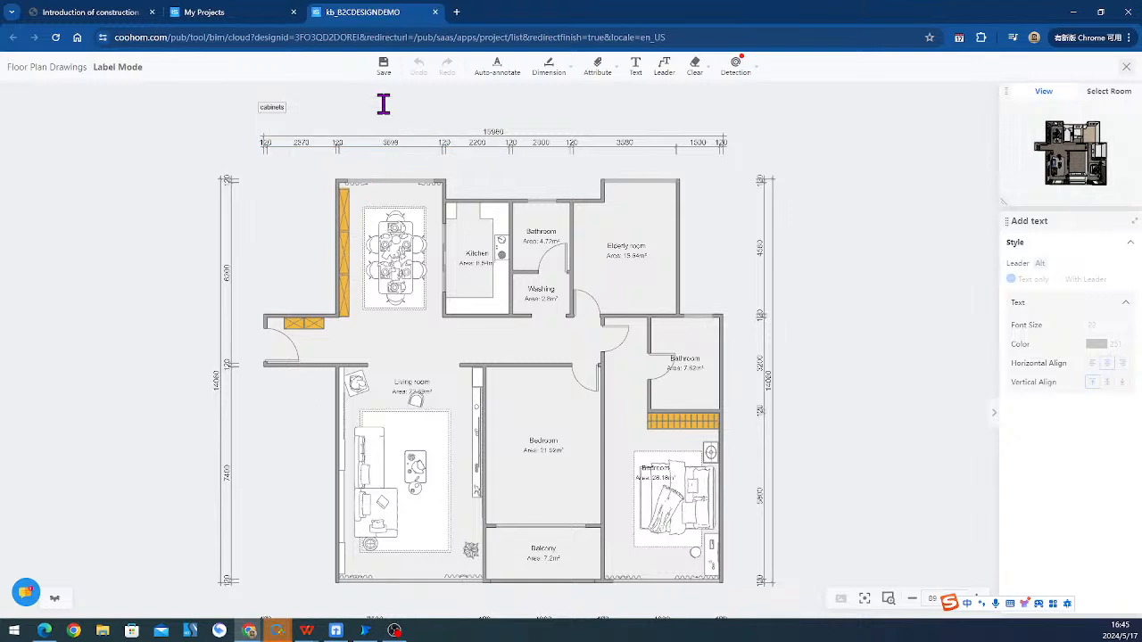
left_click(266, 108)
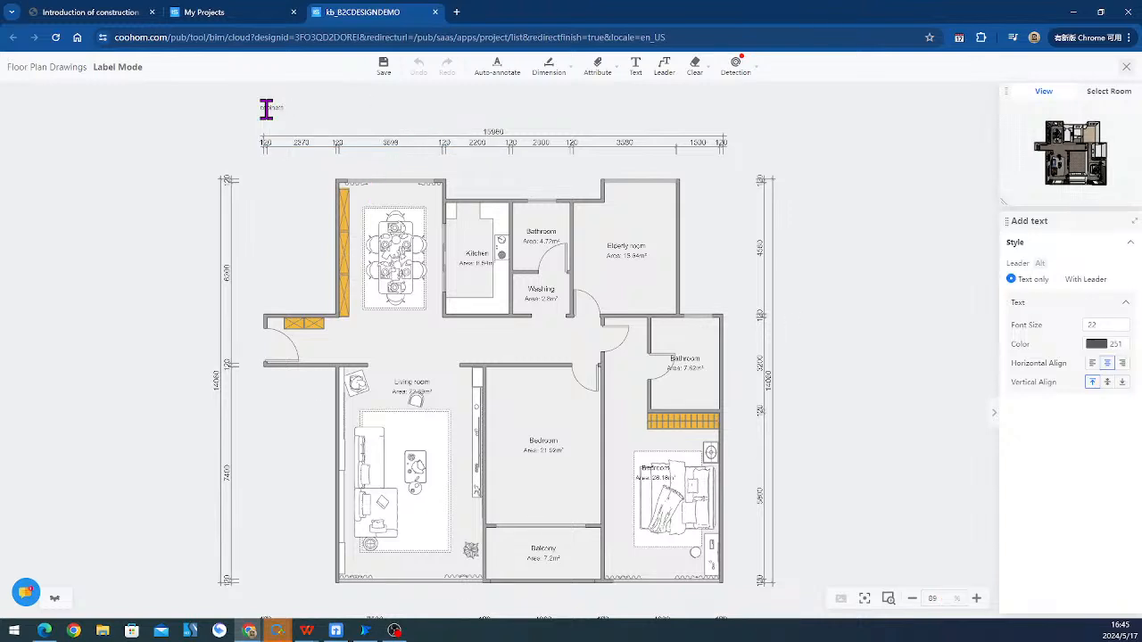
- Move the "cabinets" label into the plan beside the dining area's cabinets and give it a leader pointing to them
left_click_drag(266, 108, 360, 336)
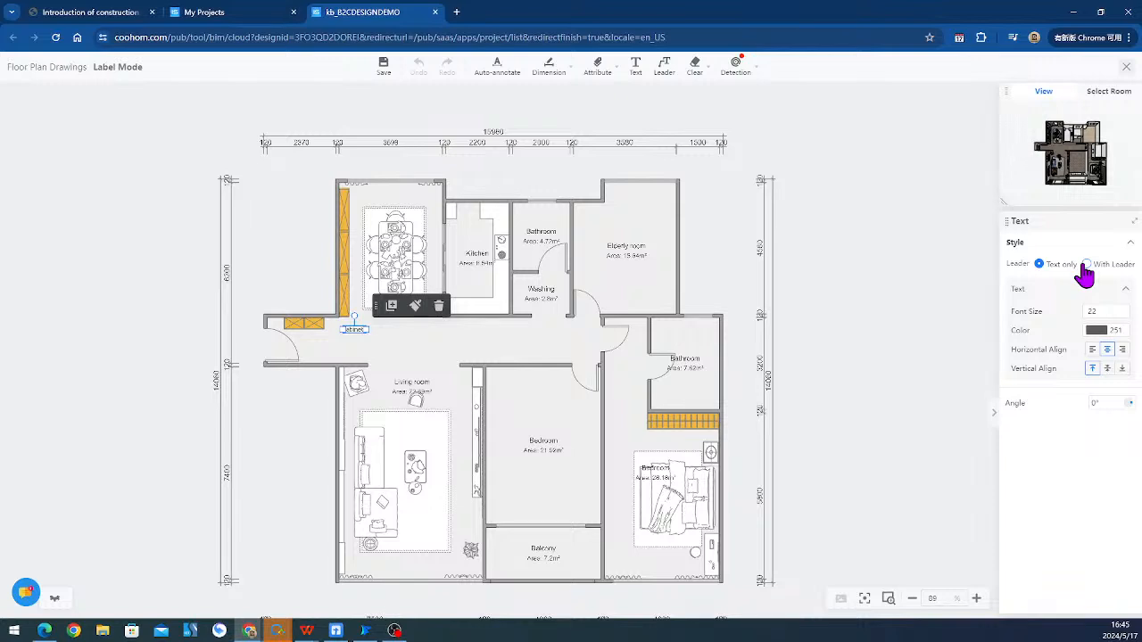
left_click(1086, 264)
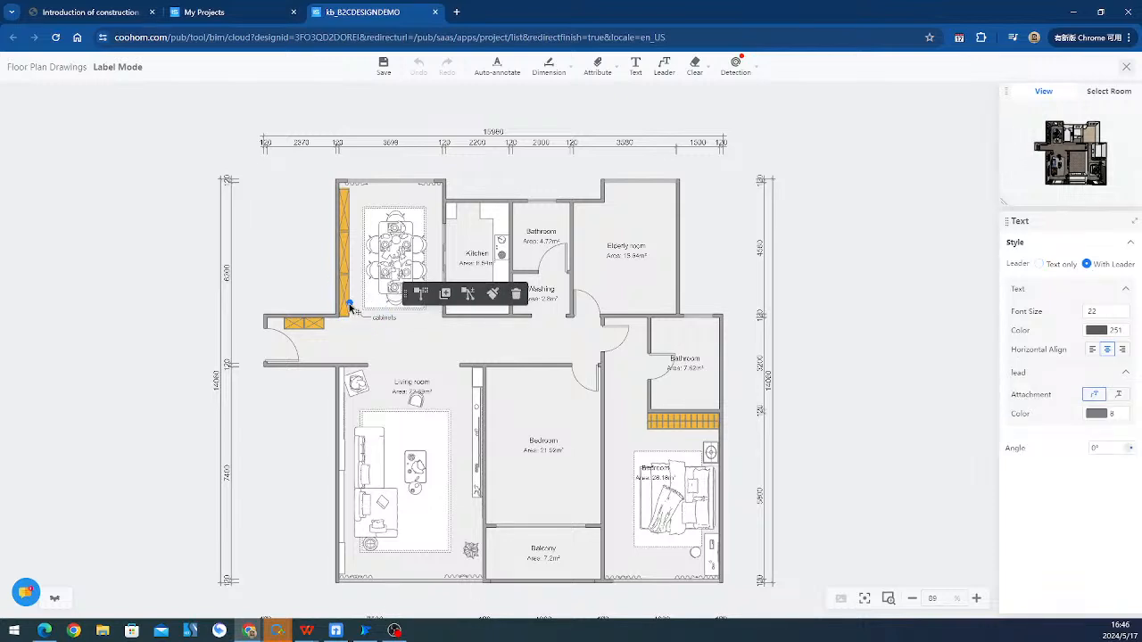
left_click(276, 264)
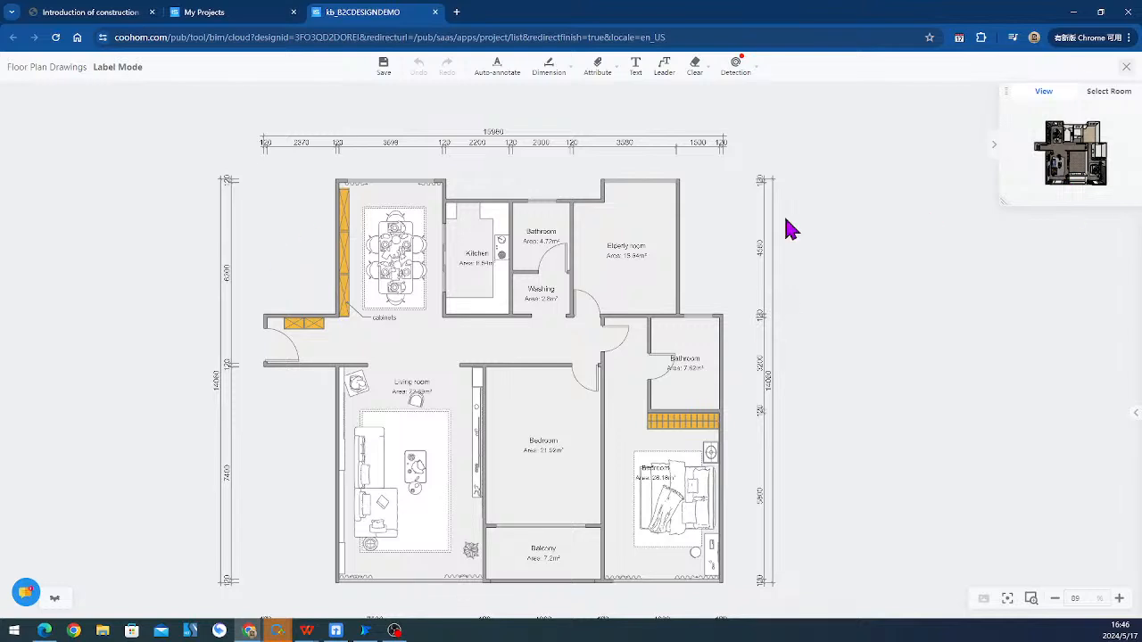
- Leave the annotation mode and generate an AI creation of the floor plan in the preset Pastel watercolor style
left_click(1127, 69)
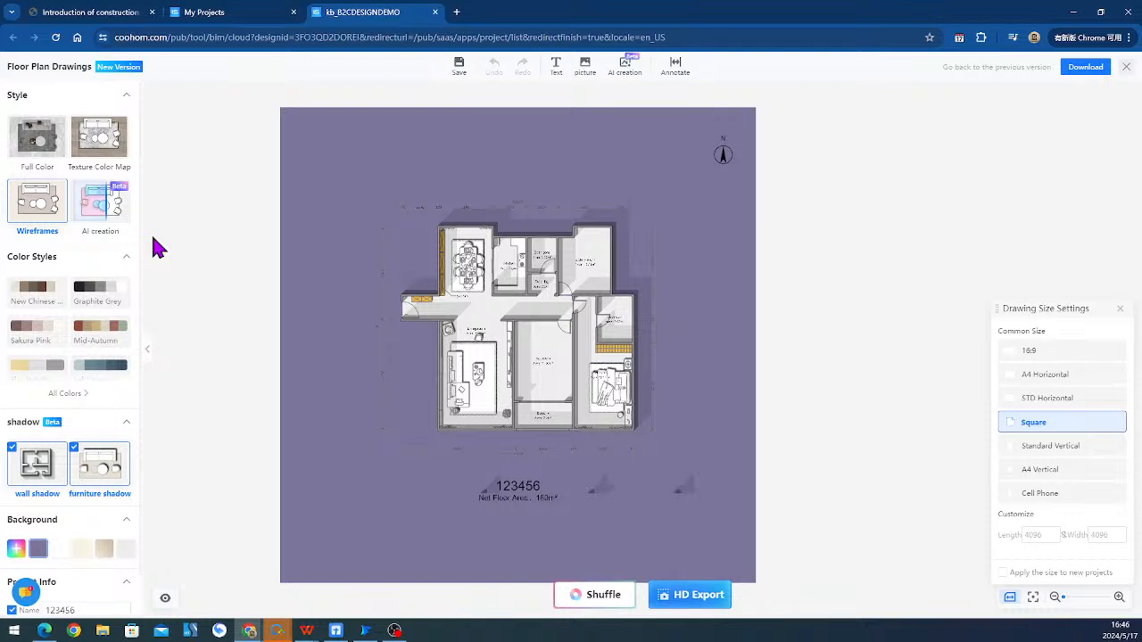
left_click(112, 204)
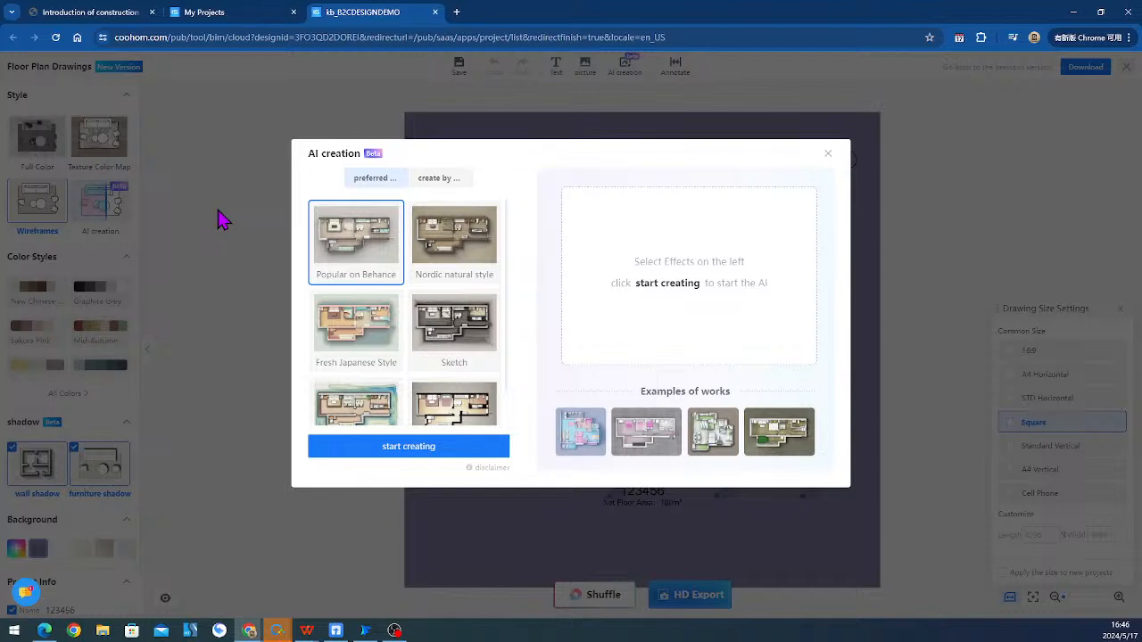
scroll(408, 359, "down", 1)
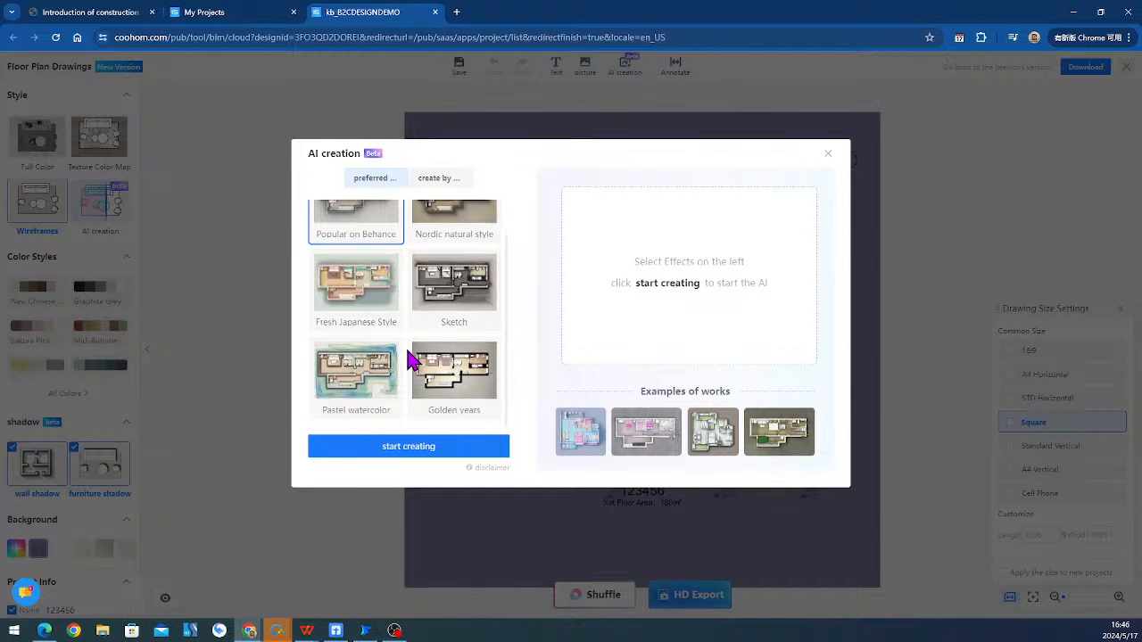
scroll(408, 359, "up", 1)
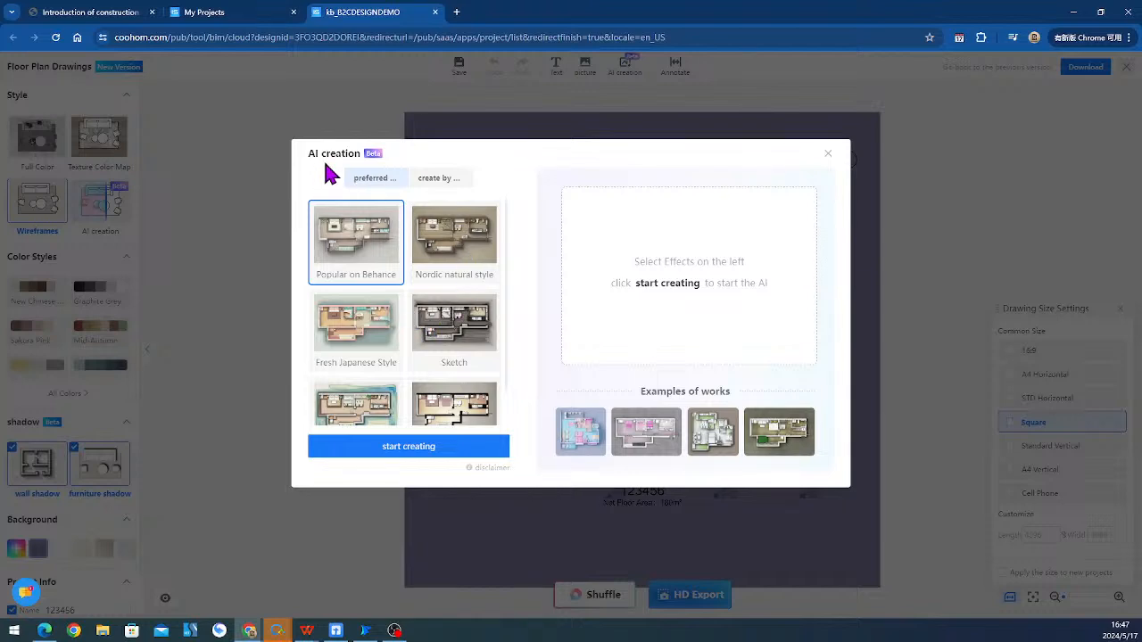
left_click(455, 357)
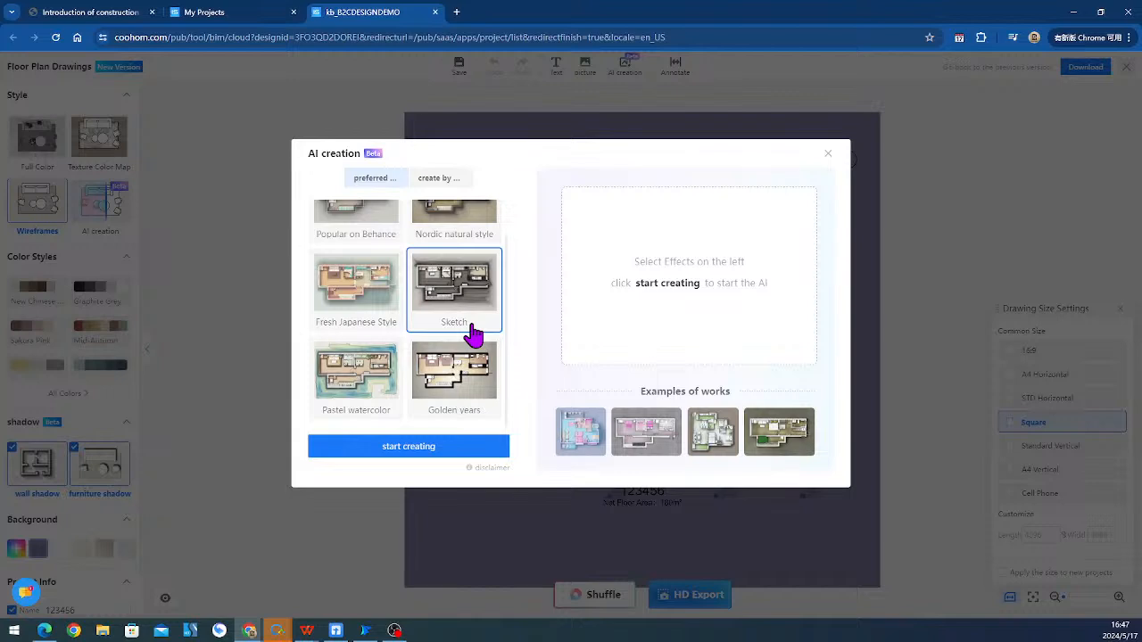
left_click(342, 404)
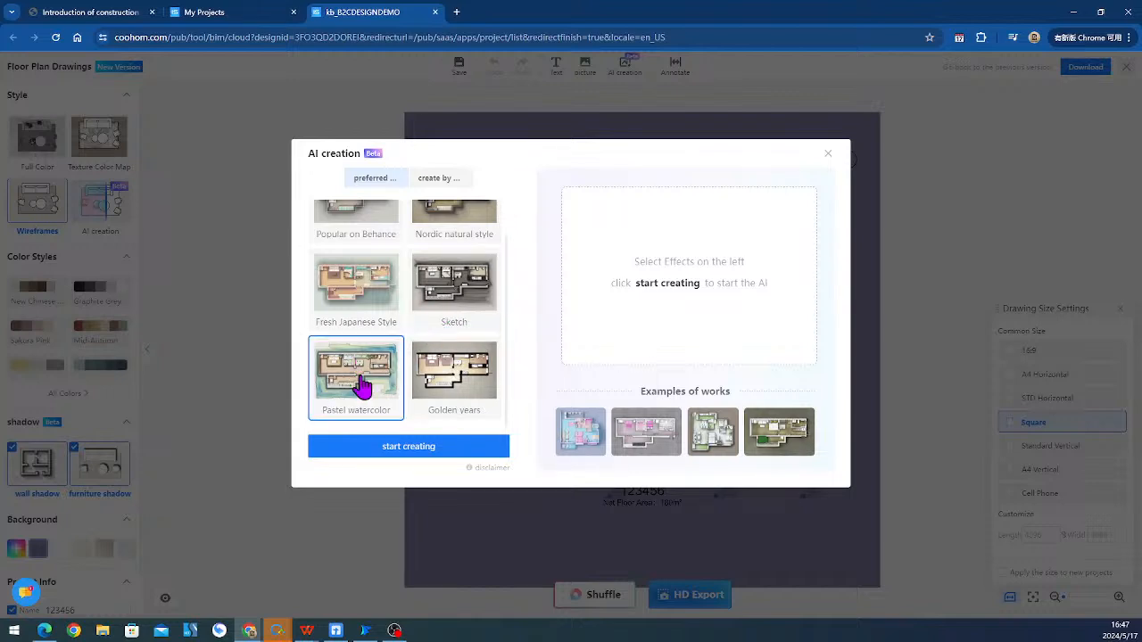
left_click(403, 455)
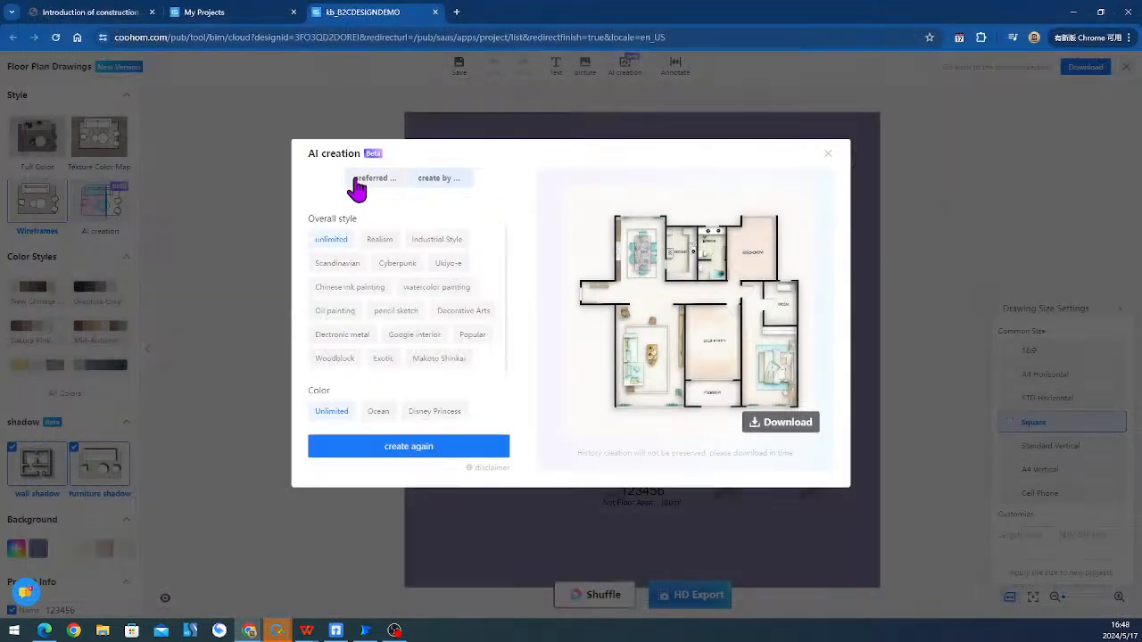
- Generate another AI creation with self-defined settings, using Woodblock as the overall style and Natural as the color
scroll(388, 300, "up", 1)
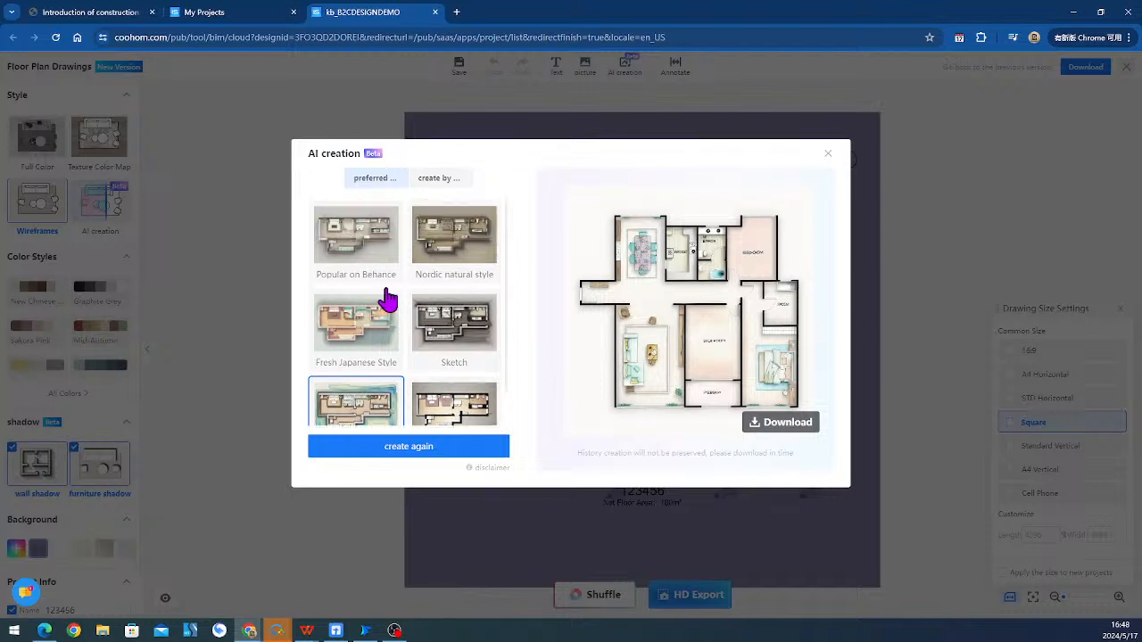
scroll(388, 300, "down", 1)
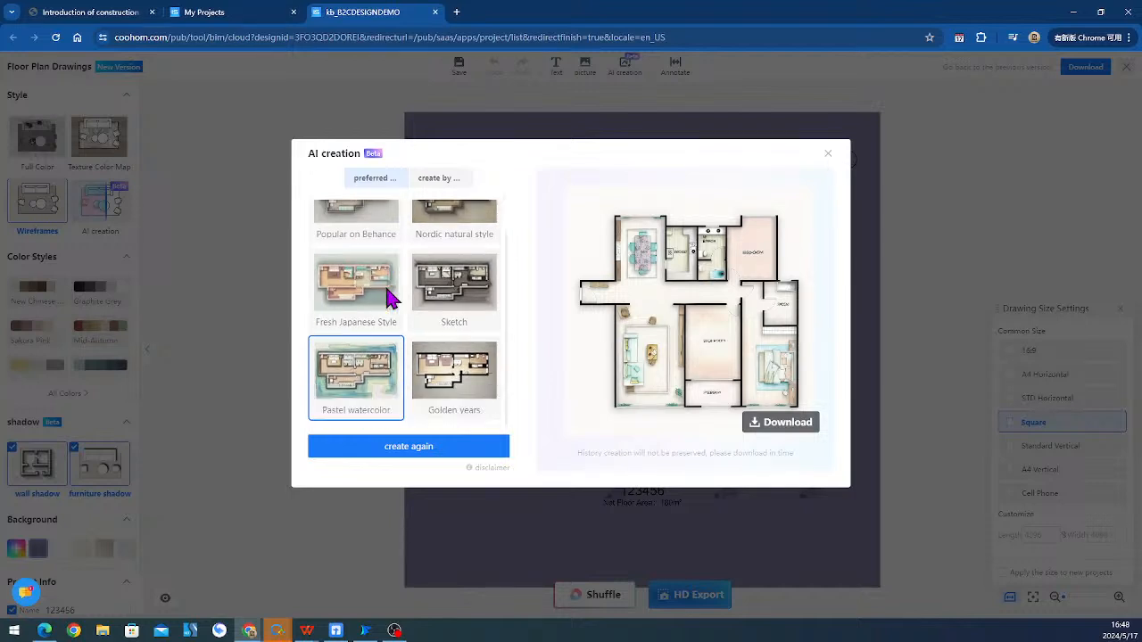
left_click(435, 180)
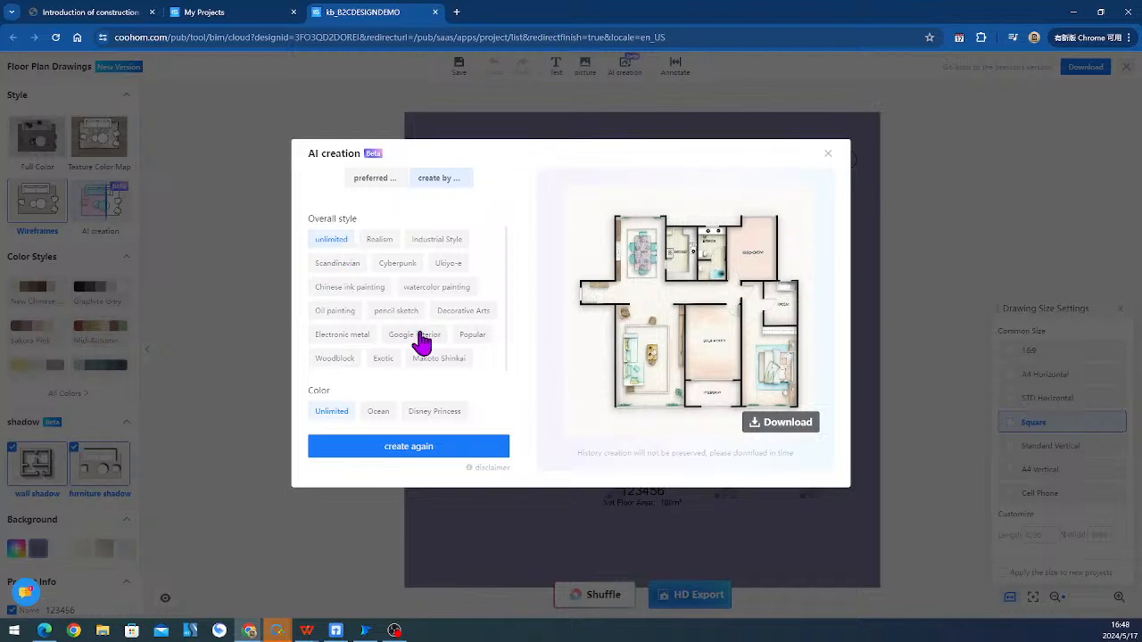
left_click(334, 361)
scroll(421, 408, "down", 2)
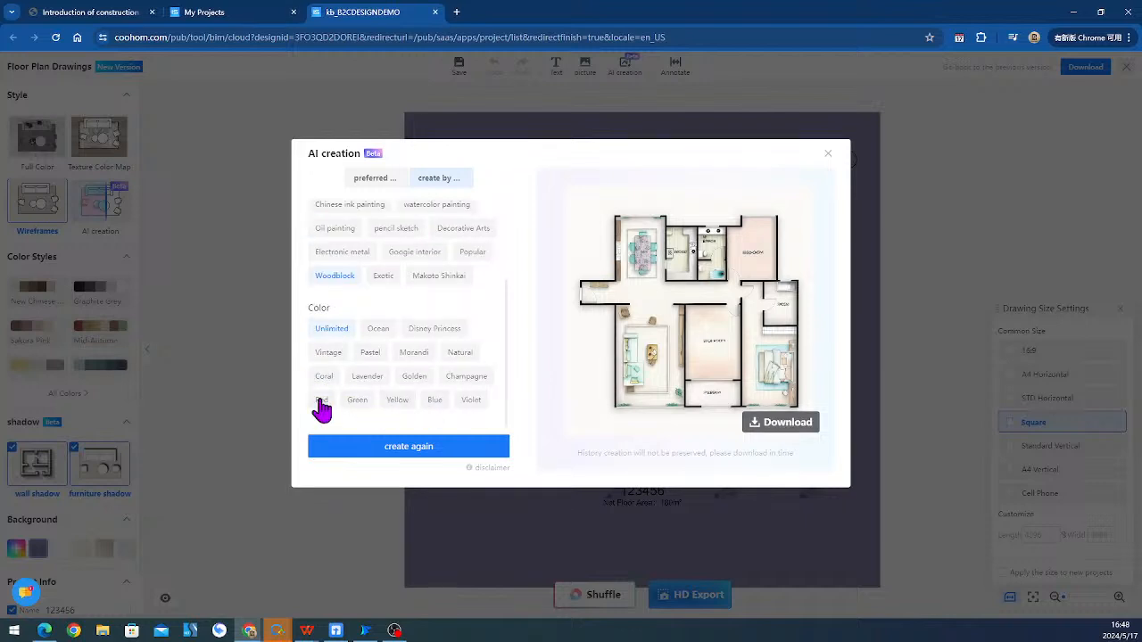
left_click(460, 352)
left_click(410, 446)
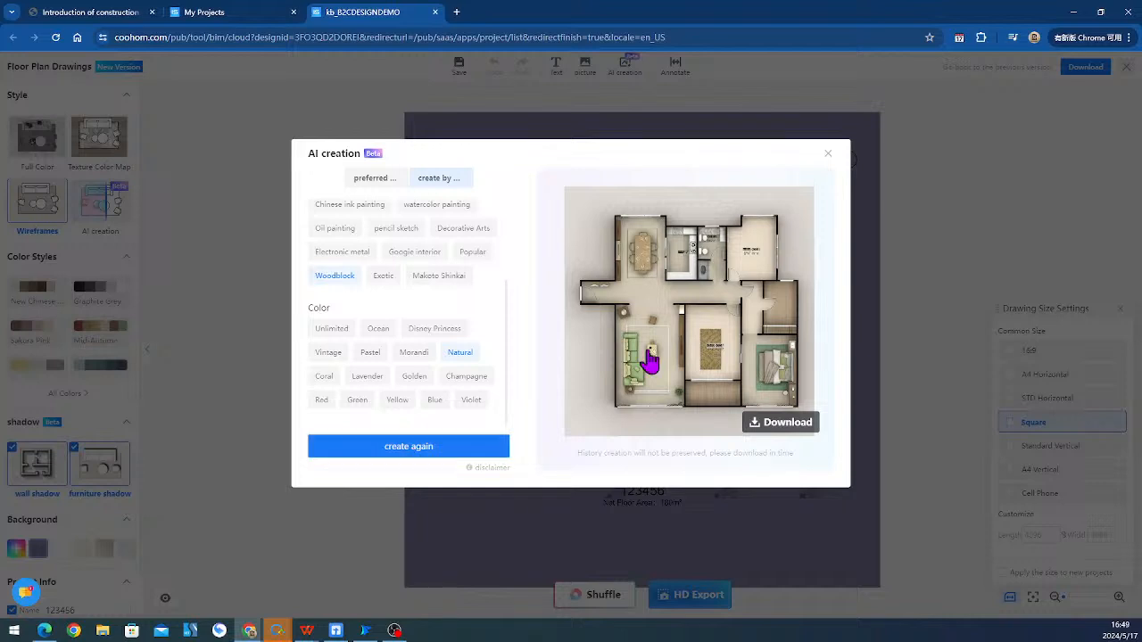
- Download the AI-generated image and try exporting the floor plan drawing as the PNG file 123456.png
left_click(796, 432)
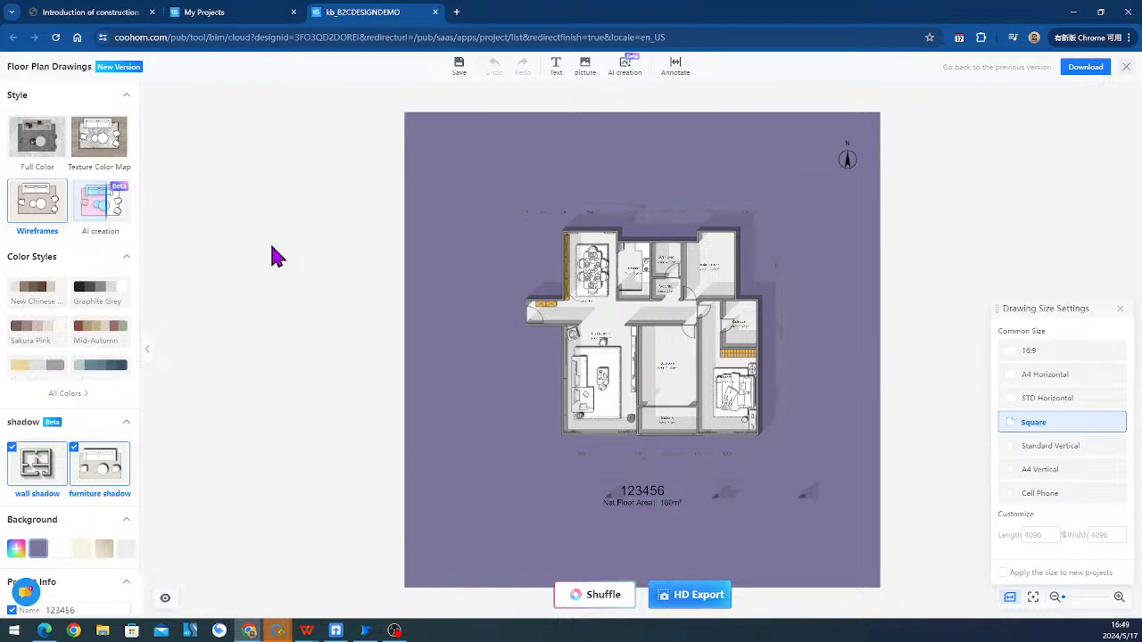
left_click(615, 605)
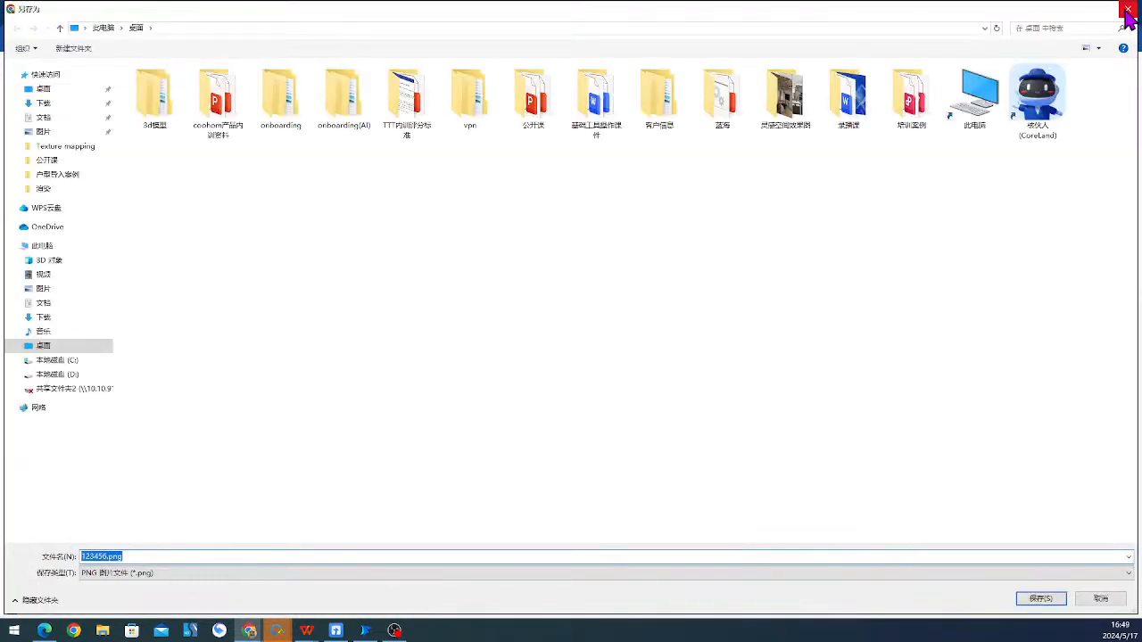
key("Return")
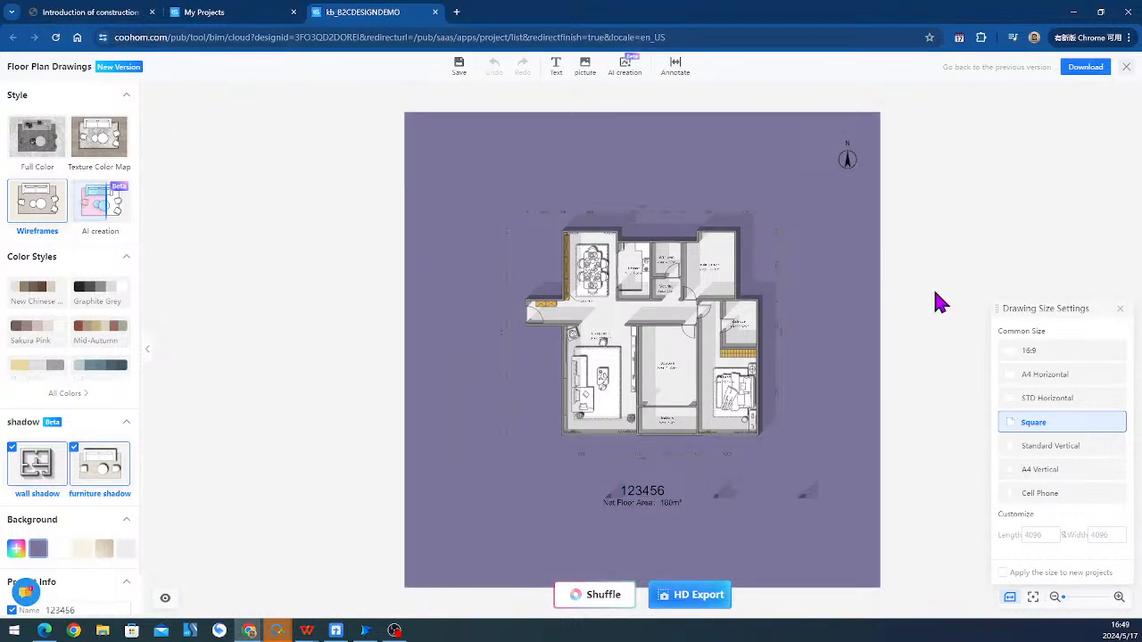
mouse_move(1085, 67)
- Reopen the AI creation options without generating anything, and go back to the apartment's 3D design view
left_click(100, 204)
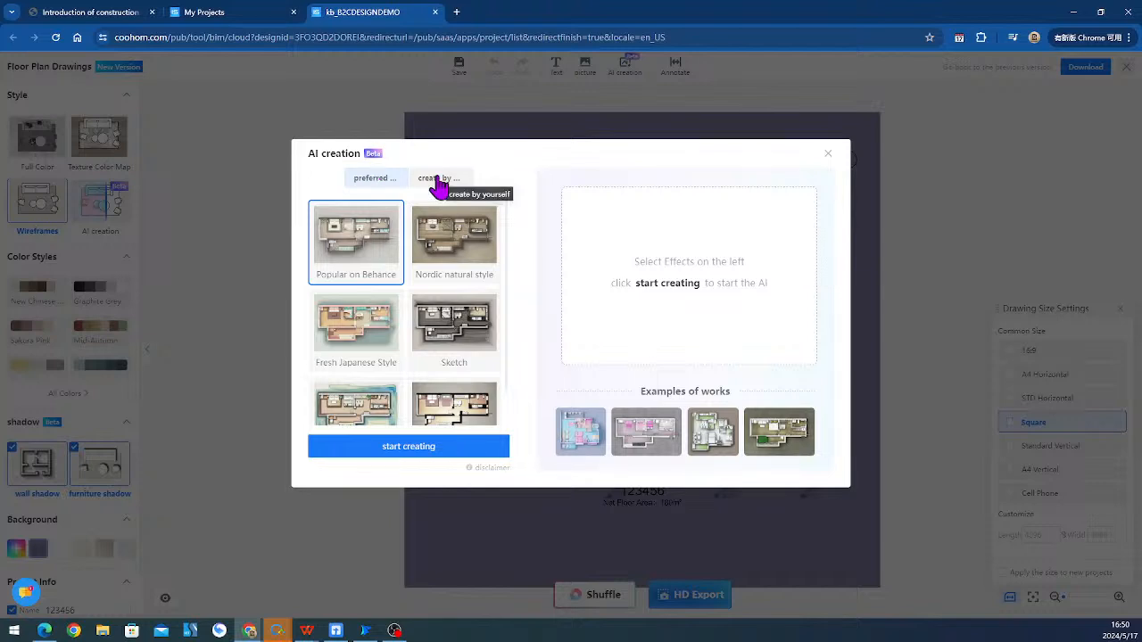
left_click(828, 154)
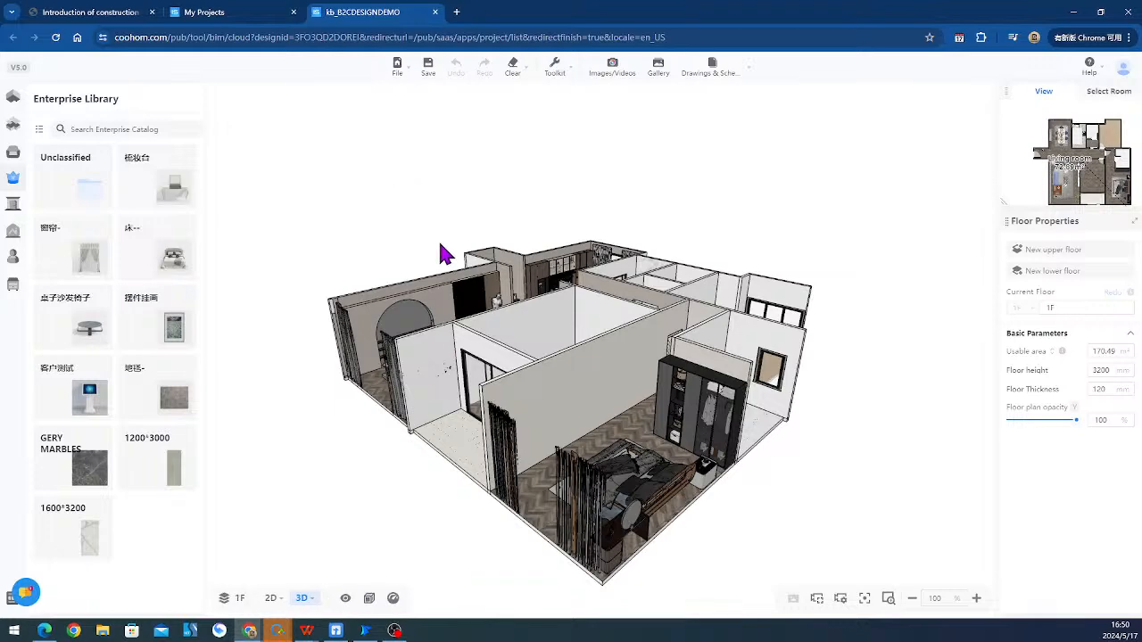
mouse_move(712, 67)
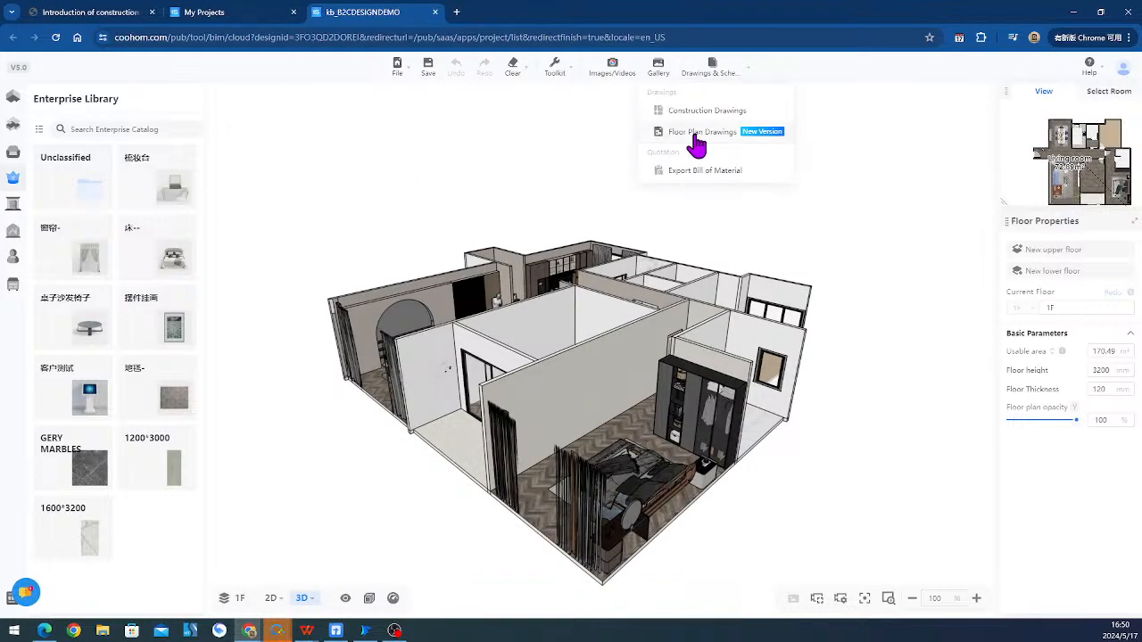
mouse_move(342, 235)
left_mouse_down()
mouse_move(402, 271)
mouse_move(317, 147)
left_mouse_up()
- Switch to the Helpcenter article "Introduction of construction drawing" and review its Entrance and Edit Views sections
left_click(70, 13)
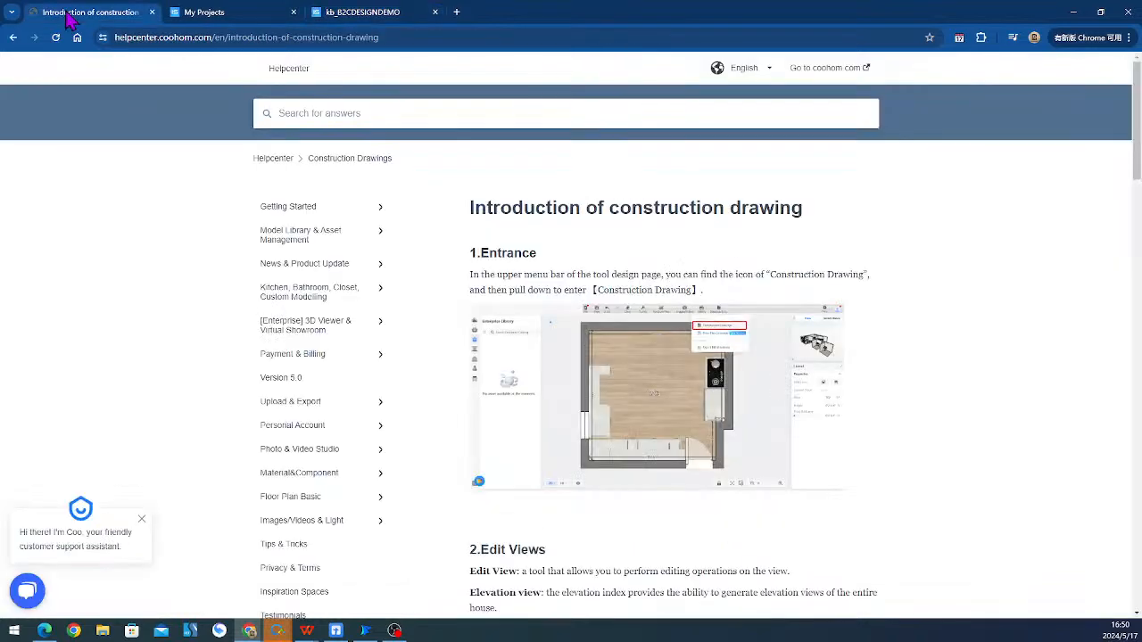
scroll(835, 295, "down", 4)
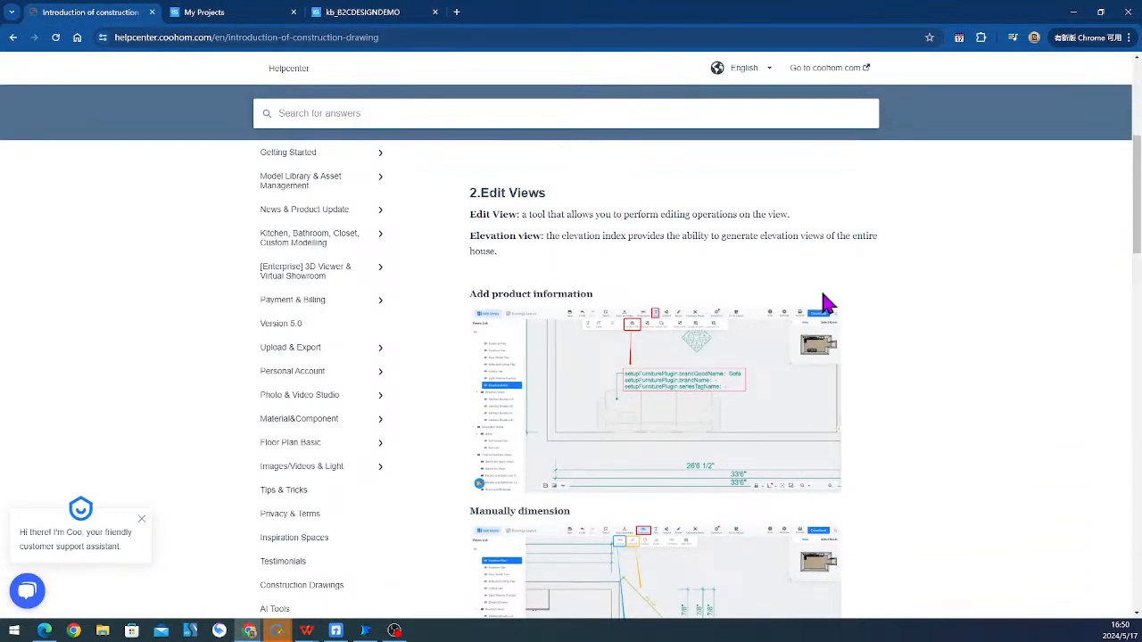
scroll(822, 297, "up", 4)
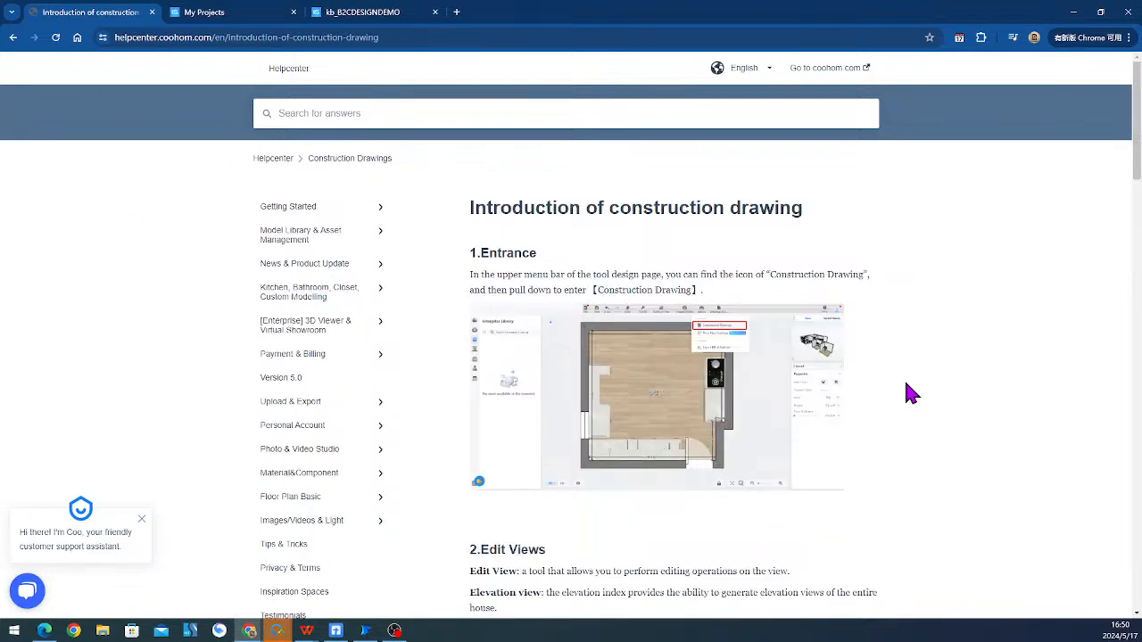
scroll(904, 378, "down", 2)
scroll(857, 354, "up", 2)
scroll(624, 348, "down", 4)
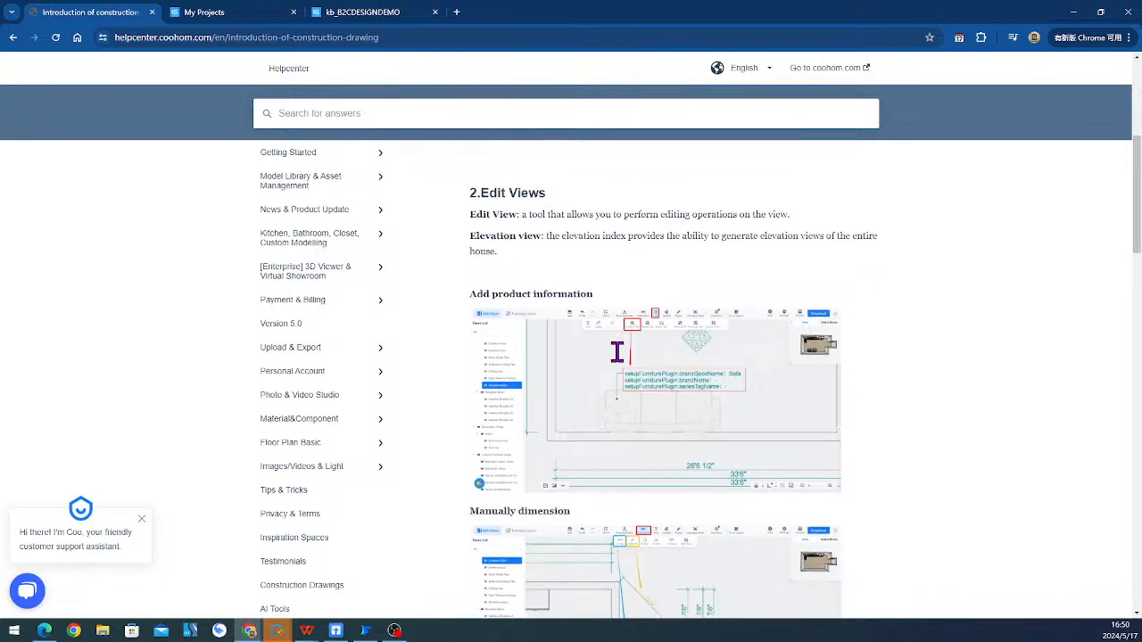
scroll(622, 361, "down", 1)
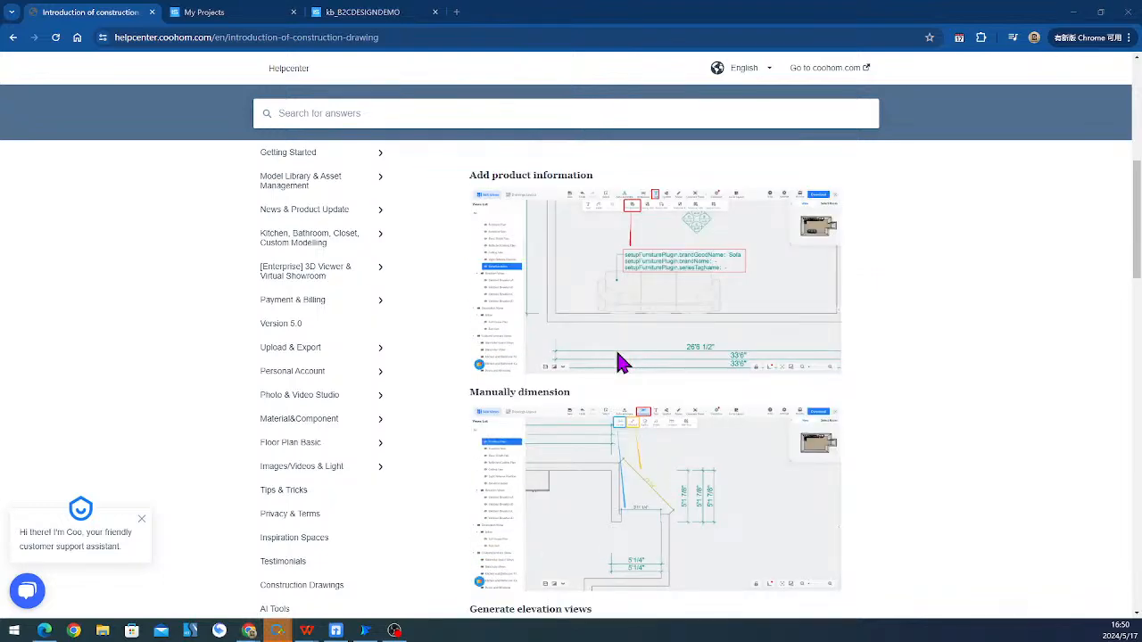
- Switch back to the design project, open its Construction Drawings, view the Floor Plan among the plan views, and return to the design
left_click(358, 15)
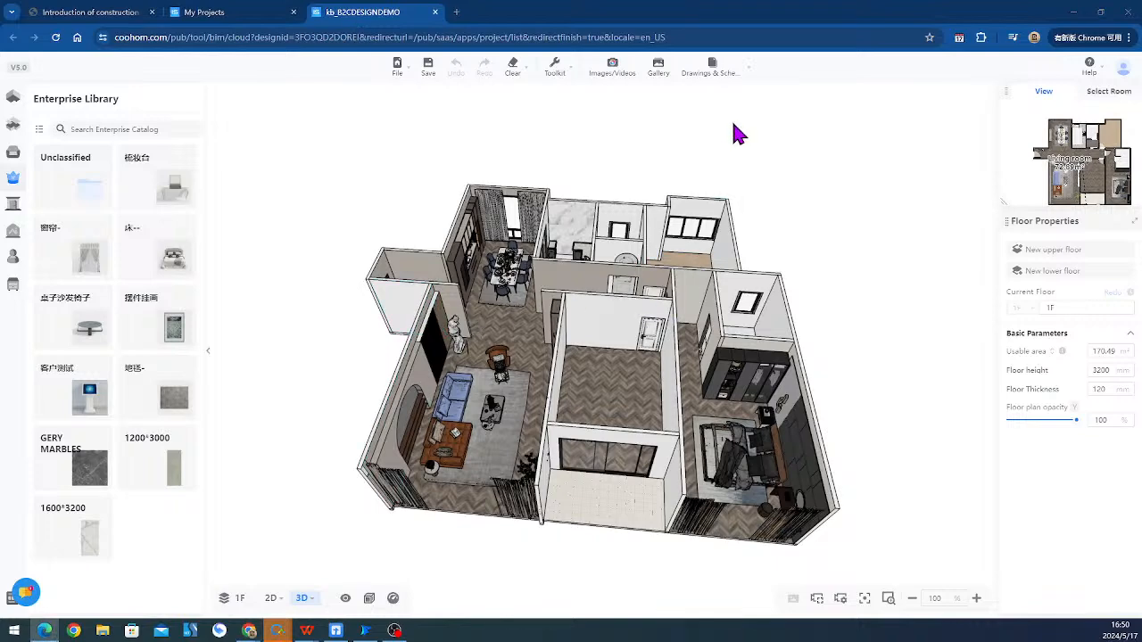
mouse_move(733, 79)
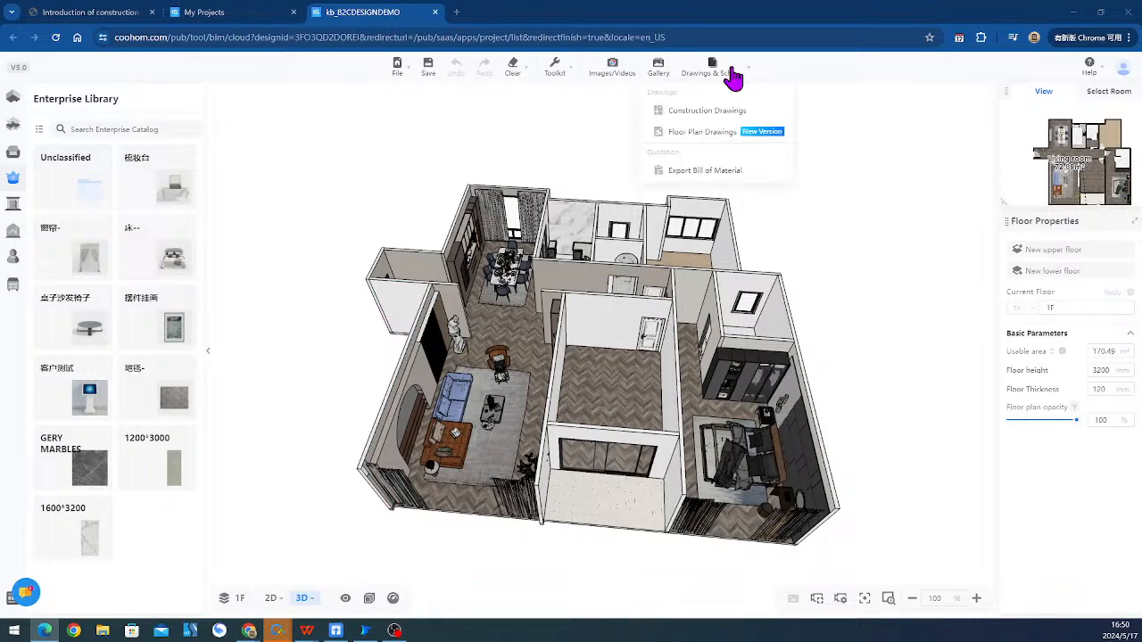
left_click(707, 113)
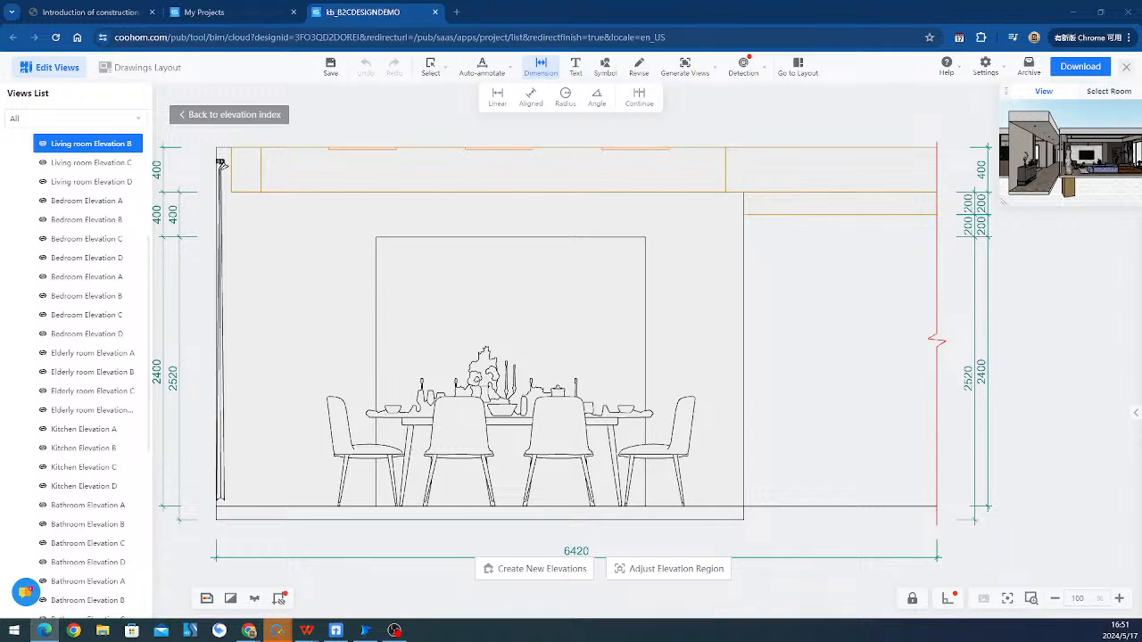
scroll(576, 302, "down", 6)
scroll(100, 301, "up", 3)
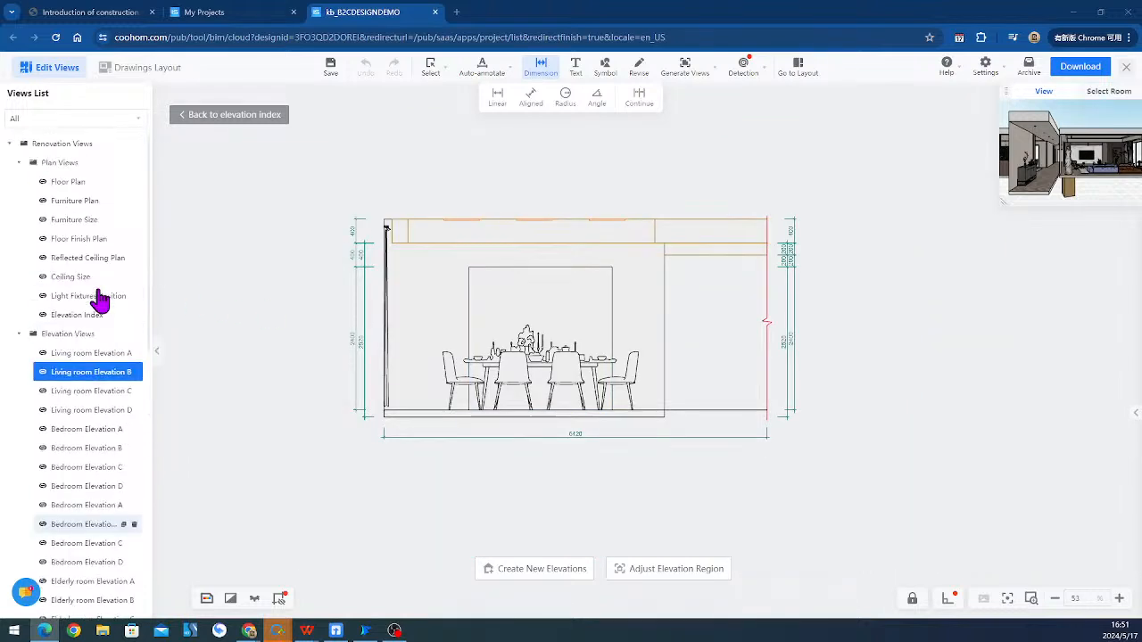
left_click(69, 185)
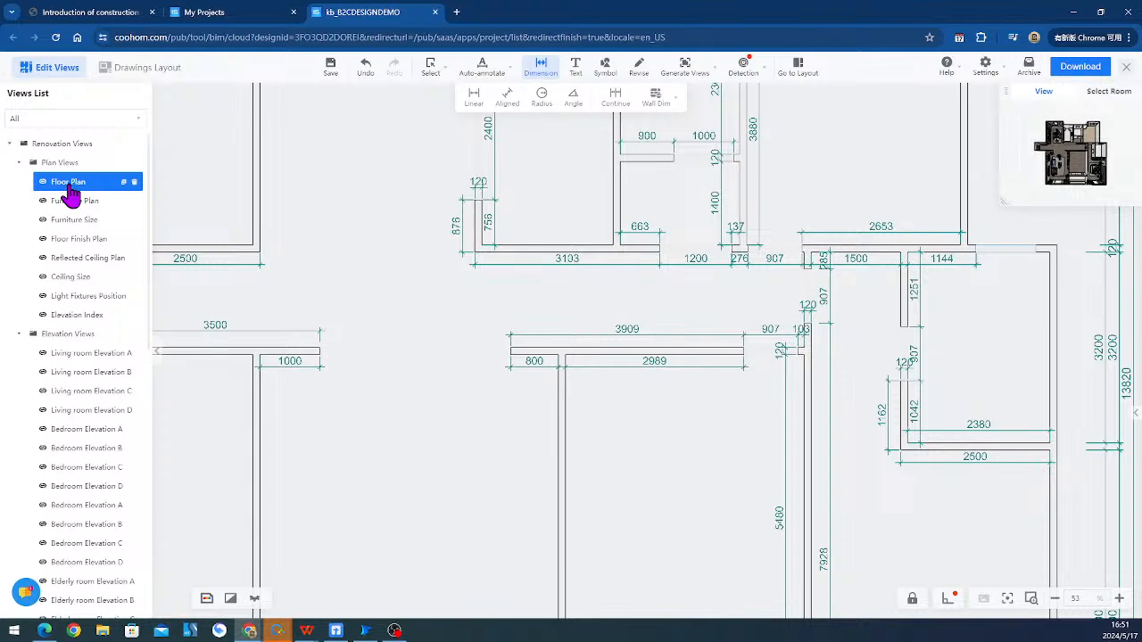
left_click(1125, 78)
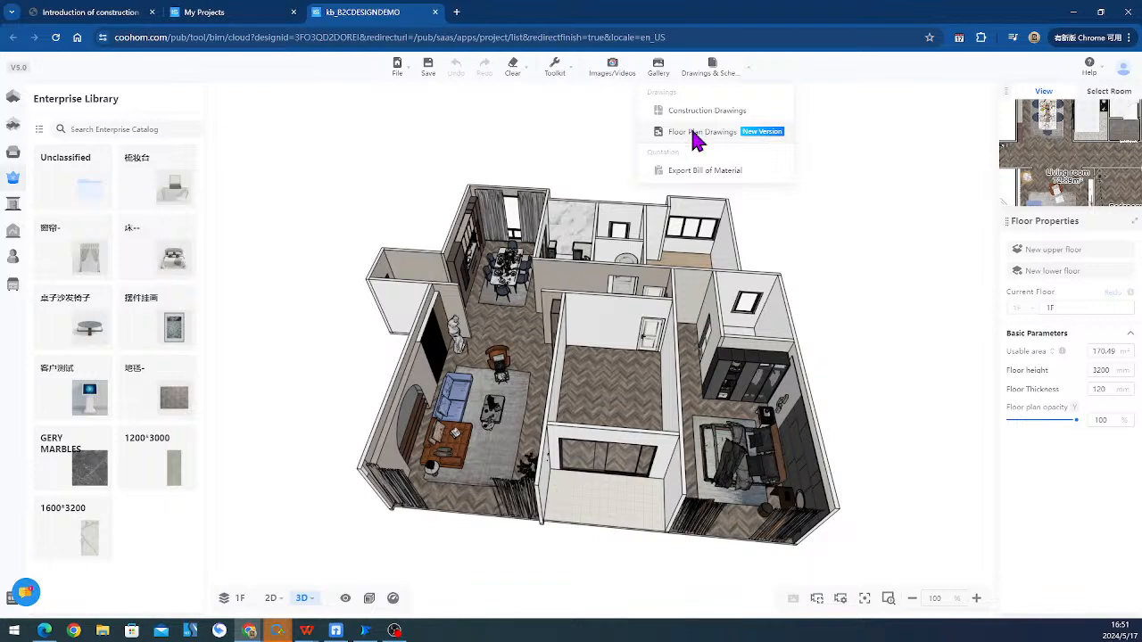
- Open Floor Plan Drawings again and apply the Mid-Autumn color style to the apartment plan
left_click(694, 134)
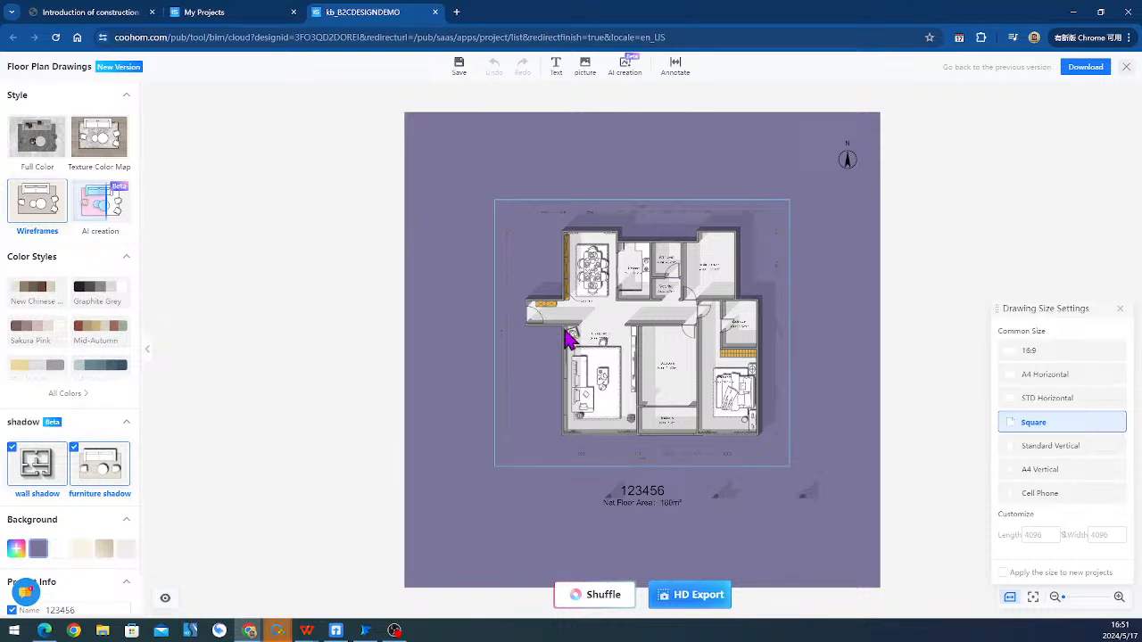
left_click(100, 331)
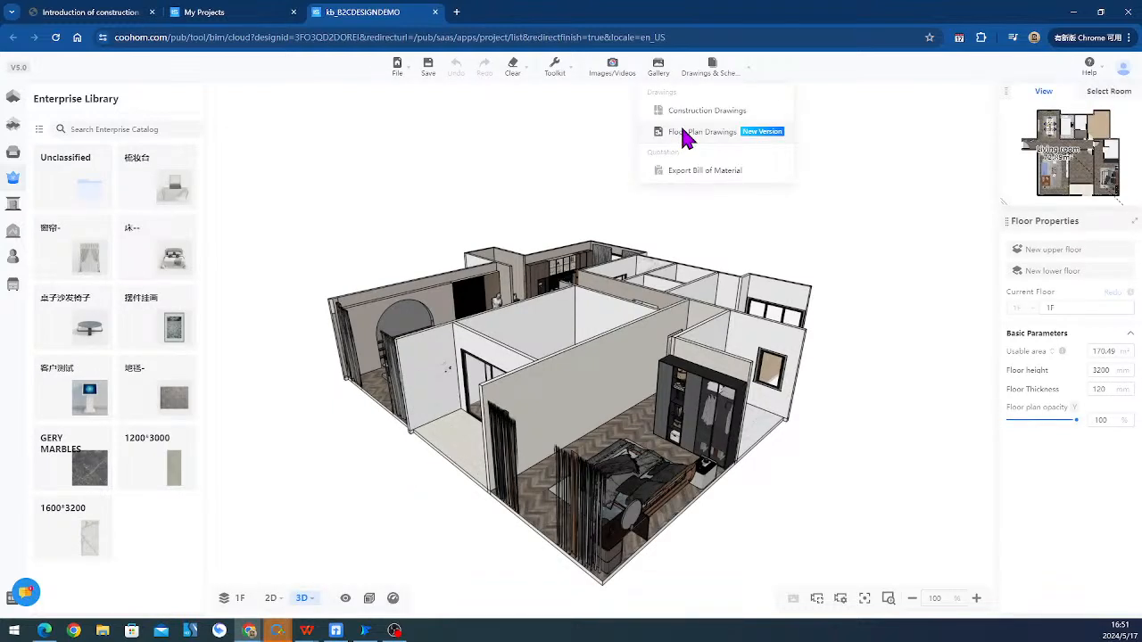
- Reopen Floor Plan Drawings to inspect the recolored plan's rooms and dimensions up close, and return to the 3D design view
left_click(683, 131)
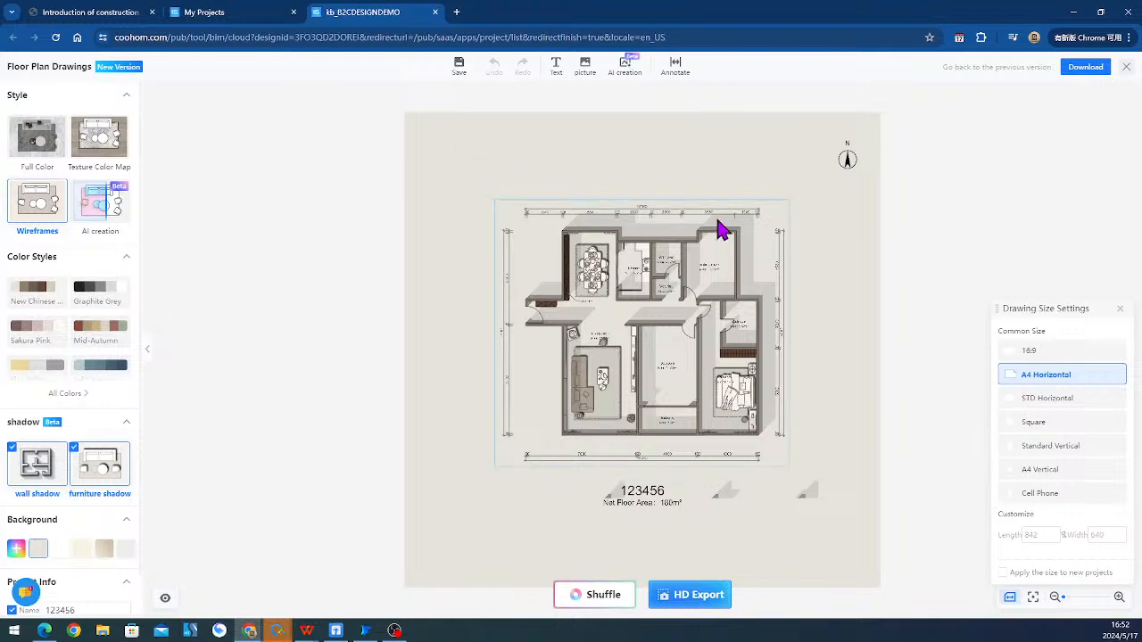
scroll(704, 241, "up", 4)
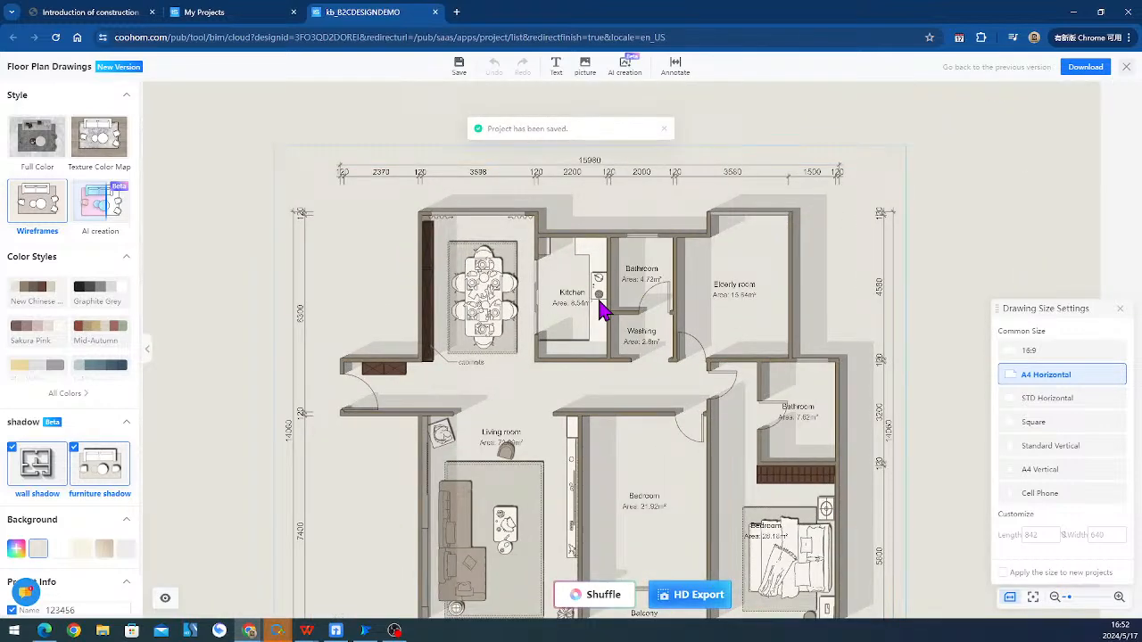
left_click_drag(515, 385, 478, 310)
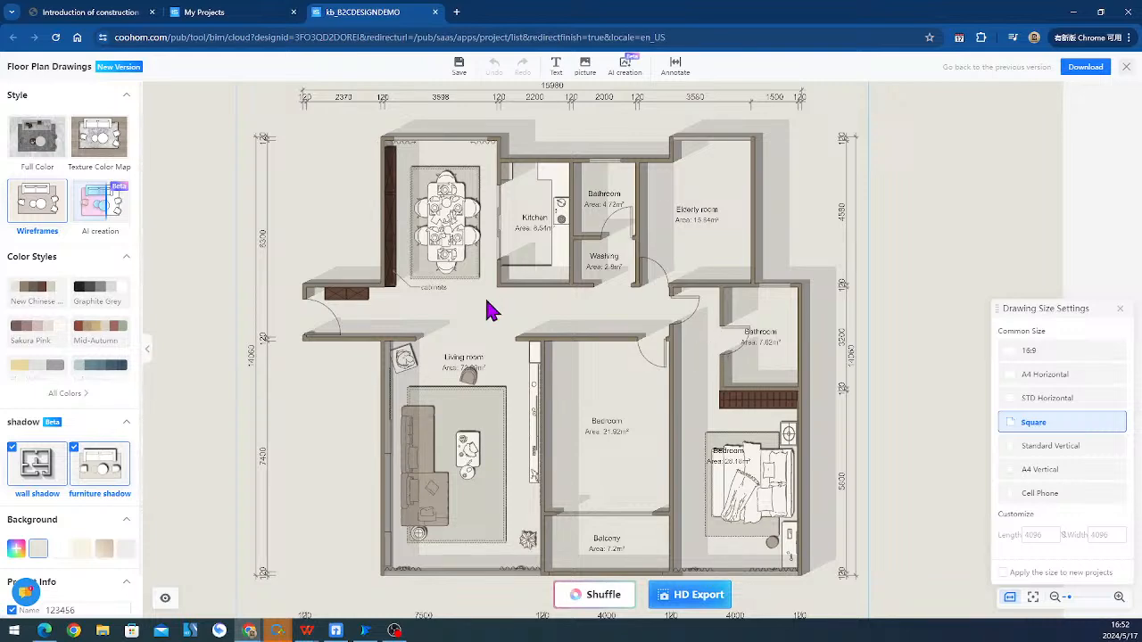
left_click(1127, 69)
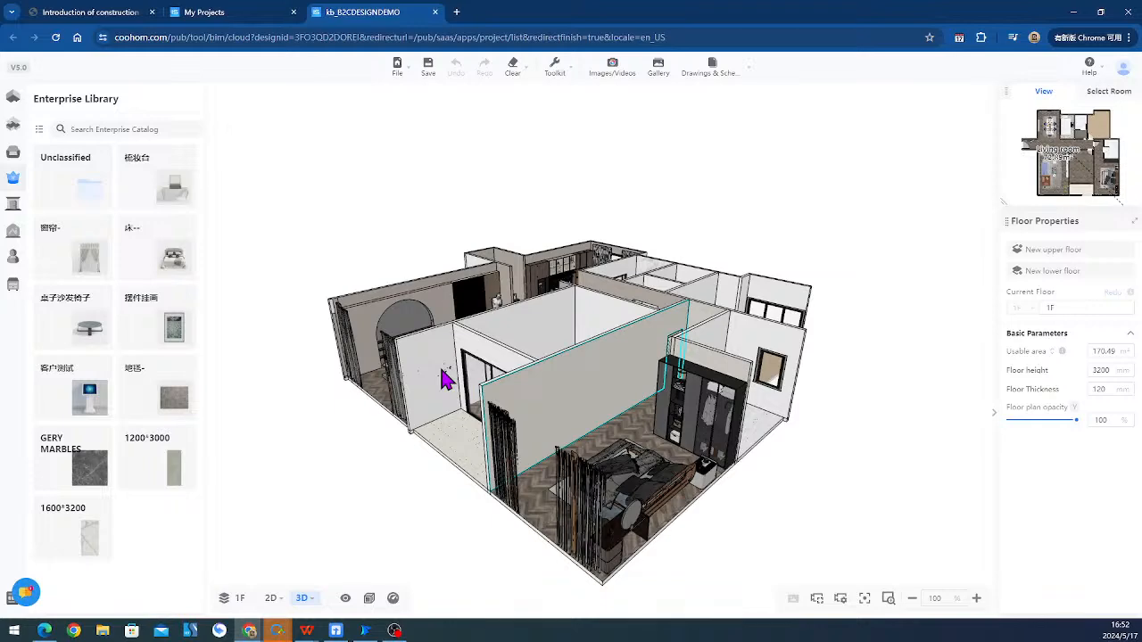
- Delete the dining table set from the dining room in the 3D apartment design
scroll(446, 379, "up", 5)
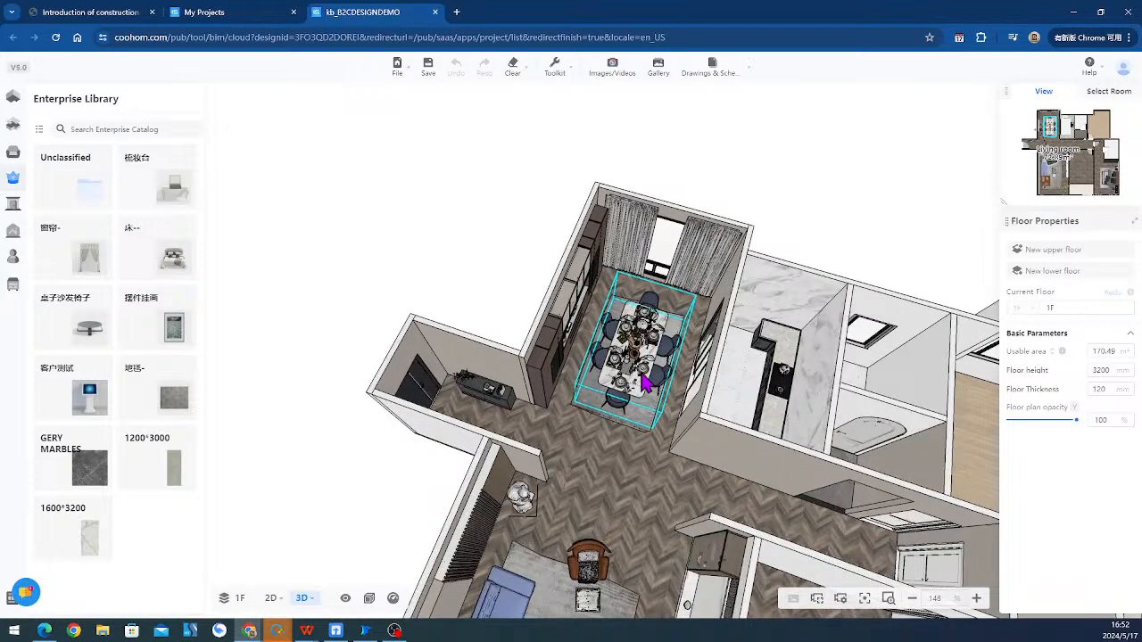
left_click(646, 381)
left_click(892, 277)
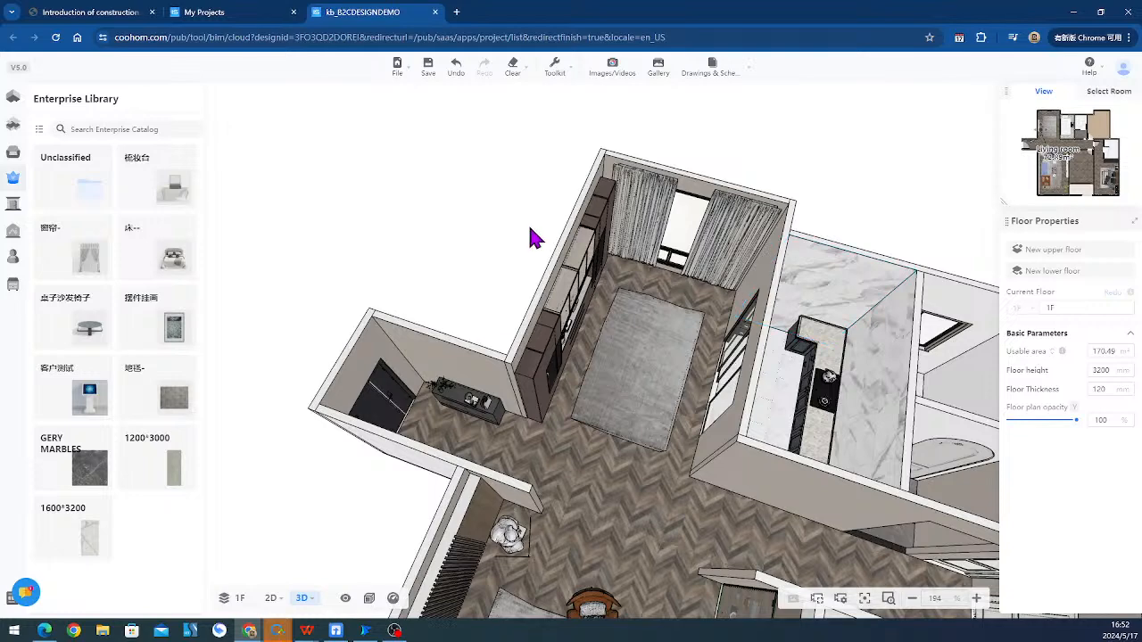
left_click_drag(530, 239, 436, 251)
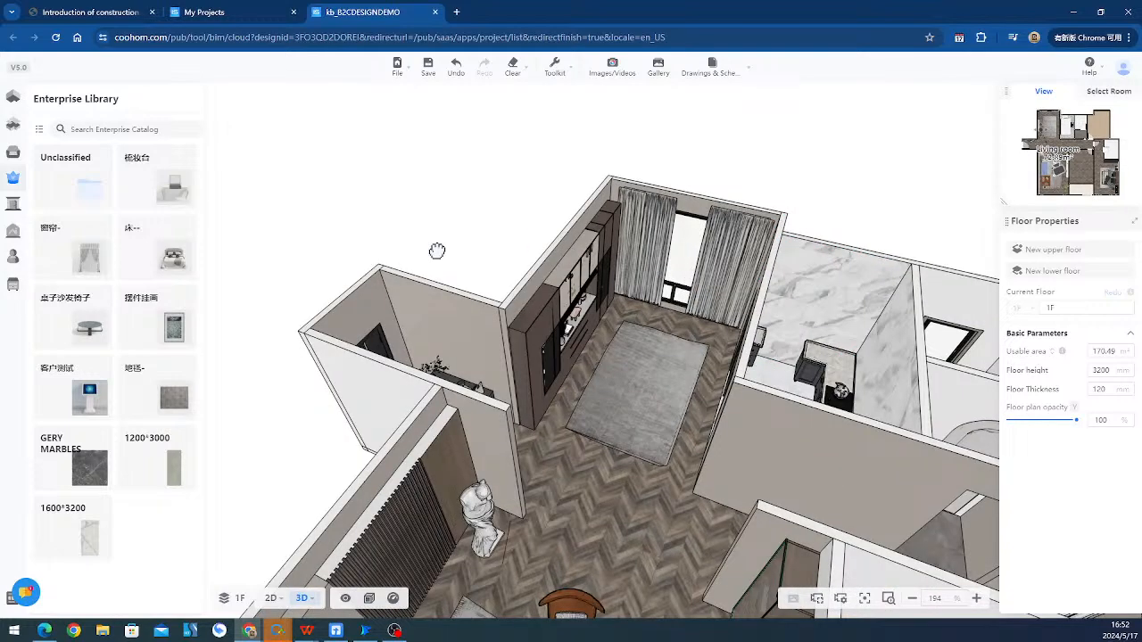
- Check the changed dining room in Floor Plan Drawings, then return to the 3D design and undo the dining set deletion
mouse_move(711, 67)
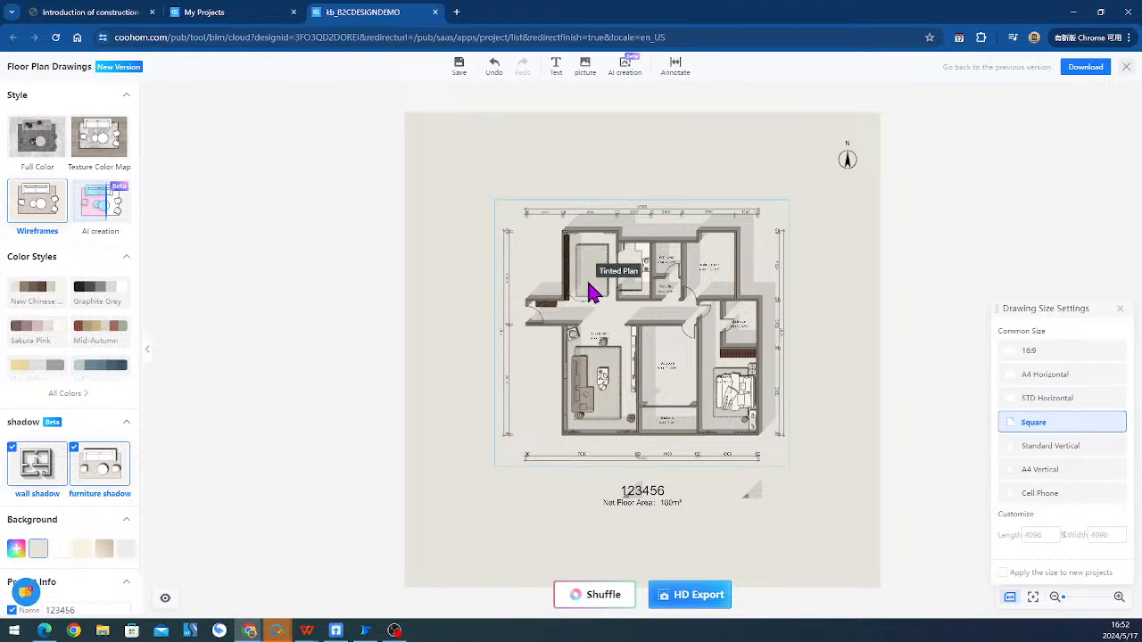
left_click(1126, 68)
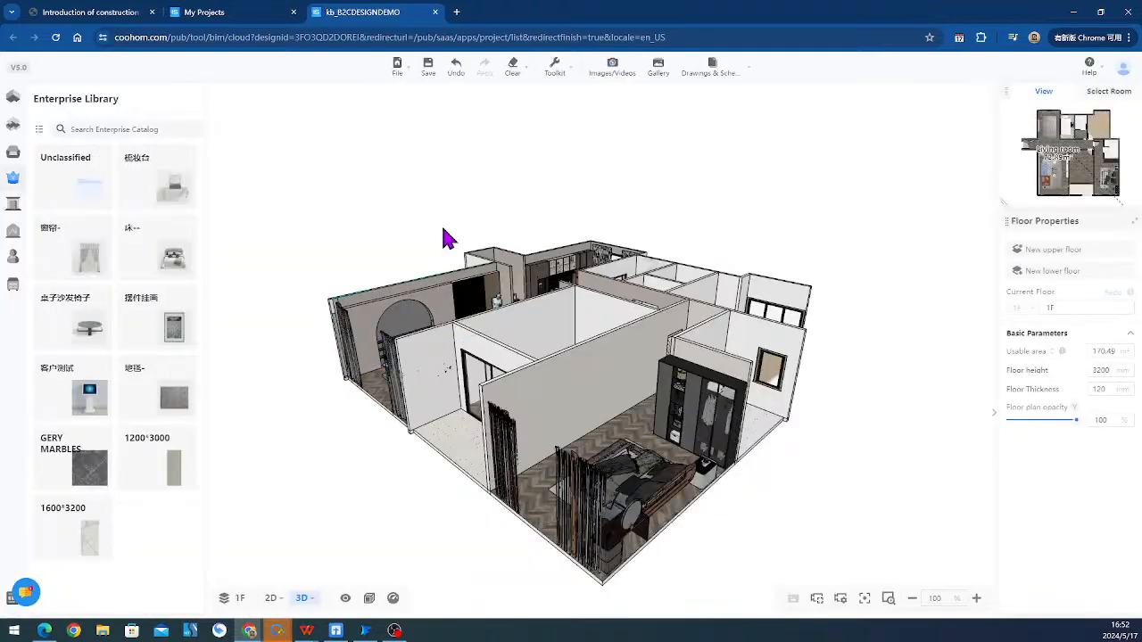
left_click(457, 68)
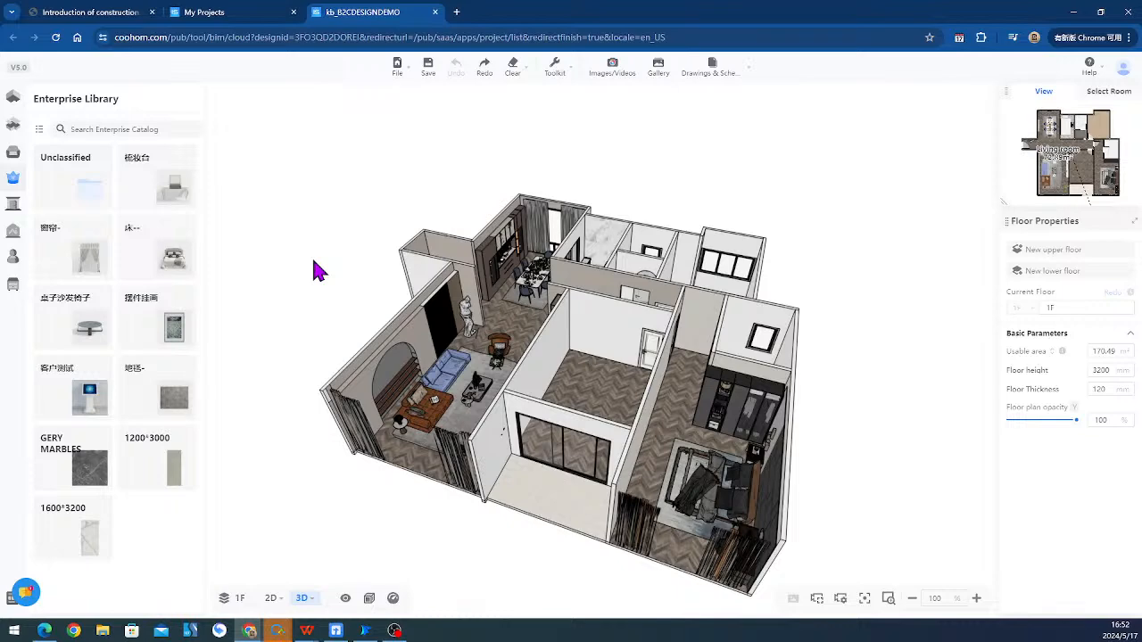
- Open the apartment's Construction Drawings and examine the list of plan views and the Floor Plan's walls and dimensions
left_click_drag(320, 276, 331, 398)
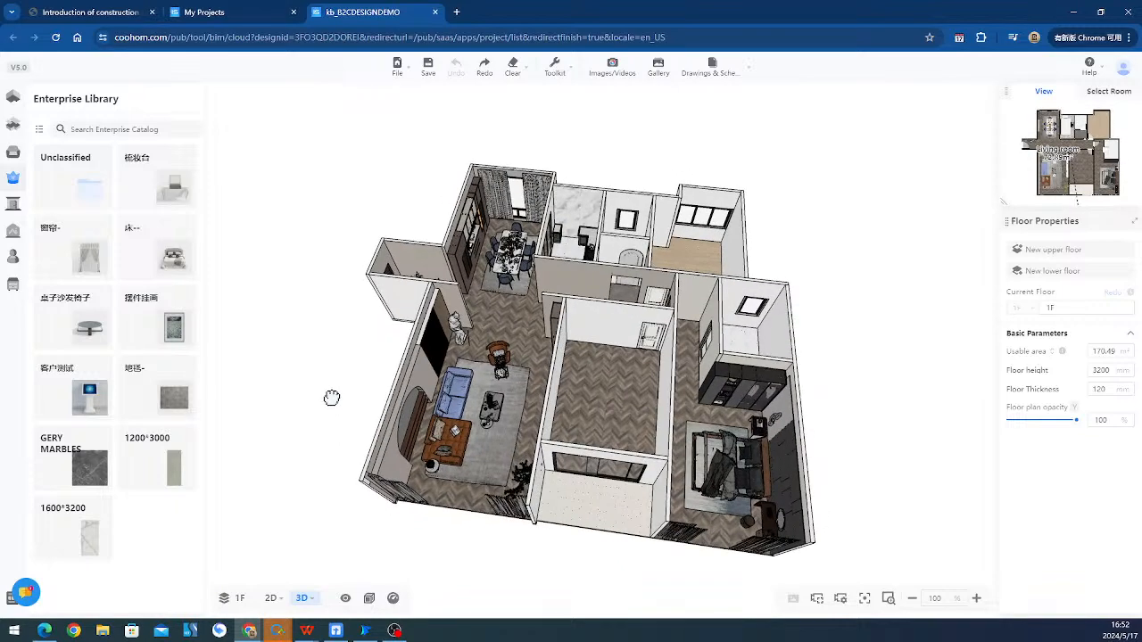
left_click(478, 415)
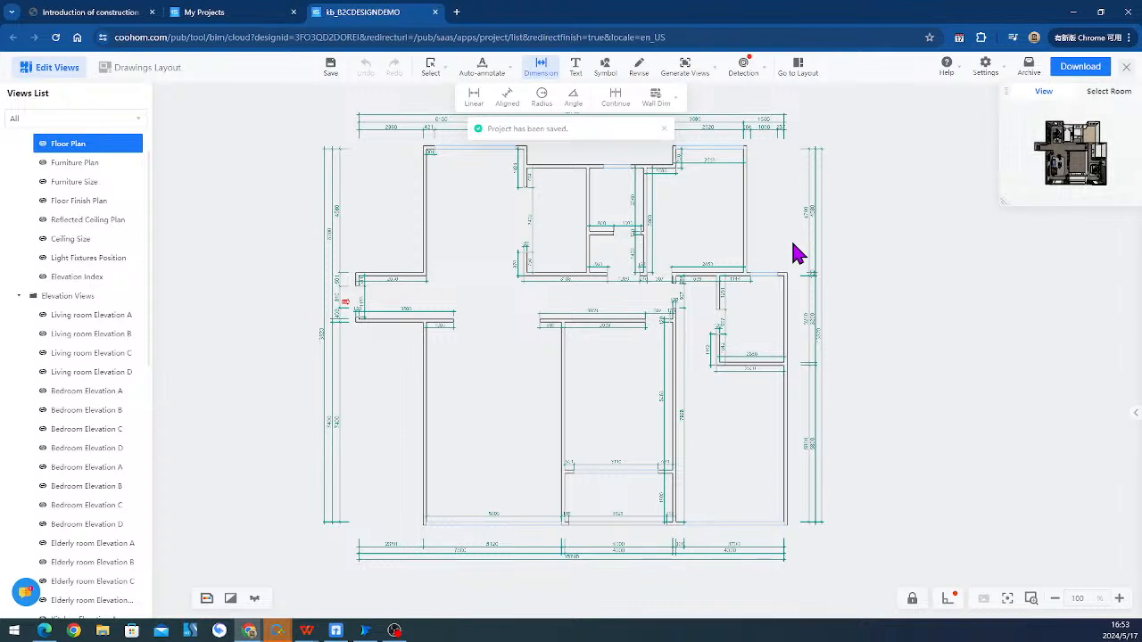
scroll(92, 417, "up", 1)
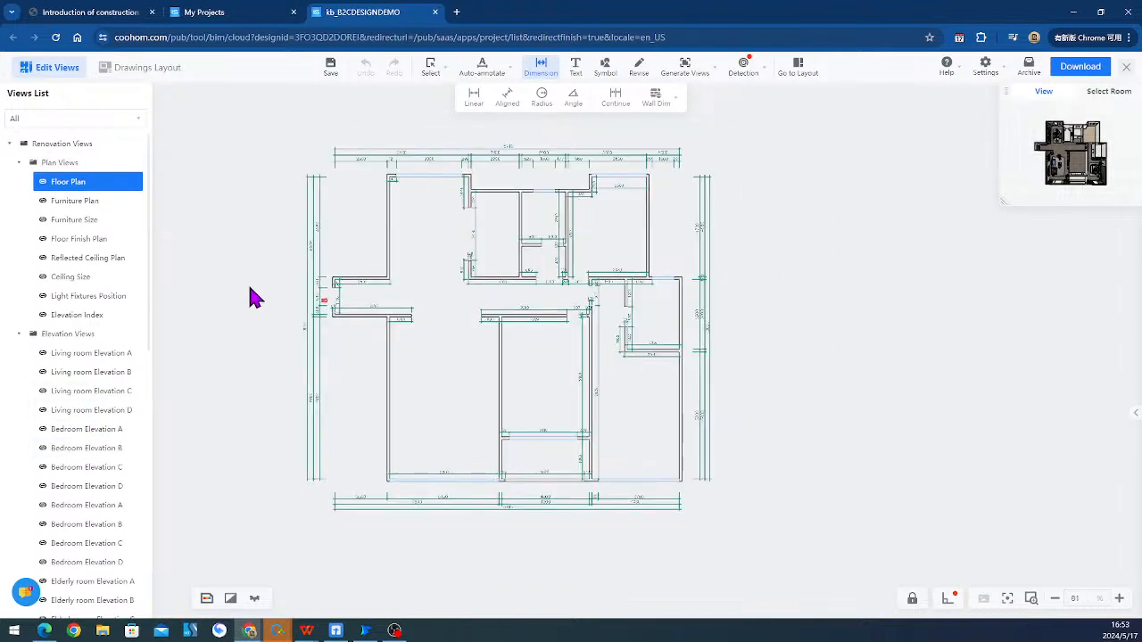
scroll(353, 345, "down", 1)
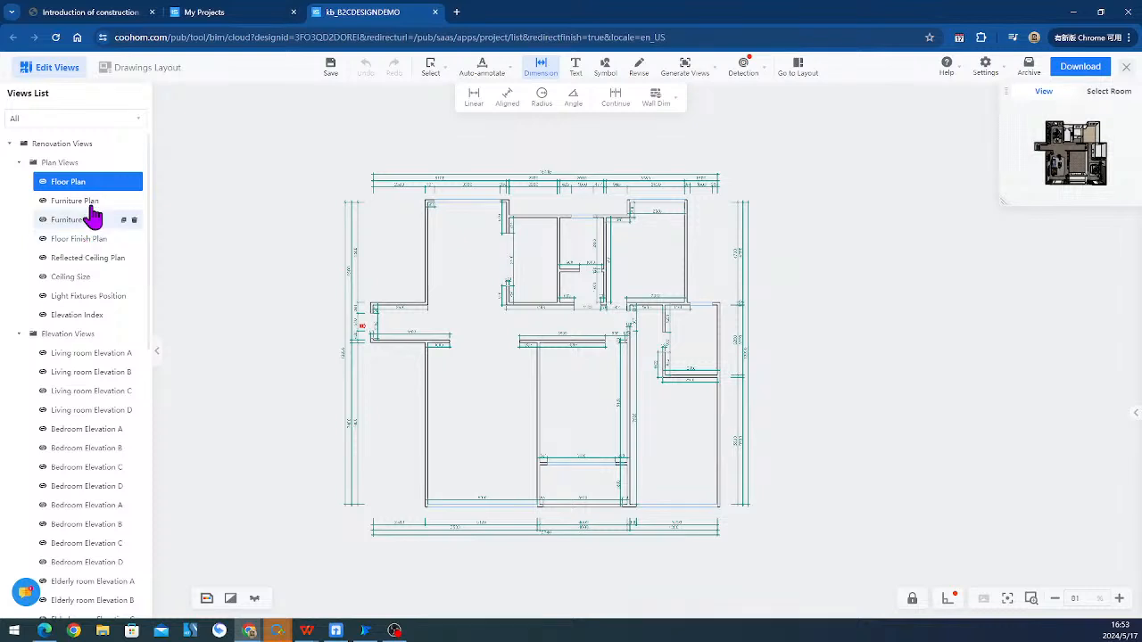
scroll(94, 349, "down", 3)
scroll(95, 349, "up", 3)
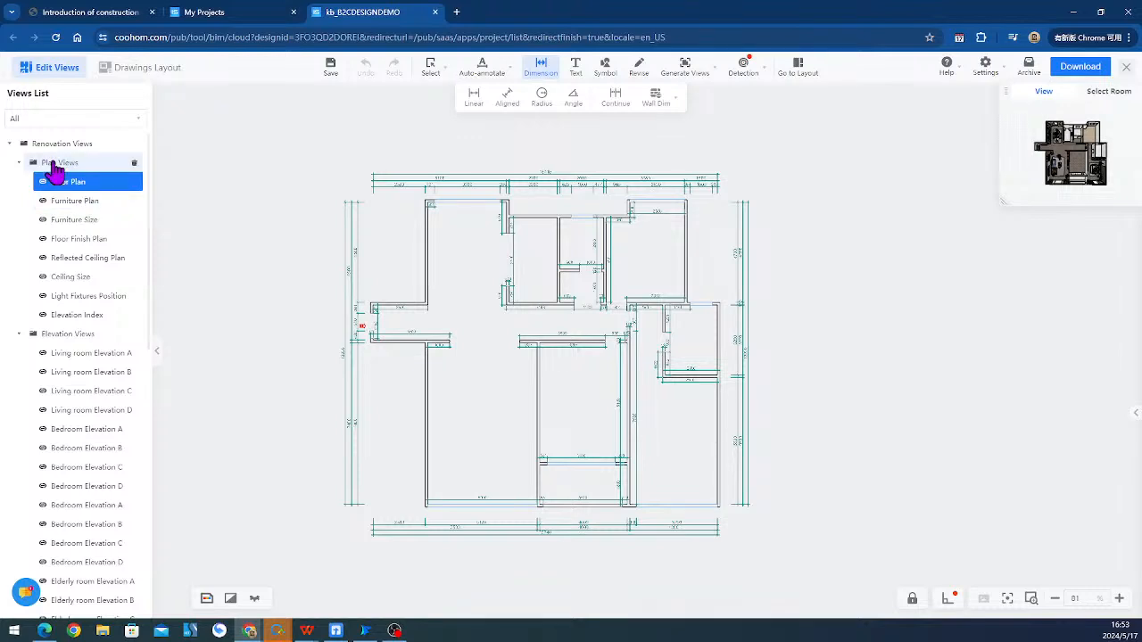
scroll(353, 246, "up", 3)
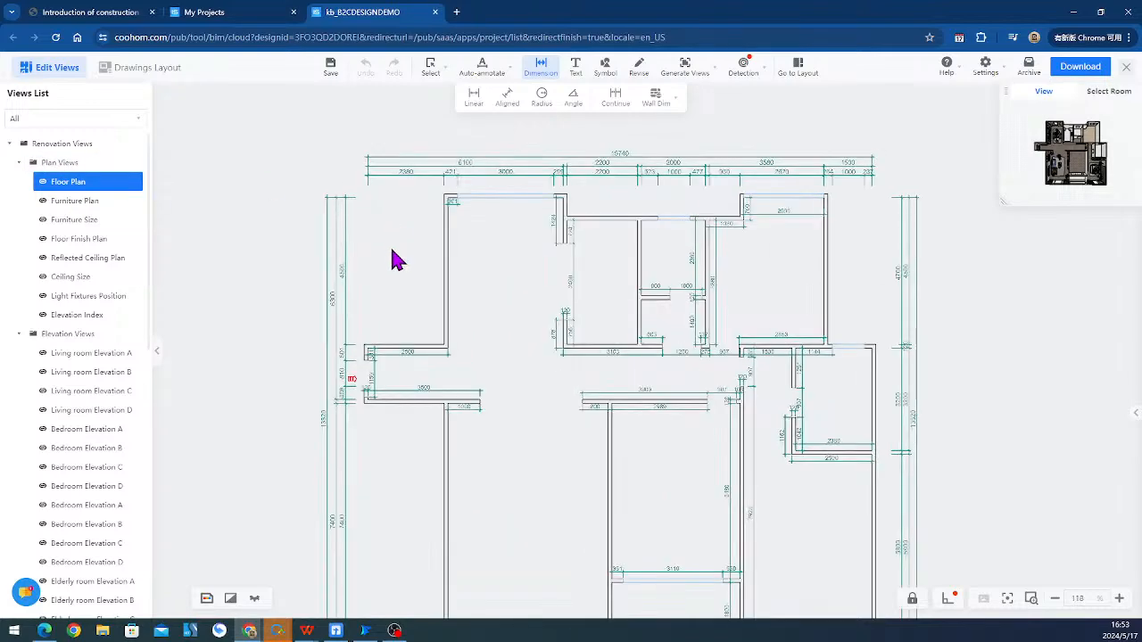
middle_click_drag(427, 310, 354, 266)
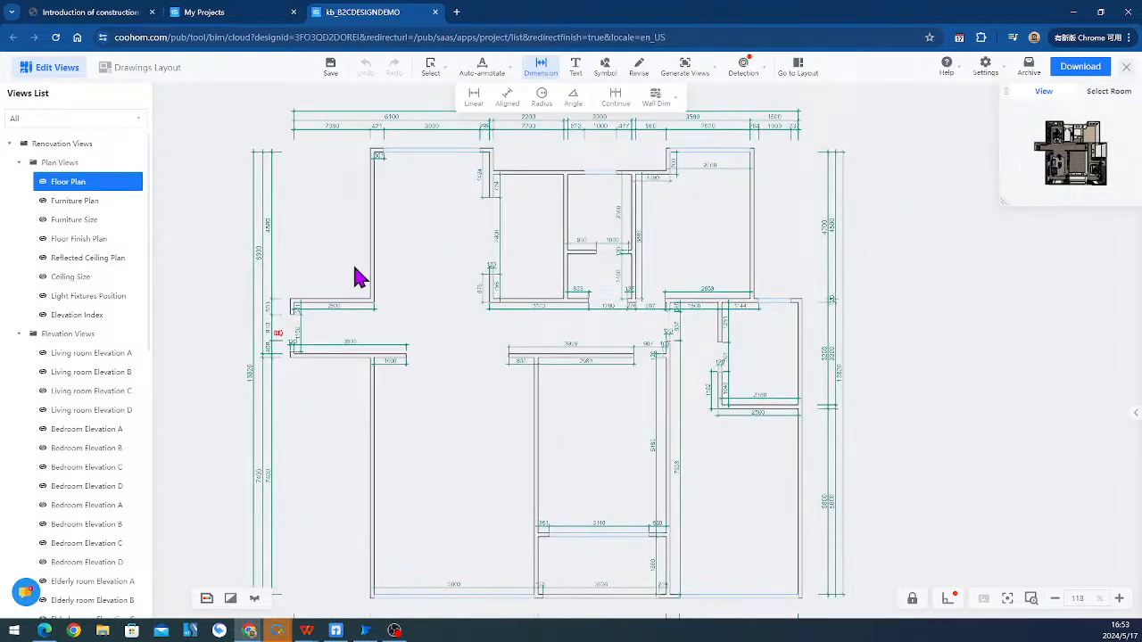
scroll(354, 276, "down", 3)
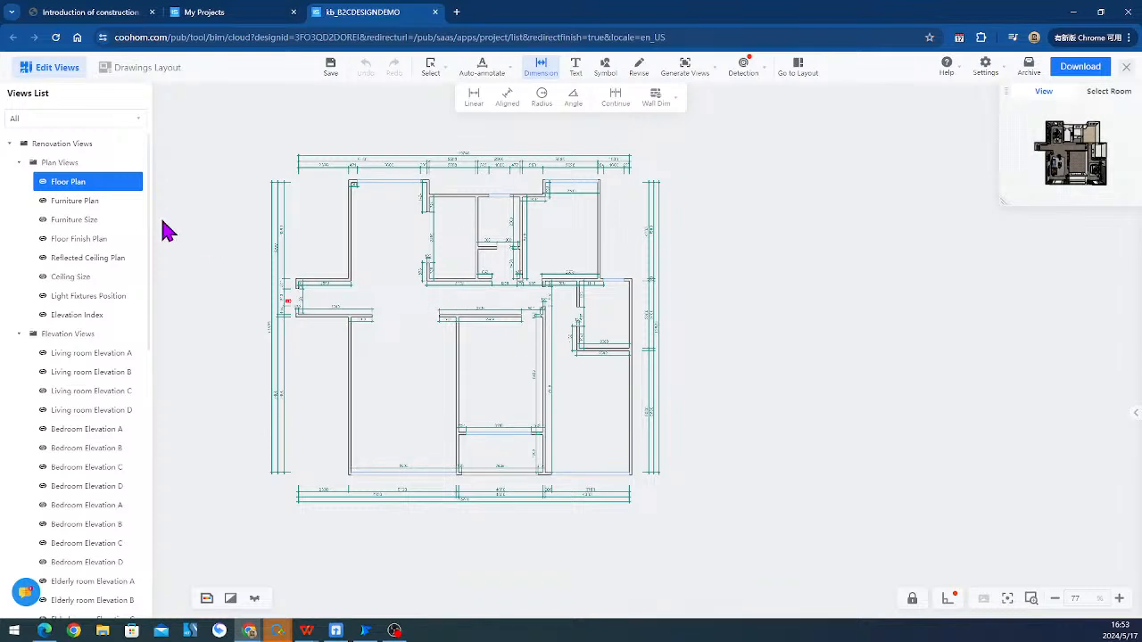
- Show the Furniture Plan and enlarge the 3D preview to compare the entrance and living room furniture with the drawing
left_click(74, 201)
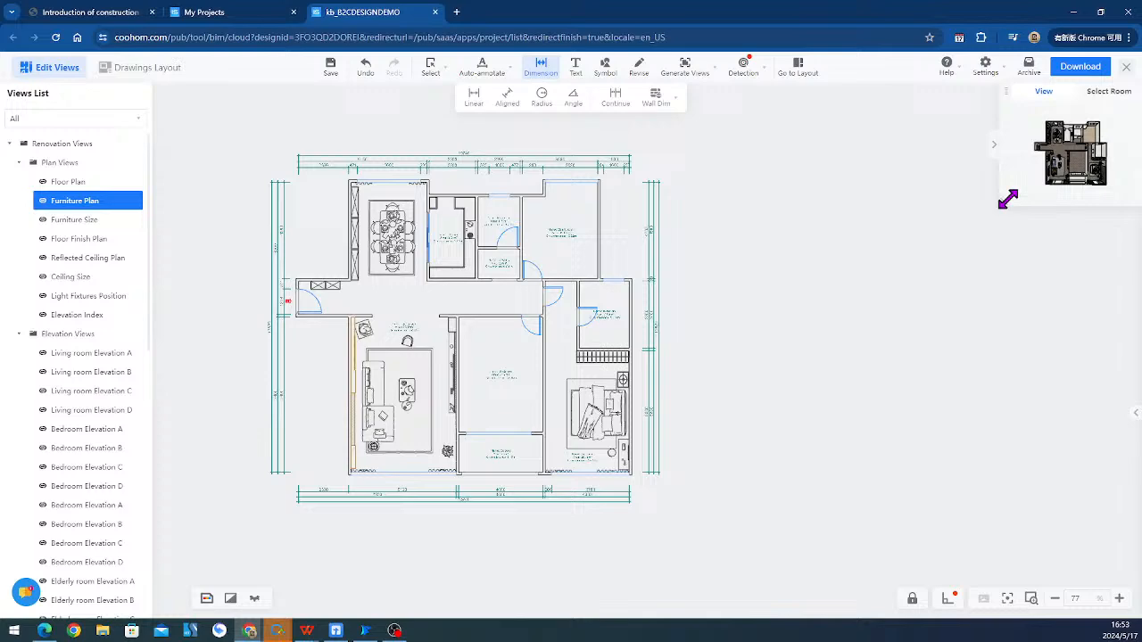
left_click_drag(1007, 200, 684, 334)
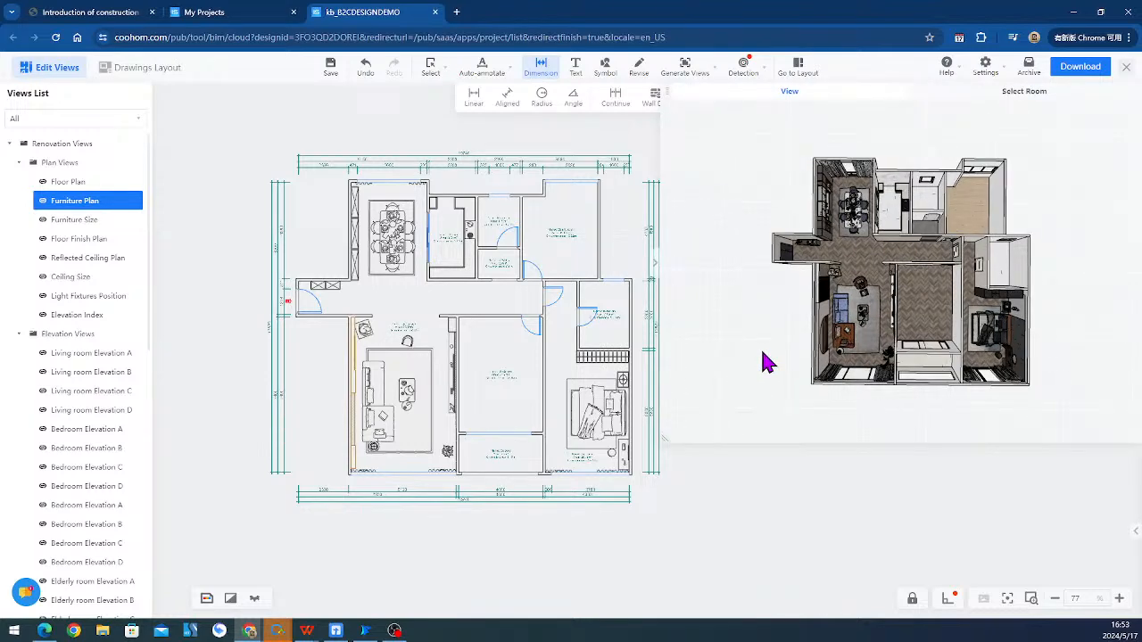
scroll(762, 362, "up", 5)
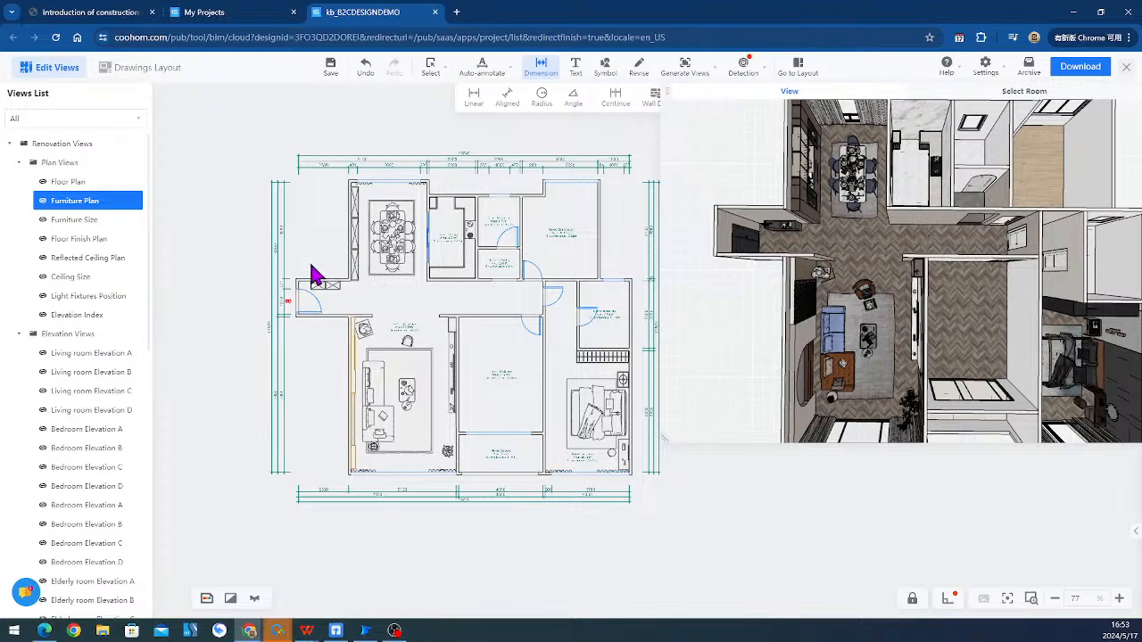
scroll(312, 272, "up", 3)
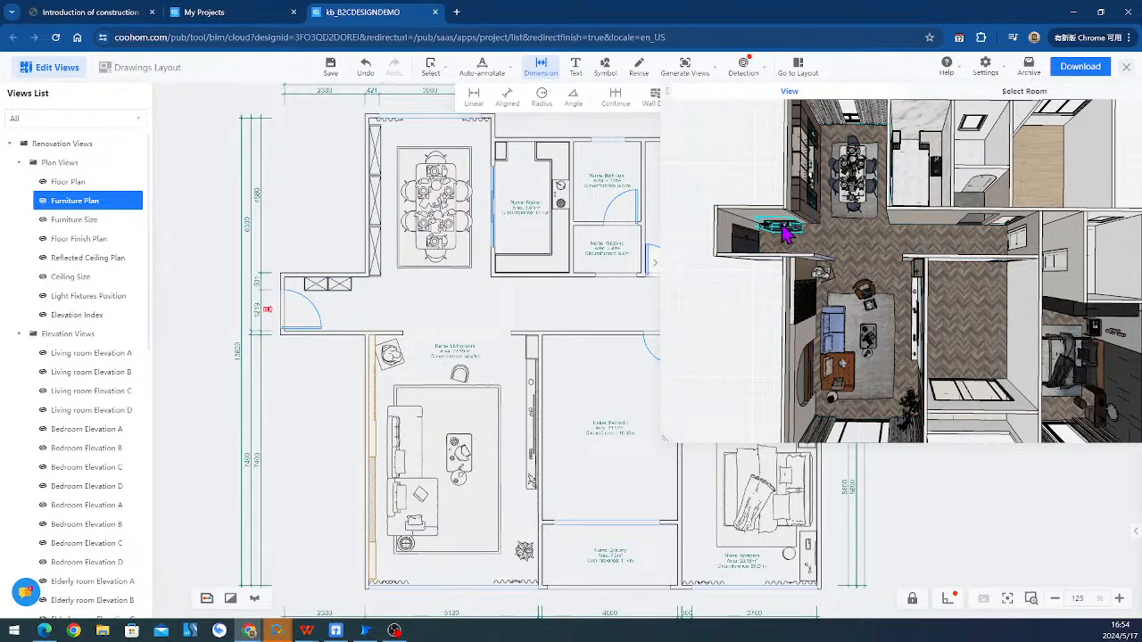
- Apply the Intelligent legend to the entrance shoe cabinet and the dining room sideboard in the Furniture Plan
left_click(334, 294)
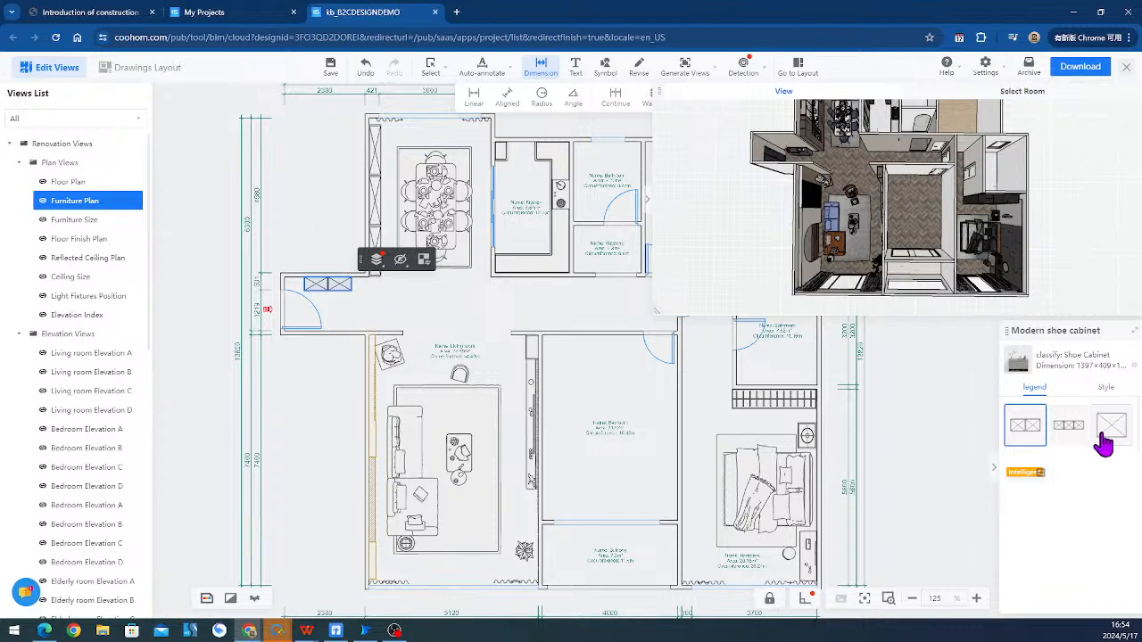
left_click(1034, 481)
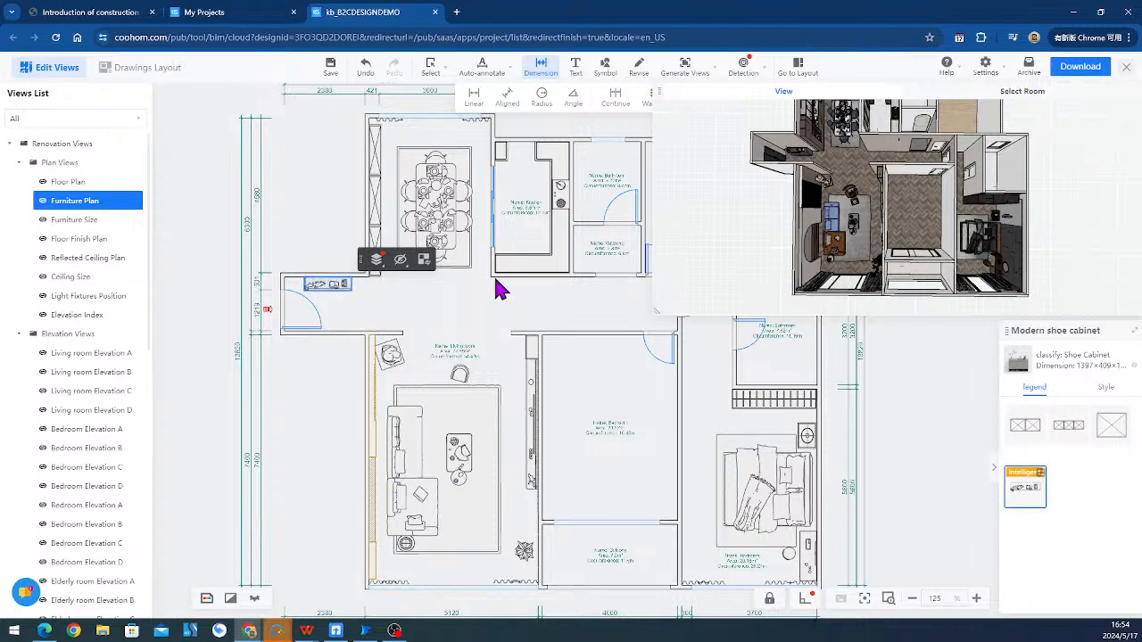
left_click(374, 161)
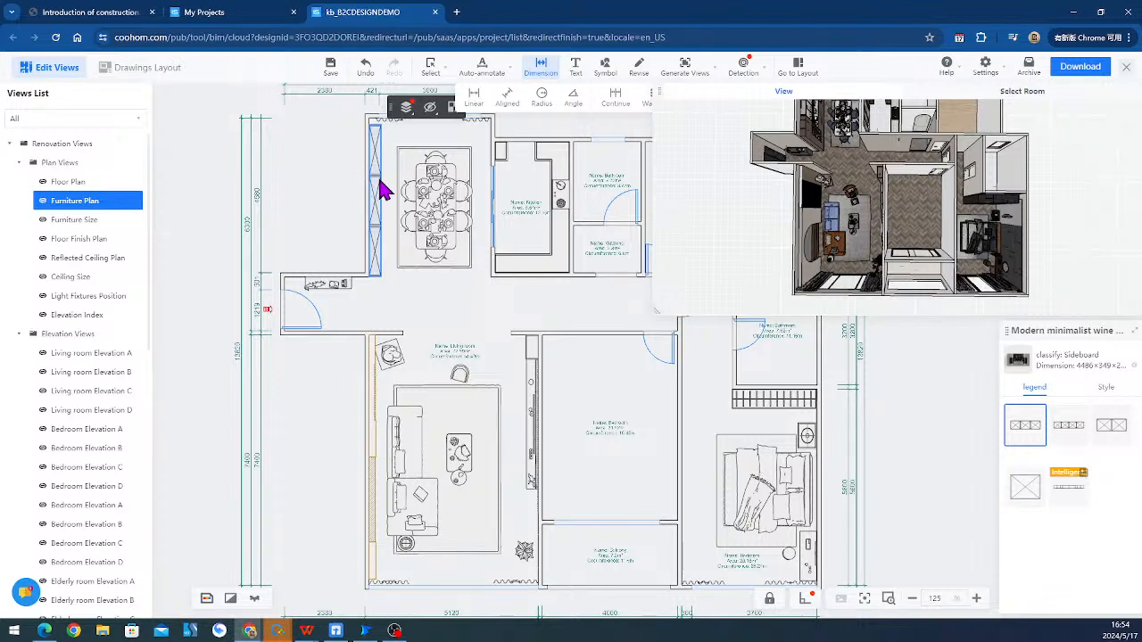
left_click(1067, 493)
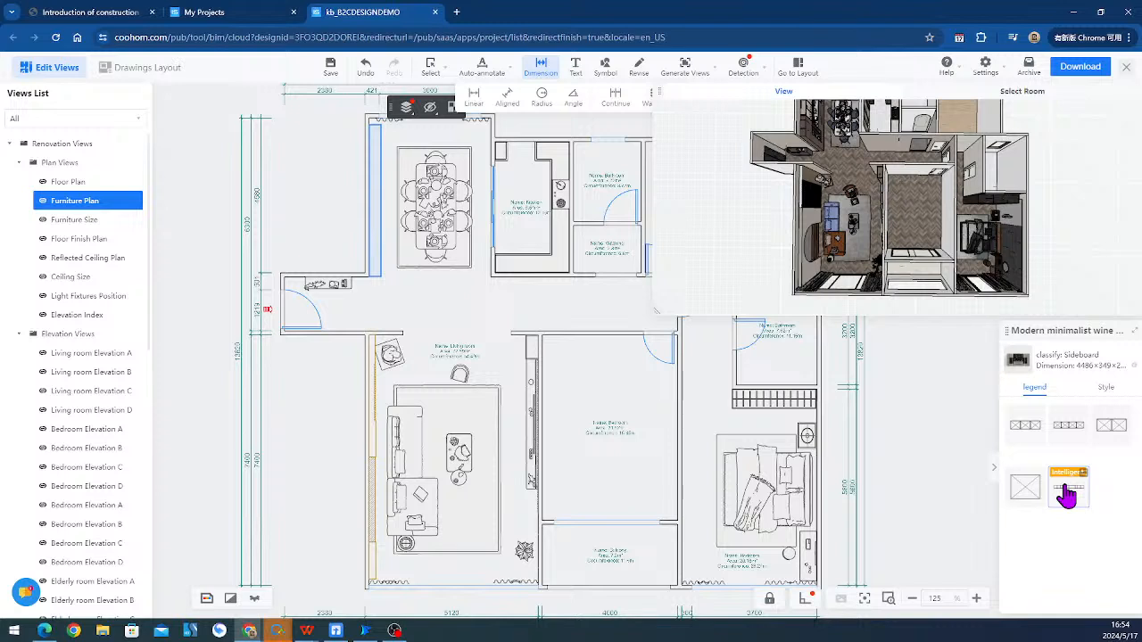
left_click(667, 341)
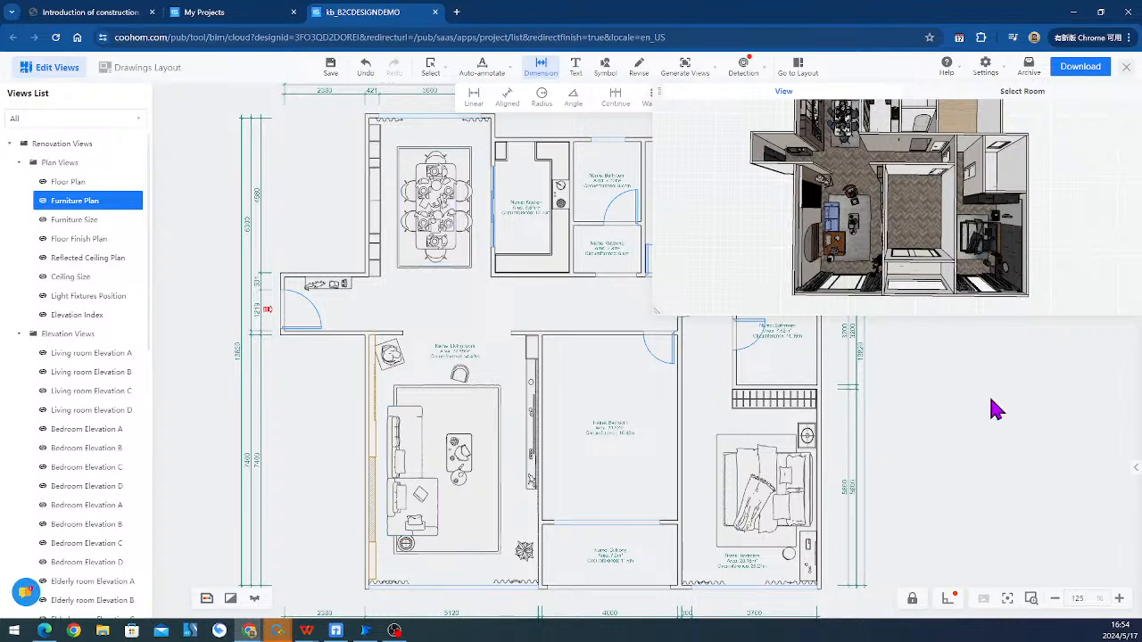
- Apply the Intelligent legend to the bedroom wardrobe and change the legend of the item beside the bed
middle_click_drag(990, 400, 836, 360)
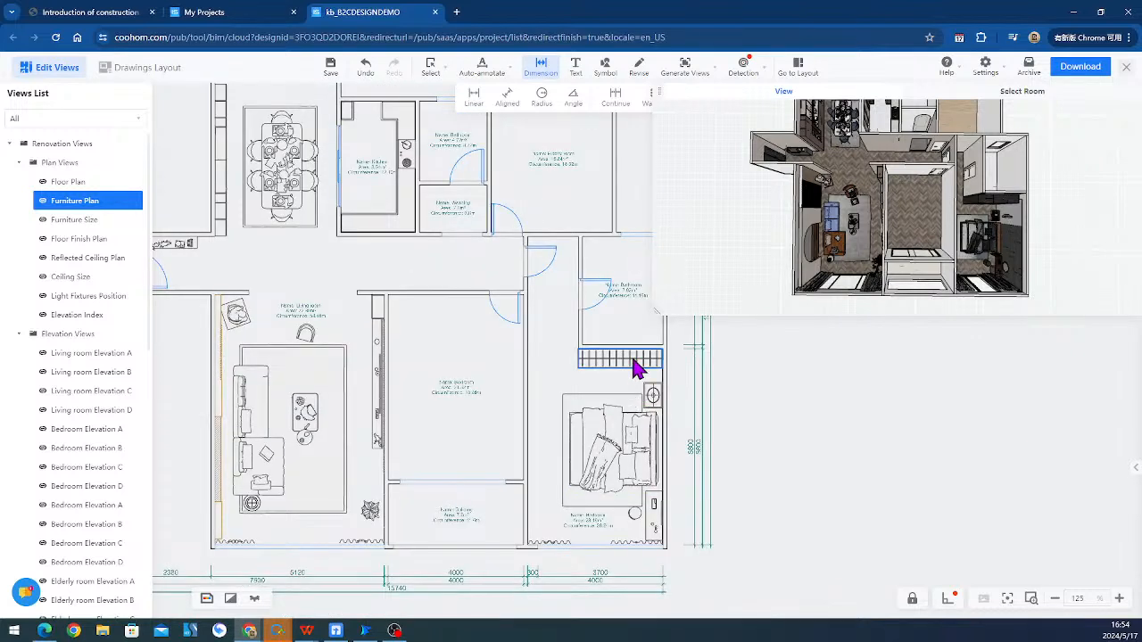
left_click(636, 366)
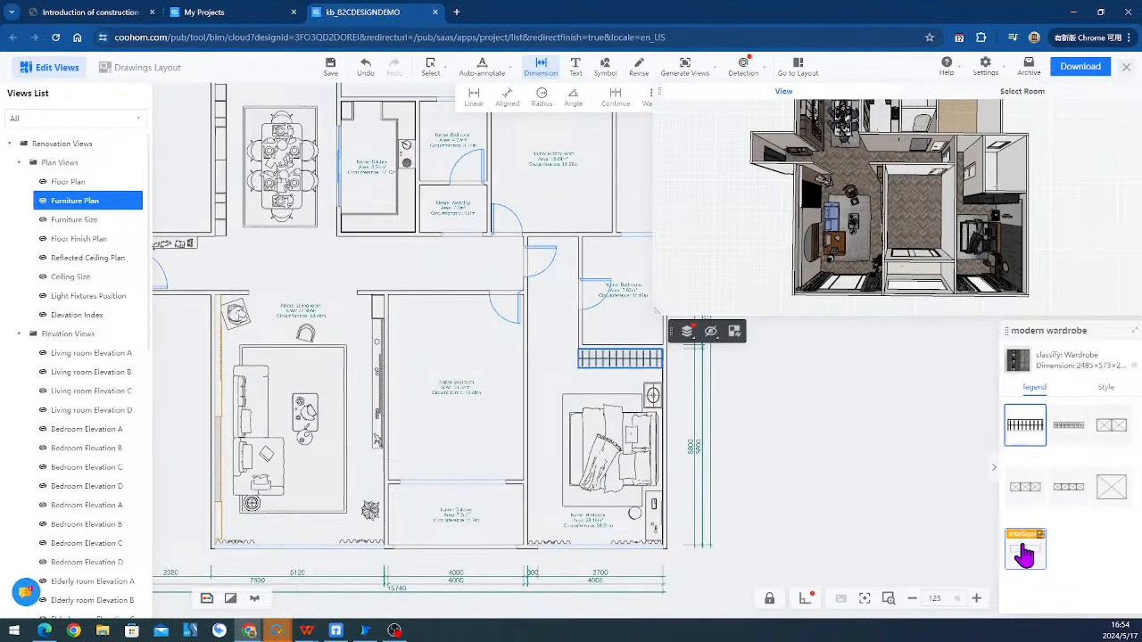
left_click(1026, 551)
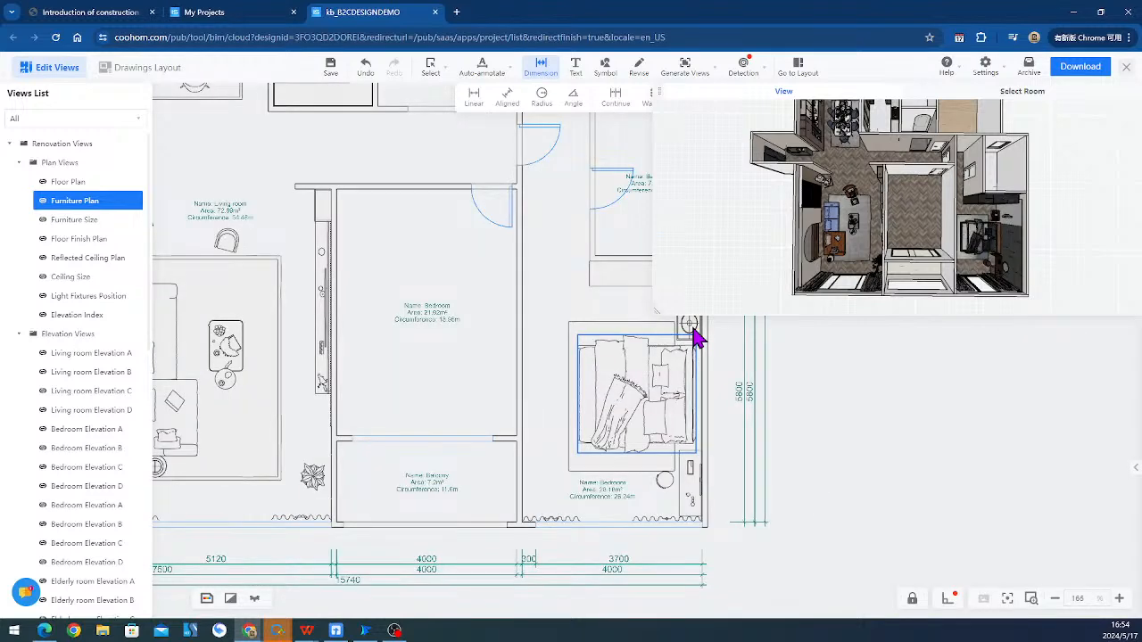
left_click(693, 332)
left_click(907, 503)
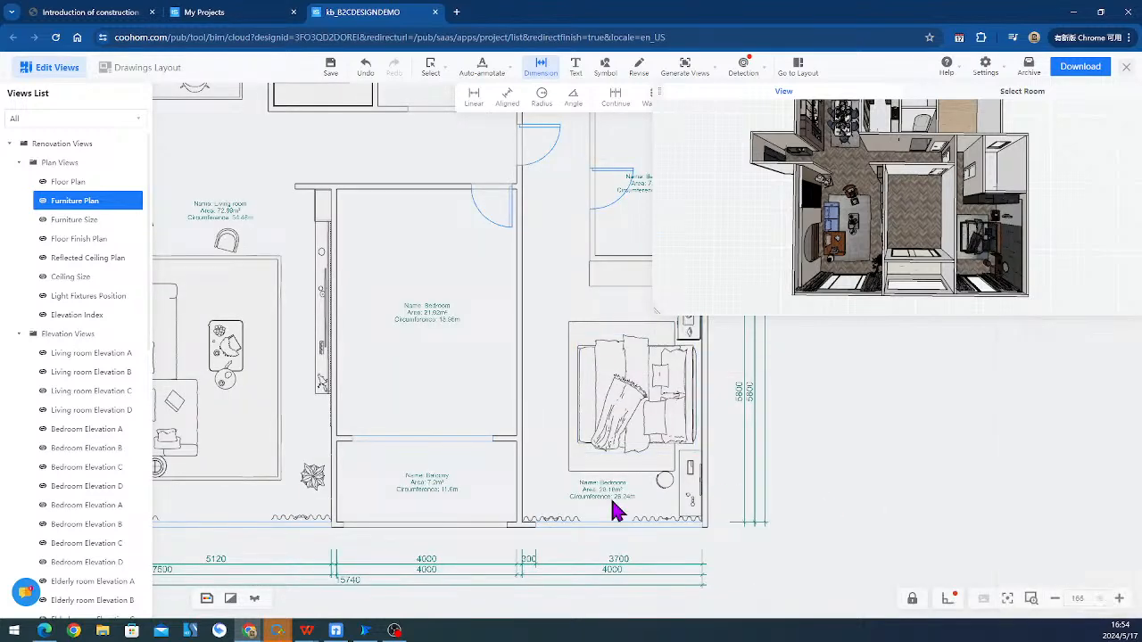
- Apply the Intelligent legend to the living room's Nordic greenery plant and view the legend options for the sofa and table lamp
scroll(615, 510, "down", 3)
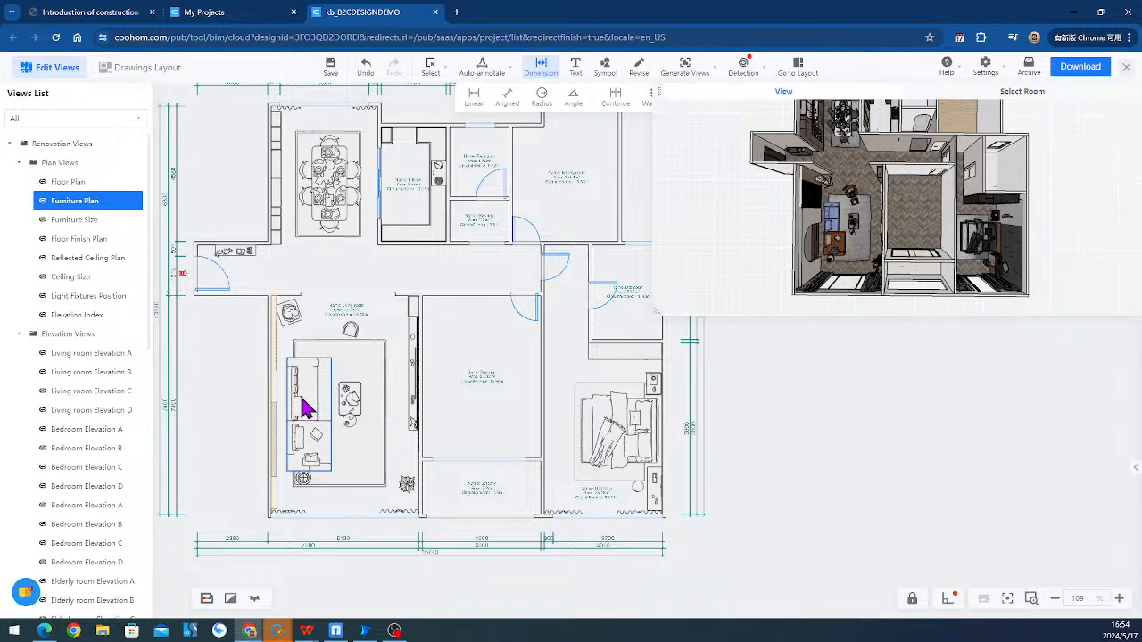
left_click(303, 408)
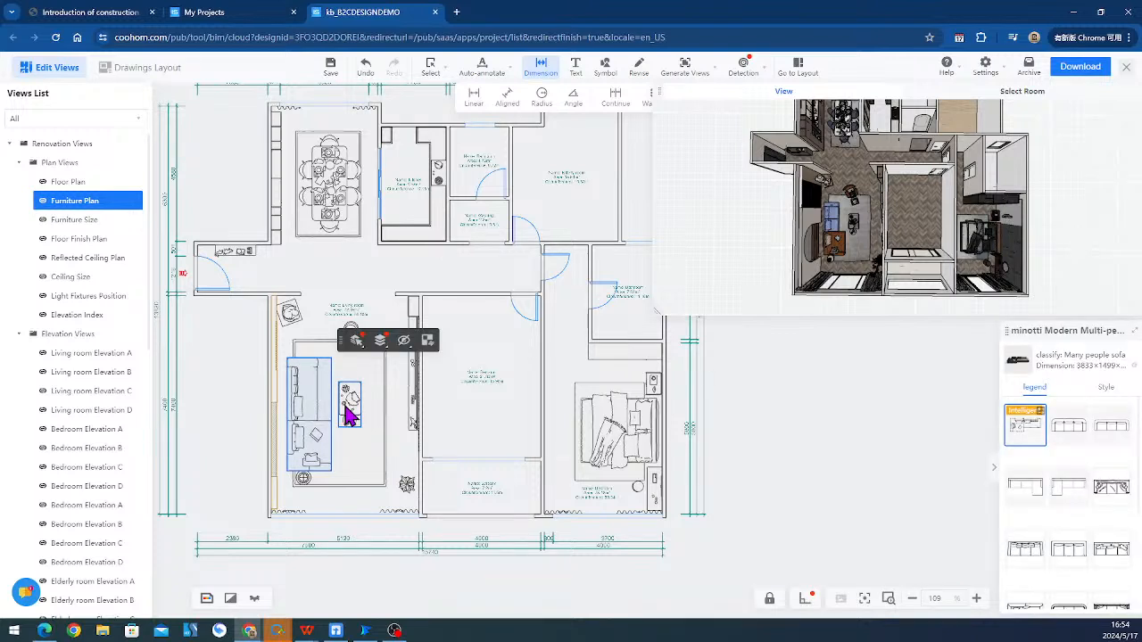
left_click(410, 489)
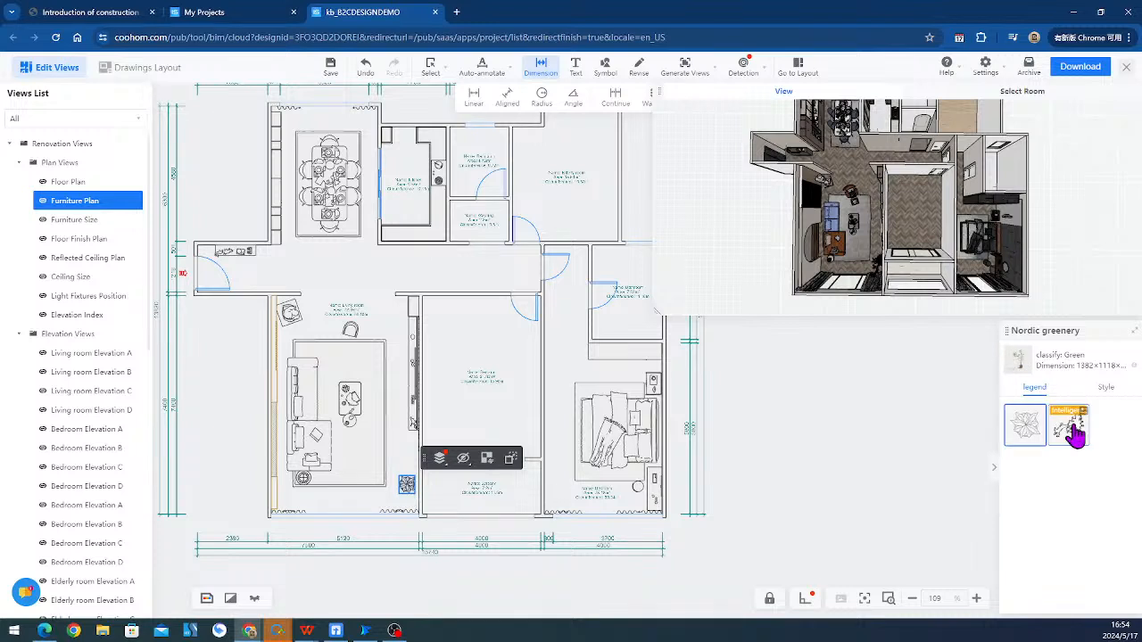
left_click(1073, 430)
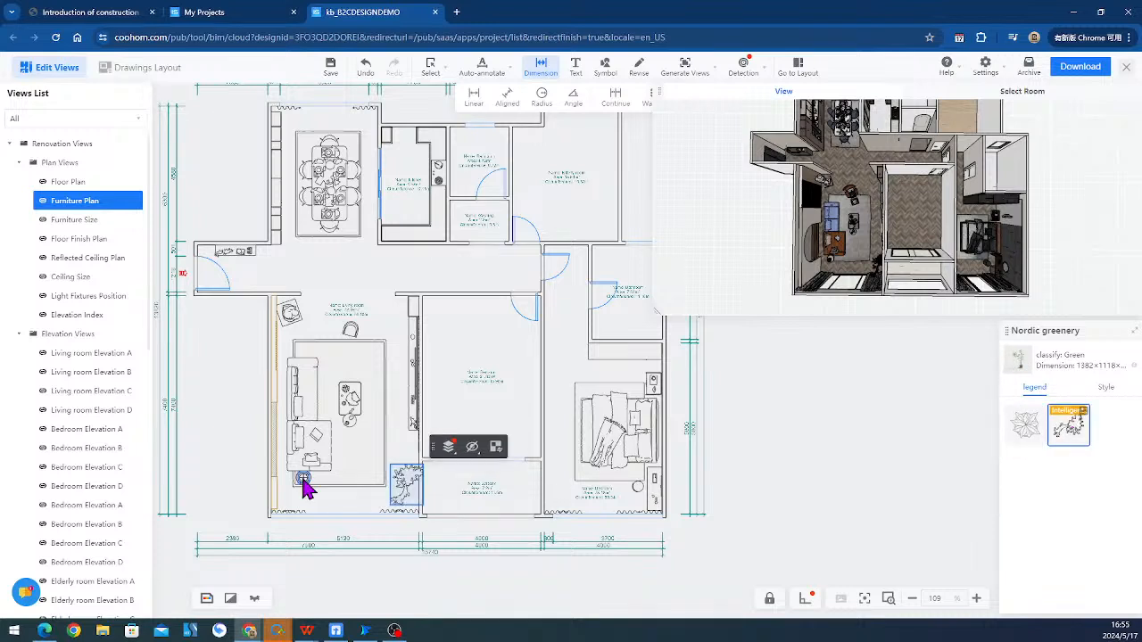
left_click(303, 484)
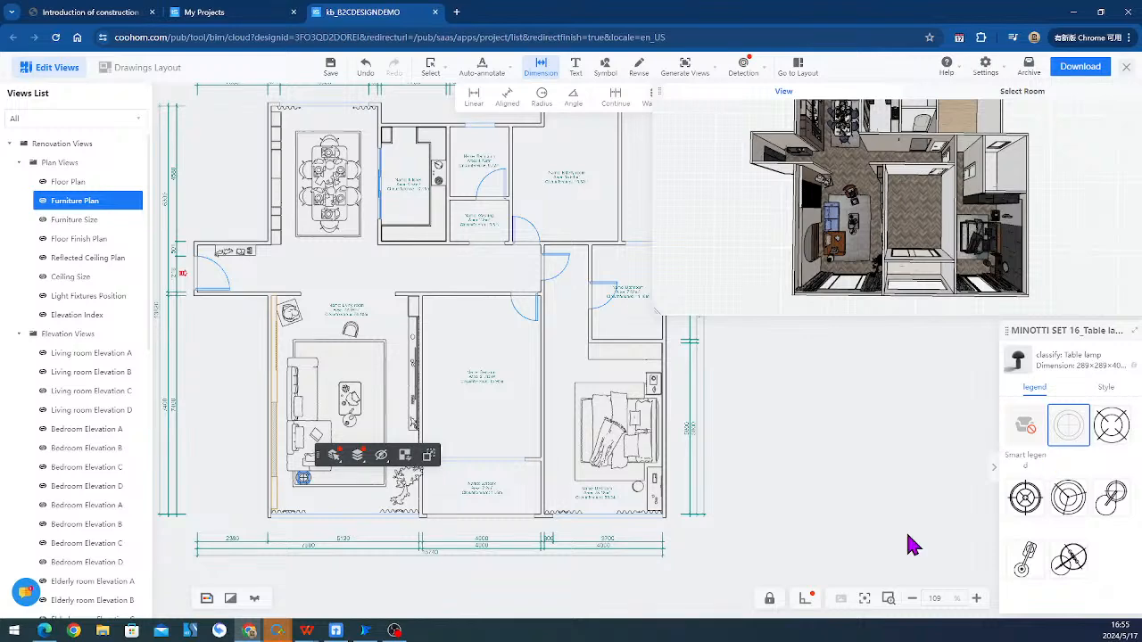
- Change the legends of the two living room window curtains to a more detailed symbol
scroll(319, 523, "up", 5)
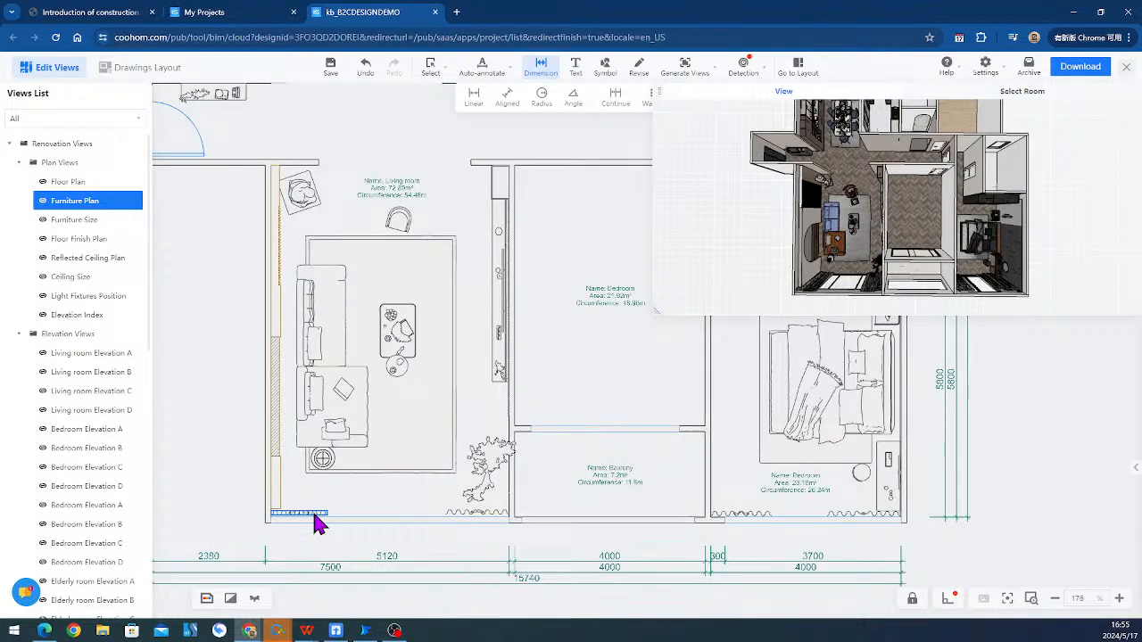
left_click_drag(319, 523, 509, 523)
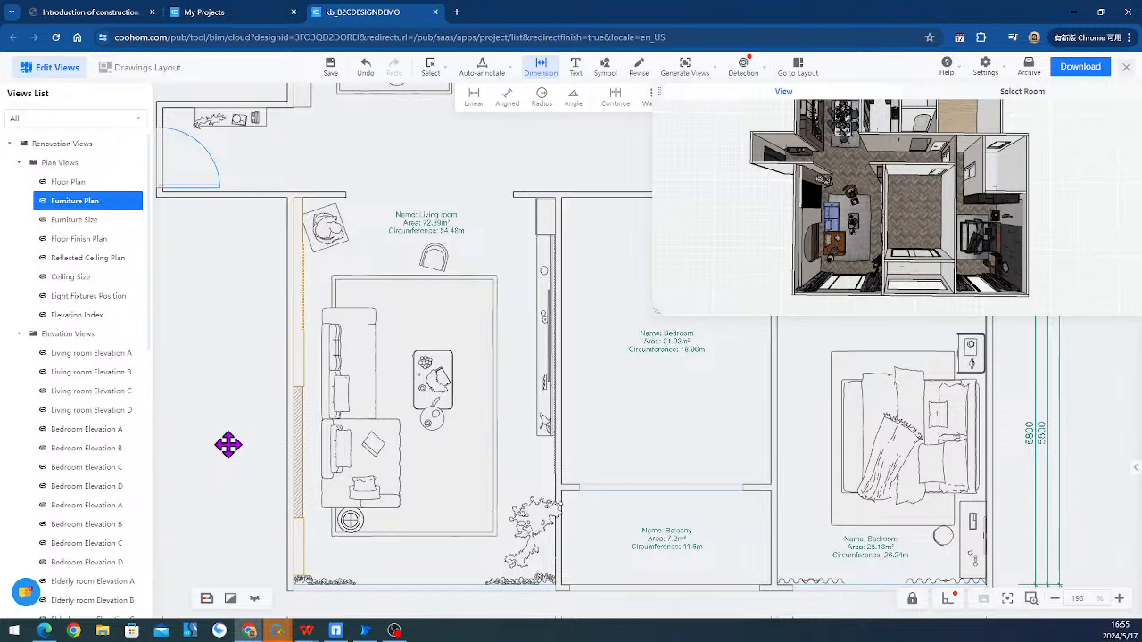
middle_click_drag(228, 445, 226, 457)
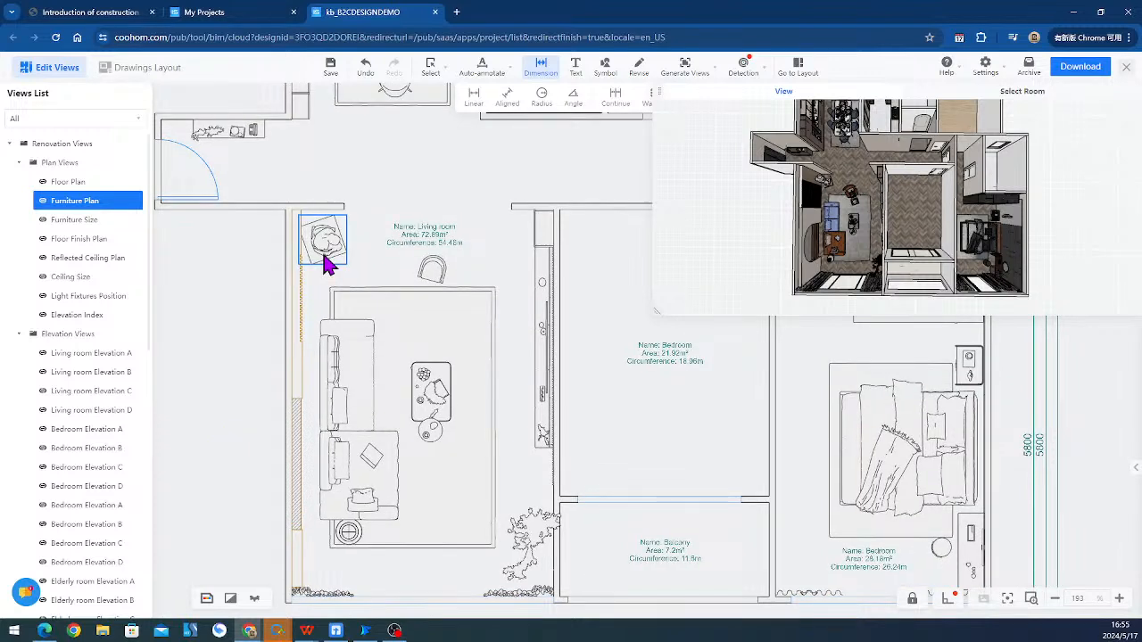
- View the legend options of the living room plaster statue and apply the Intelligent legend to the dining room curtain
left_click(325, 261)
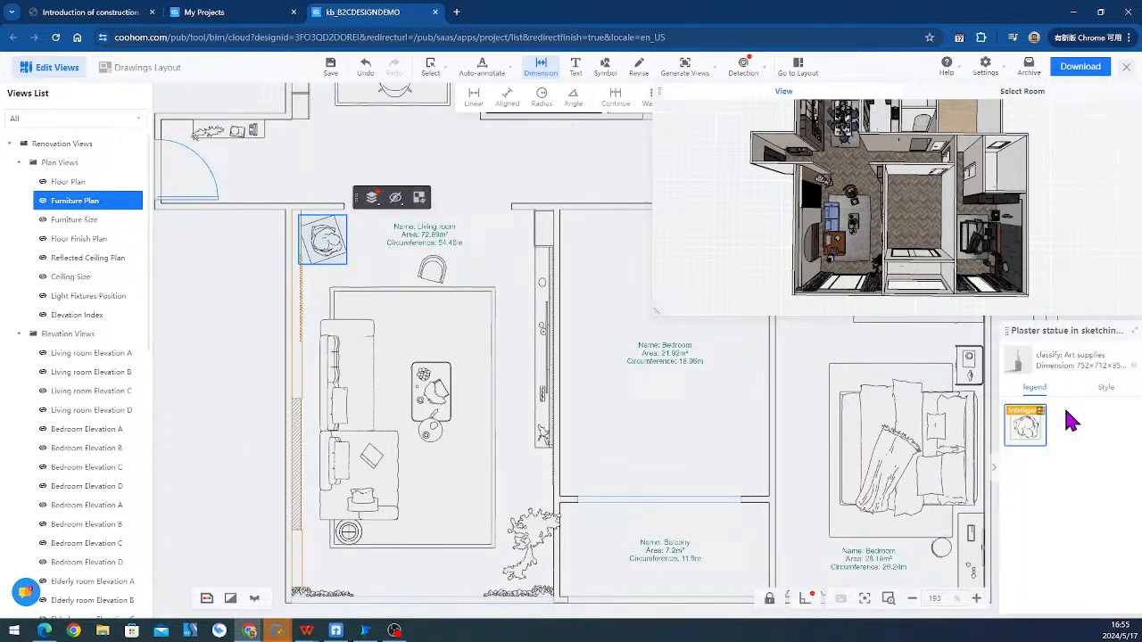
left_click(236, 361)
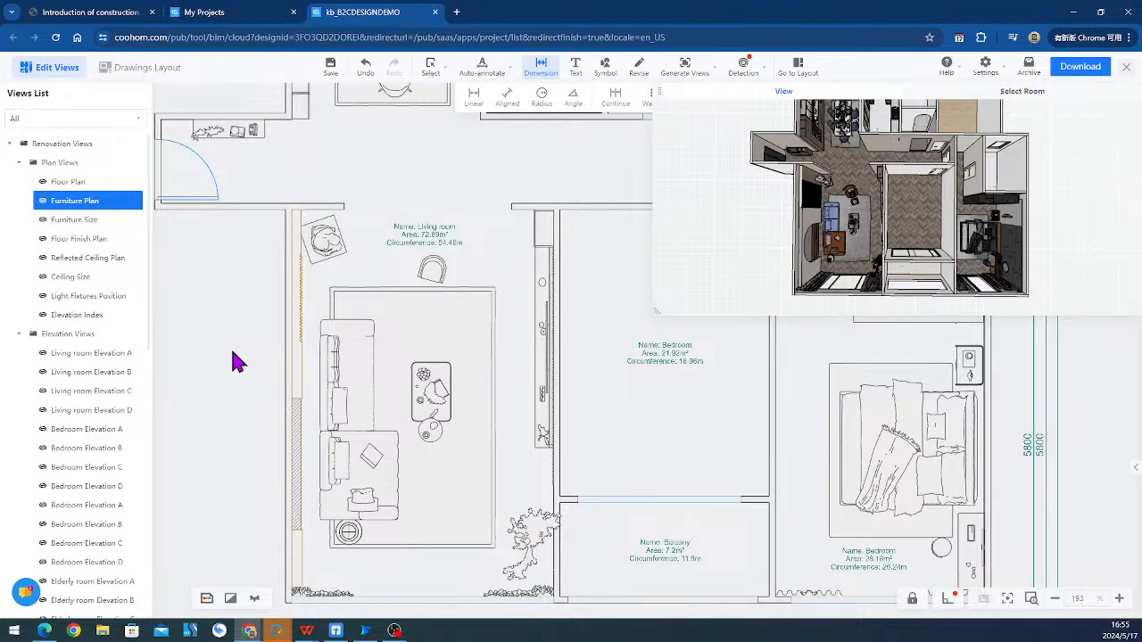
scroll(303, 359, "down", 5)
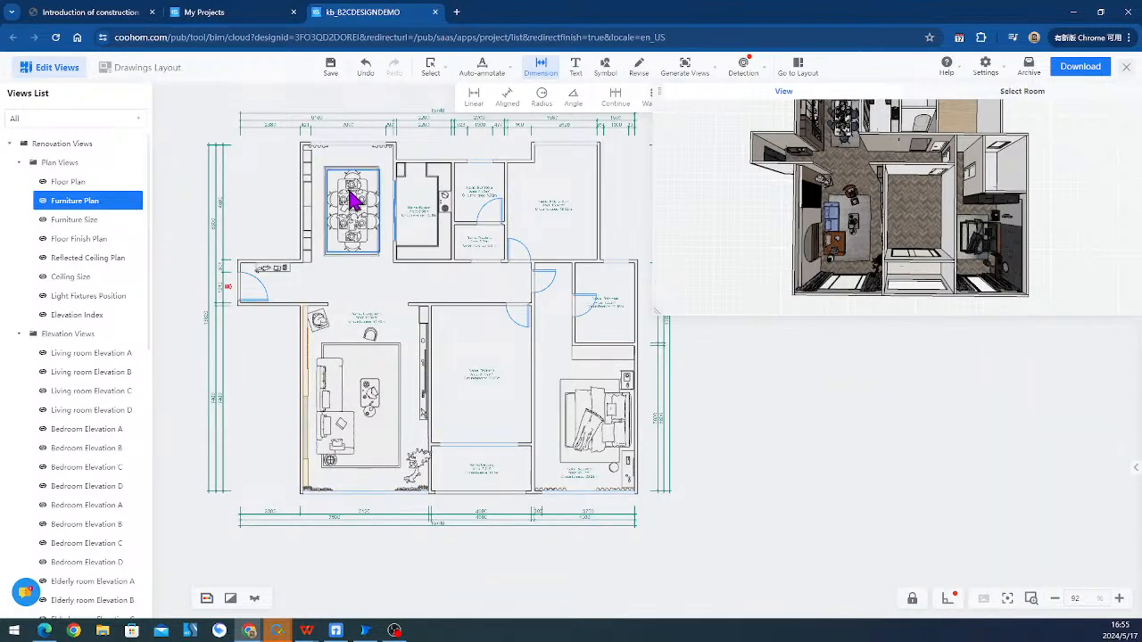
scroll(327, 148, "up", 3)
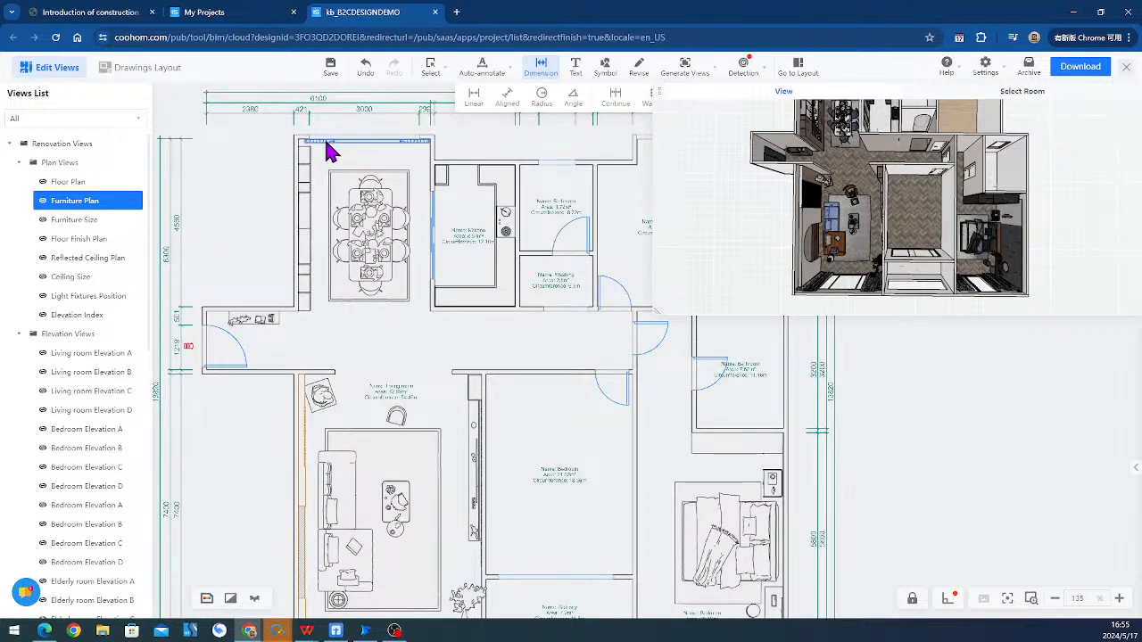
left_click(327, 148)
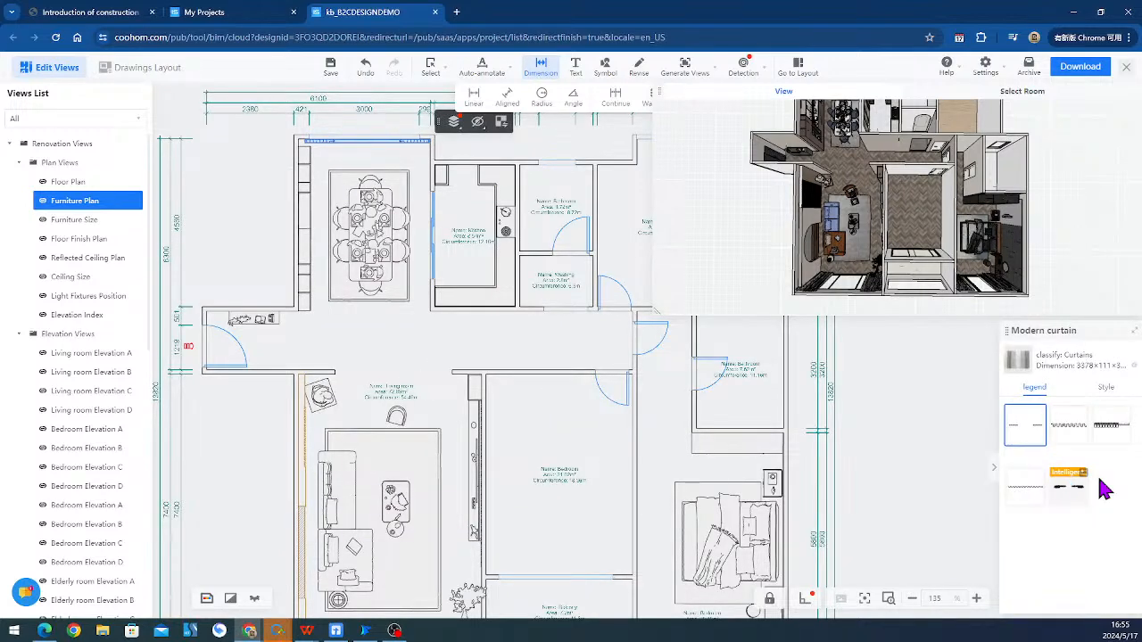
left_click(1080, 498)
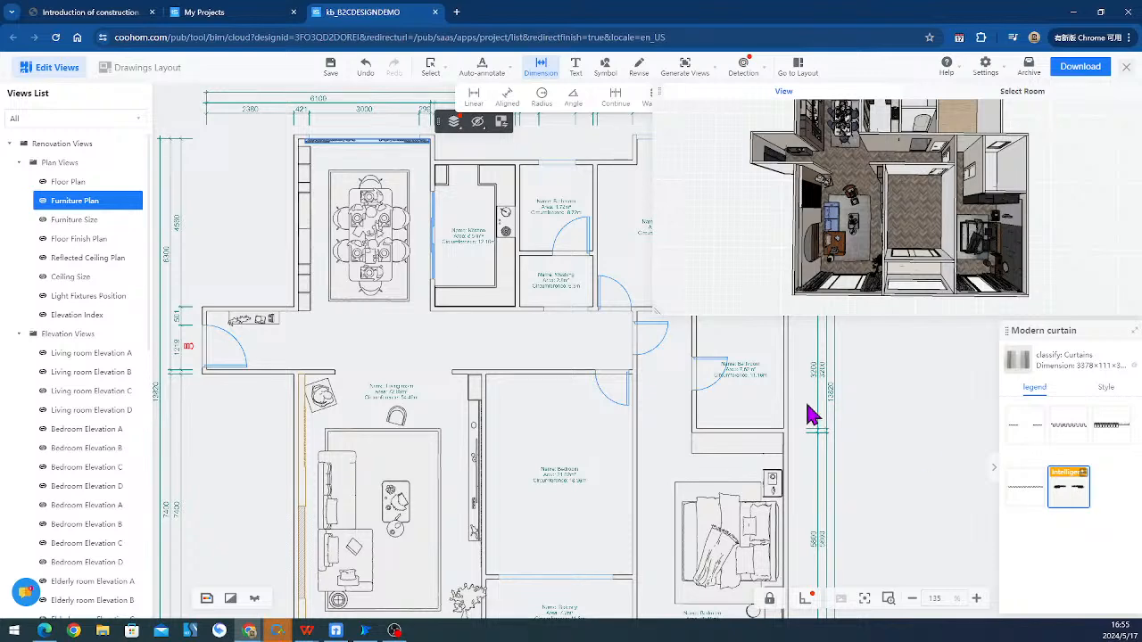
- Open the Furniture Size plan view and examine the furniture dimensions in the living room, dining room and bedroom
scroll(292, 245, "down", 4)
mouse_move(292, 245)
middle_mouse_down()
mouse_move(265, 241)
mouse_move(301, 254)
middle_mouse_up()
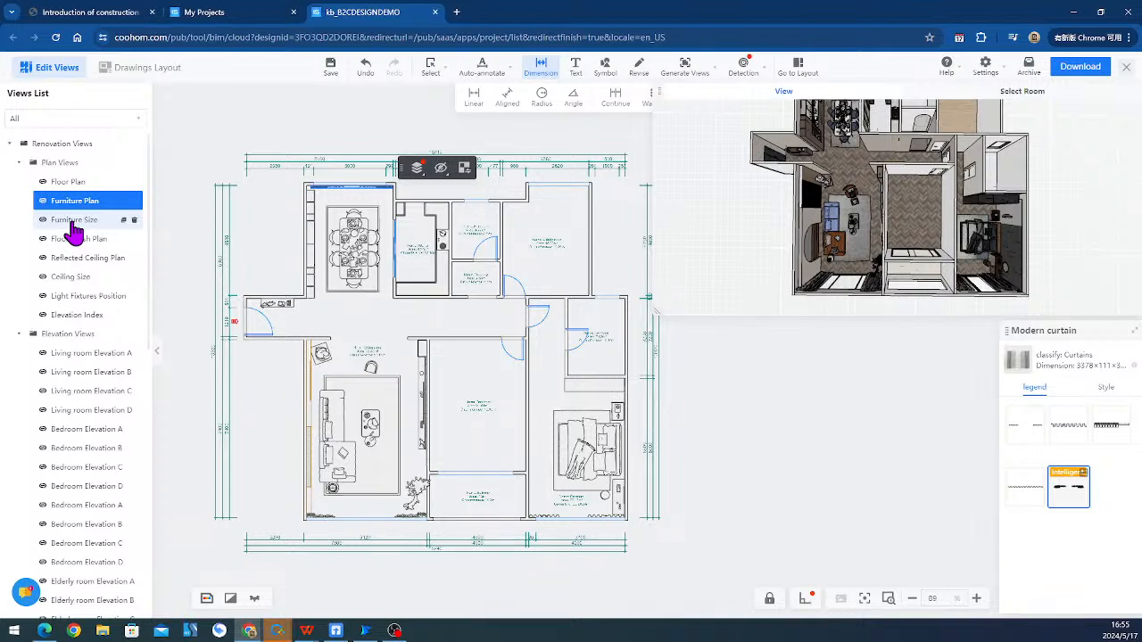
left_click(75, 223)
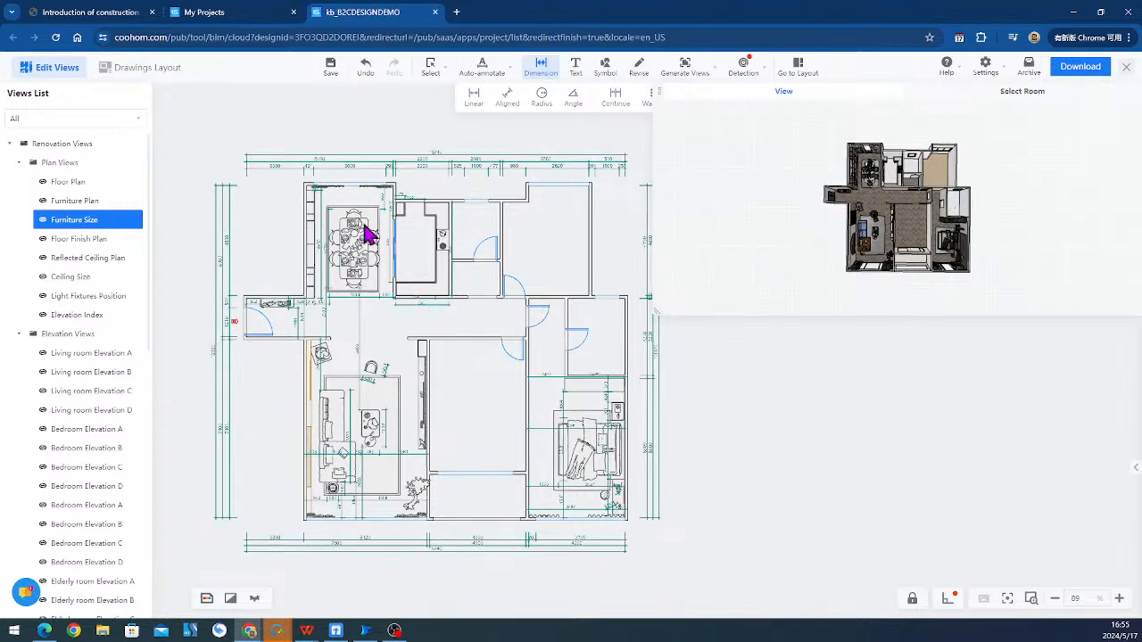
scroll(359, 272, "up", 4)
scroll(386, 367, "down", 2)
middle_click_drag(506, 425, 429, 324)
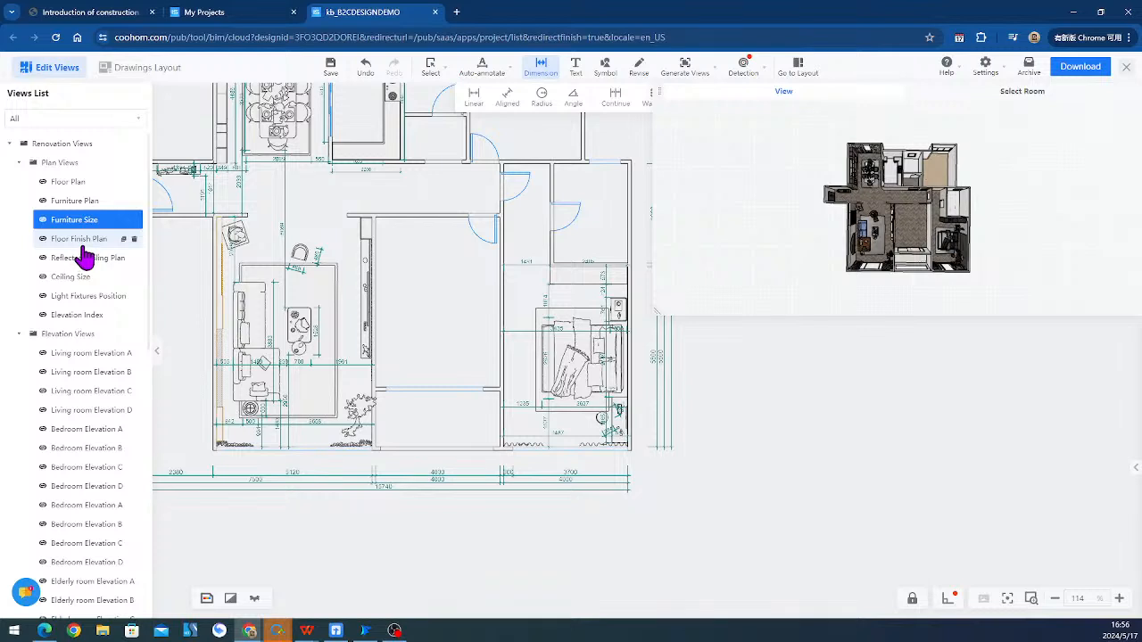
- Open the Floor Finish Plan view and examine the tile layouts and paving start marks across the rooms
left_click(81, 239)
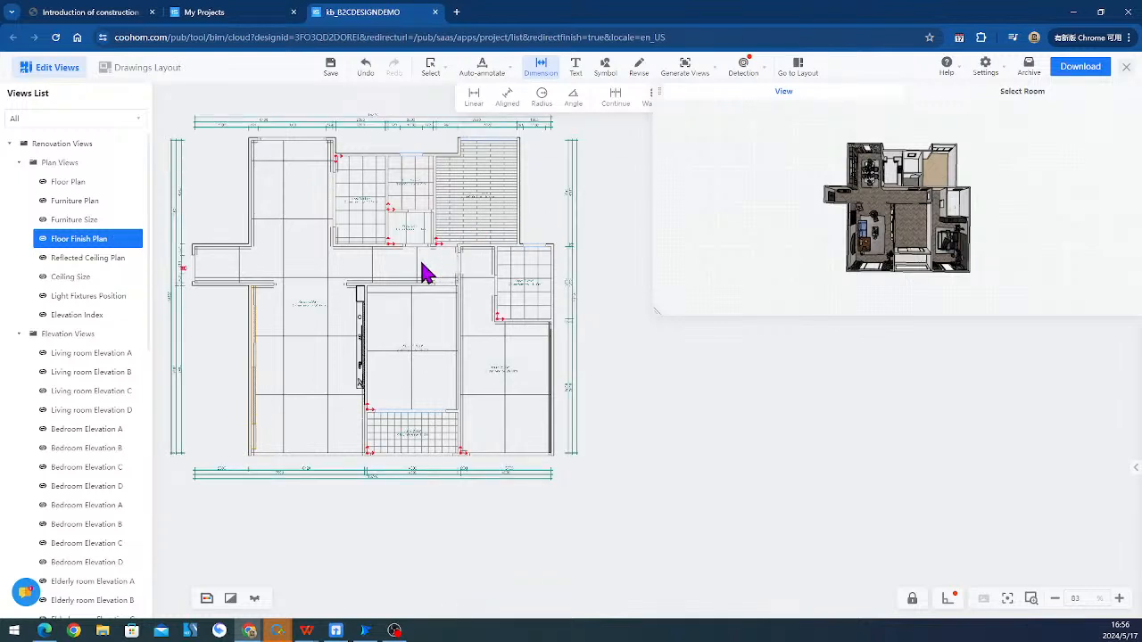
scroll(302, 263, "up", 3)
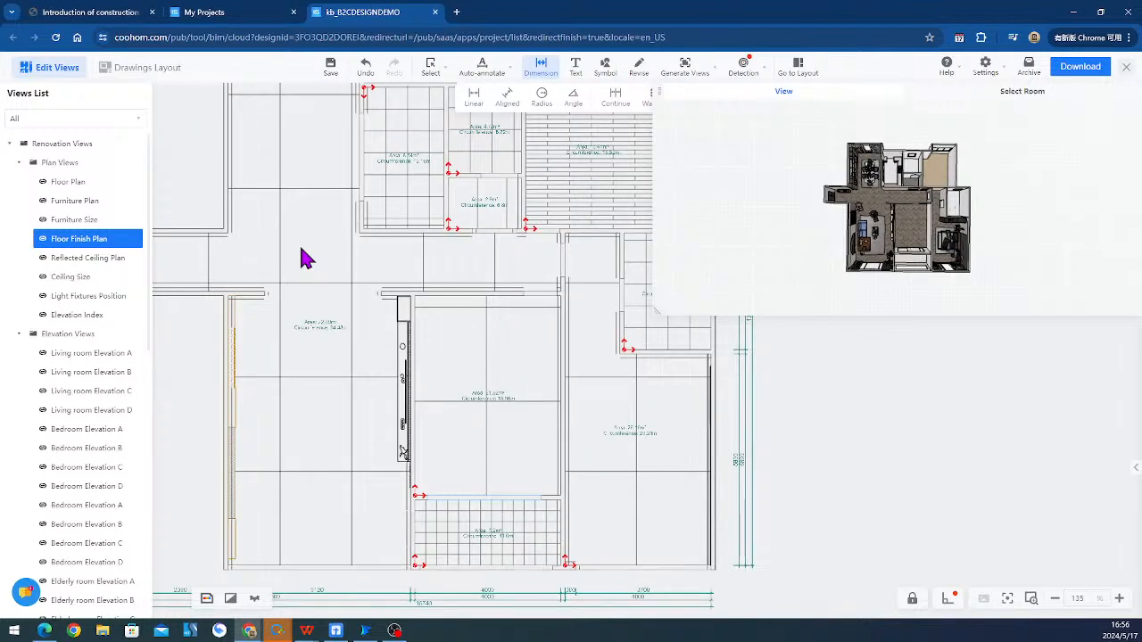
scroll(280, 280, "down", 2)
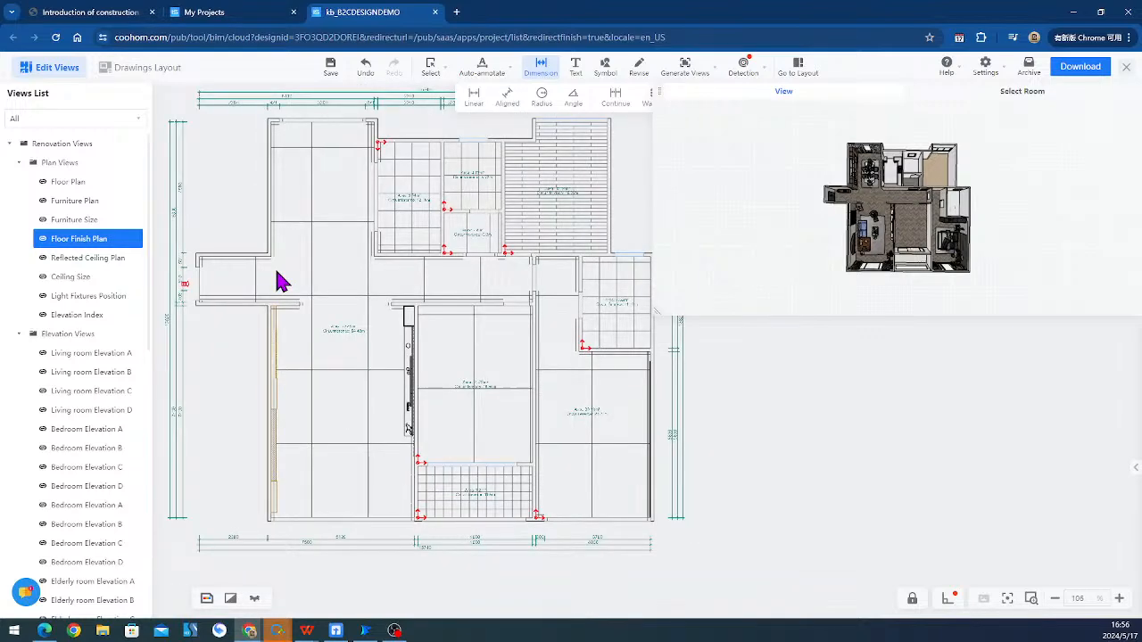
scroll(280, 280, "up", 1)
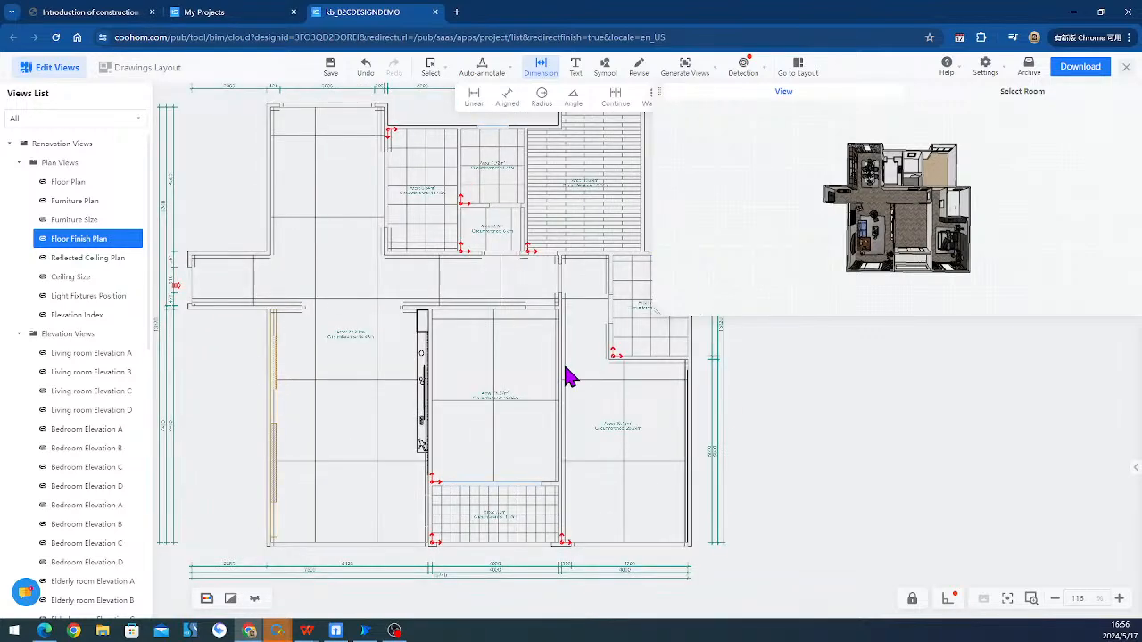
scroll(348, 367, "up", 3)
scroll(380, 329, "down", 2)
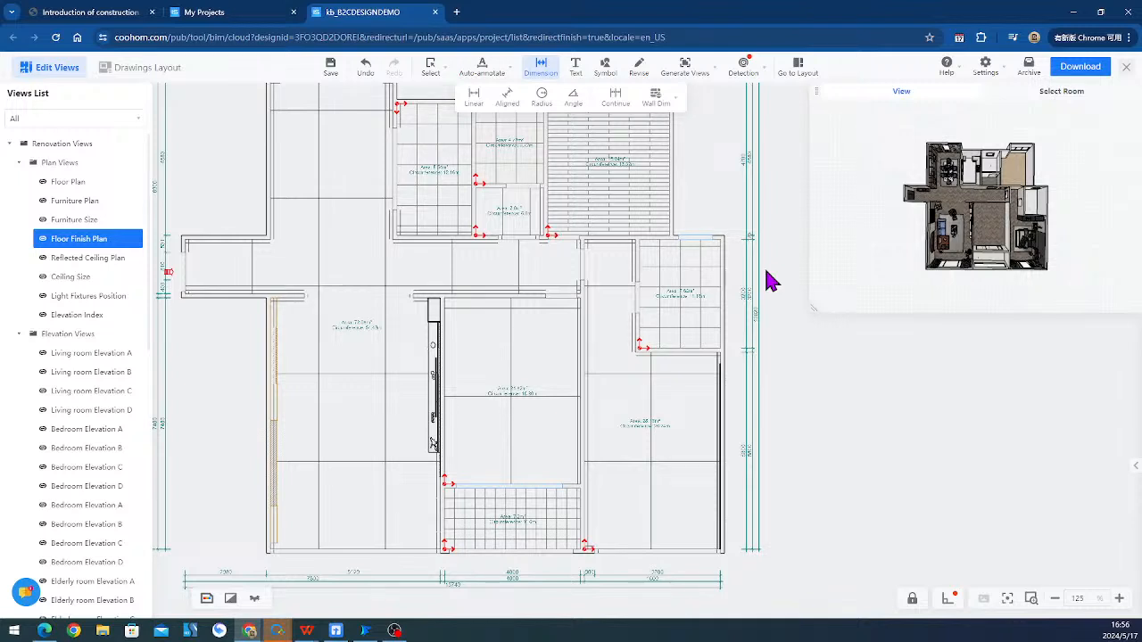
- View the Wall Dim options and open the public Symbol Library
left_click(672, 104)
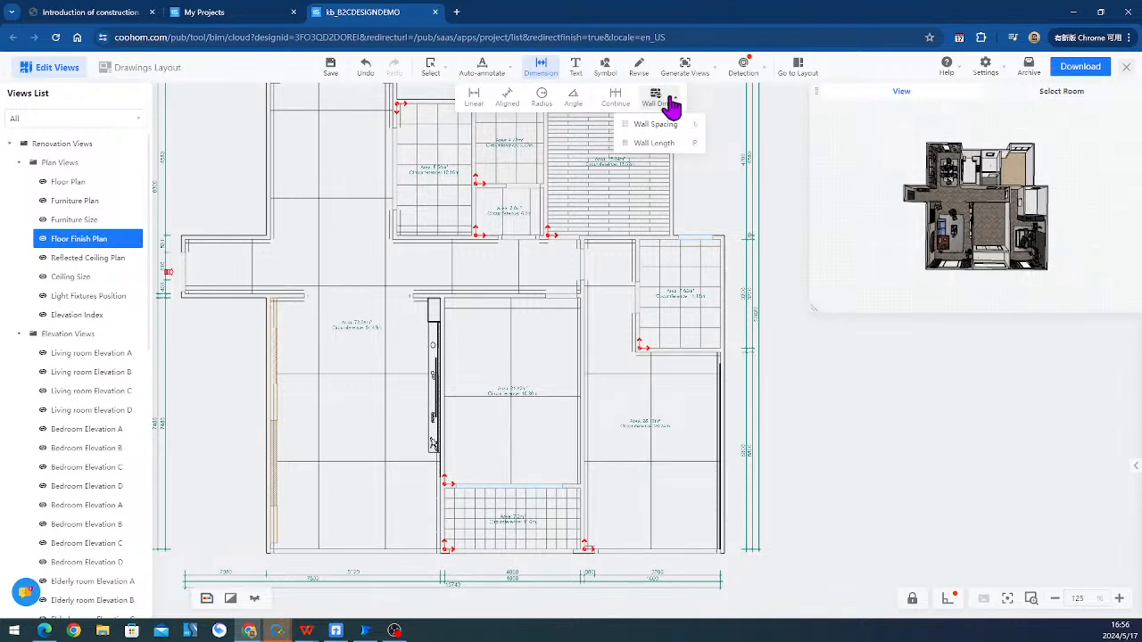
left_click(605, 73)
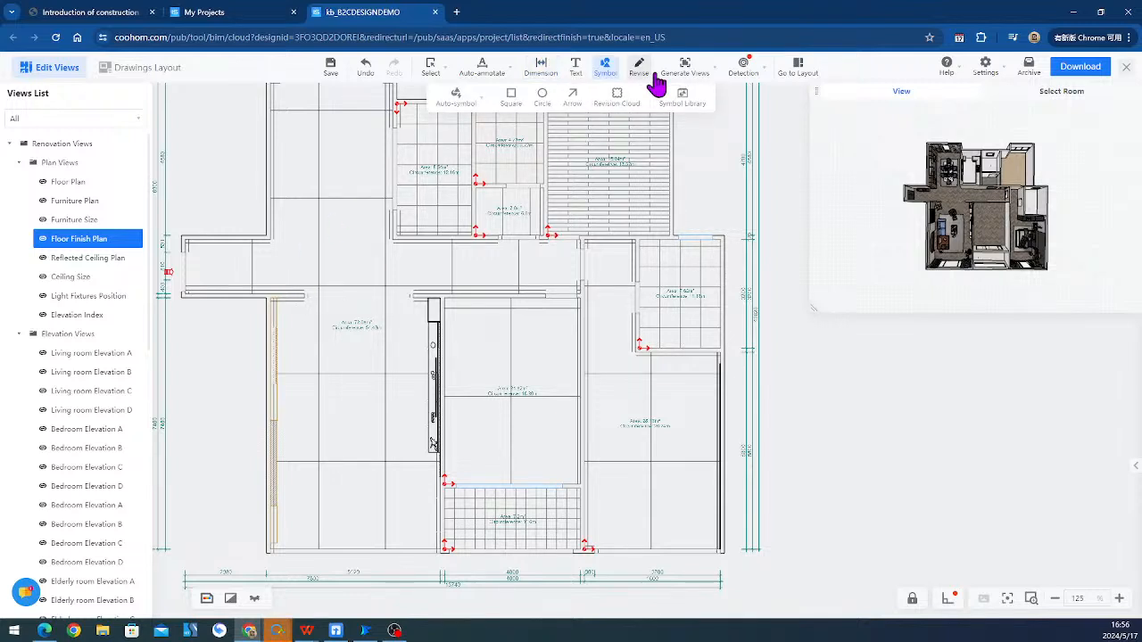
left_click(682, 97)
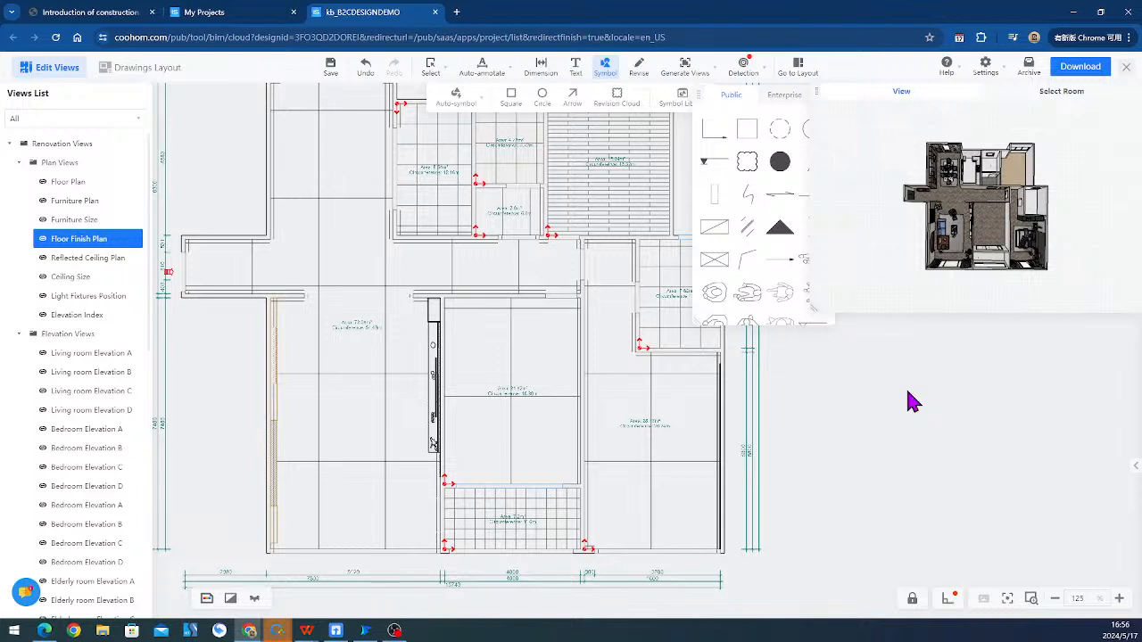
- Move the 3D view window aside and close the Symbol Library to clear the drawing area, leaving Quick filling
left_click(639, 75)
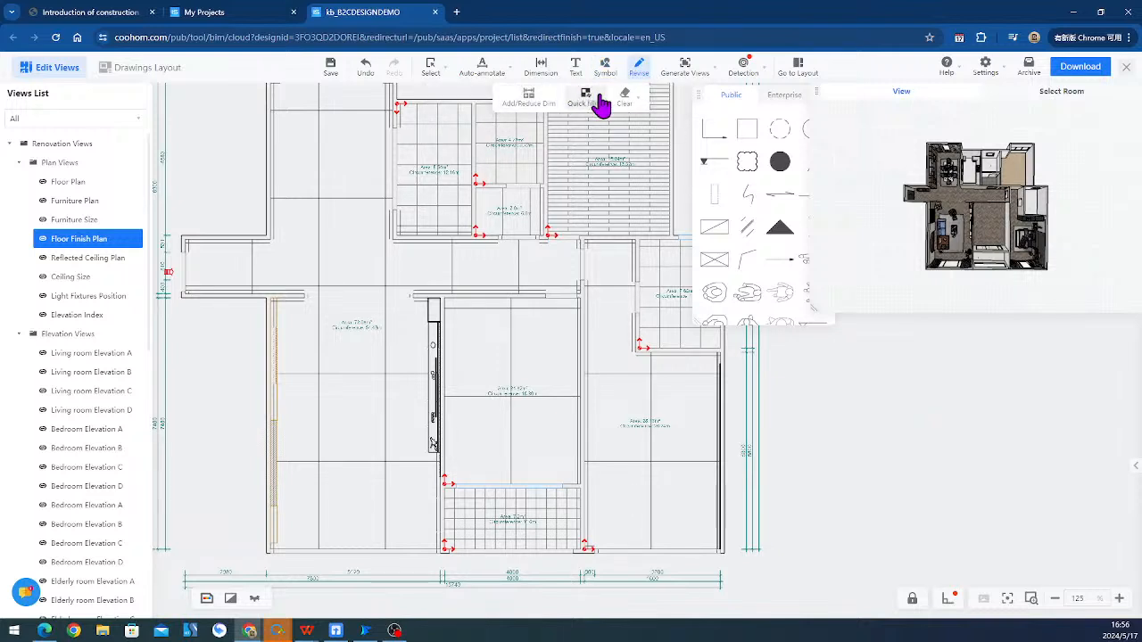
left_click(599, 99)
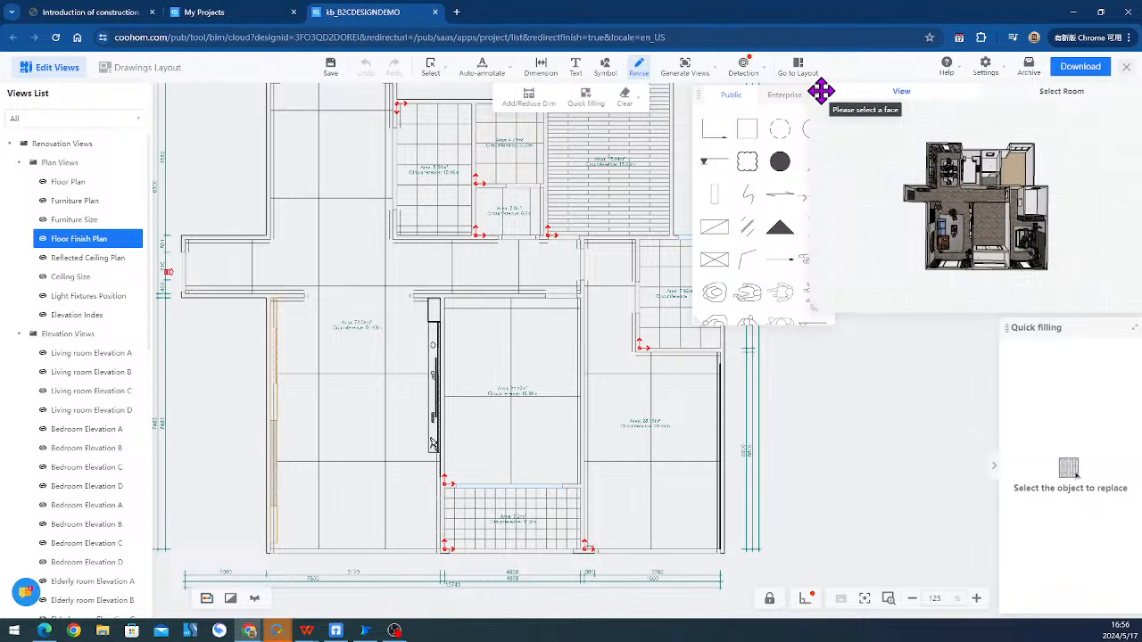
left_click_drag(822, 91, 919, 95)
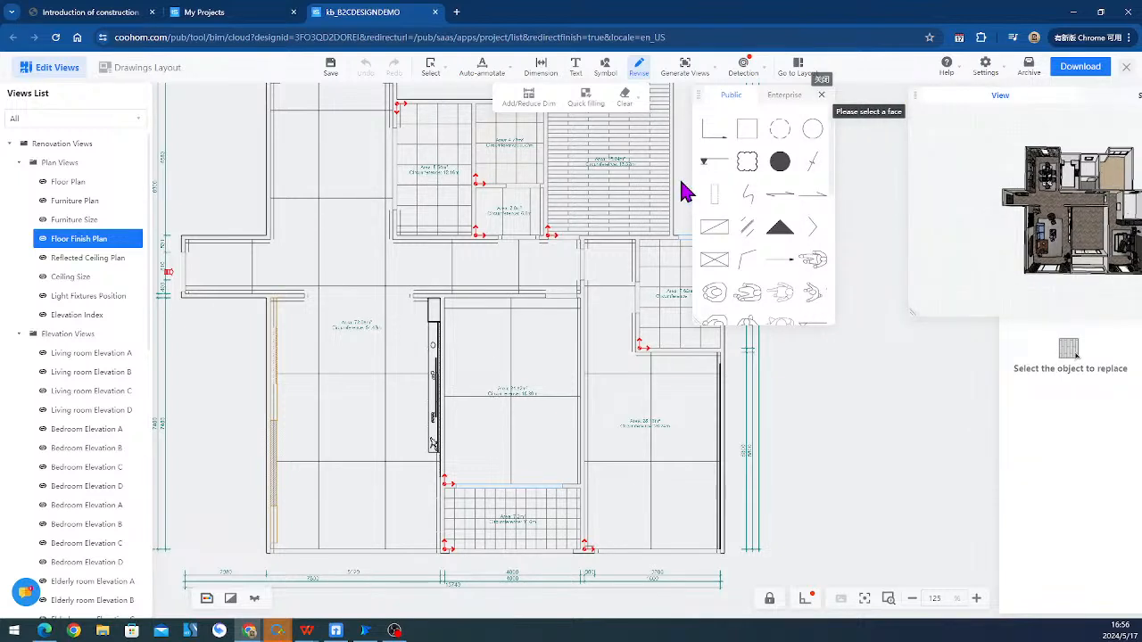
left_click(822, 95)
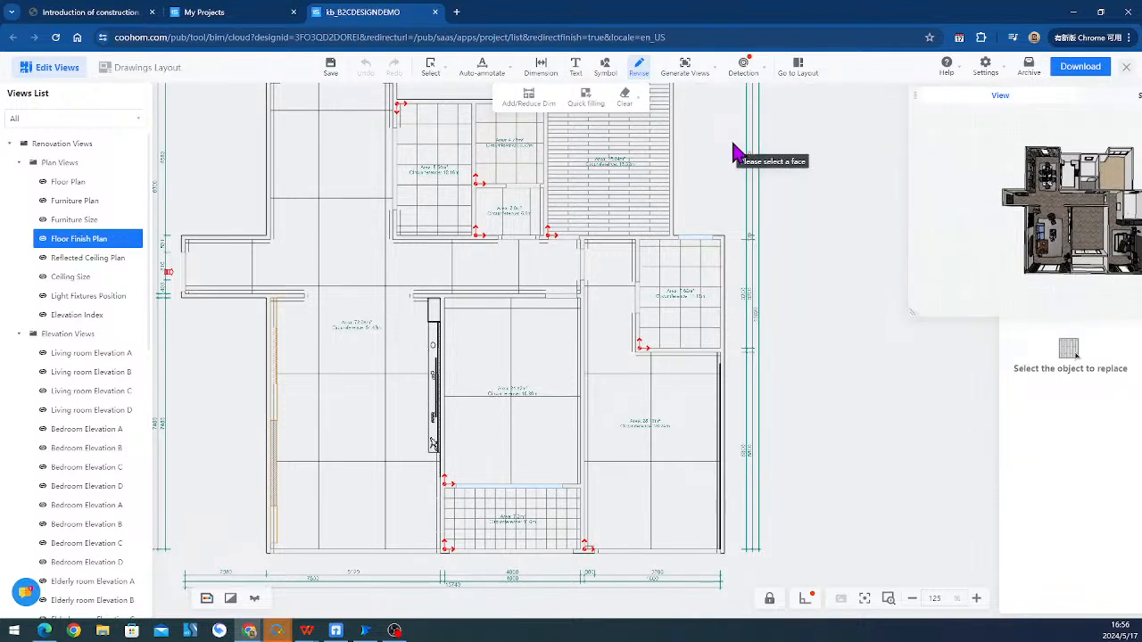
key("Escape")
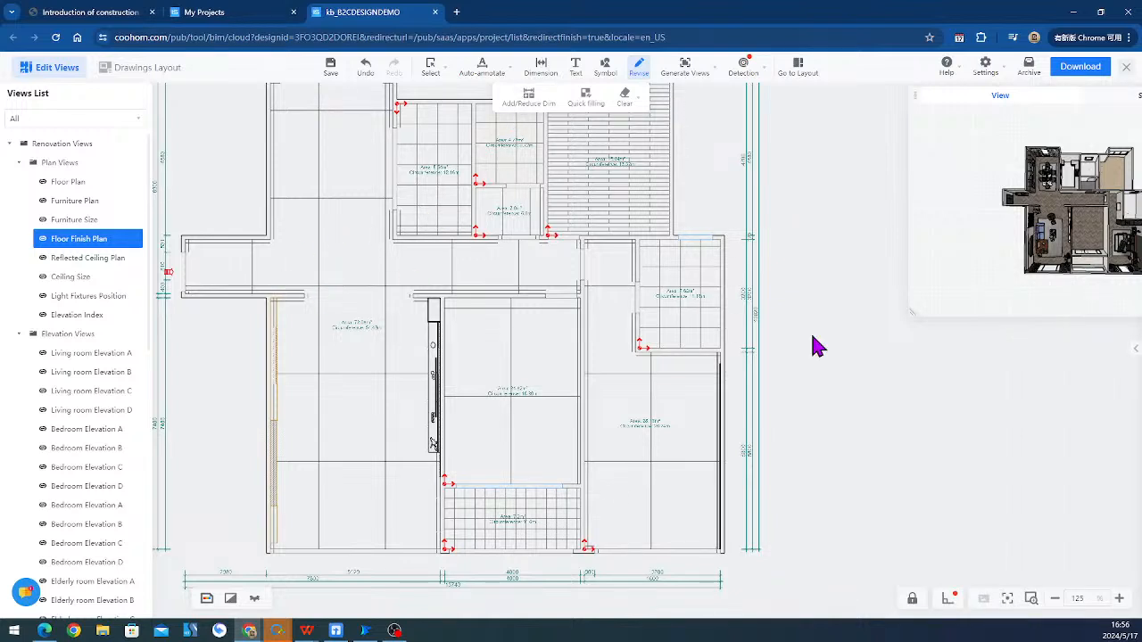
- Use Quick filling to replace the living room floor finish hatch with the AR-HBONE herringbone pattern
left_click(638, 75)
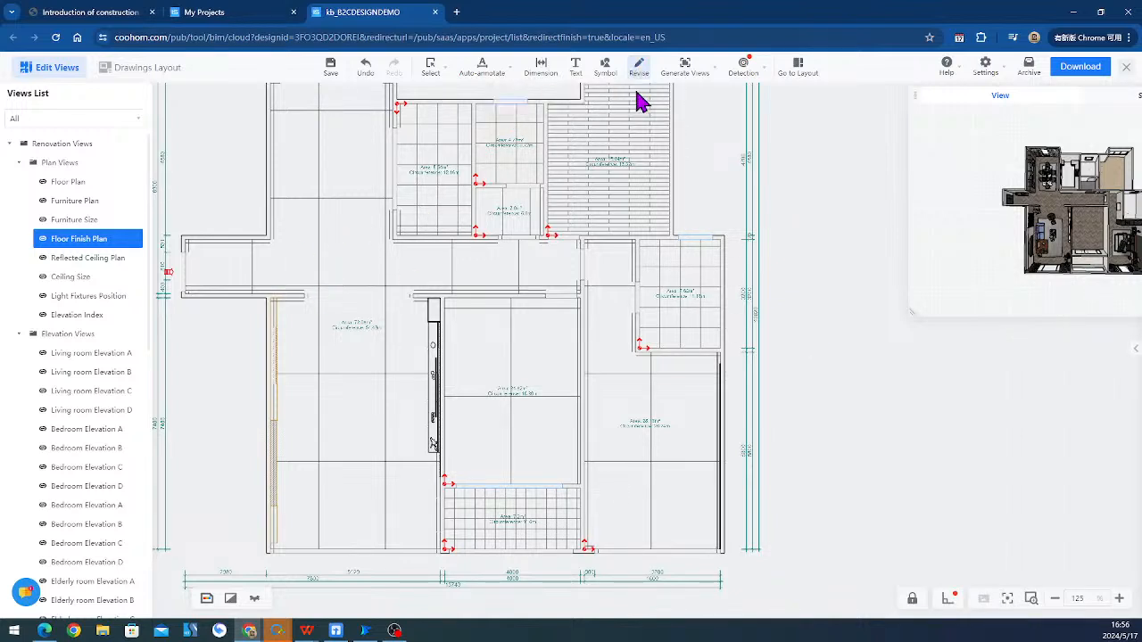
left_click(638, 76)
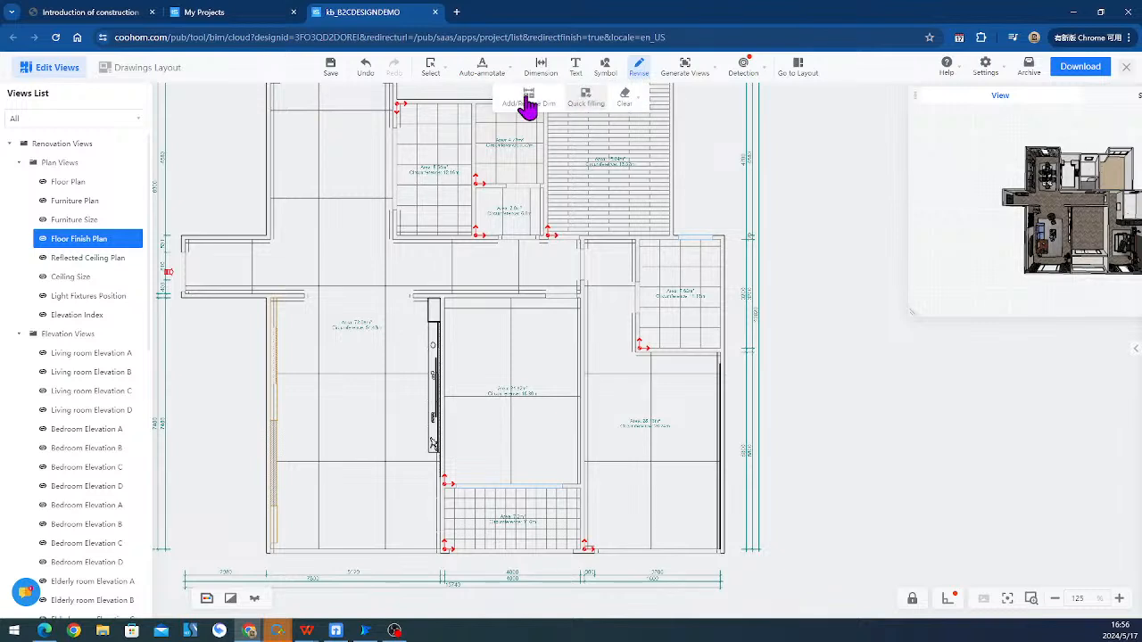
left_click(585, 96)
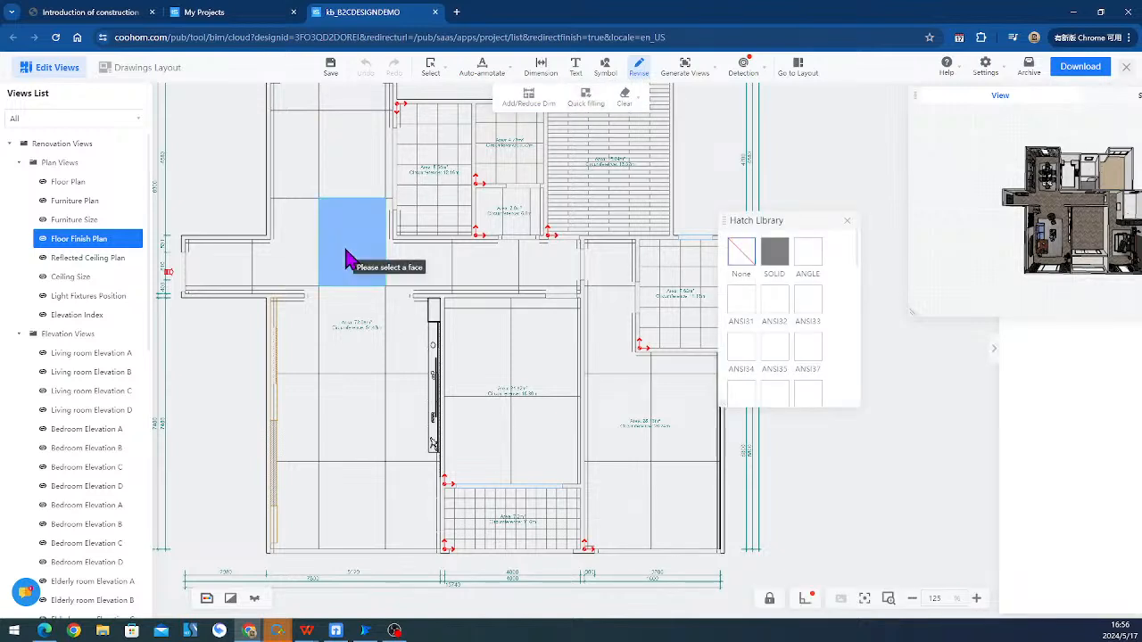
left_click(348, 259)
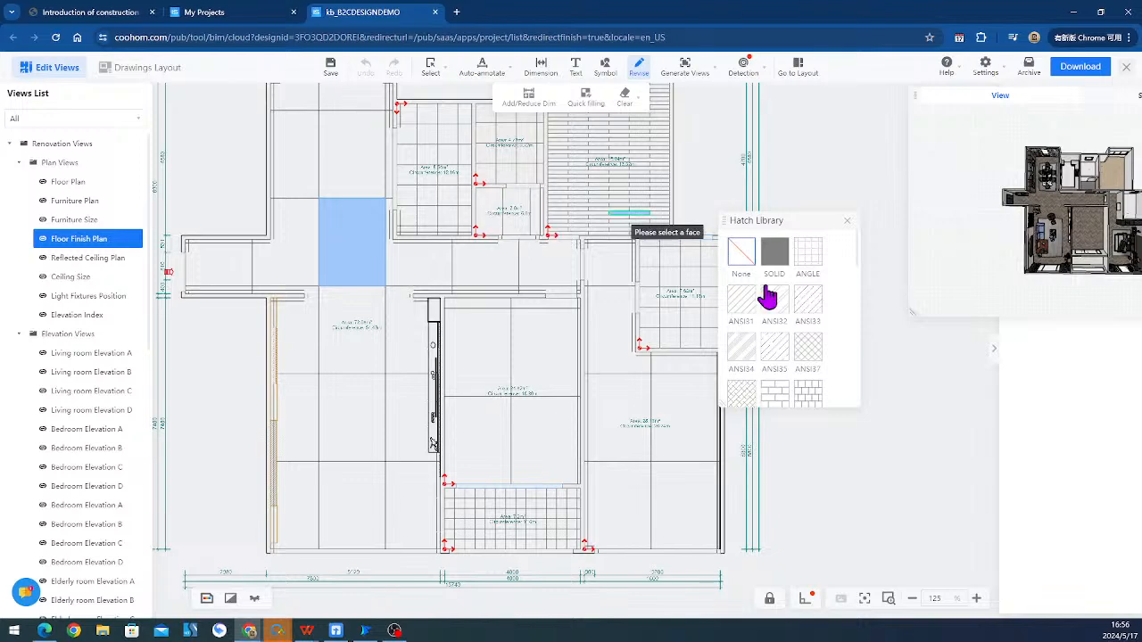
scroll(740, 382, "down", 2)
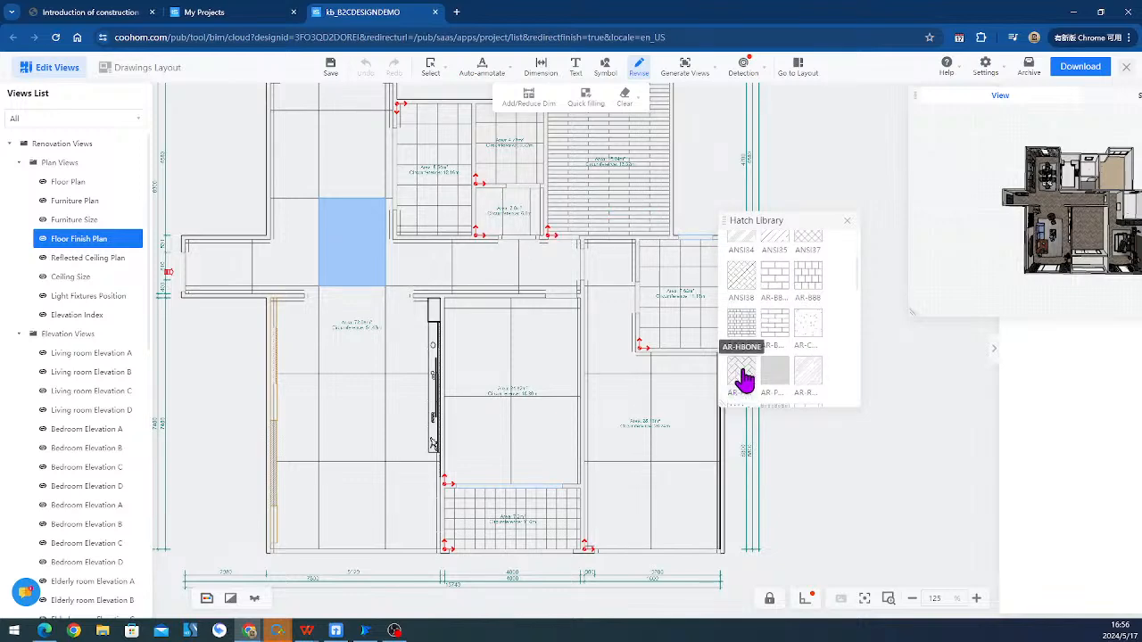
left_click(744, 379)
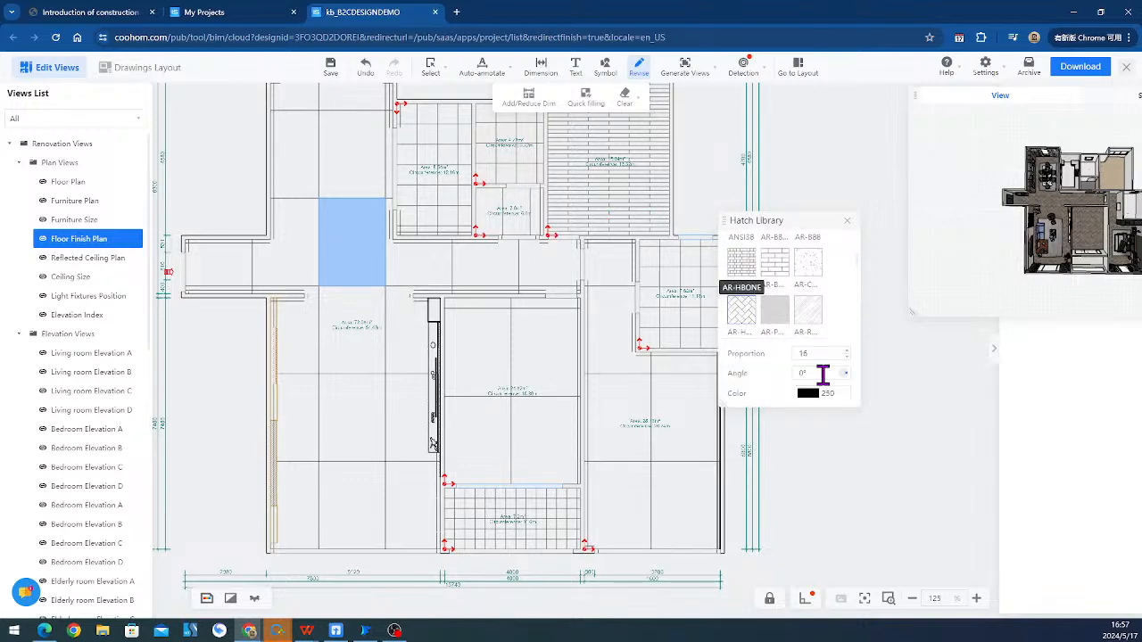
left_click(849, 467)
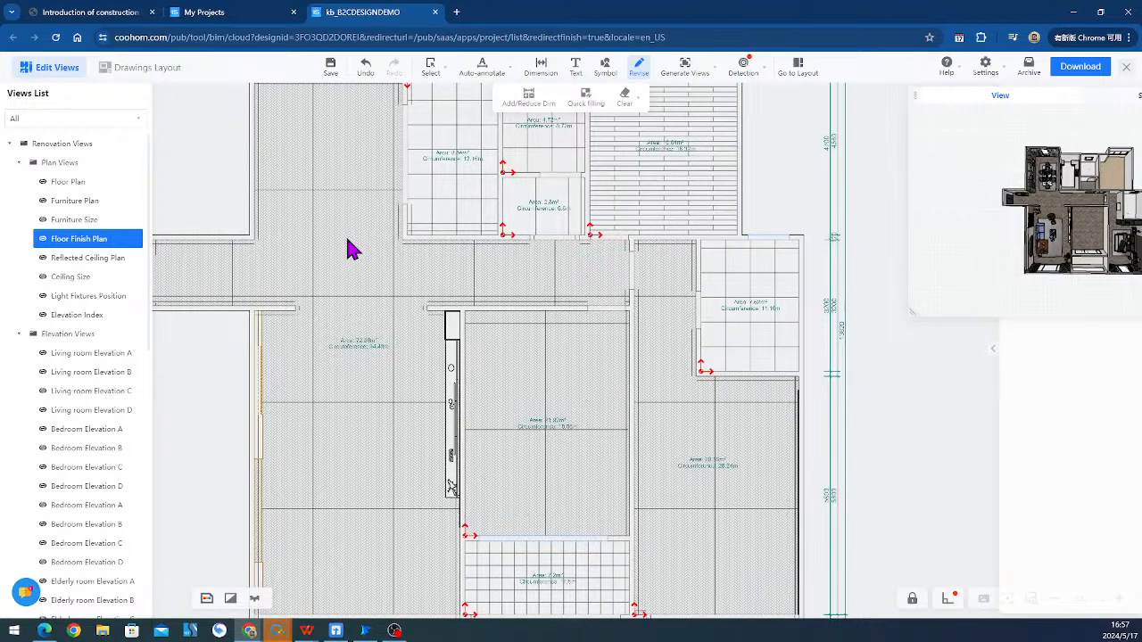
- Set the Proportion of the living room floor's herringbone hatch to 100 and browse further Hatch Library patterns
scroll(375, 280, "up", 2)
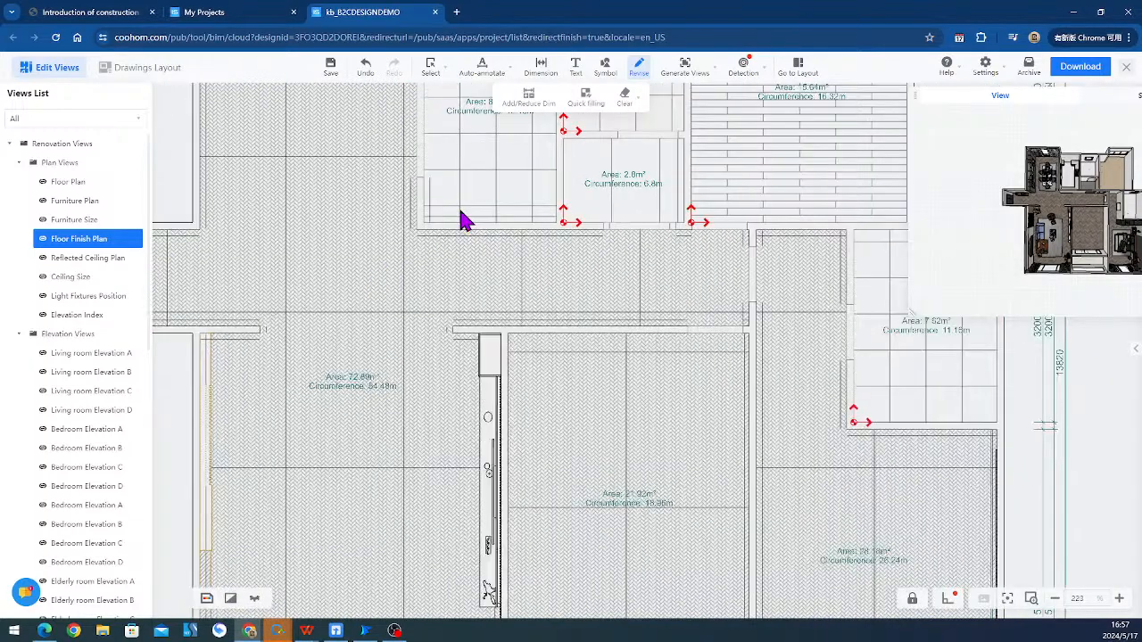
left_click(347, 230)
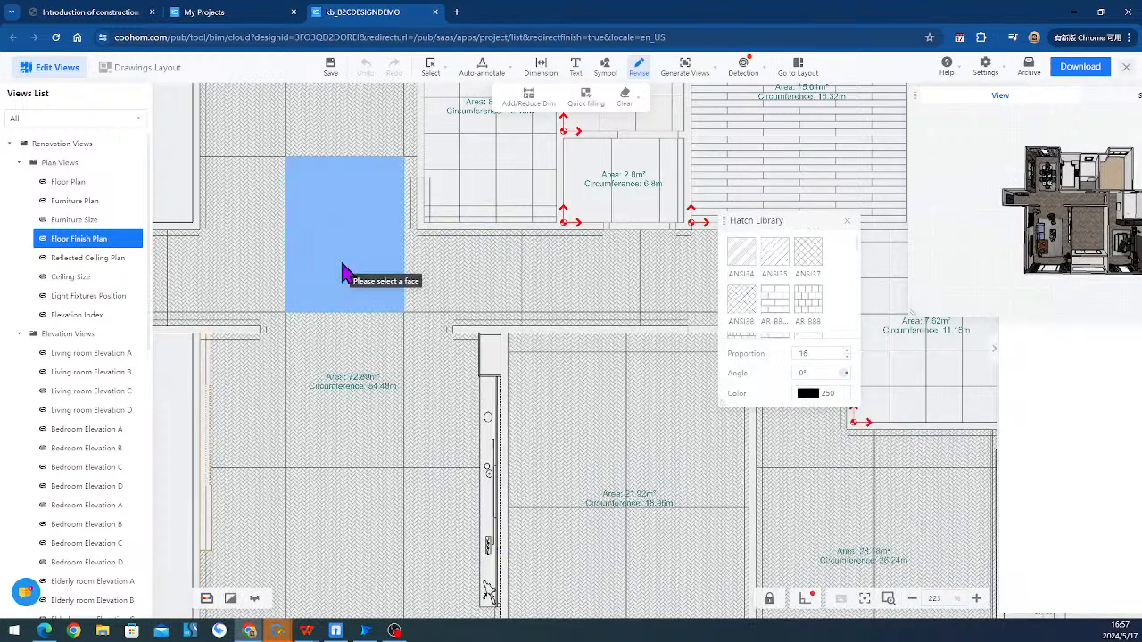
double_click(816, 354)
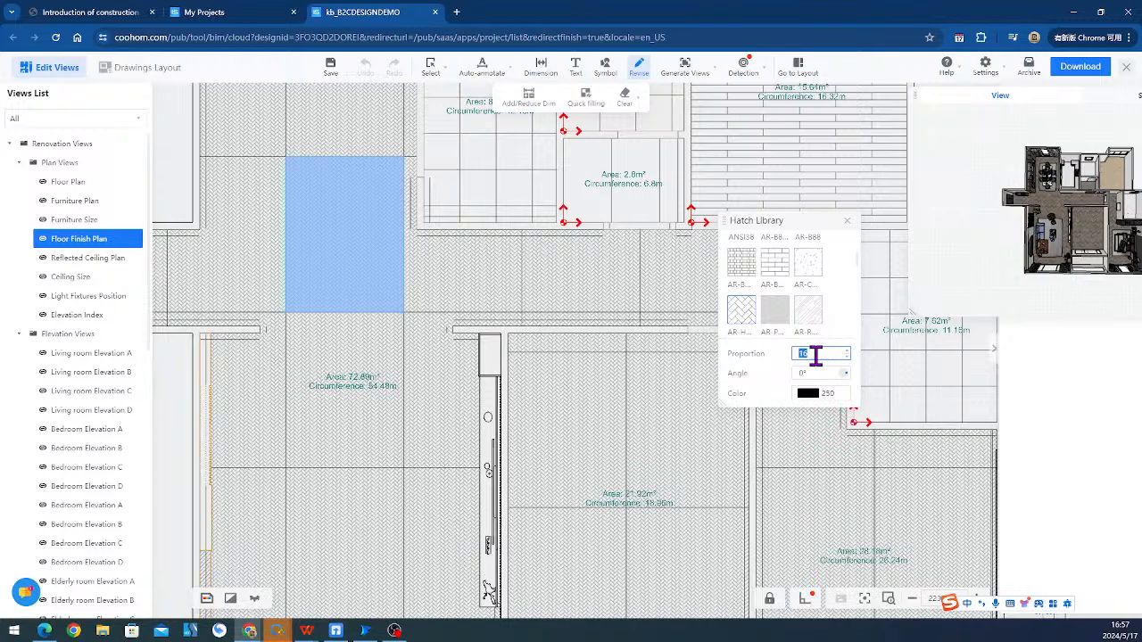
type("100")
key("Return")
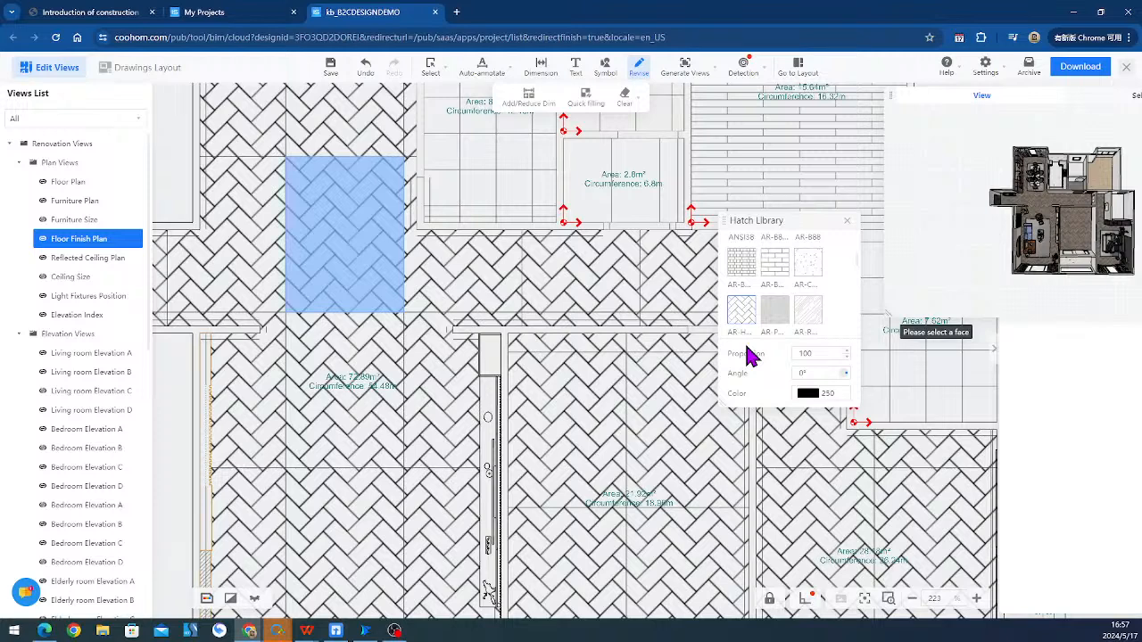
mouse_move(869, 190)
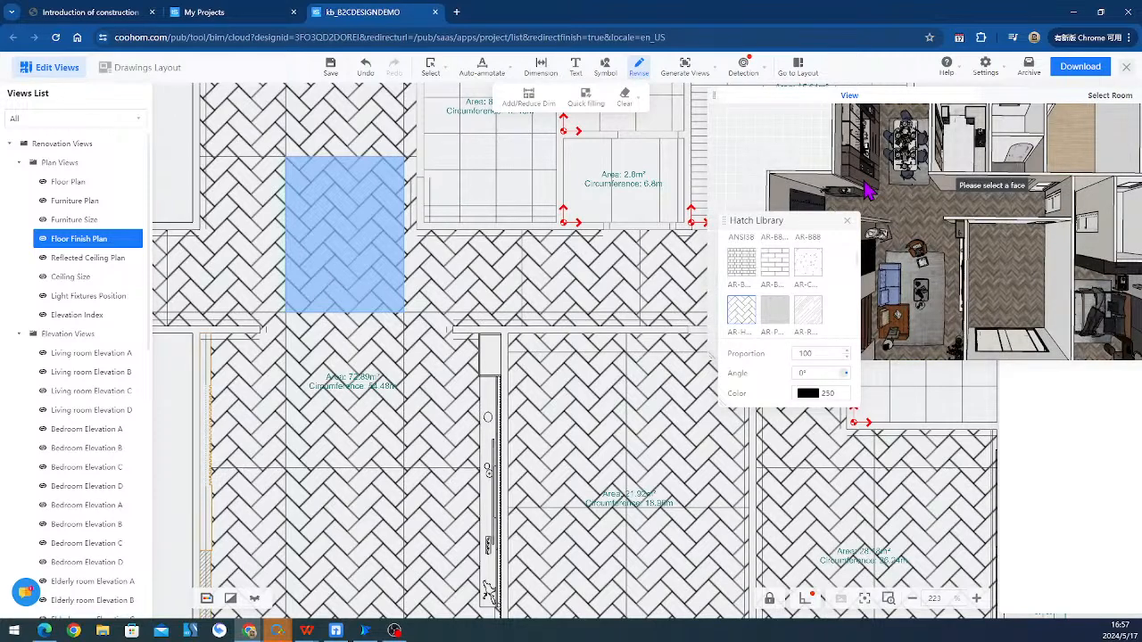
scroll(827, 301, "down", 3)
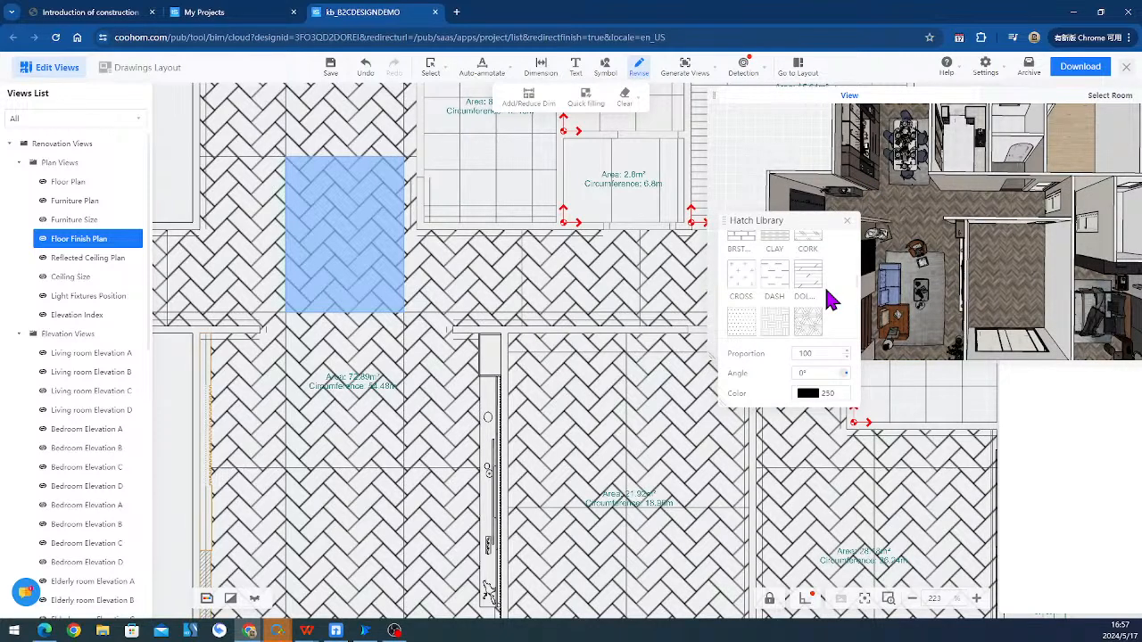
- Browse the remaining Hatch Library patterns, close the library, and open the Reflected Ceiling Plan view
scroll(756, 299, "down", 3)
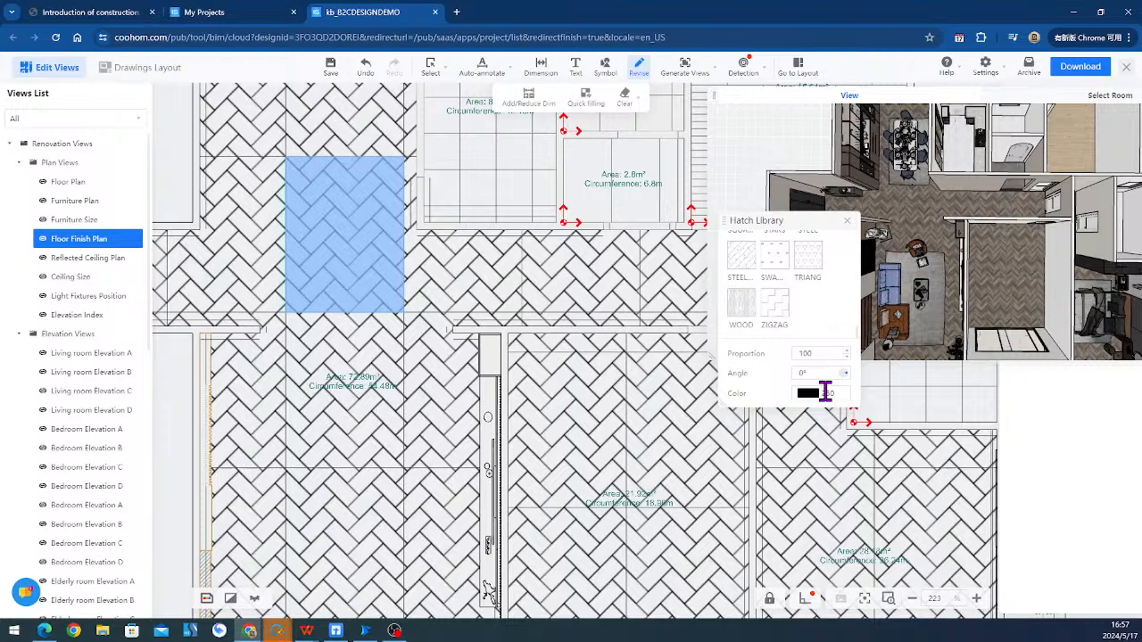
left_click(847, 223)
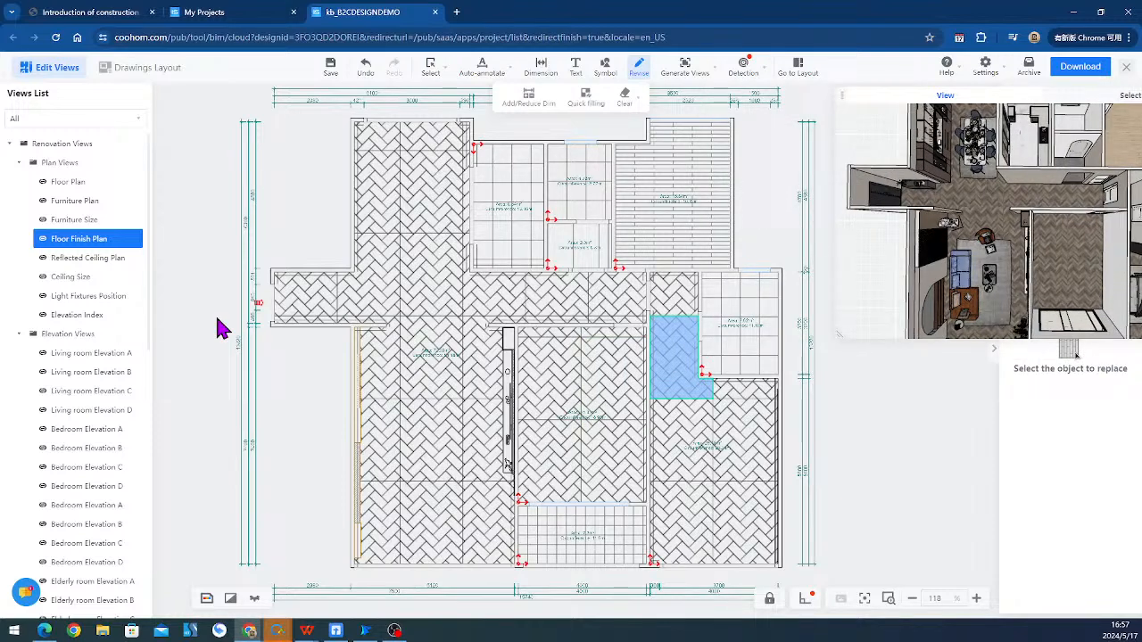
left_click(82, 258)
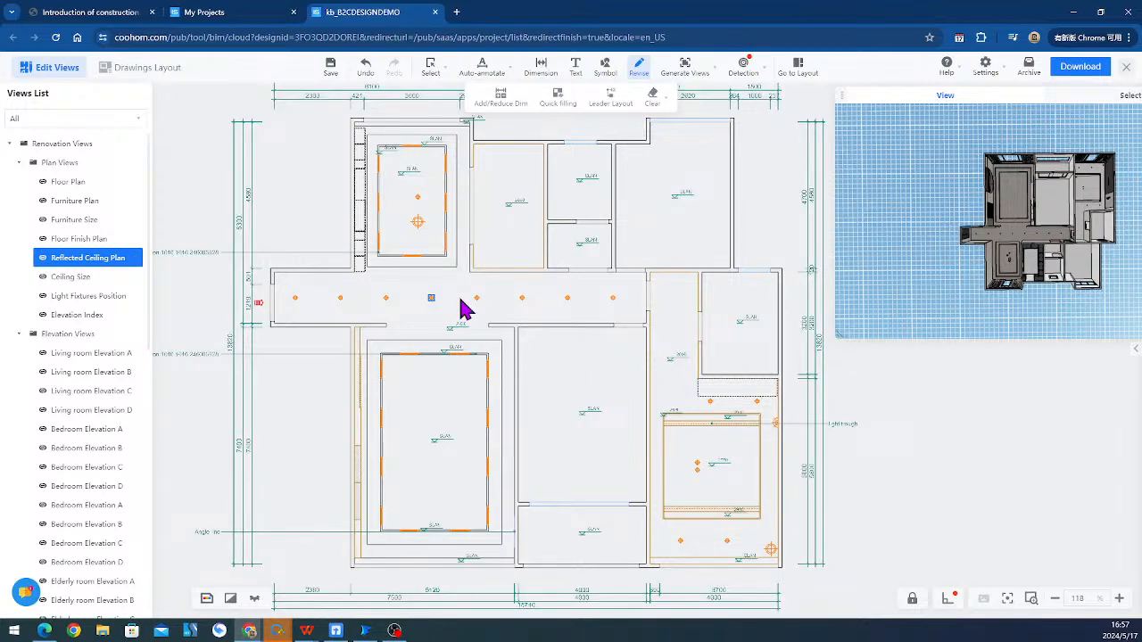
- Examine the ceiling height marks, light fixtures and material leaders across the Reflected Ceiling Plan
scroll(566, 222, "up", 3)
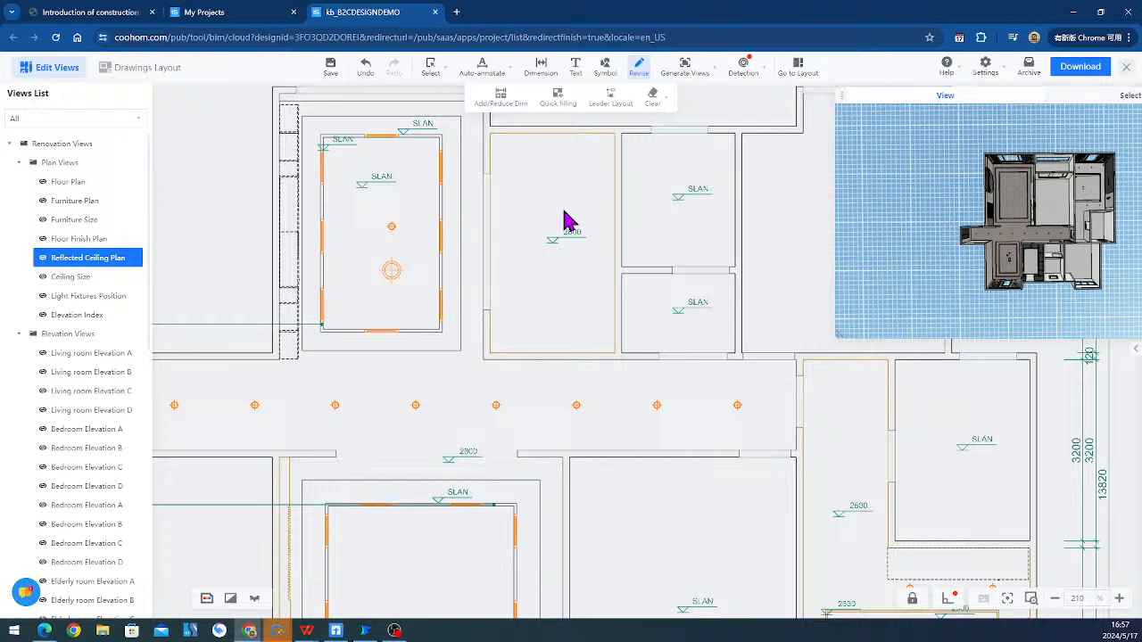
middle_click_drag(398, 422, 410, 343)
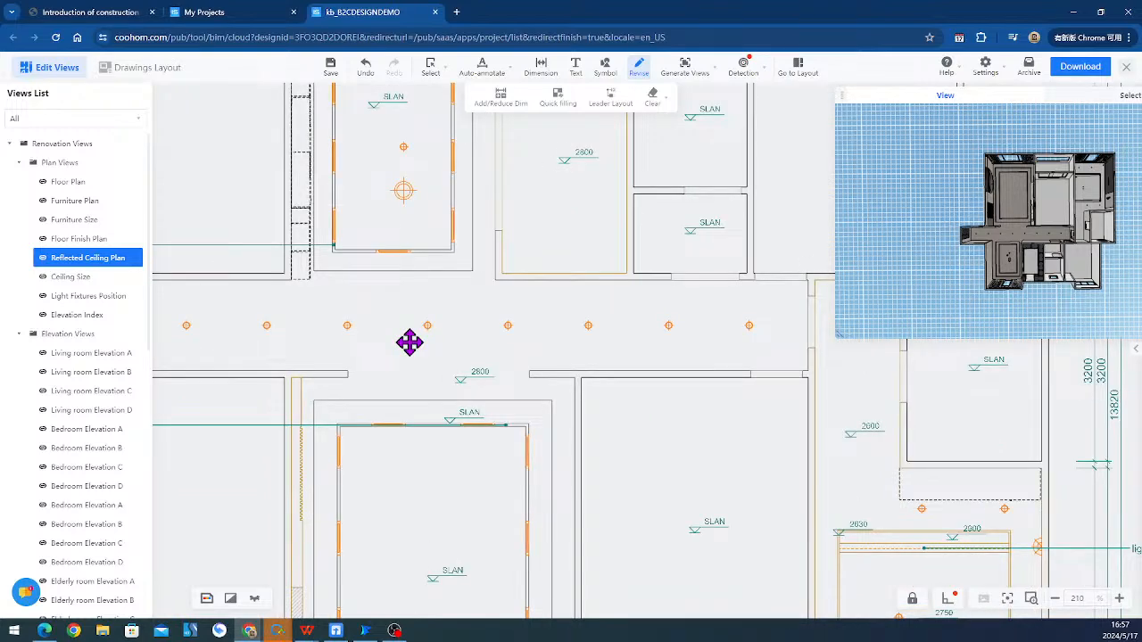
scroll(412, 419, "down", 2)
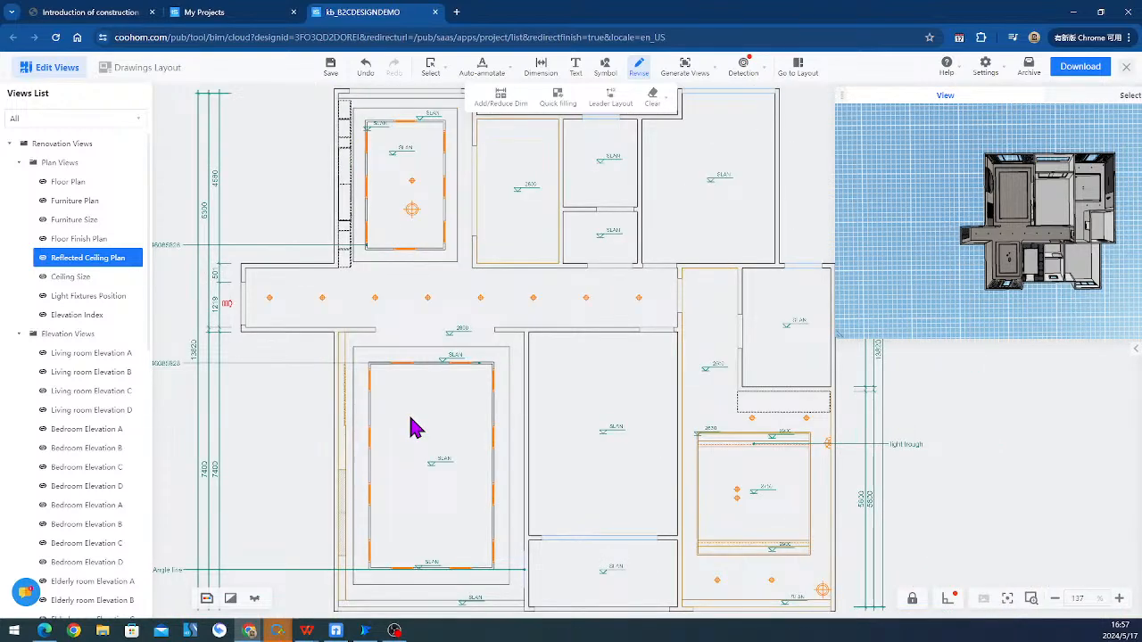
middle_click_drag(411, 421, 353, 330)
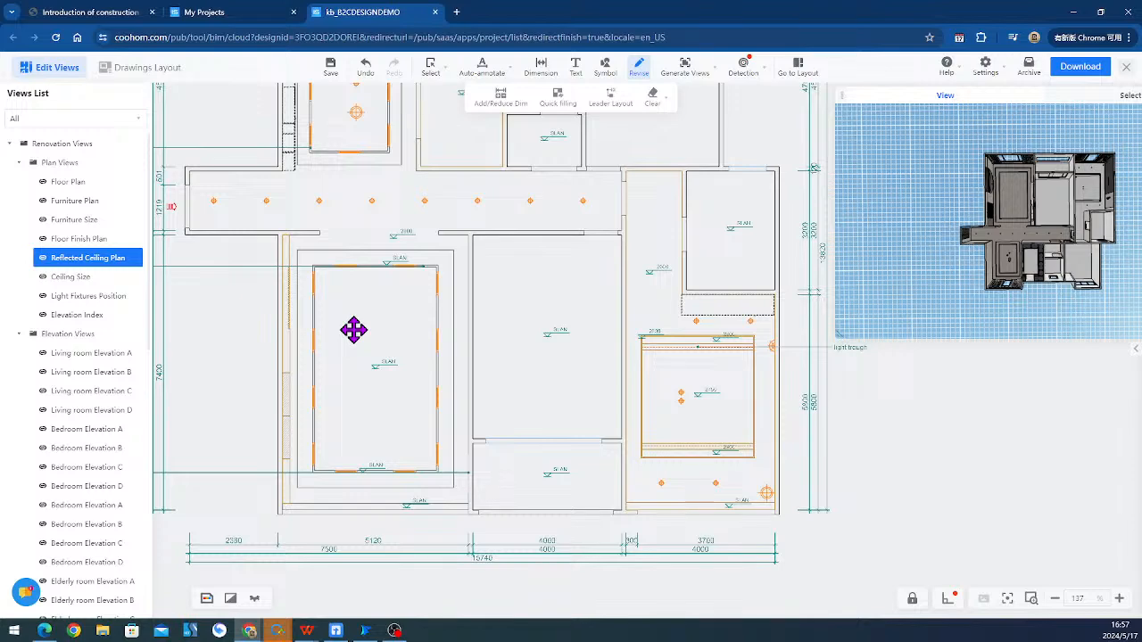
scroll(293, 262, "up", 2)
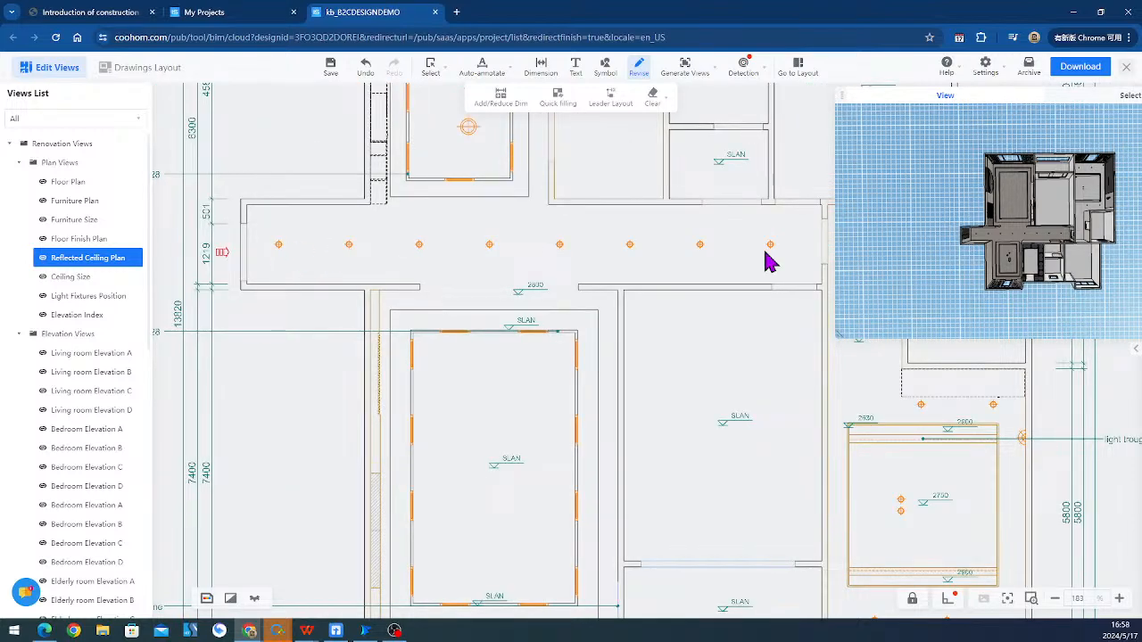
scroll(721, 277, "down", 2)
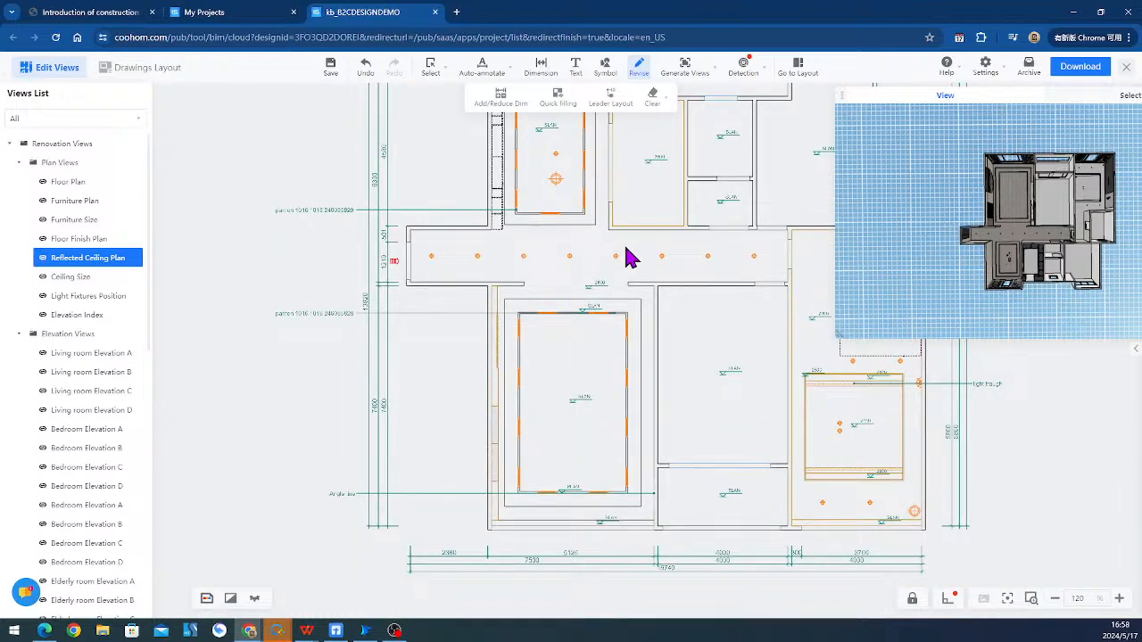
left_click_drag(629, 257, 553, 324)
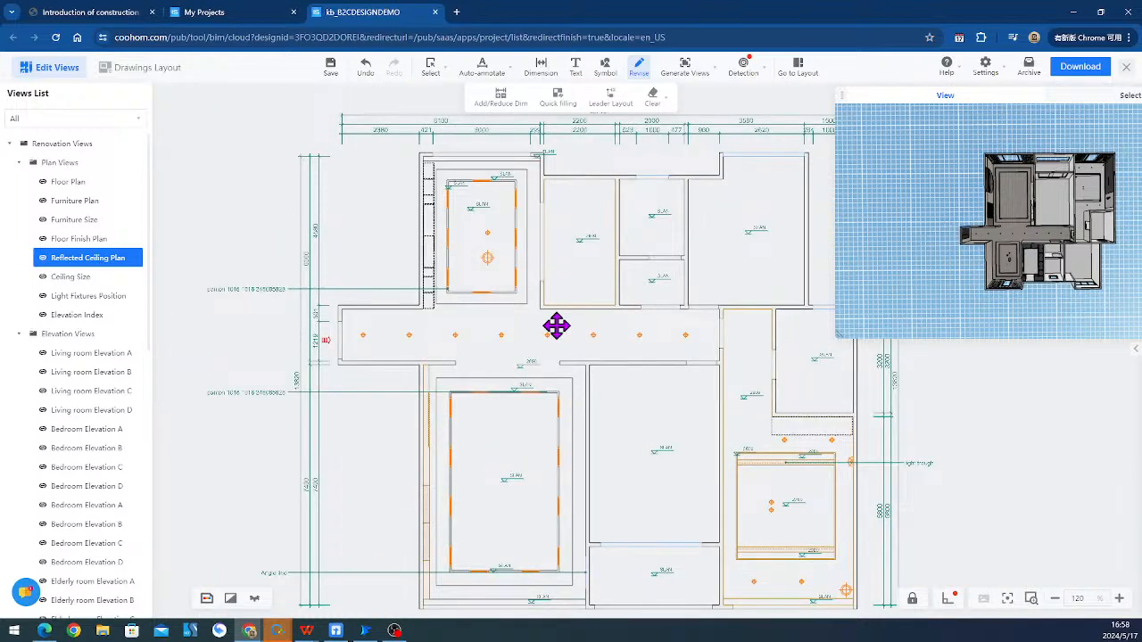
- Add a linear dimension between the two corridor downlights nearest the entrance, with the dimension line just below them
scroll(357, 330, "up", 5)
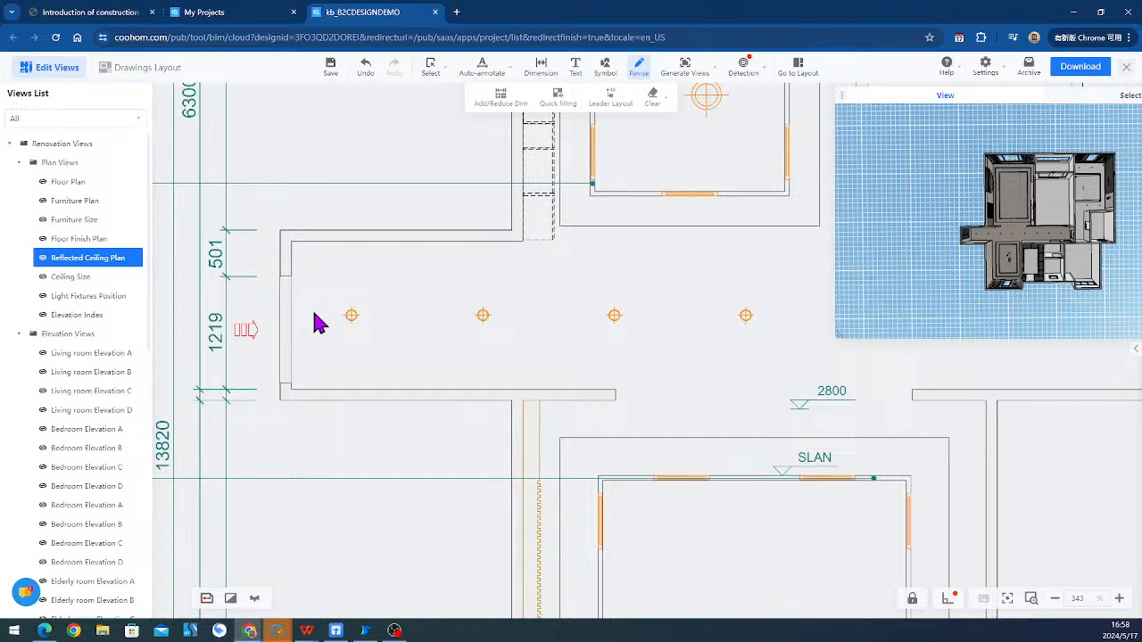
left_click(352, 317)
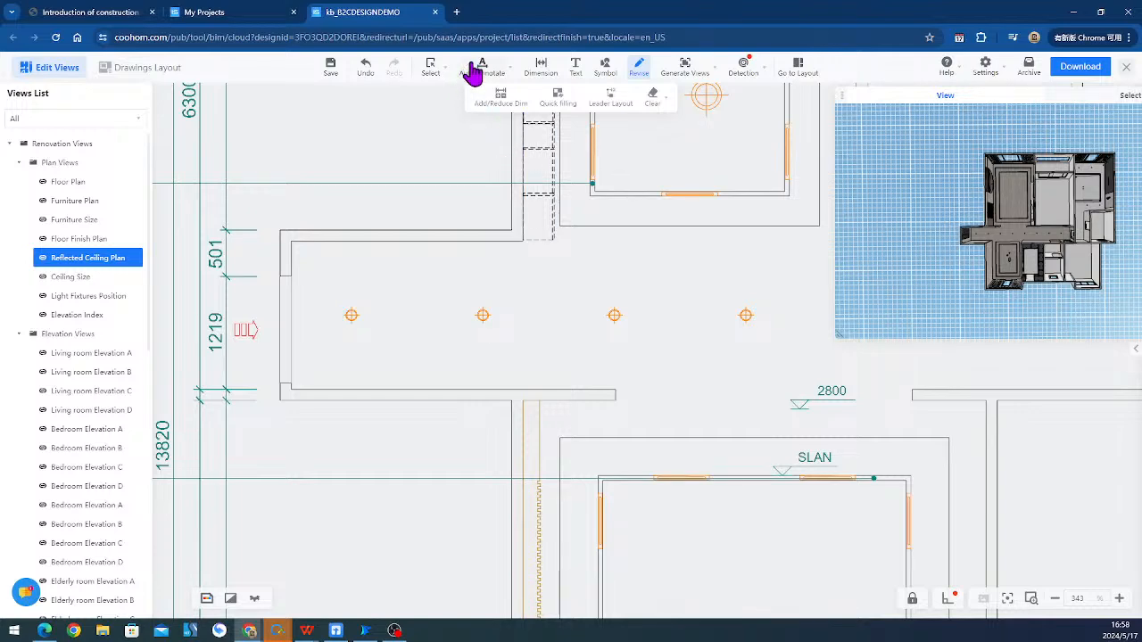
left_click(539, 70)
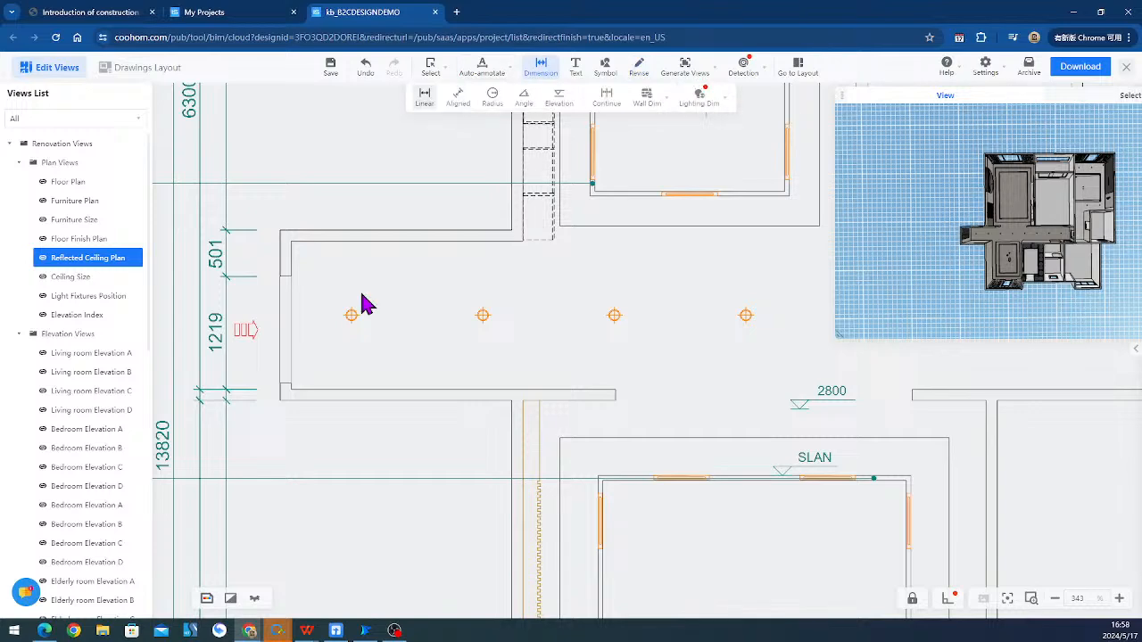
left_click(352, 314)
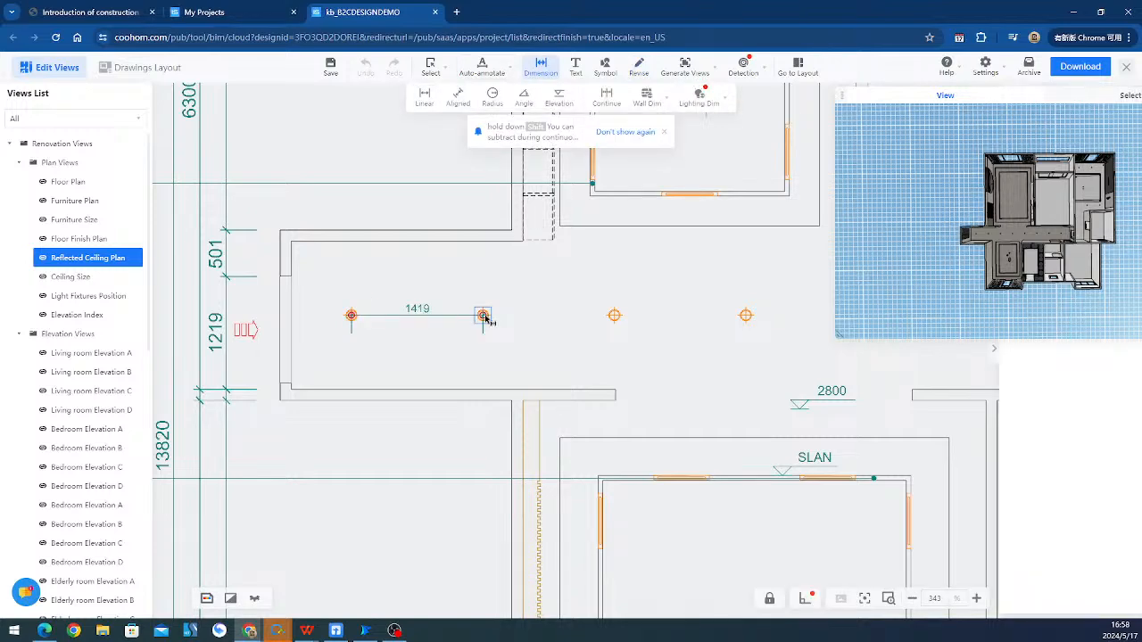
left_click(482, 316)
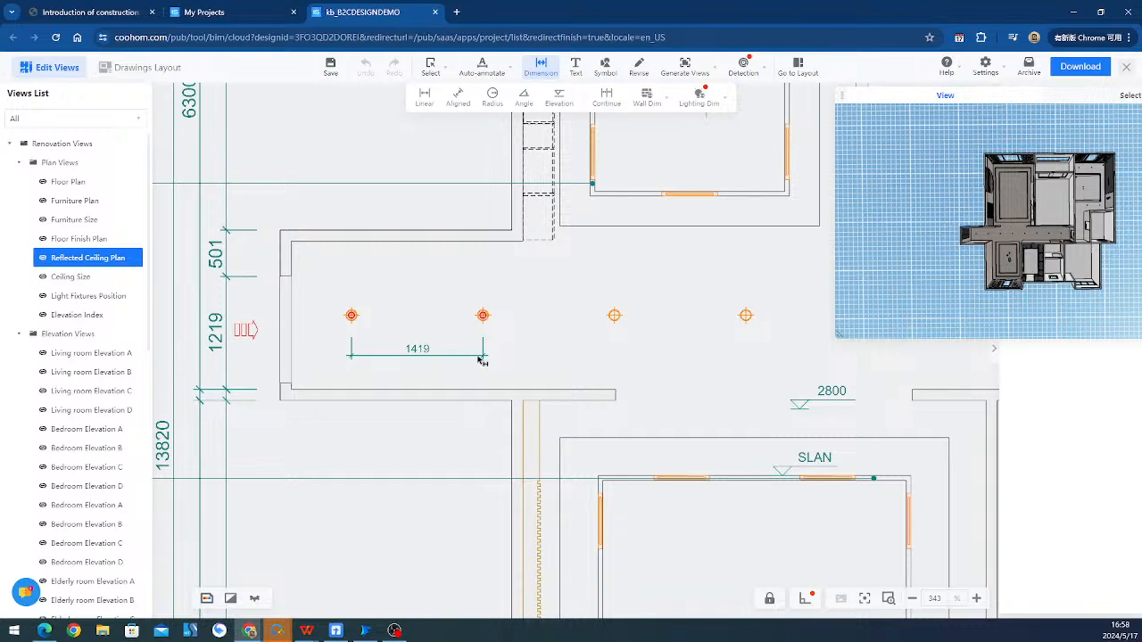
left_click(480, 353)
- Dimension the next two corridor downlight gaps and the first light's distance from the entrance wall, in line with the first dimension
left_click(483, 315)
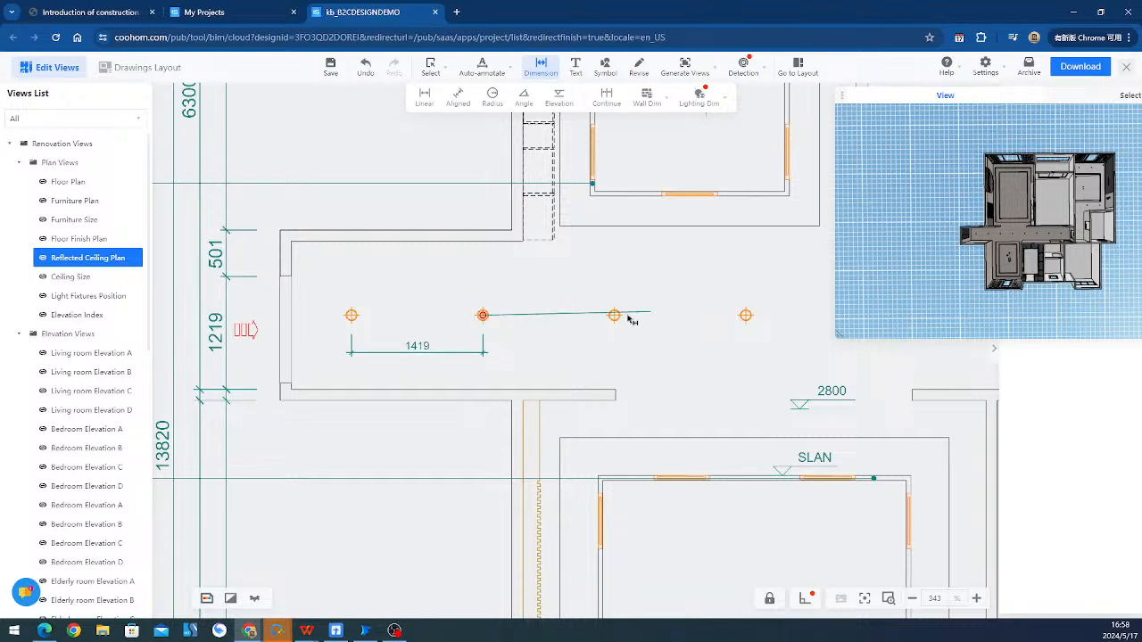
left_click(614, 315)
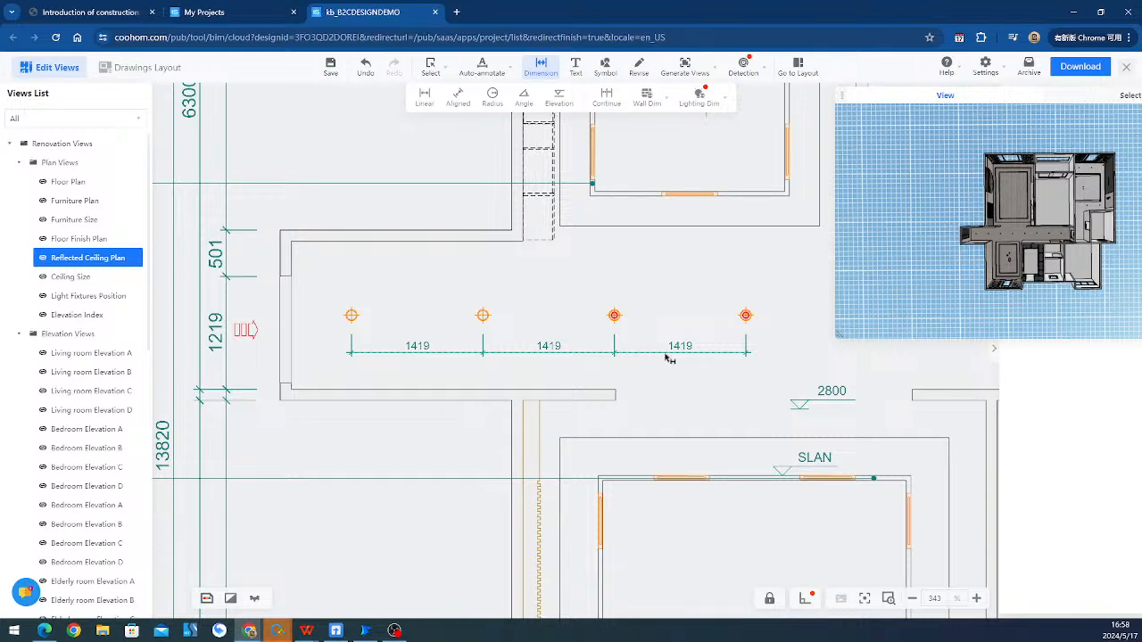
left_click(667, 357)
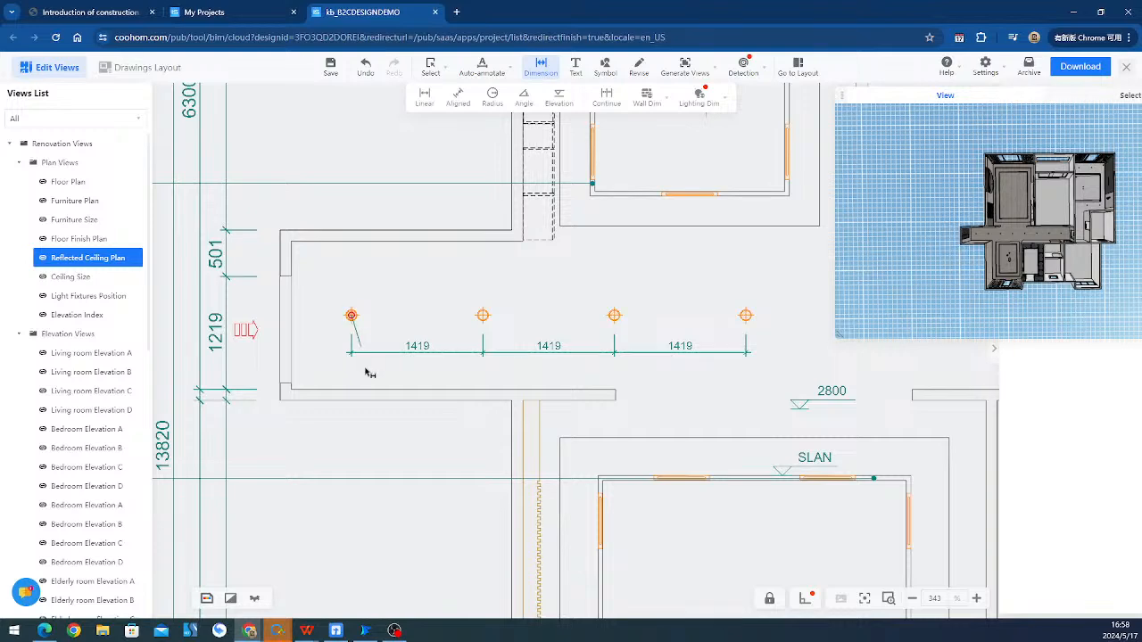
left_click(301, 357)
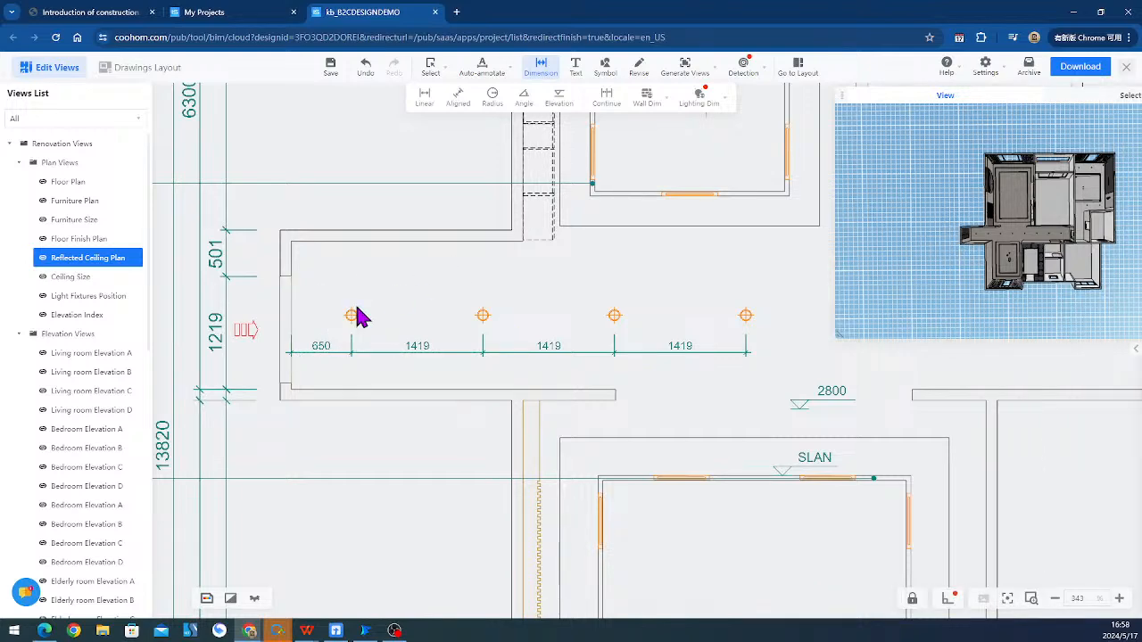
- View the whole dimensioned ceiling plan, the Ceiling Size view and the Light Fixtures Position view
scroll(447, 452, "down", 4)
middle_click_drag(695, 523, 547, 391)
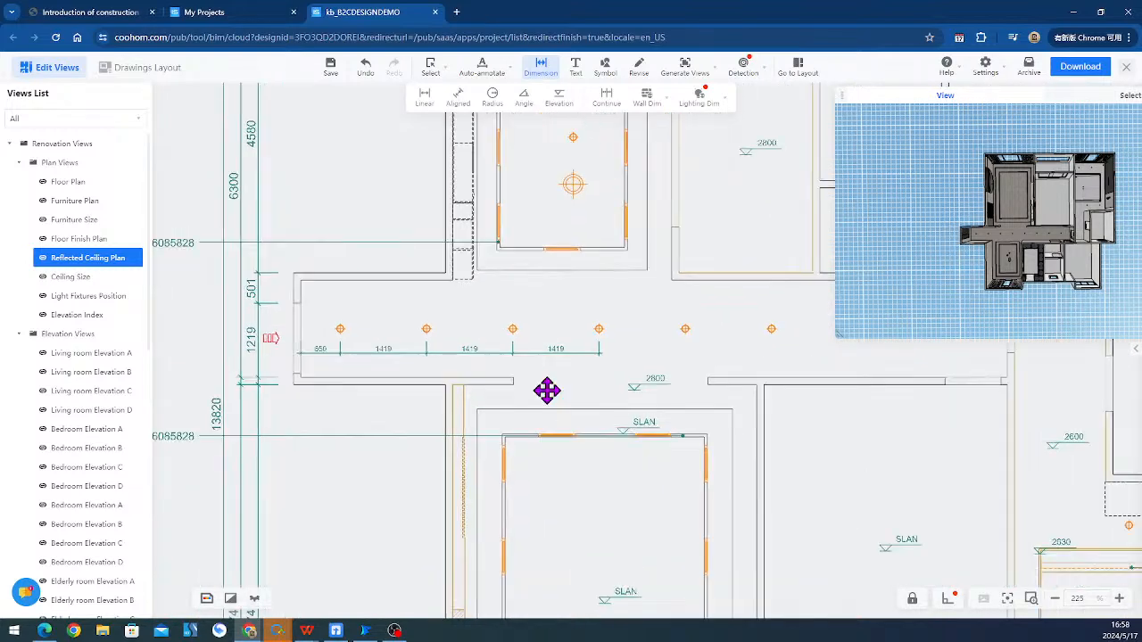
scroll(602, 529, "down", 4)
middle_click_drag(603, 529, 471, 390)
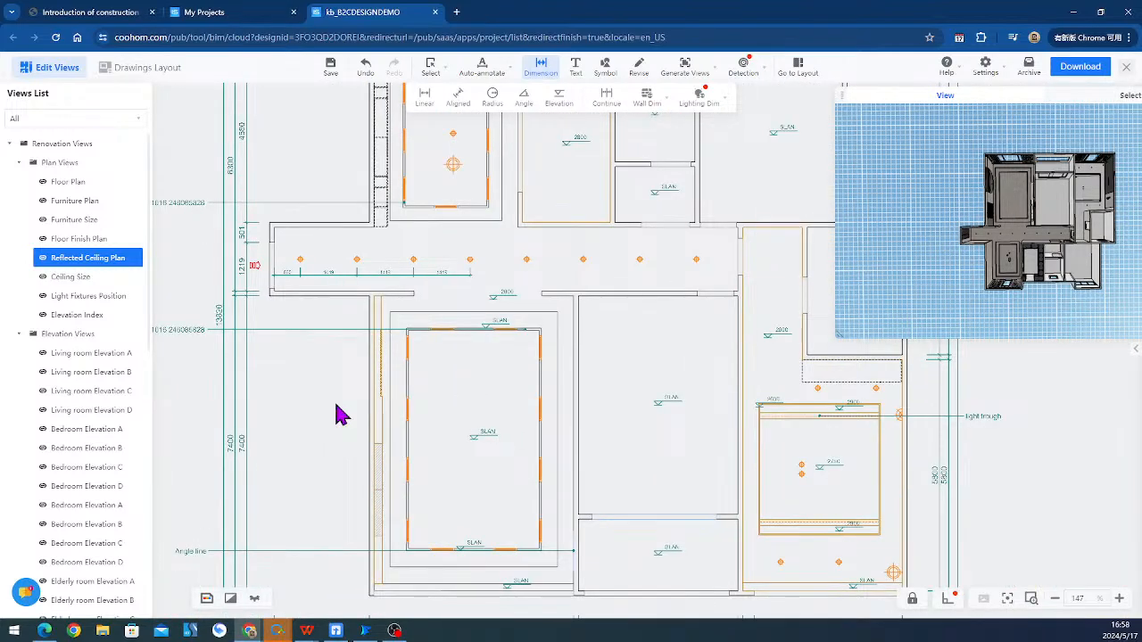
left_click(123, 278)
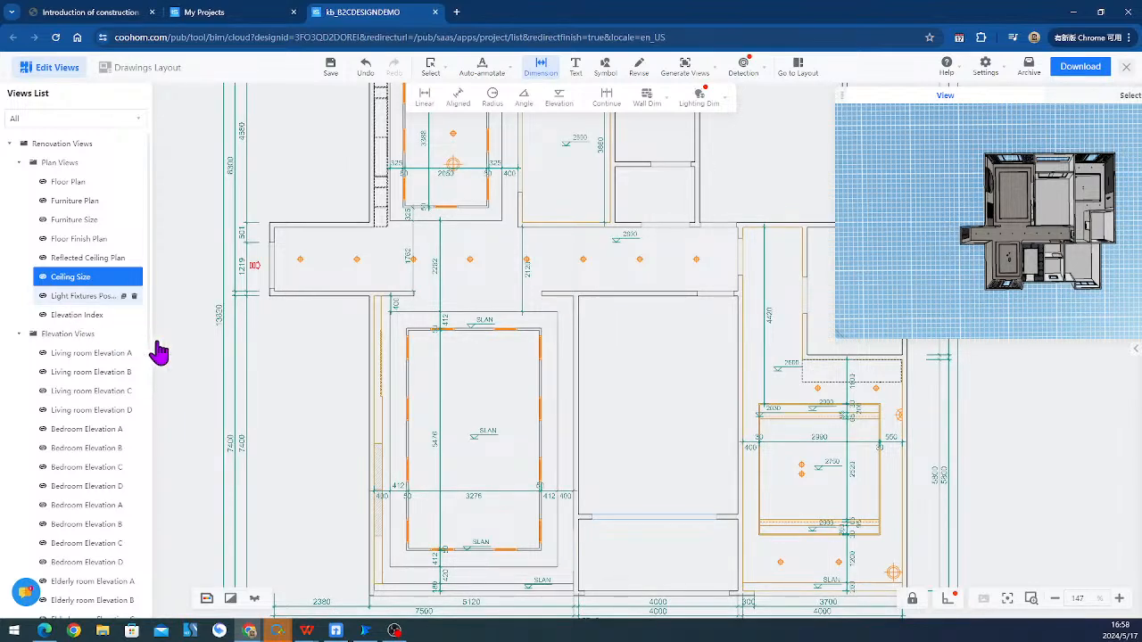
left_click(101, 296)
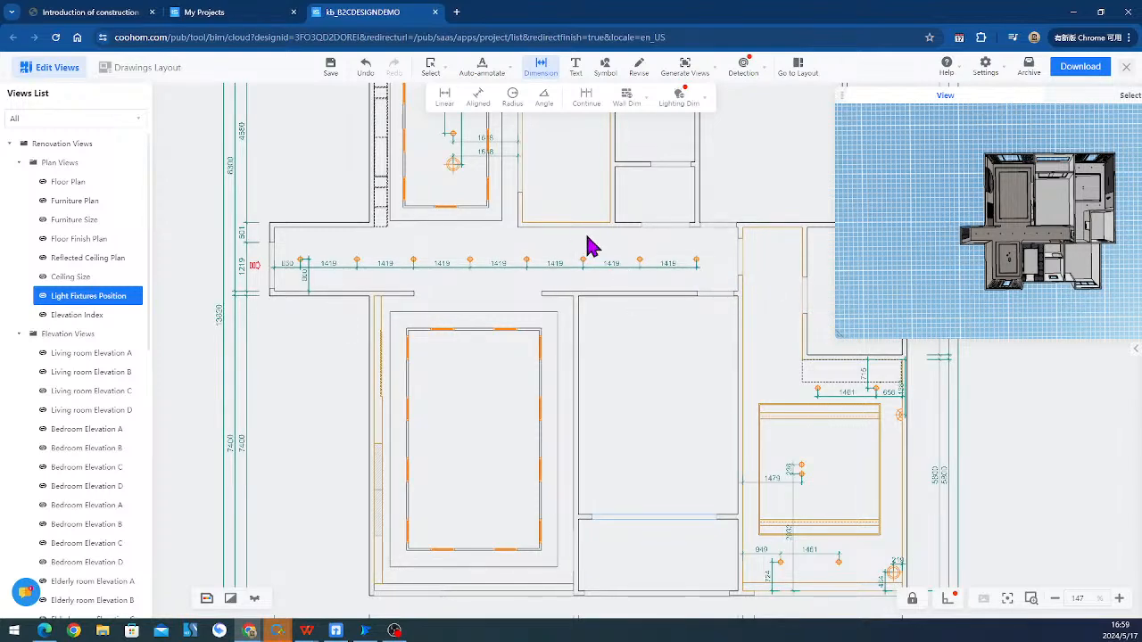
middle_click_drag(290, 519, 267, 458)
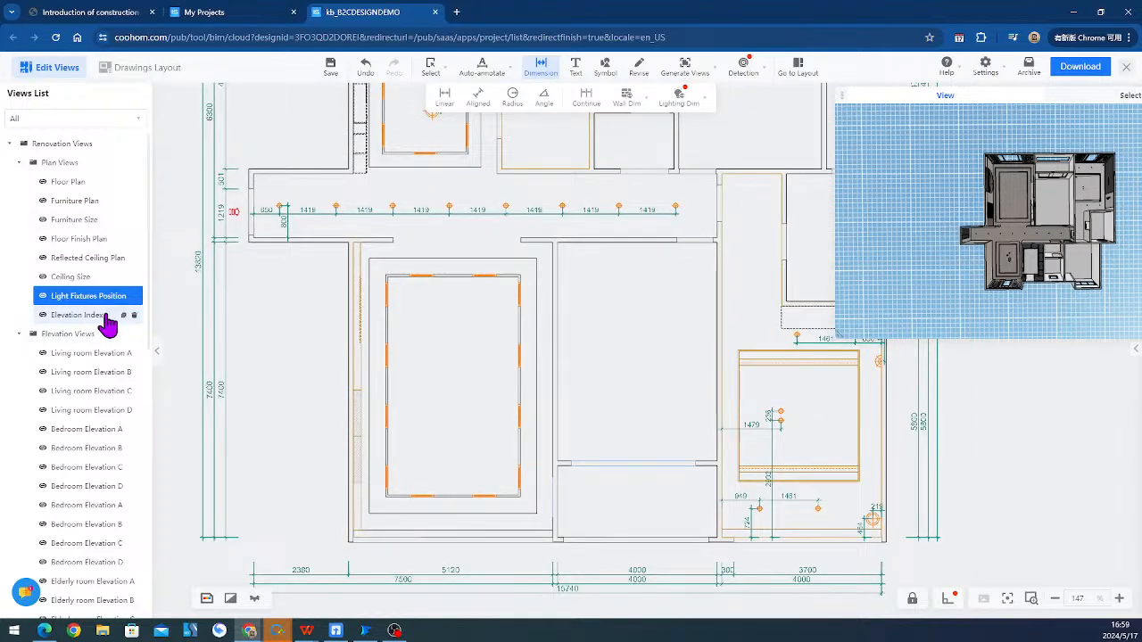
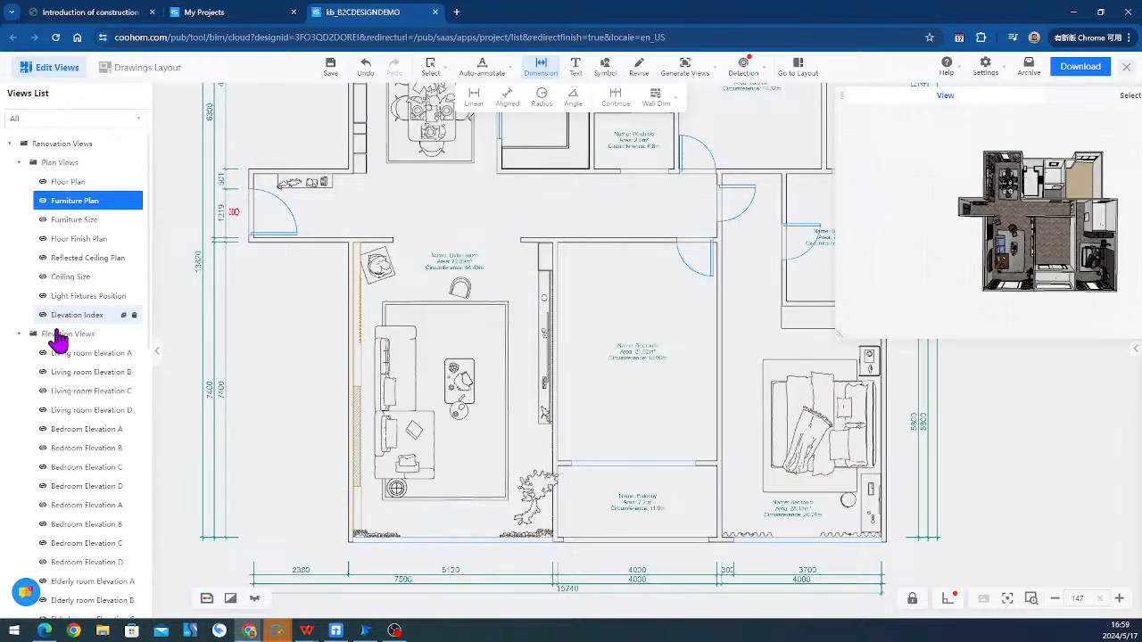
- Open the Elevation Index view and examine the elevation symbols of the rooms, especially the one over the bedroom's bed
left_click(134, 317)
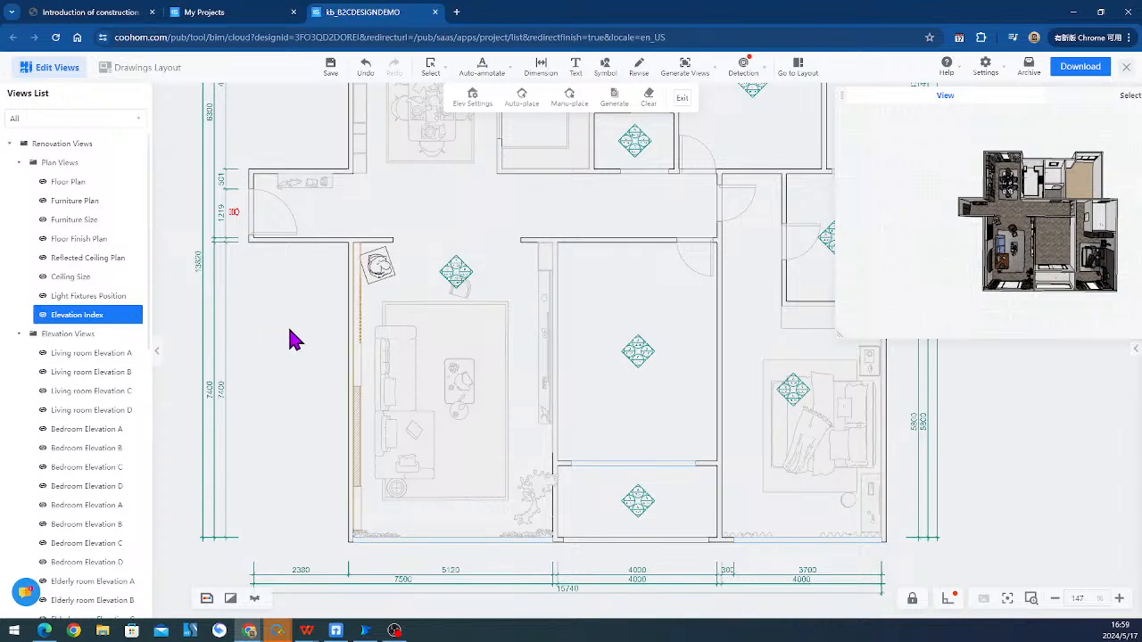
scroll(281, 370, "down", 3)
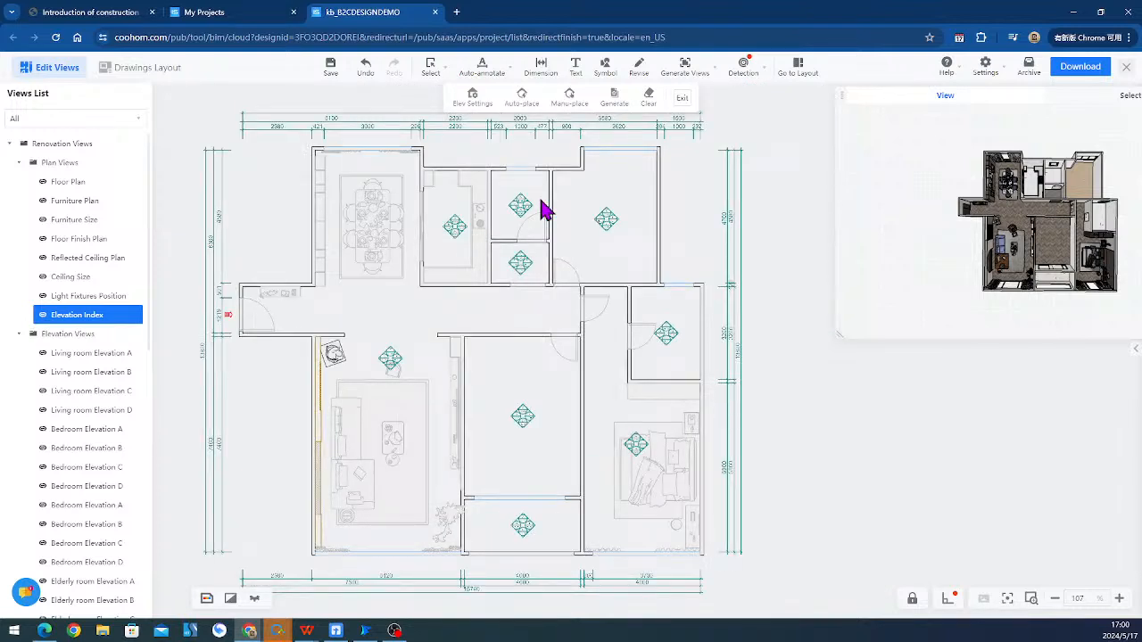
left_click_drag(835, 453, 641, 358)
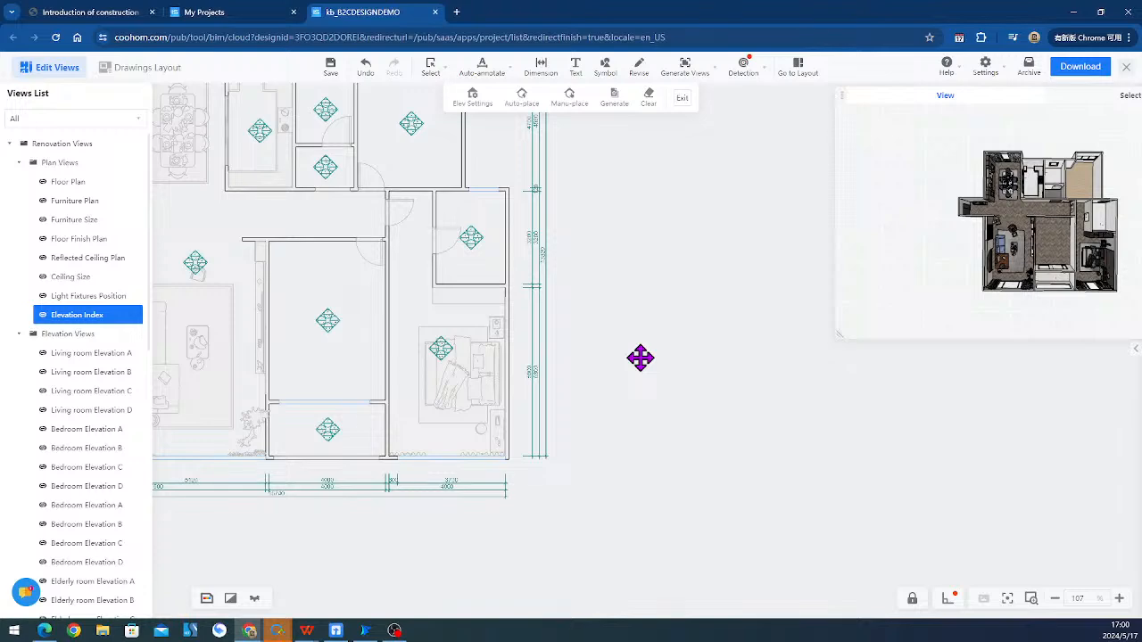
scroll(459, 321, "up", 5)
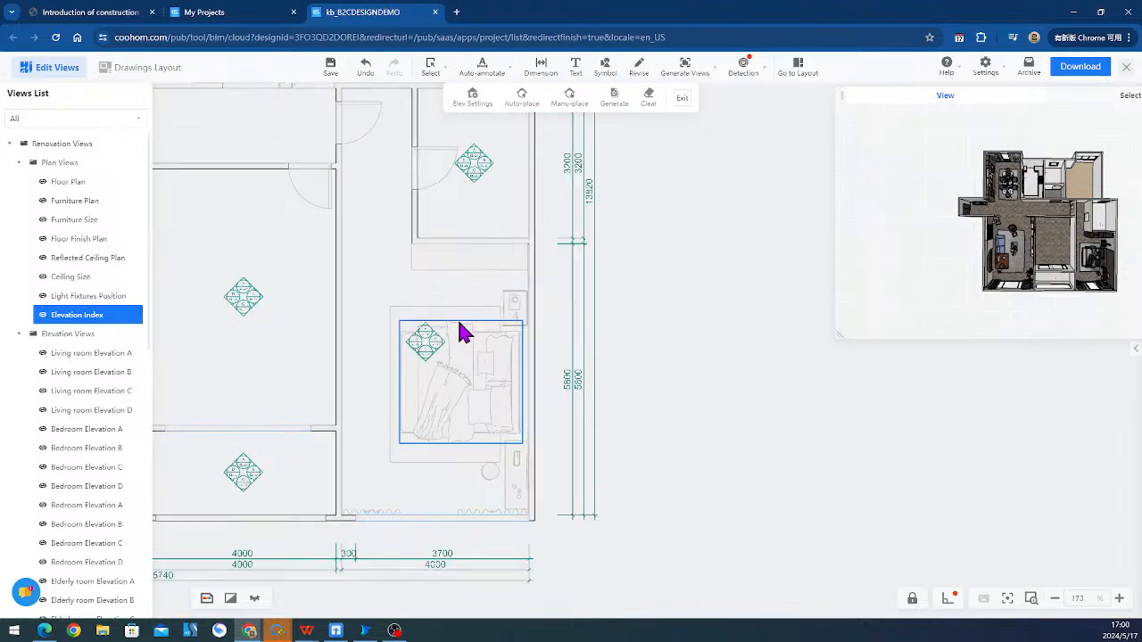
scroll(459, 321, "up", 4)
left_click_drag(785, 436, 756, 344)
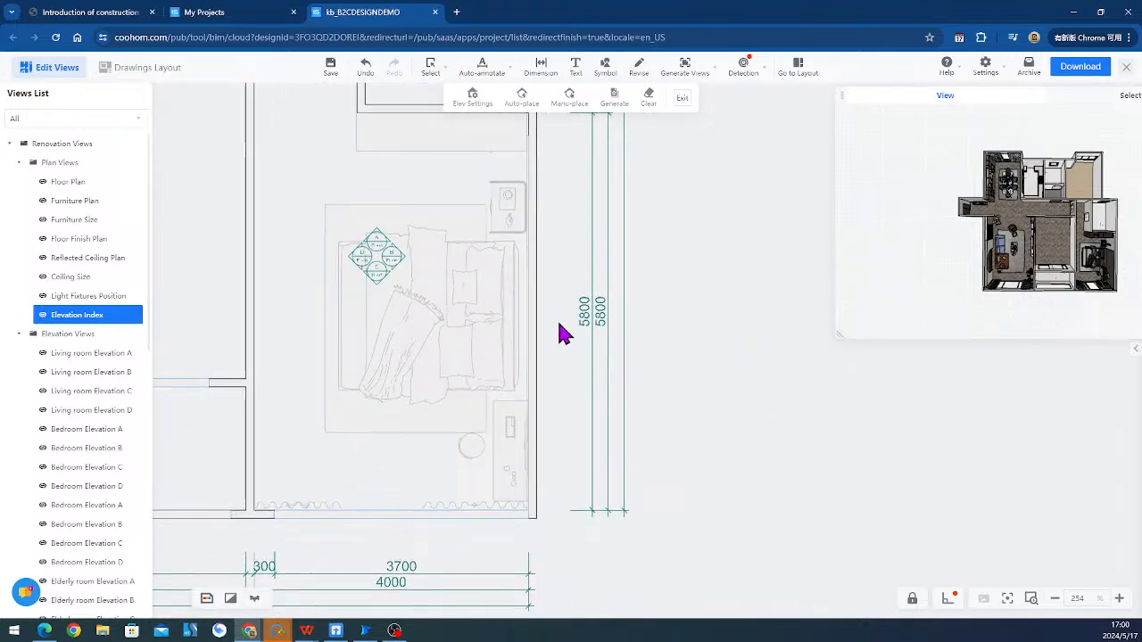
scroll(558, 323, "up", 1)
scroll(702, 366, "up", 2)
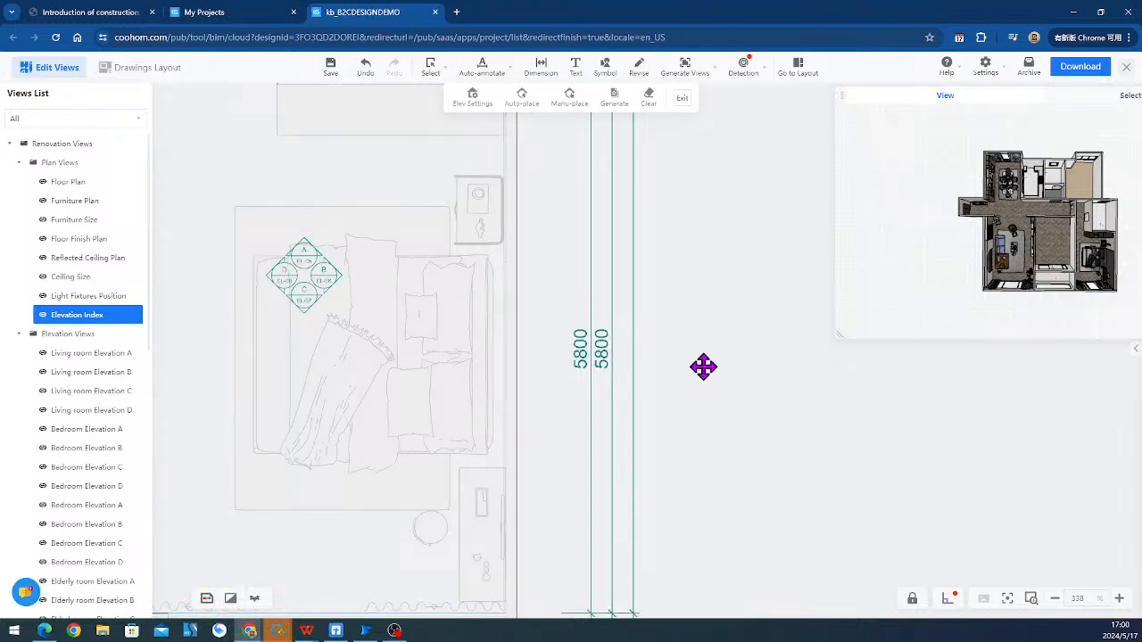
scroll(542, 222, "down", 2)
left_click_drag(755, 247, 687, 261)
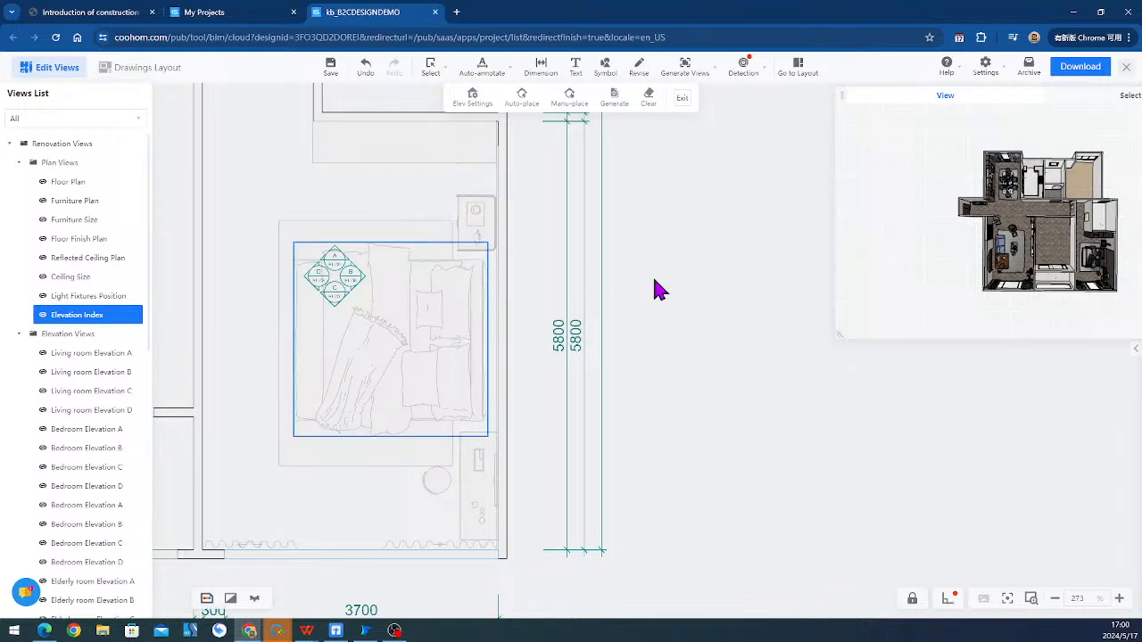
- Select the bedroom's elevation symbol B and shorten its scope box so it ends at the wall shared with the adjoining bathroom
left_click(355, 285)
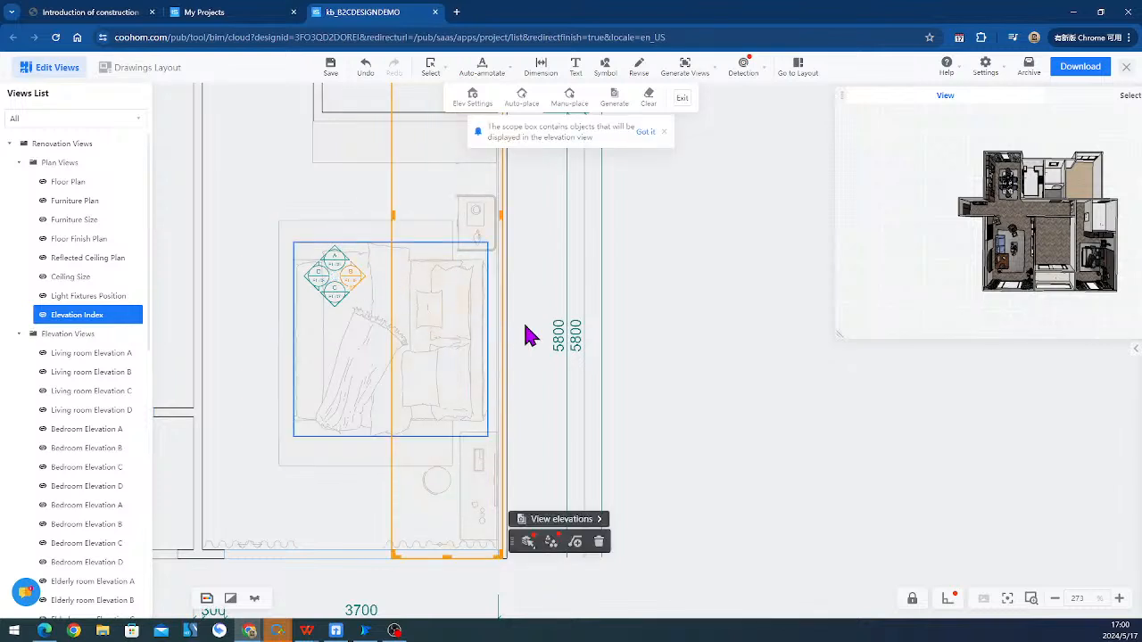
scroll(527, 335, "down", 4)
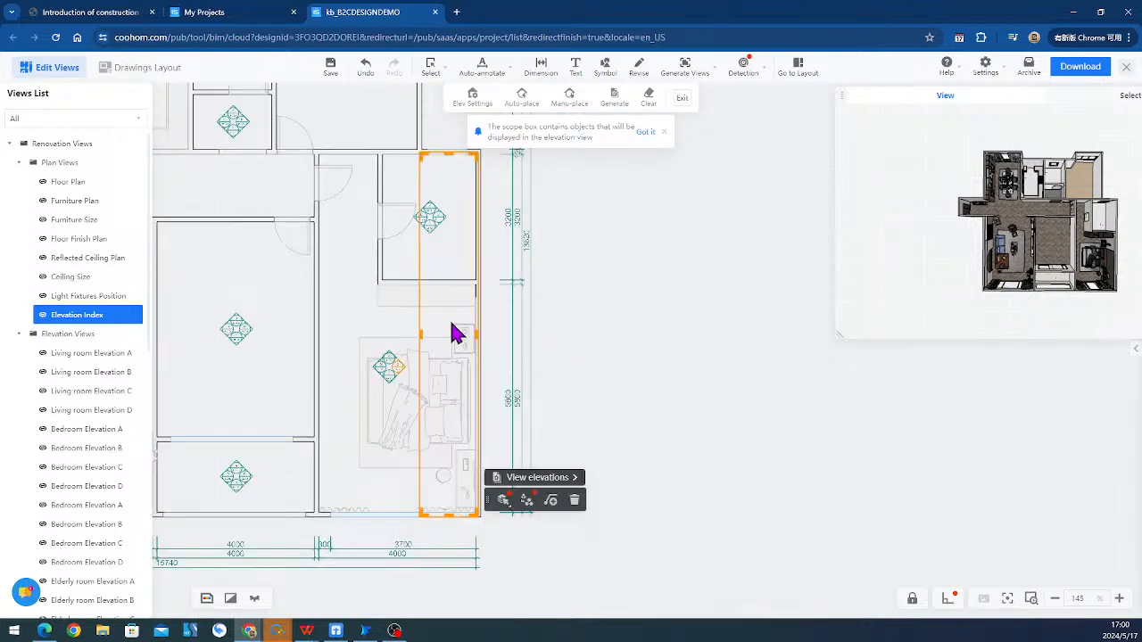
left_click_drag(456, 253, 462, 295)
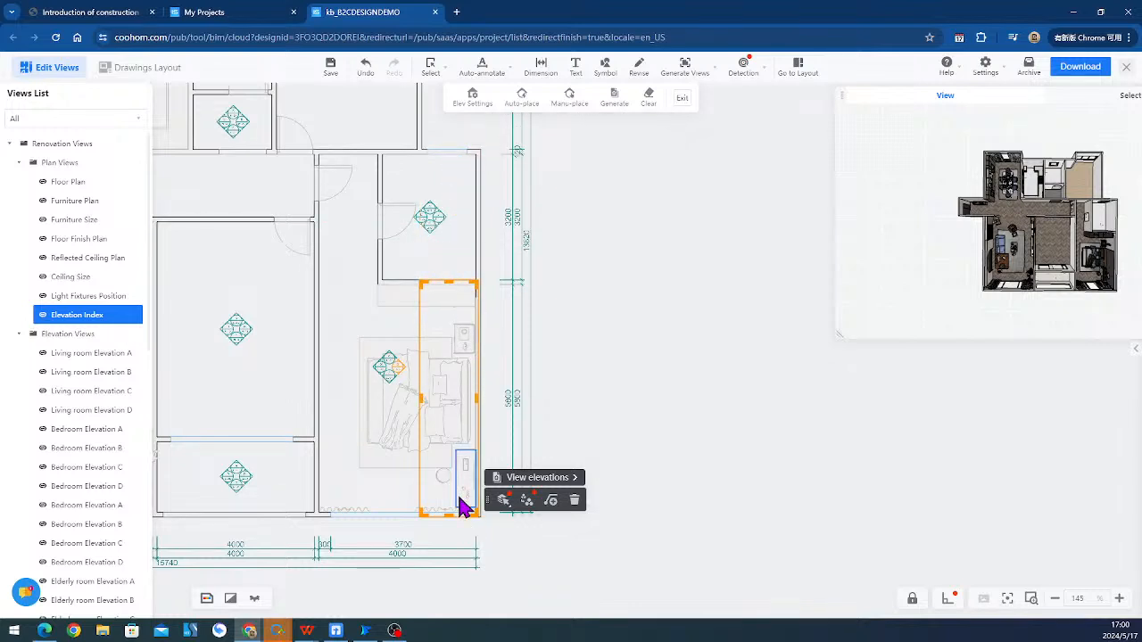
- Extend bedroom elevation B's scope box into the room past the whole bed and rug, and open the resulting elevation
left_click_drag(415, 403, 357, 400)
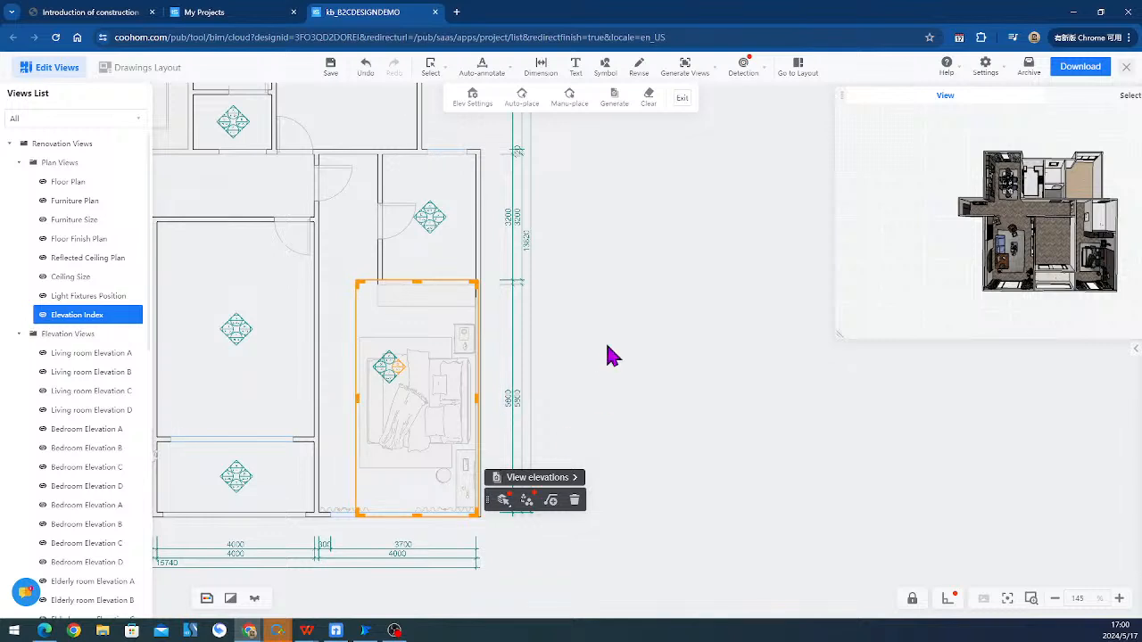
left_click(557, 479)
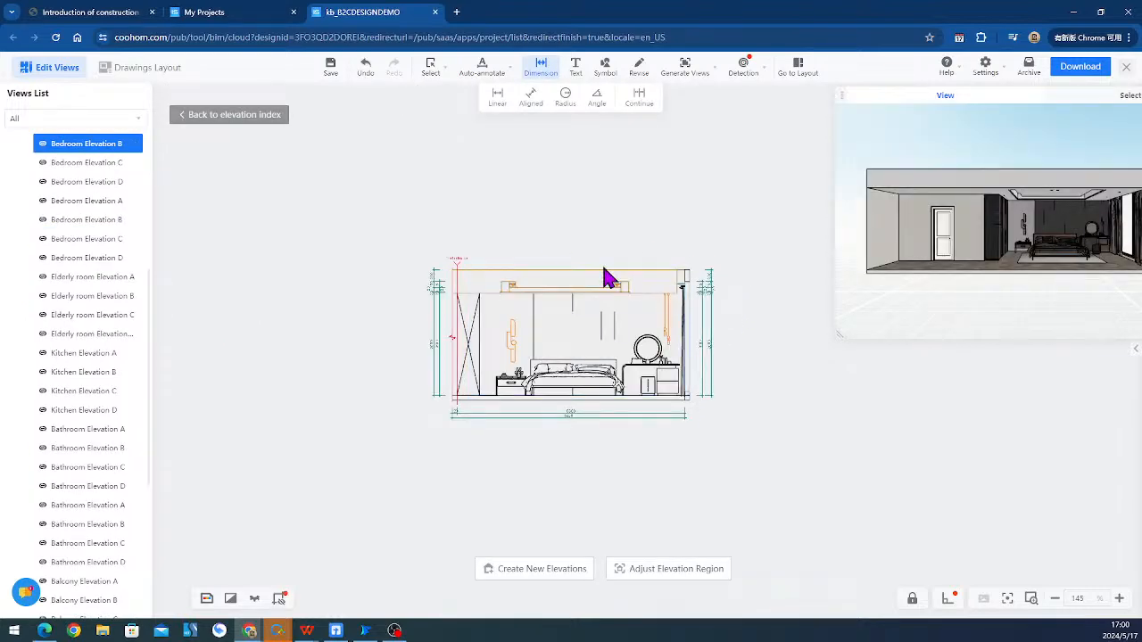
scroll(657, 417, "up", 3)
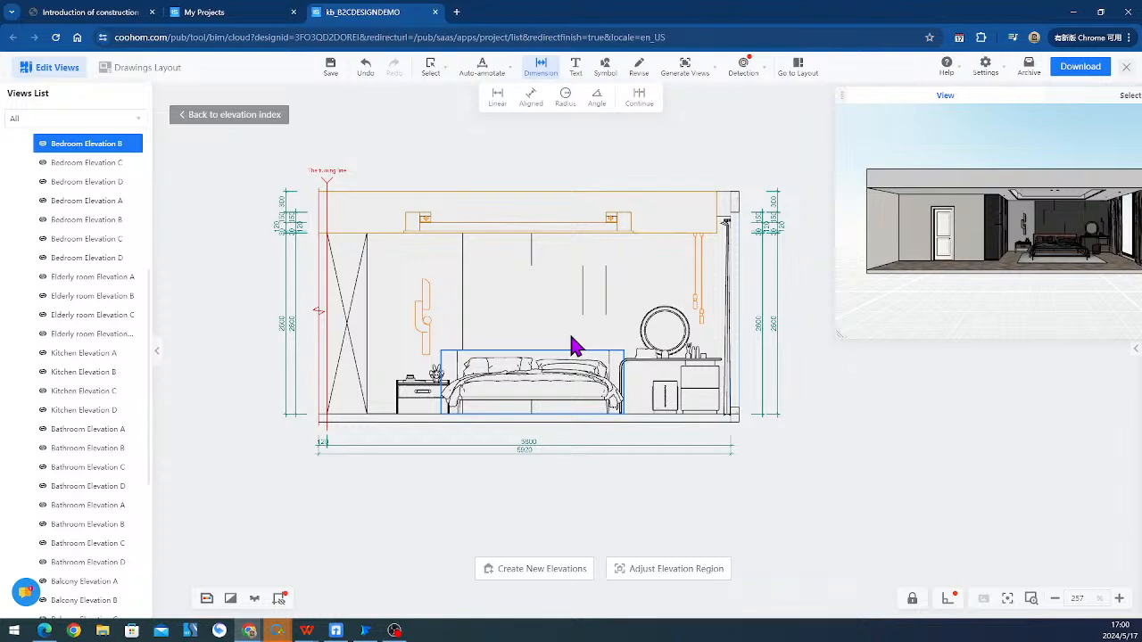
- Inspect the wardrobe, wall lamp and dressing table in the bedroom elevation, reducing the 3D preview to reveal the side panel
left_click(353, 324)
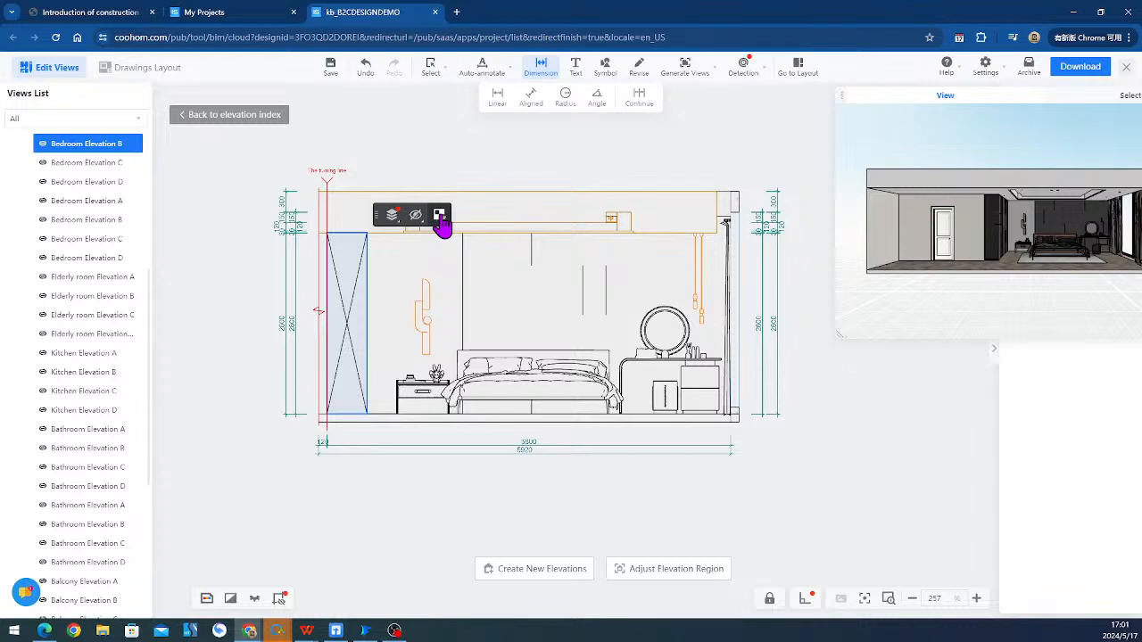
mouse_move(841, 328)
left_mouse_down()
mouse_move(877, 196)
mouse_move(813, 292)
left_mouse_up()
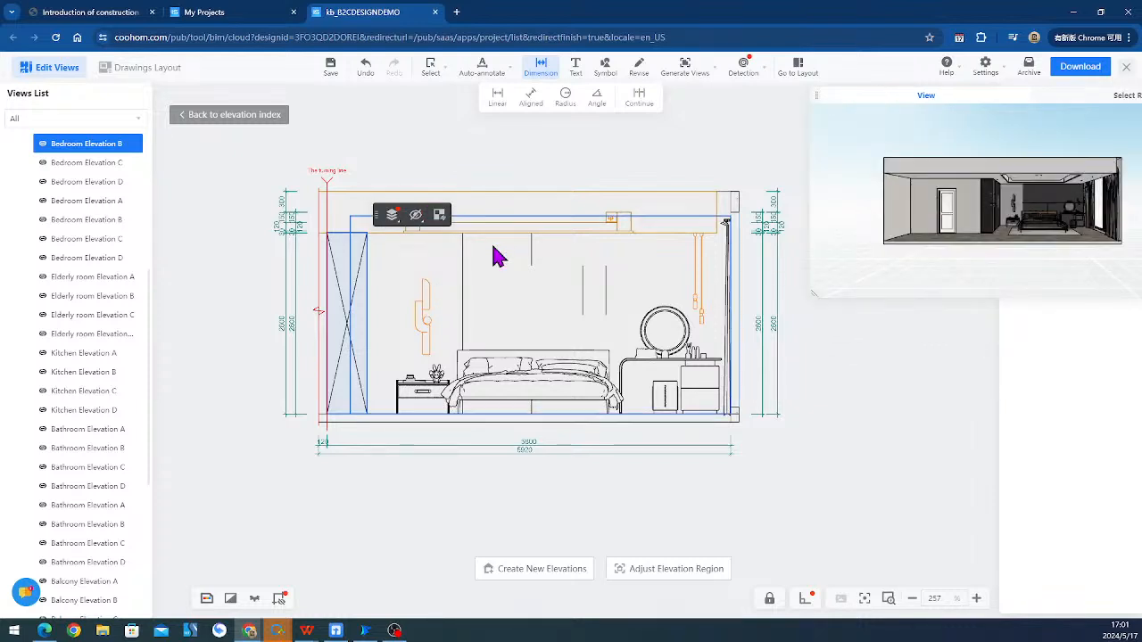
left_click(423, 321)
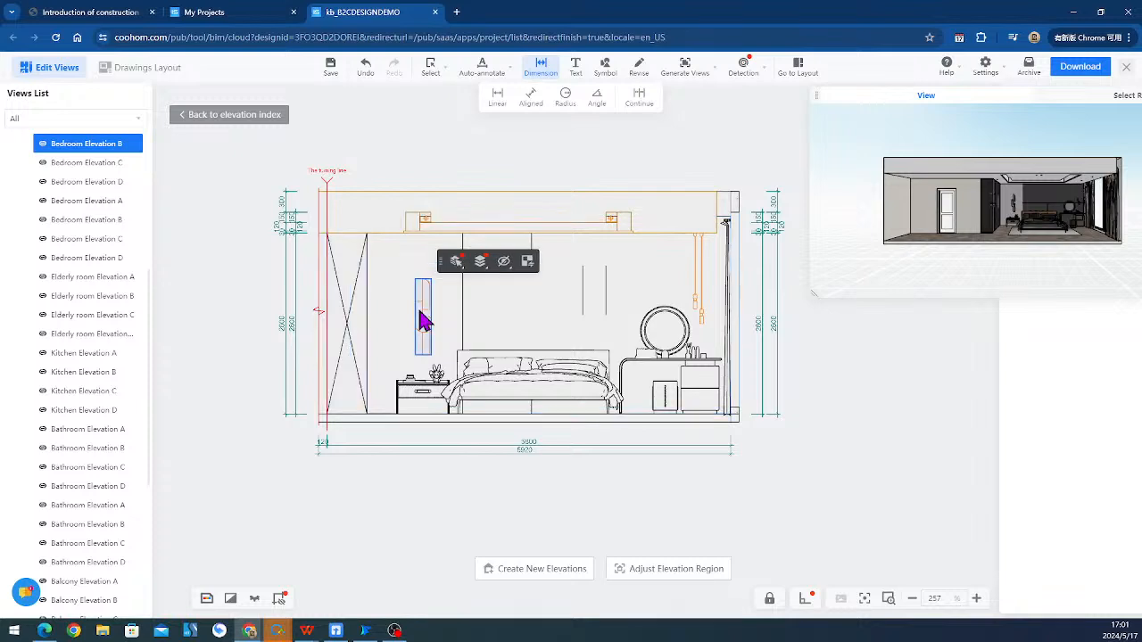
left_click(678, 344)
mouse_move(746, 329)
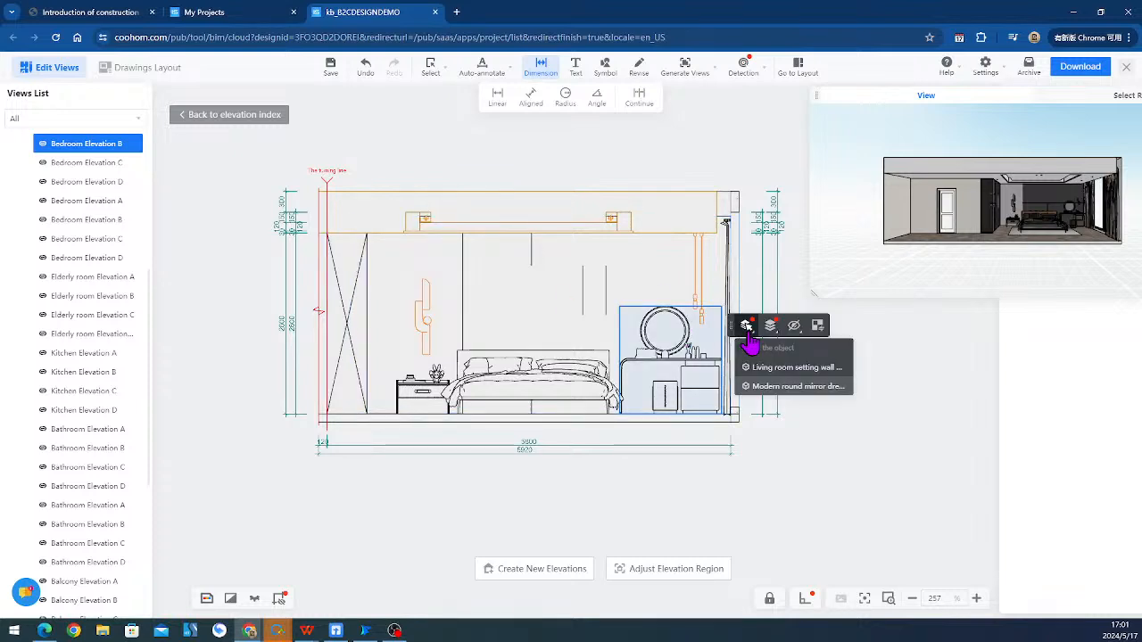
left_click(594, 273)
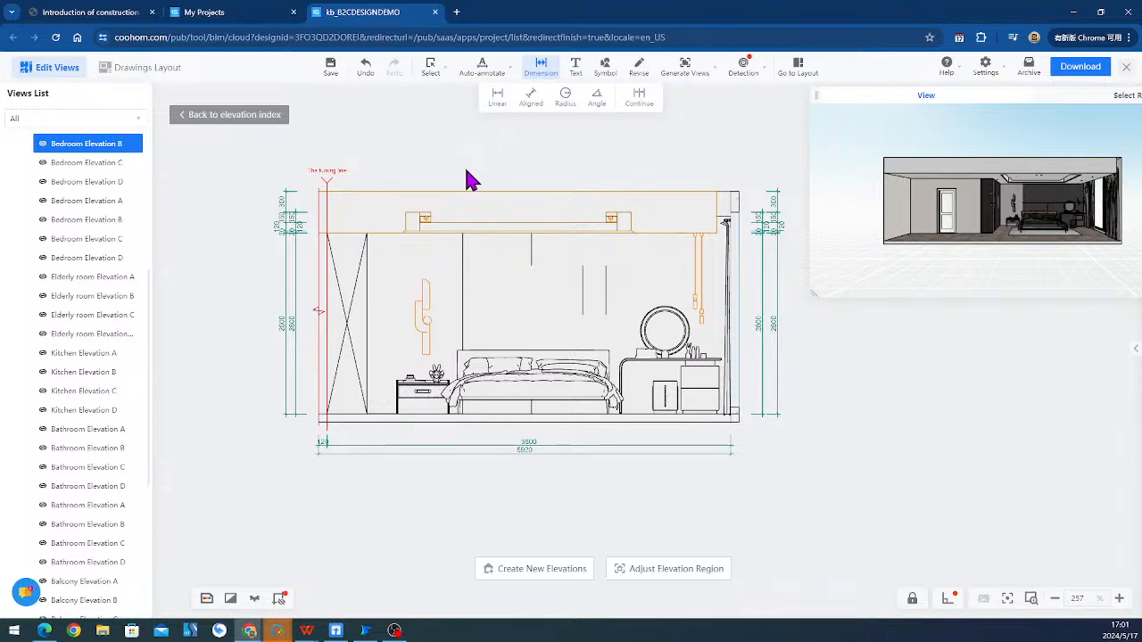
left_click_drag(500, 500, 490, 503)
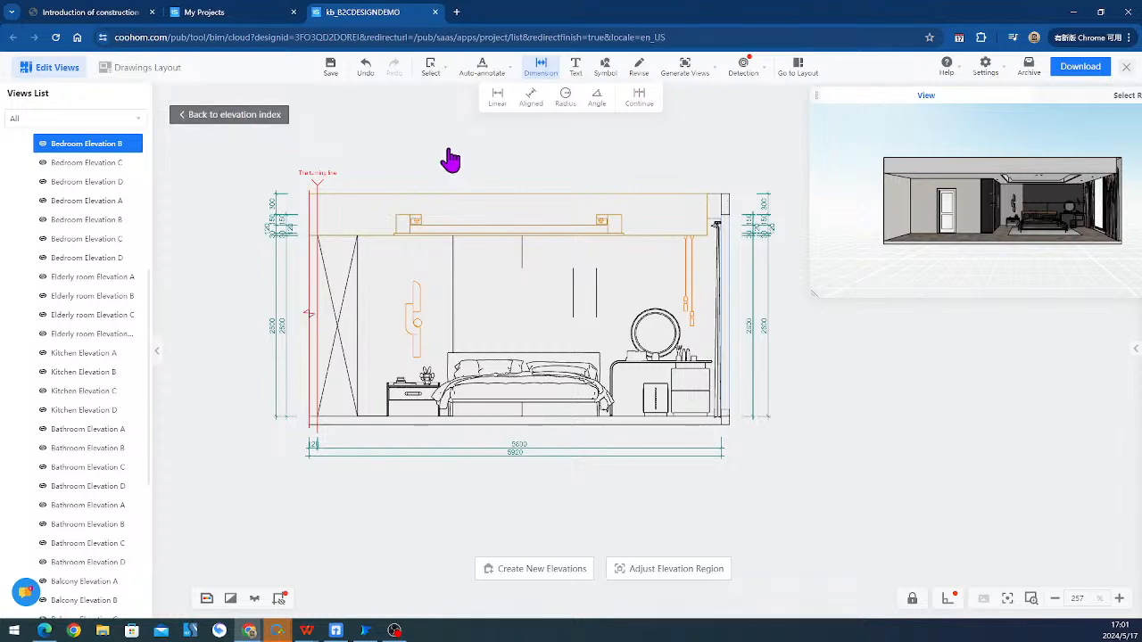
- Shrink the bedroom's elevation B scope box in the Elevation Index to the dressing-table half of the bed wall, and open its elevation
scroll(428, 246, "down", 6)
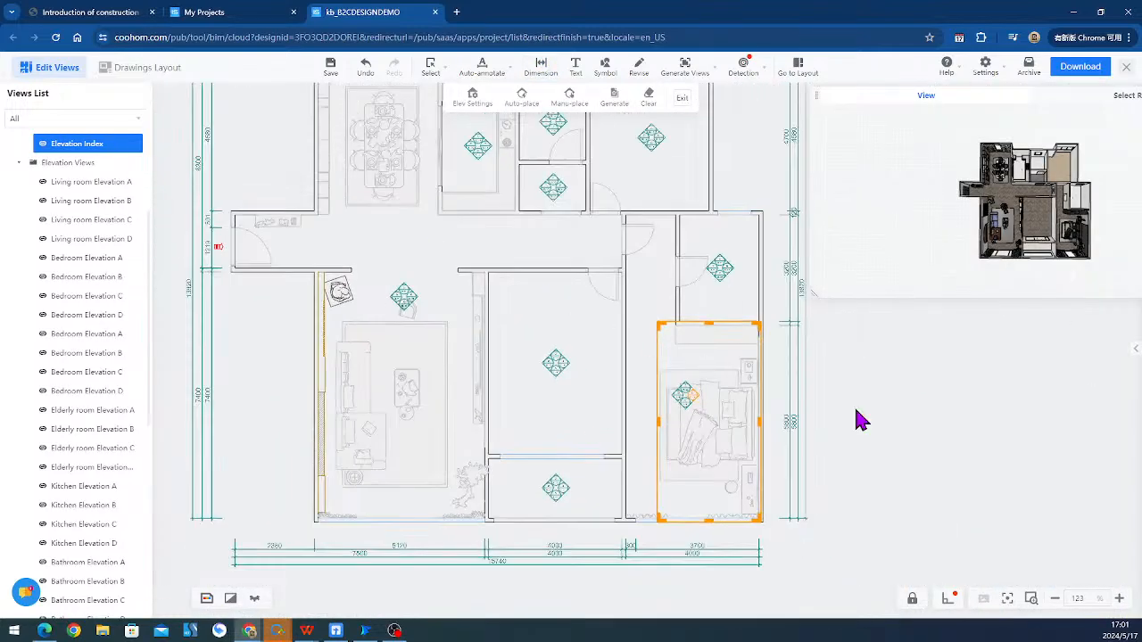
scroll(710, 316, "up", 1)
middle_click_drag(710, 316, 589, 305)
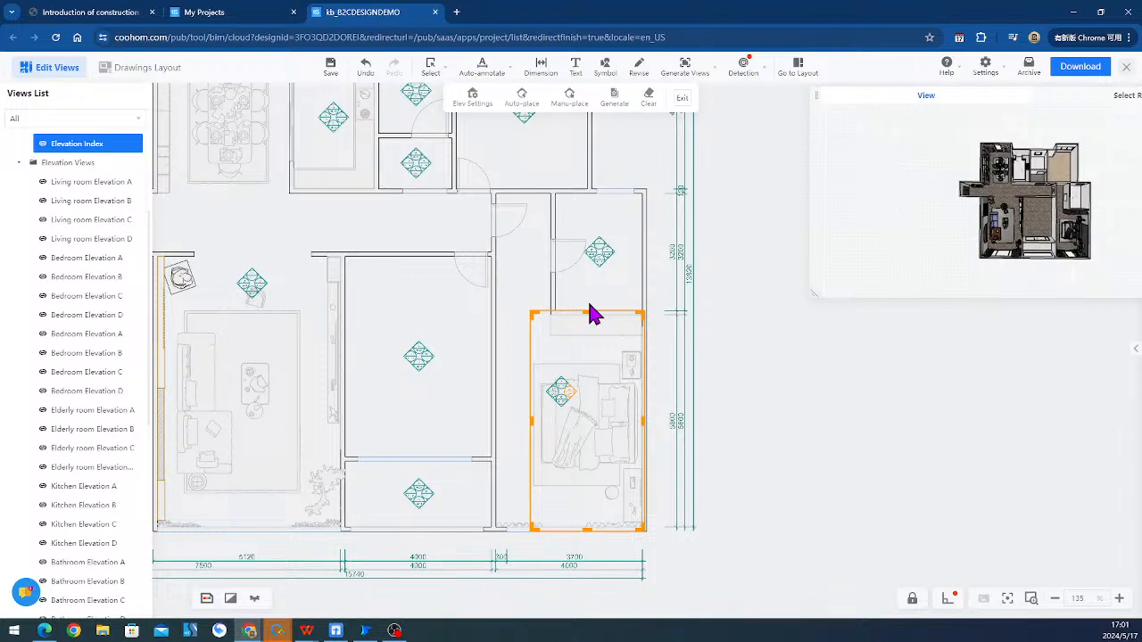
scroll(593, 314, "up", 2)
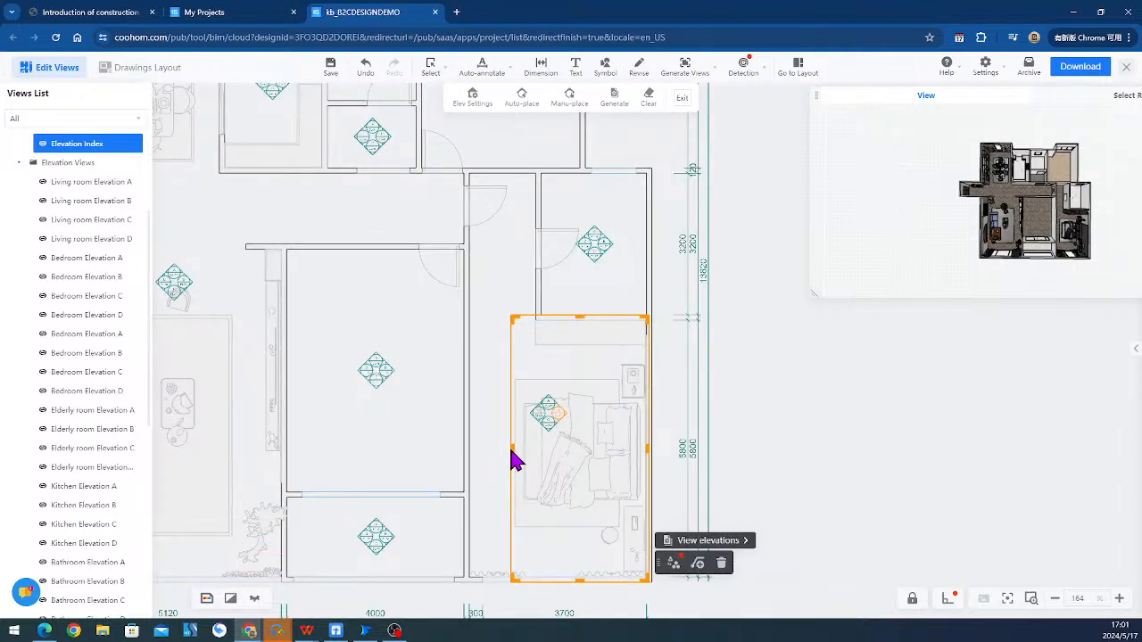
left_click_drag(512, 450, 589, 449)
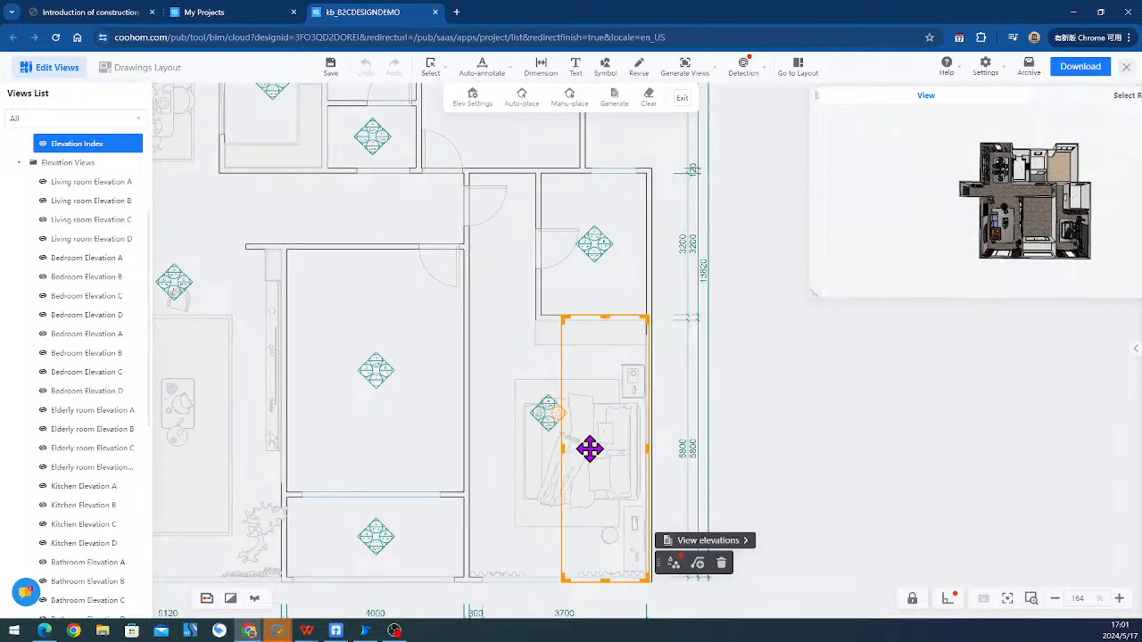
left_click_drag(607, 316, 615, 435)
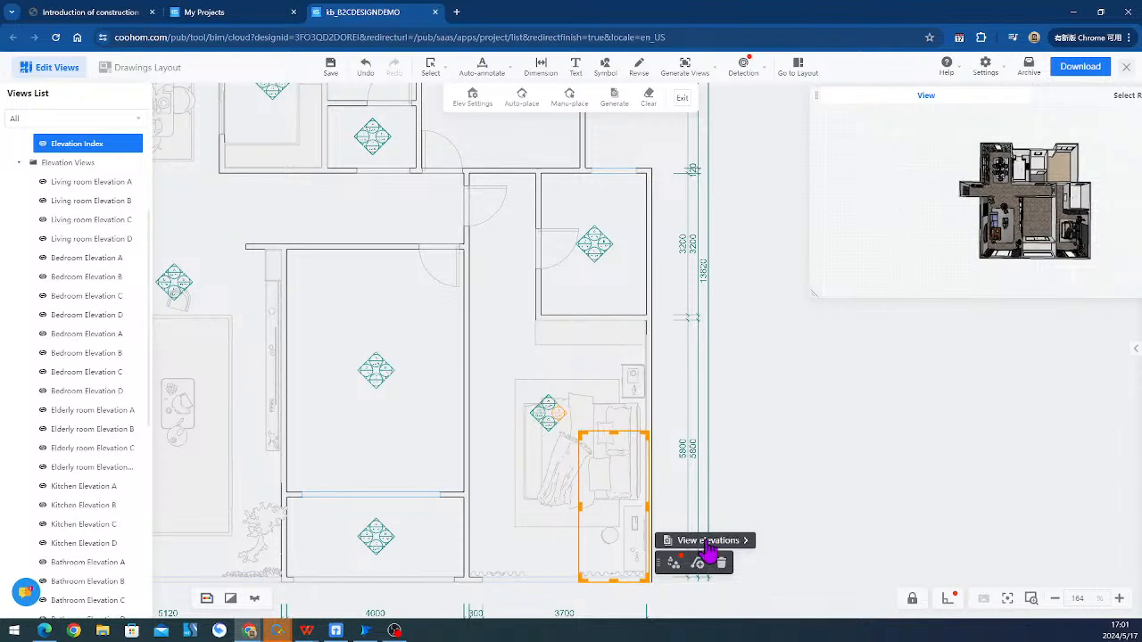
left_click(708, 541)
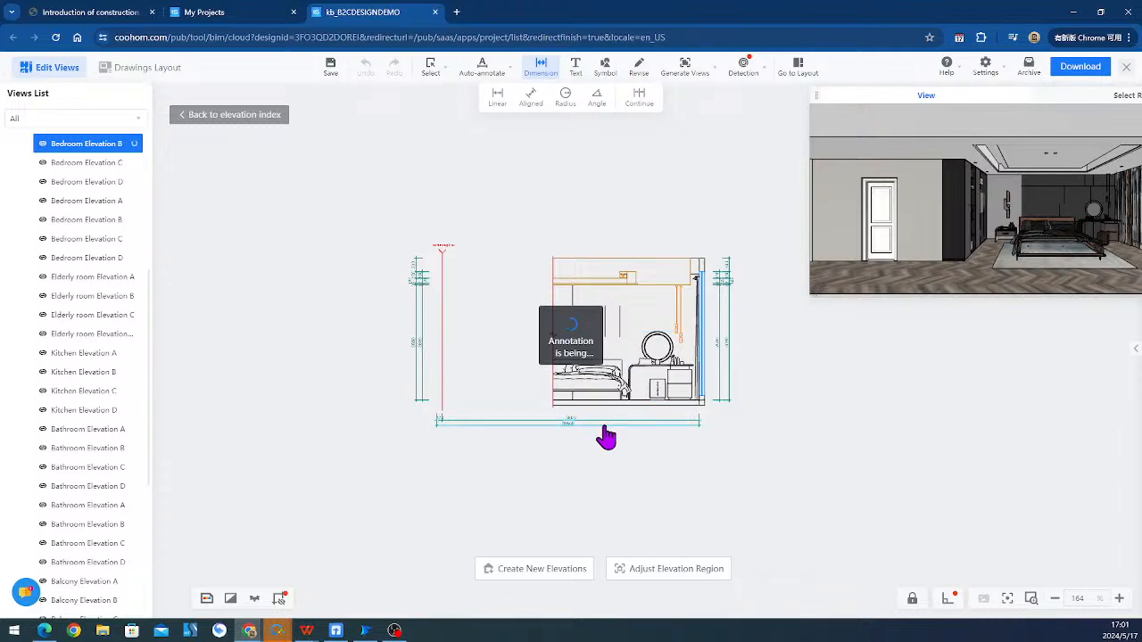
scroll(684, 370, "up", 4)
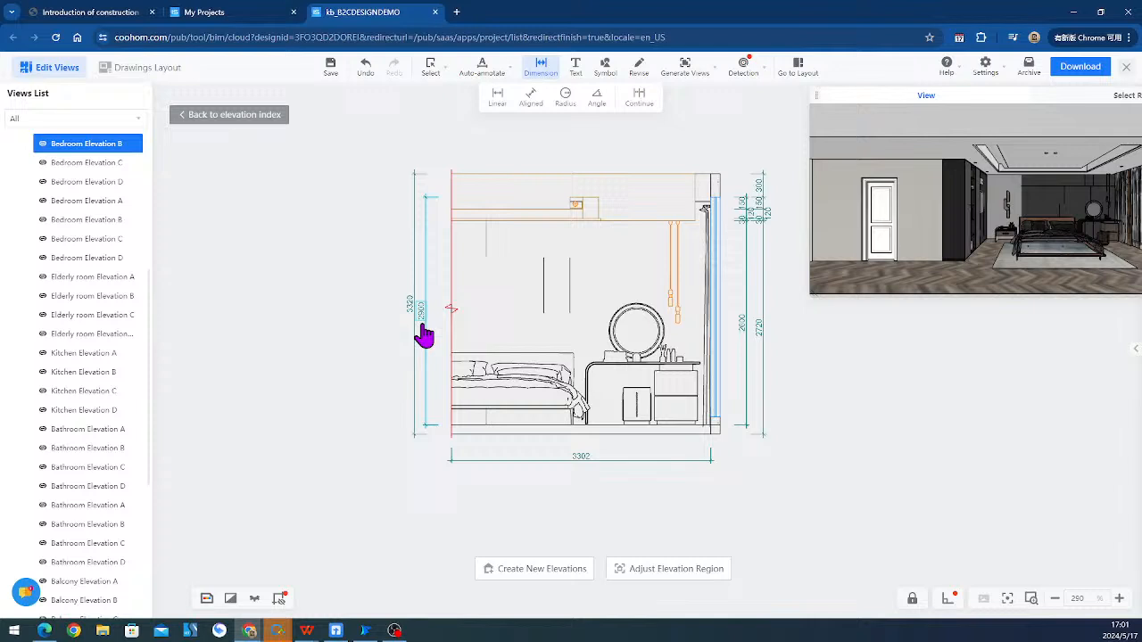
- Examine the cropped elevation's break line and select the cut-off bed to view its replacement drawings beside a smaller 3D preview
left_click(455, 314)
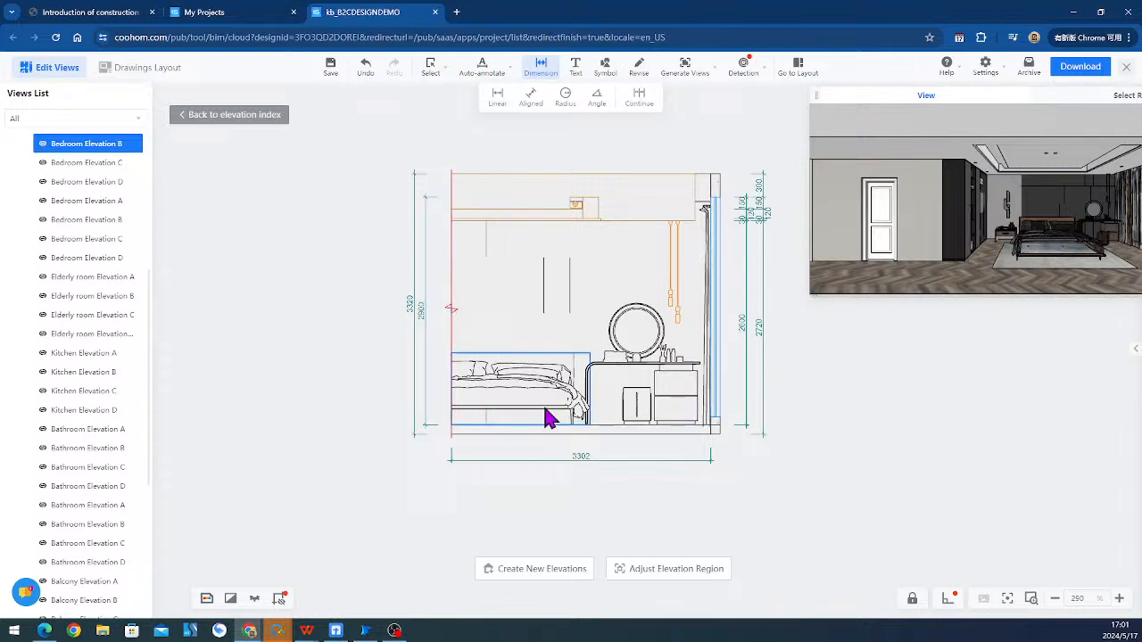
left_click(548, 418)
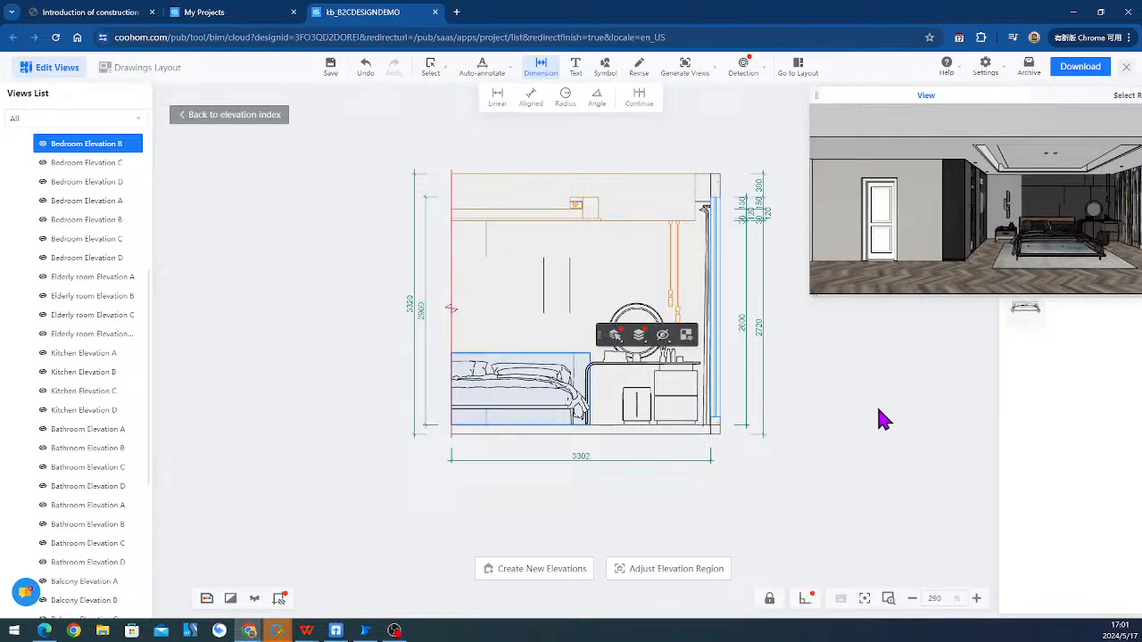
left_click_drag(811, 292, 838, 205)
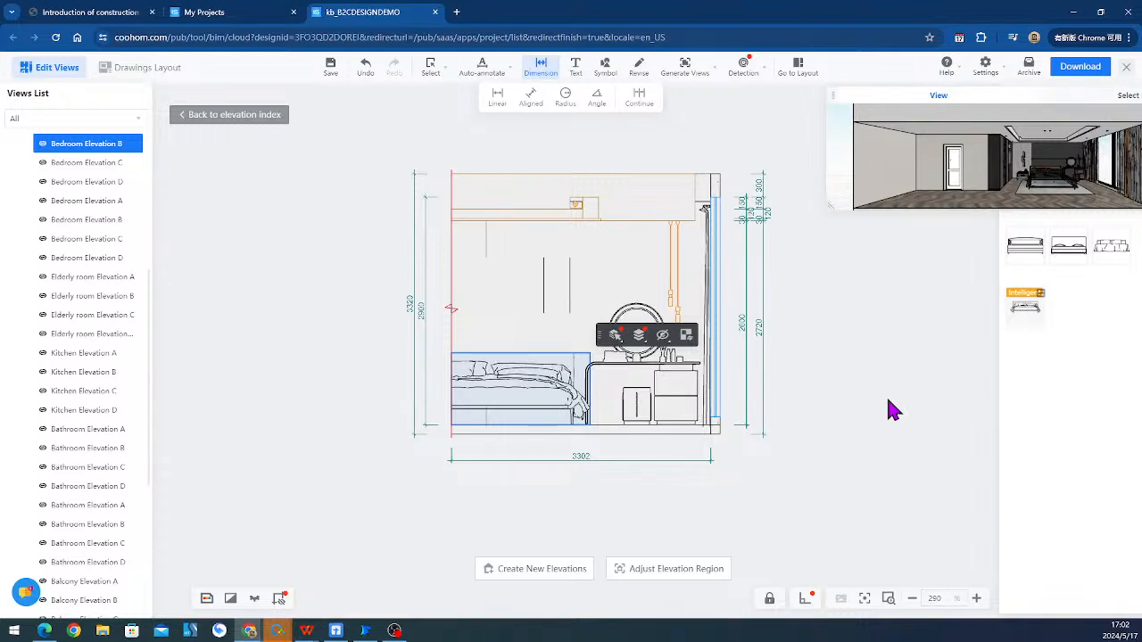
left_click(550, 437)
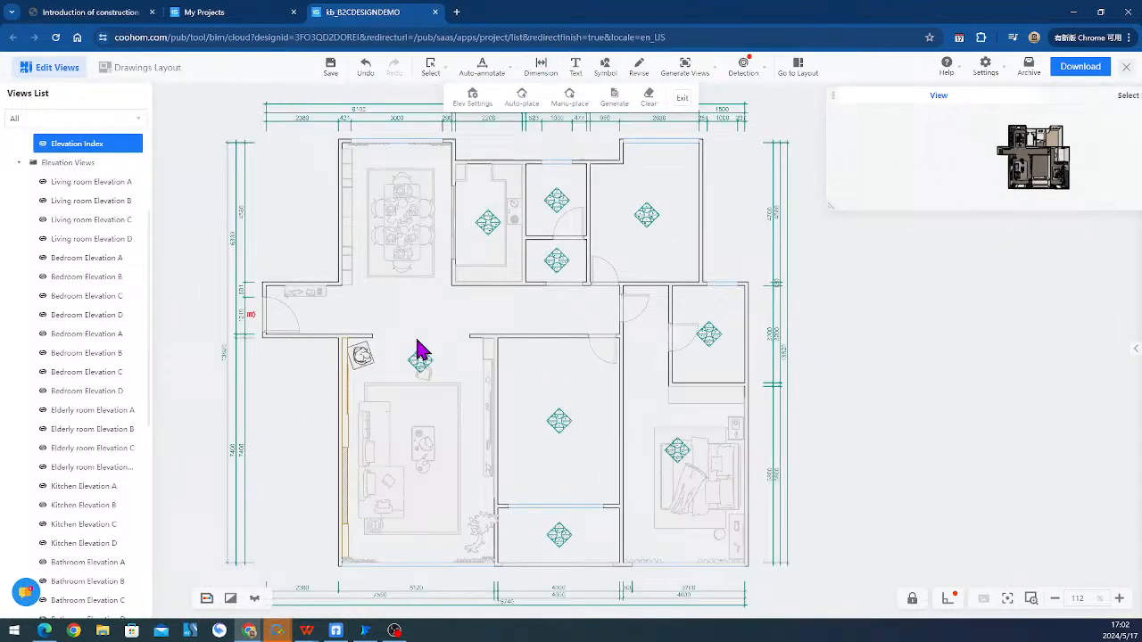
- Manually place a single elevation marker at the dining table facing the cabinet wall in the Elevation Index, and open its elevation
scroll(419, 352, "up", 5)
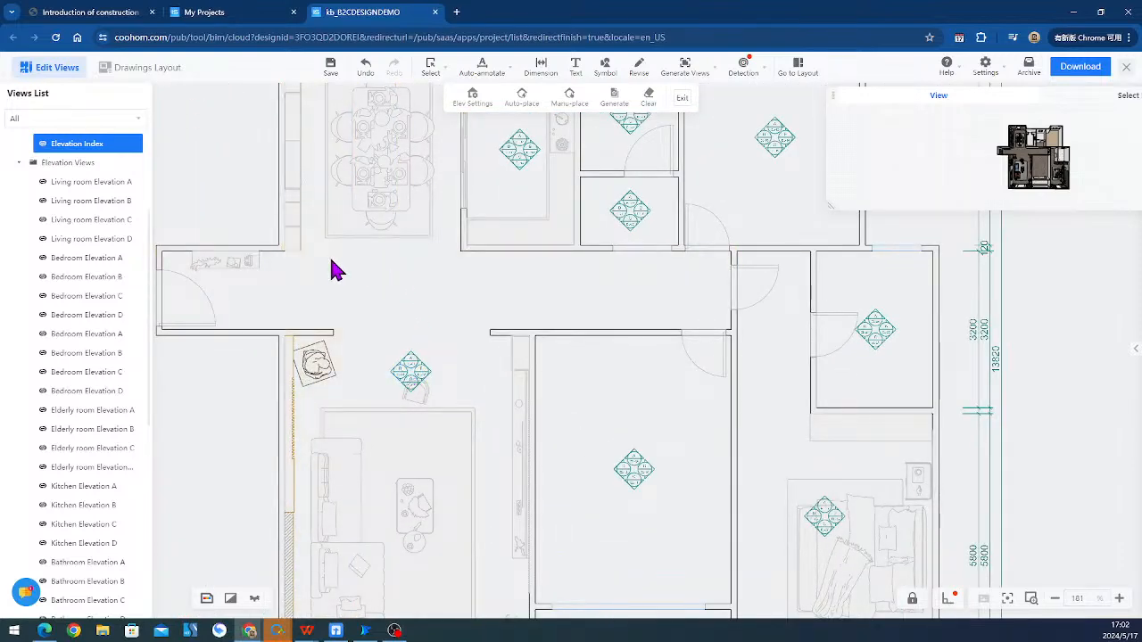
scroll(348, 269, "down", 5)
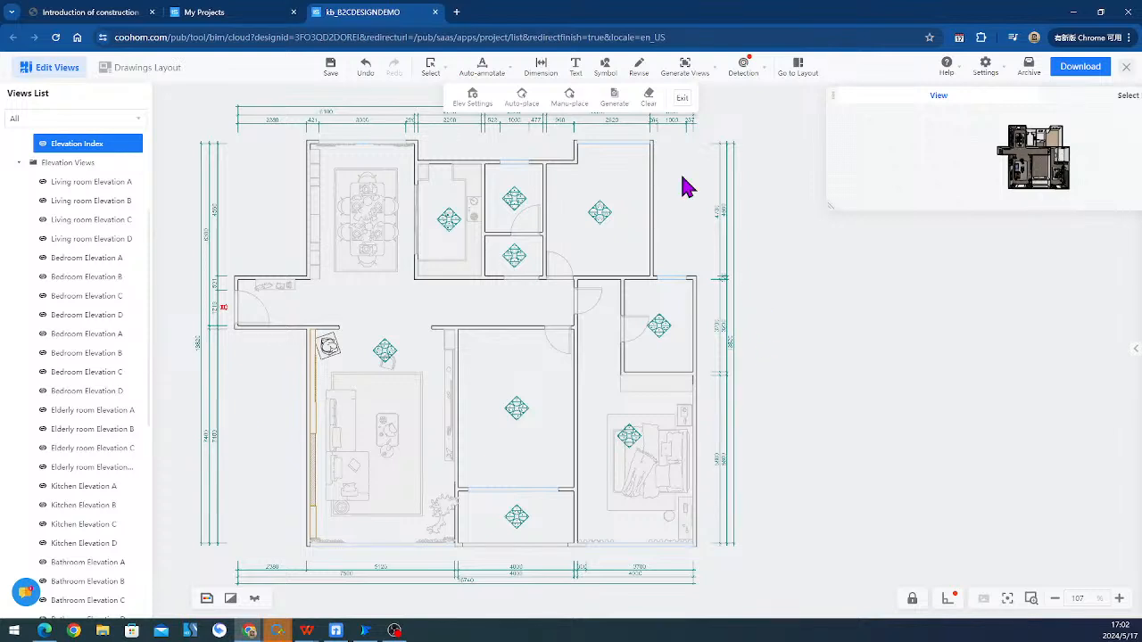
left_click(683, 71)
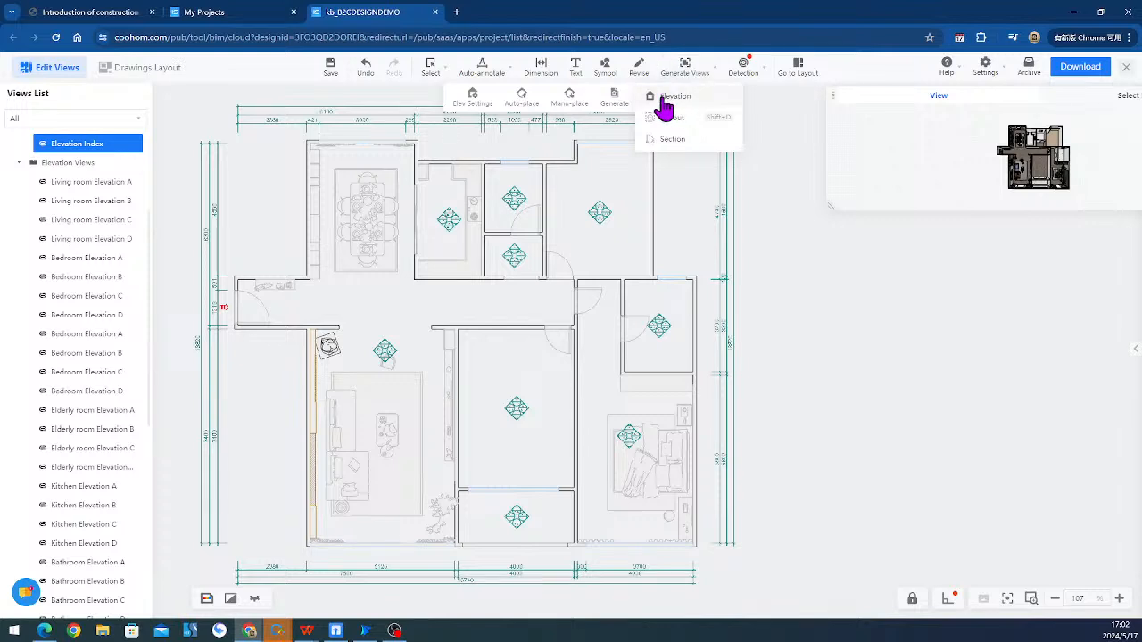
left_click(567, 98)
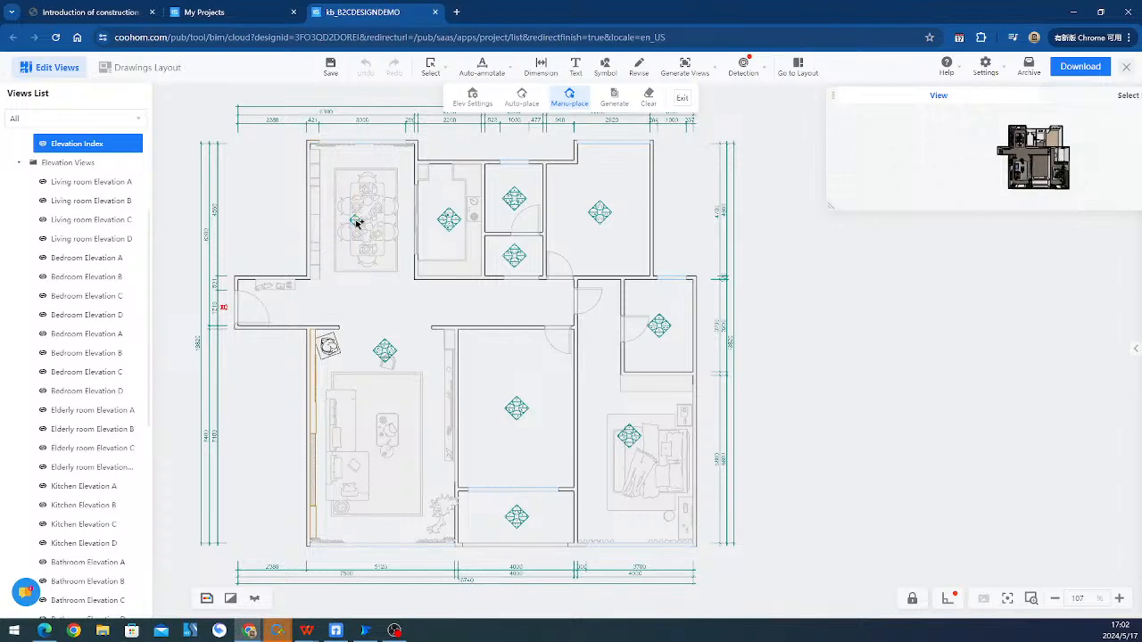
scroll(356, 223, "up", 5)
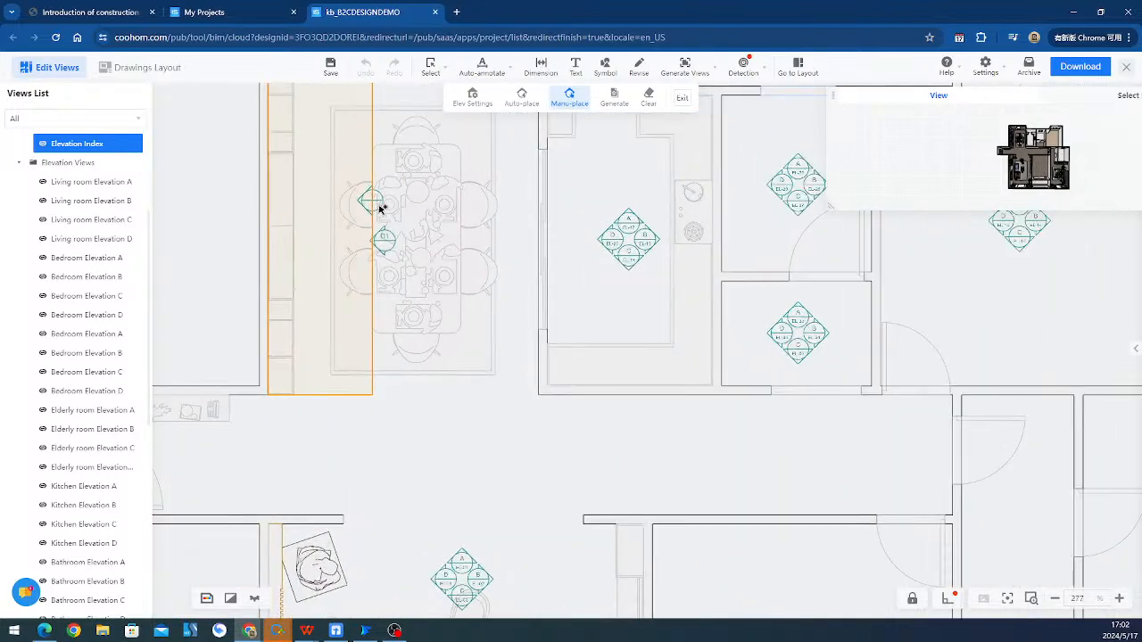
left_click(379, 208)
scroll(392, 258, "up", 3)
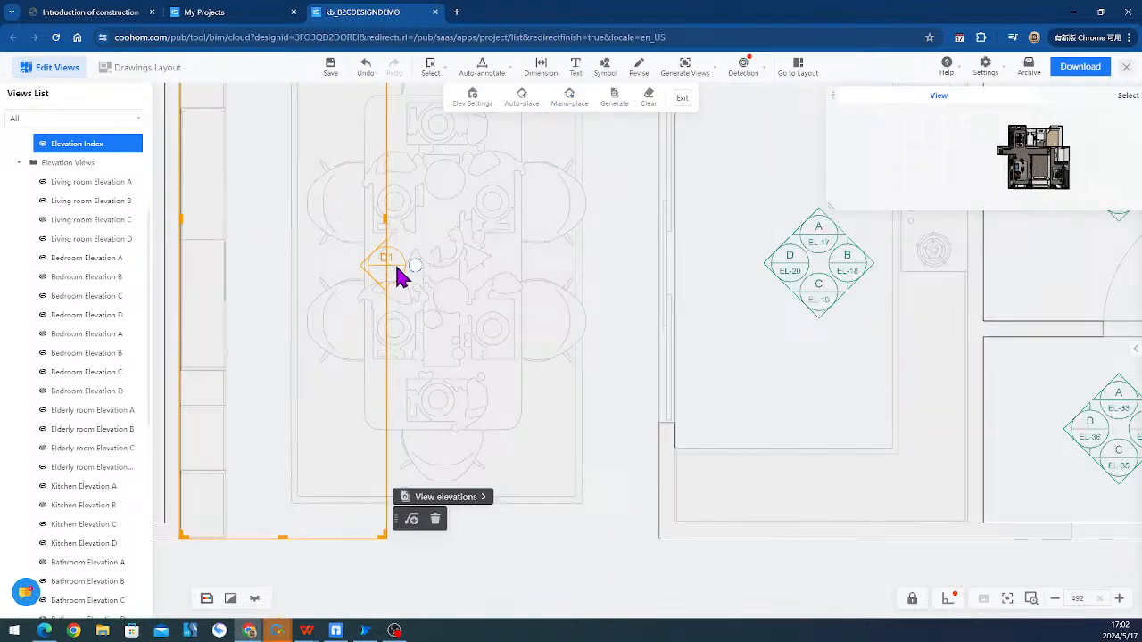
scroll(286, 420, "down", 2)
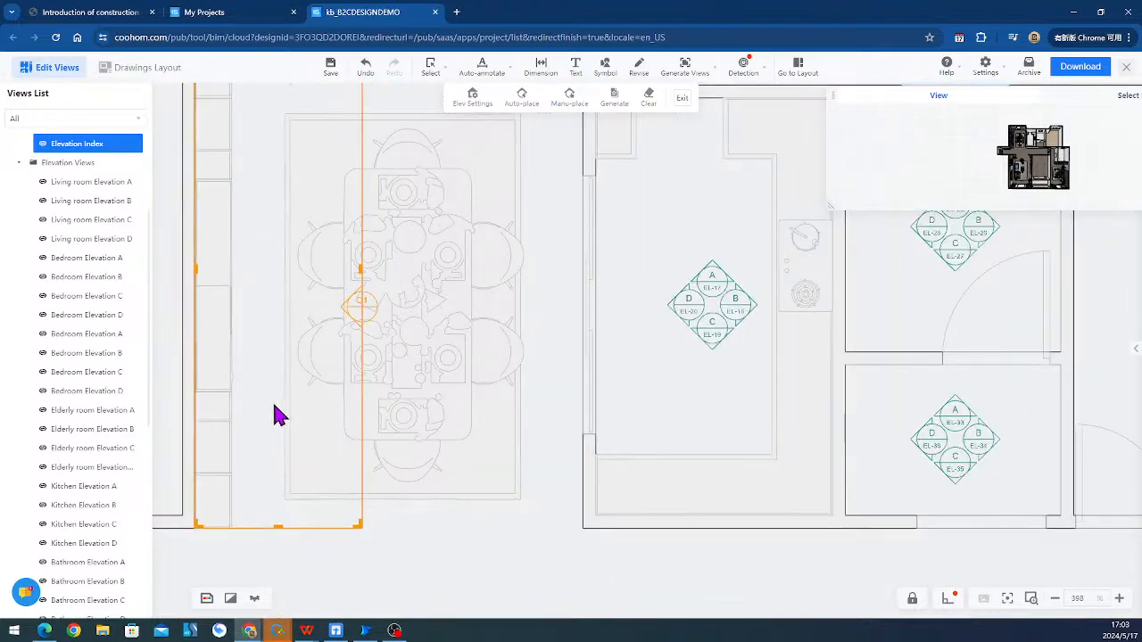
scroll(275, 406, "down", 4)
left_click_drag(189, 245, 211, 211)
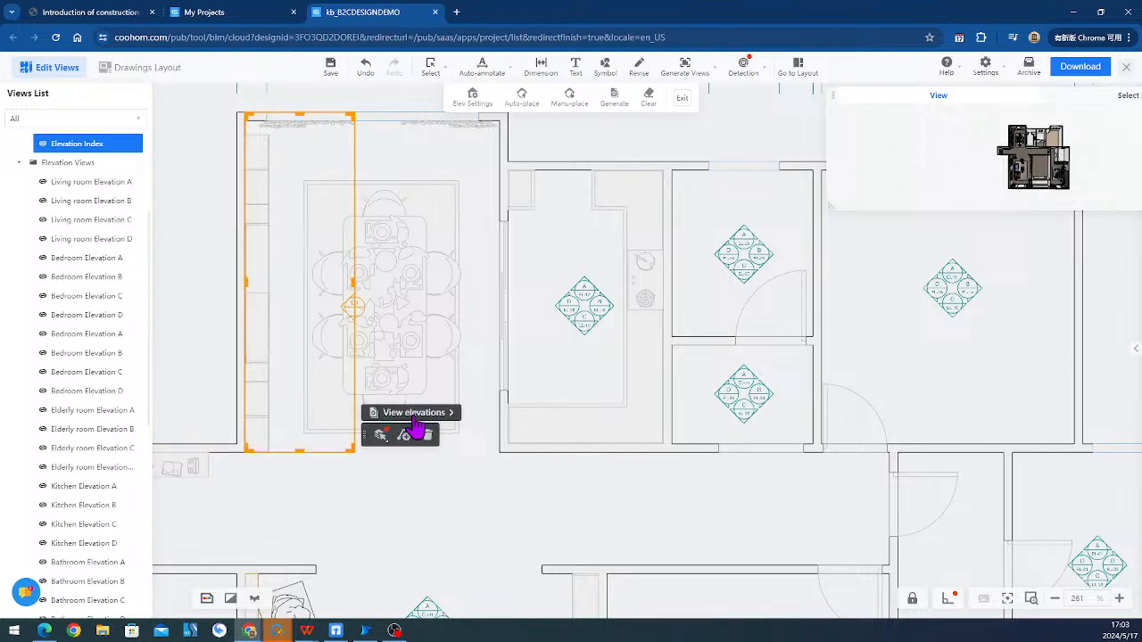
left_click(414, 413)
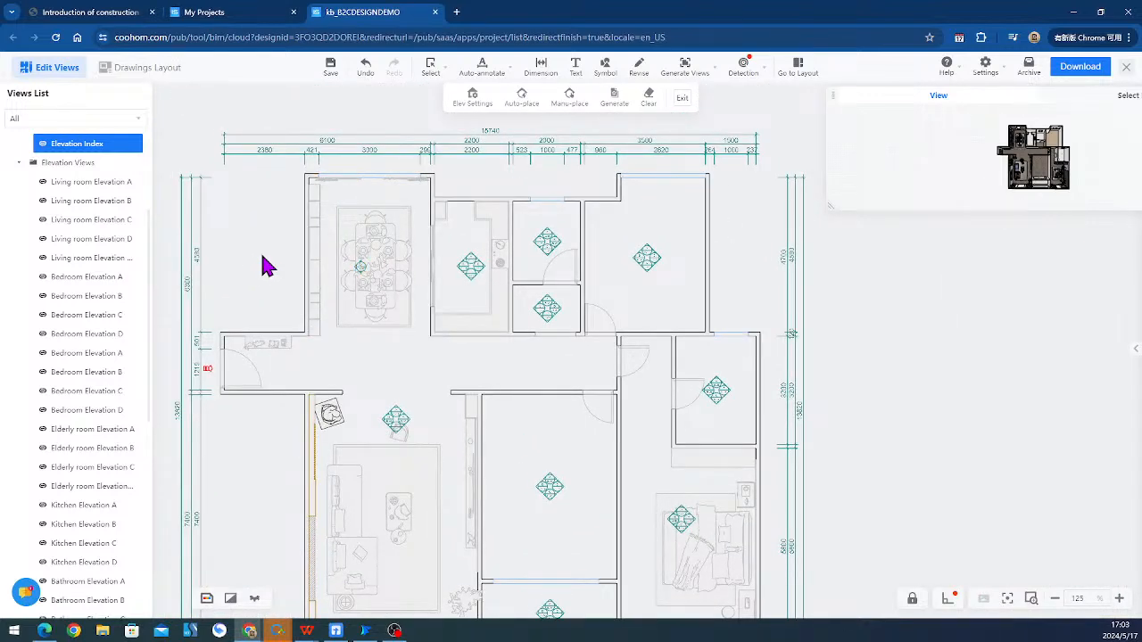
- Manually place another single elevation marker in the entrance hall, facing the console cabinet beside the entrance door
left_click(685, 69)
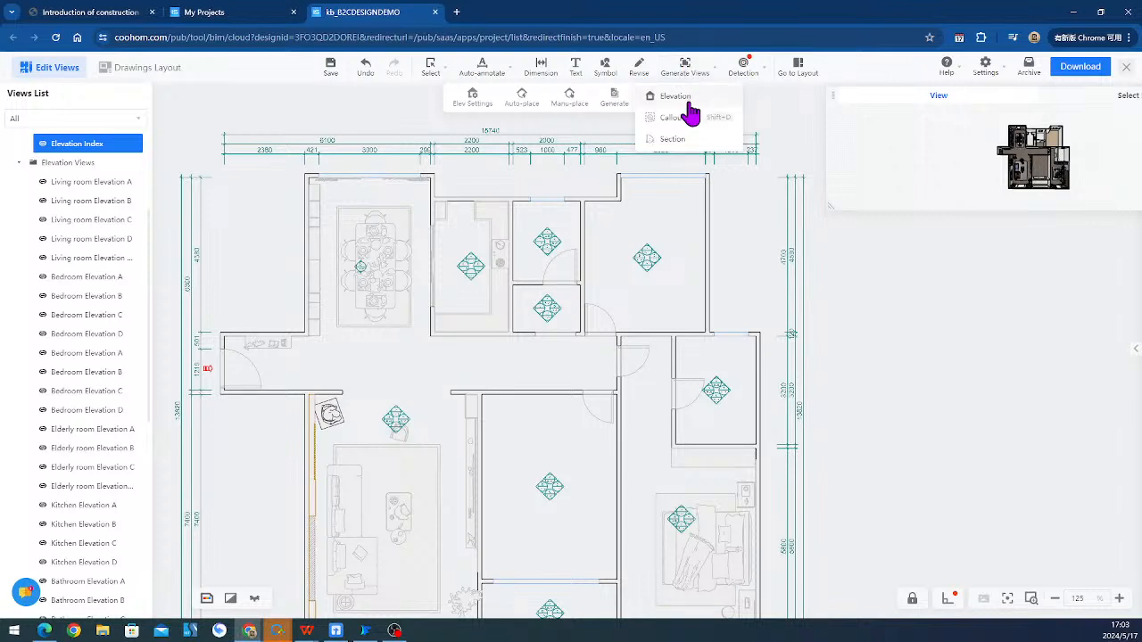
left_click(678, 98)
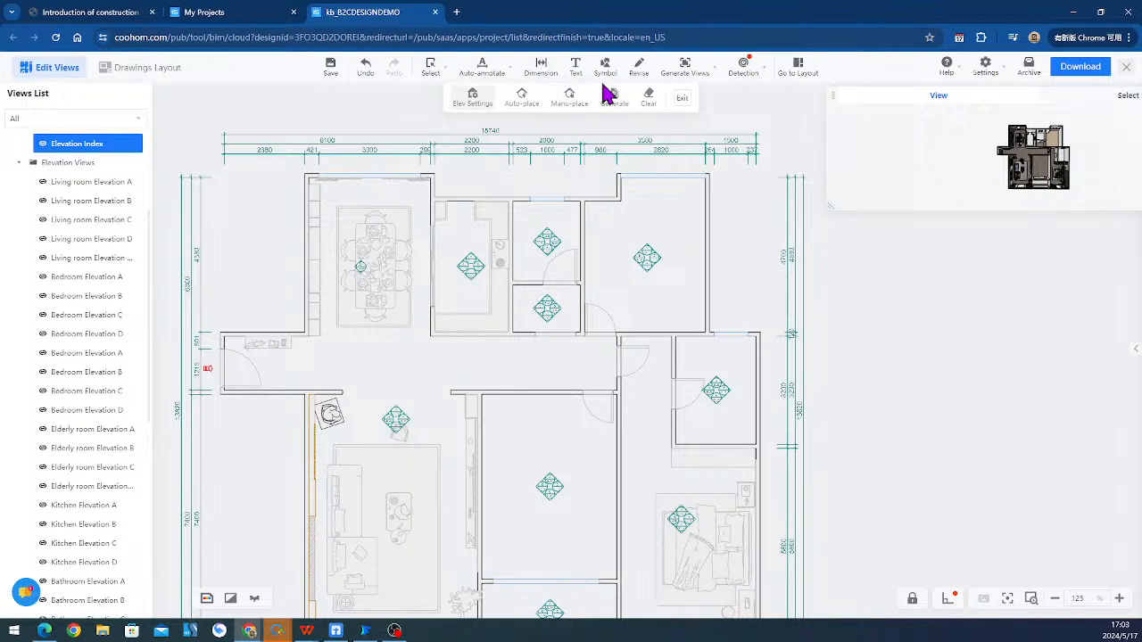
left_click(569, 96)
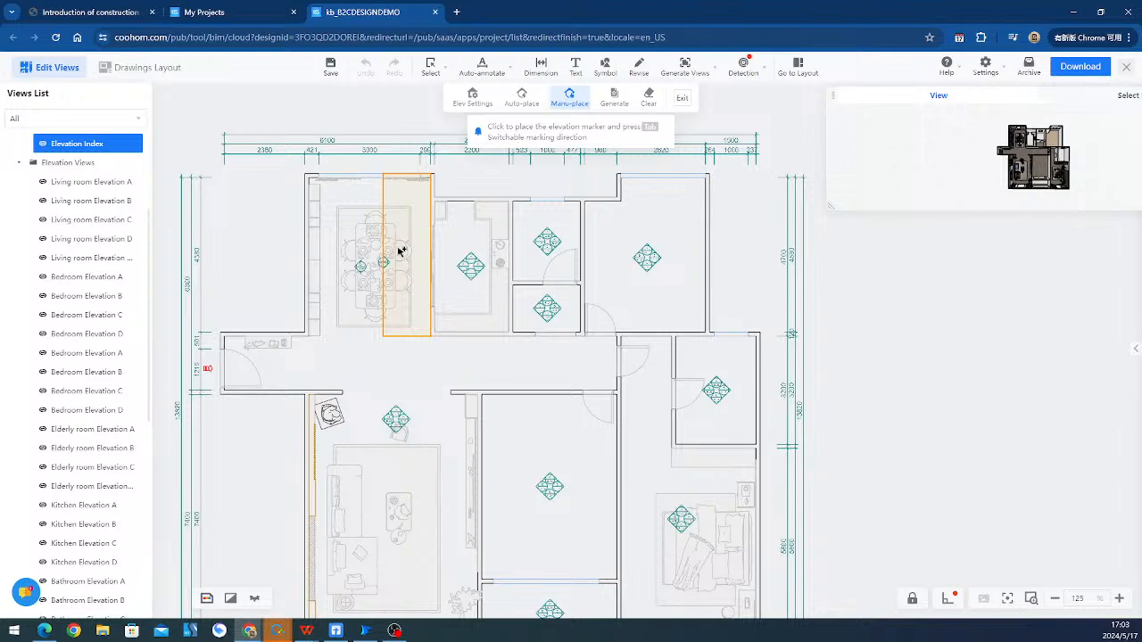
mouse_move(697, 71)
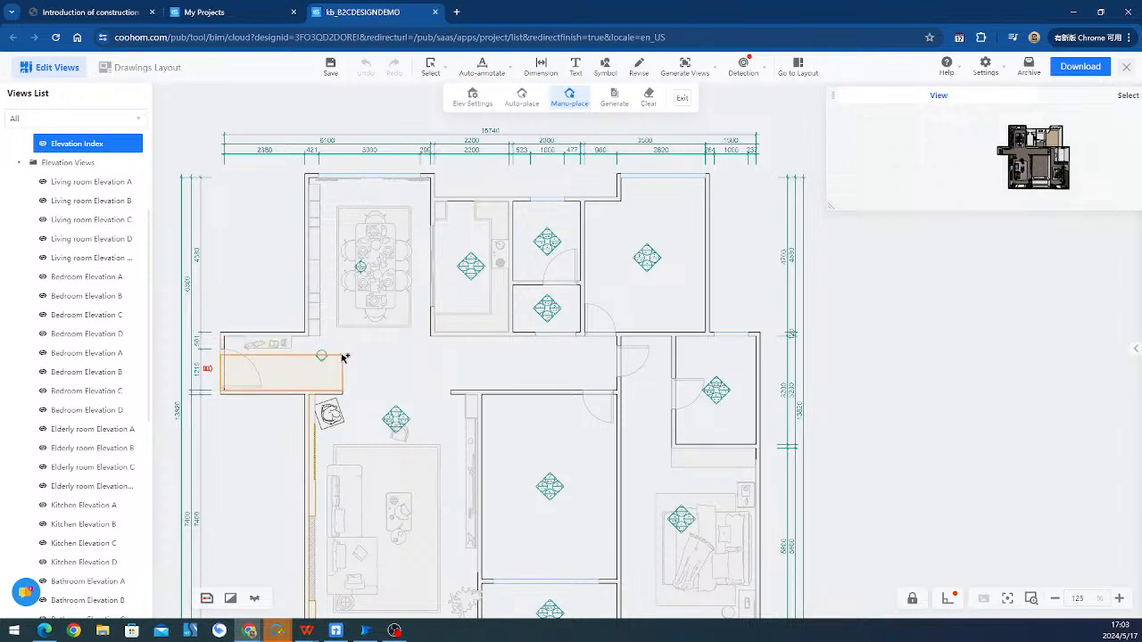
left_click(273, 331)
scroll(277, 378, "up", 1)
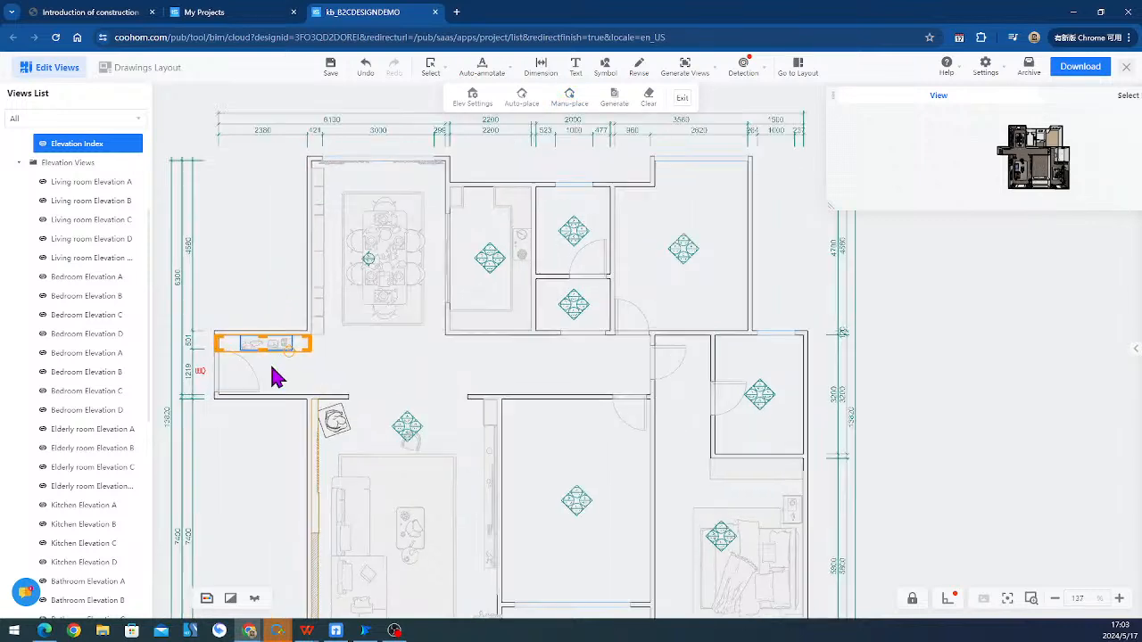
scroll(416, 362, "up", 8)
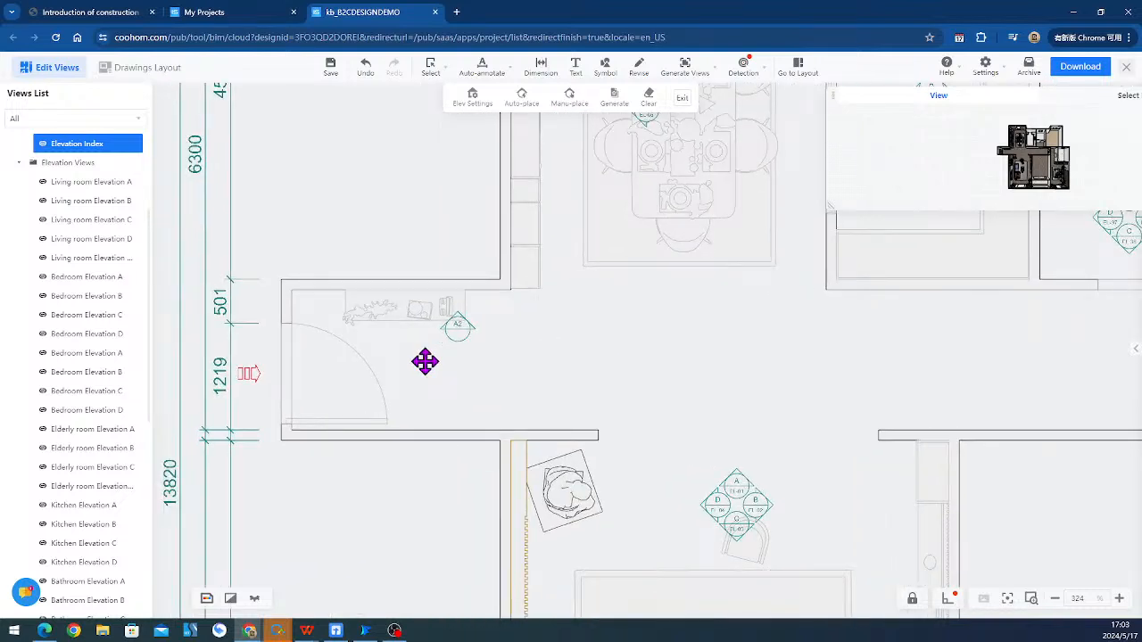
- Resize the entrance hall elevation marker's scope box: pull its end in from the door wall and deepen it past the console cabinet
left_click(470, 333)
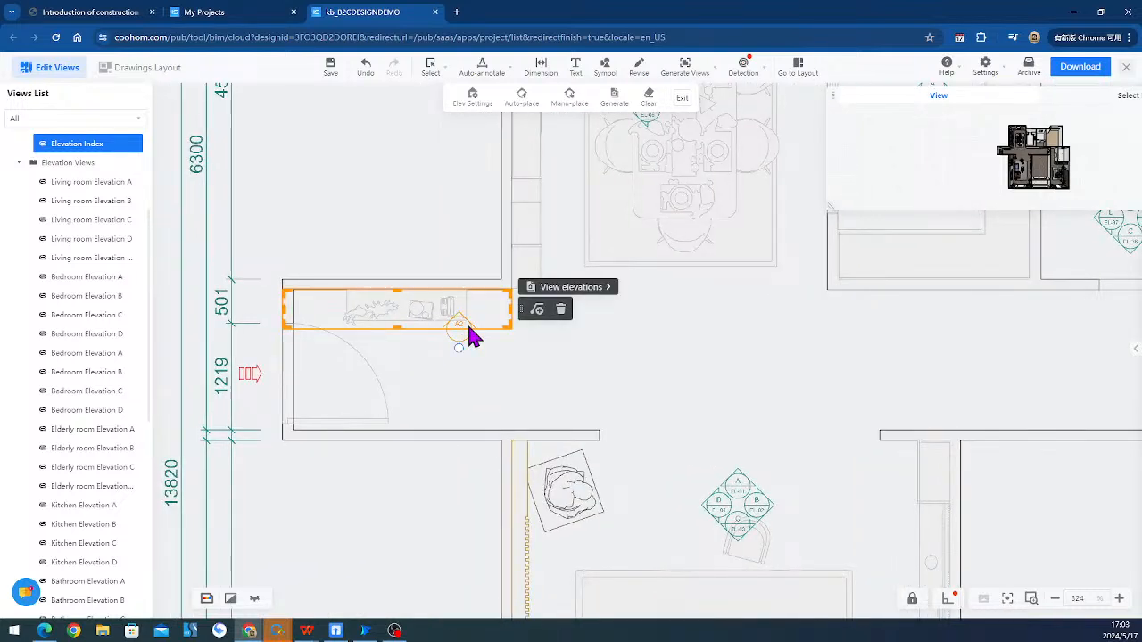
left_click_drag(286, 310, 327, 310)
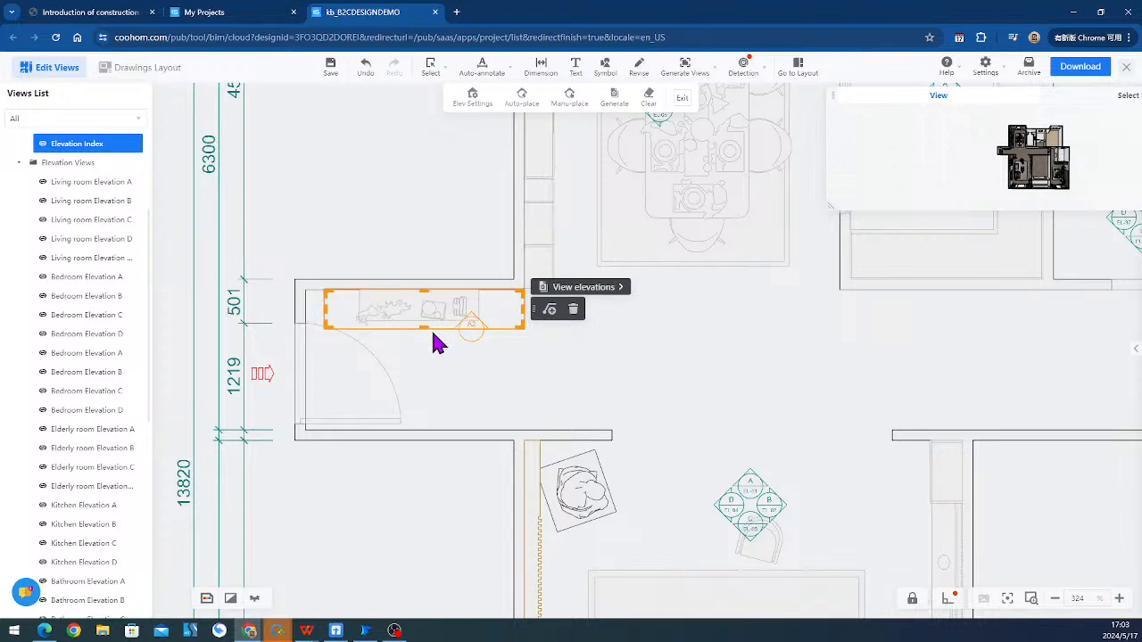
left_click_drag(433, 330, 433, 350)
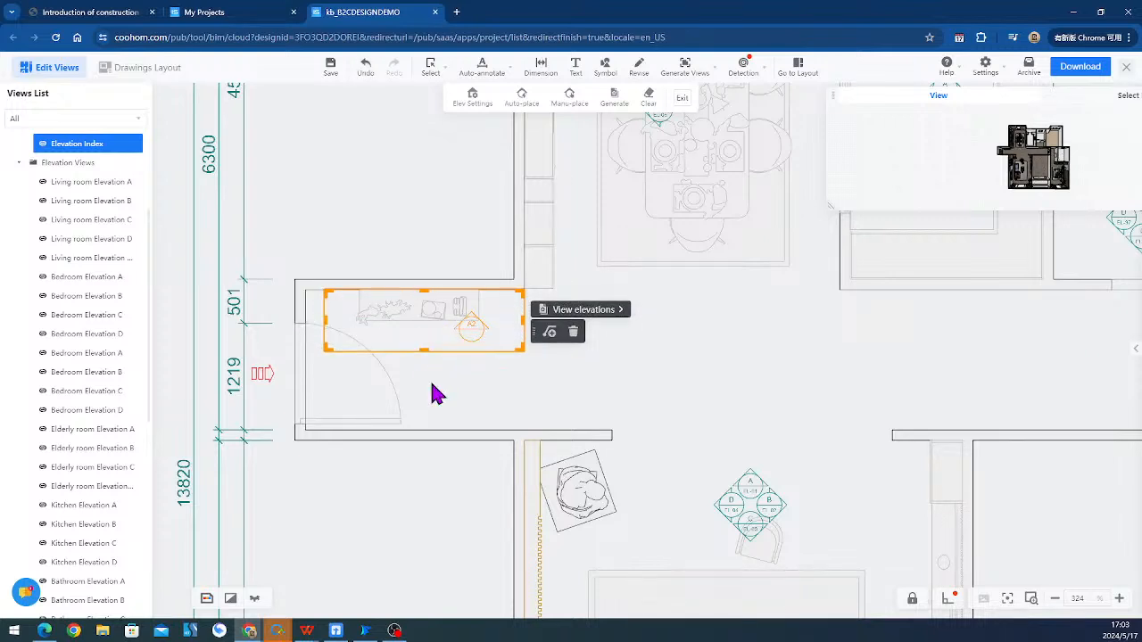
- Delete the single elevation marker in the entrance hall from the Elevation Index
left_click(574, 332)
scroll(415, 214, "down", 5)
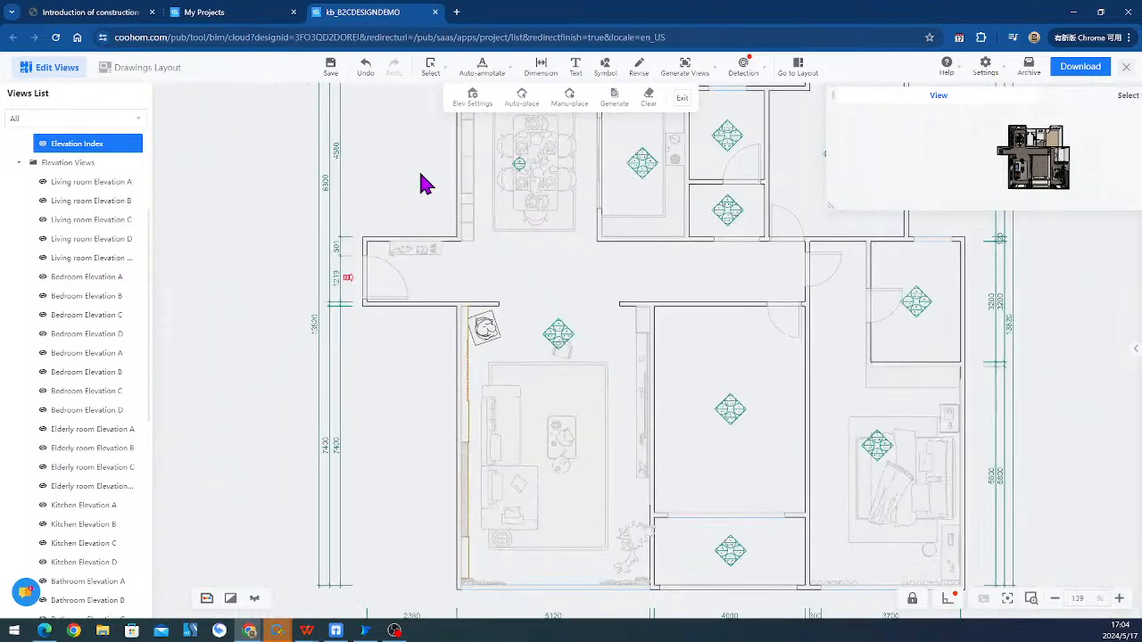
left_click_drag(424, 183, 366, 275)
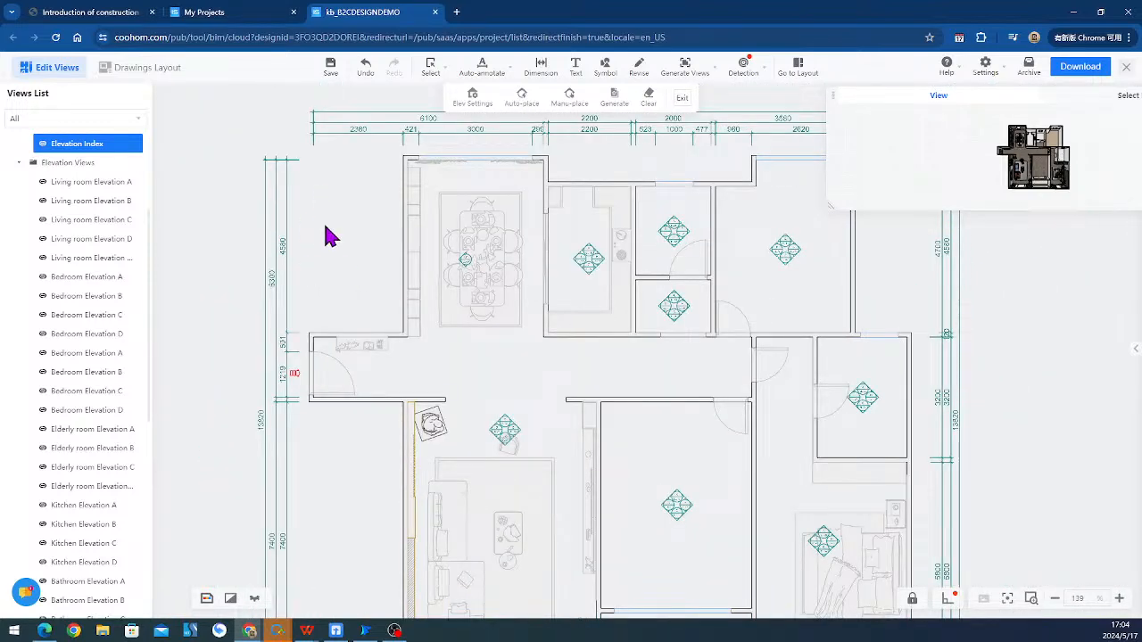
- Look through the list of generated elevation views and open Living room Elevation A
scroll(94, 268, "down", 5)
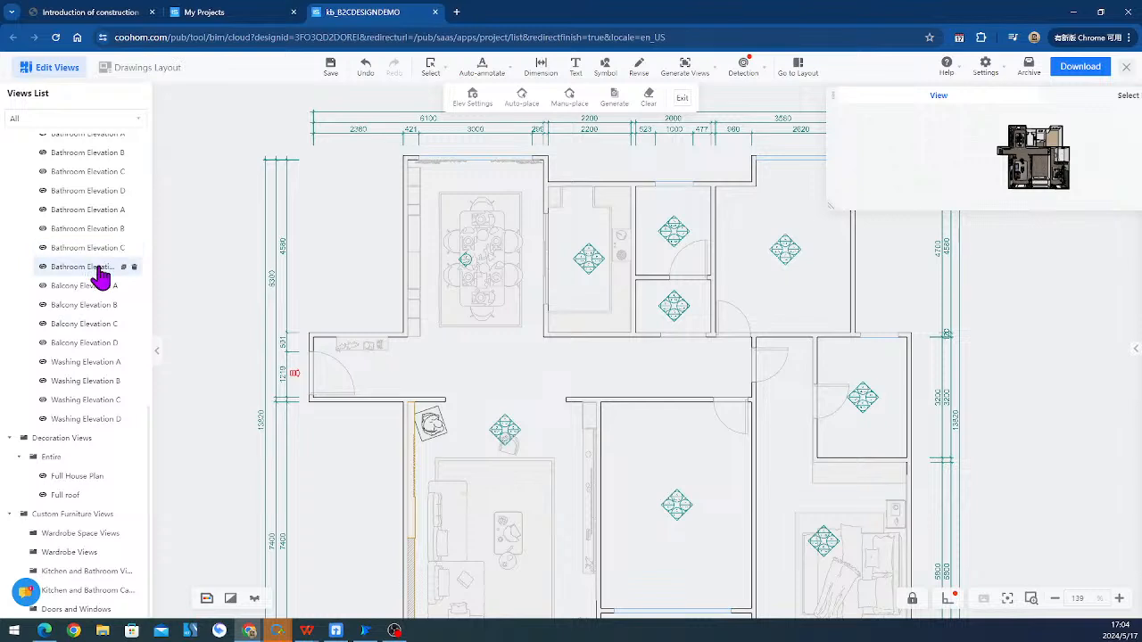
scroll(98, 277, "up", 5)
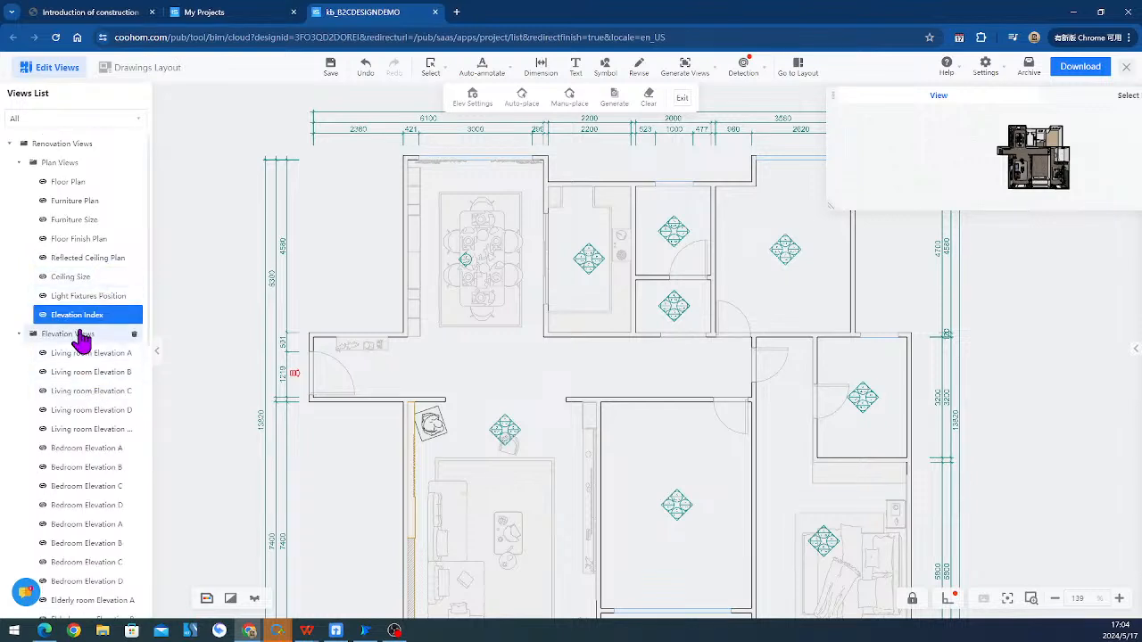
scroll(89, 348, "down", 5)
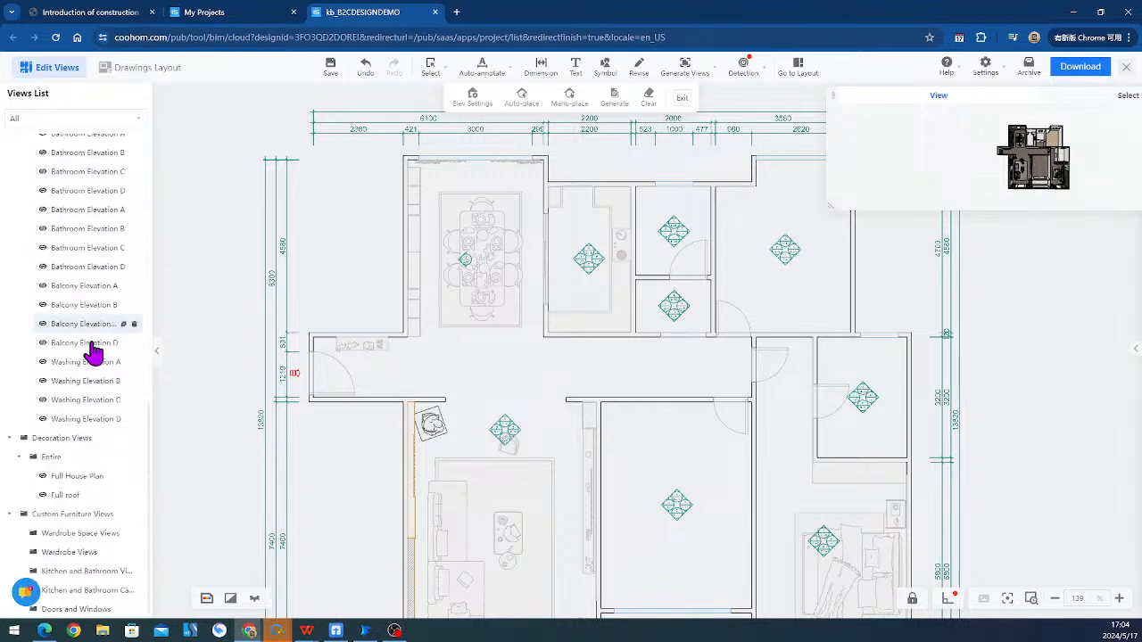
scroll(93, 357, "up", 5)
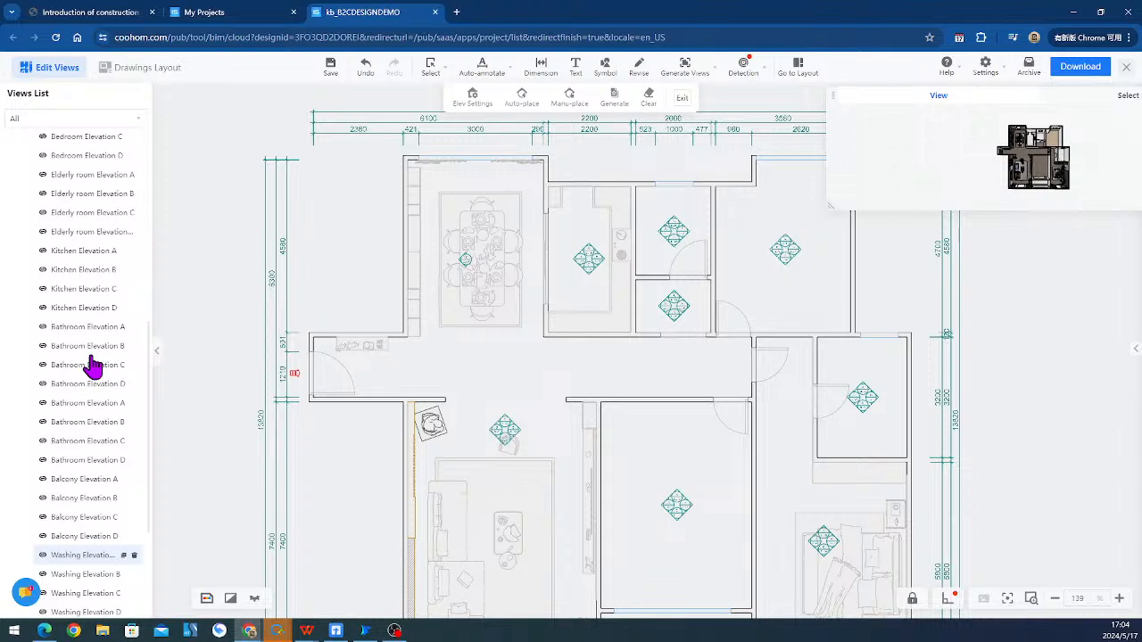
scroll(90, 347, "up", 10)
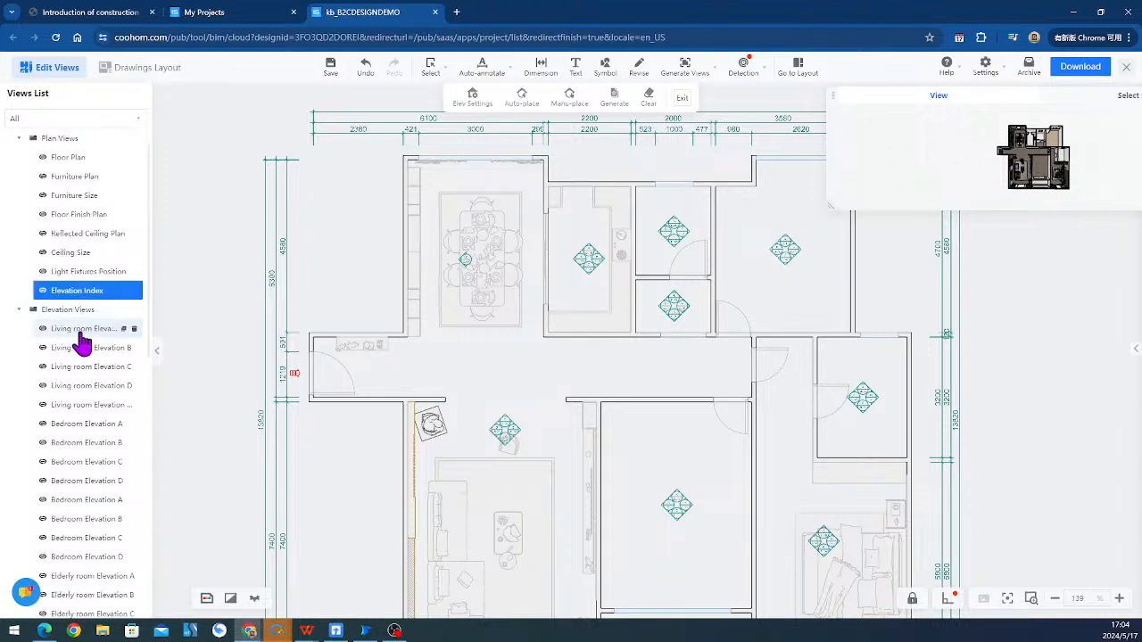
left_click(80, 330)
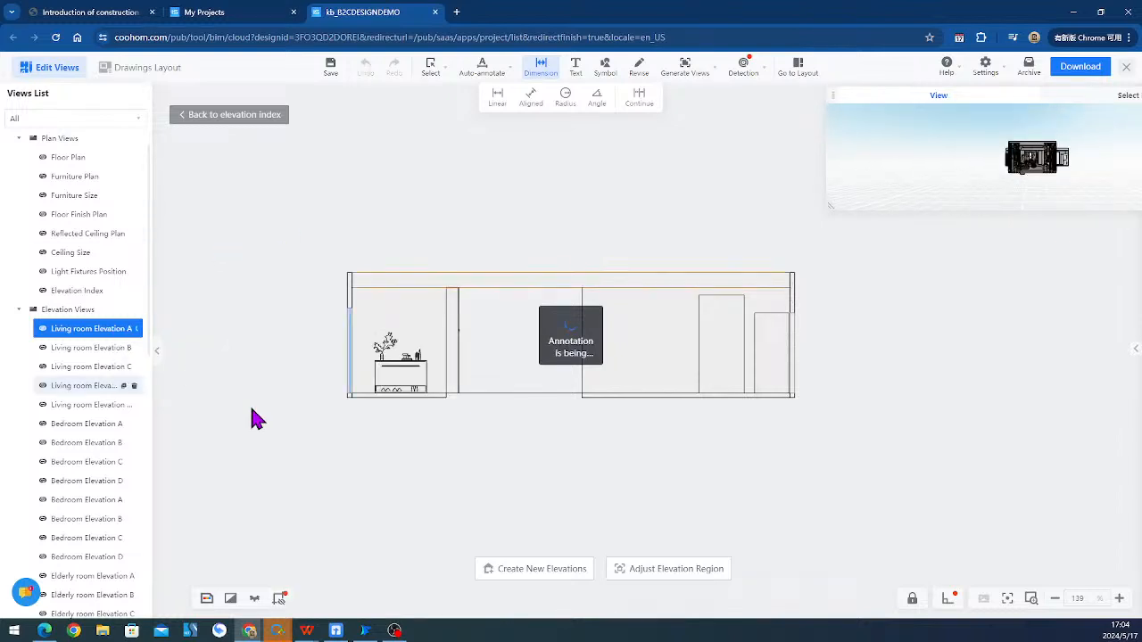
- Switch to the help center's construction drawing article and review the Edit Views, Display mode and Layout sections
left_click(90, 12)
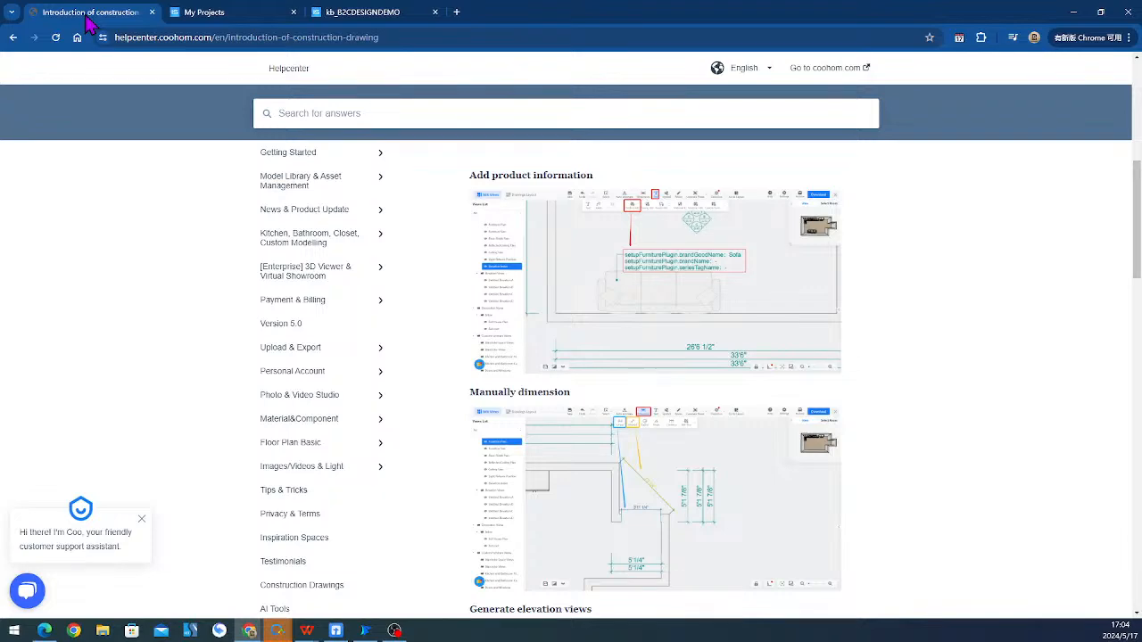
scroll(765, 270, "up", 3)
scroll(765, 271, "down", 4)
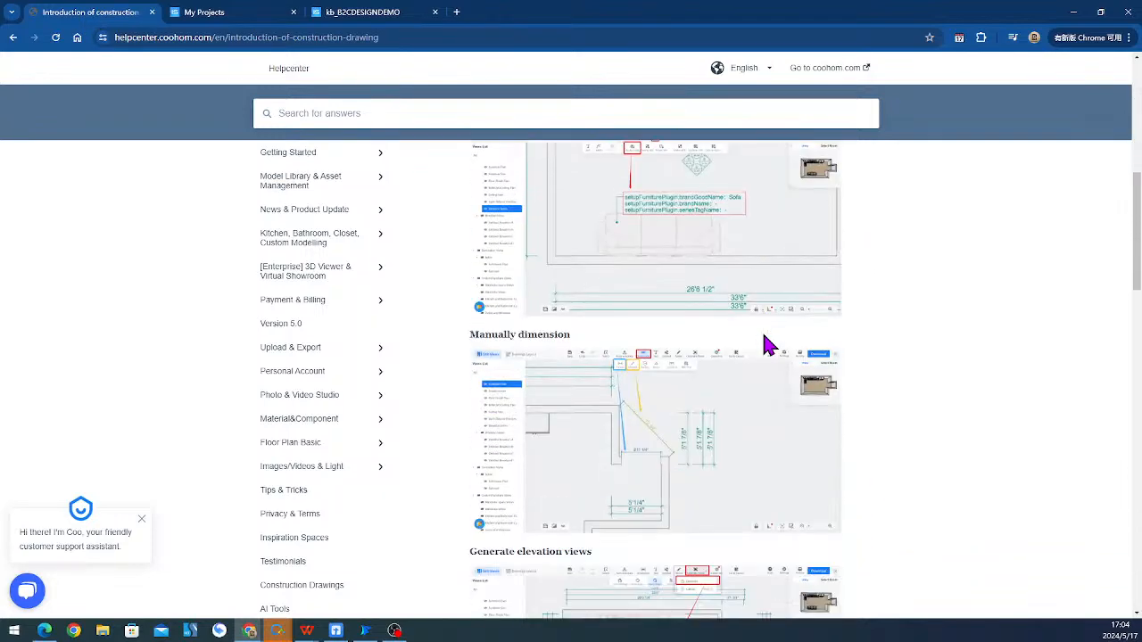
scroll(769, 345, "down", 4)
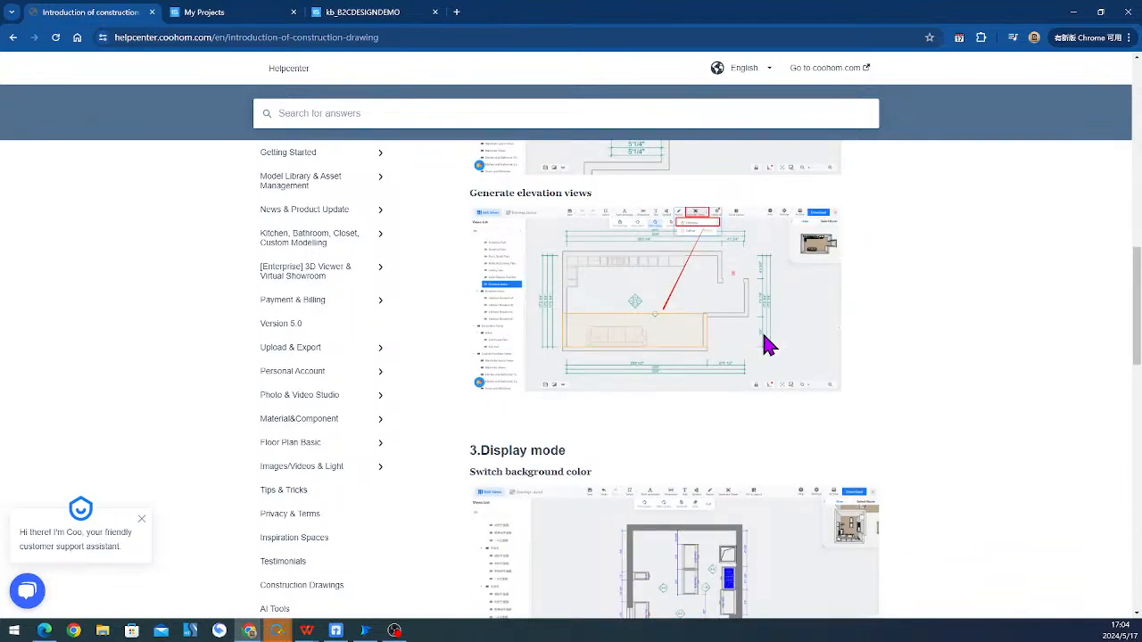
scroll(769, 345, "down", 3)
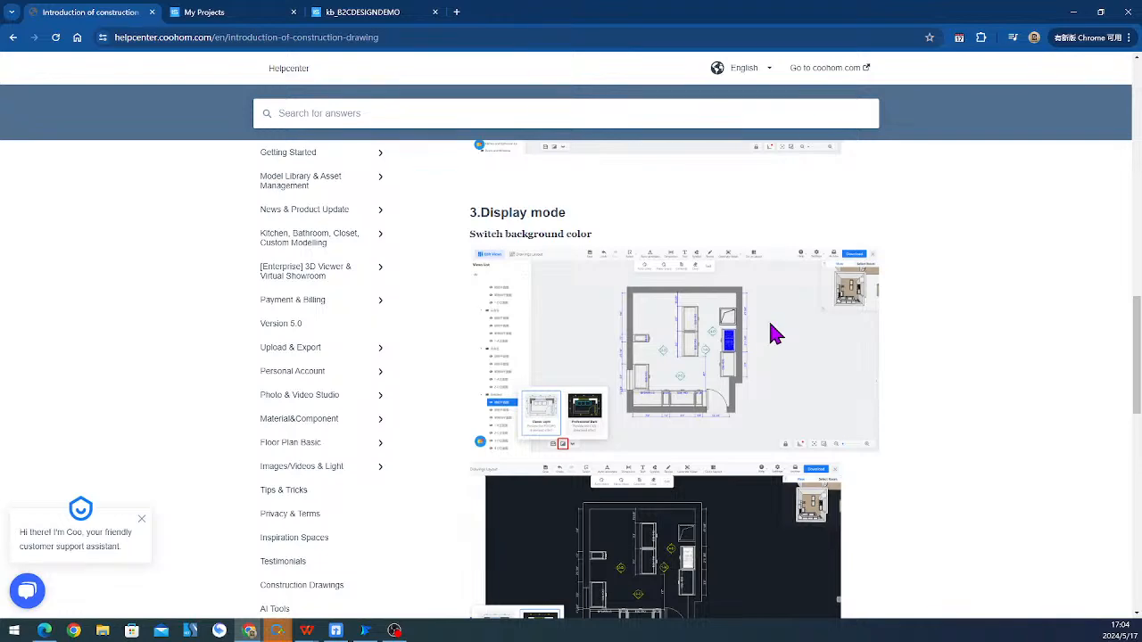
scroll(769, 336, "down", 2)
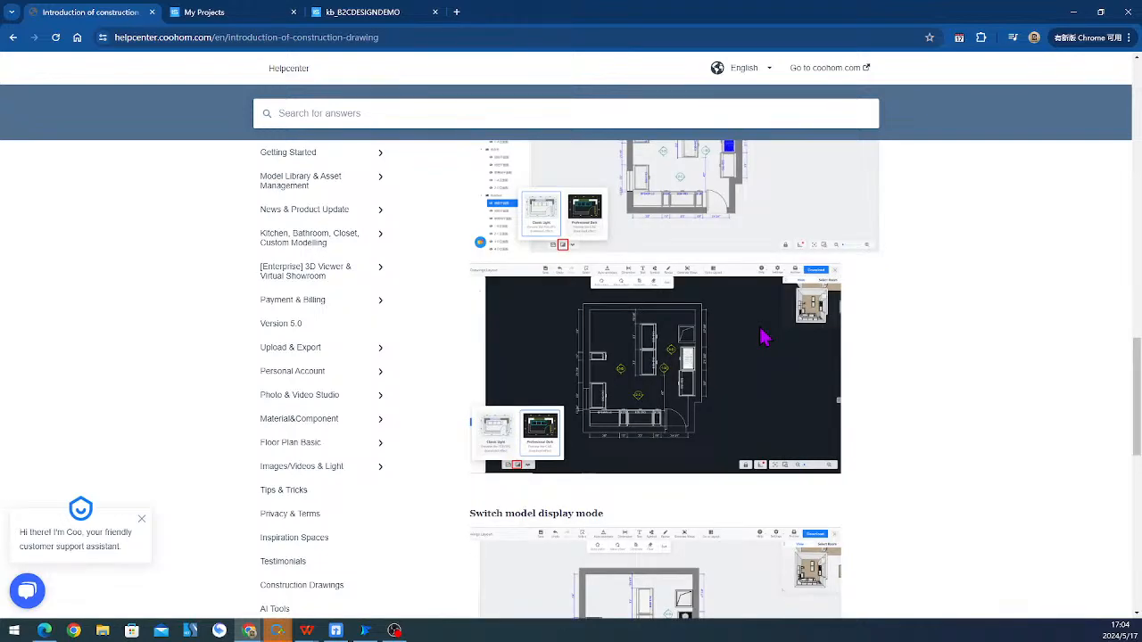
scroll(765, 338, "down", 2)
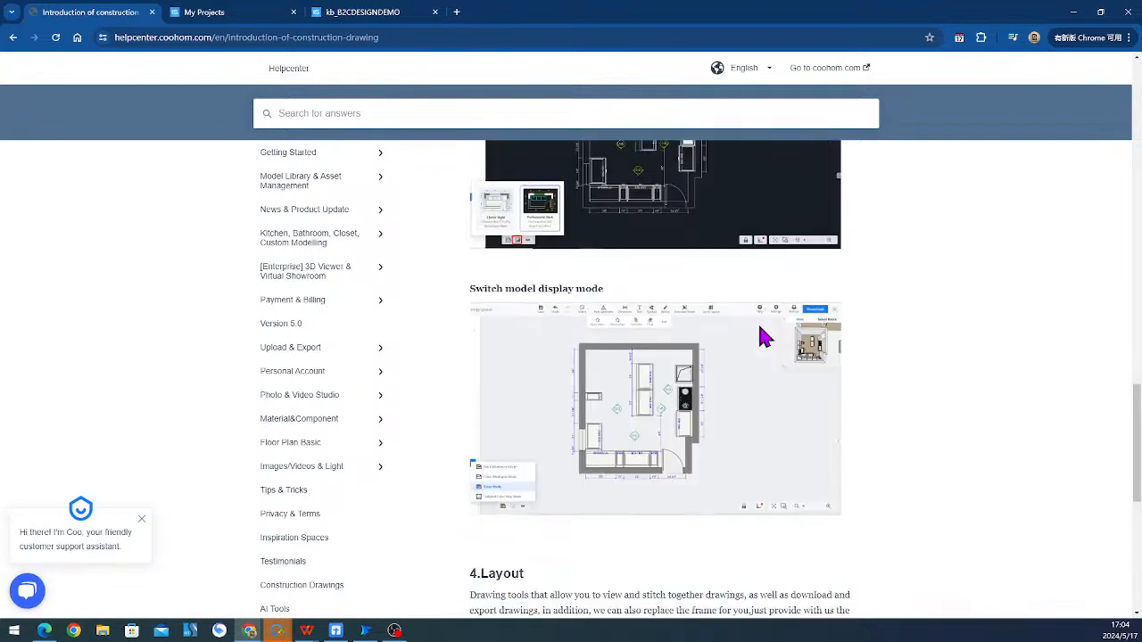
scroll(765, 337, "down", 2)
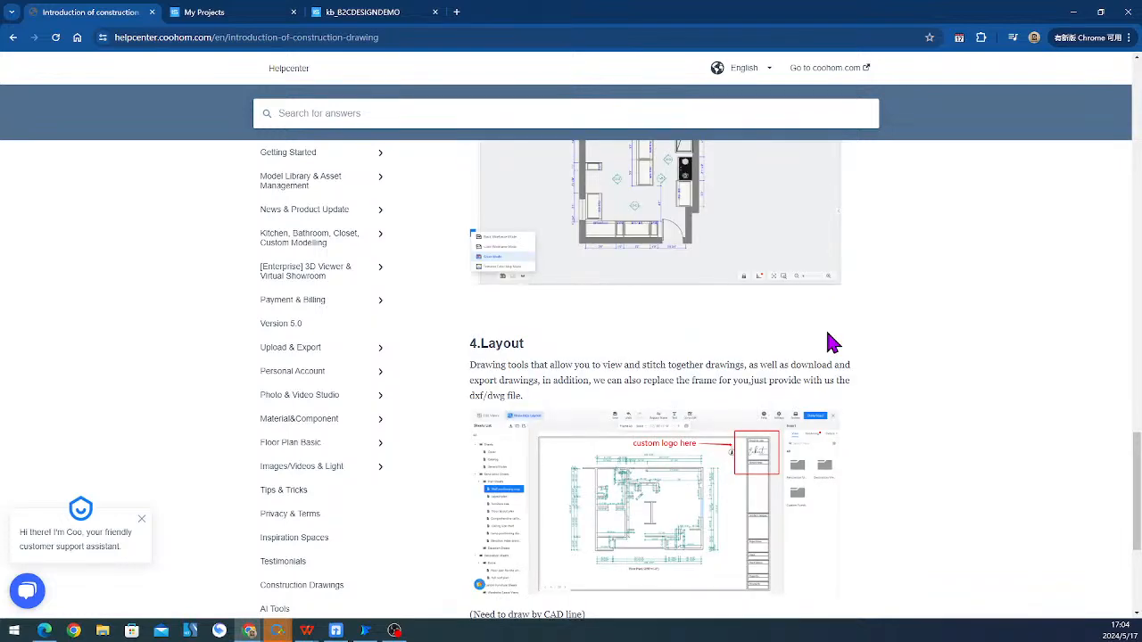
scroll(759, 345, "up", 10)
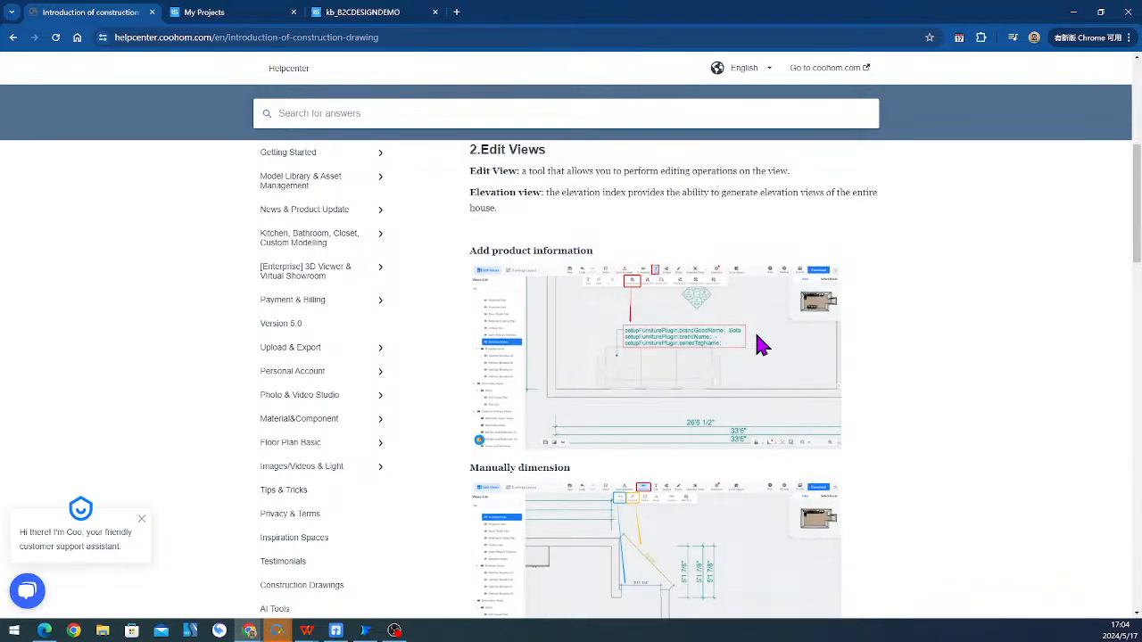
scroll(760, 344, "up", 1)
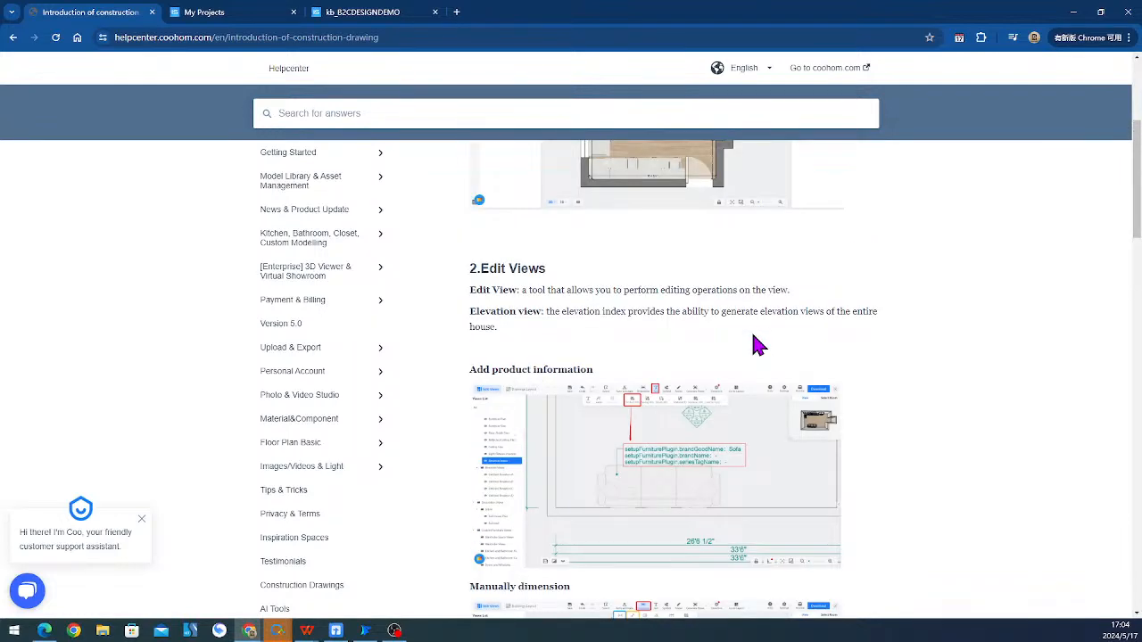
scroll(755, 344, "down", 2)
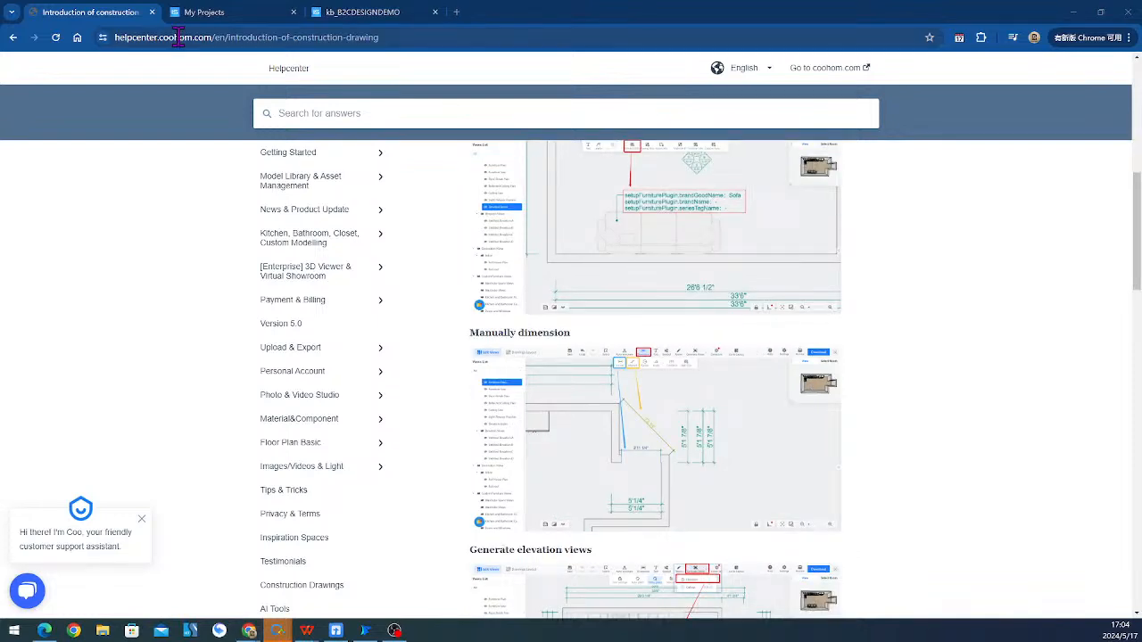
- Return to the Coohom construction drawings and open the Floor Plan view at the upper rooms' dimensions
left_click(383, 18)
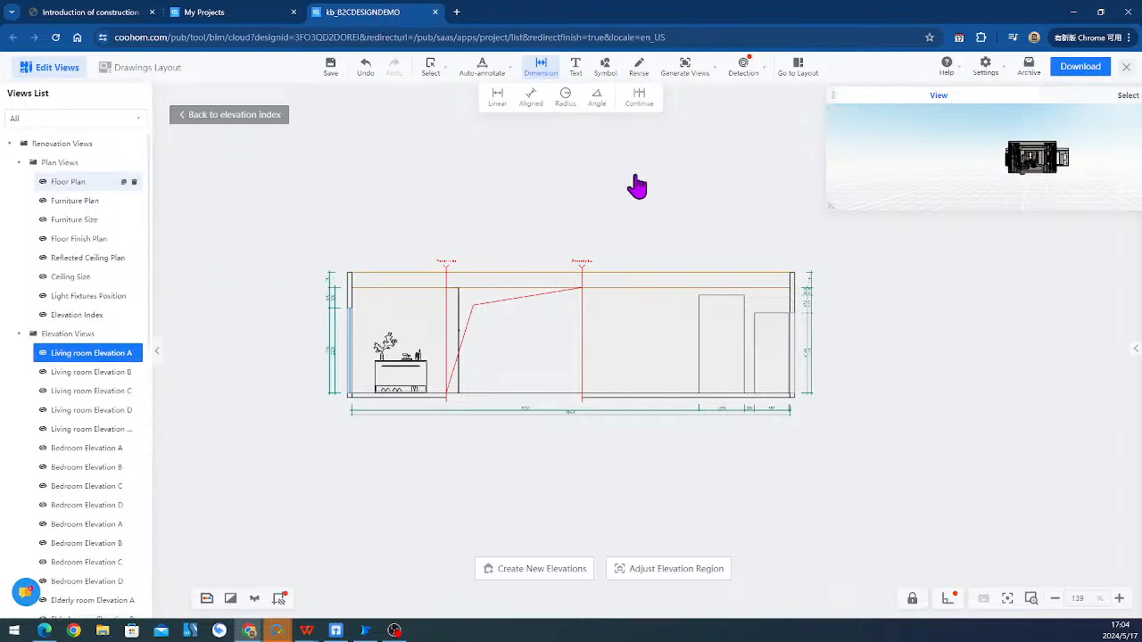
left_click(68, 181)
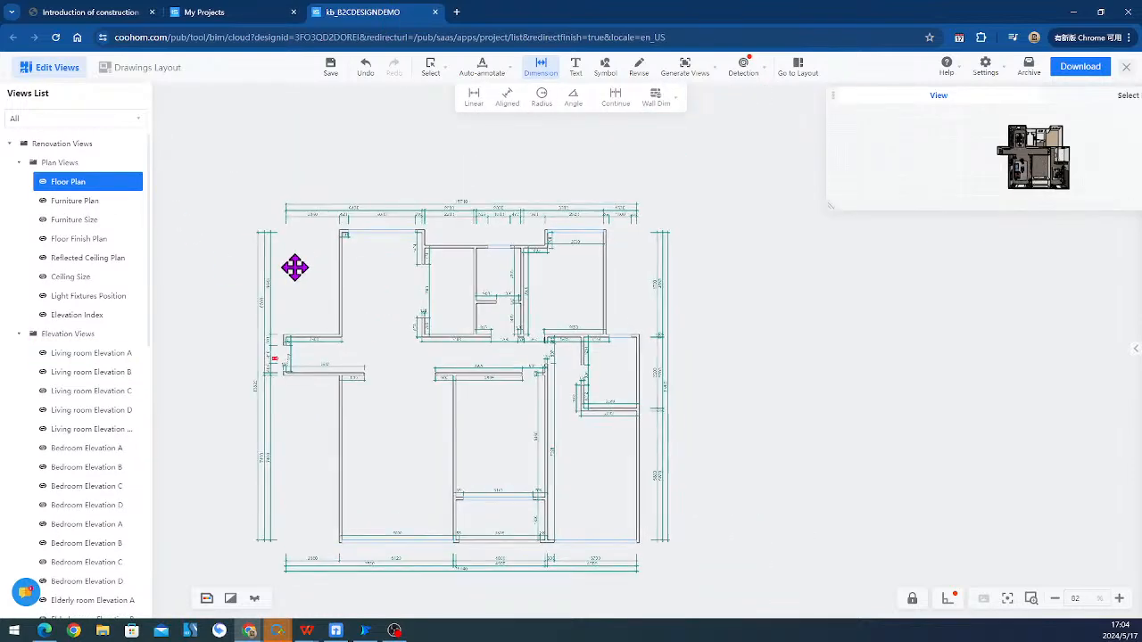
scroll(446, 285, "up", 5)
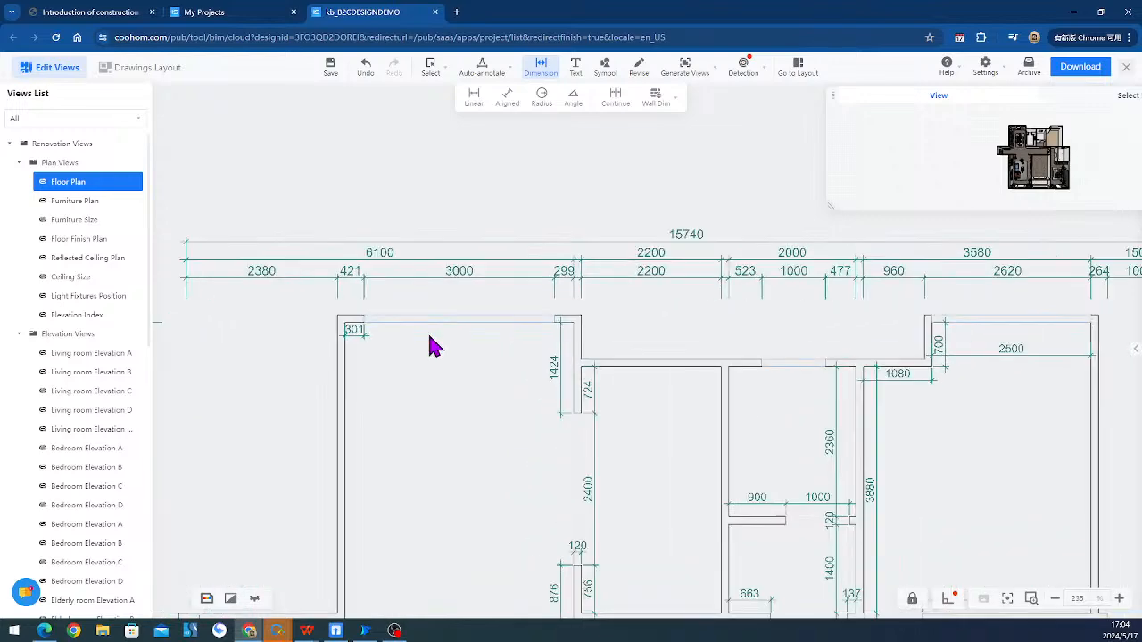
scroll(428, 346, "up", 1)
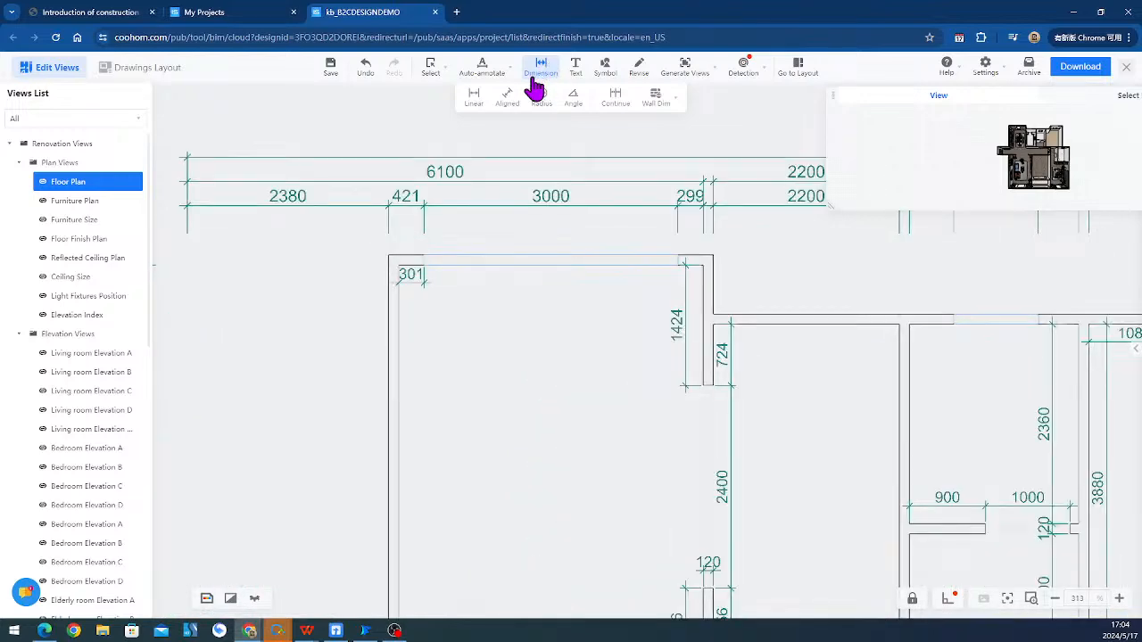
- Add an angle dimension between the two walls meeting at the outside corner above the entrance hall
left_click(508, 98)
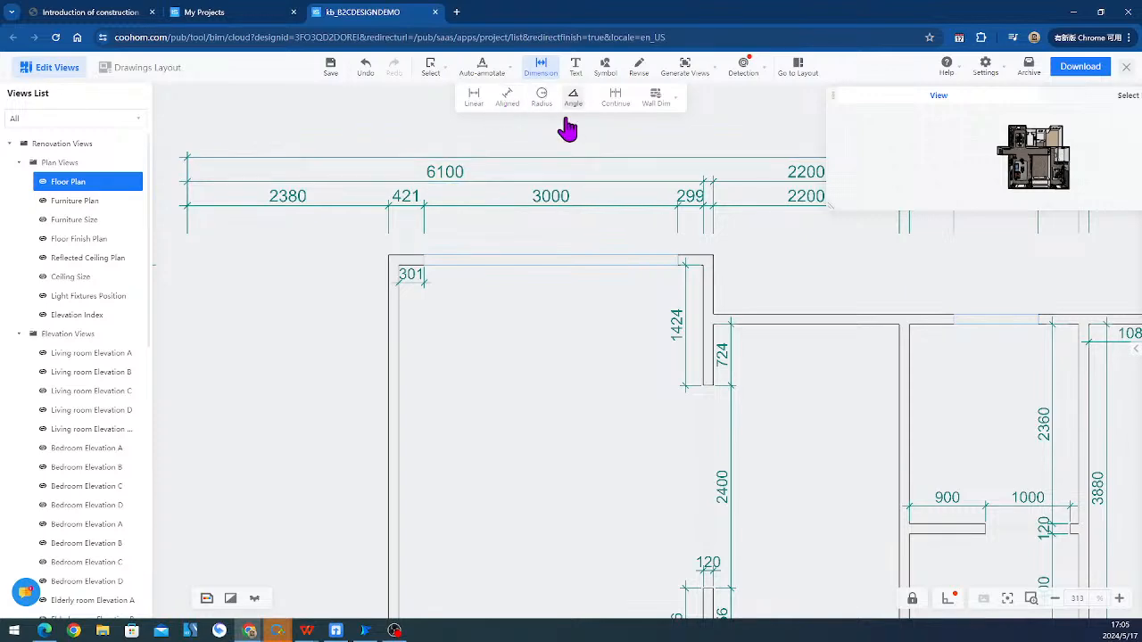
scroll(566, 370, "down", 4)
middle_click_drag(565, 370, 504, 230)
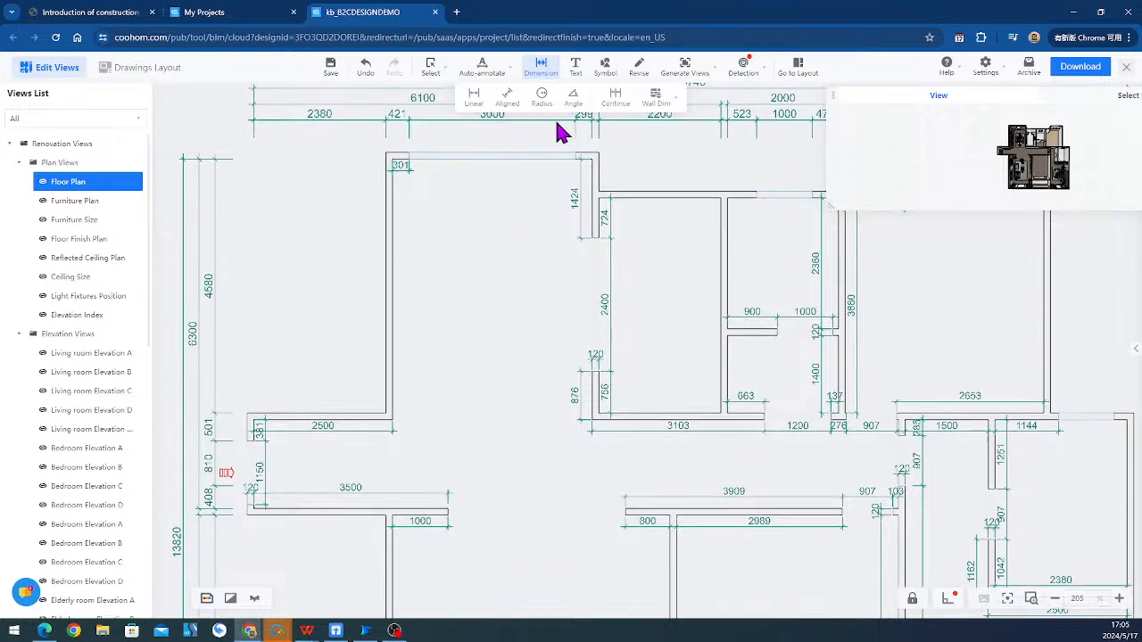
left_click(574, 96)
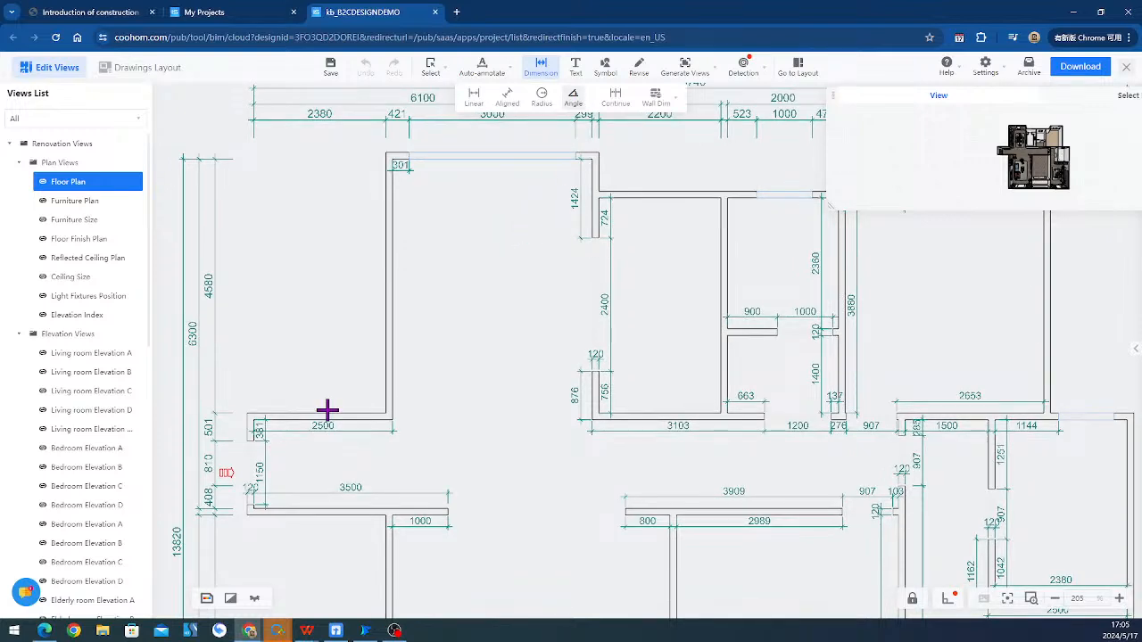
scroll(360, 413, "up", 4)
left_click(360, 413)
left_click(396, 353)
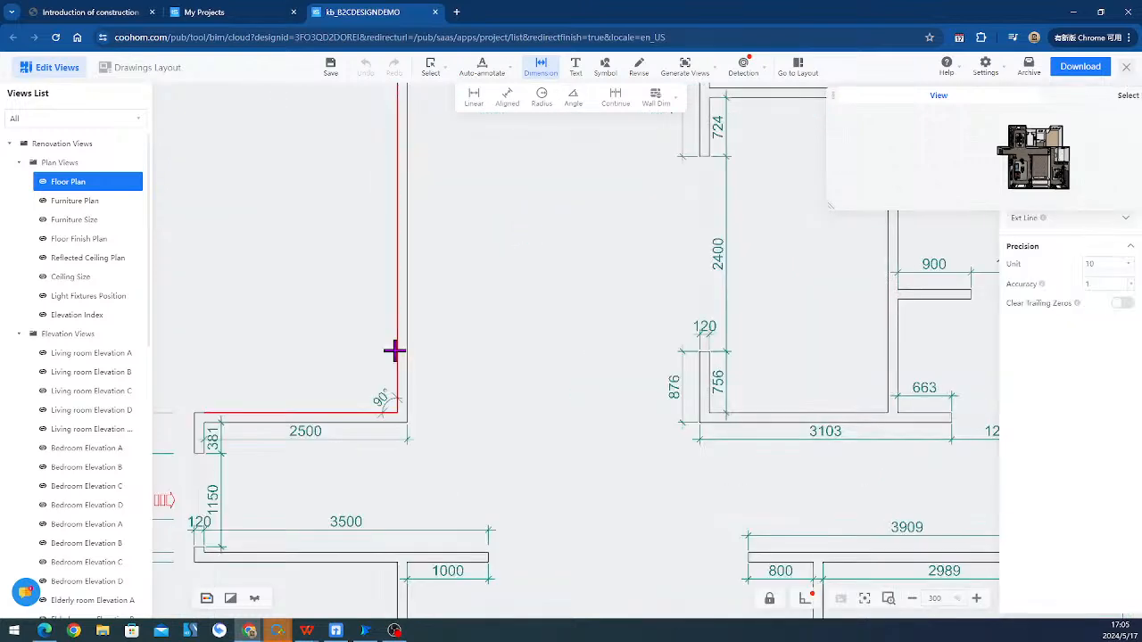
left_click(319, 315)
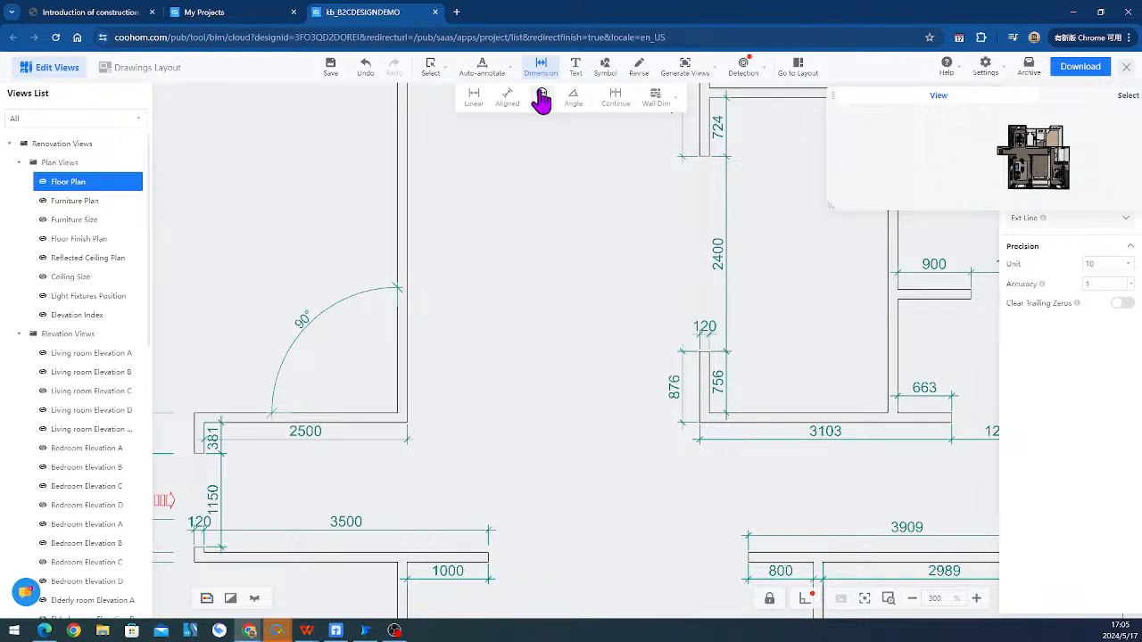
left_click(542, 100)
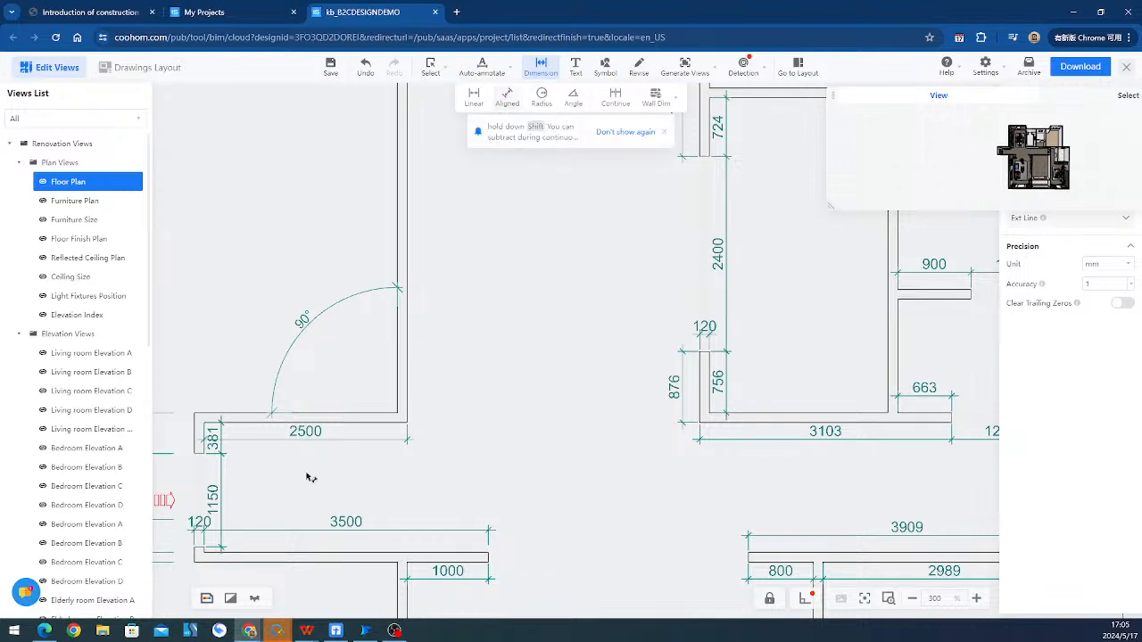
left_click(194, 414)
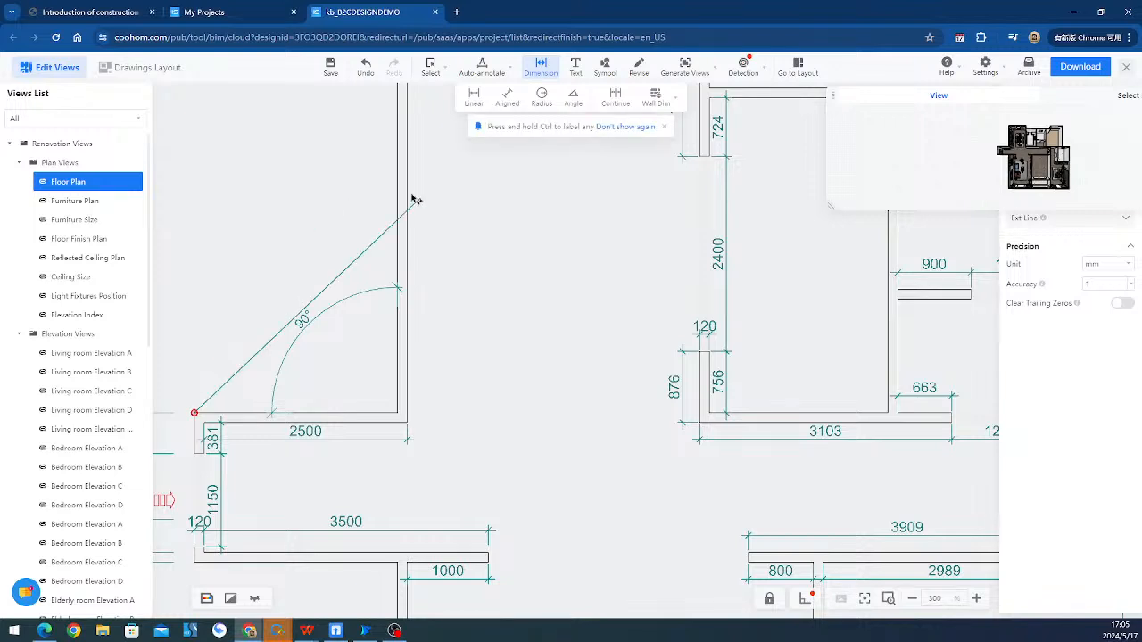
scroll(527, 383, "down", 3)
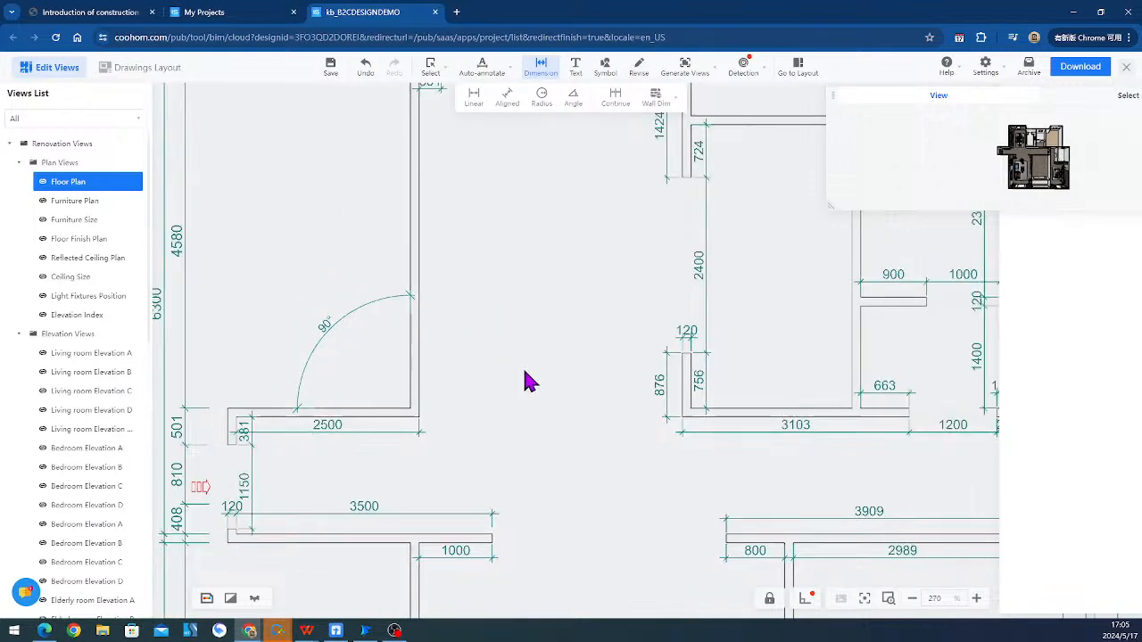
scroll(544, 426, "down", 2)
middle_click_drag(601, 474, 368, 219)
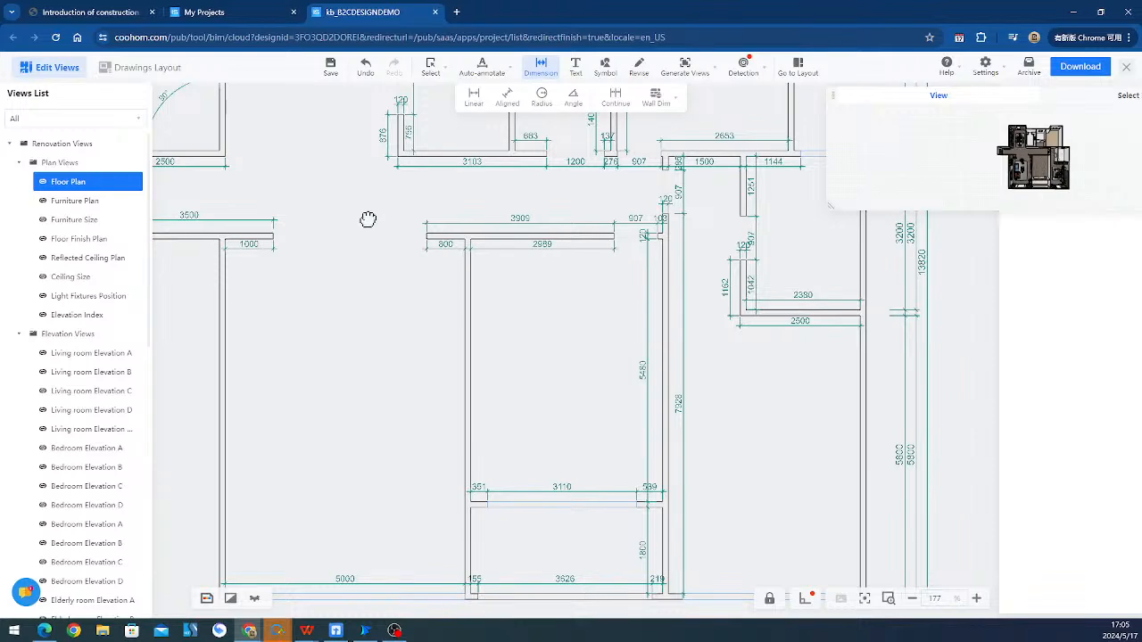
scroll(688, 502, "down", 4)
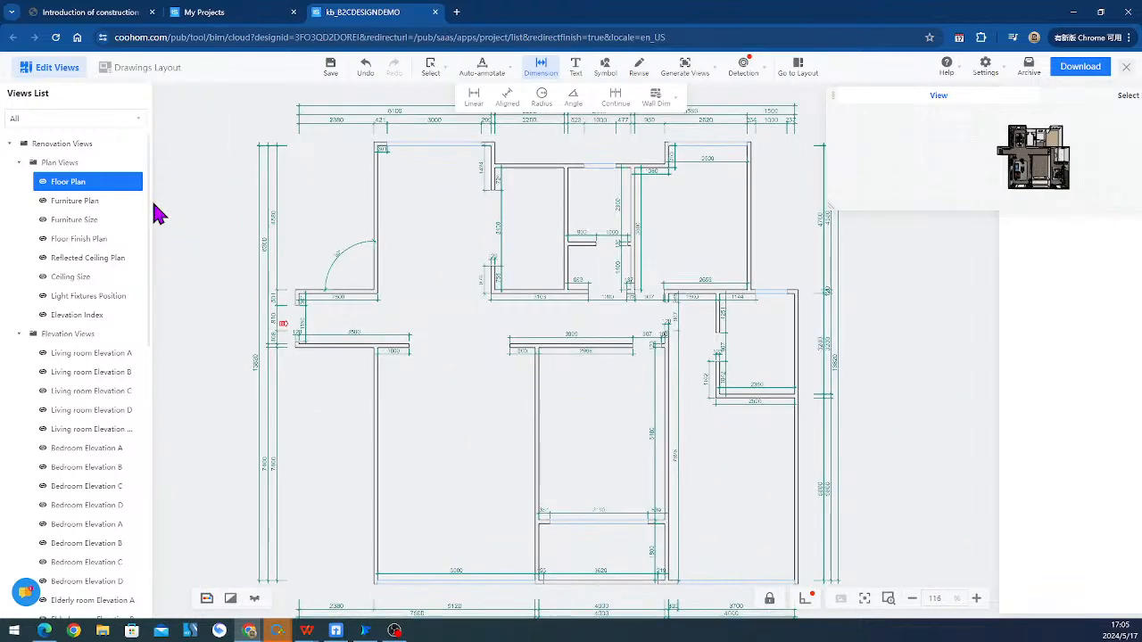
- Open the Furniture Plan view and add an aligned dimension to the side of the rotated square furniture piece in the living room corner
left_click(75, 201)
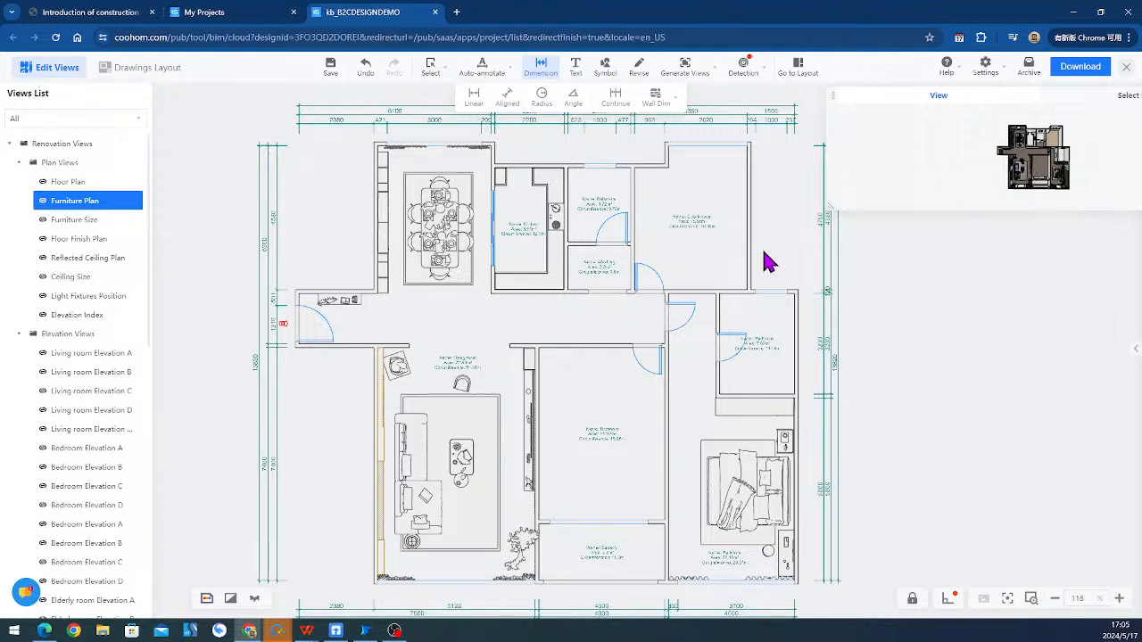
scroll(459, 361, "up", 5)
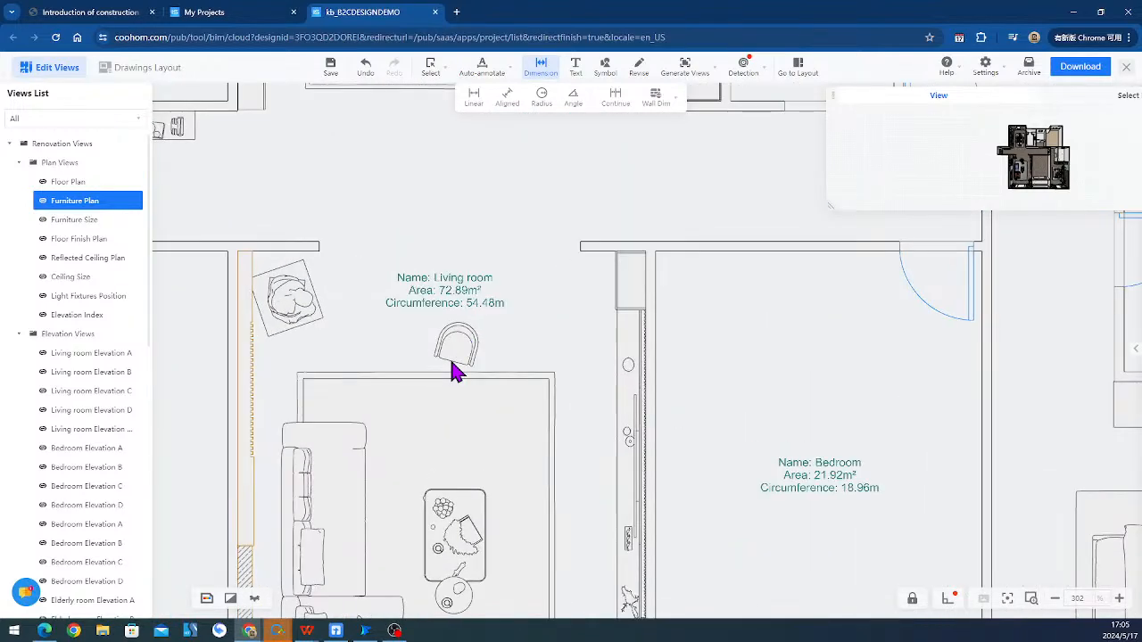
scroll(451, 339, "up", 2)
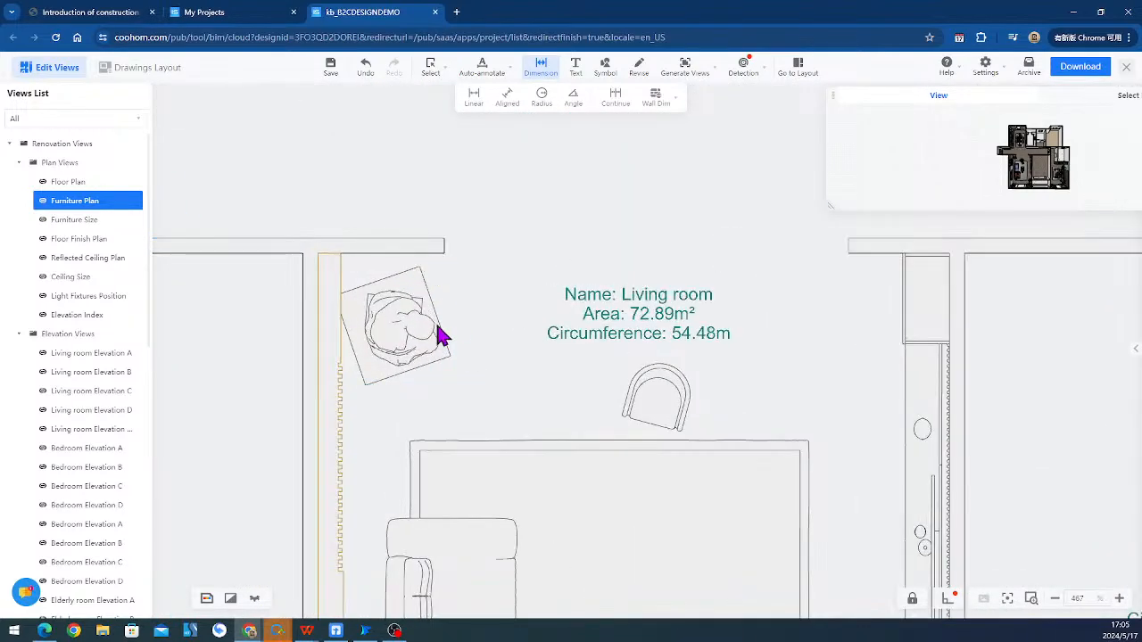
left_click(505, 99)
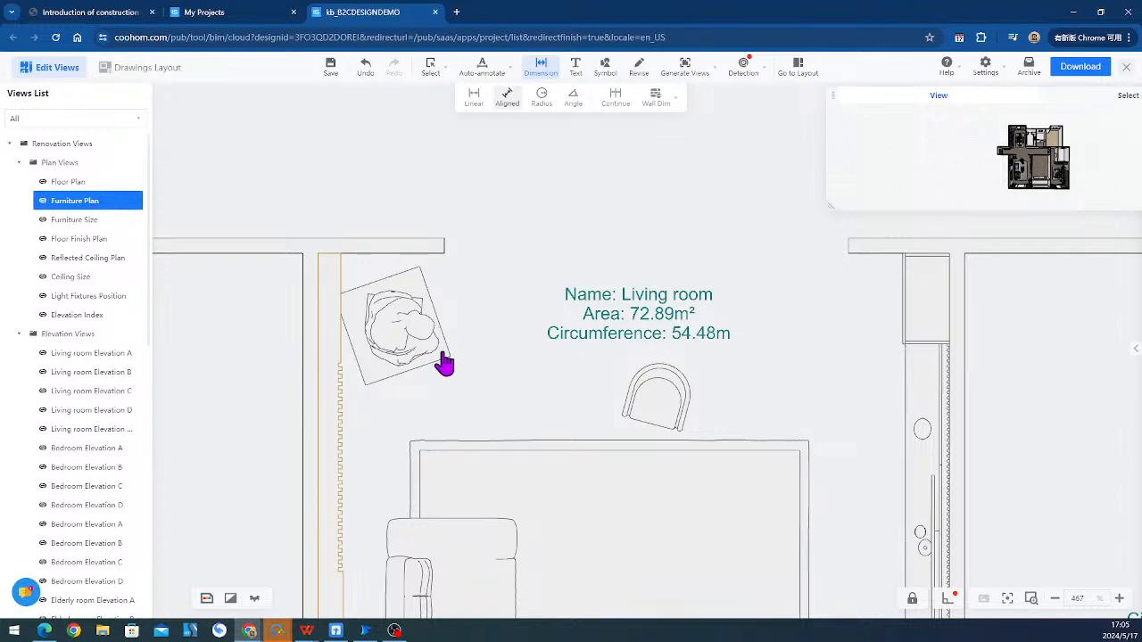
left_click(449, 356)
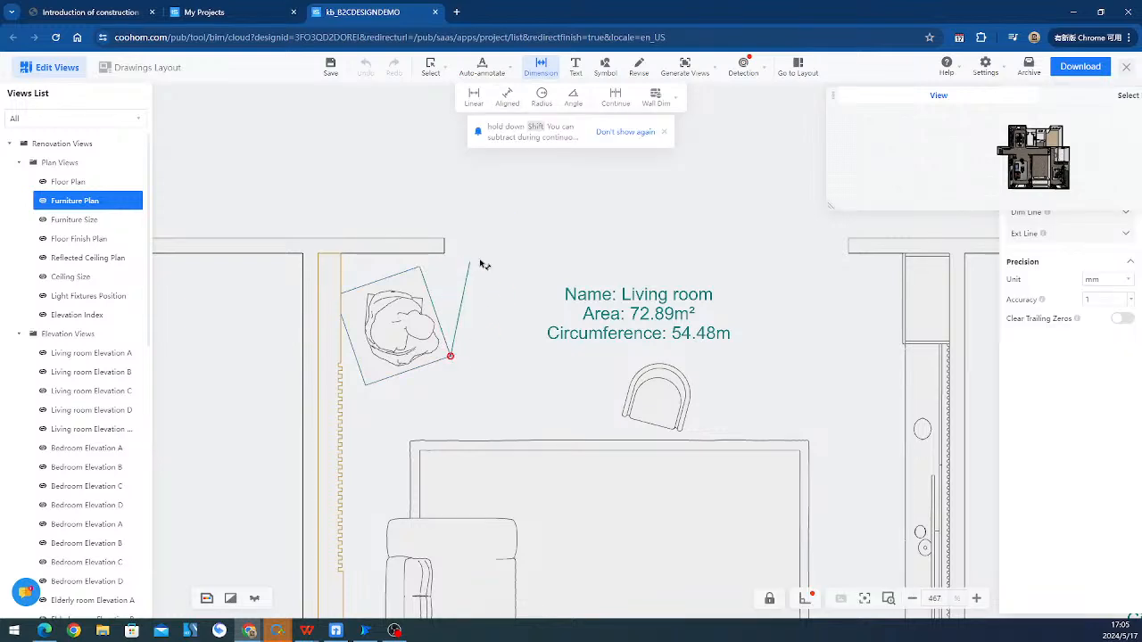
left_click(482, 264)
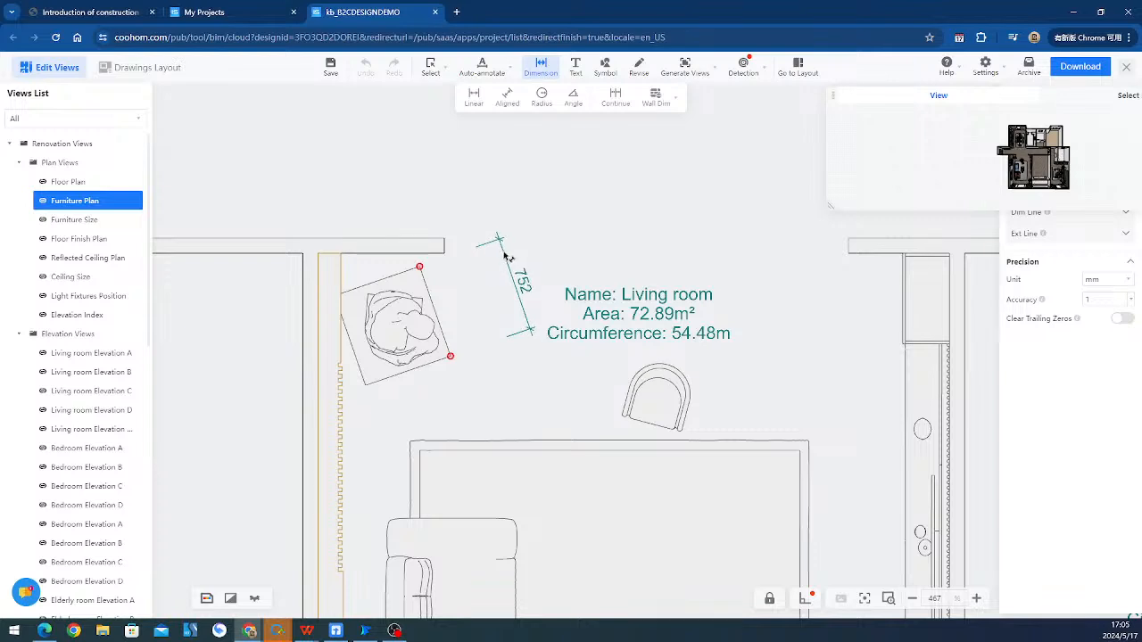
left_click(507, 257)
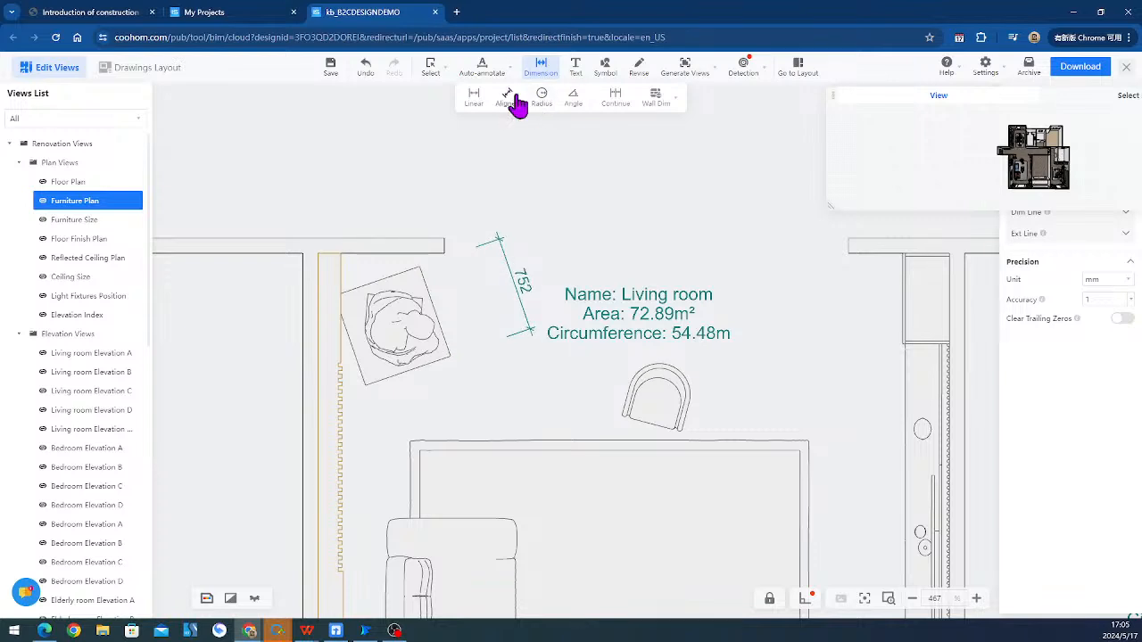
key("Escape")
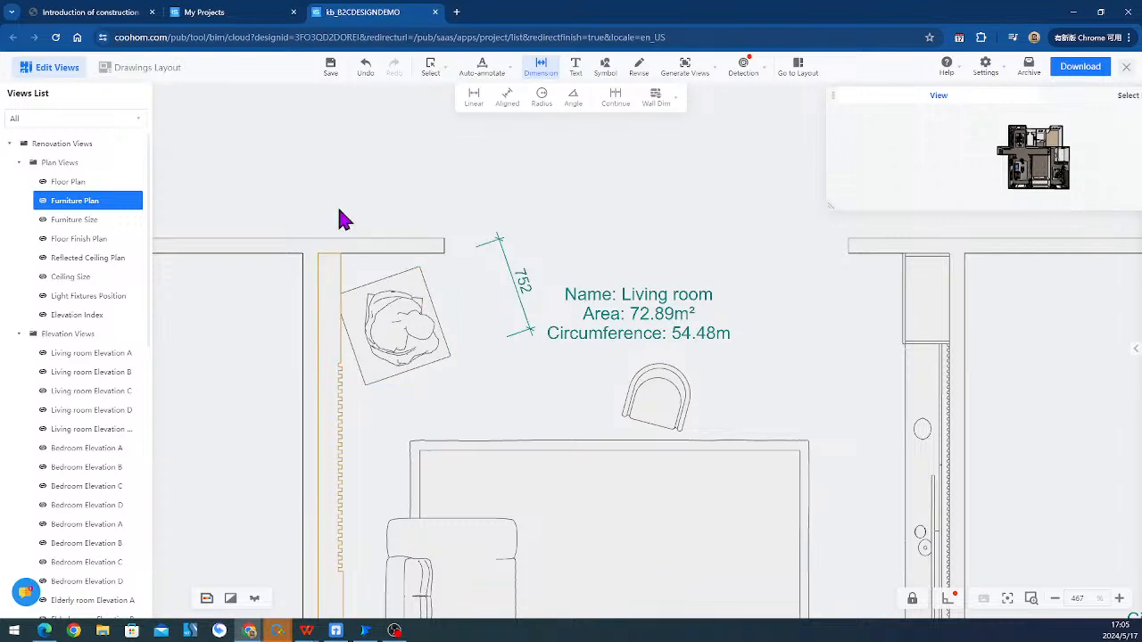
scroll(457, 298, "down", 1)
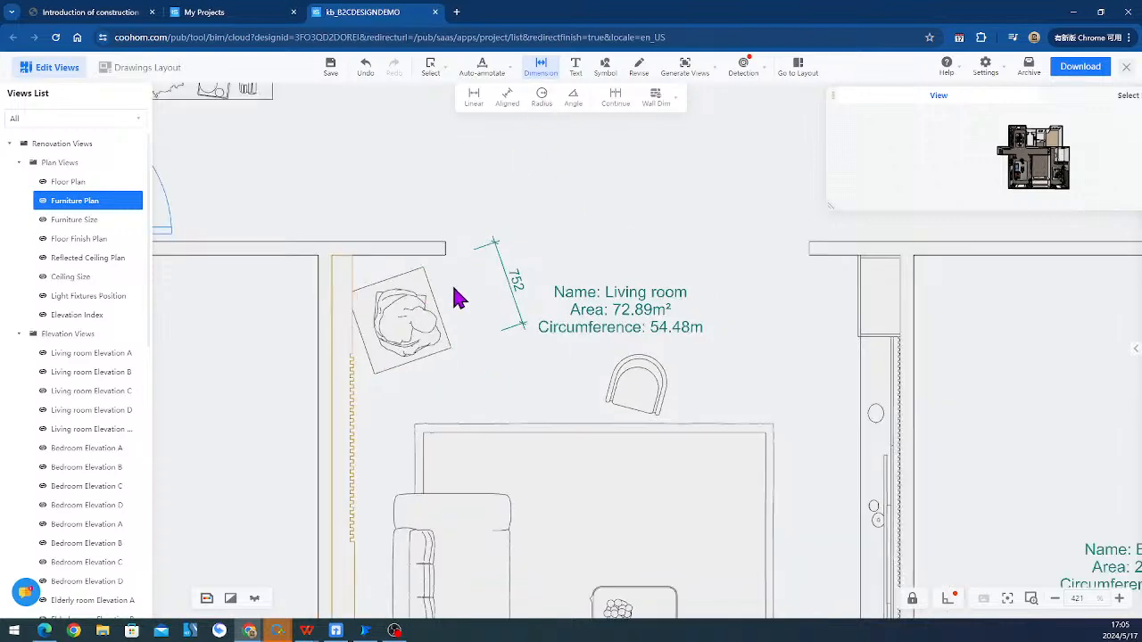
scroll(453, 295, "down", 6)
middle_click_drag(548, 383, 527, 264)
scroll(527, 264, "up", 7)
left_click(542, 98)
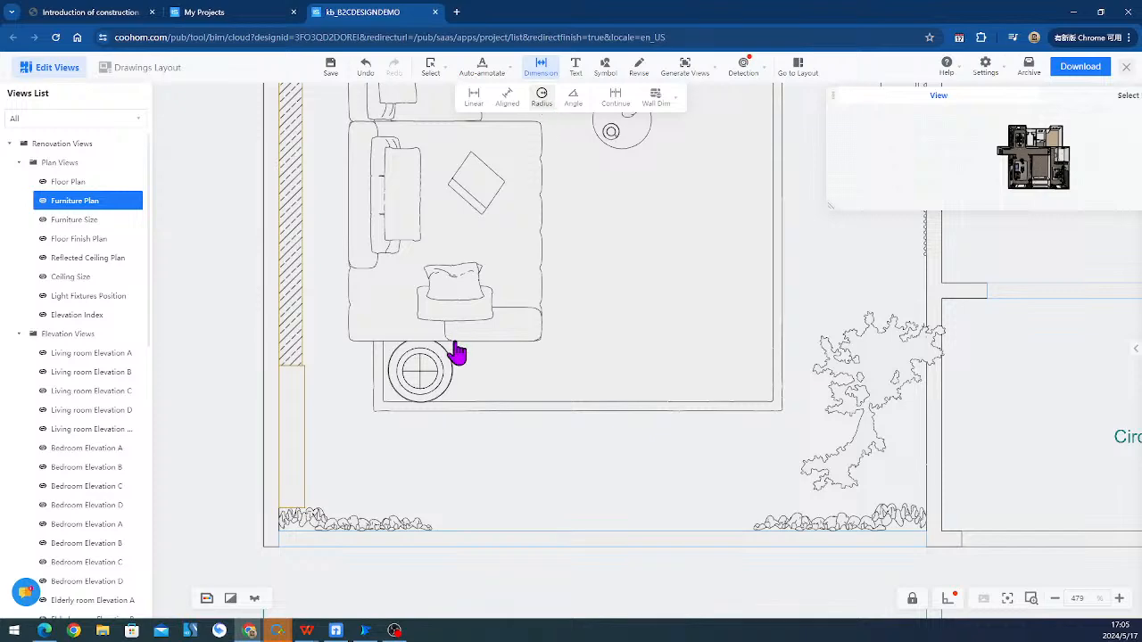
scroll(426, 372, "up", 7)
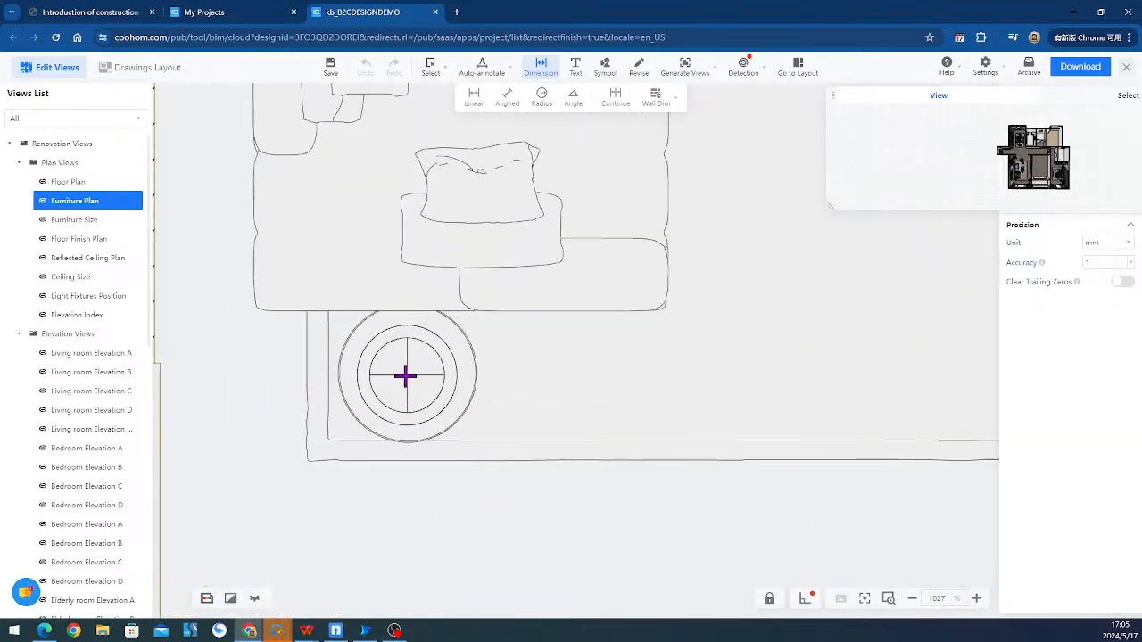
scroll(688, 334, "down", 11)
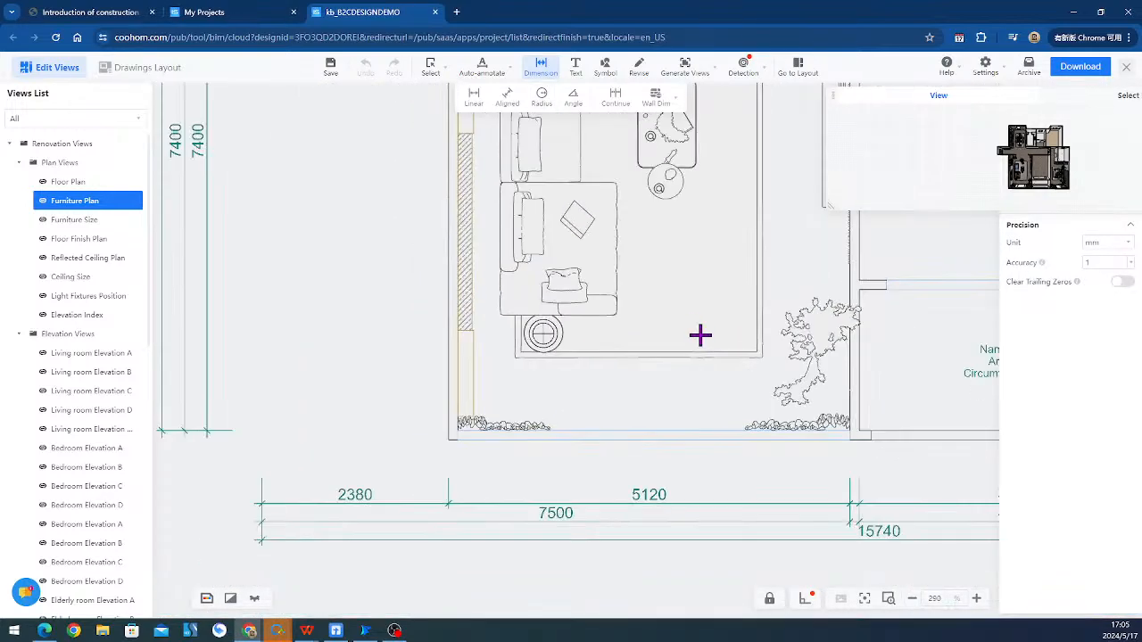
middle_click_drag(663, 177, 530, 362)
scroll(530, 362, "up", 5)
scroll(574, 275, "down", 4)
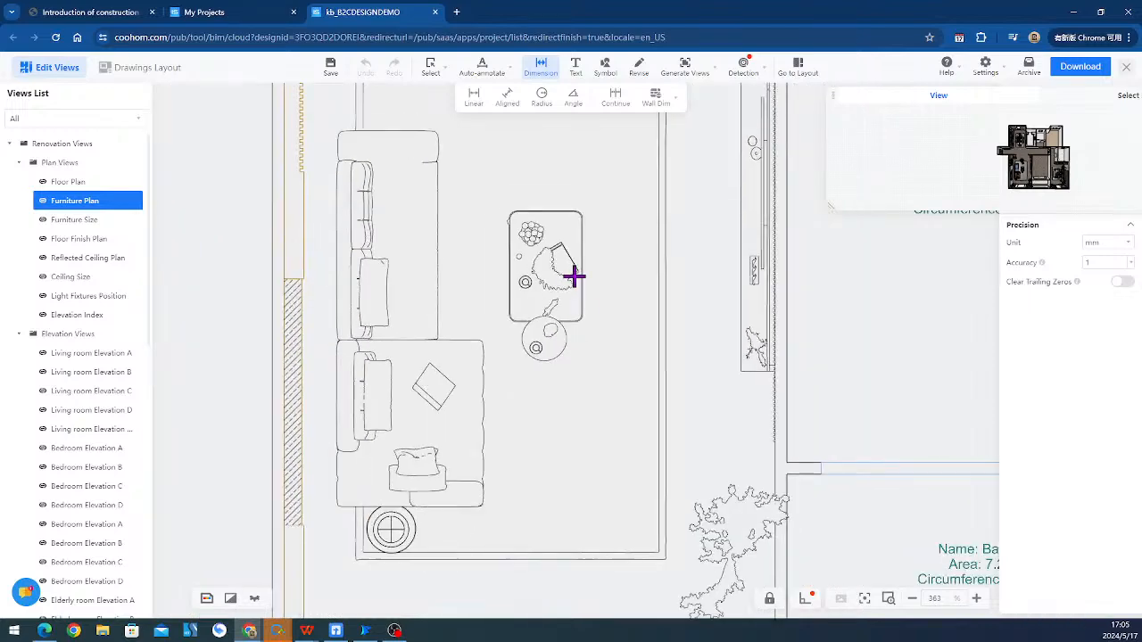
scroll(573, 276, "down", 5)
middle_click_drag(574, 275, 324, 345)
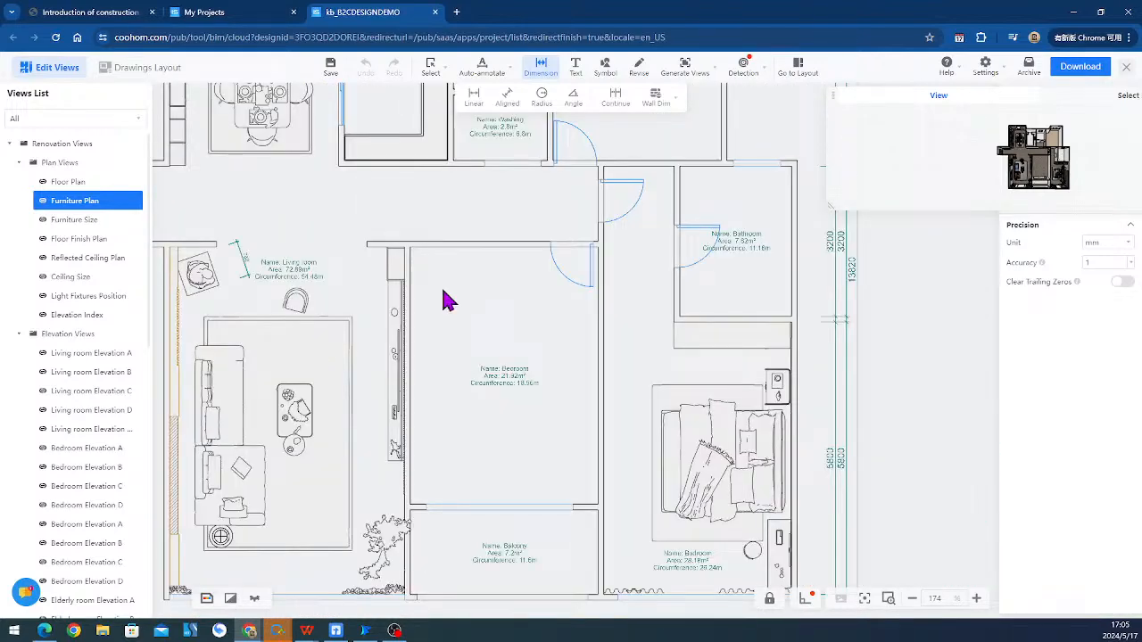
scroll(441, 298, "down", 3)
middle_click_drag(440, 298, 499, 334)
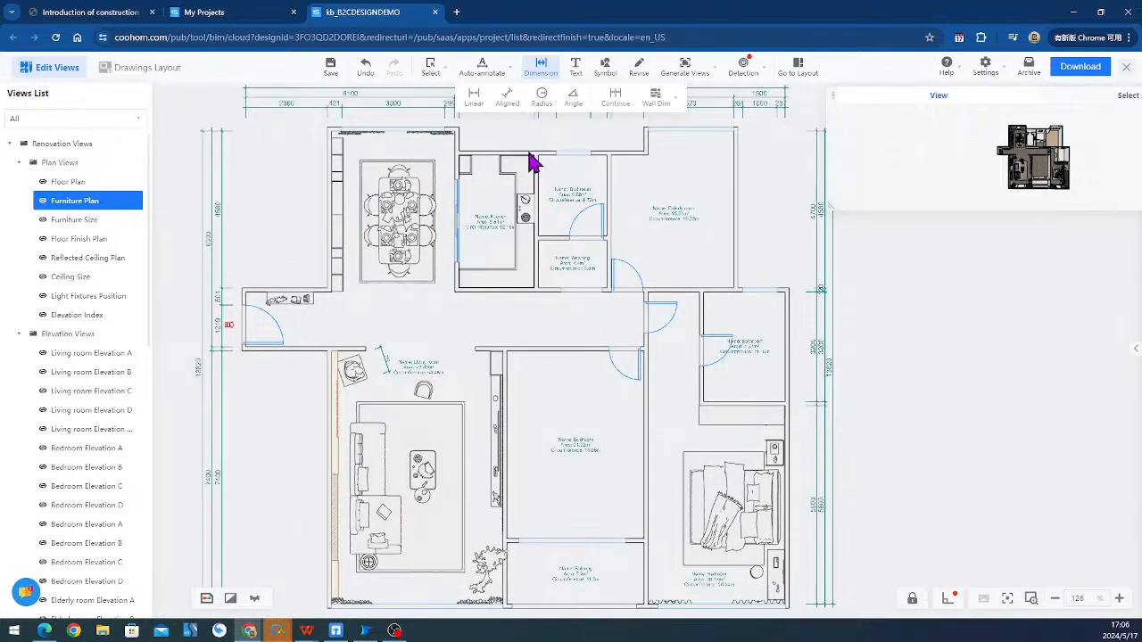
- Add a Product Info leader note to the dining table set, with its text placed just below the dining area
left_click(573, 70)
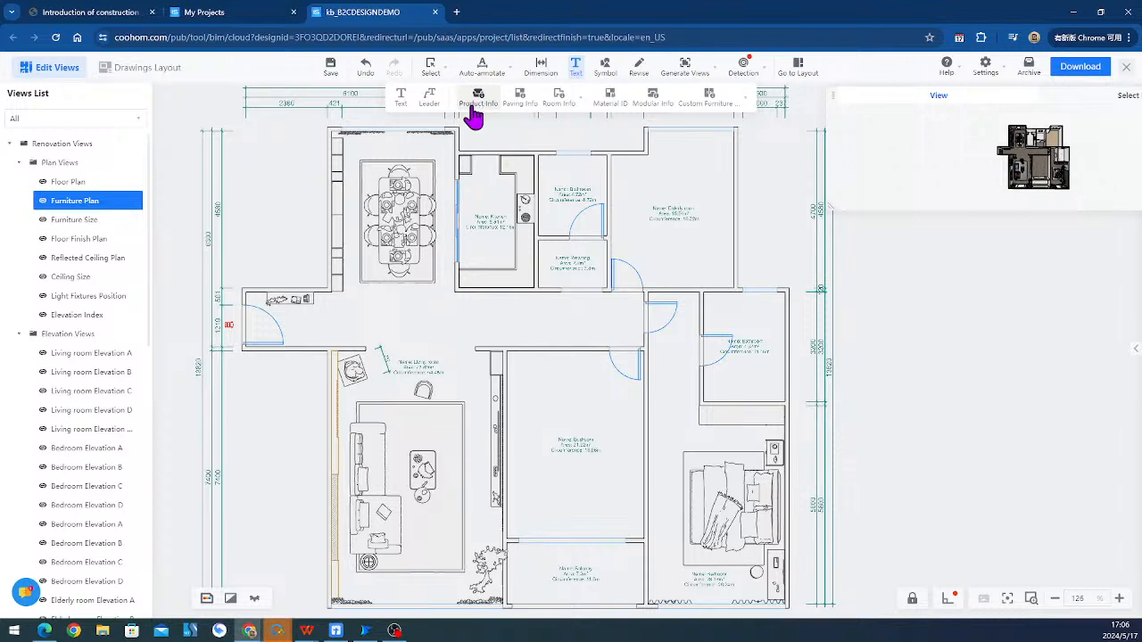
mouse_move(556, 105)
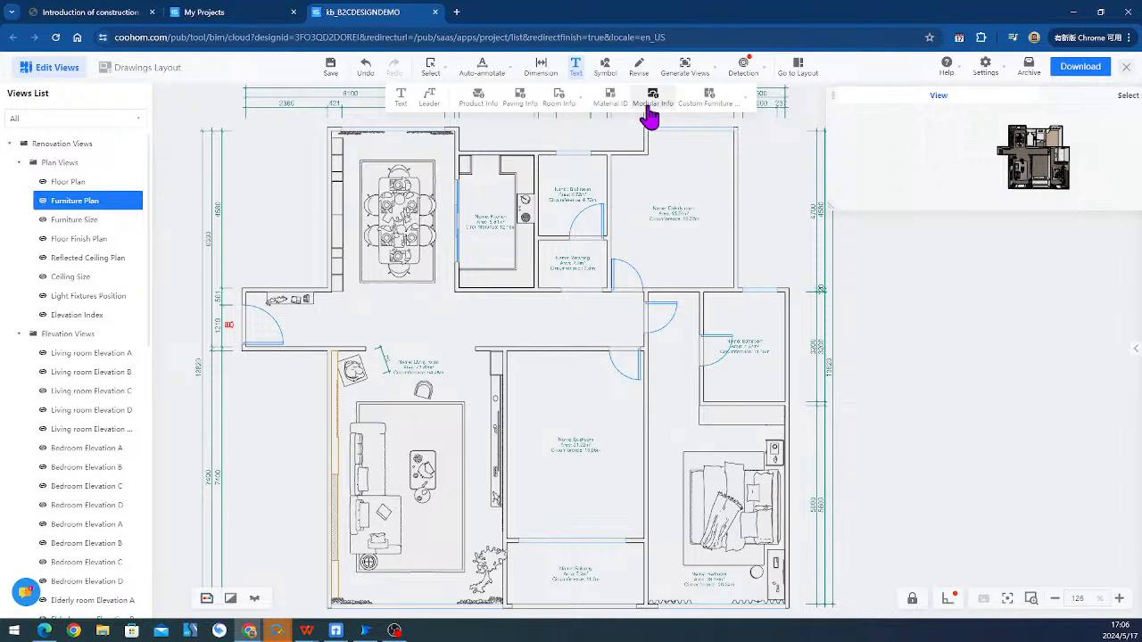
mouse_move(670, 121)
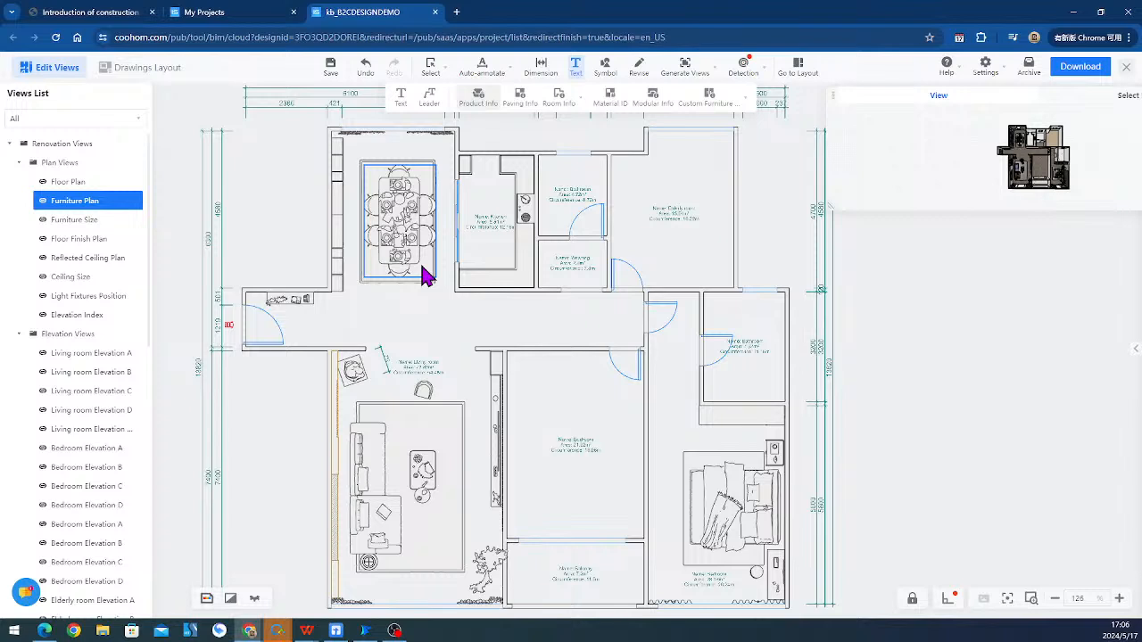
scroll(427, 276, "up", 3)
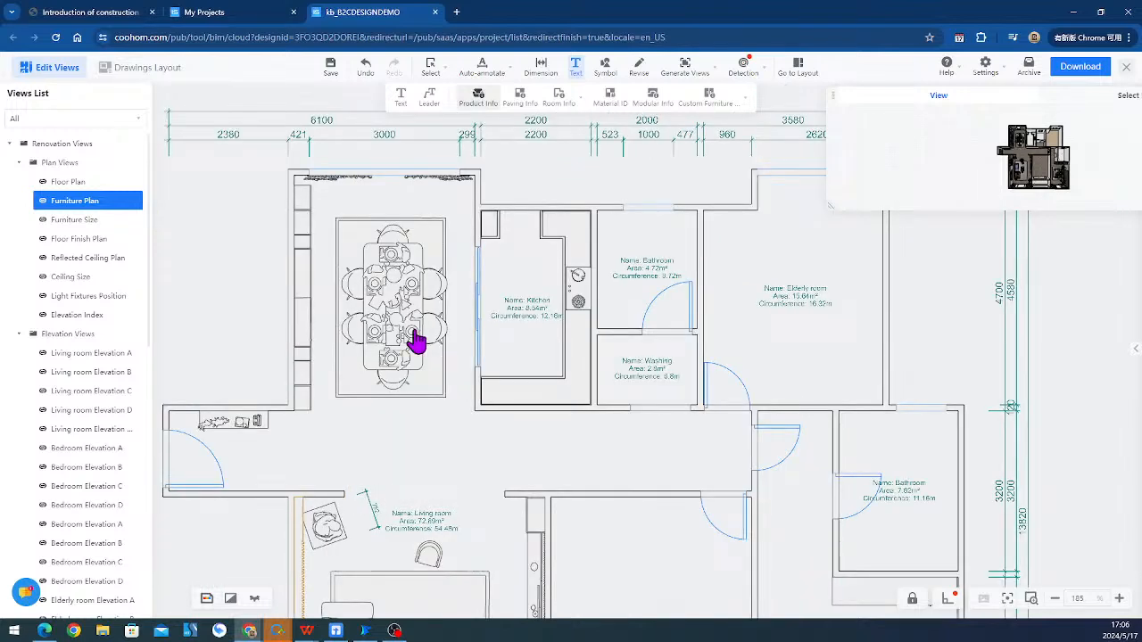
left_click(393, 292)
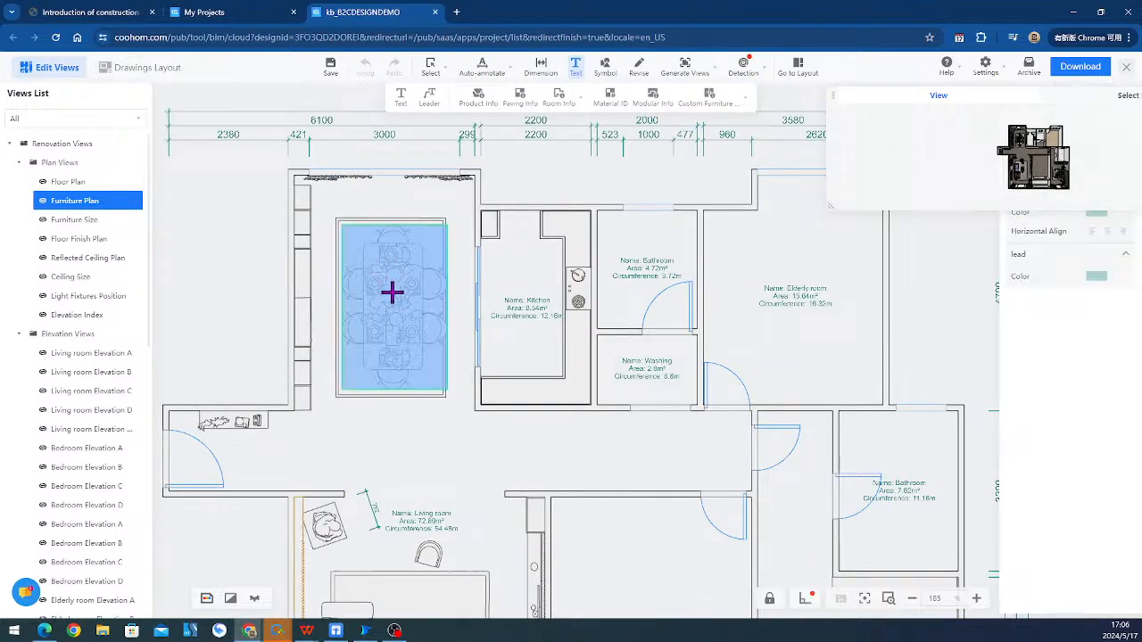
left_click(364, 410)
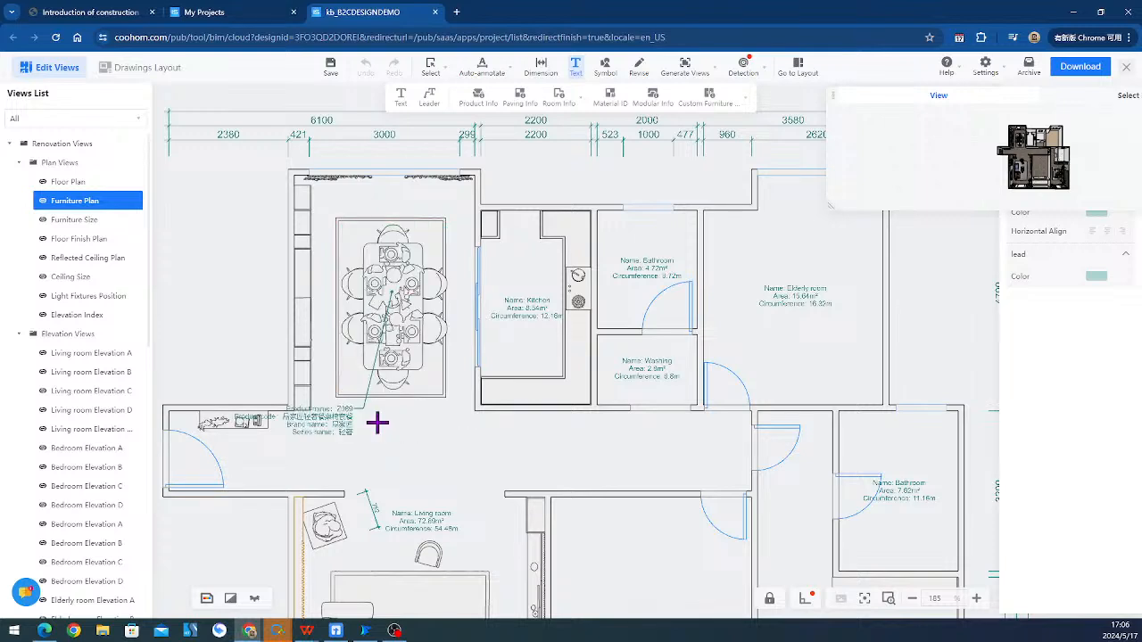
left_click(380, 424)
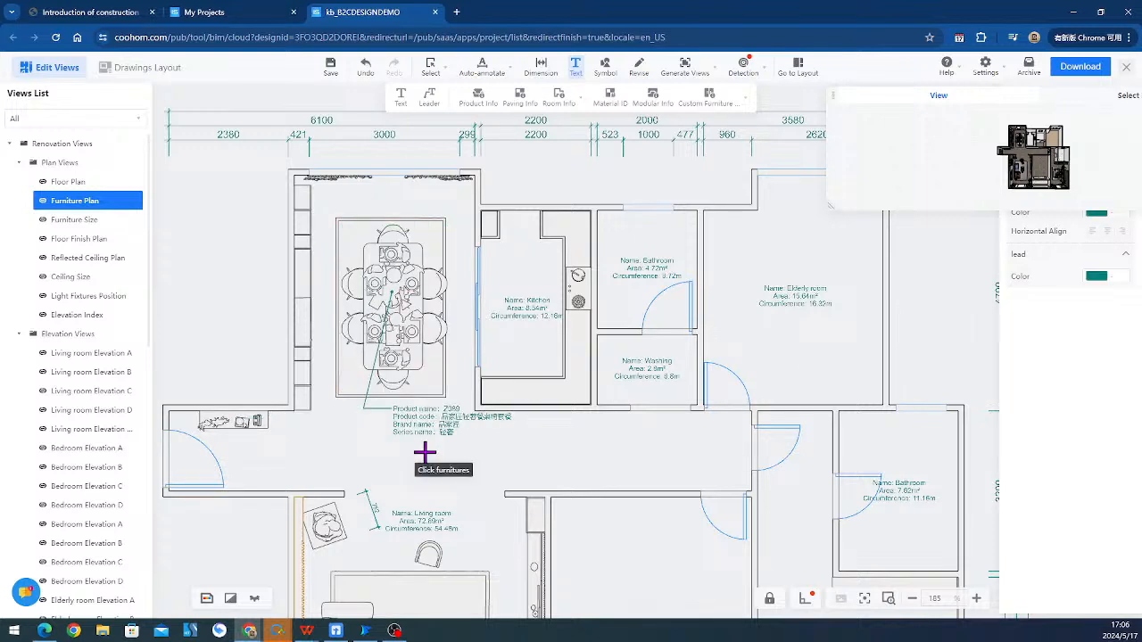
middle_click_drag(612, 477, 606, 390)
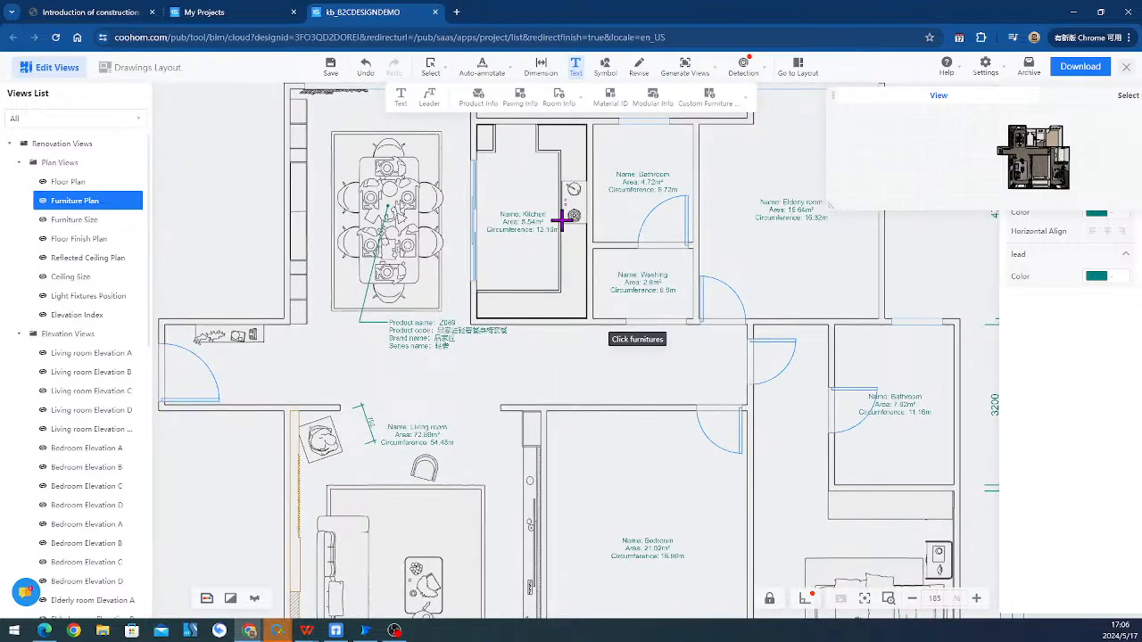
- Open the Floor Finish Plan view and add a Paving Info leader note for the kitchen floor tiles, placed above the plan
left_click(78, 242)
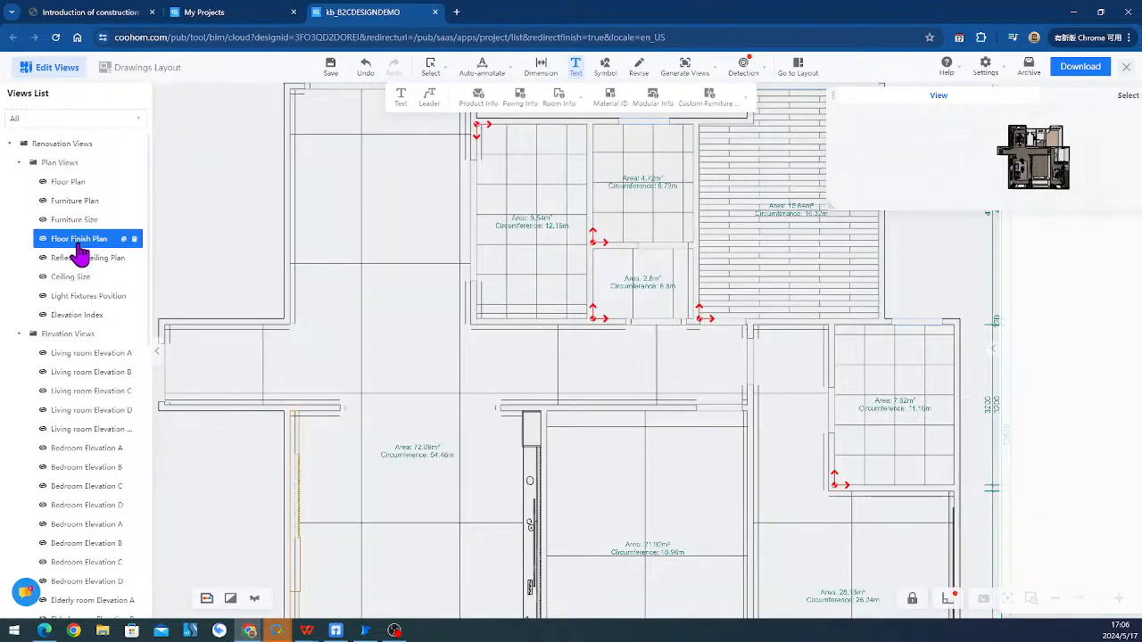
left_click(522, 174)
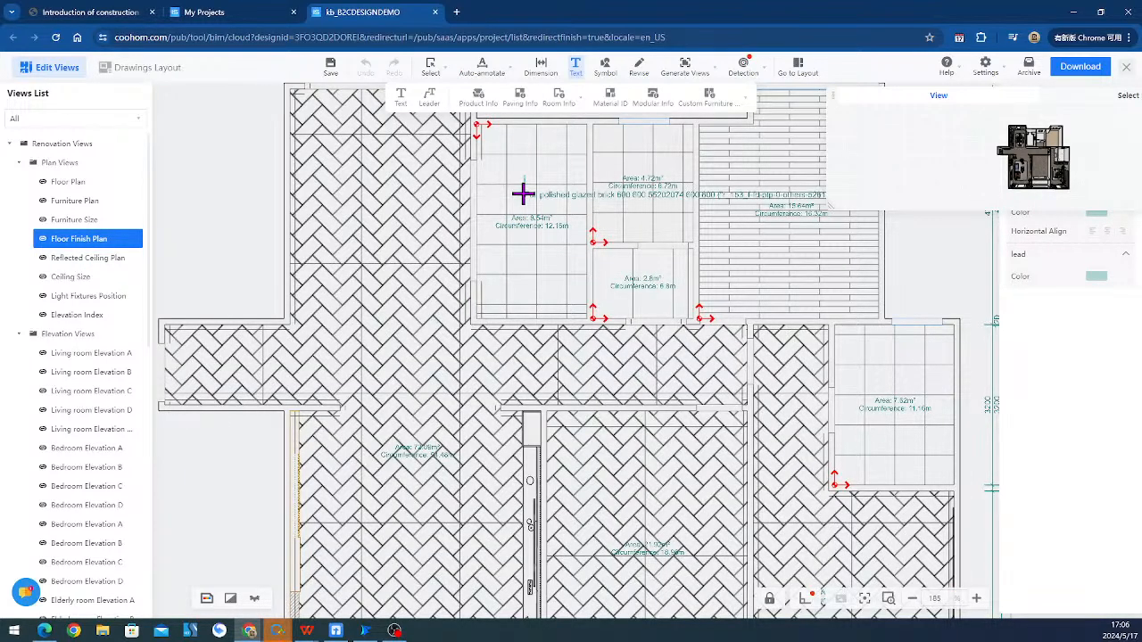
scroll(522, 193, "down", 5)
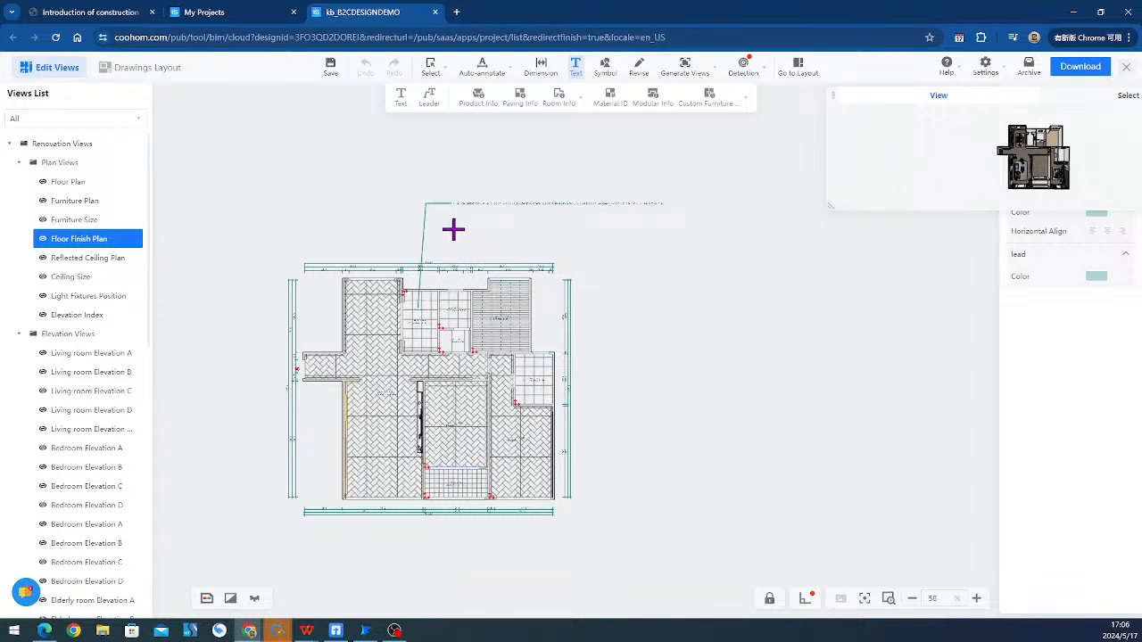
left_click(453, 229)
scroll(474, 203, "up", 5)
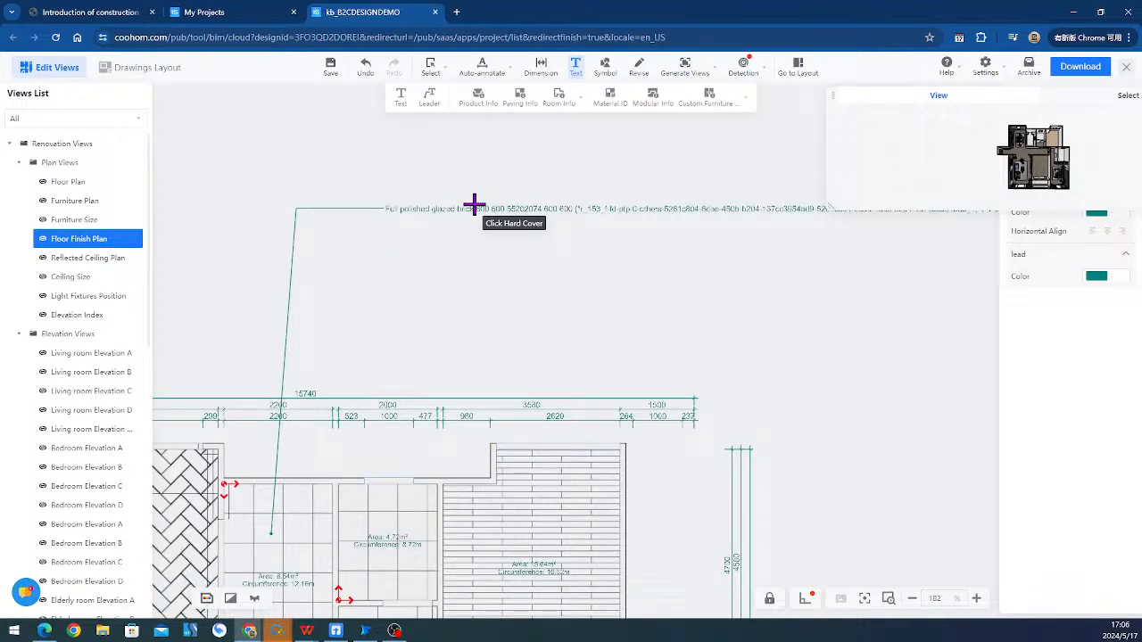
scroll(562, 148, "down", 2)
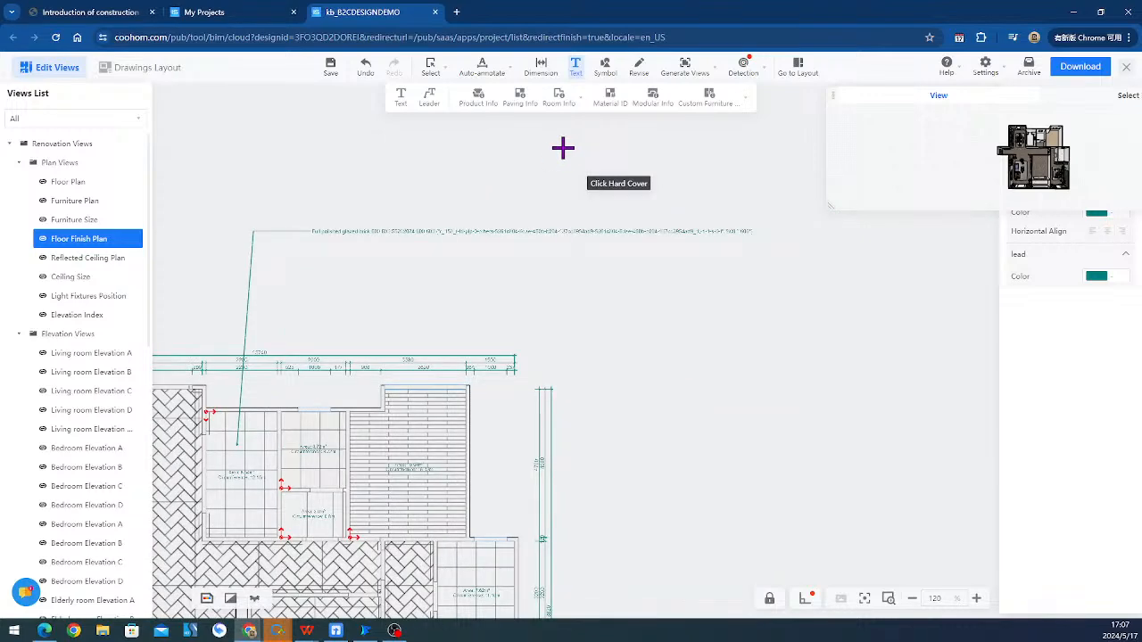
scroll(530, 326, "down", 3)
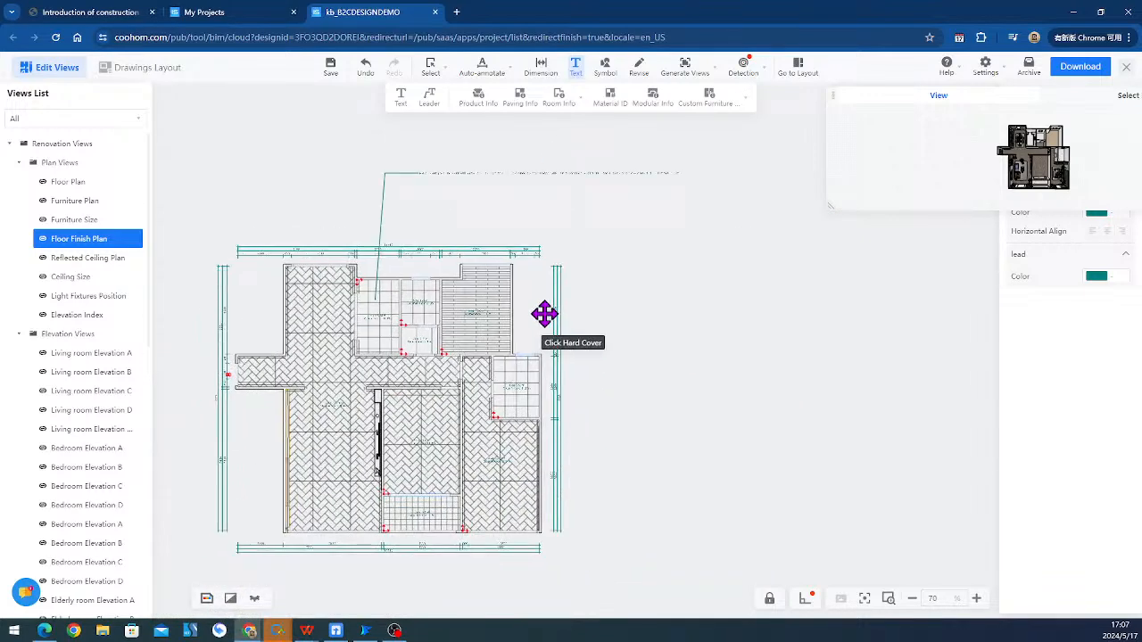
left_click(285, 441)
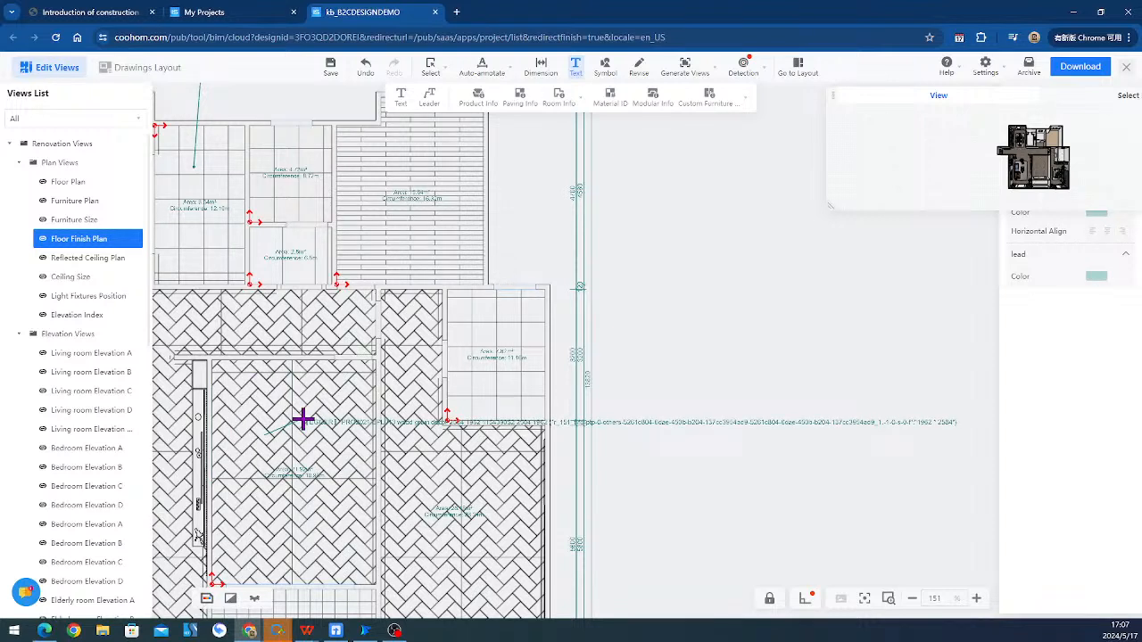
key("Escape")
- Add a Room Name label to the 7.62 m² bathroom, above its area and circumference text
left_click(560, 98)
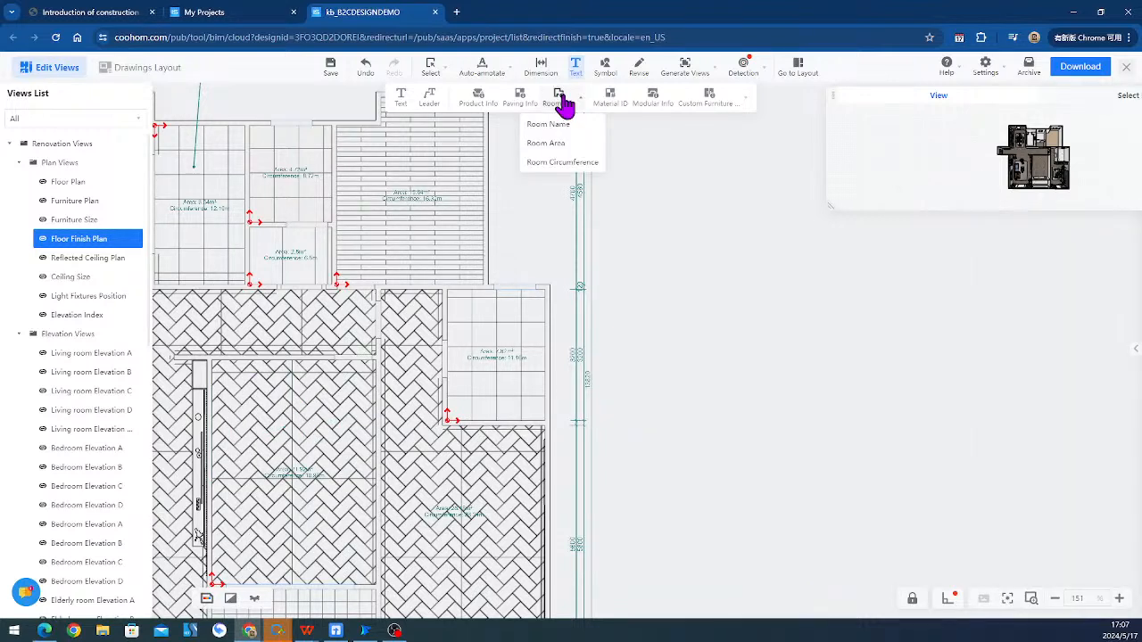
left_click(563, 166)
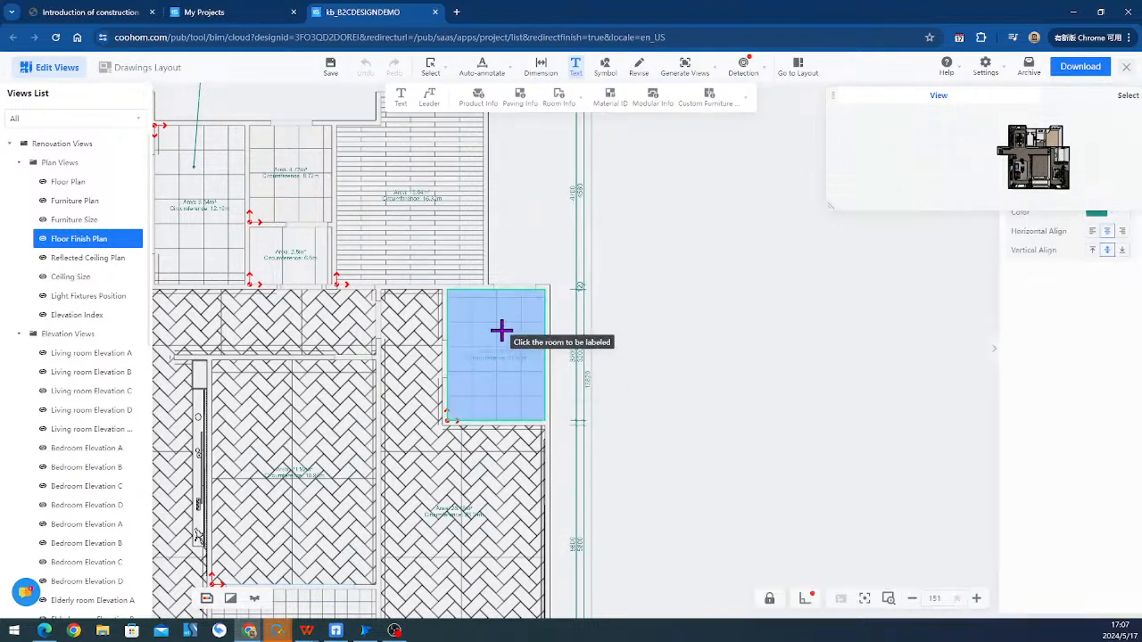
left_click(500, 331)
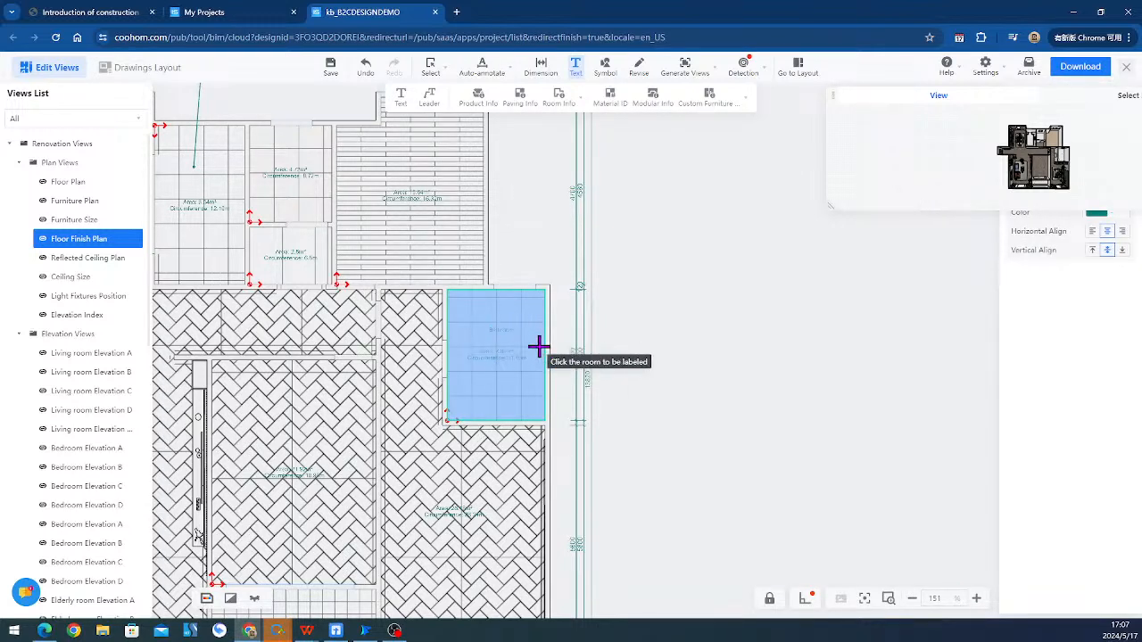
key("Escape")
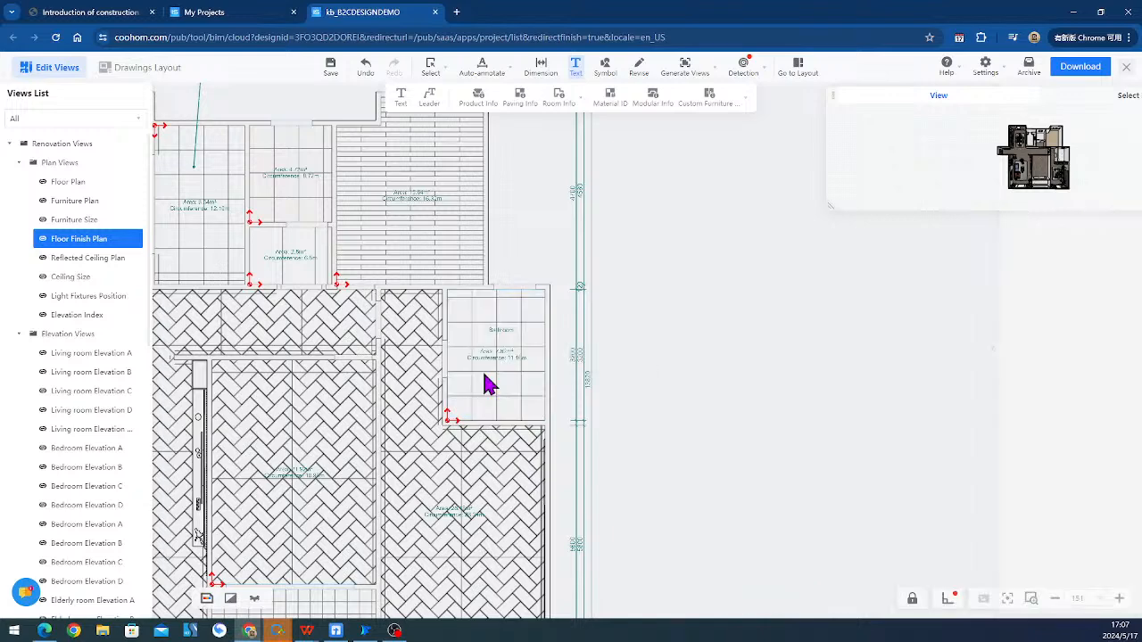
scroll(488, 383, "up", 3)
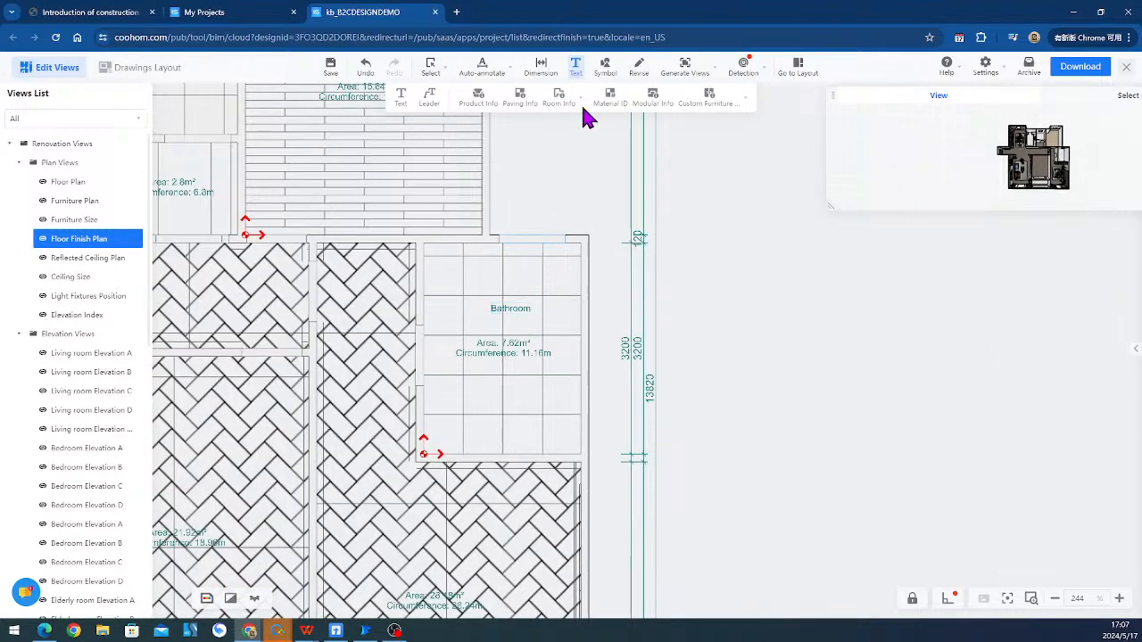
- Open the Furniture Plan view and try to add a Material ID note to the living room furniture
left_click(610, 100)
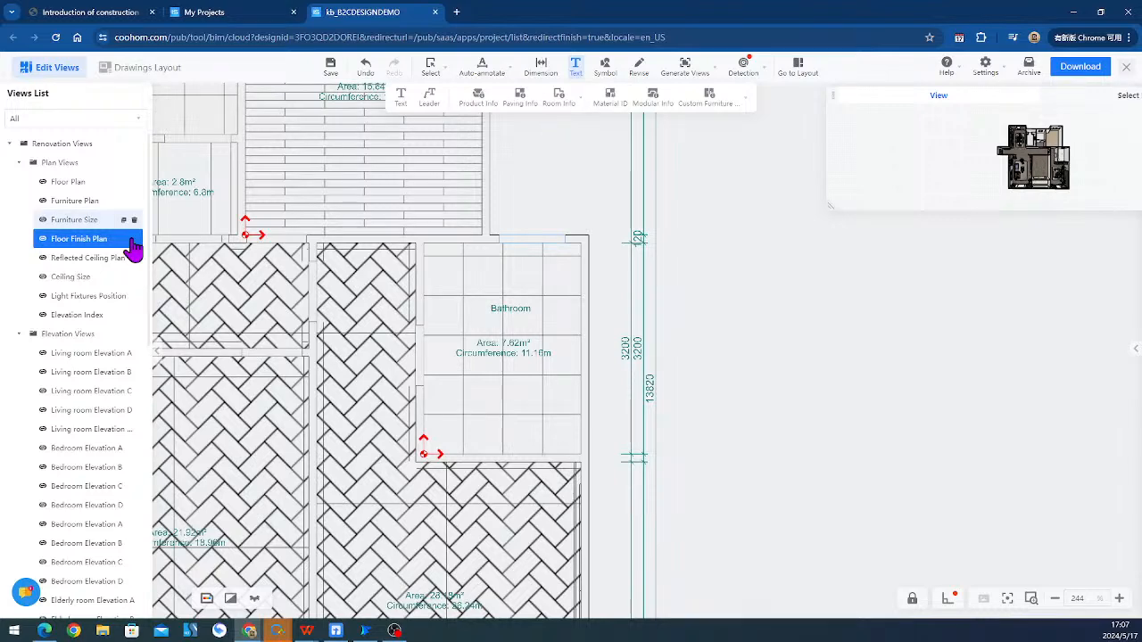
left_click(89, 219)
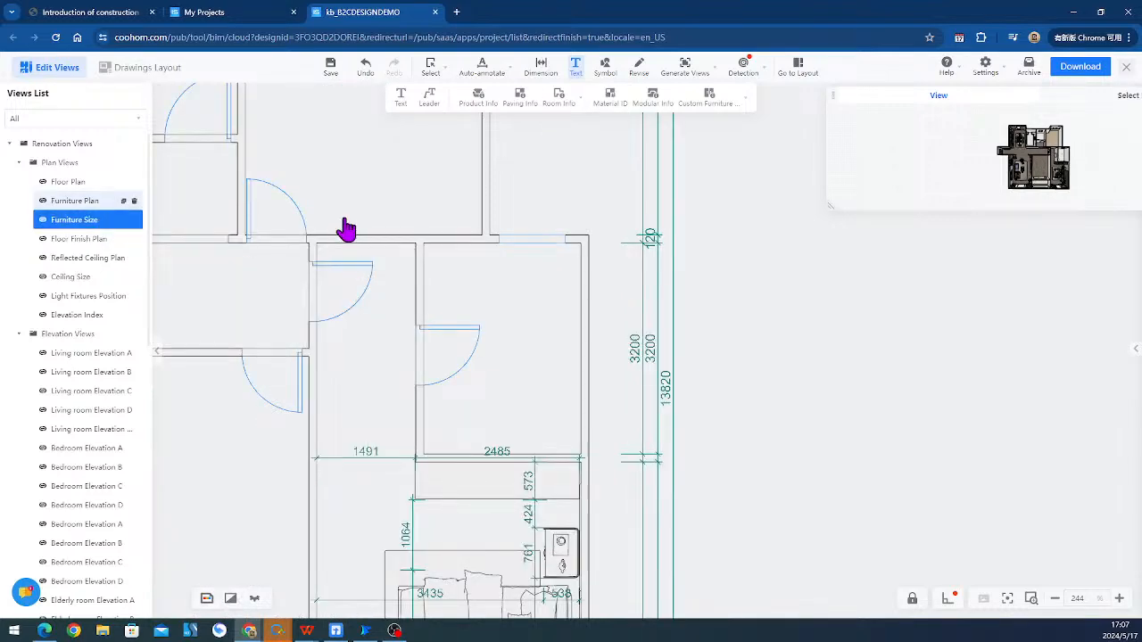
scroll(248, 461, "down", 4)
middle_click_drag(248, 461, 553, 418)
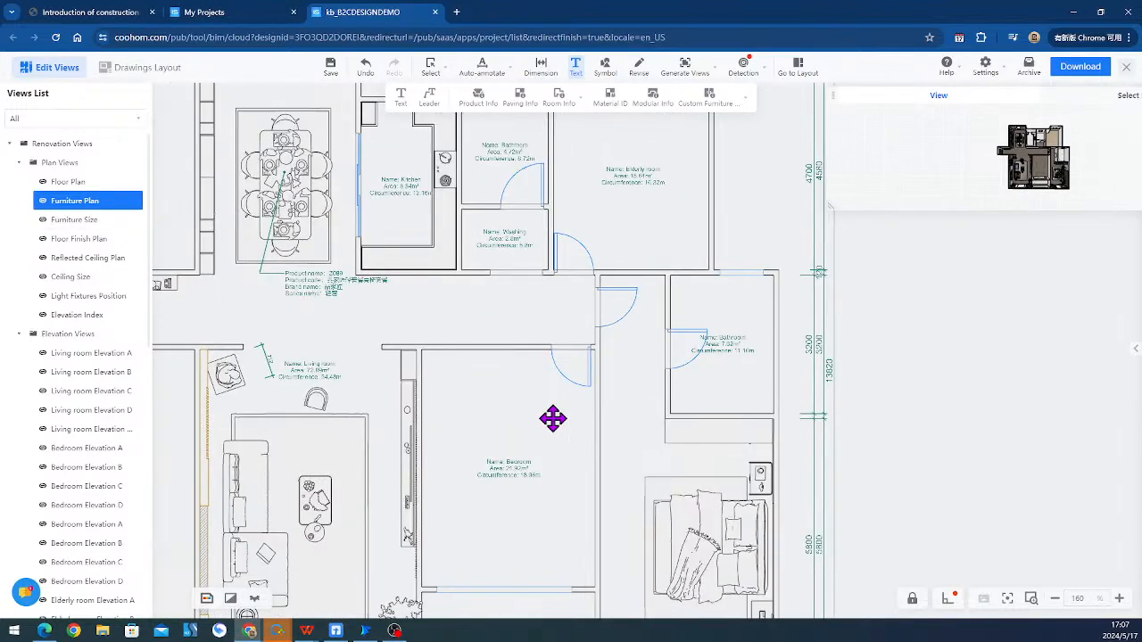
scroll(469, 321, "up", 4)
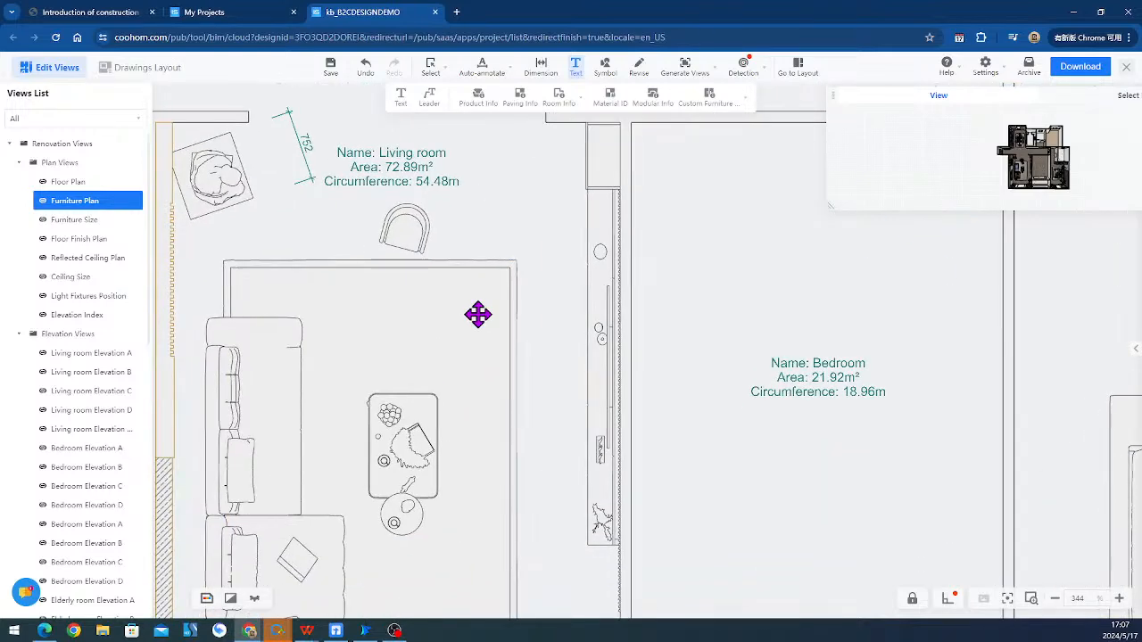
middle_click_drag(478, 314, 529, 264)
left_click(478, 97)
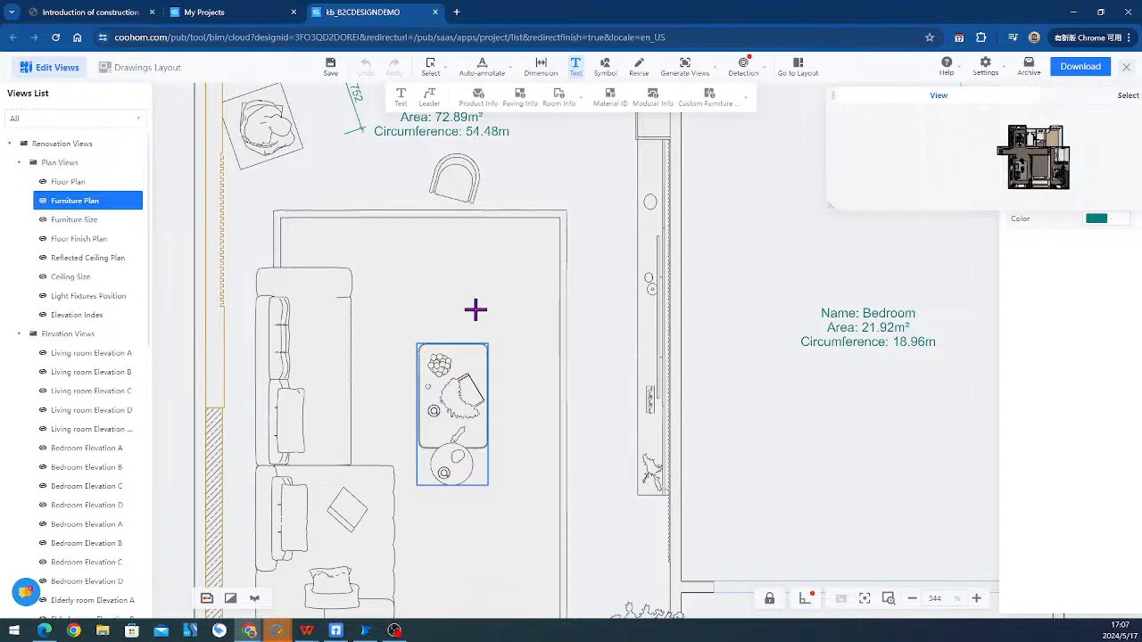
scroll(475, 310, "down", 3)
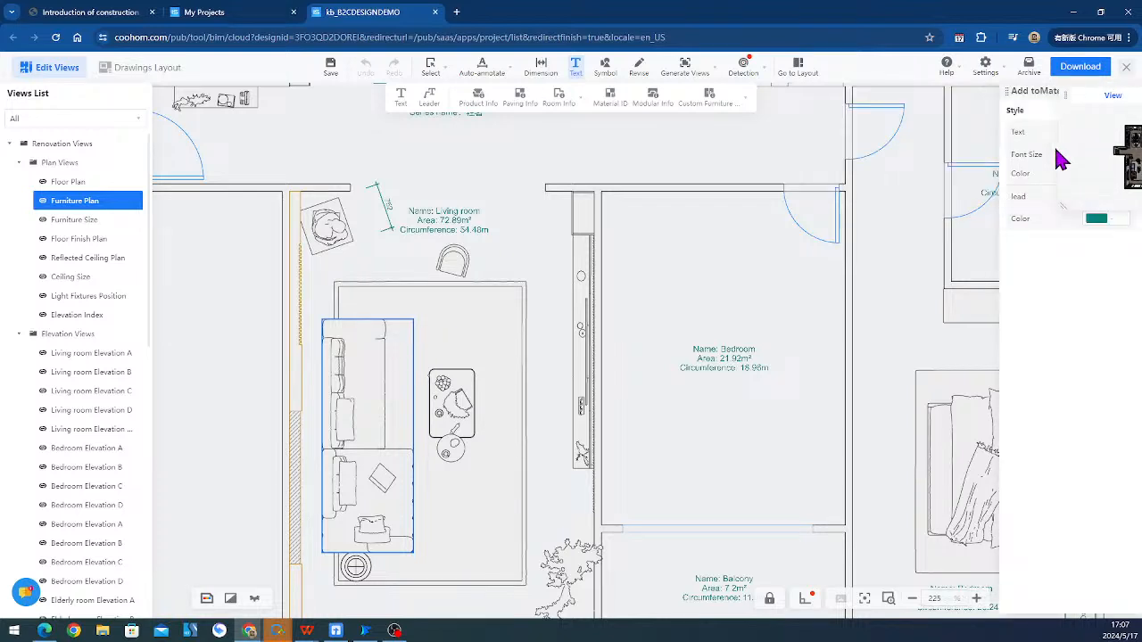
left_click_drag(1010, 91, 902, 214)
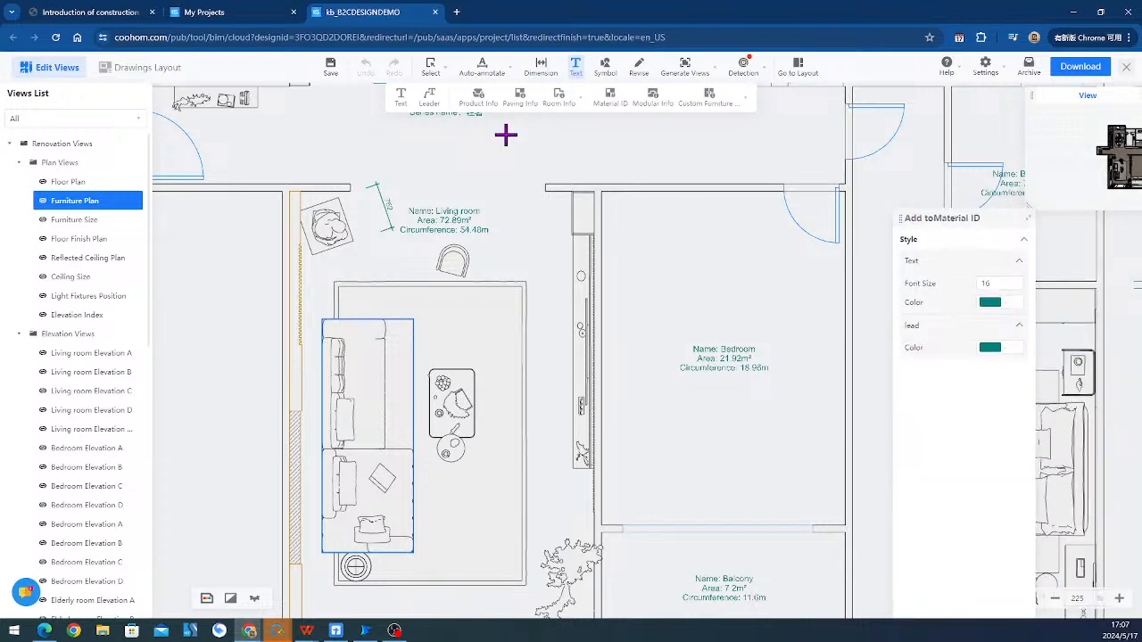
left_click(650, 98)
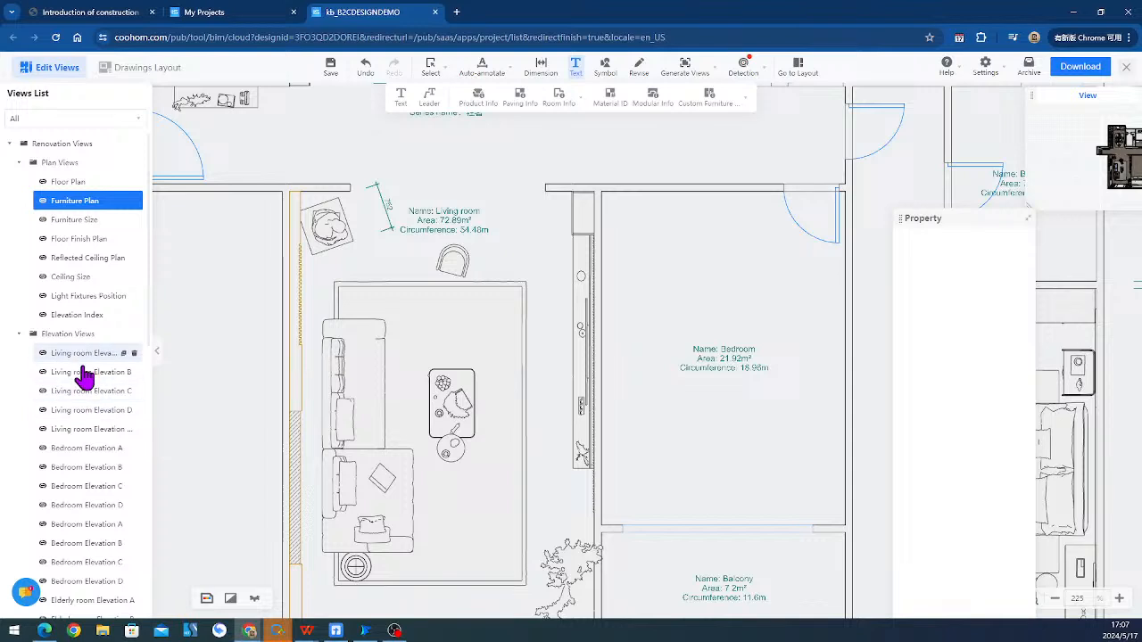
- Open the Kitchen Elevation C view and try to add a Material ID note to the patterned wall surface
scroll(84, 376, "down", 2)
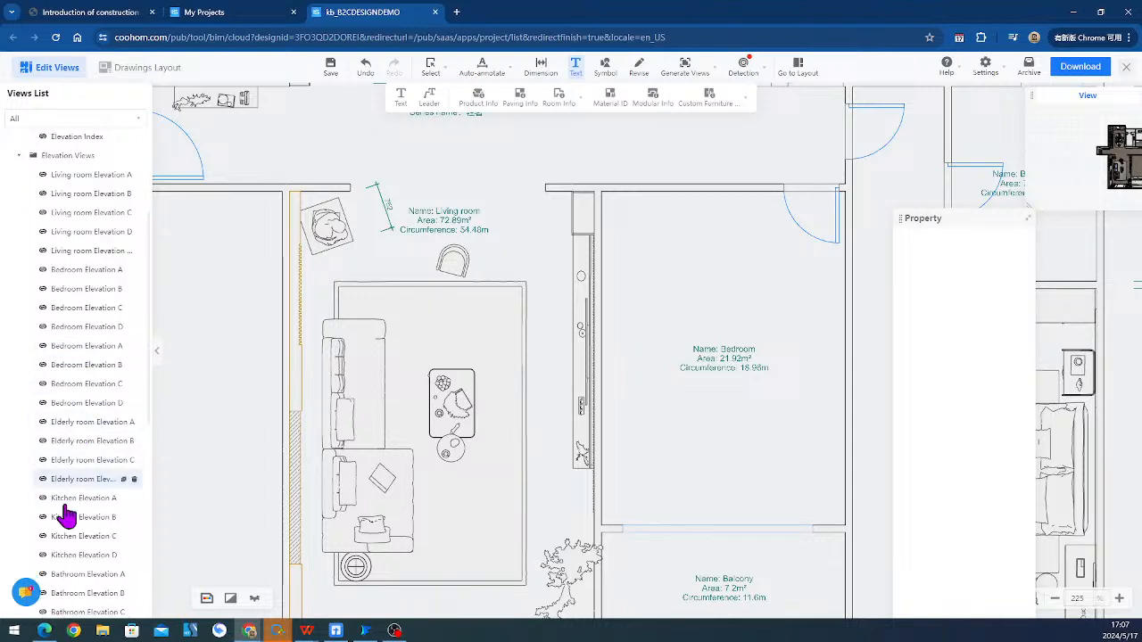
scroll(71, 500, "down", 1)
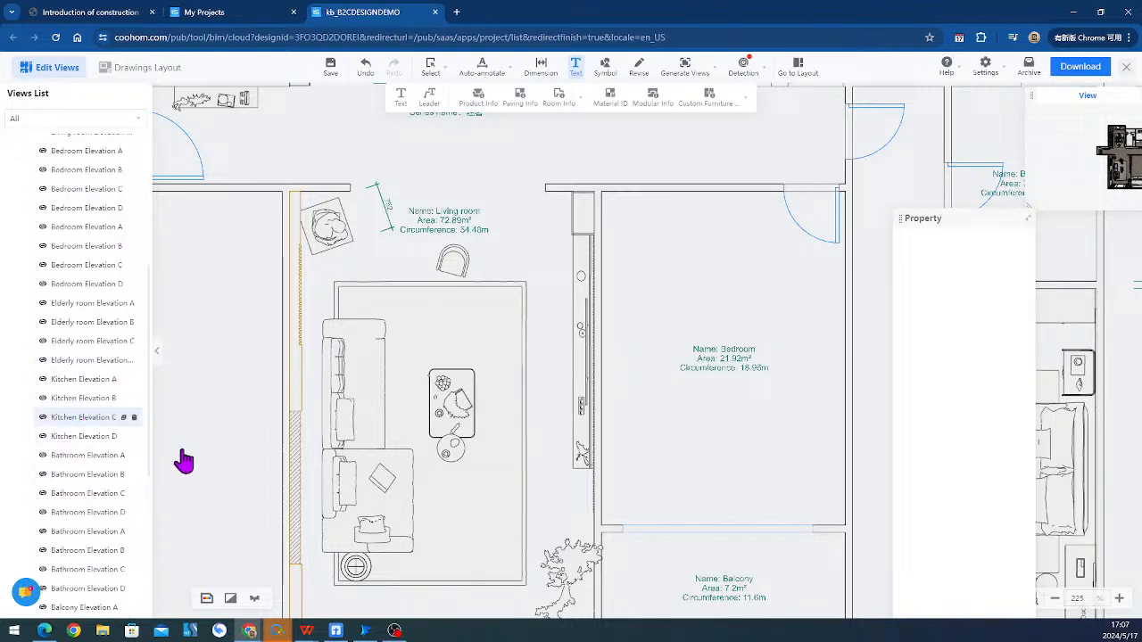
left_click(83, 417)
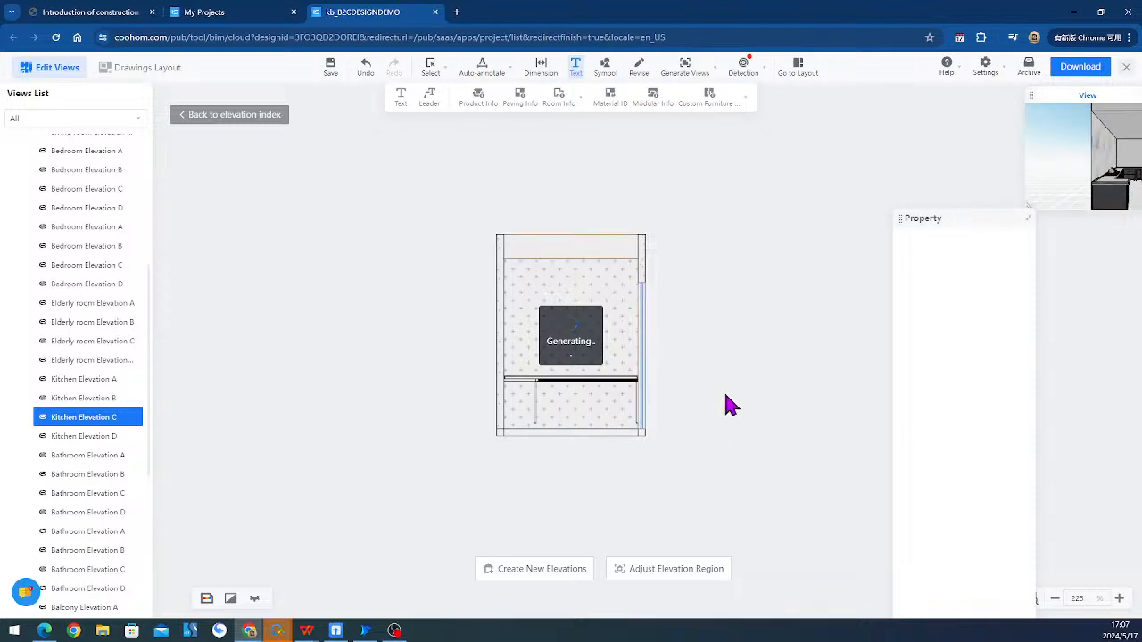
mouse_move(723, 389)
left_mouse_down()
mouse_move(695, 344)
mouse_move(697, 371)
left_mouse_up()
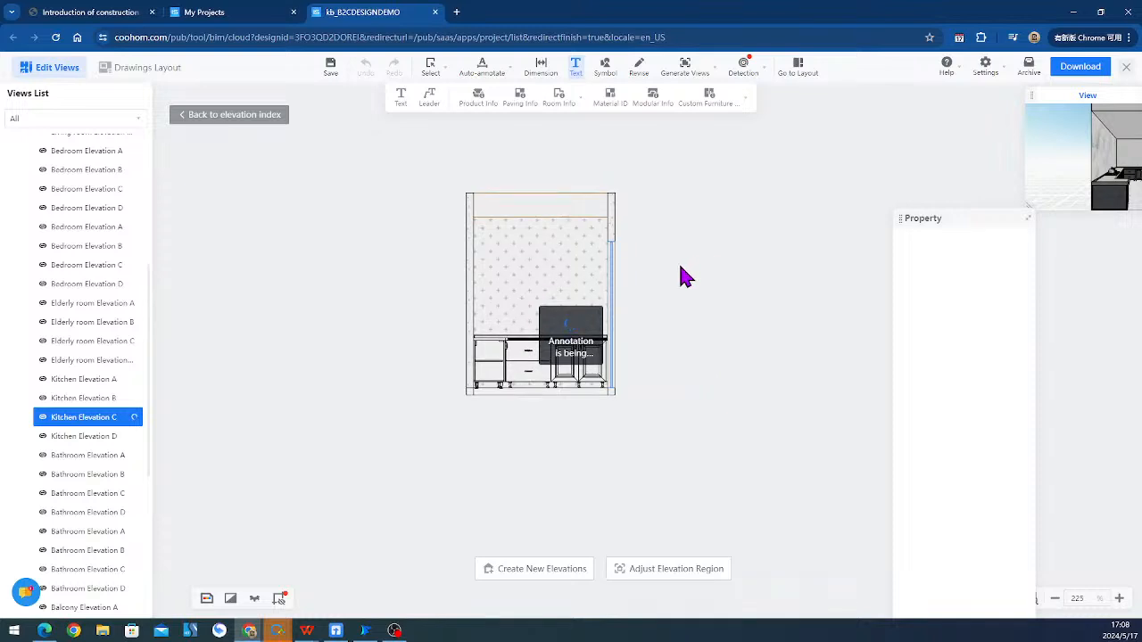
left_click(610, 98)
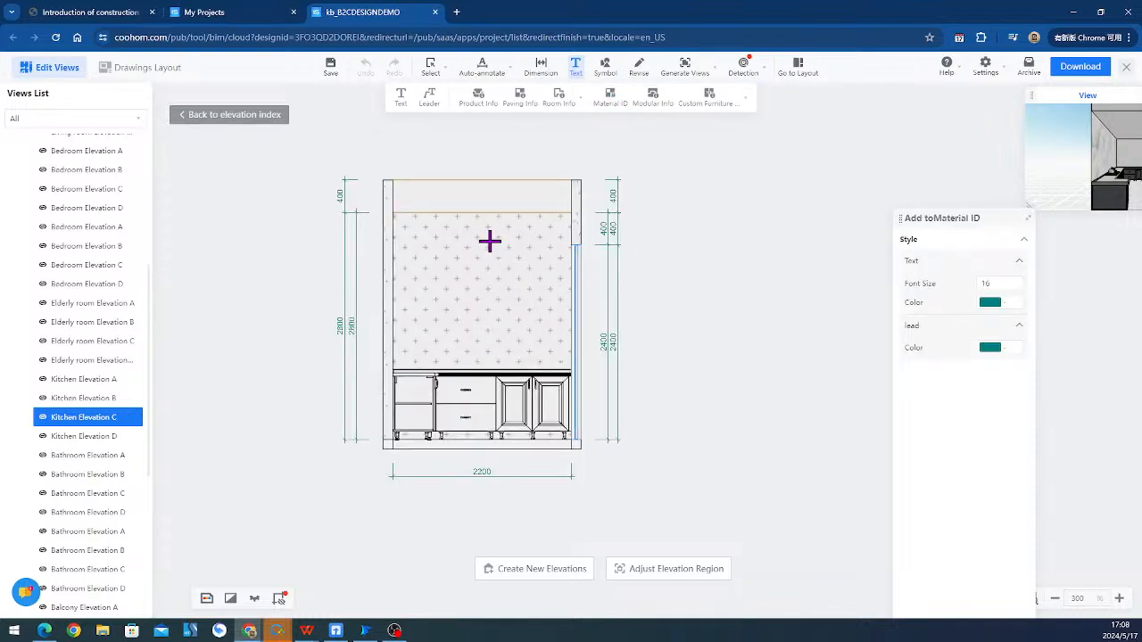
left_click(490, 241)
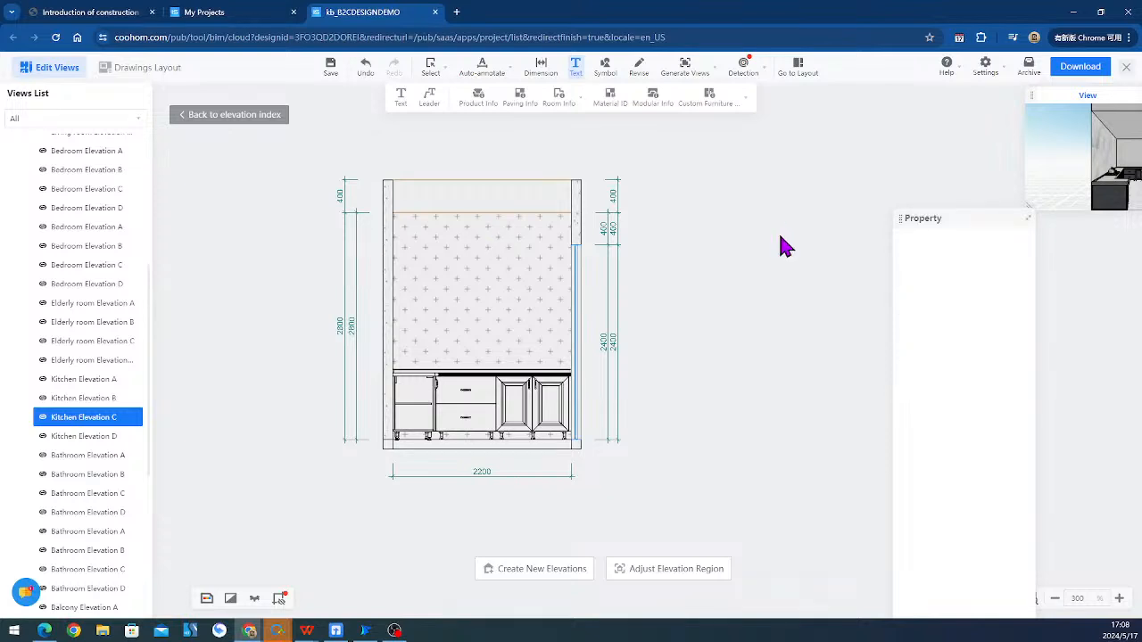
- Review the custom furniture annotation options, the auto-symbol types and the public symbols in the Symbol Library
left_click(730, 103)
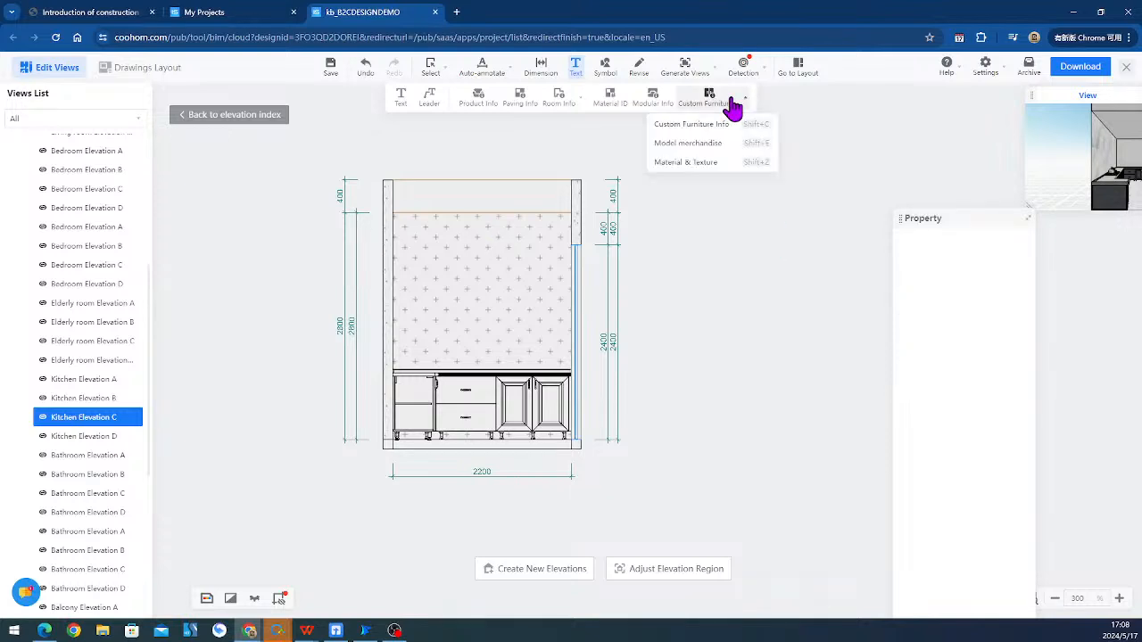
left_click(605, 66)
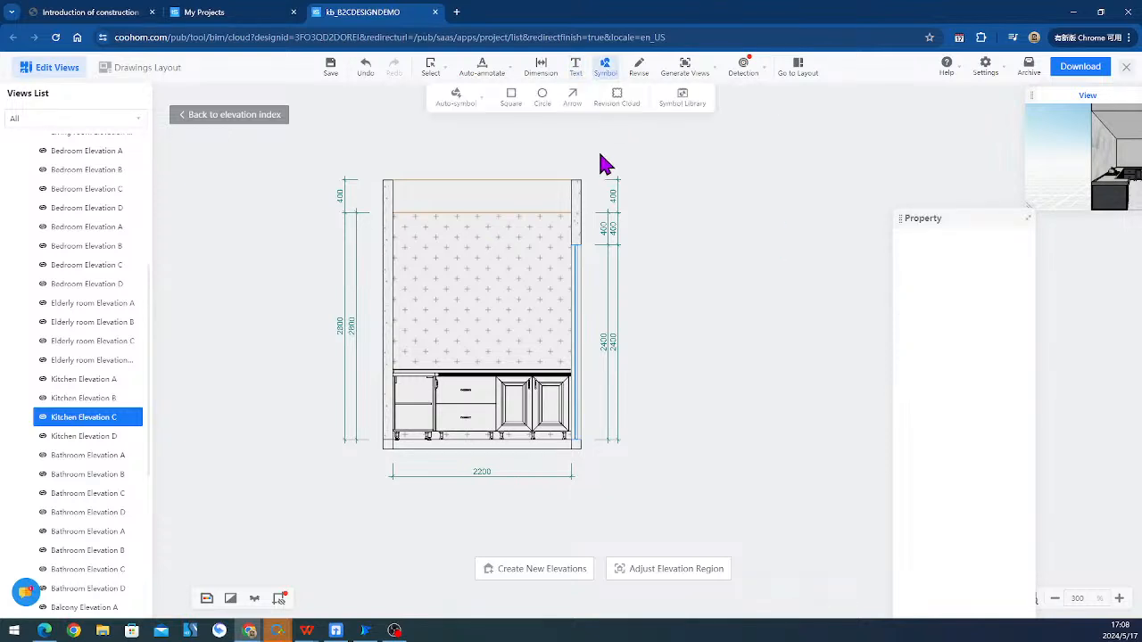
left_click(485, 96)
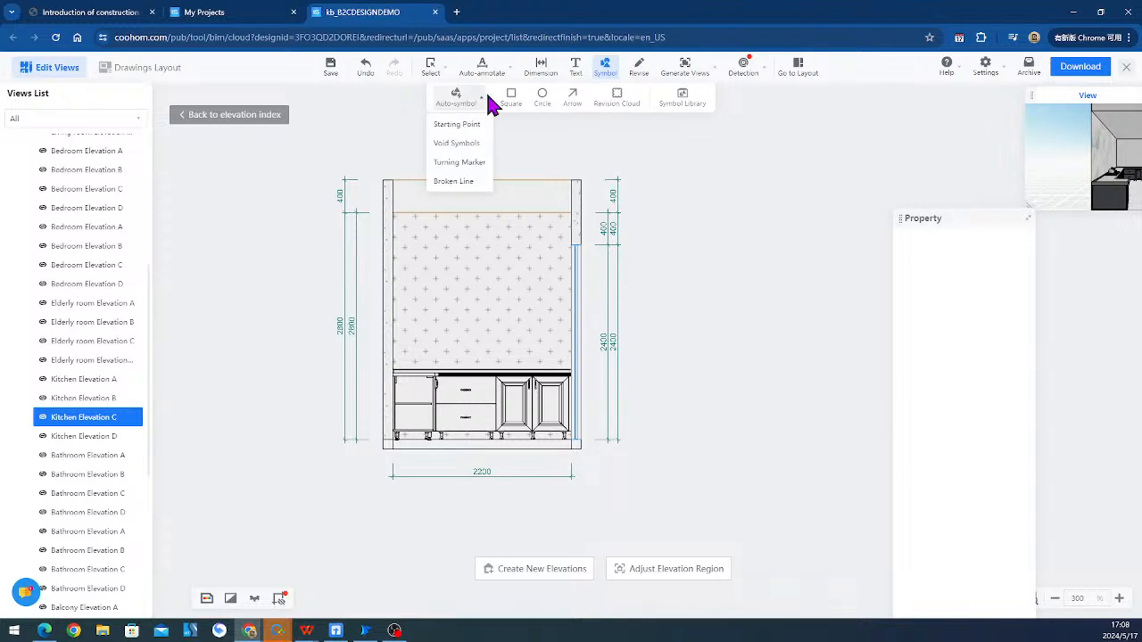
left_click(687, 104)
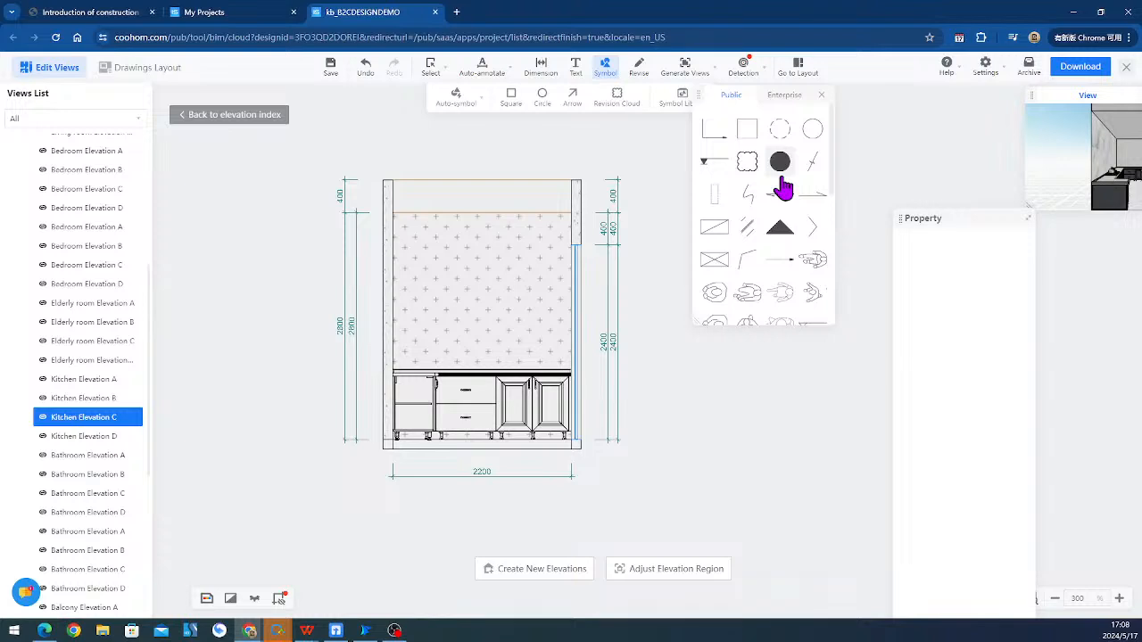
scroll(782, 187, "down", 3)
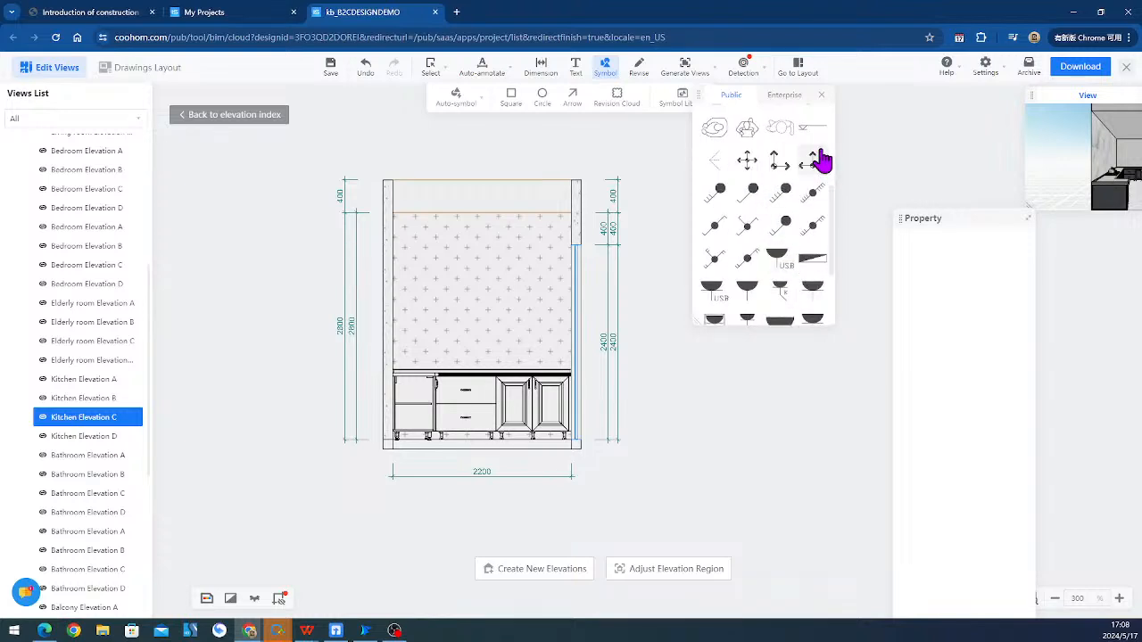
scroll(782, 254, "up", 5)
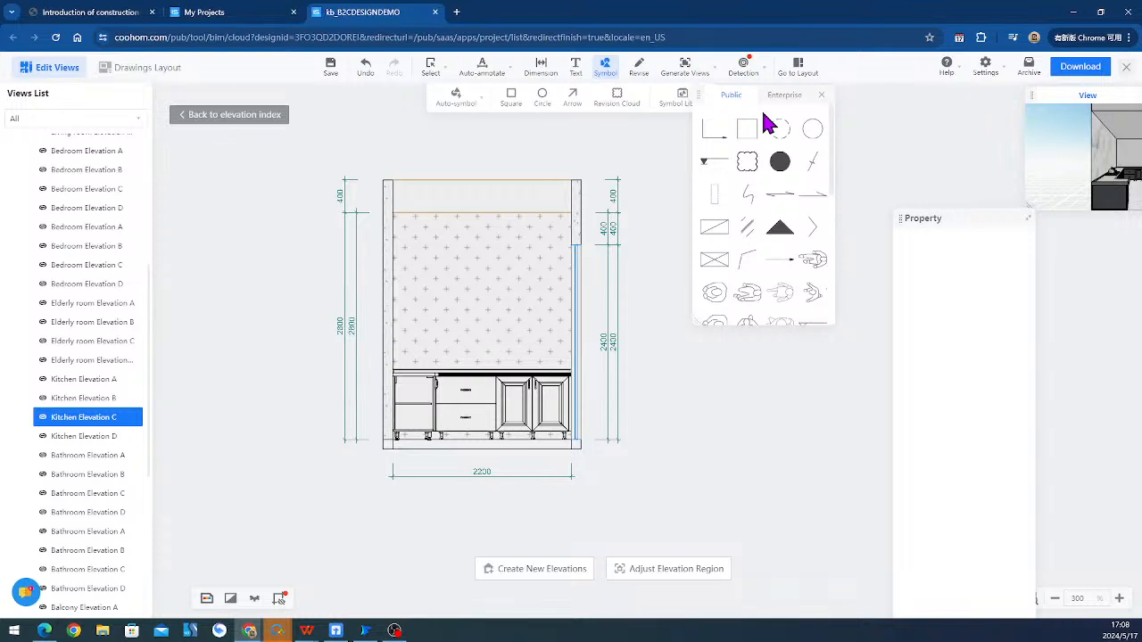
- Use Quick filling to apply the AR-CONC hatch to the blank band above the patterned wall in Kitchen Elevation C
left_click(638, 63)
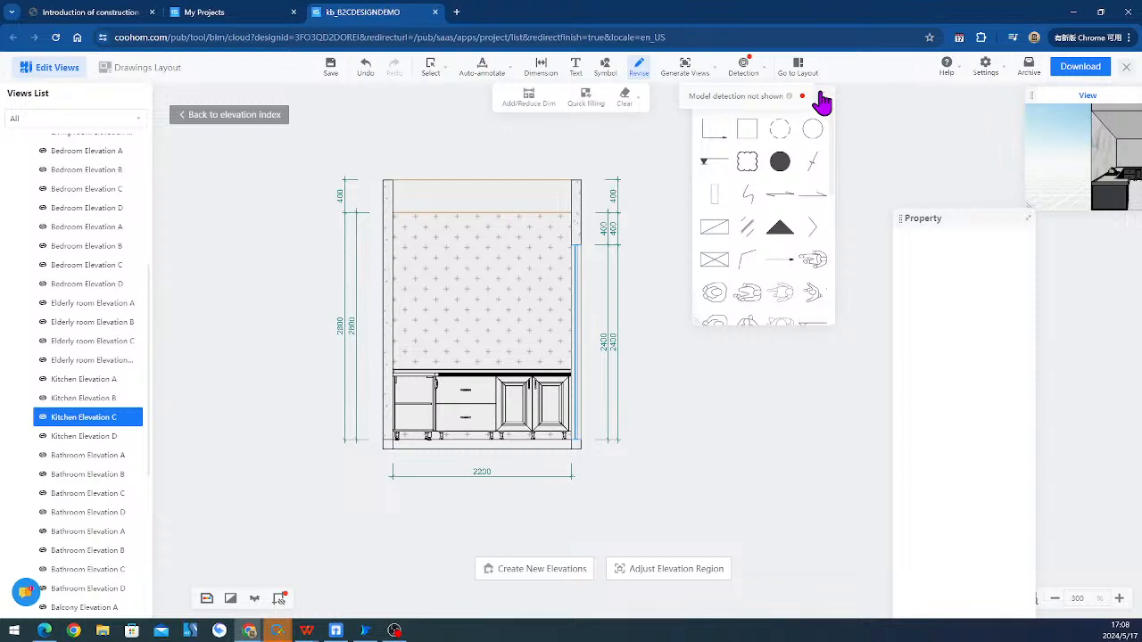
left_click(576, 100)
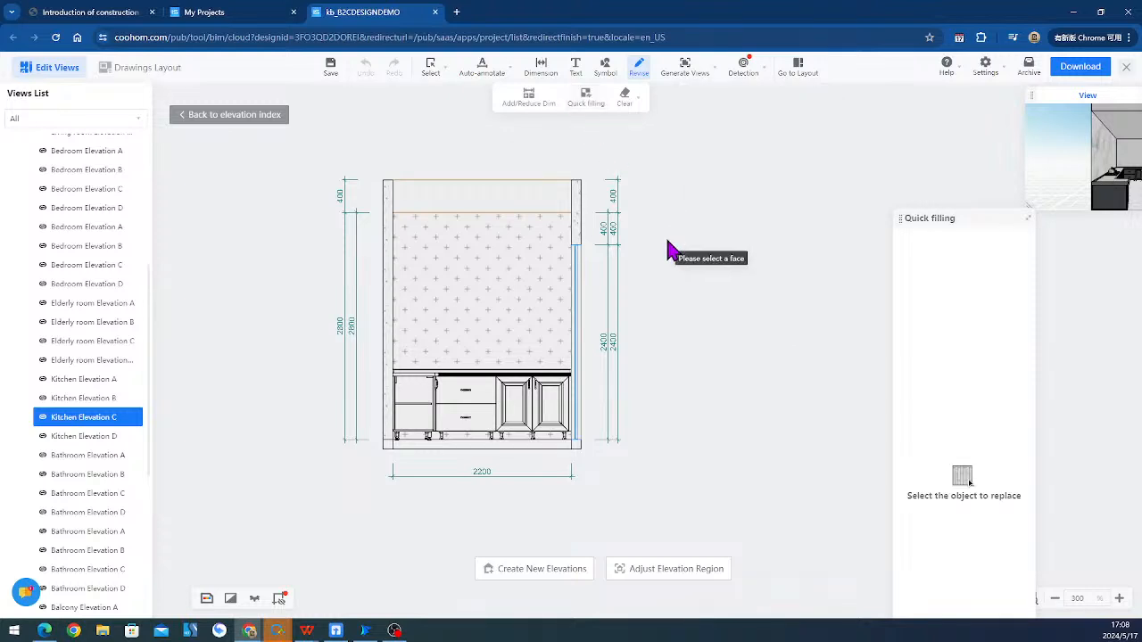
left_click(527, 201)
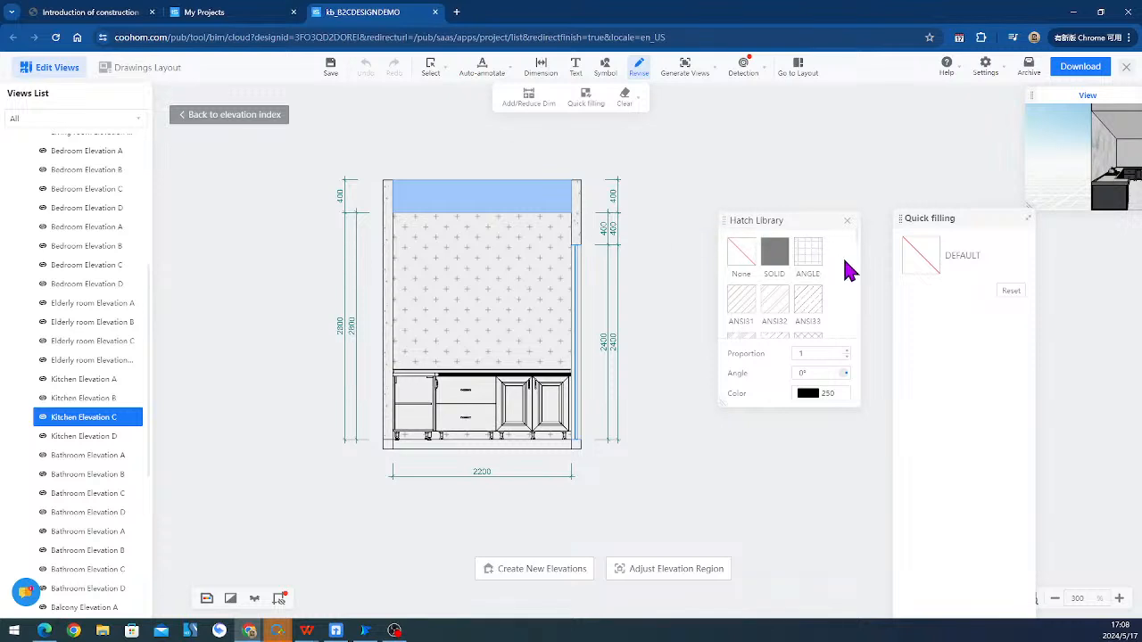
scroll(796, 276, "down", 3)
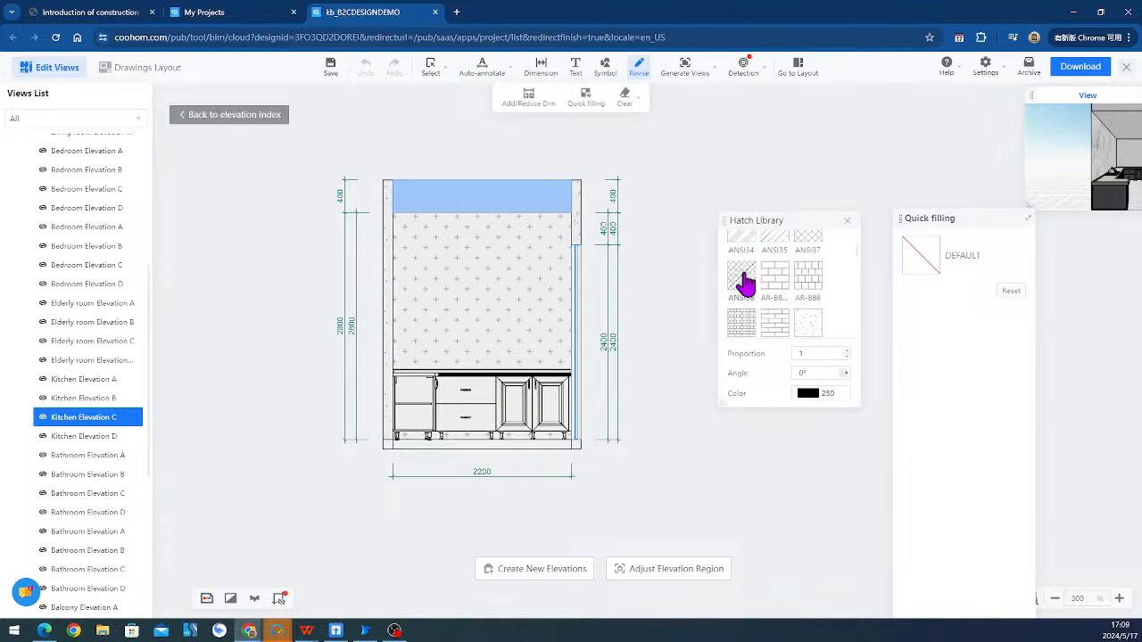
left_click(808, 321)
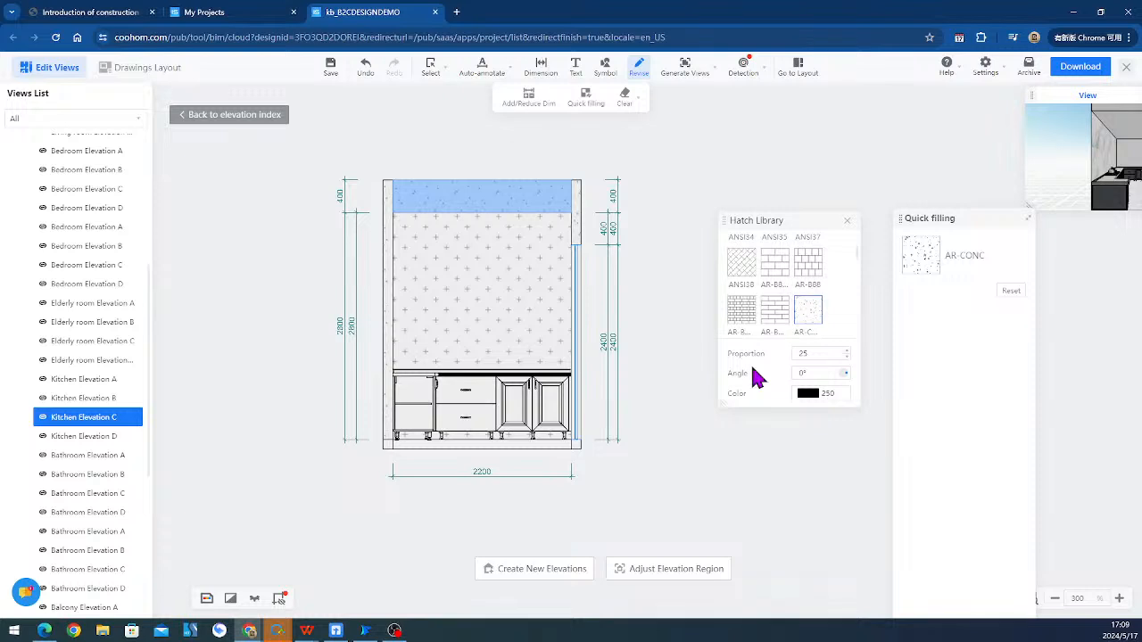
left_click(846, 221)
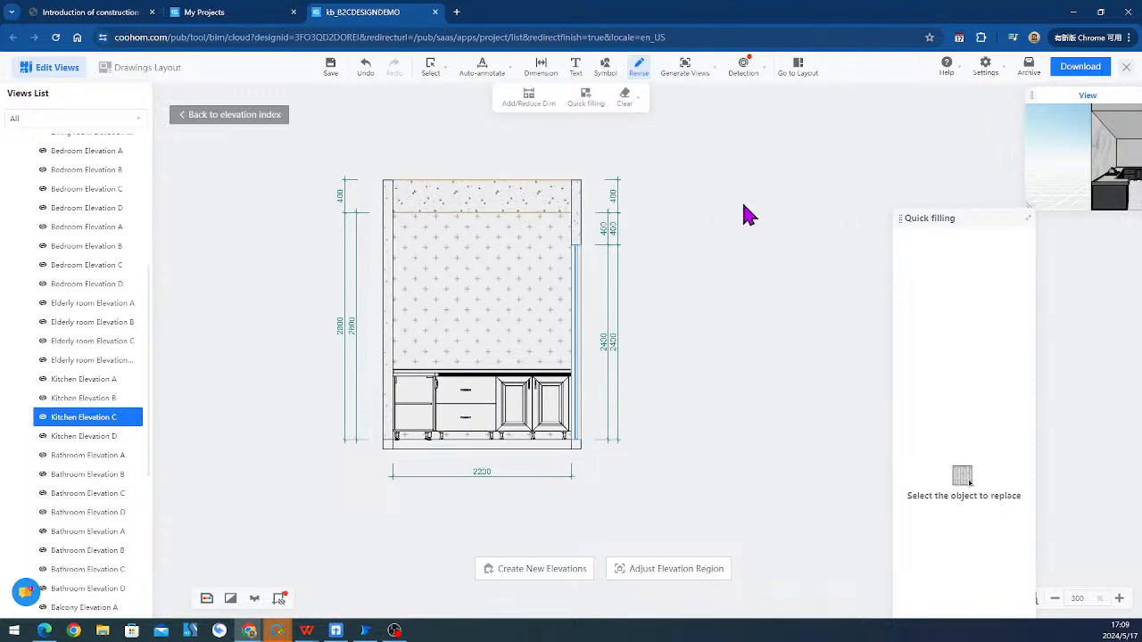
- Create a detail-view callout around the upper-left corner of Kitchen Elevation C
left_click(624, 97)
mouse_move(706, 84)
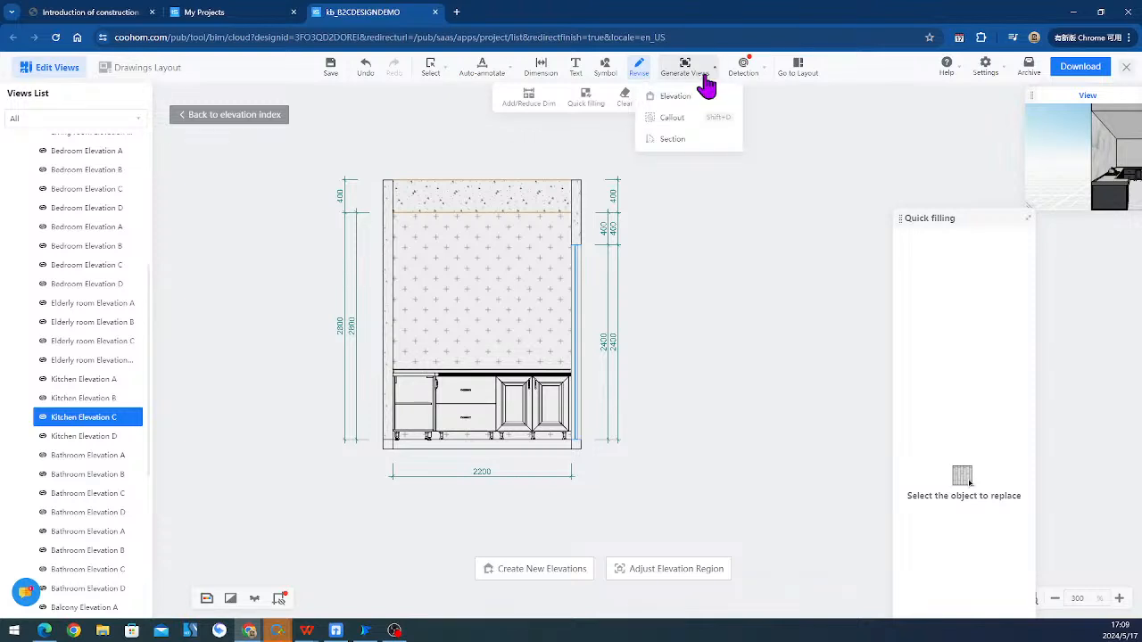
left_click(672, 123)
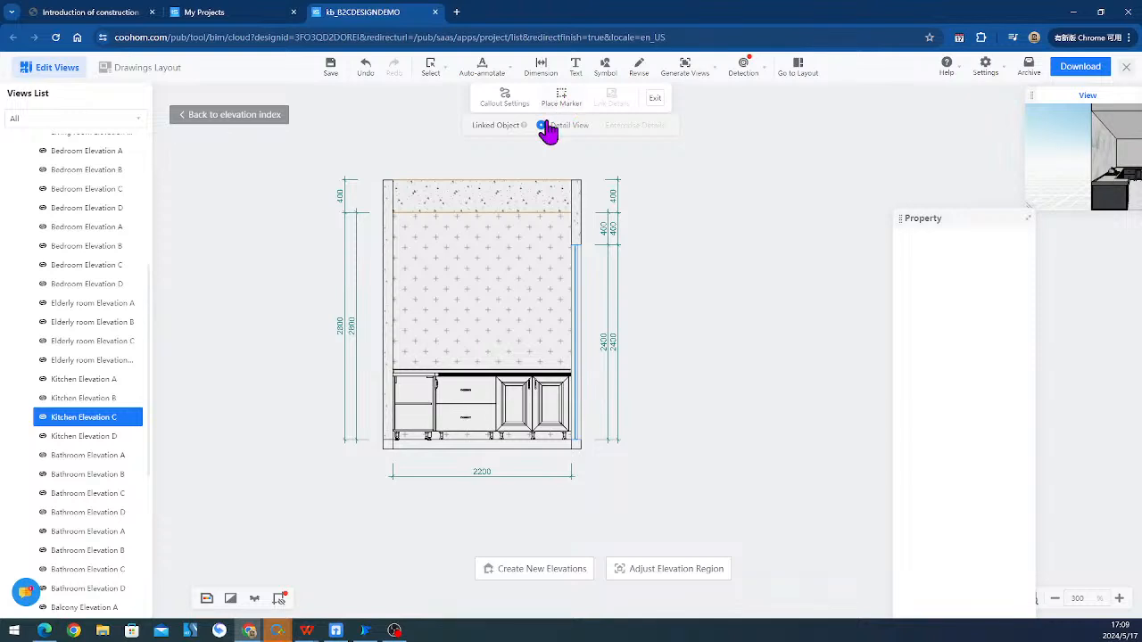
left_click(556, 105)
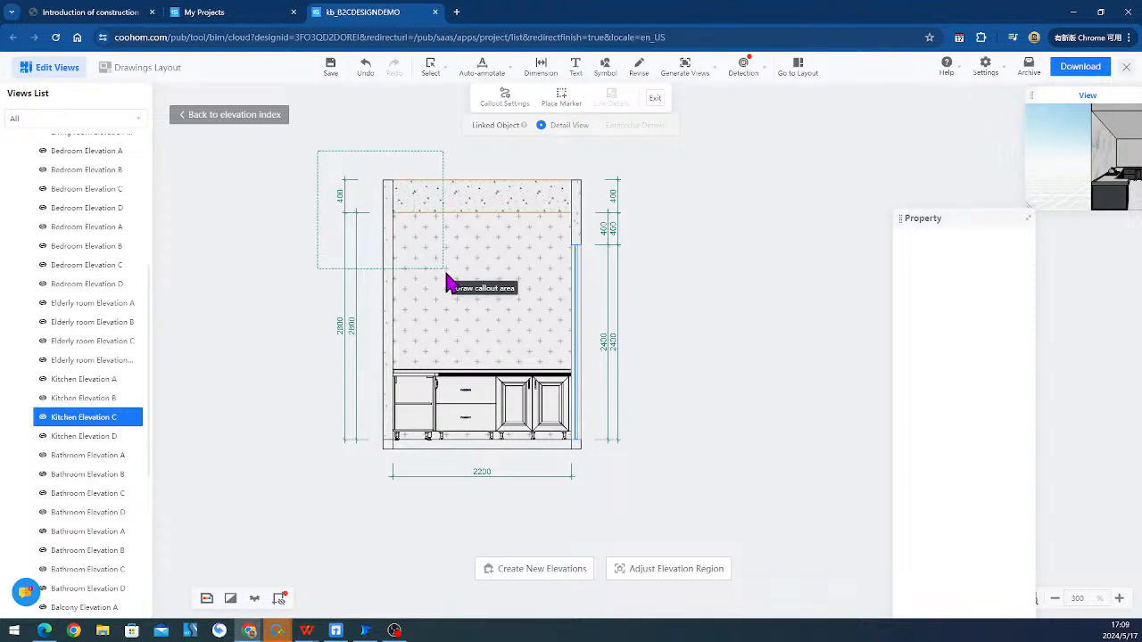
left_click(446, 281)
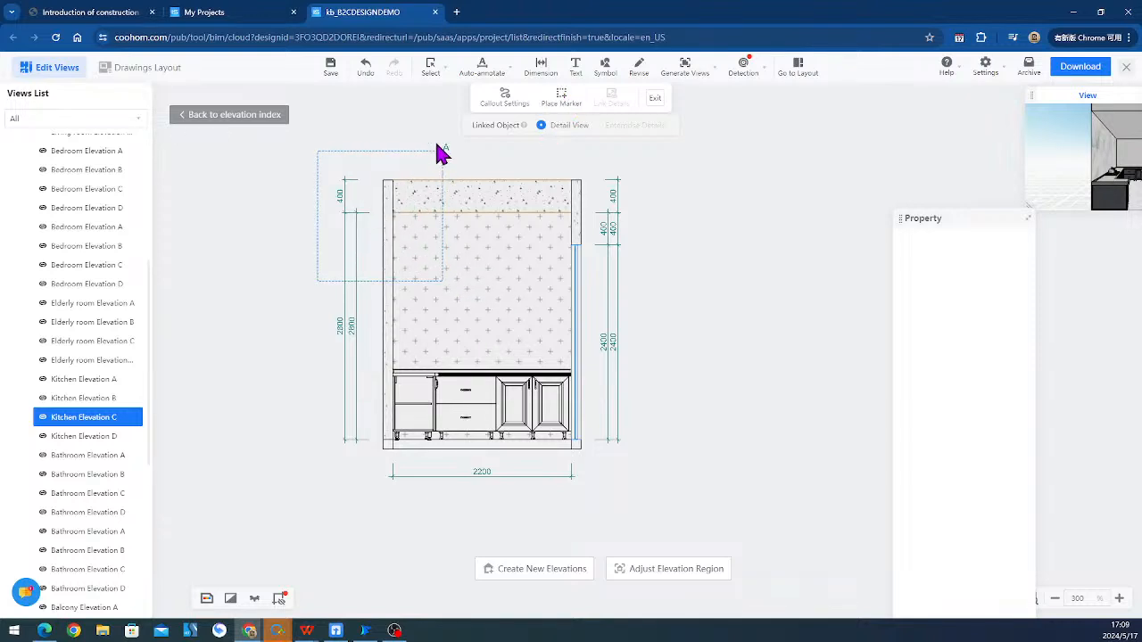
left_click(437, 145)
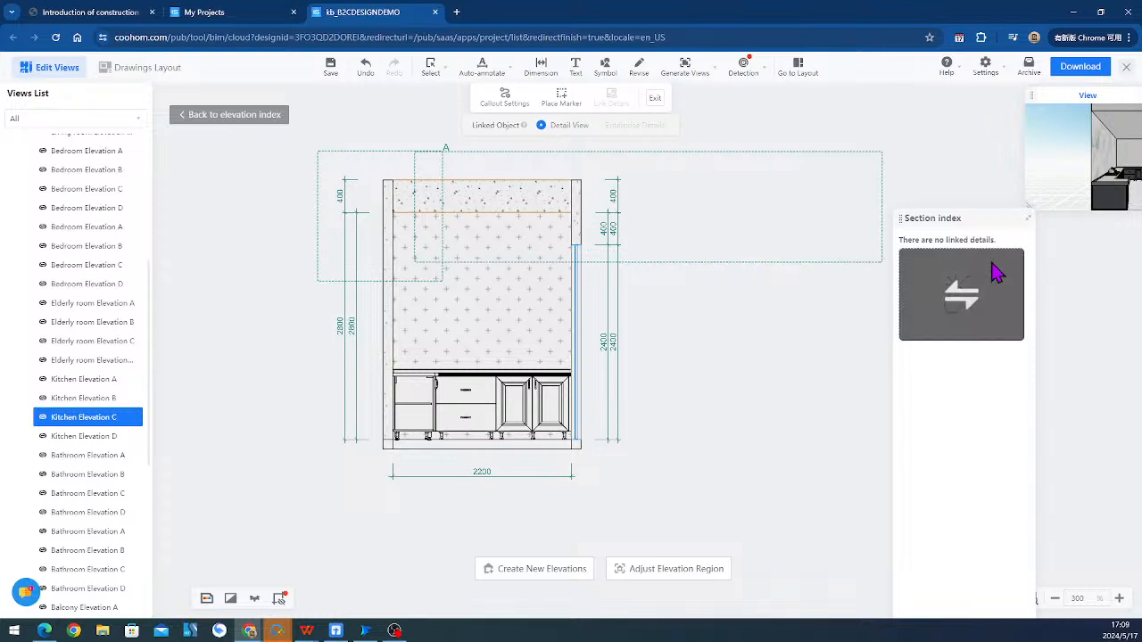
- Open the detail view of the Kitchen Elevation C callout, examine it up close, and return to the elevation
right_click(560, 188)
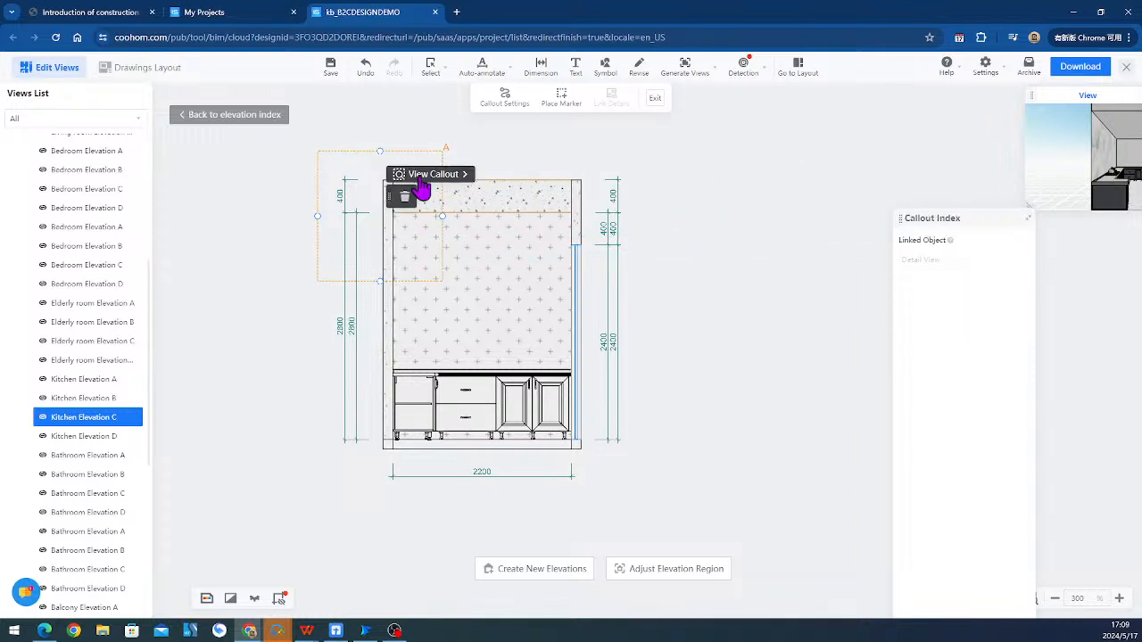
left_click(419, 178)
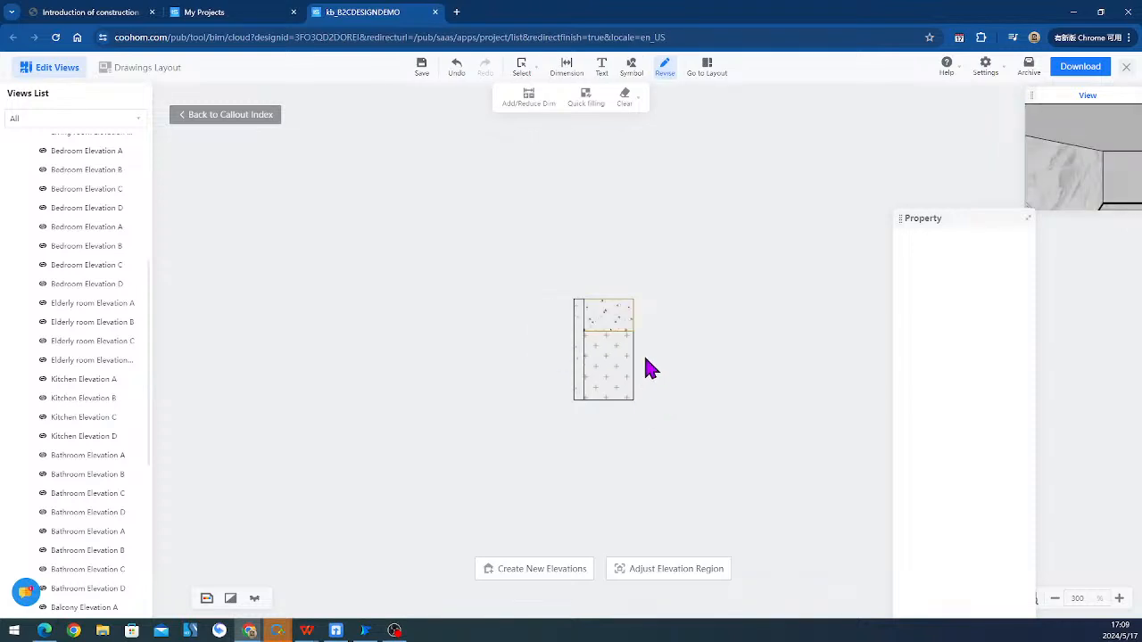
scroll(642, 369, "up", 5)
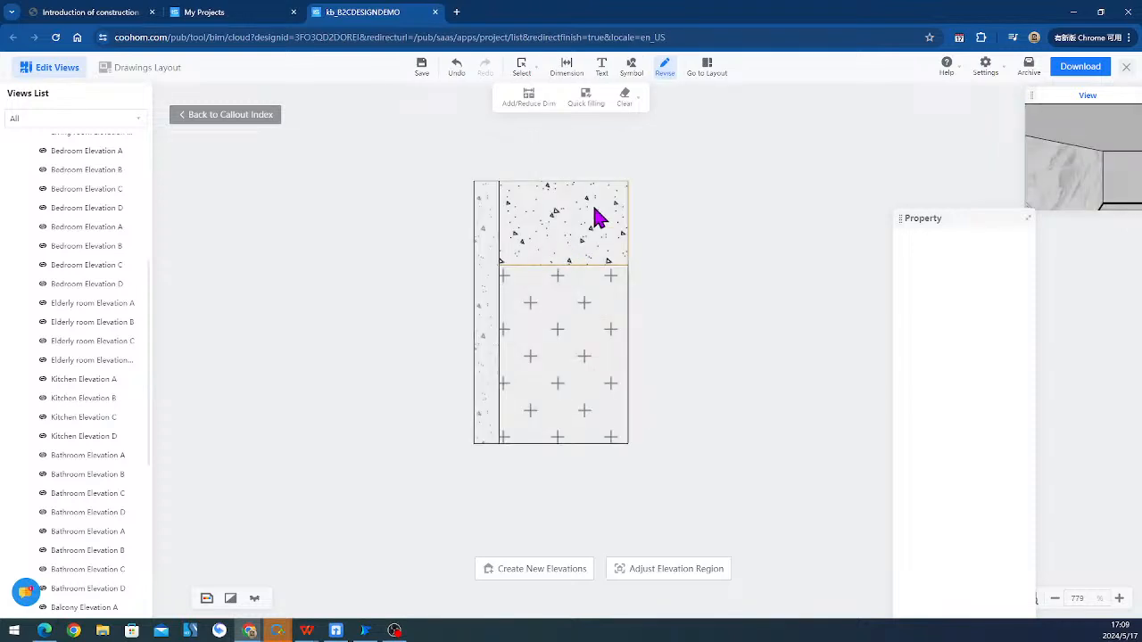
left_click(203, 114)
- Open the Furniture Plan view from the renovation plan views
scroll(98, 267, "down", 3)
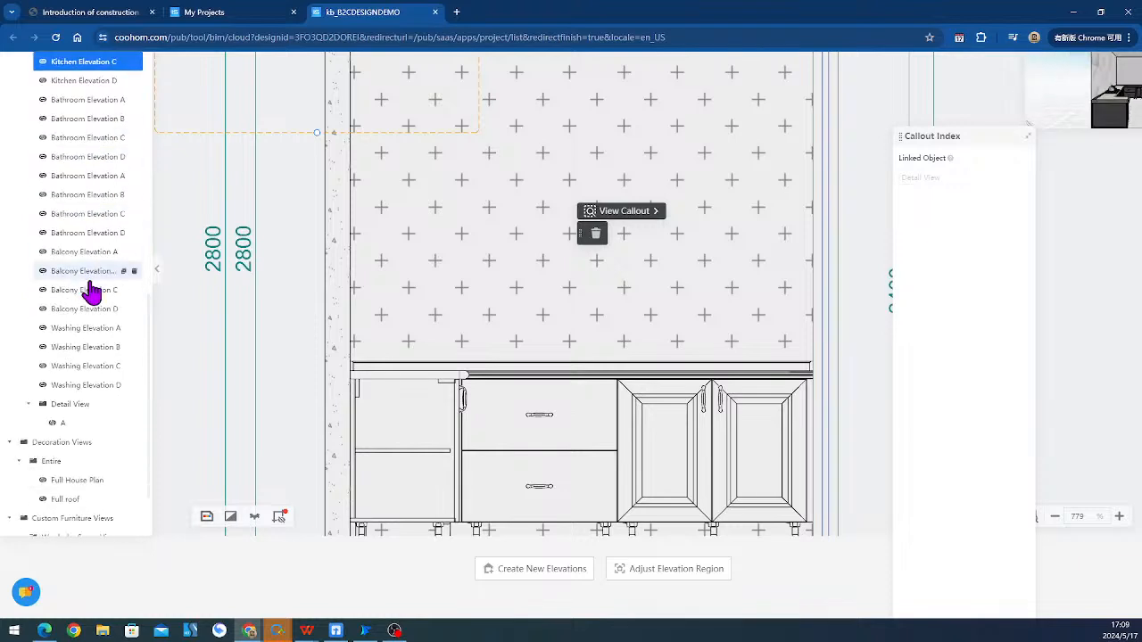
scroll(90, 223, "up", 5)
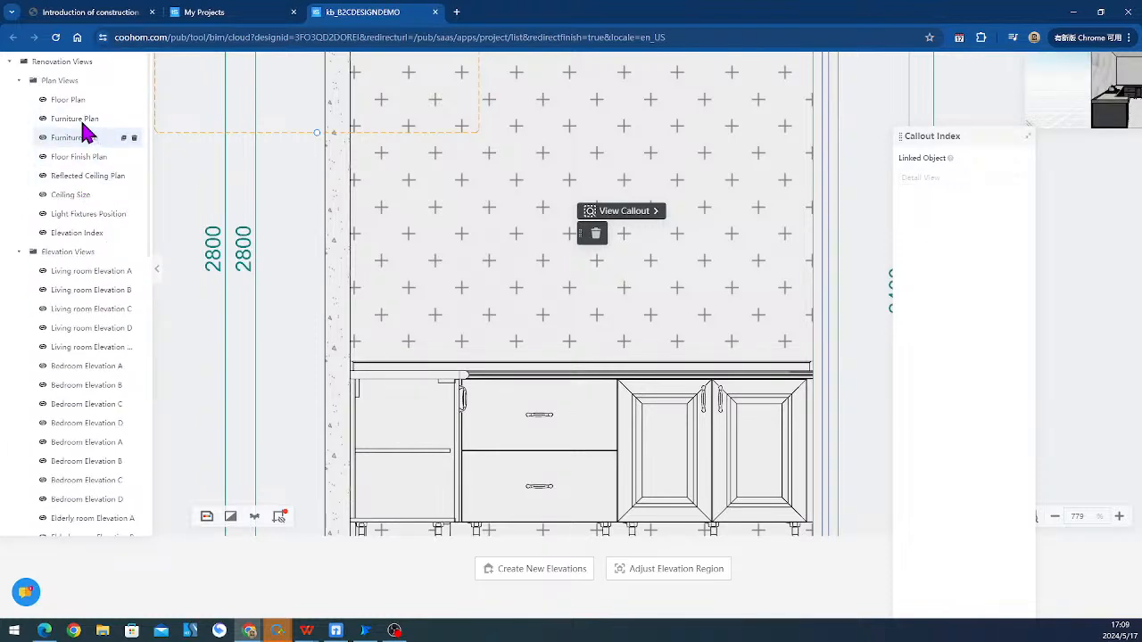
left_click(80, 125)
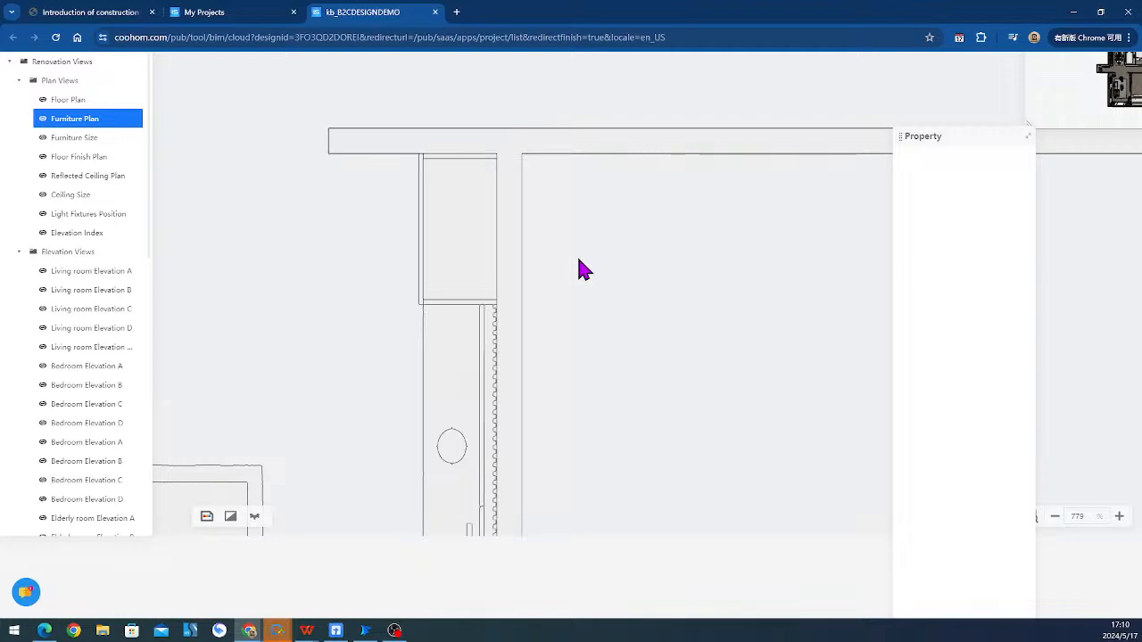
- Examine the Furniture Plan from the living room and bedrooms to the overall apartment layout
scroll(341, 291, "down", 6)
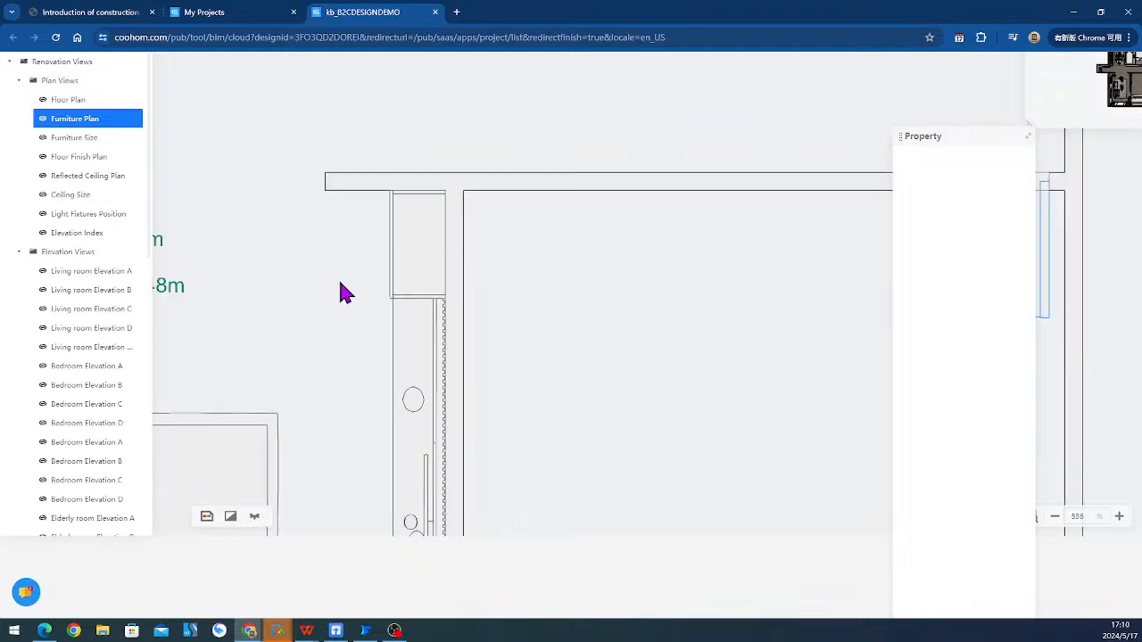
scroll(341, 291, "down", 3)
left_click_drag(344, 294, 447, 181)
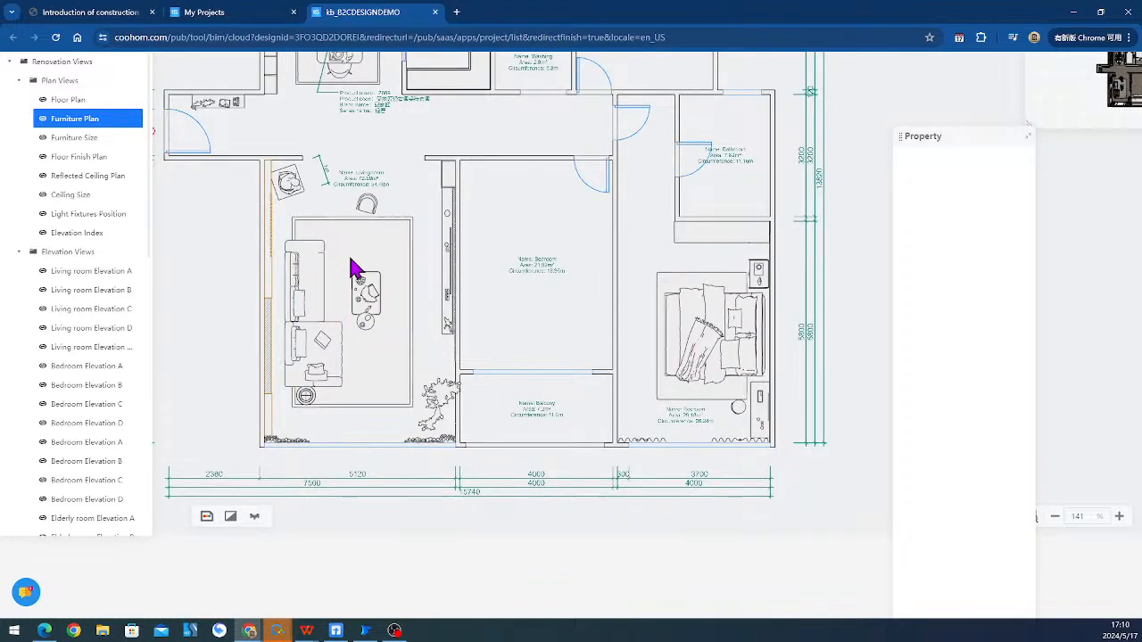
left_click_drag(362, 306, 440, 369)
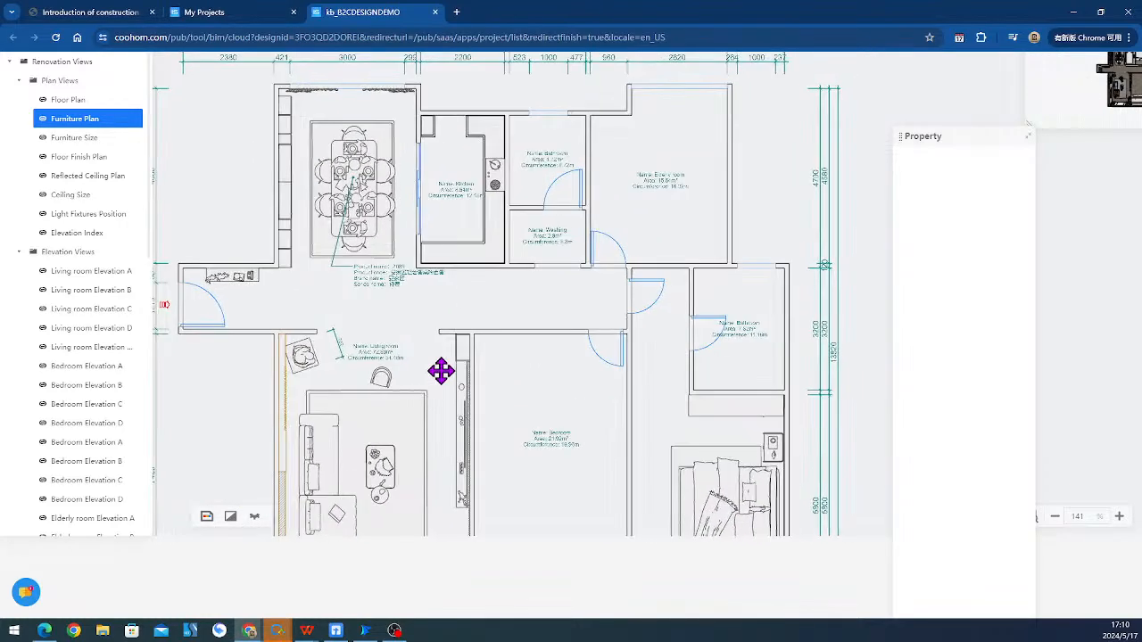
left_click_drag(514, 295, 431, 293)
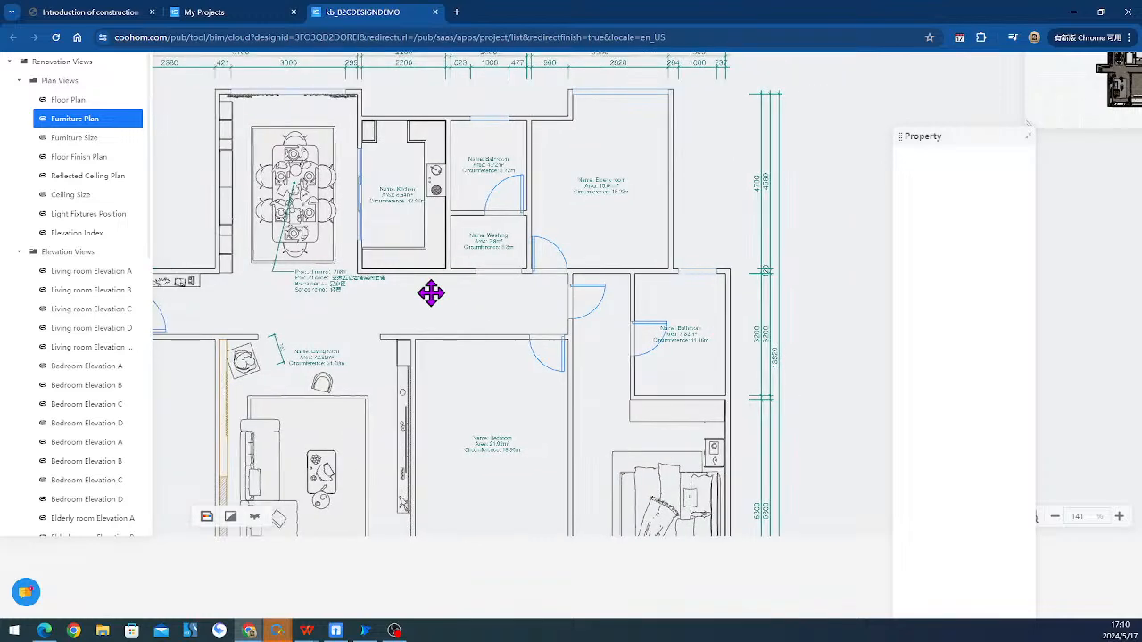
scroll(431, 293, "up", 5)
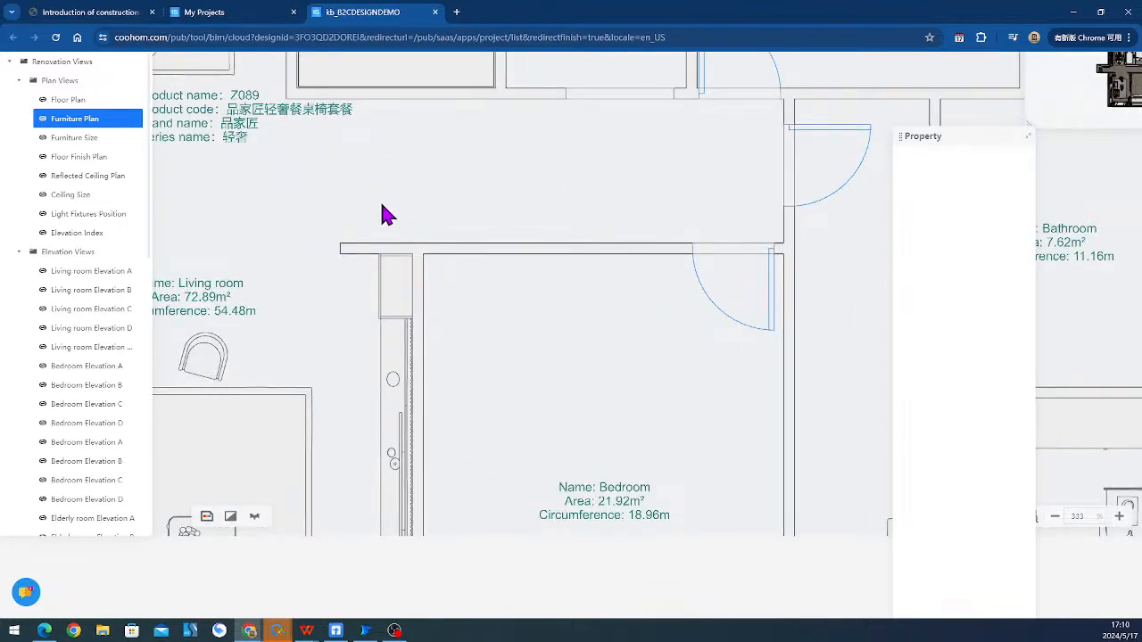
scroll(530, 210, "down", 5)
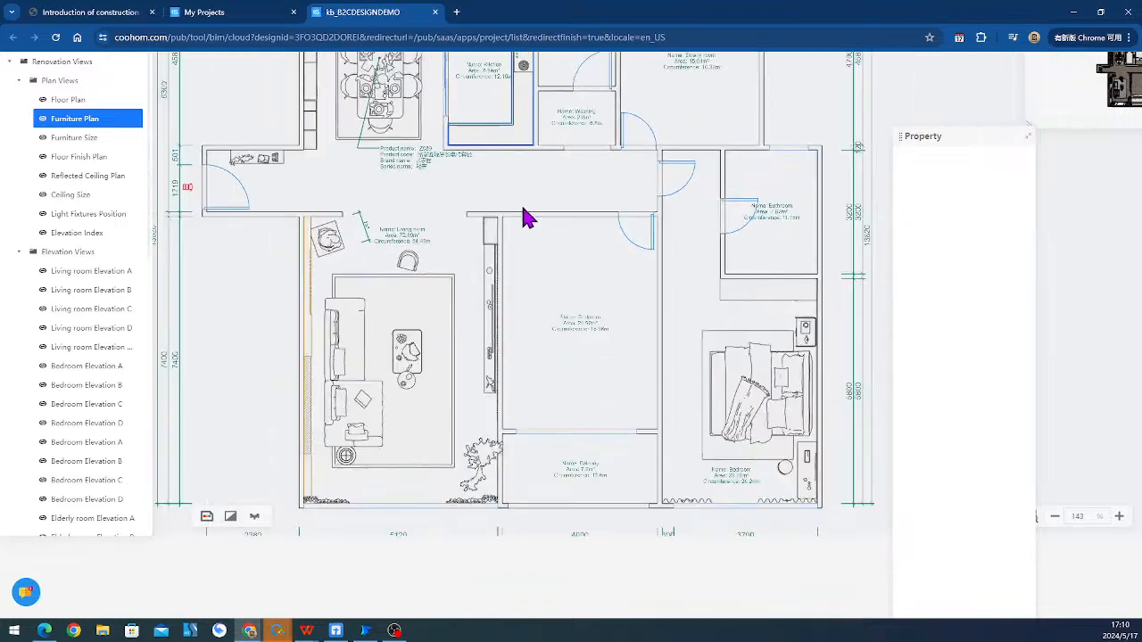
scroll(524, 208, "down", 3)
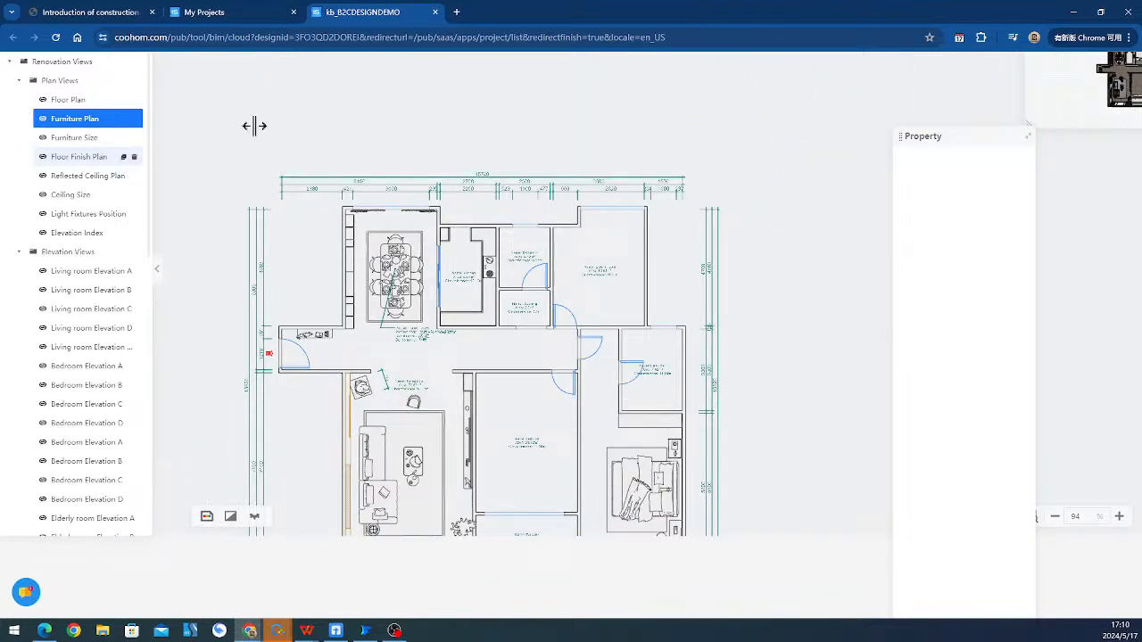
scroll(614, 148, "up", 1)
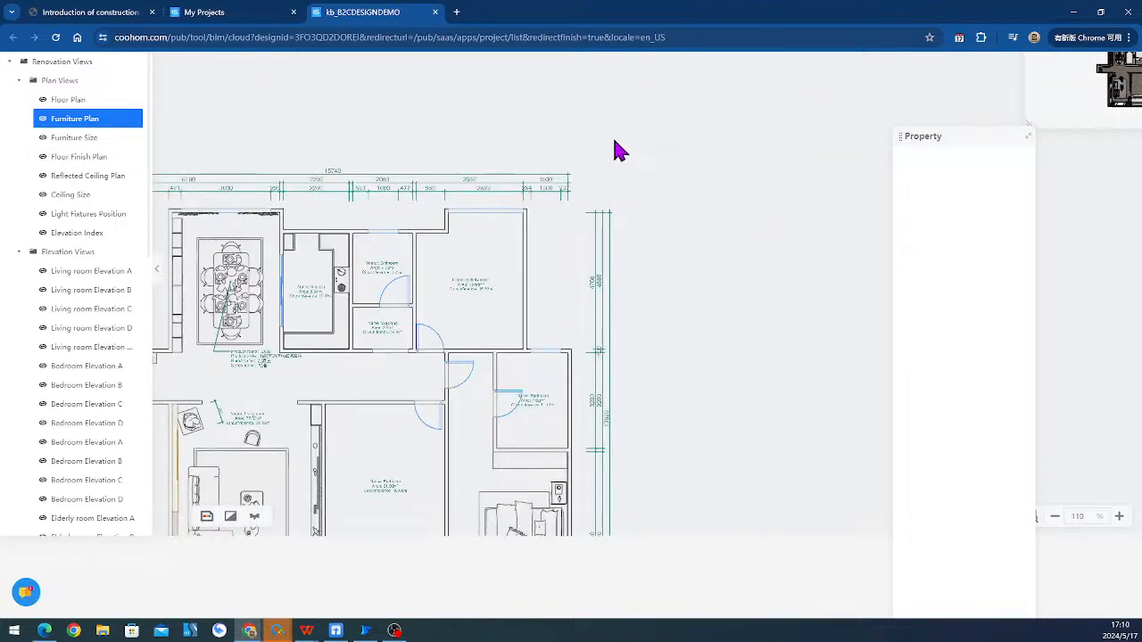
scroll(615, 141, "down", 5)
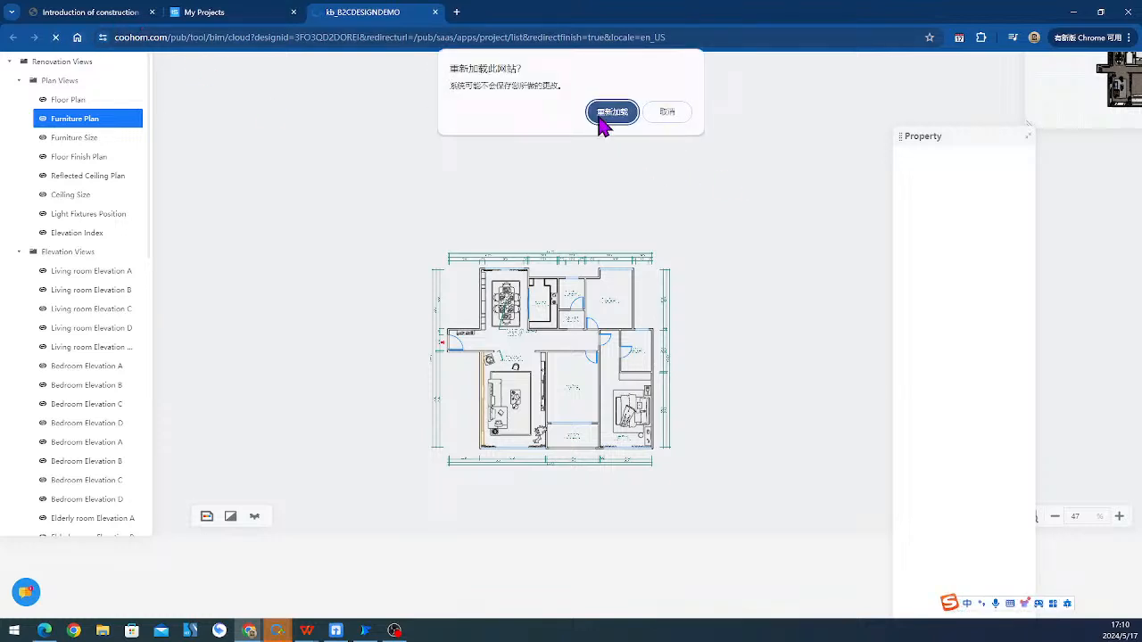
- Reload the project page and create a detail-view callout around the kitchen's lower-left corner on the Furniture Plan
left_click(612, 113)
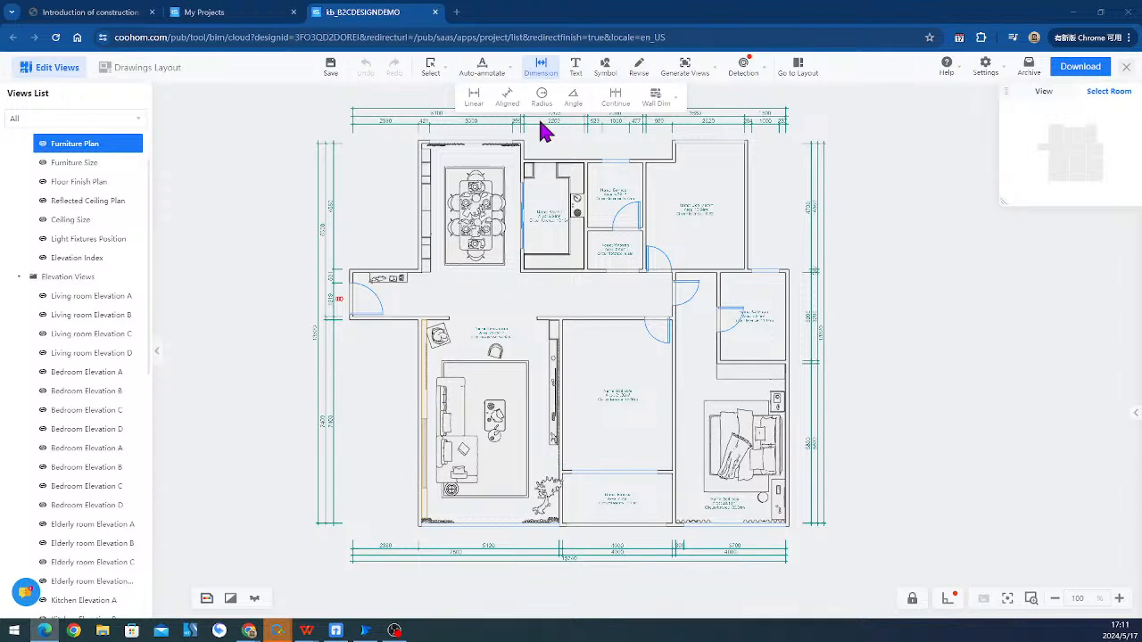
left_click(709, 76)
left_click(672, 117)
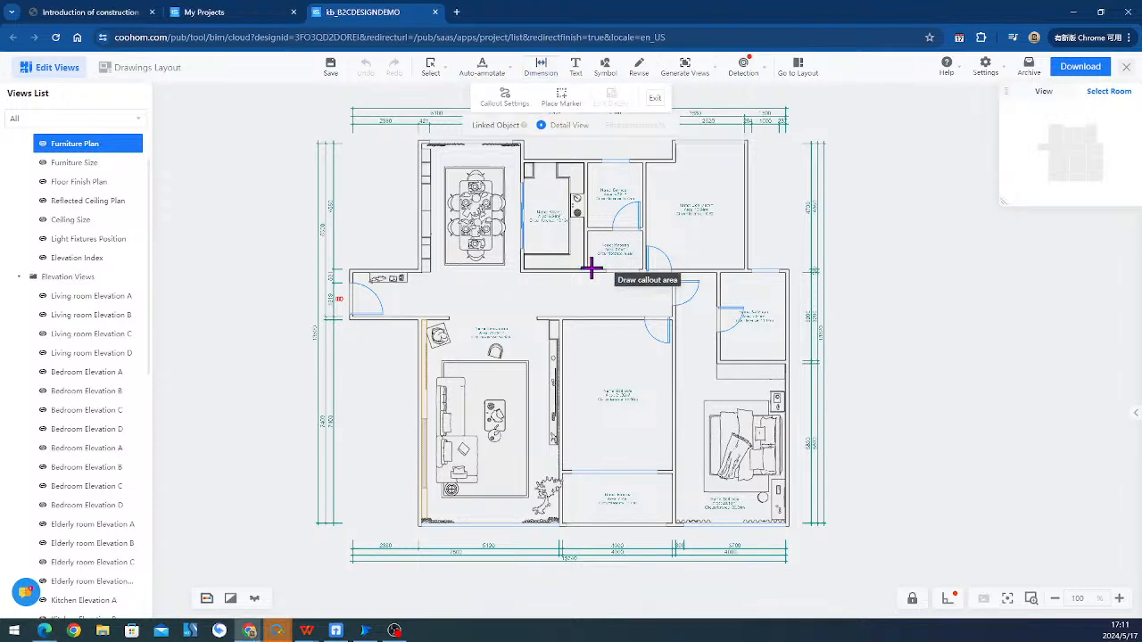
scroll(548, 270, "up", 1)
scroll(549, 270, "up", 5)
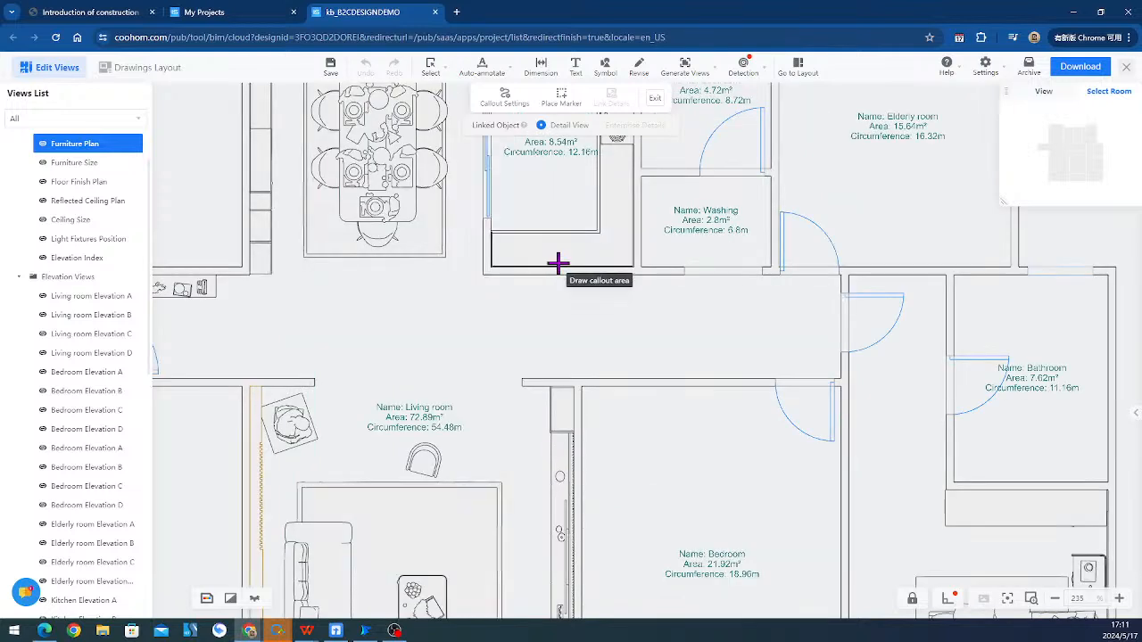
left_click(463, 233)
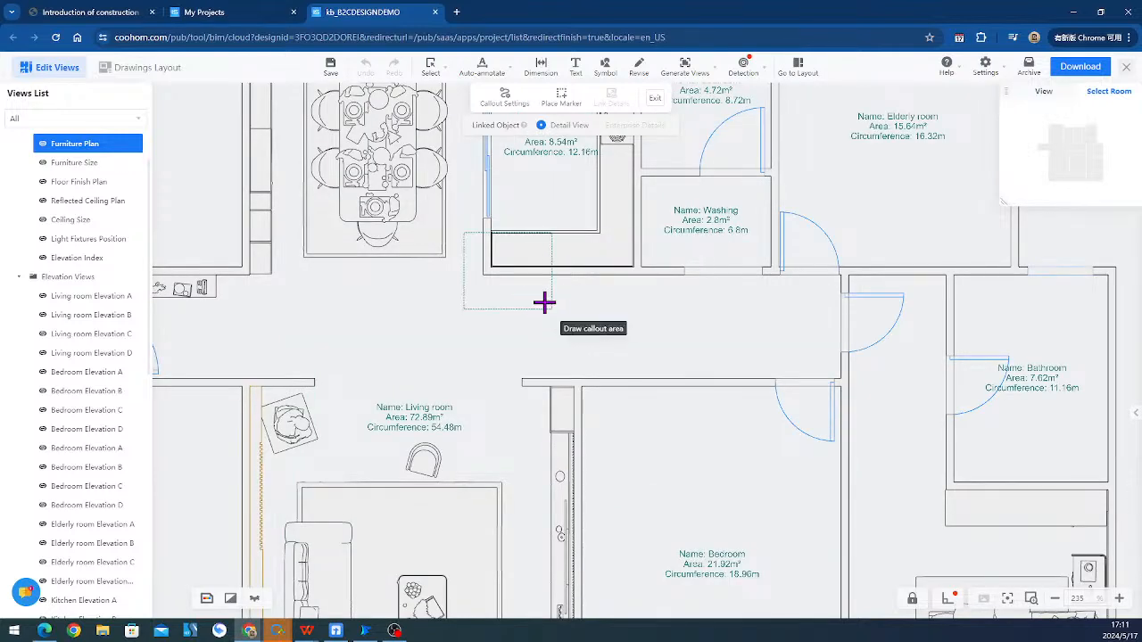
left_click(544, 302)
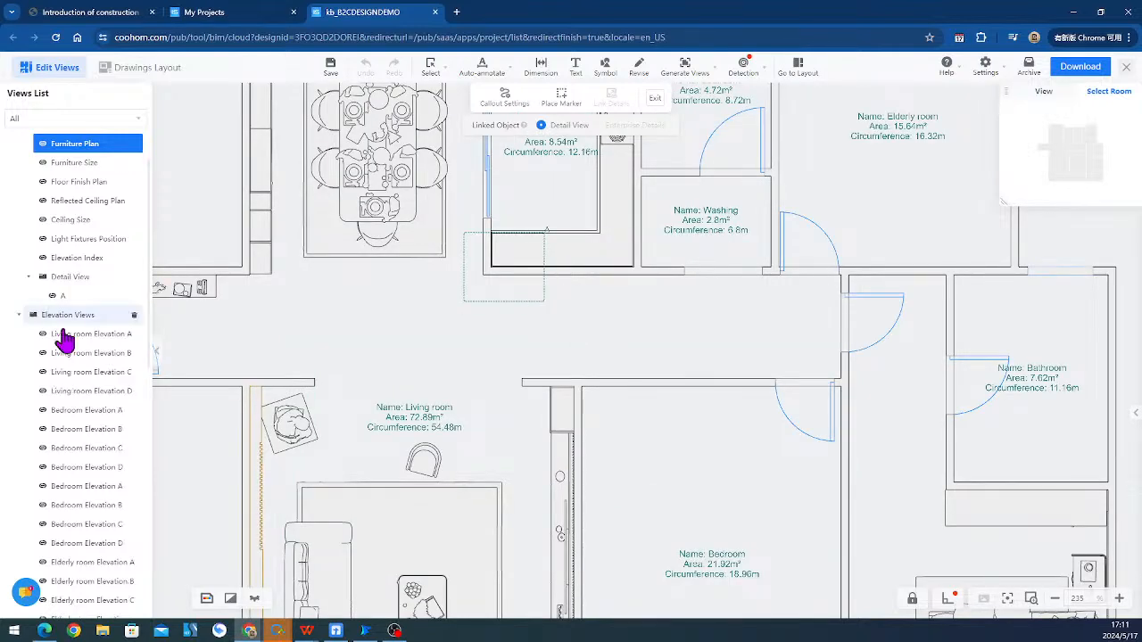
- Open the detail view of the kitchen corner callout, examine it, and return to the Furniture Plan
left_click(553, 273)
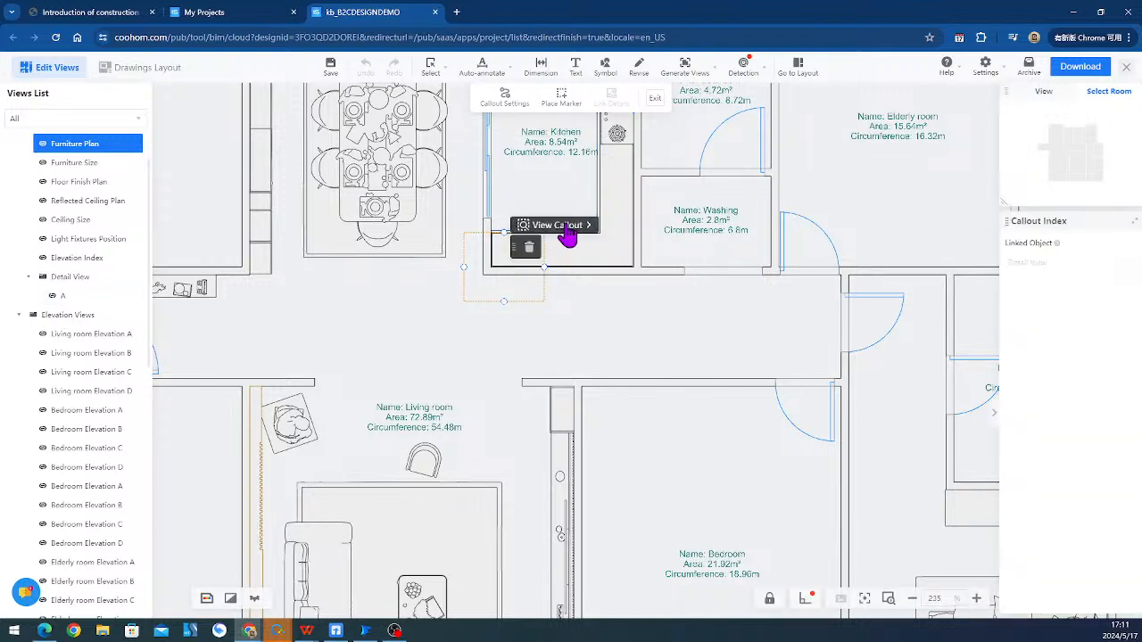
left_click(566, 225)
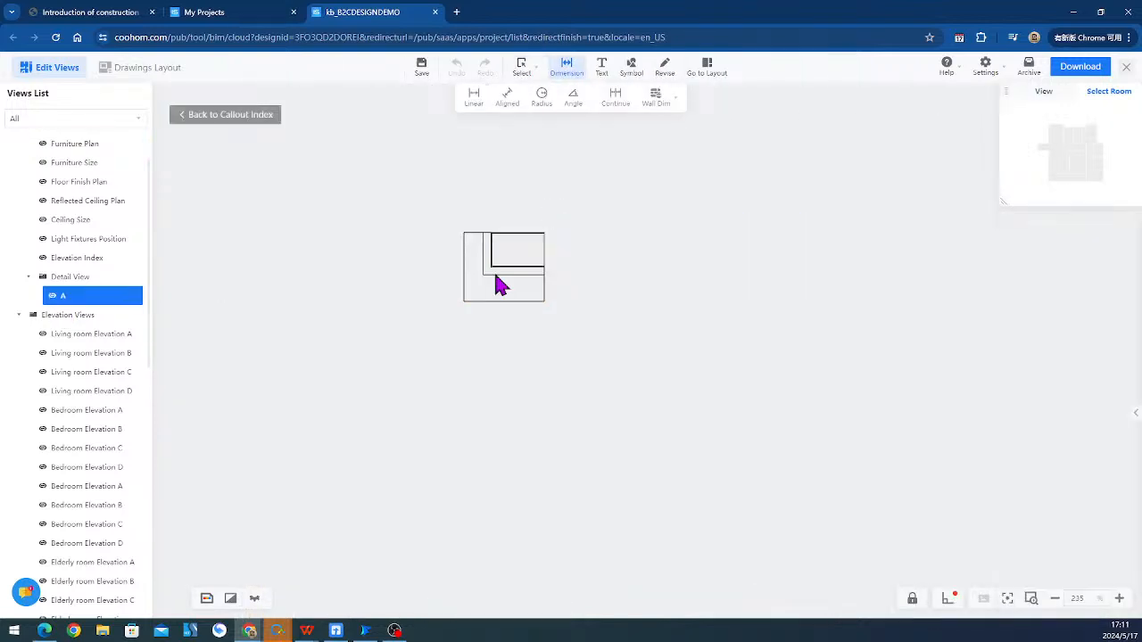
left_click(535, 70)
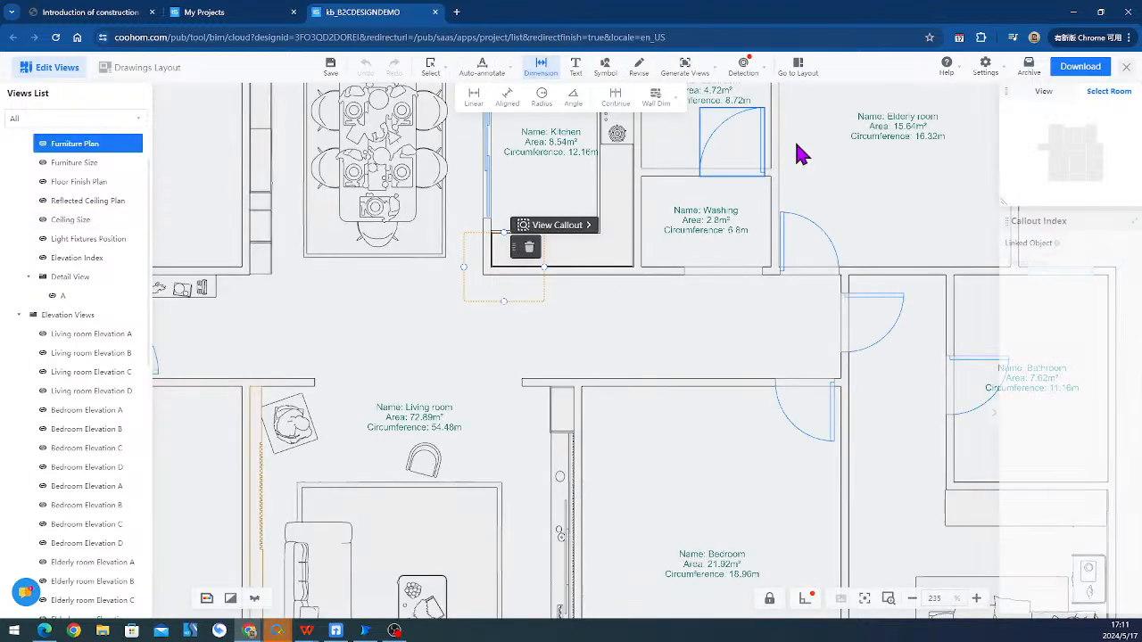
scroll(542, 365, "down", 2)
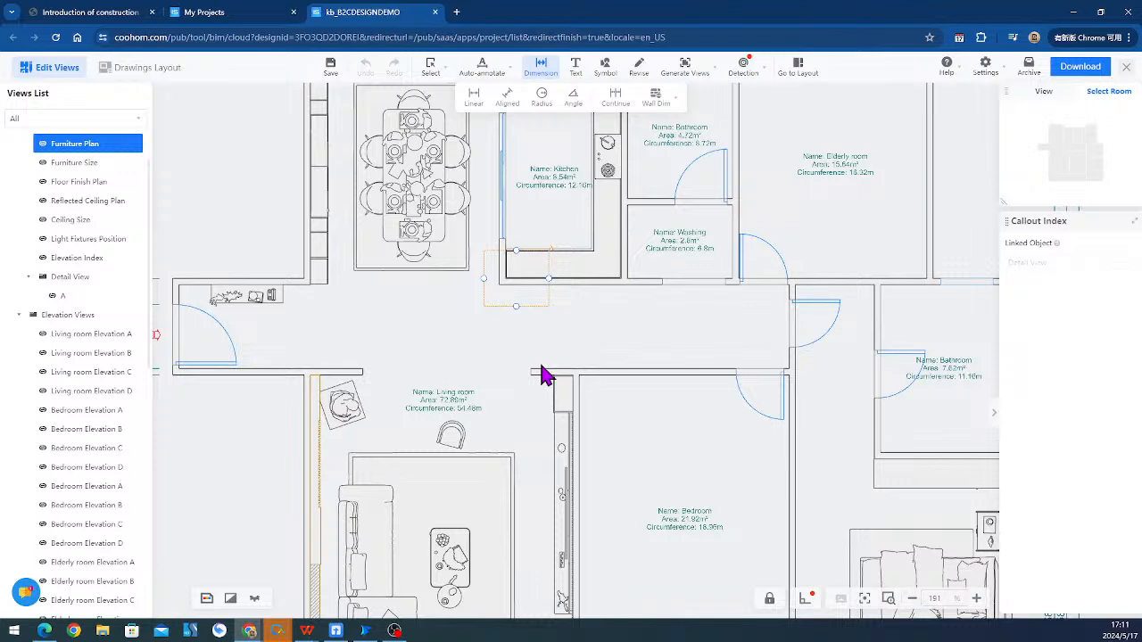
scroll(541, 366, "down", 4)
mouse_move(656, 105)
mouse_move(685, 72)
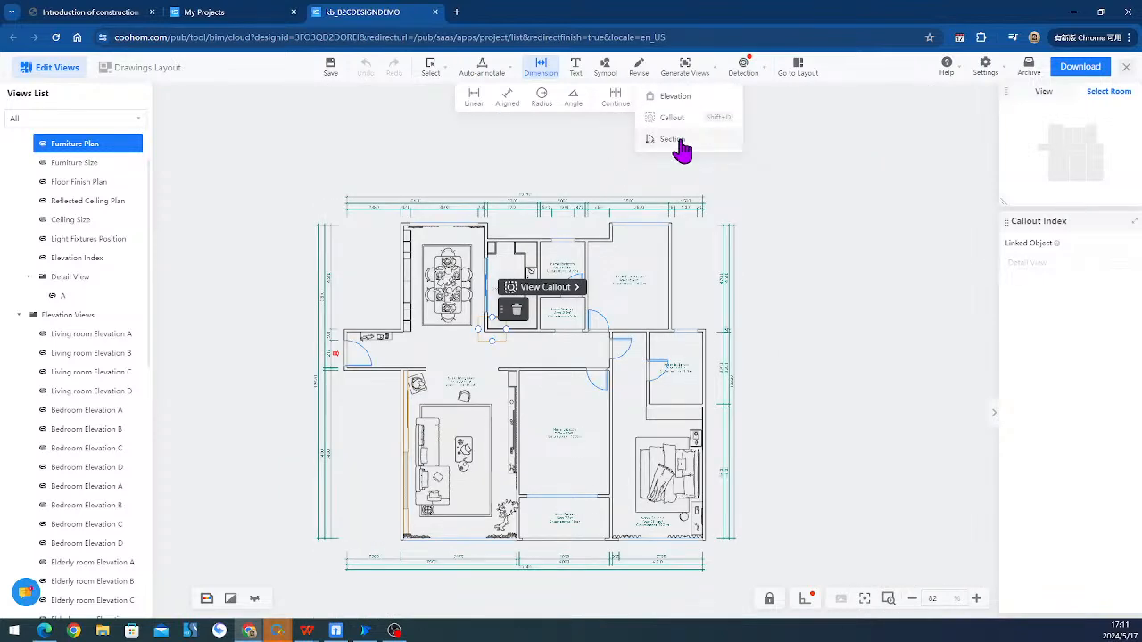
left_click(671, 140)
middle_click_drag(1040, 268, 1020, 206)
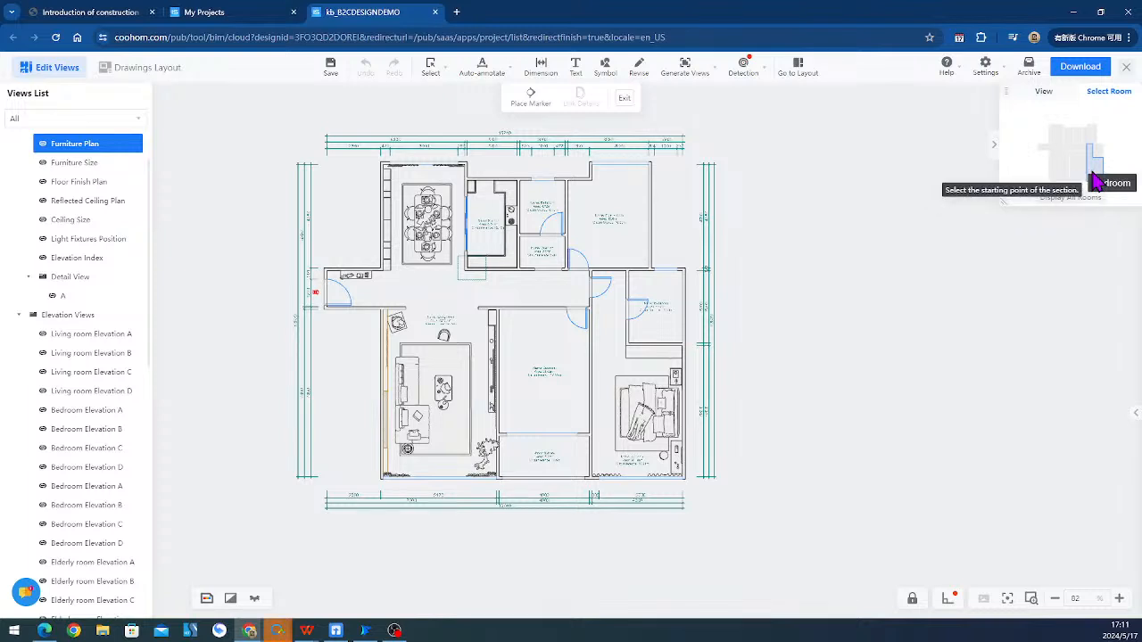
scroll(623, 384, "up", 5)
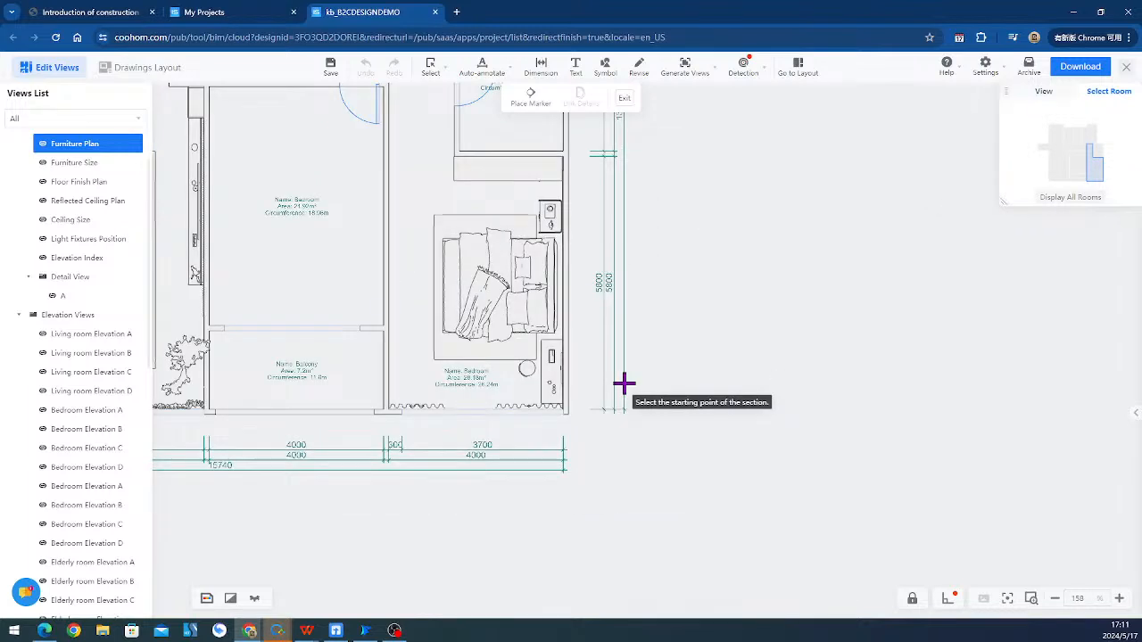
scroll(623, 384, "down", 2)
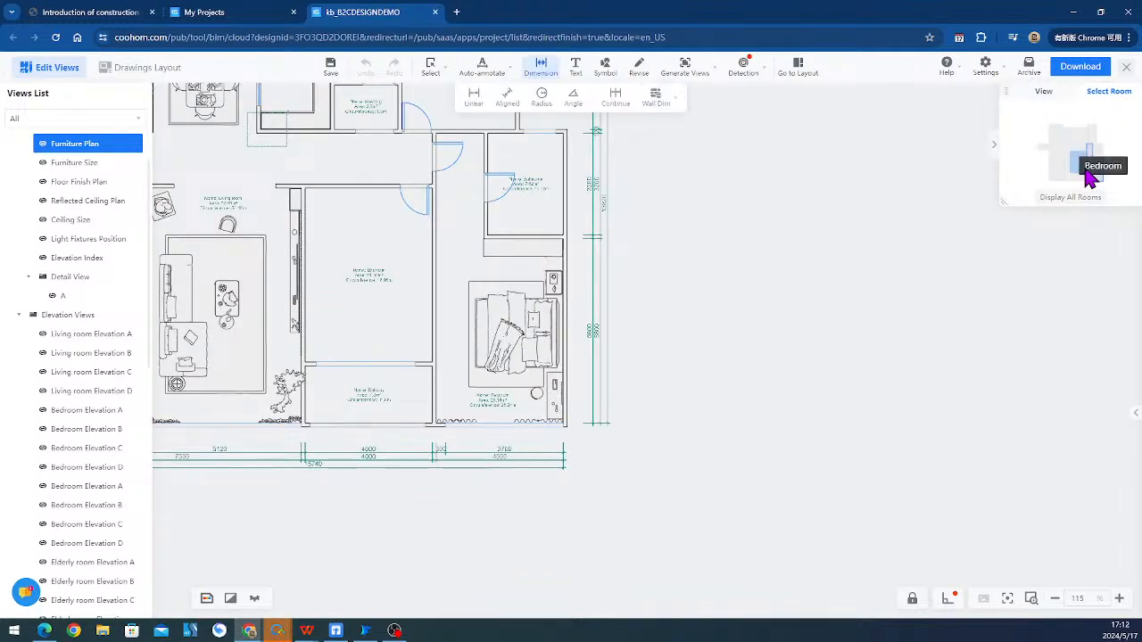
- Switch to the floor layout editor and return to the Furniture Plan drawing
scroll(672, 383, "down", 3)
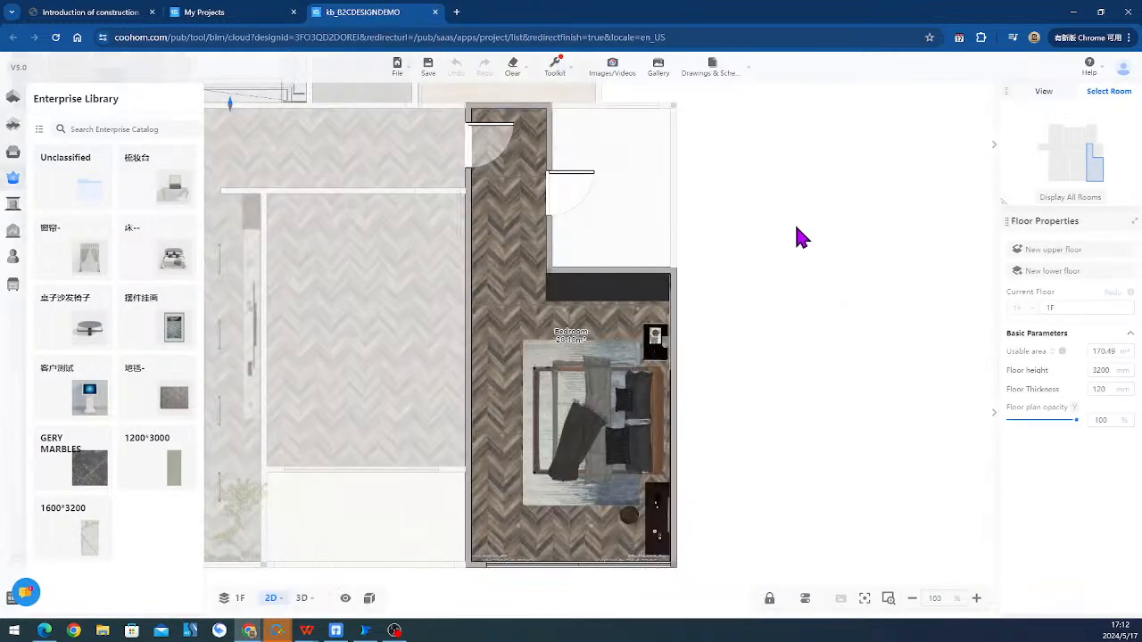
mouse_move(713, 70)
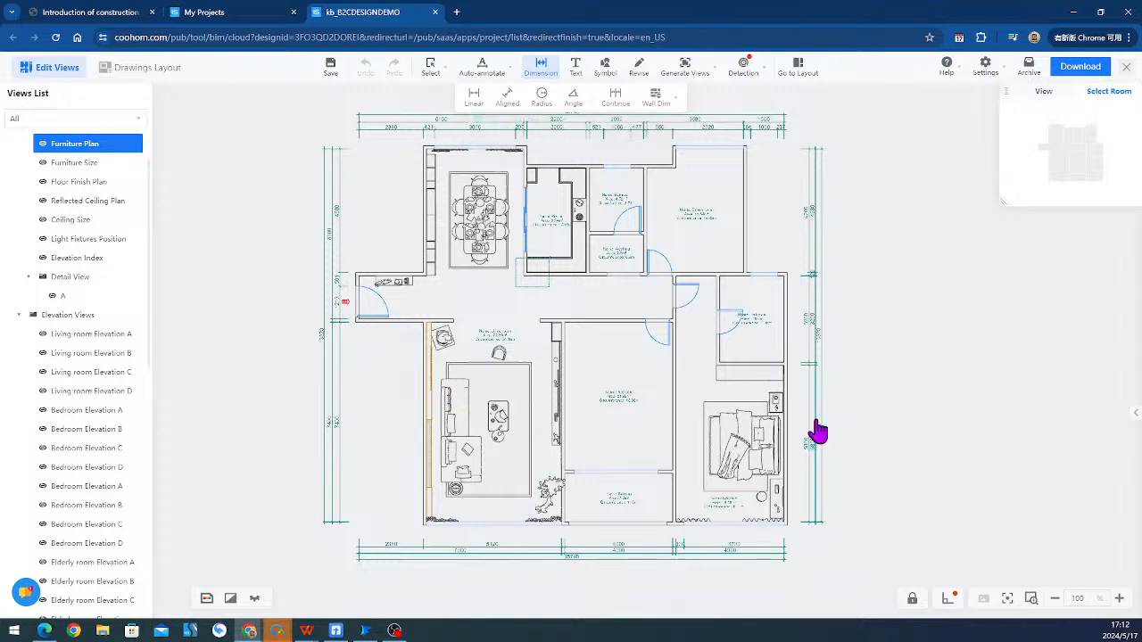
- Draw a horizontal section line across the furnished bedroom at the bed's lower edge on the Furniture Plan, placing its marker outside the wall
scroll(818, 433, "down", 1)
scroll(827, 456, "up", 7)
middle_click_drag(828, 456, 683, 466)
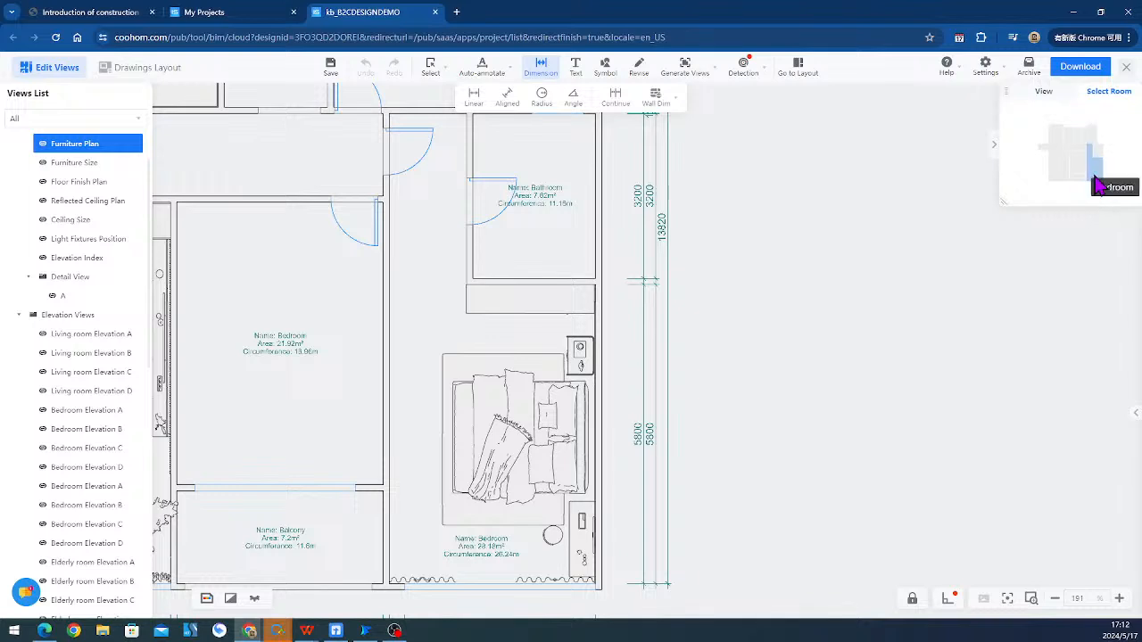
left_click(714, 70)
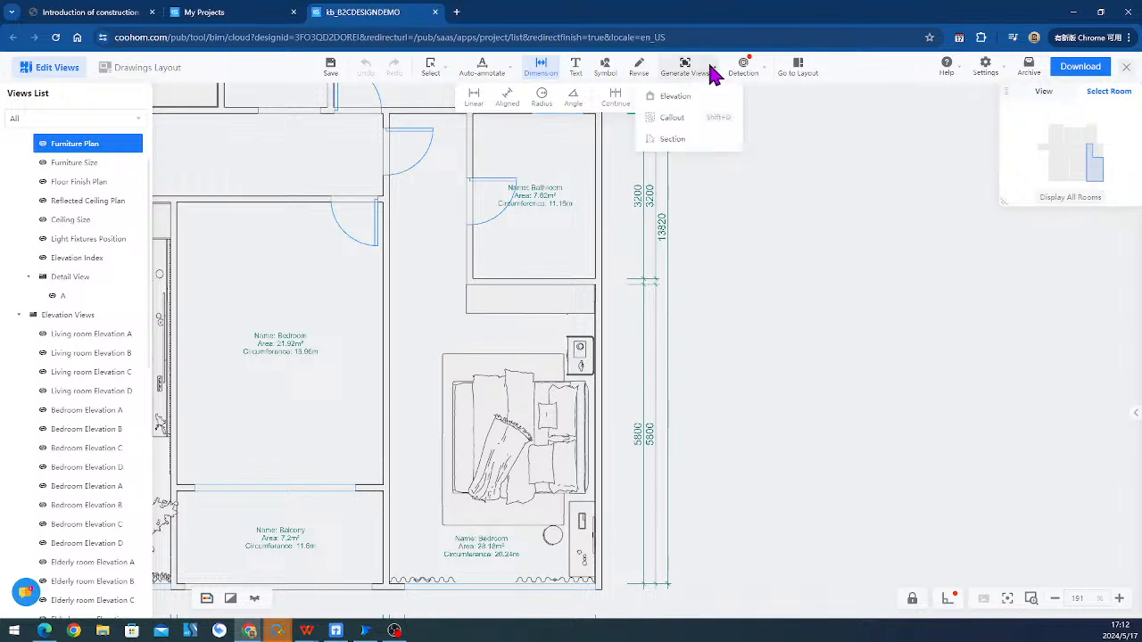
left_click(671, 141)
left_click(358, 492)
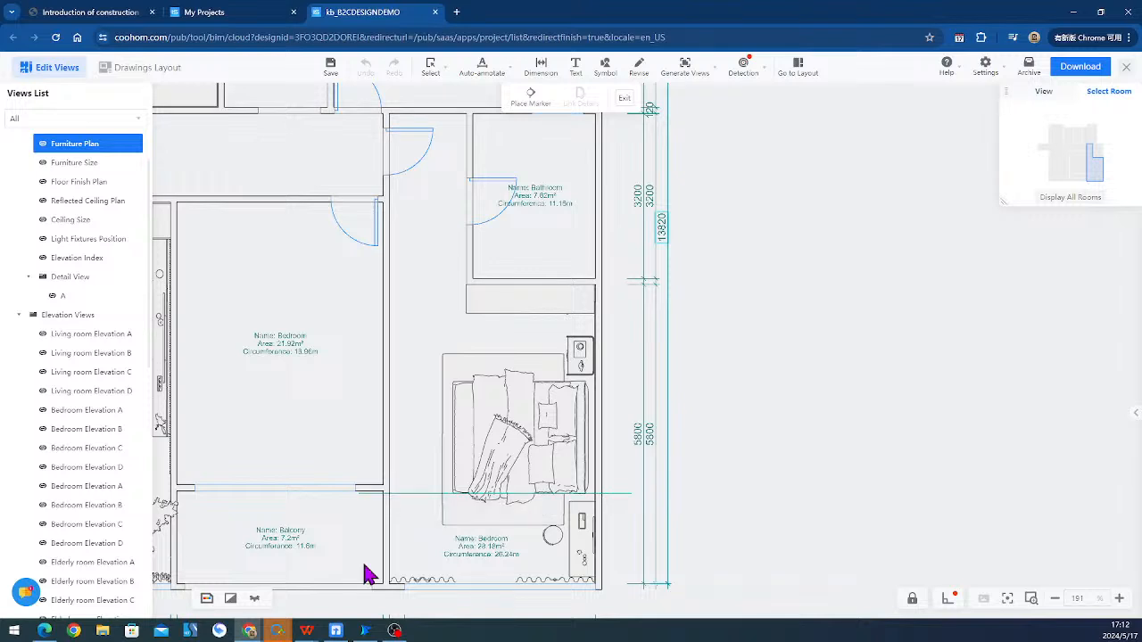
left_click(670, 495)
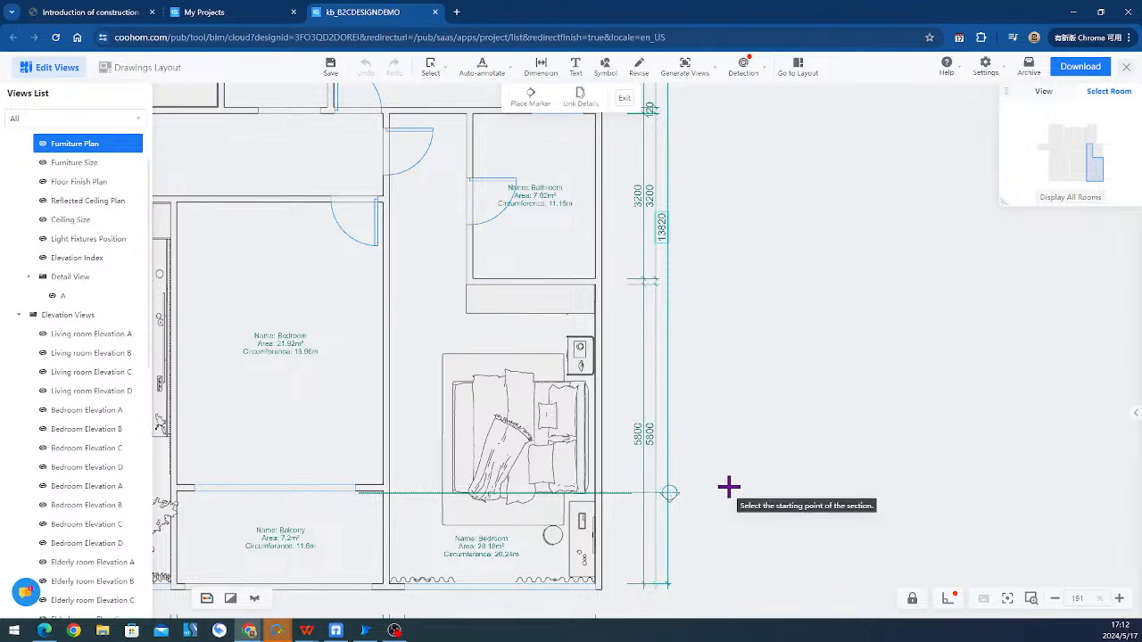
scroll(678, 486, "up", 4)
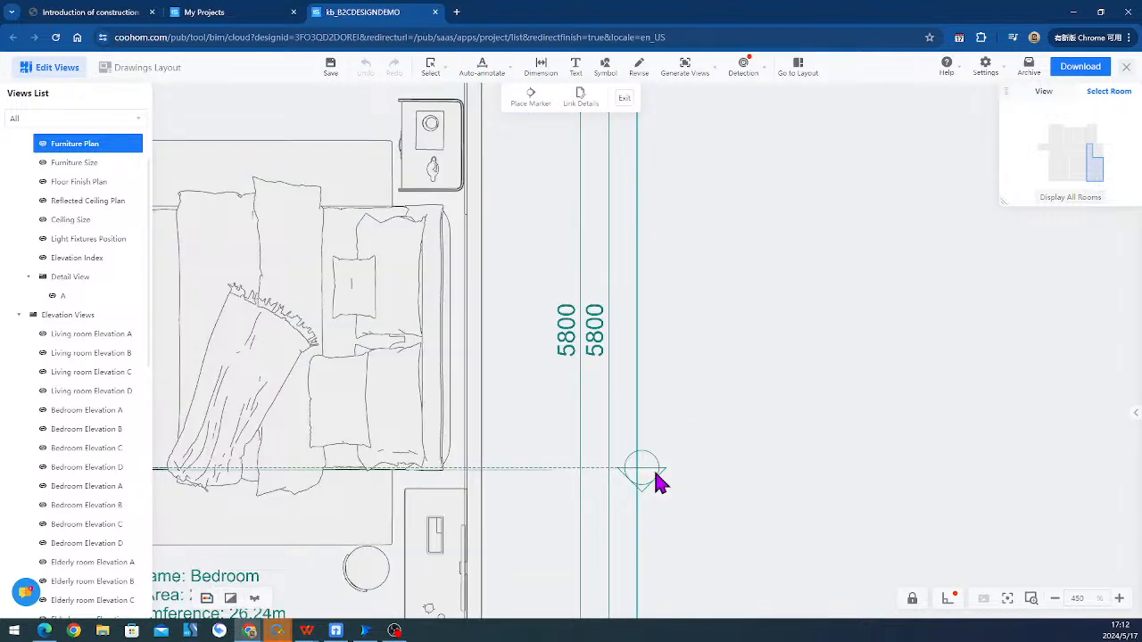
scroll(655, 473, "down", 2)
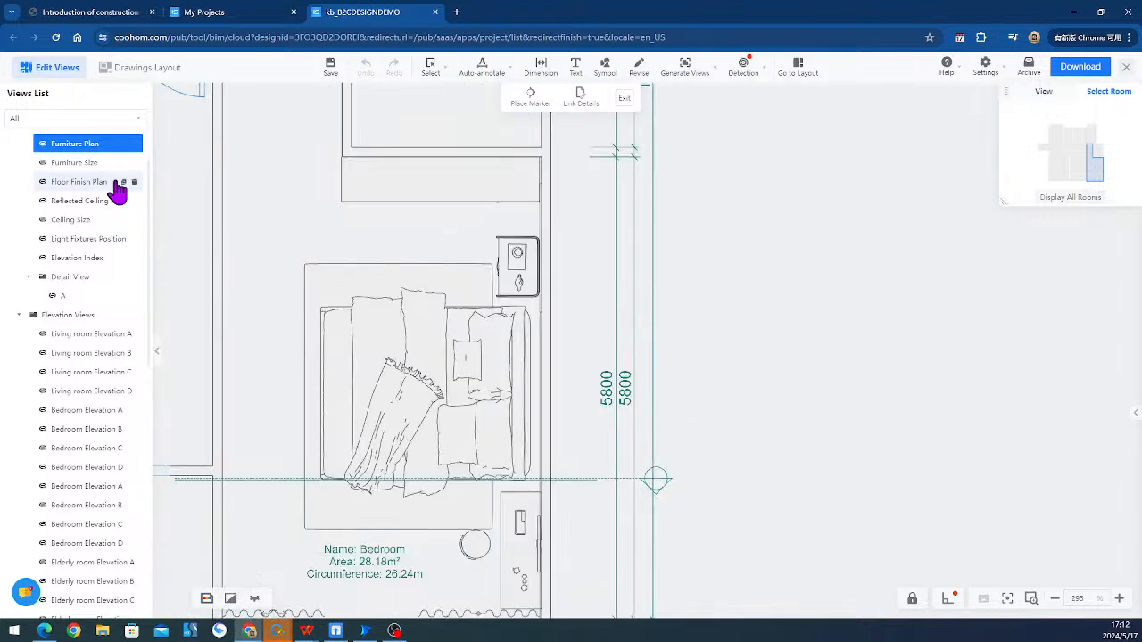
- Select the bedroom section marker and delete the section from the Furniture Plan
scroll(414, 450, "down", 3)
left_click(533, 471)
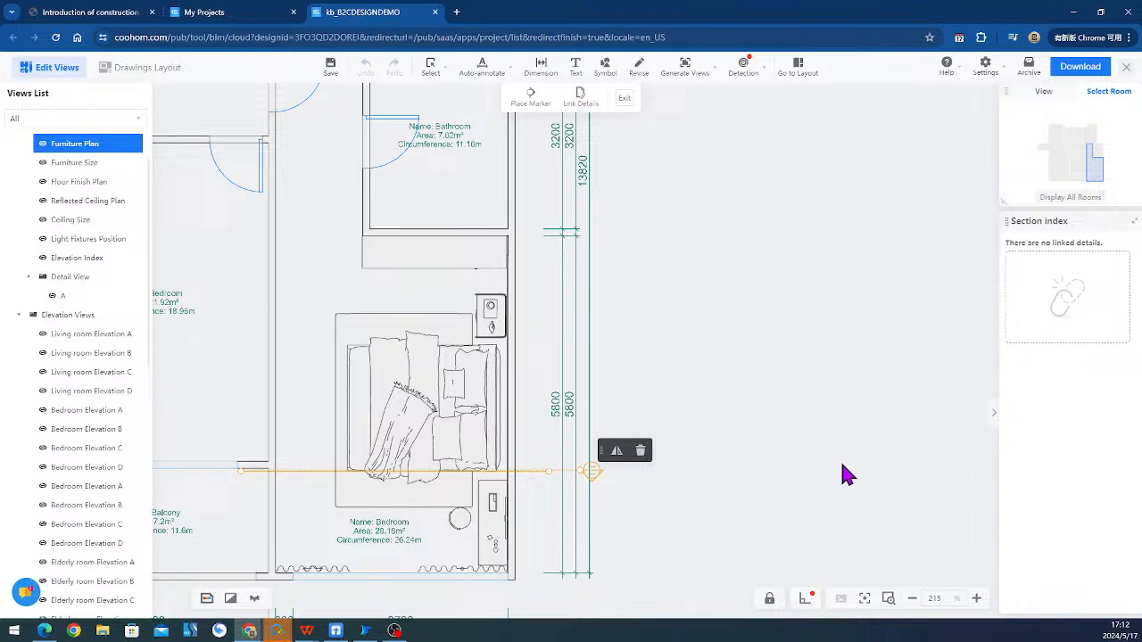
left_click(977, 290)
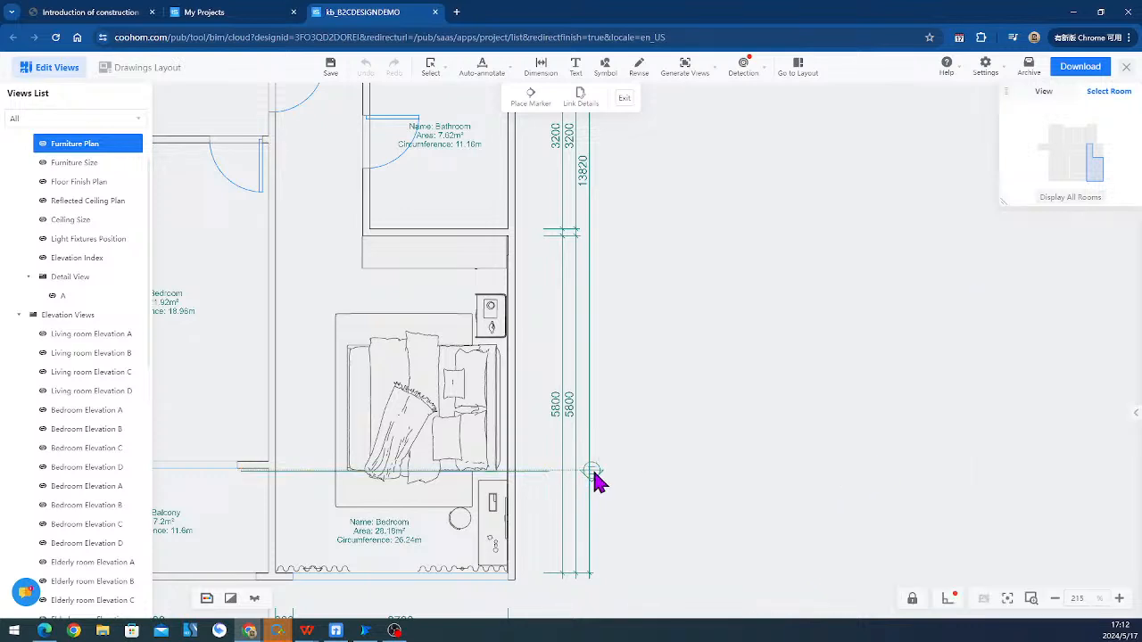
left_click(593, 475)
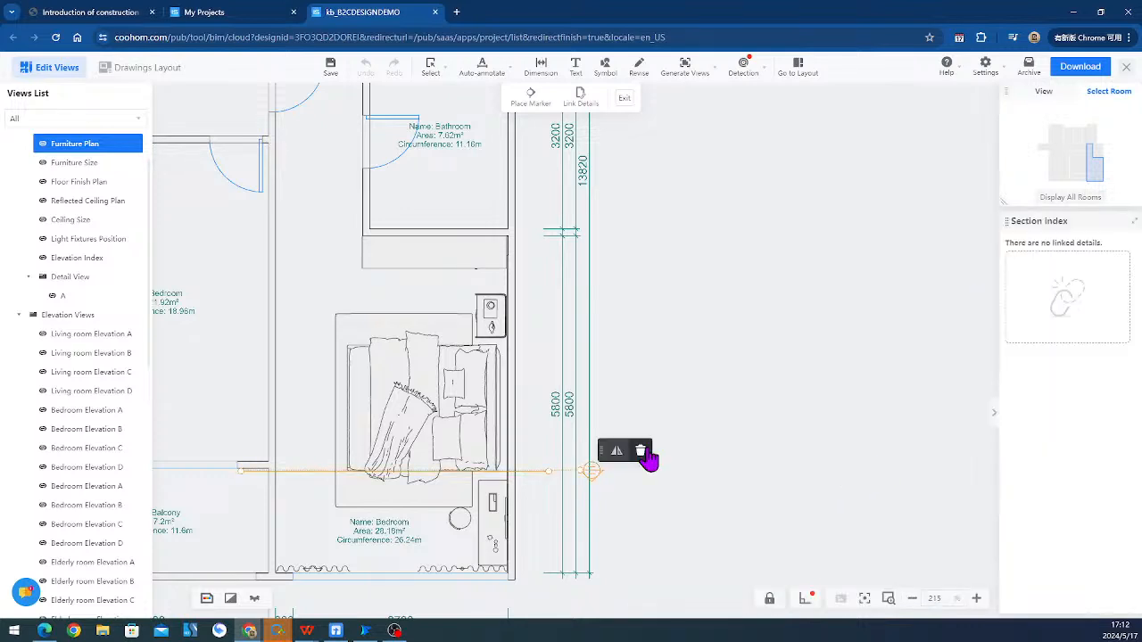
left_click(754, 366)
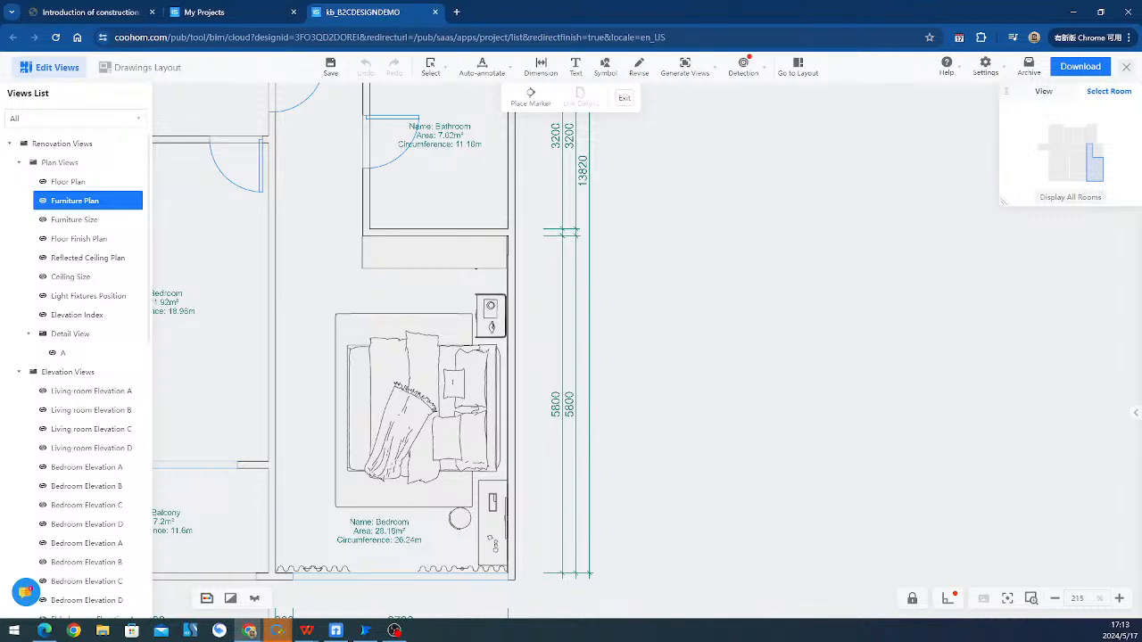
- Cycle the Furniture Plan's display through Black Wireframe, Color Wireframe and Color Mode, and finish with Textured Color Map Mode
scroll(755, 339, "down", 3)
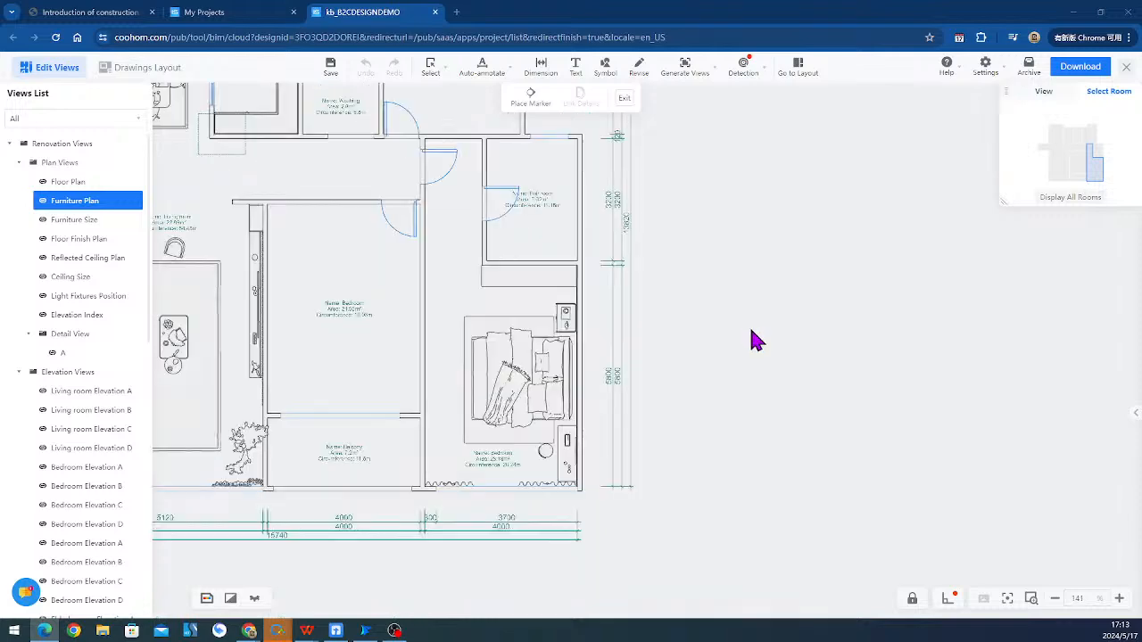
scroll(814, 373, "down", 3)
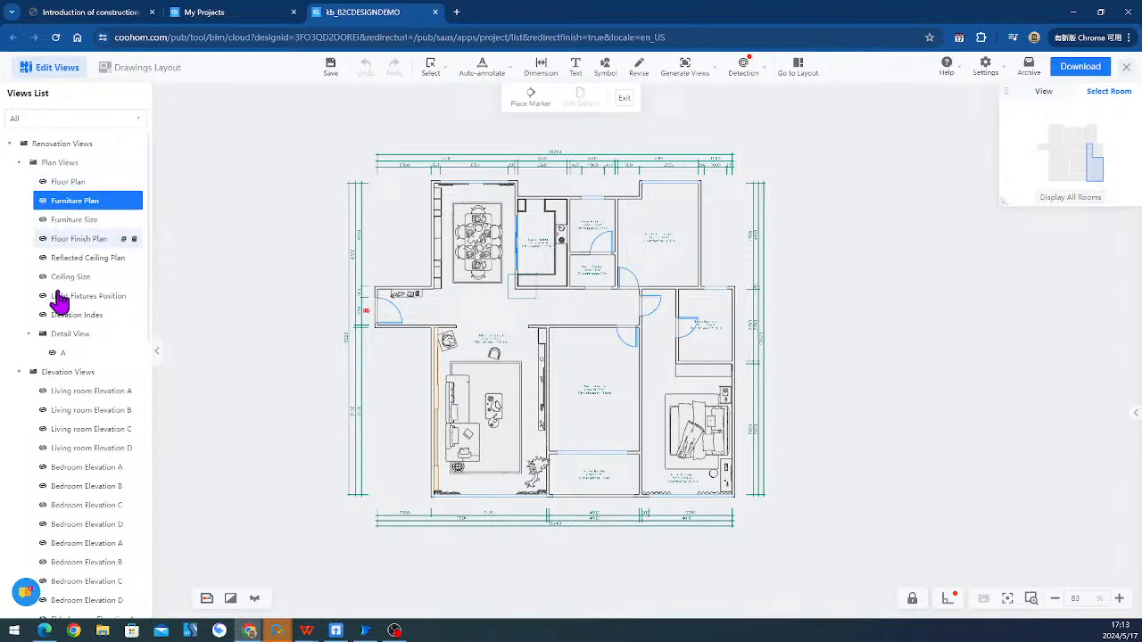
left_click(214, 599)
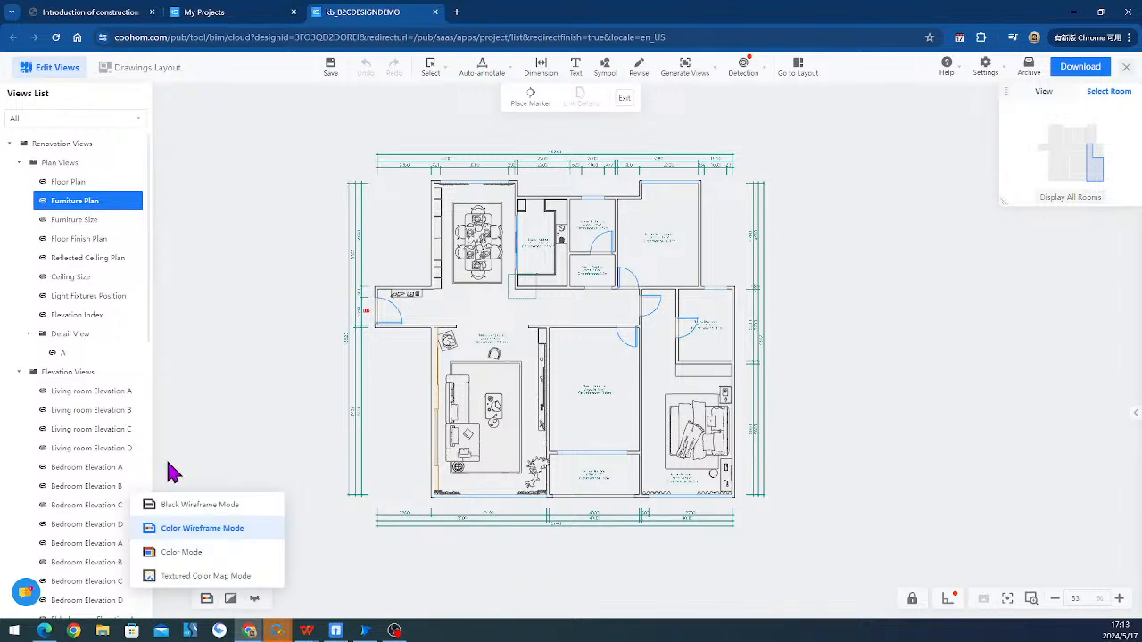
left_click(212, 508)
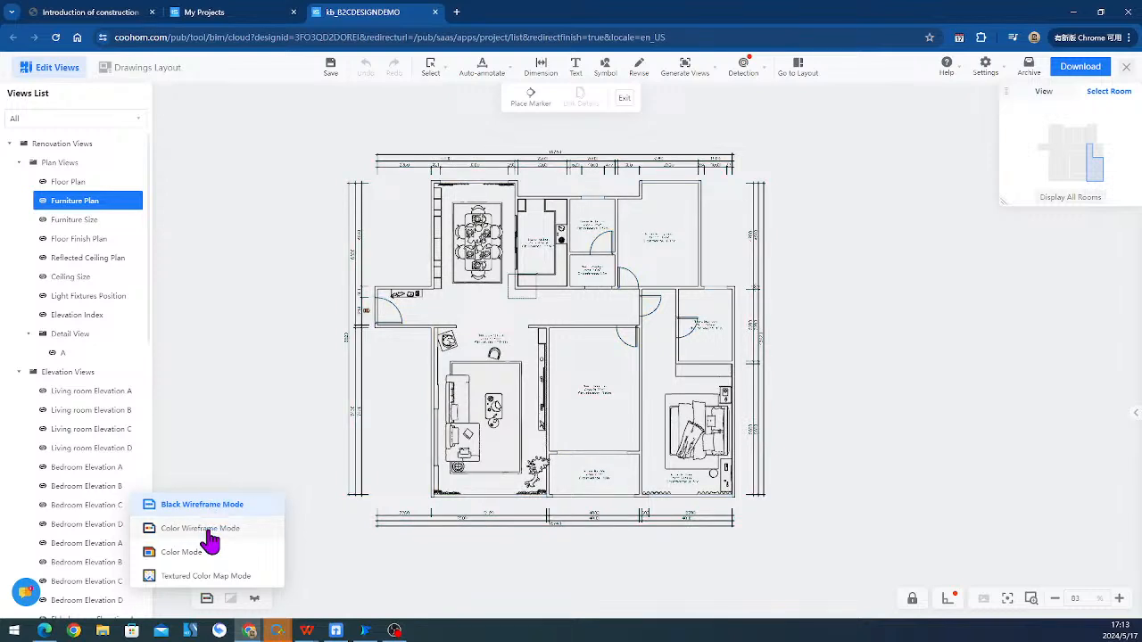
left_click(211, 530)
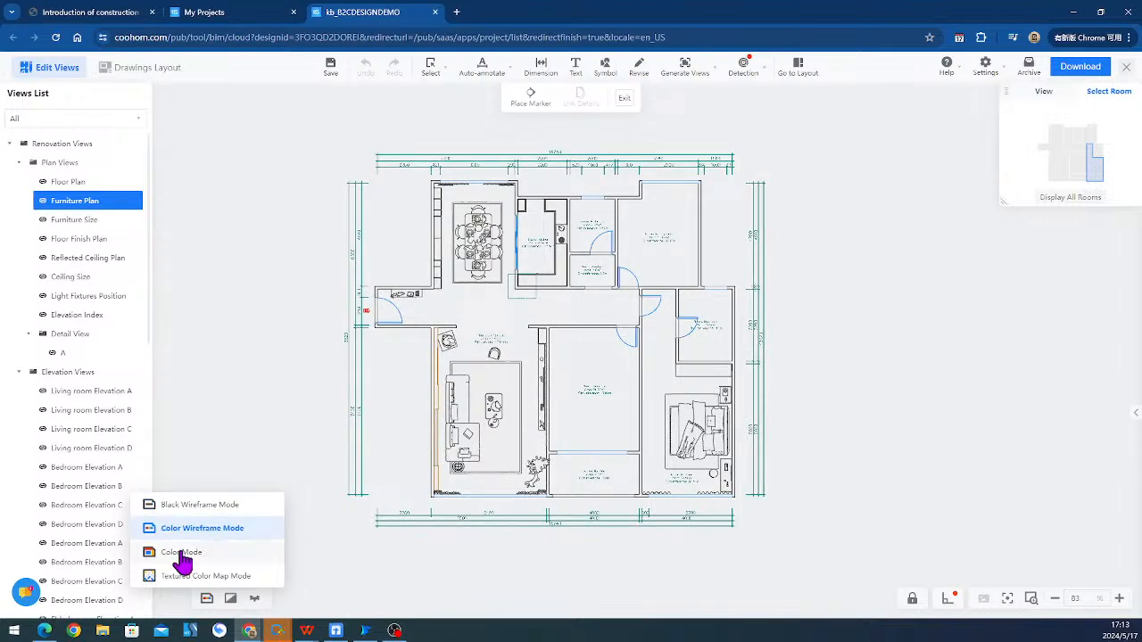
left_click(182, 553)
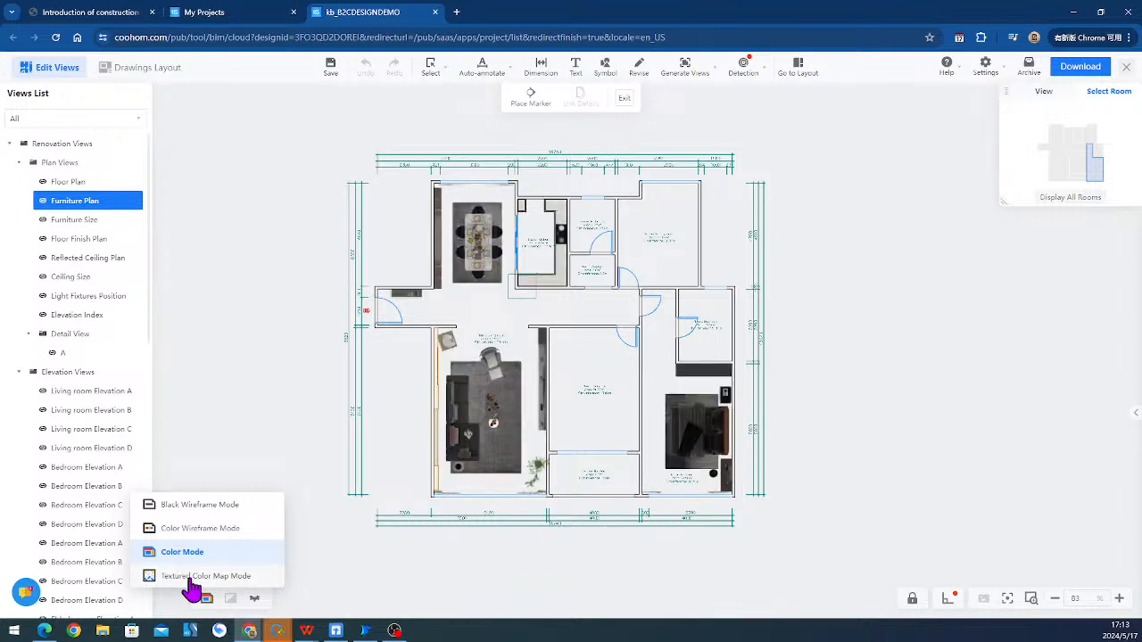
left_click(190, 578)
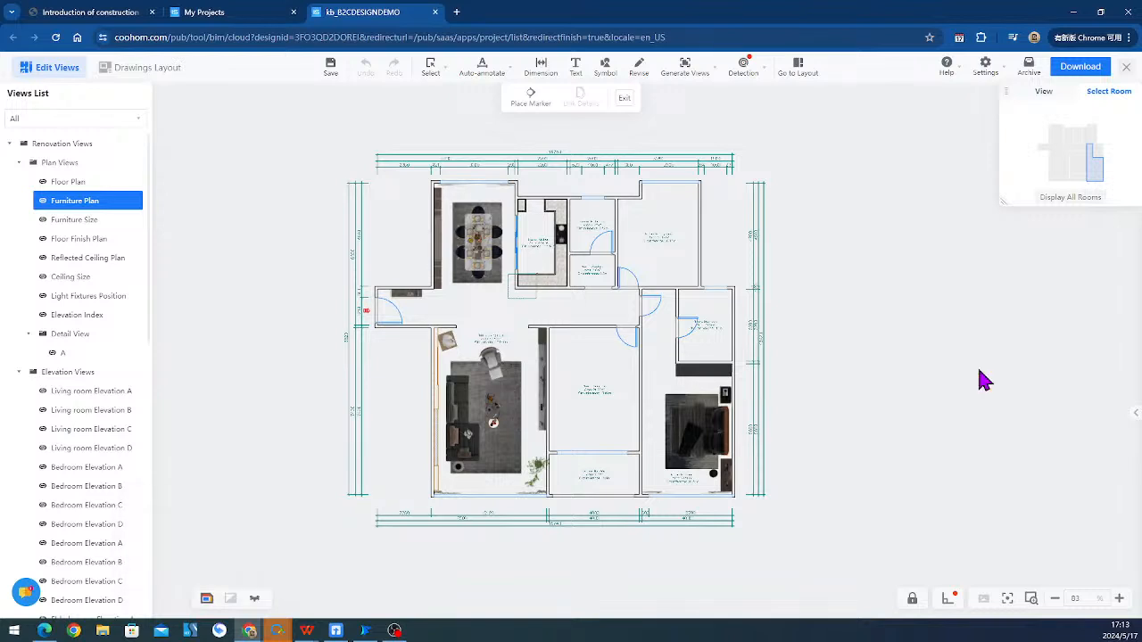
scroll(401, 182, "down", 1)
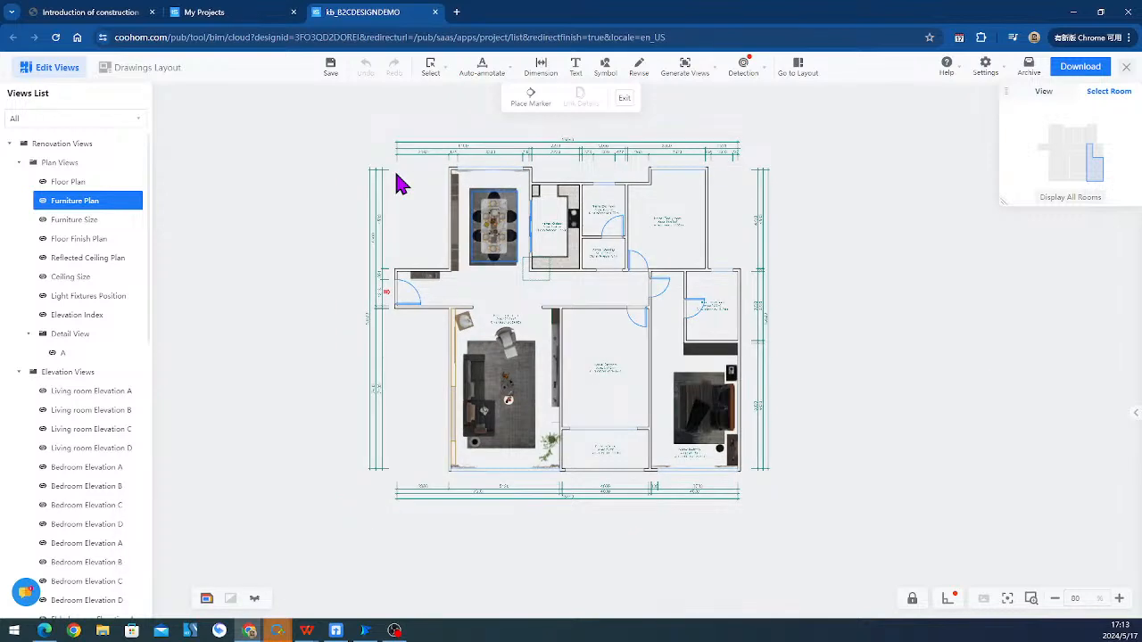
- Switch to the construction drawing help article and examine its display mode section on background colors
left_click(89, 13)
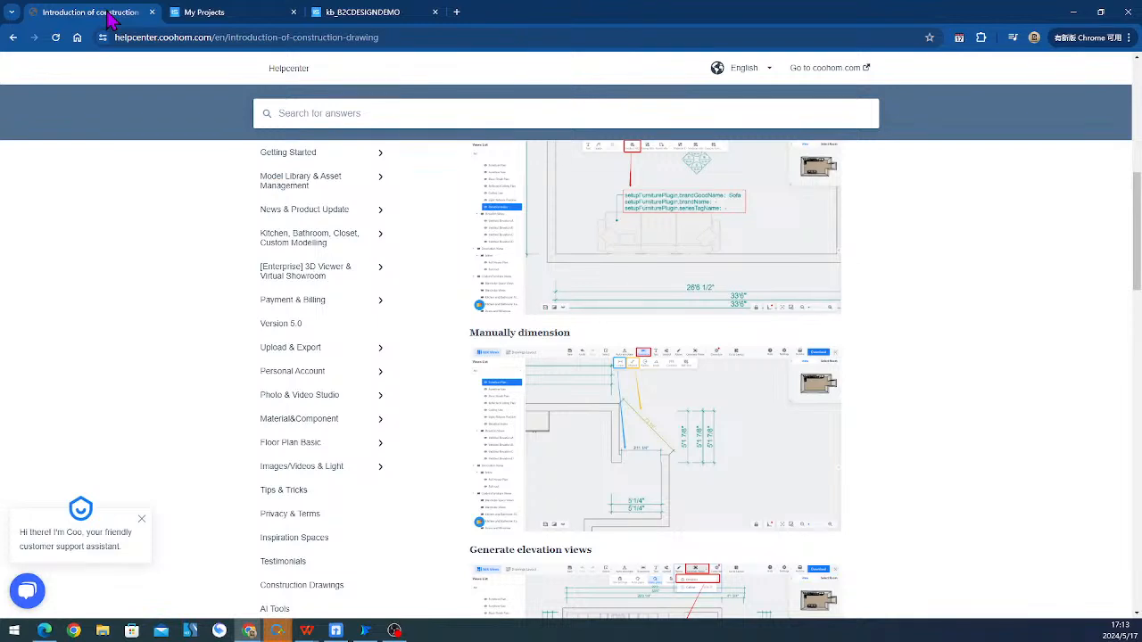
scroll(852, 354, "down", 3)
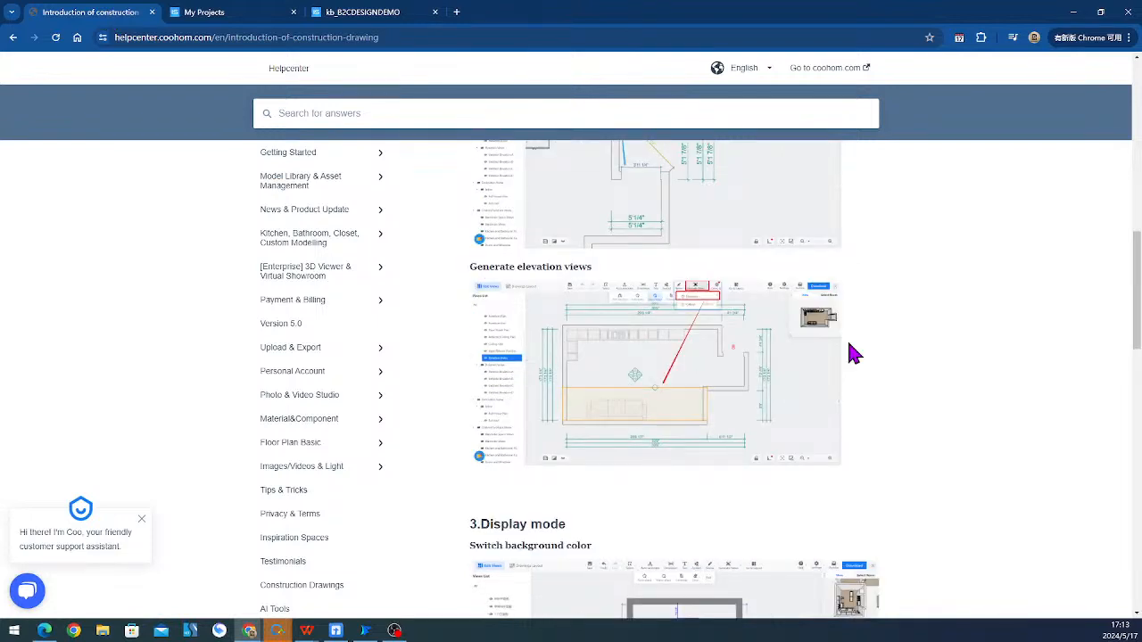
scroll(727, 295, "down", 3)
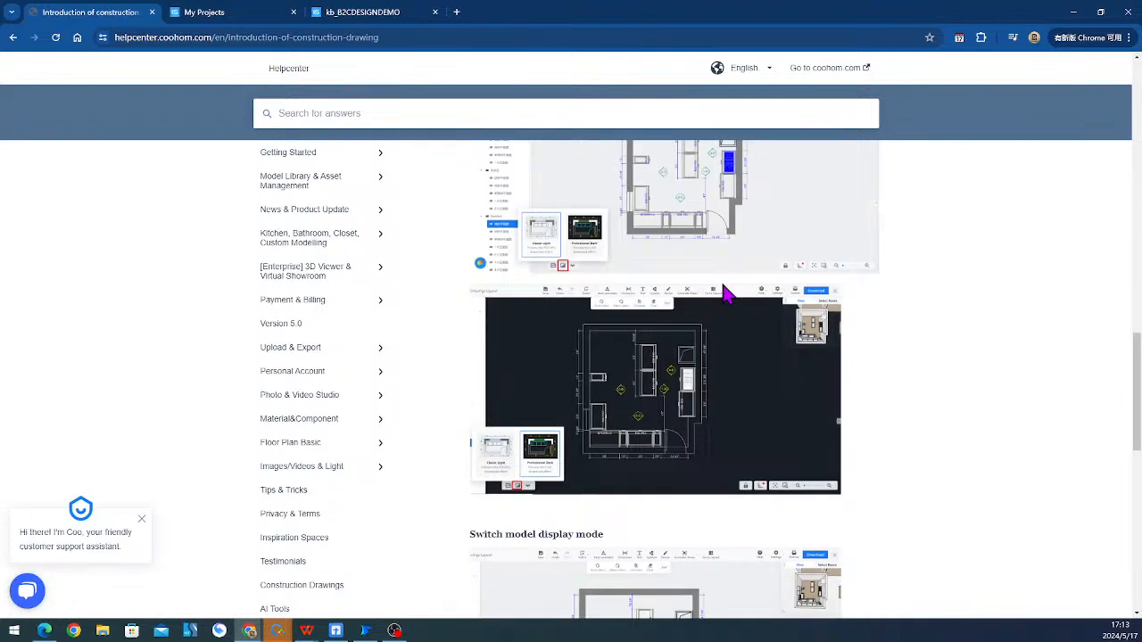
- Return to the project and toggle the Floor Plan's background between Professional Dark and Classic Light, ending on Classic Light
left_click(397, 12)
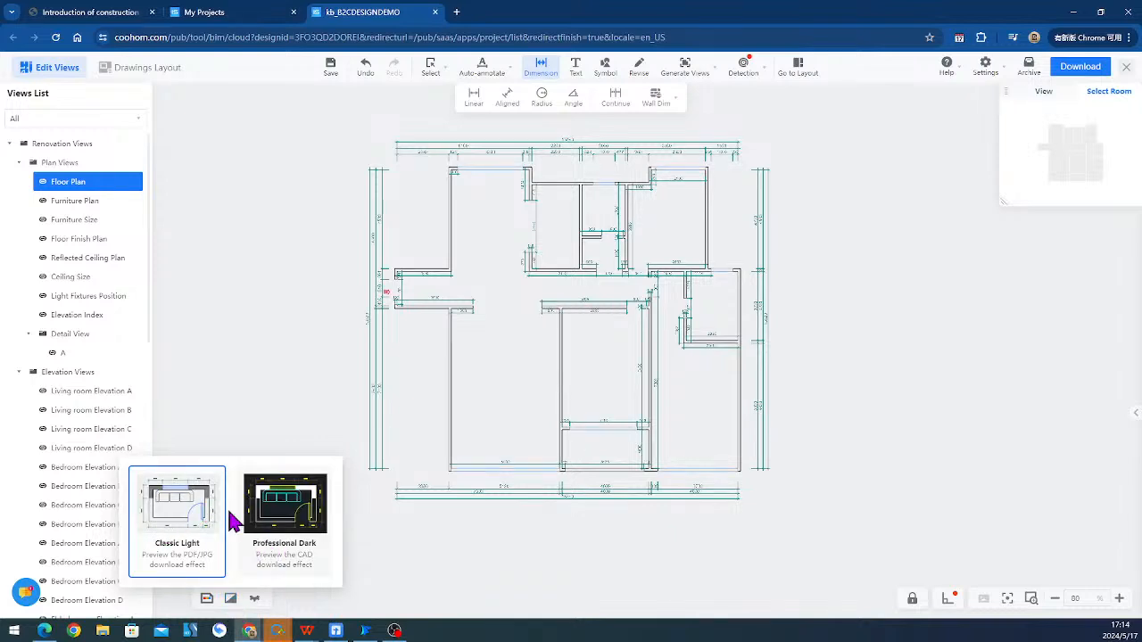
left_click(287, 507)
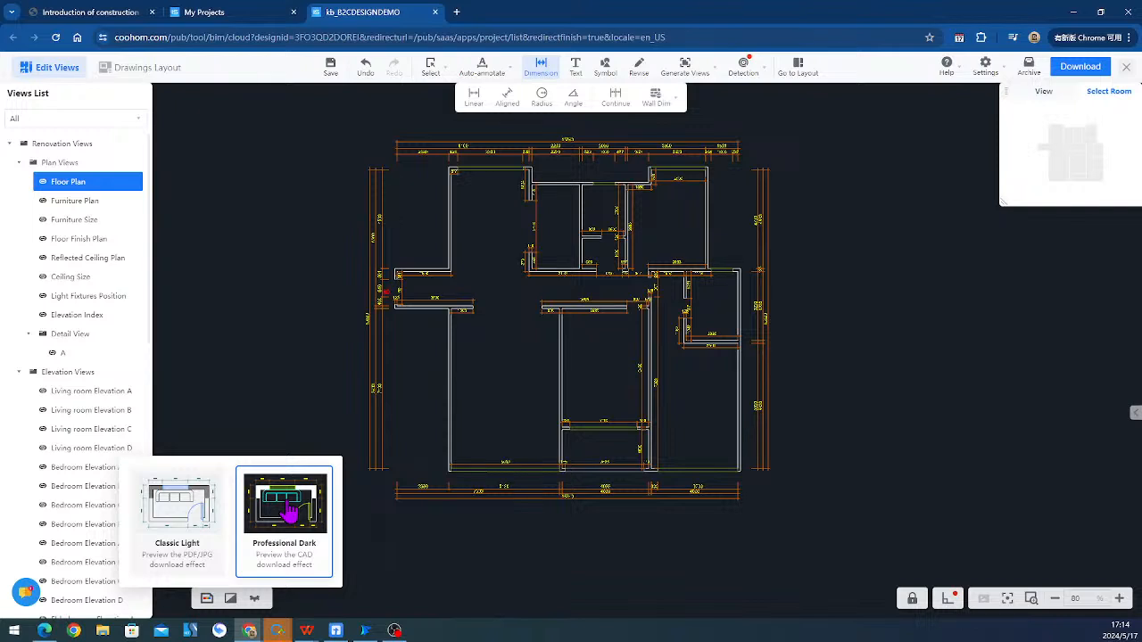
left_click(213, 508)
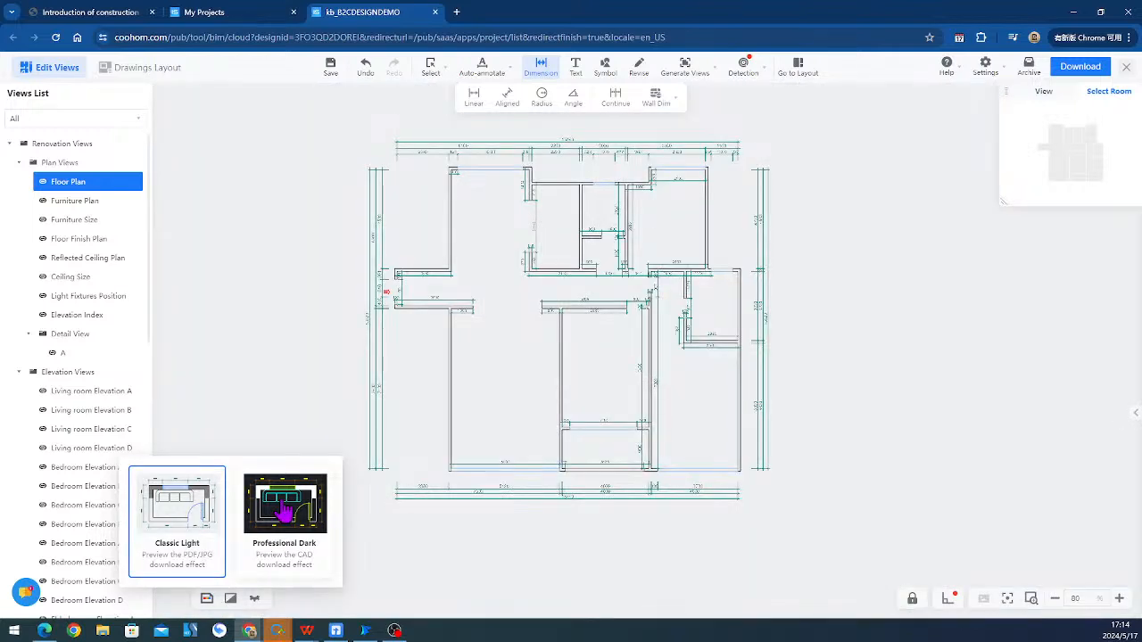
left_click(284, 509)
left_click(171, 510)
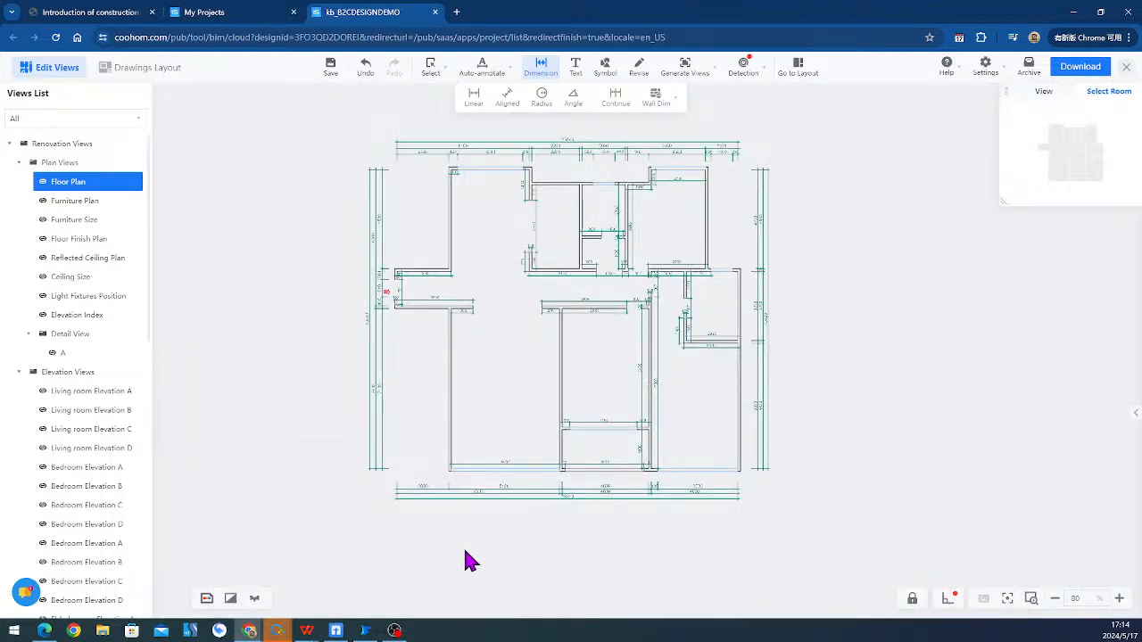
scroll(678, 429, "up", 4)
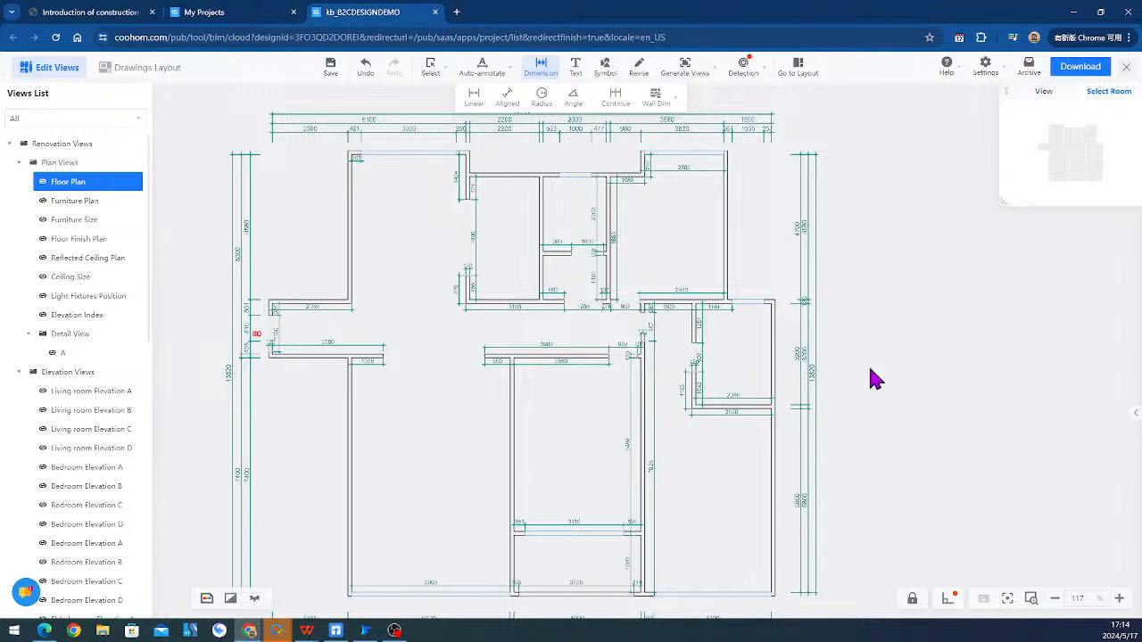
- Switch to the help article and examine its Layout section on sheet frames and the custom logo
left_click(126, 14)
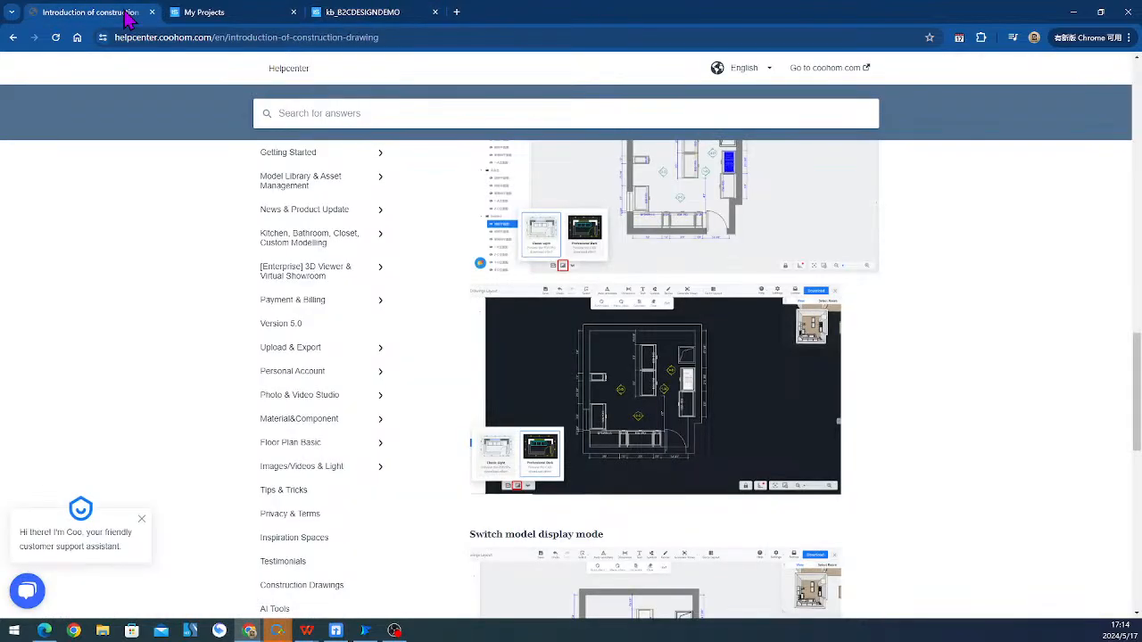
scroll(650, 331, "down", 10)
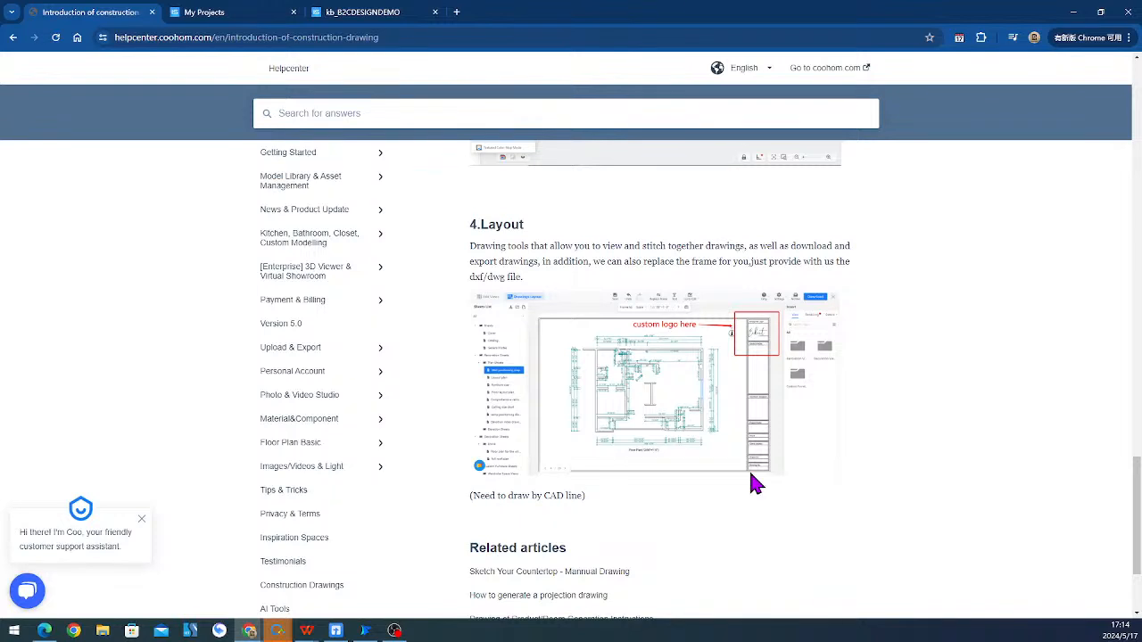
scroll(752, 481, "up", 1)
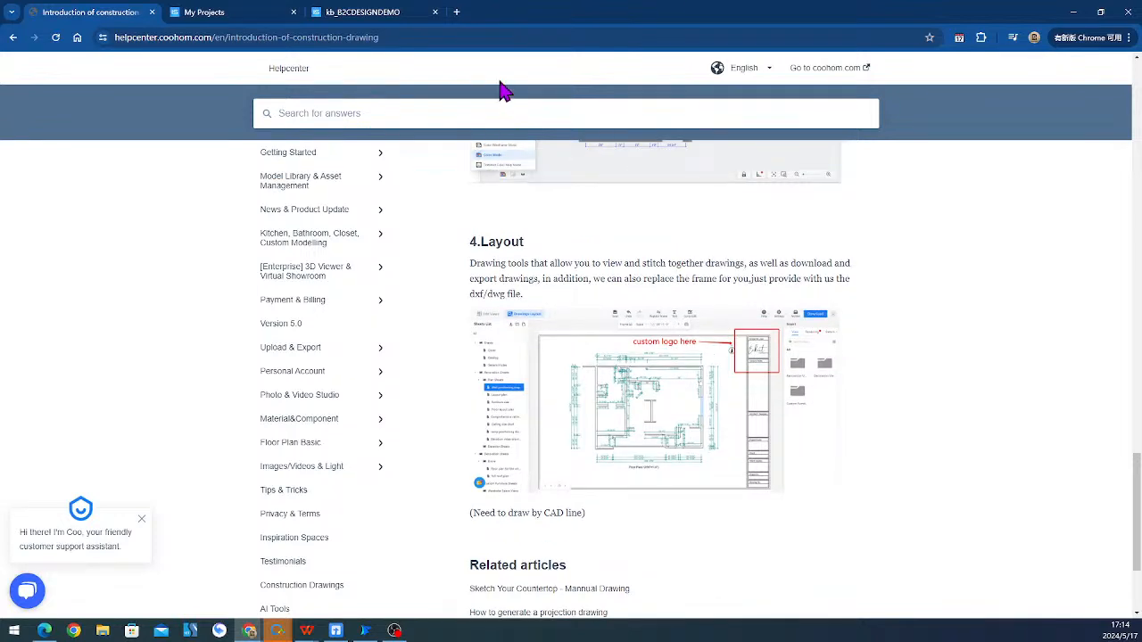
- Switch back to the project and open its Drawings Layout
left_click(349, 18)
scroll(227, 229, "down", 4)
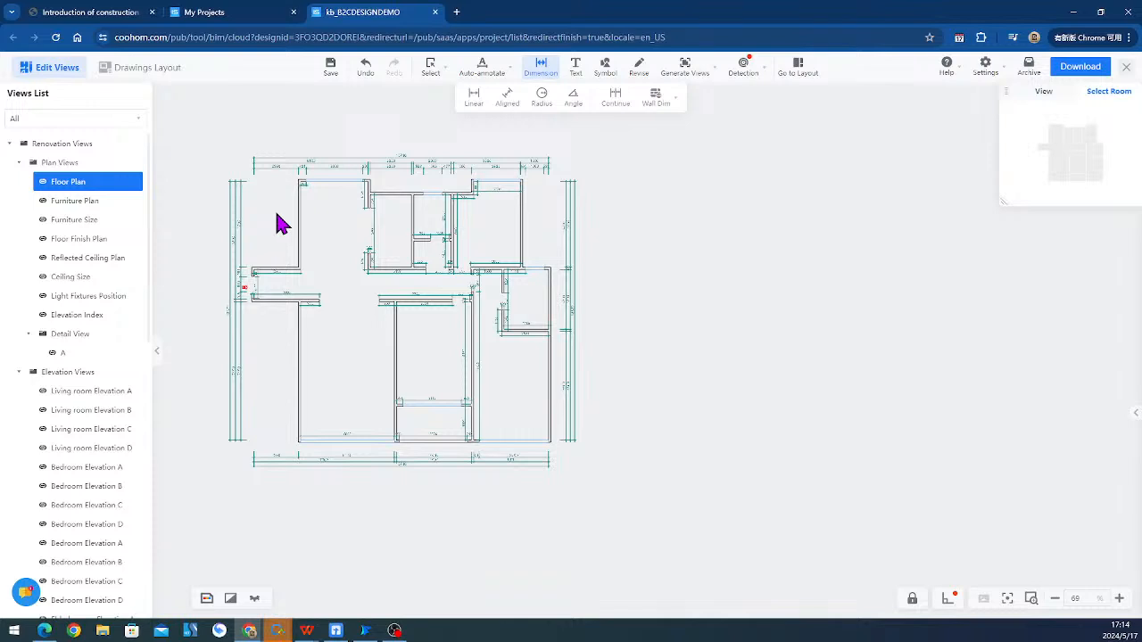
left_click(135, 70)
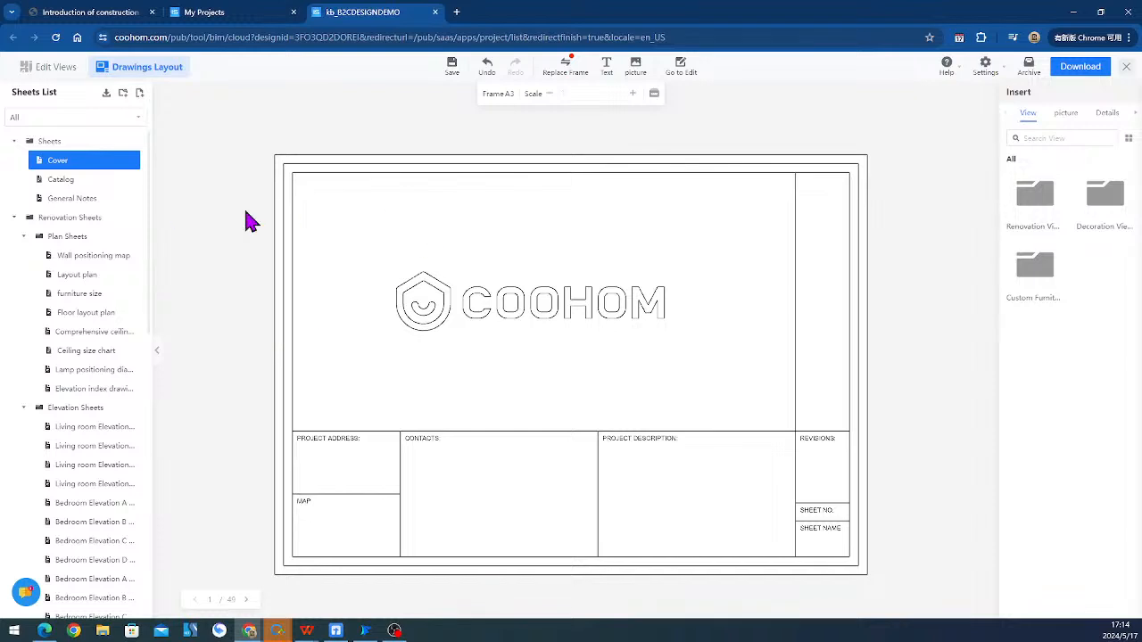
- Open the Catalog sheet, the Catalog-1 directory and the Layout plan sheet in turn to examine them
left_click(61, 179)
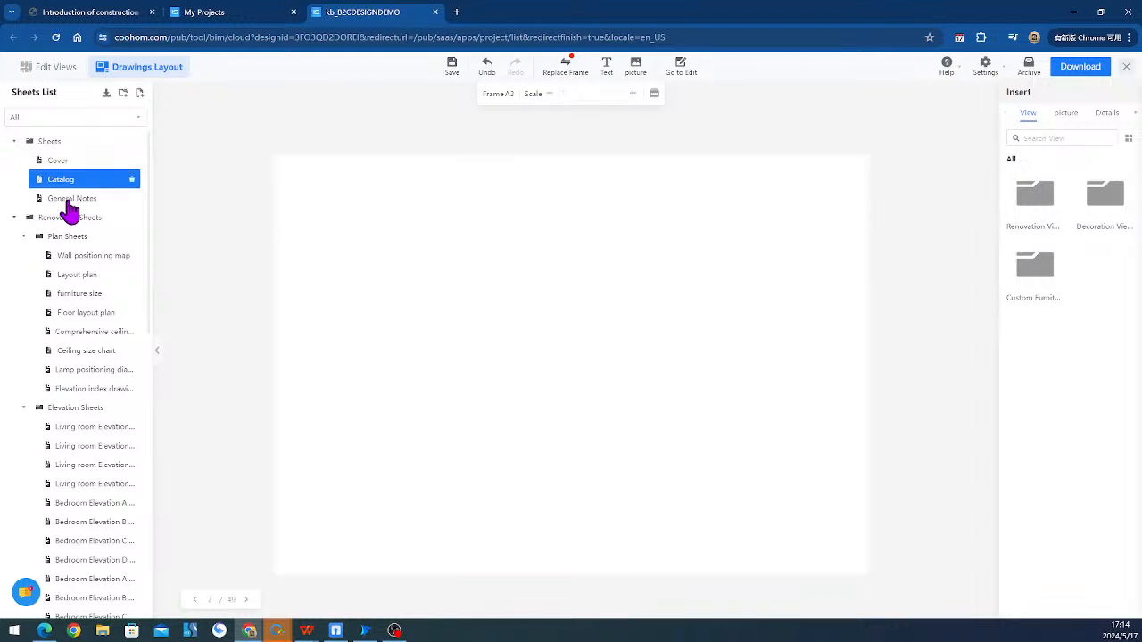
left_click(70, 200)
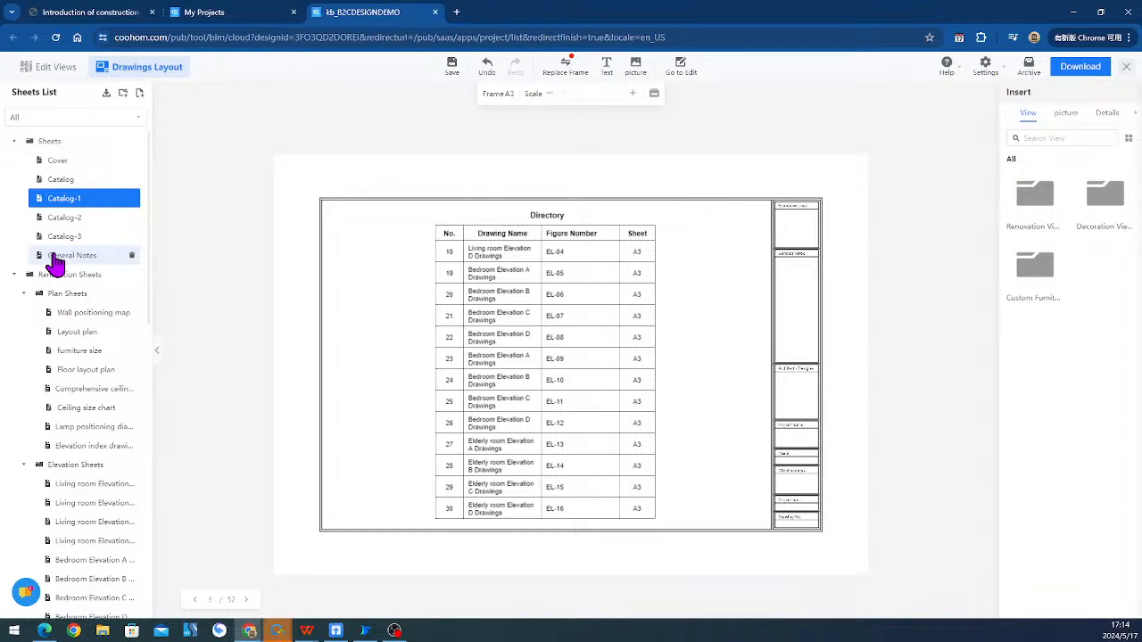
scroll(68, 306, "down", 2)
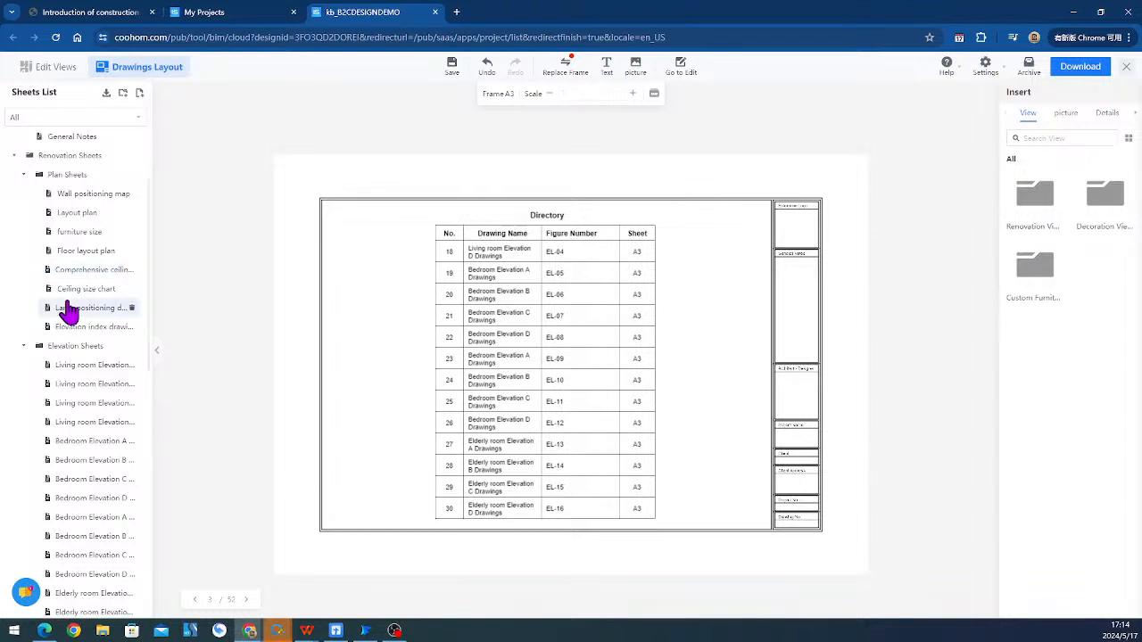
left_click(66, 212)
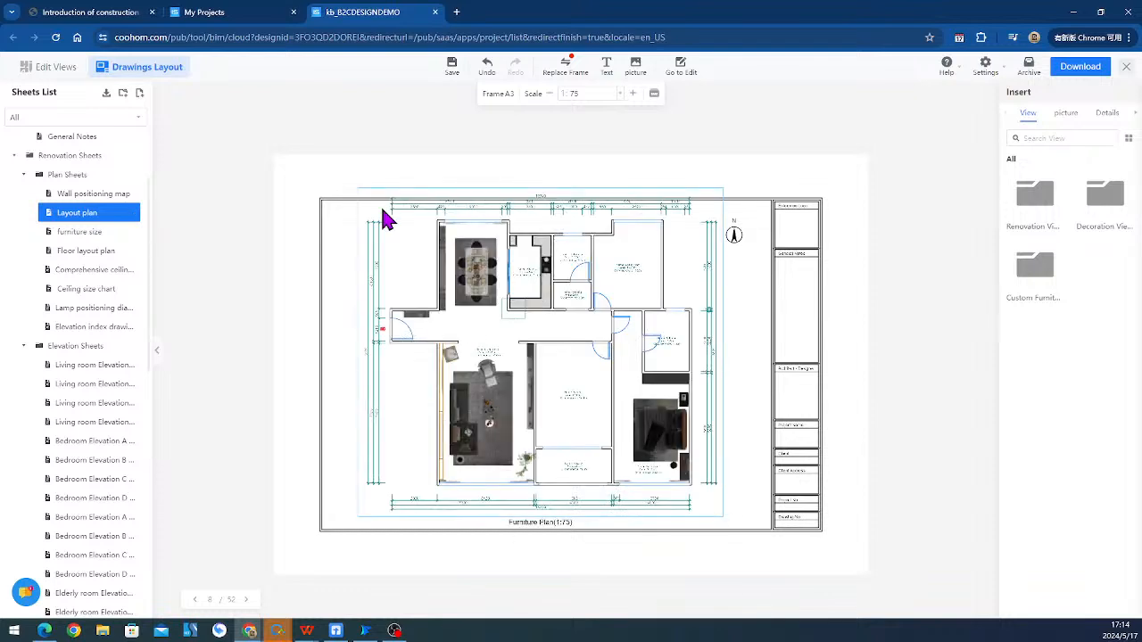
- Set the Furniture Plan view's scale to 1:135 and move it into the upper-left corner of the sheet frame
left_click(533, 276)
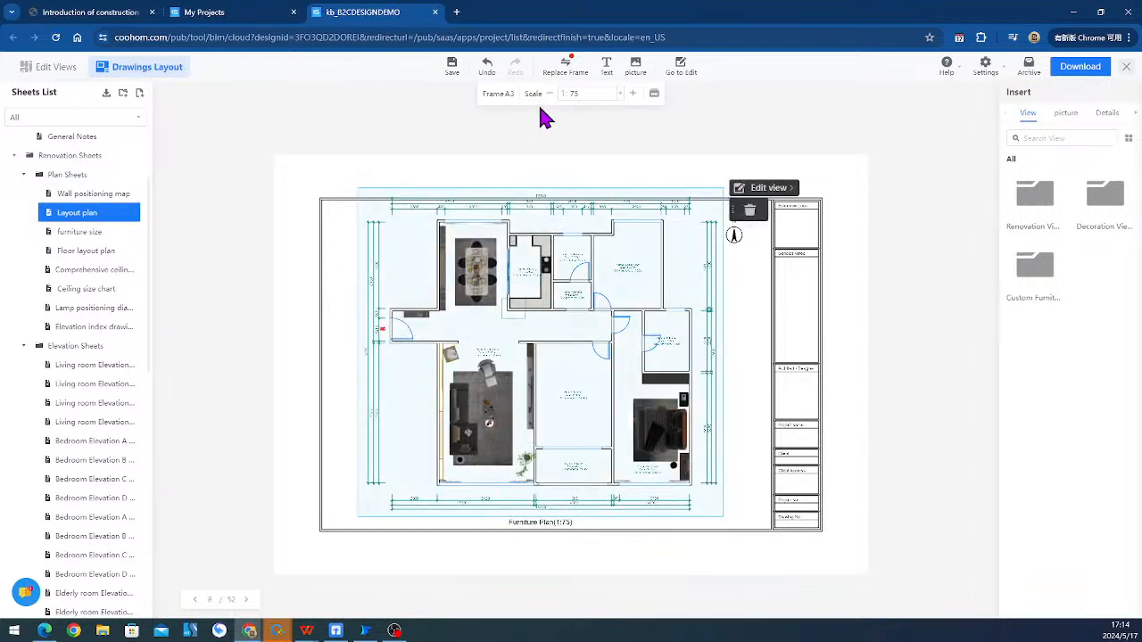
left_click(548, 93)
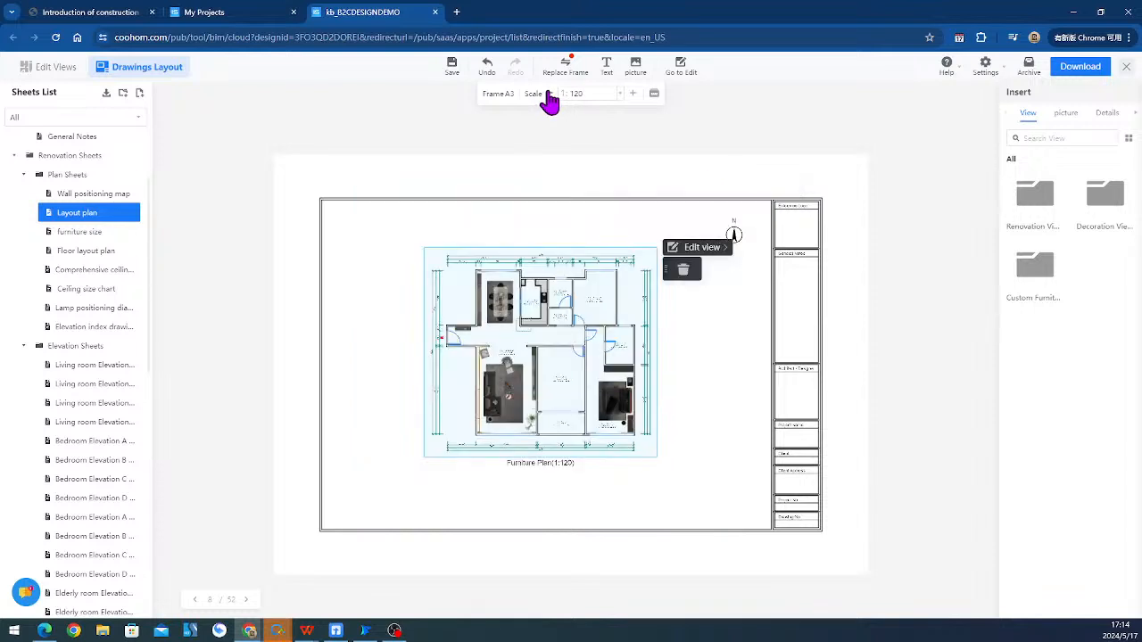
left_click(548, 94)
left_click(549, 93)
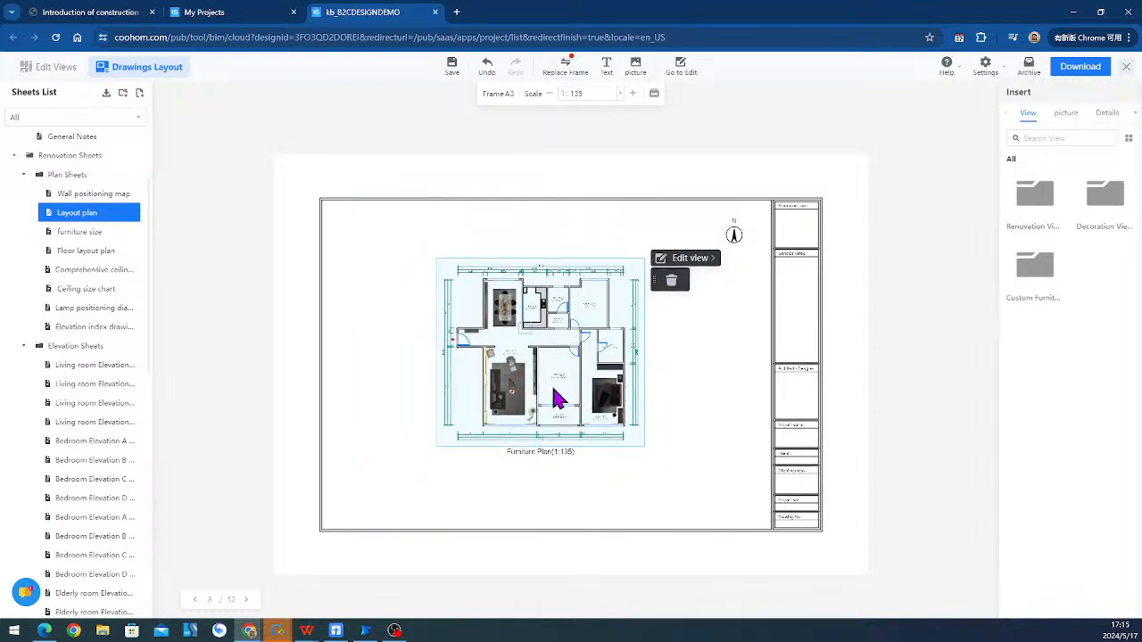
left_click_drag(554, 391, 453, 308)
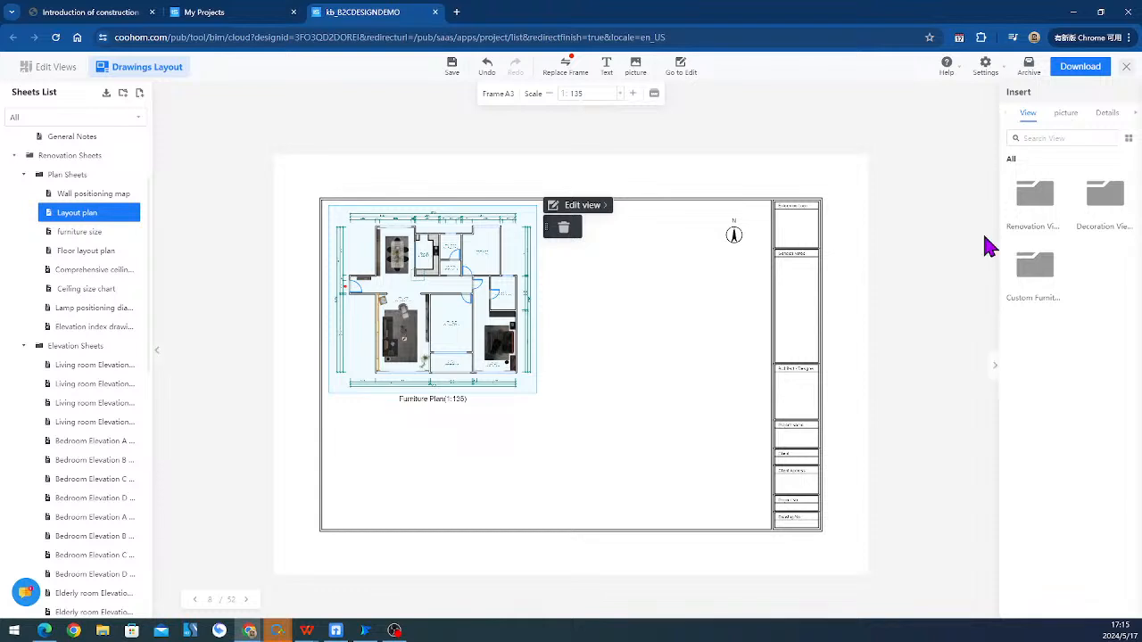
- Browse the Decoration and Renovation view folders and insert Living room Elevation B below the Furniture Plan
left_click(1099, 194)
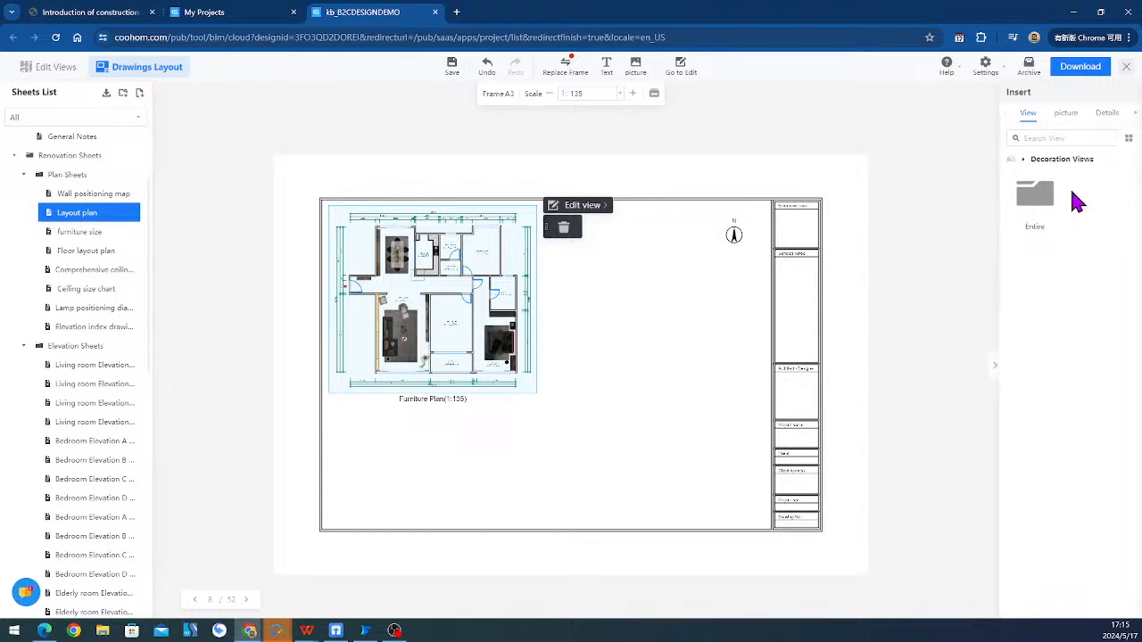
left_click(1042, 195)
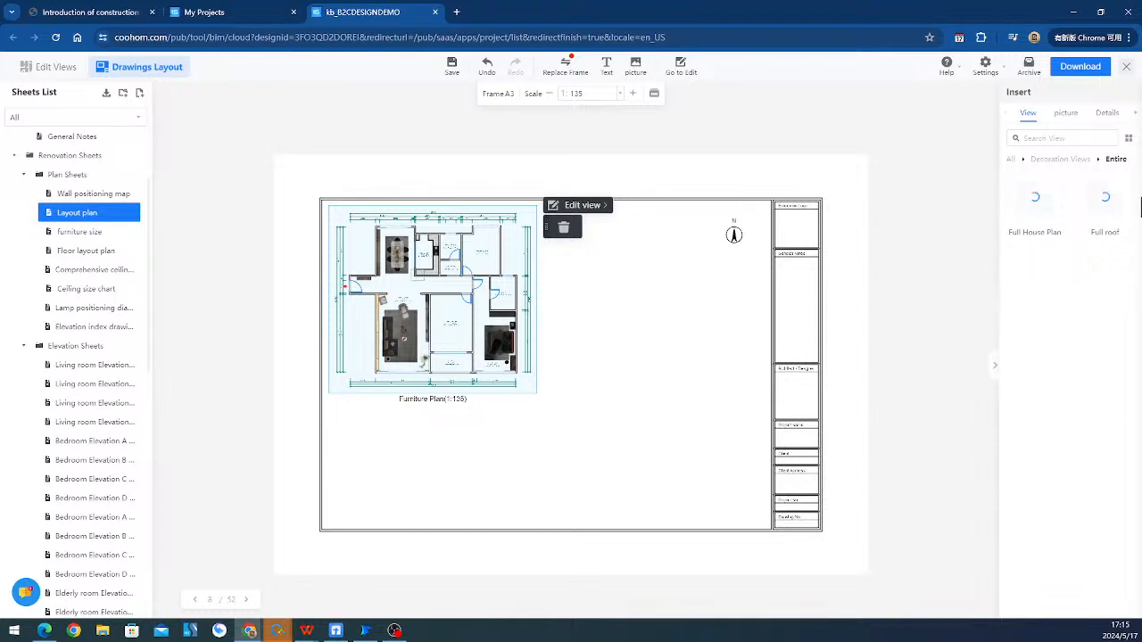
left_click(1052, 158)
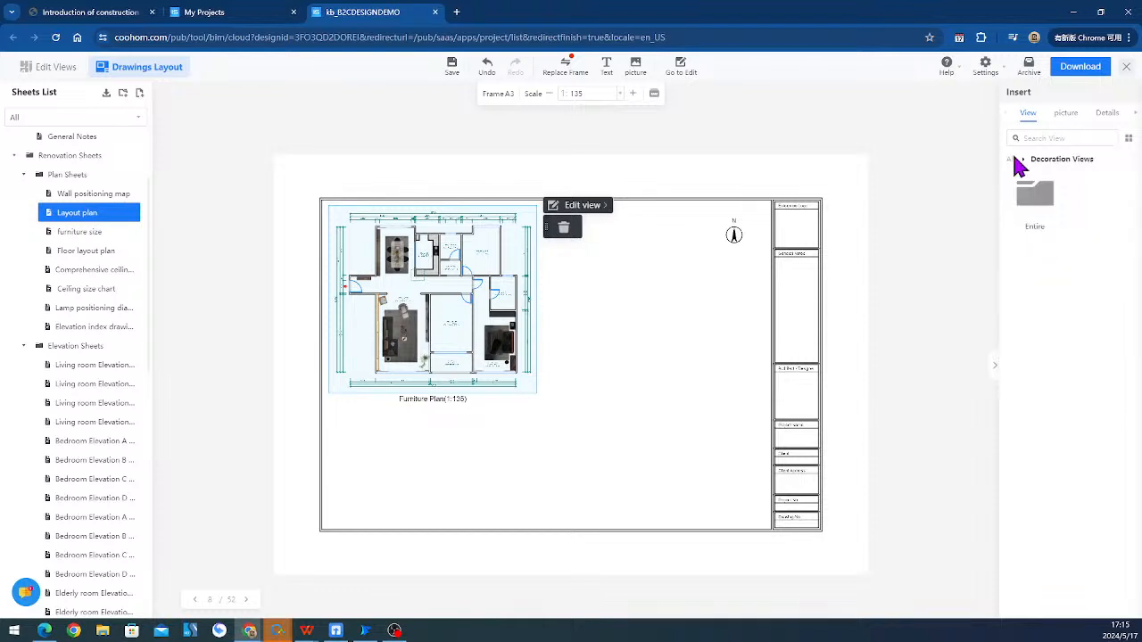
left_click(1014, 157)
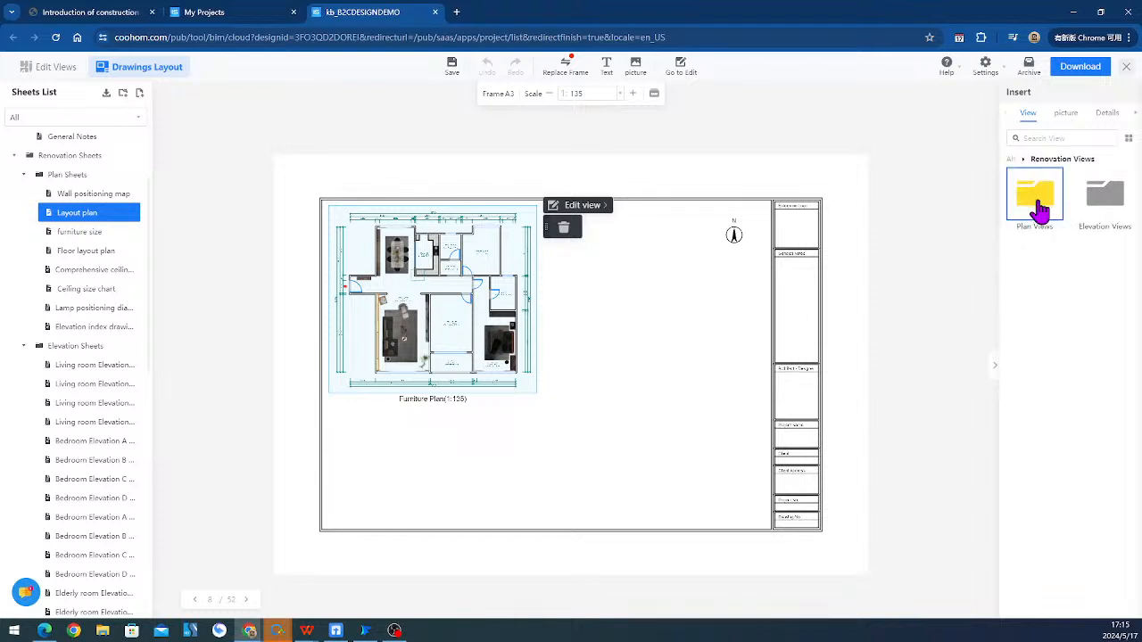
left_click(1105, 198)
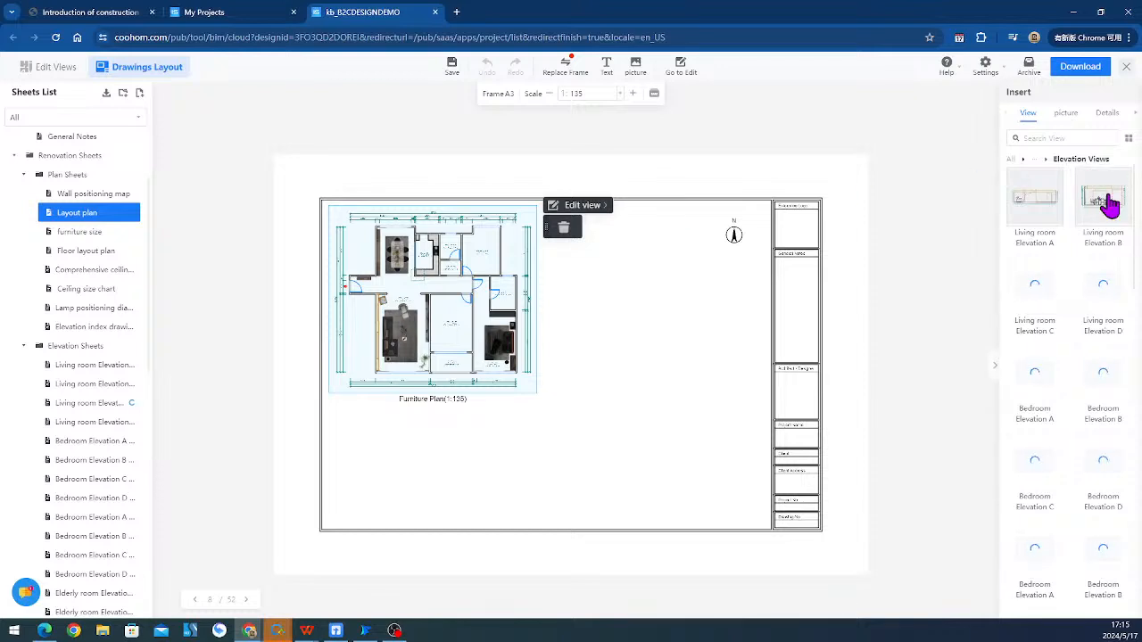
left_click_drag(1103, 200, 419, 464)
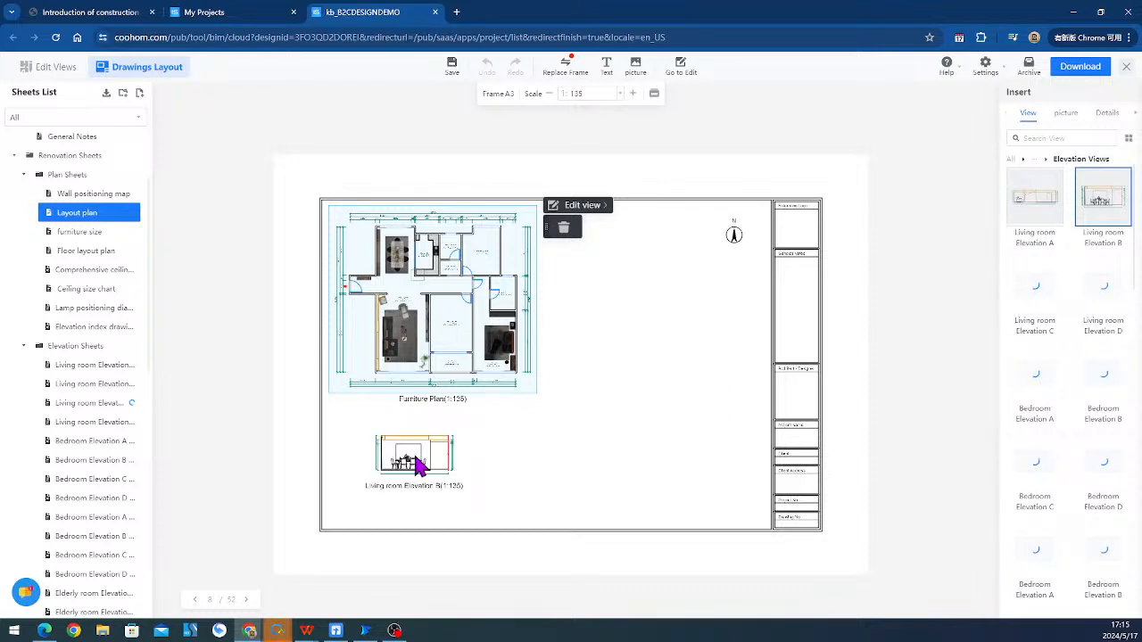
- Enlarge Living room Elevation B to a scale of 1:65 and align it beneath the Furniture Plan
left_click(632, 94)
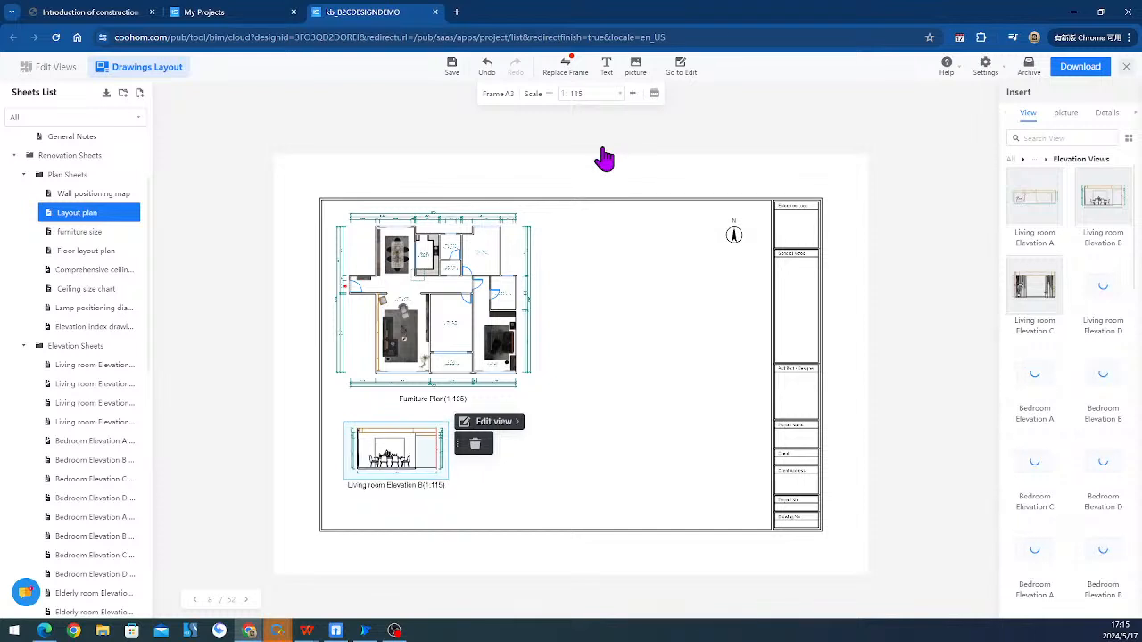
left_click(95, 422)
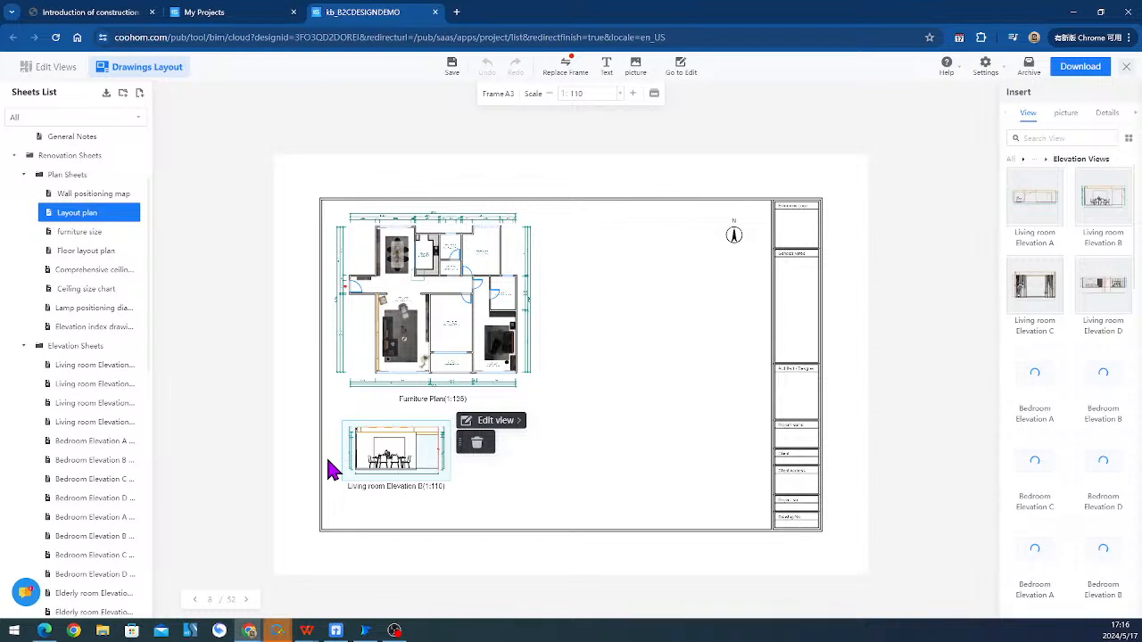
left_click_drag(414, 466, 399, 453)
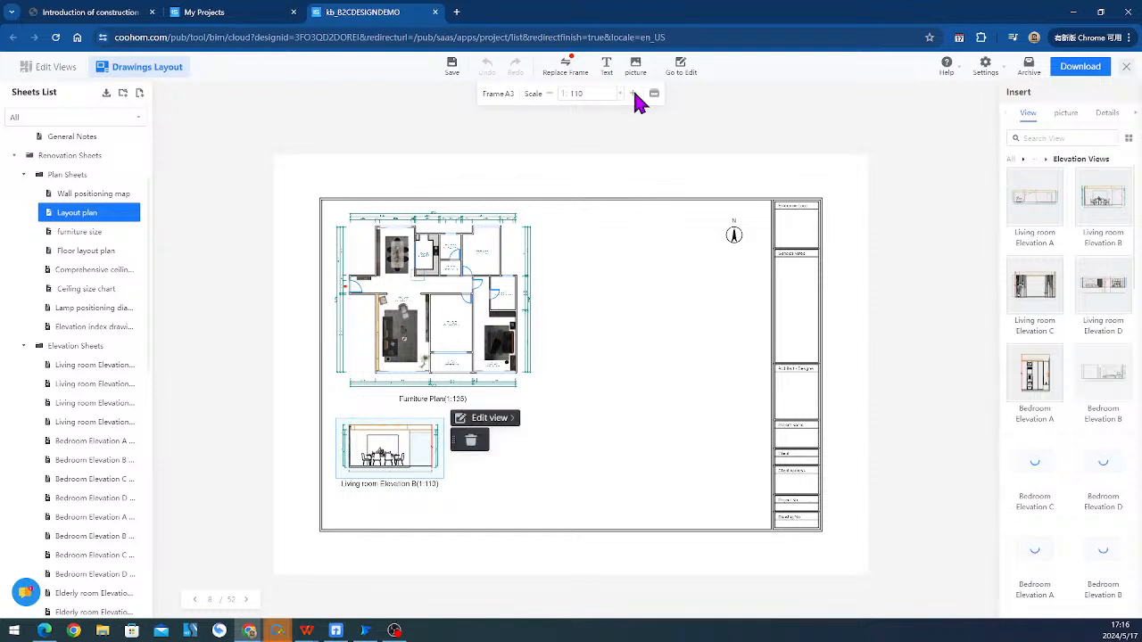
left_click(632, 94)
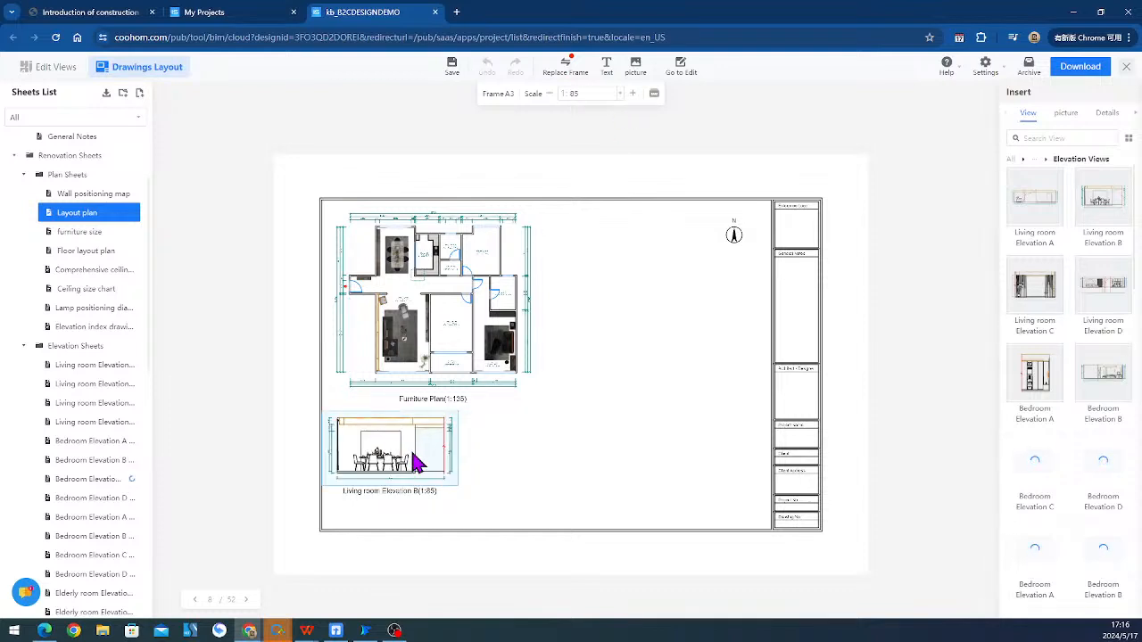
left_click_drag(414, 457, 422, 459)
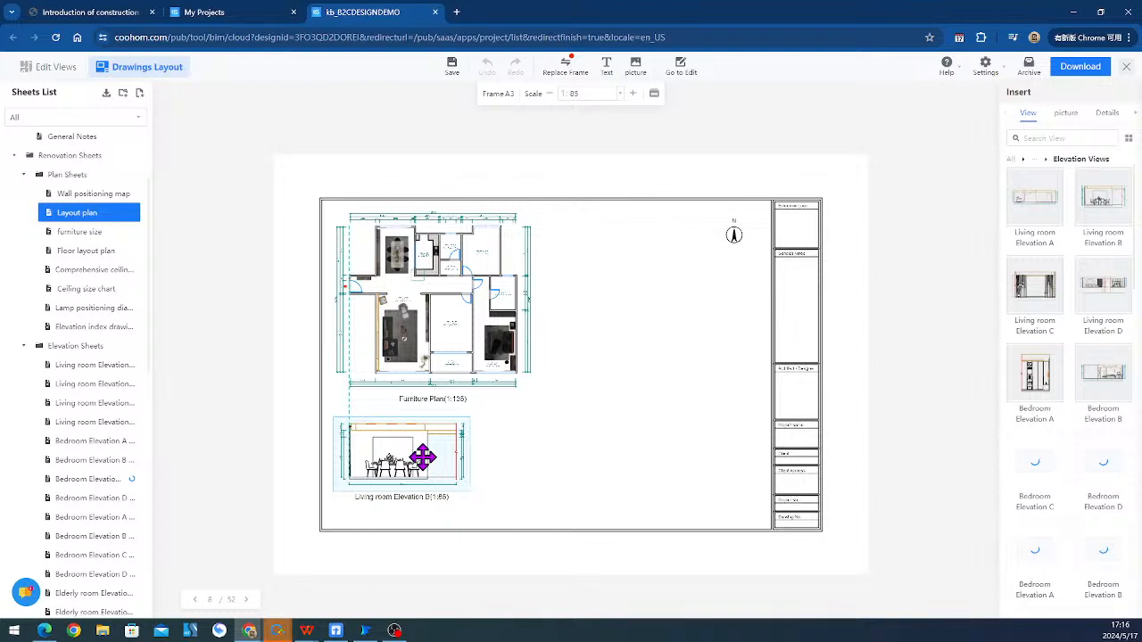
left_click(632, 94)
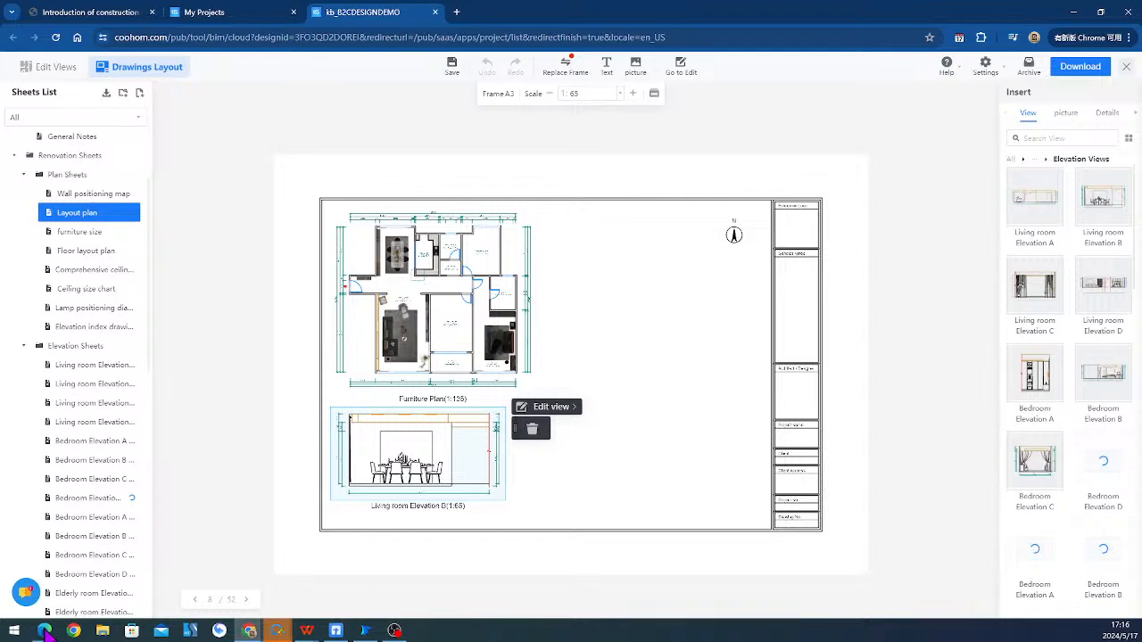
left_click(258, 366)
- Examine the arranged Layout plan sheet, including both views and the title block's logo, notes and project fields
scroll(505, 498, "up", 3)
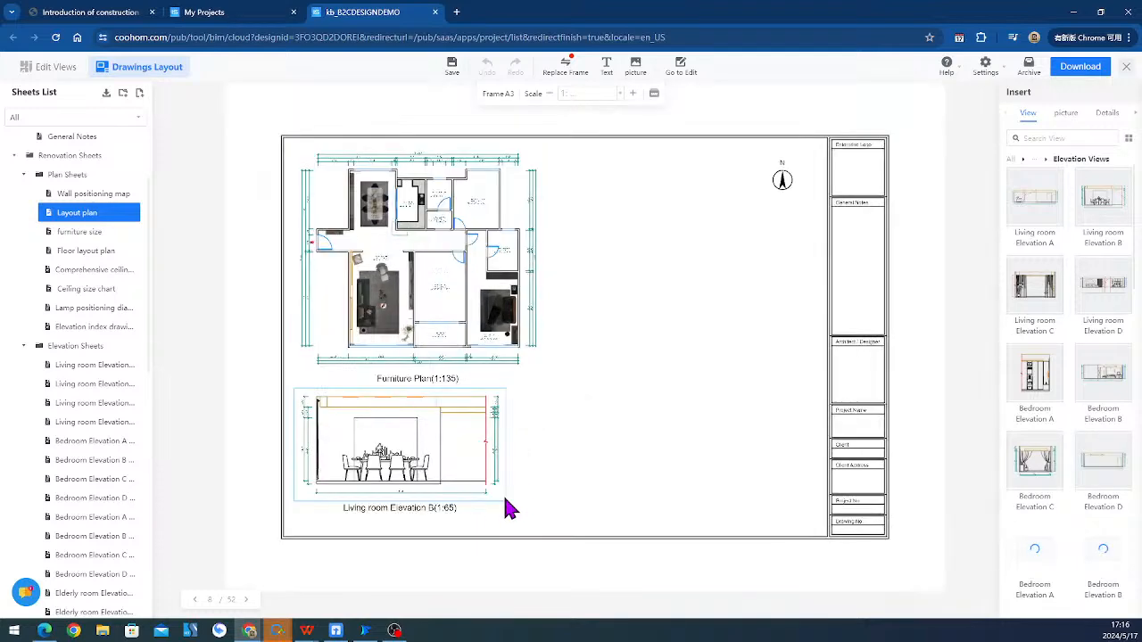
scroll(505, 498, "up", 3)
left_click_drag(554, 489, 624, 491)
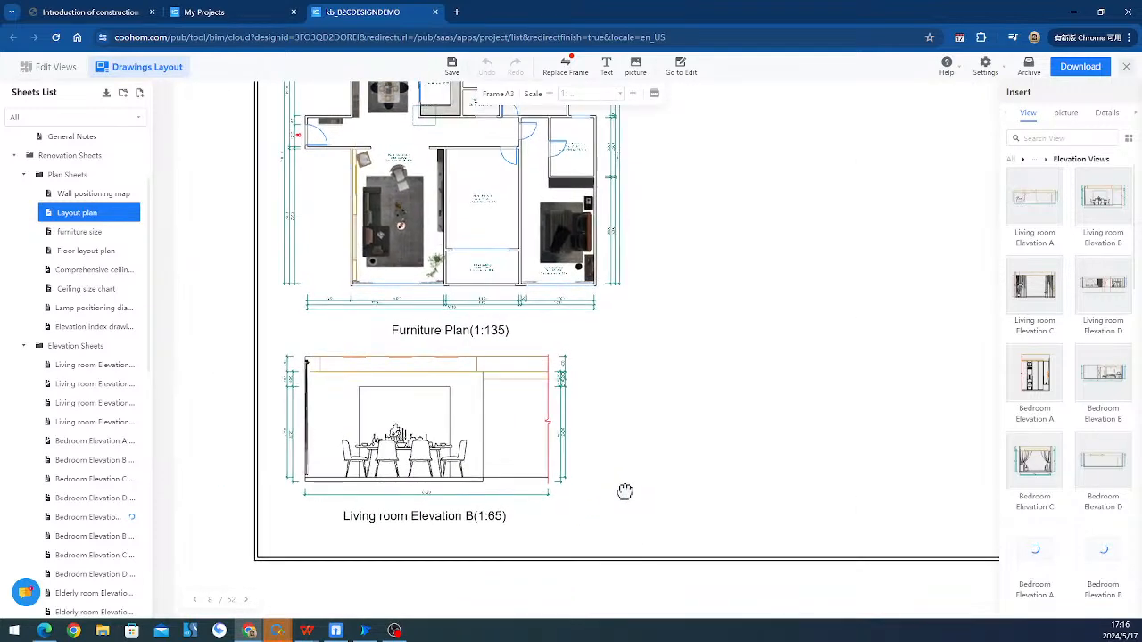
scroll(543, 395, "down", 3)
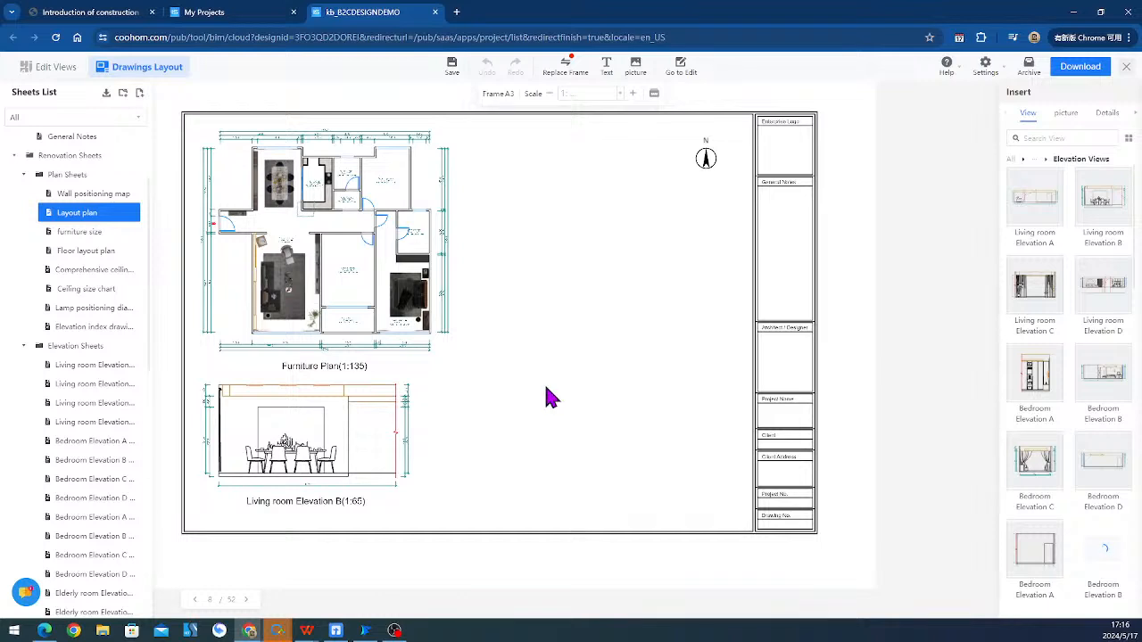
scroll(551, 397, "down", 2)
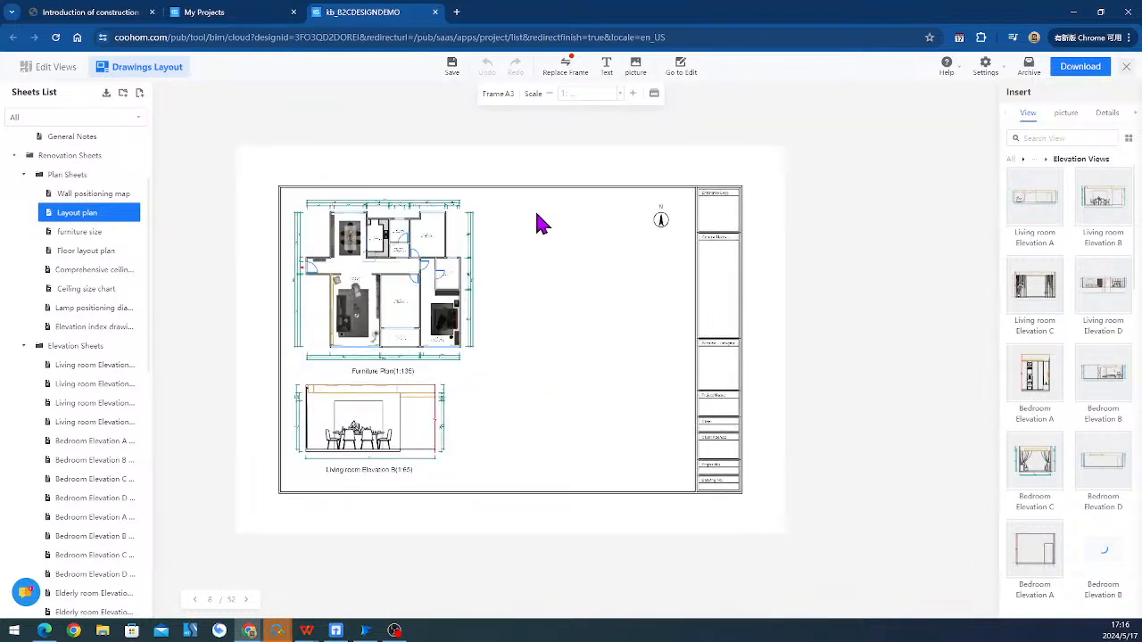
scroll(919, 178, "up", 2)
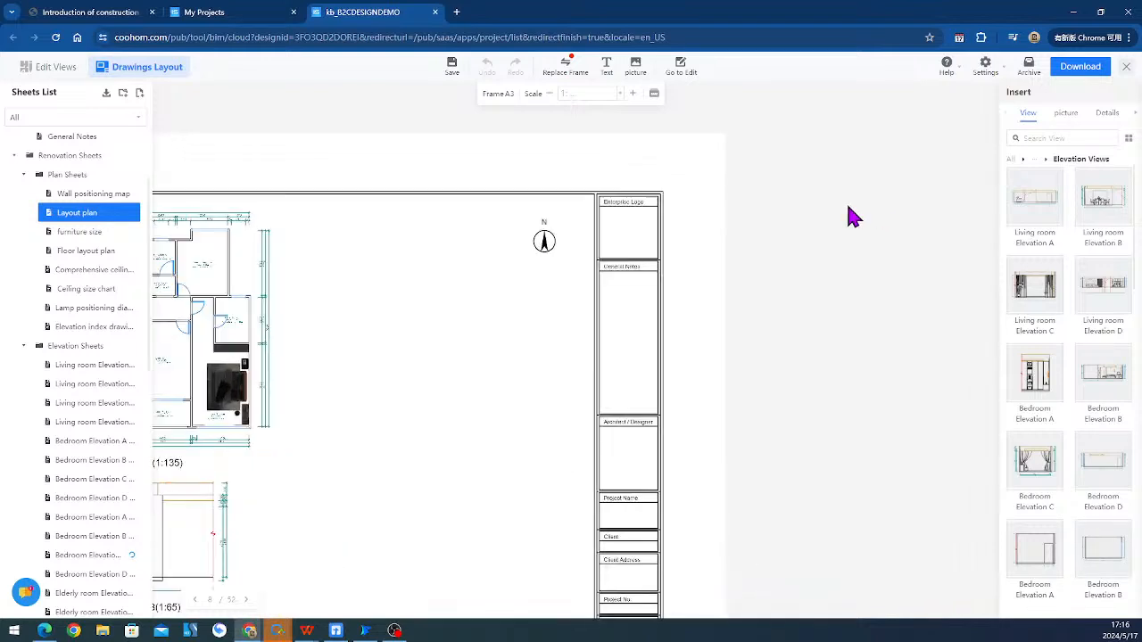
scroll(633, 211, "up", 2)
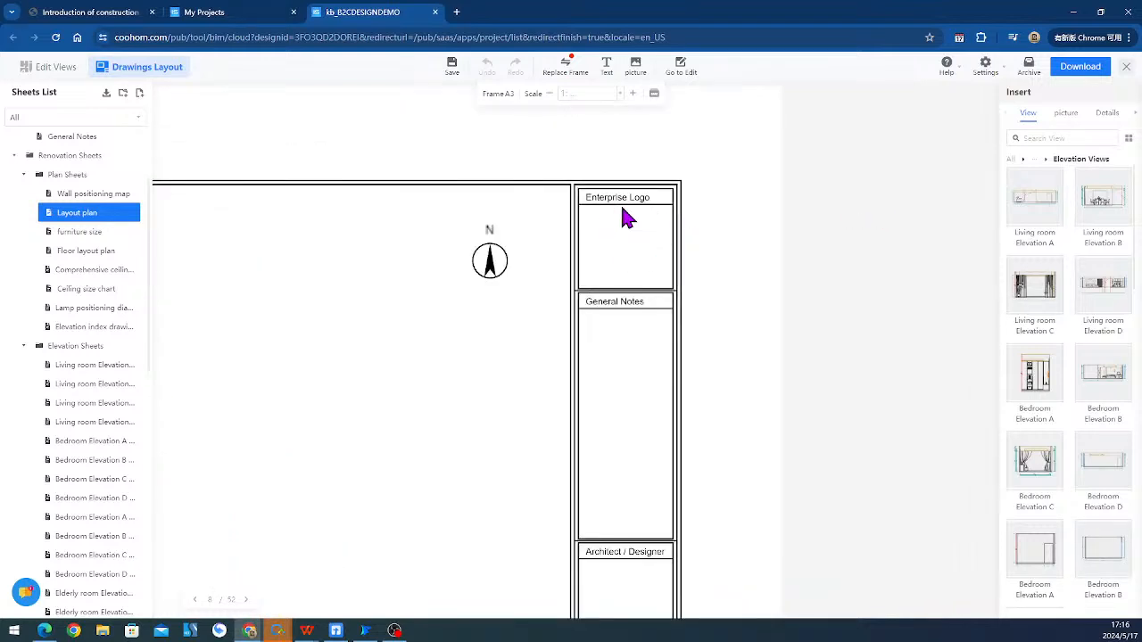
scroll(678, 217, "down", 3)
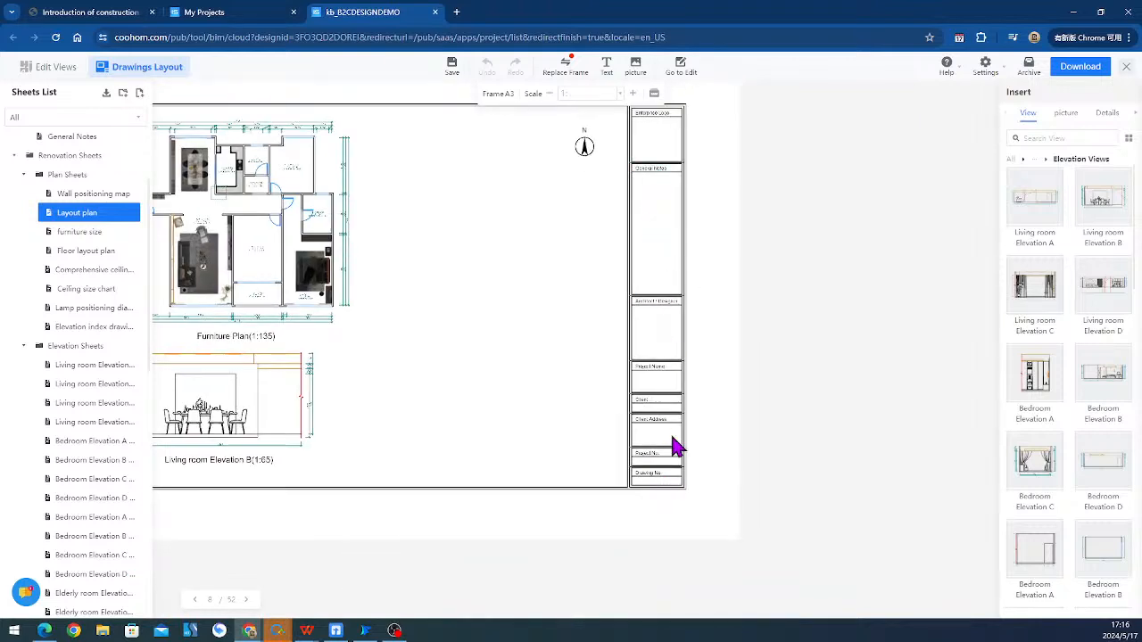
scroll(592, 255, "down", 4)
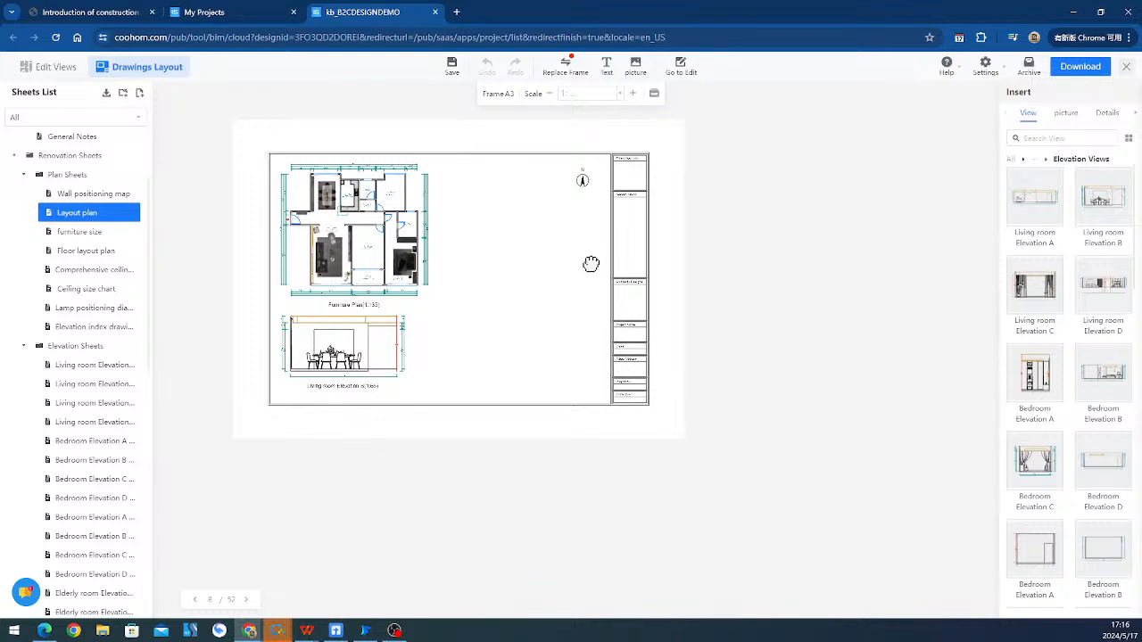
middle_click_drag(592, 264, 604, 281)
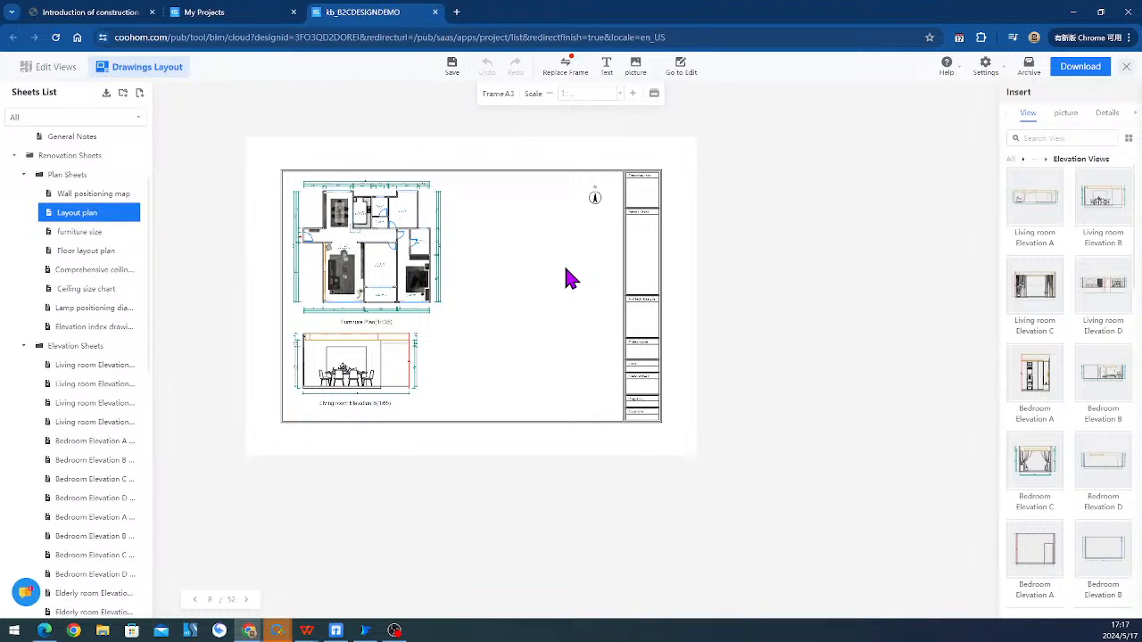
scroll(566, 271, "up", 2)
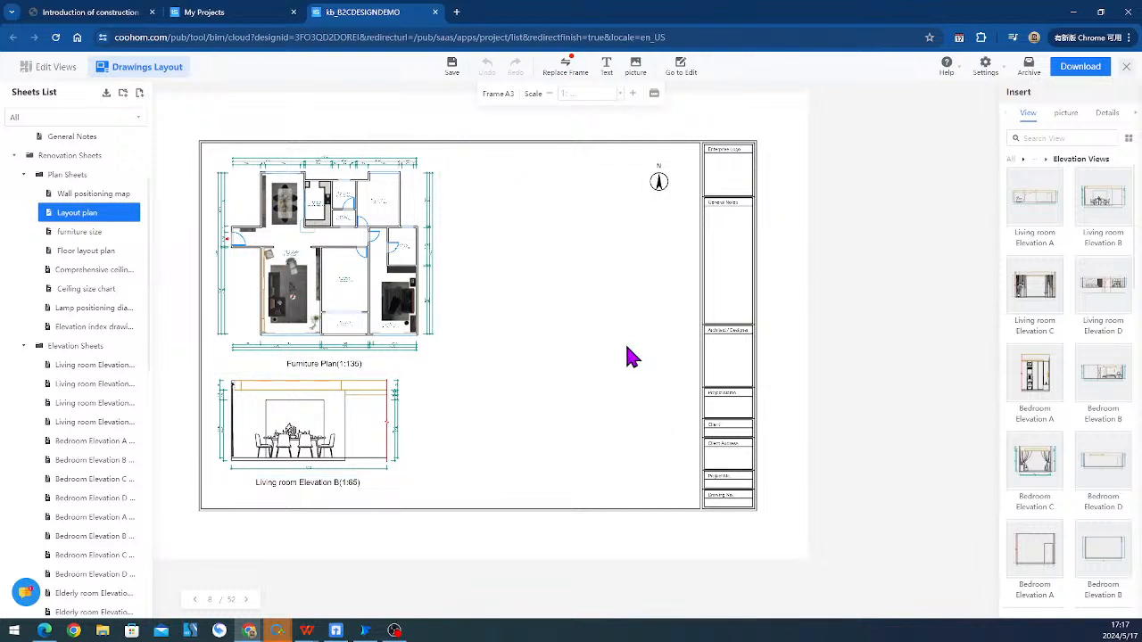
- Download the Layout plan sheet in CAD format with Layout Space and Keep Images enabled, saving Customize light Demo 2.zip to the desktop
left_click(1084, 68)
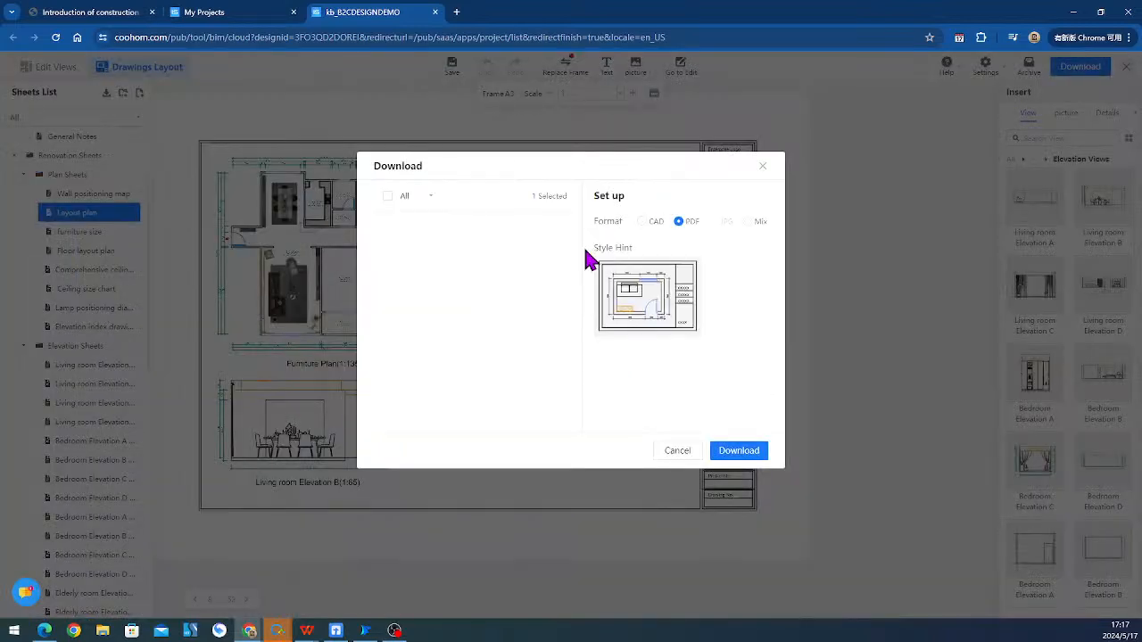
scroll(587, 259, "down", 1)
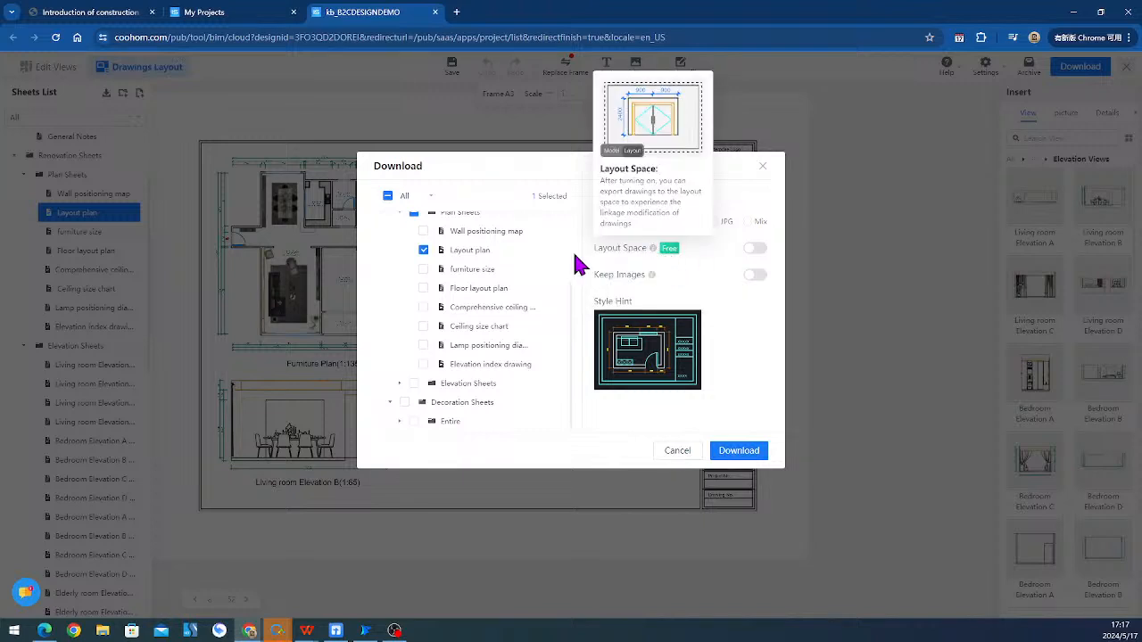
left_click(756, 279)
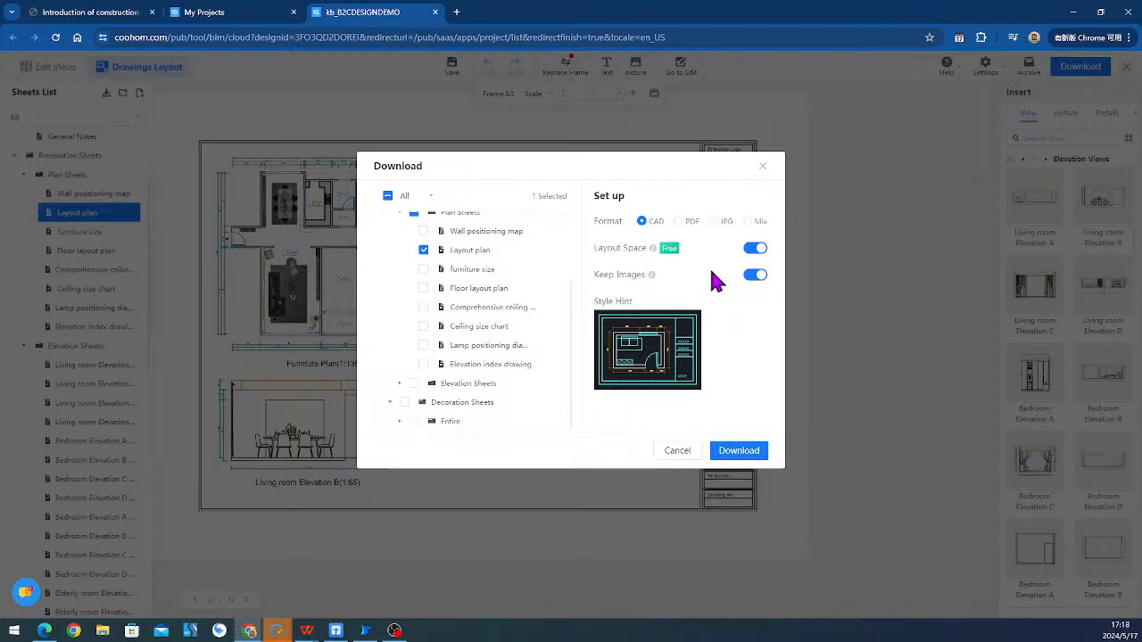
left_click(740, 450)
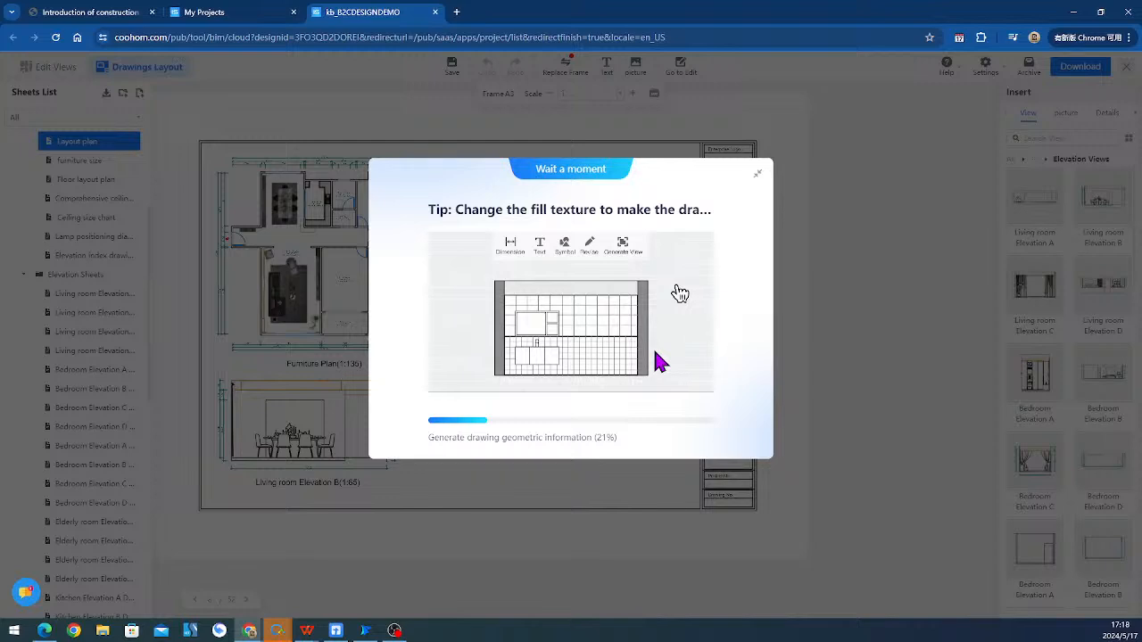
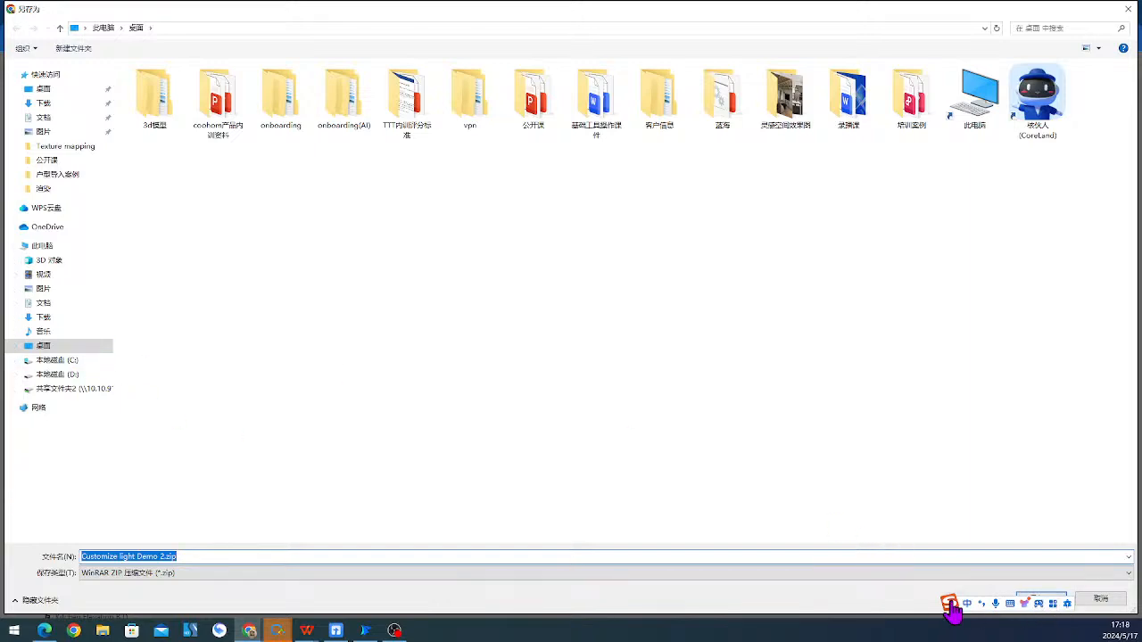
left_click(1044, 596)
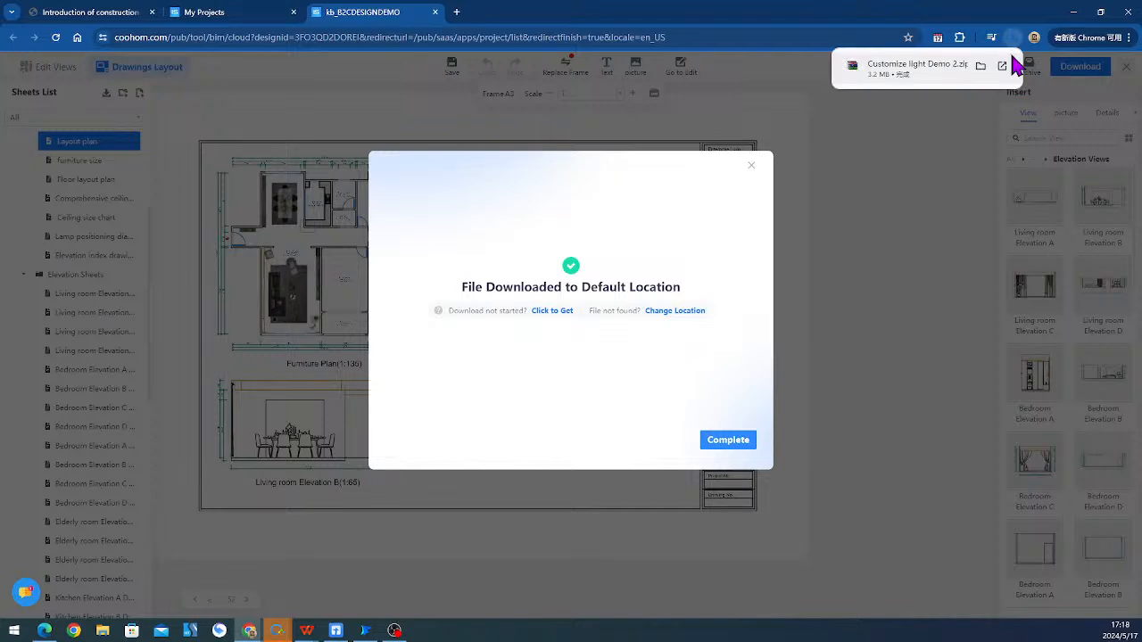
- Try to open the downloaded Layout plan drawing from Customize light Demo 2.zip in GstarCAD
left_click(1003, 65)
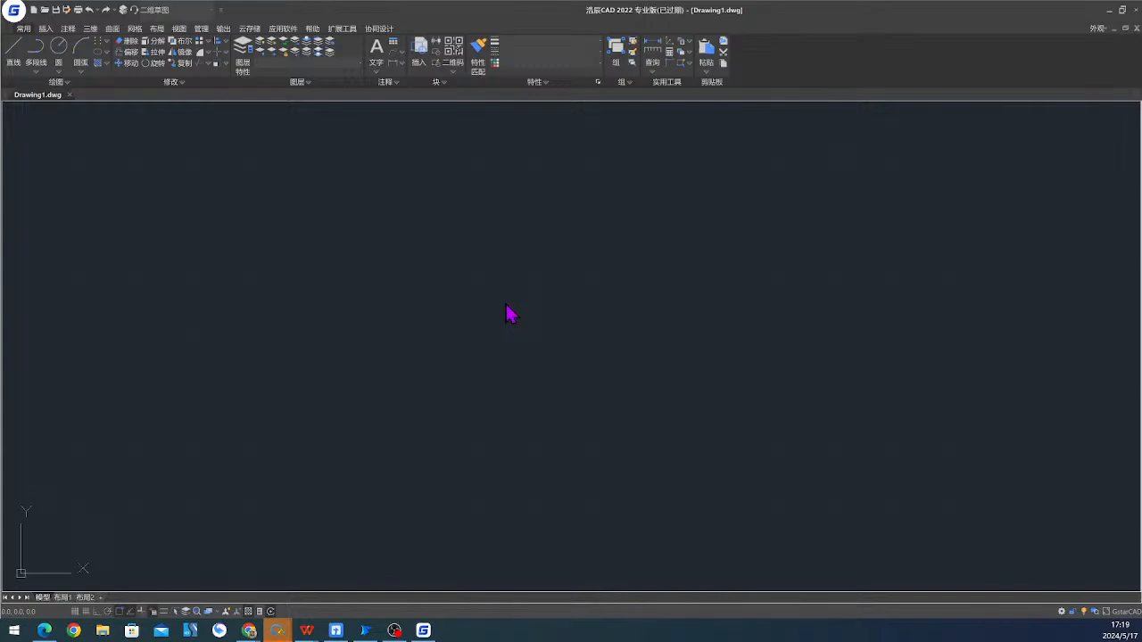
left_click(648, 323)
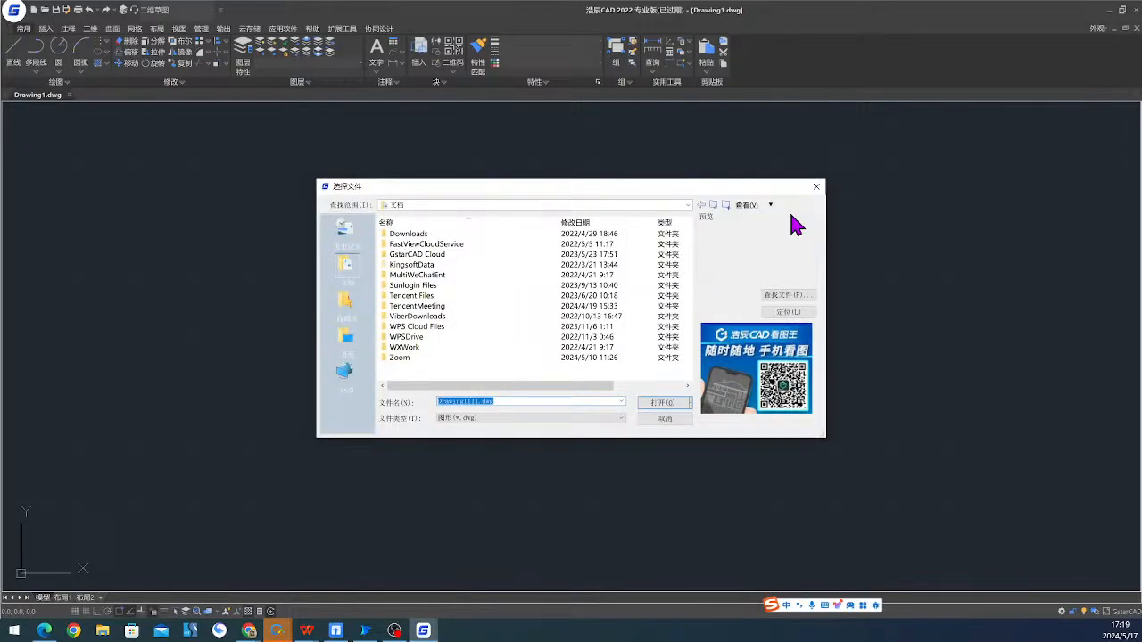
left_click(663, 402)
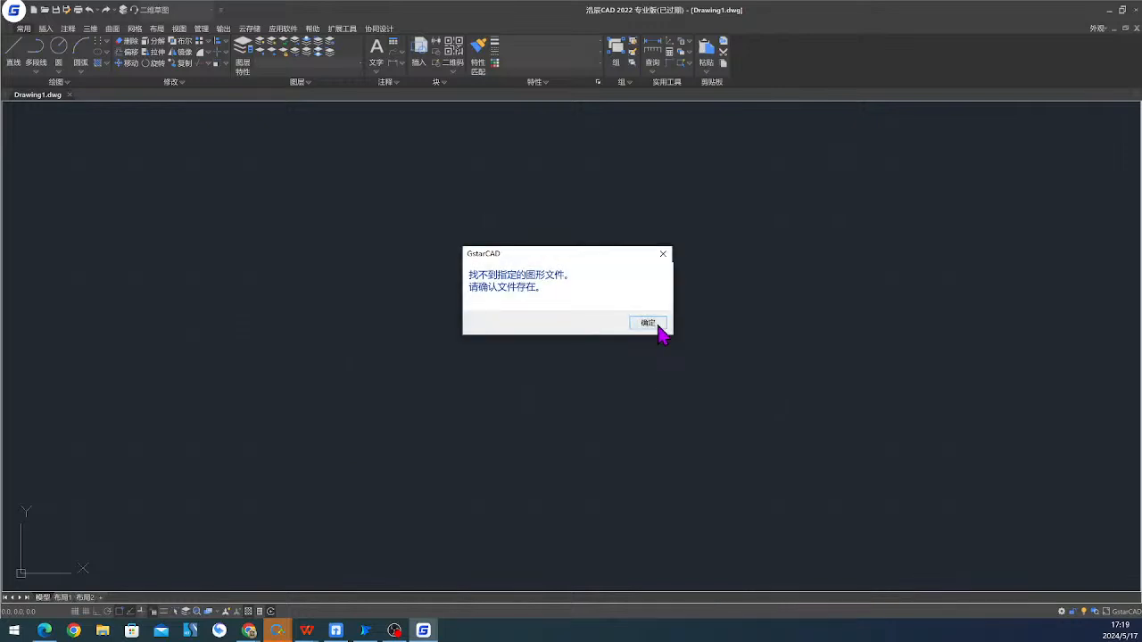
left_click(658, 324)
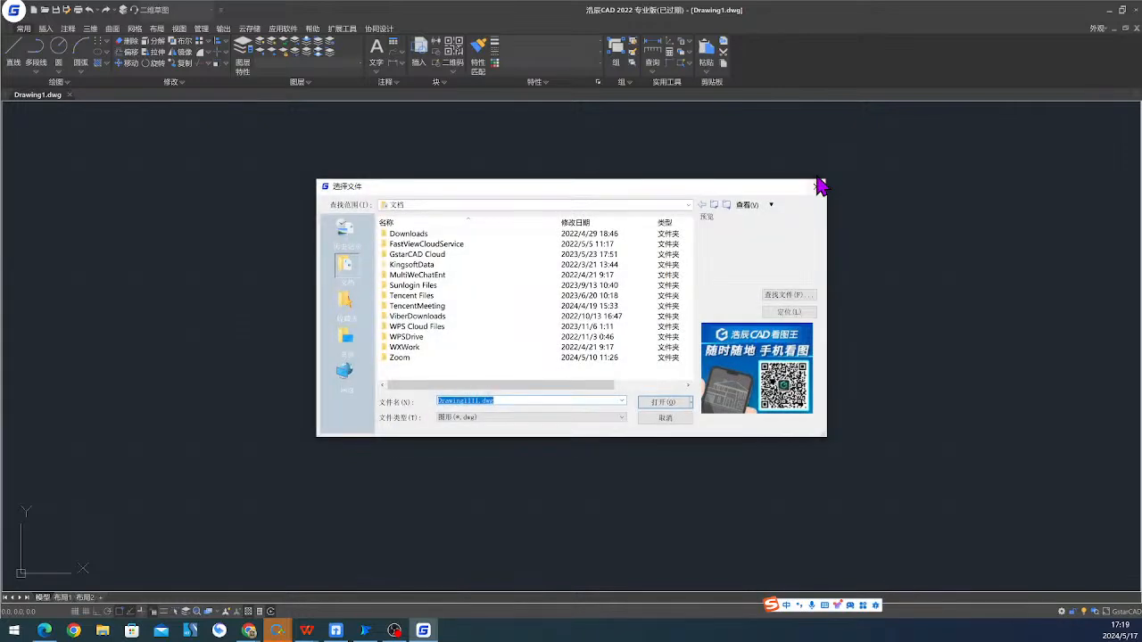
left_click(820, 185)
- Check the model space and layout sheets of the blank Drawing1.dwg, and close GstarCAD
scroll(518, 356, "down", 3)
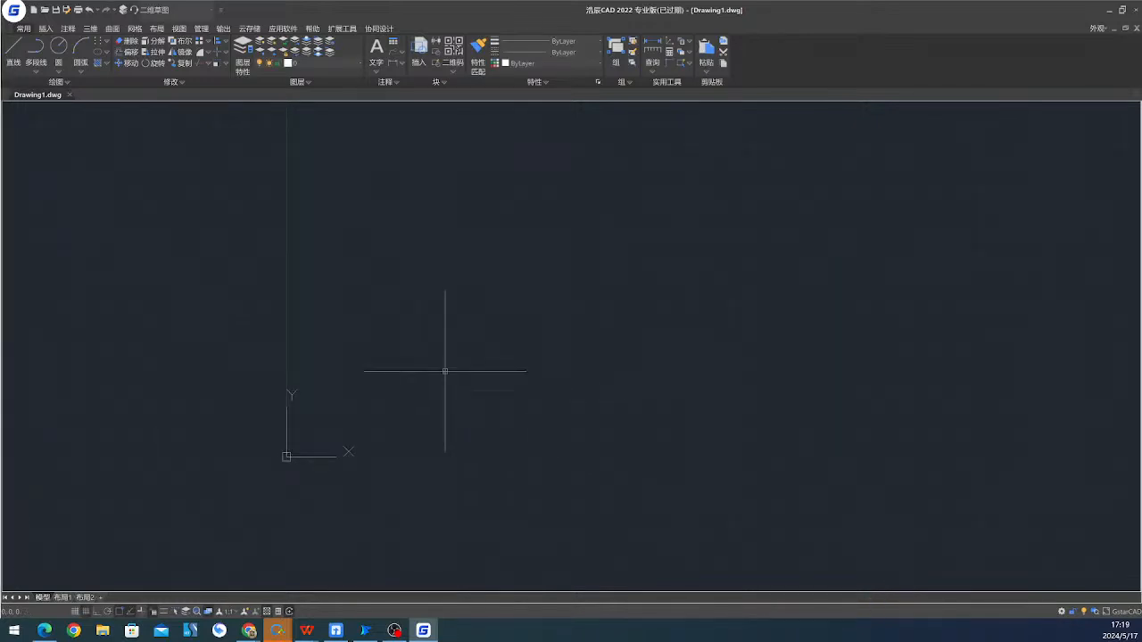
left_click(64, 597)
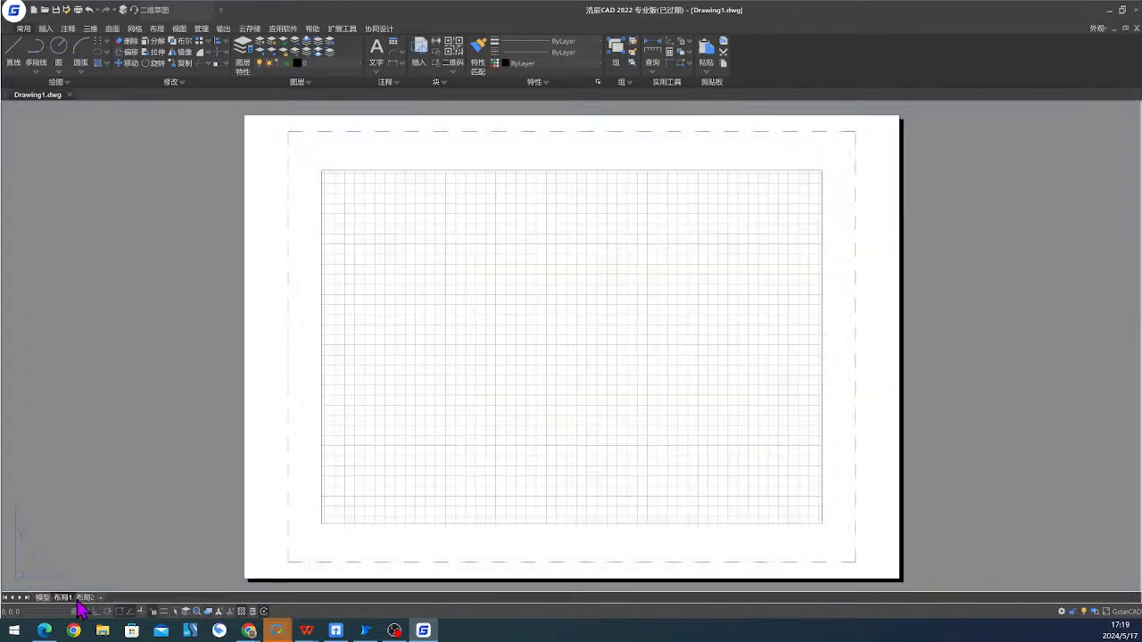
left_click(84, 598)
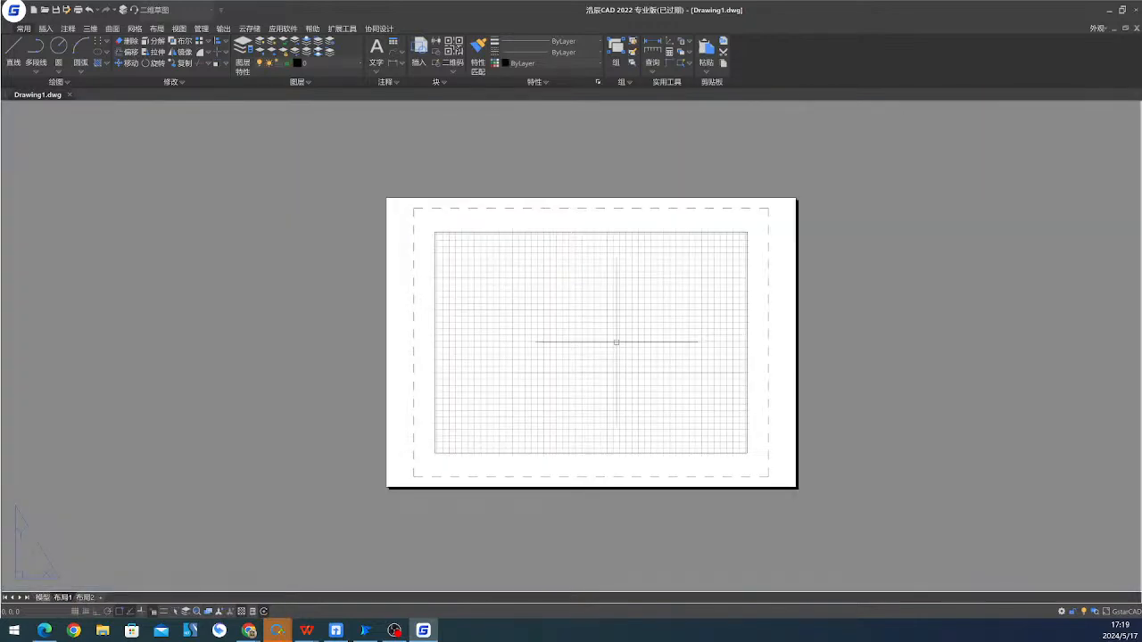
scroll(616, 343, "up", 3)
left_click(1135, 9)
left_click(605, 315)
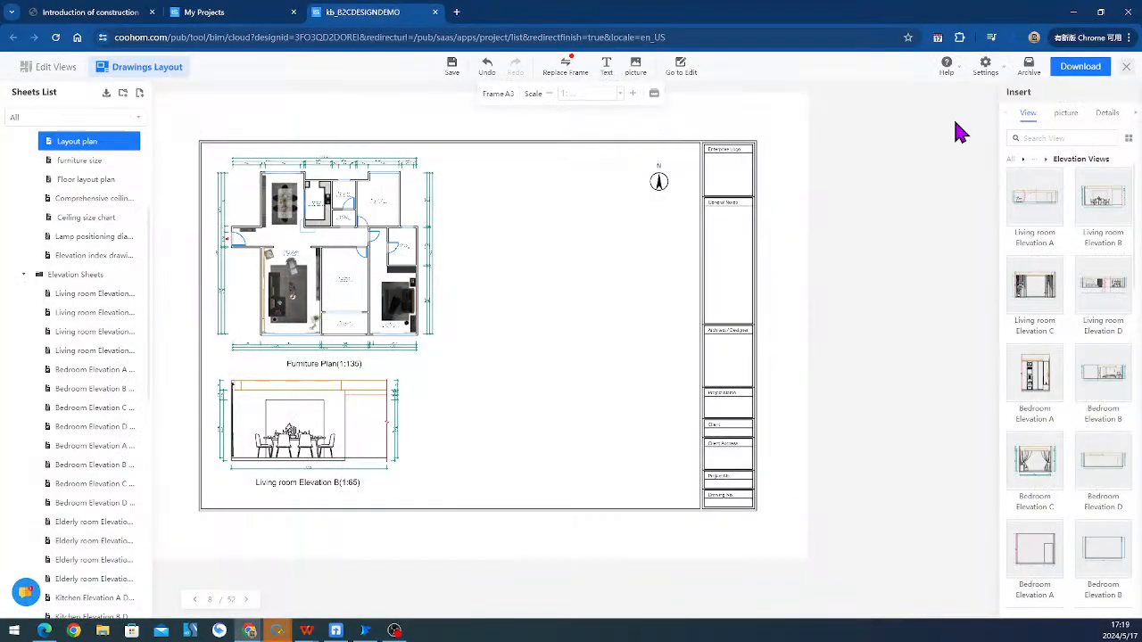
- Download the Layout plan sheet in CAD format with Layout Space on and Keep Images off, saving Customize light Demo 2 (1).zip to the desktop
left_click(1080, 66)
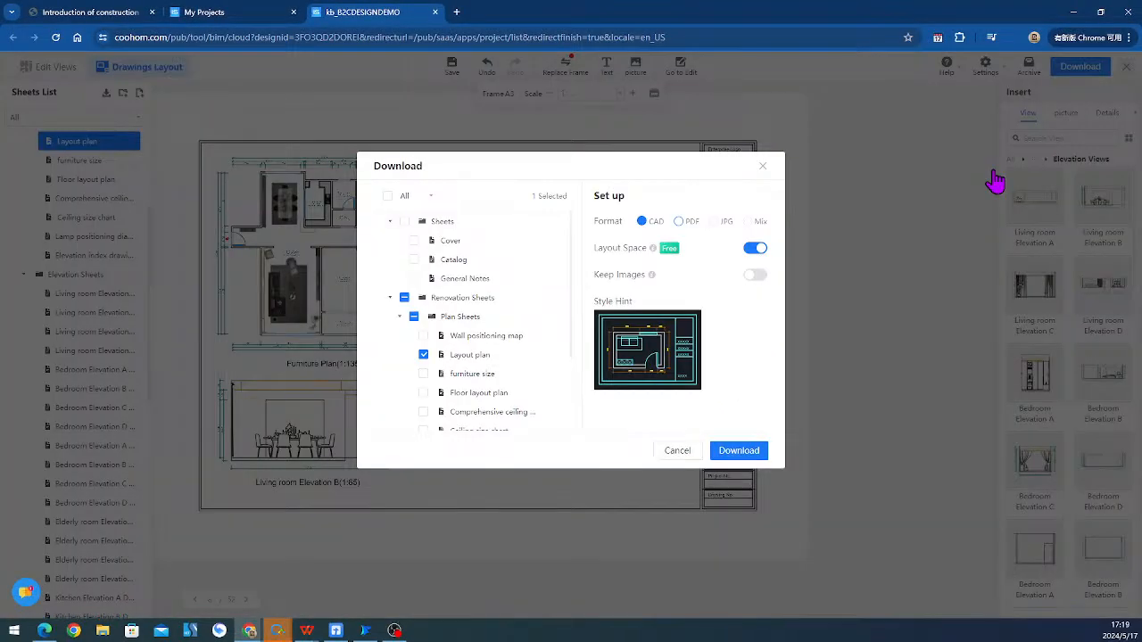
left_click(756, 456)
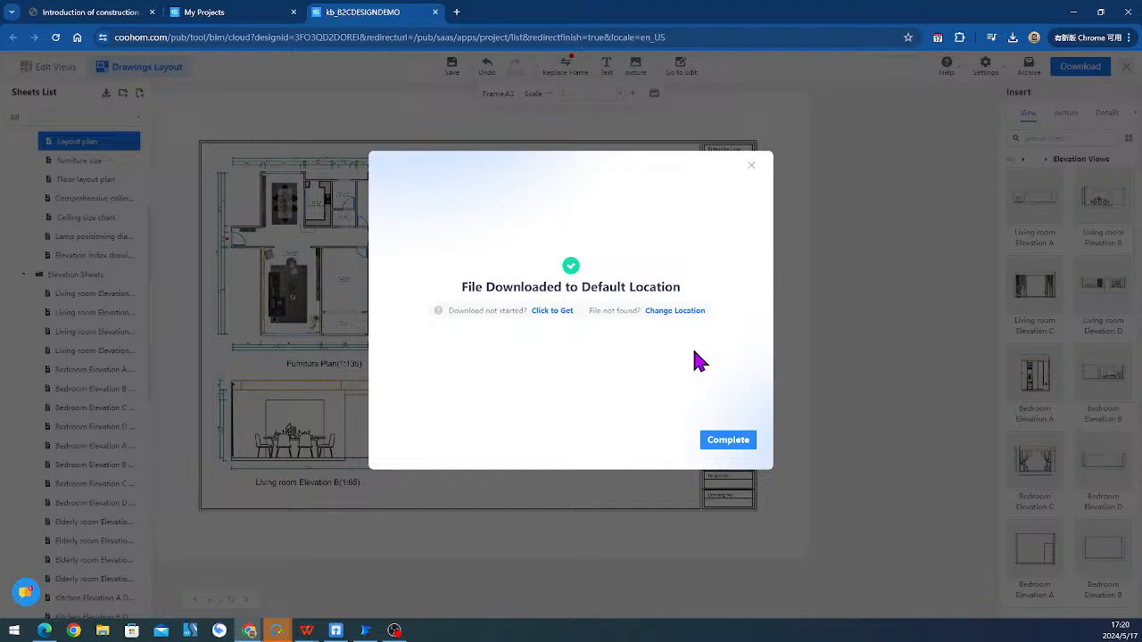
left_click(742, 435)
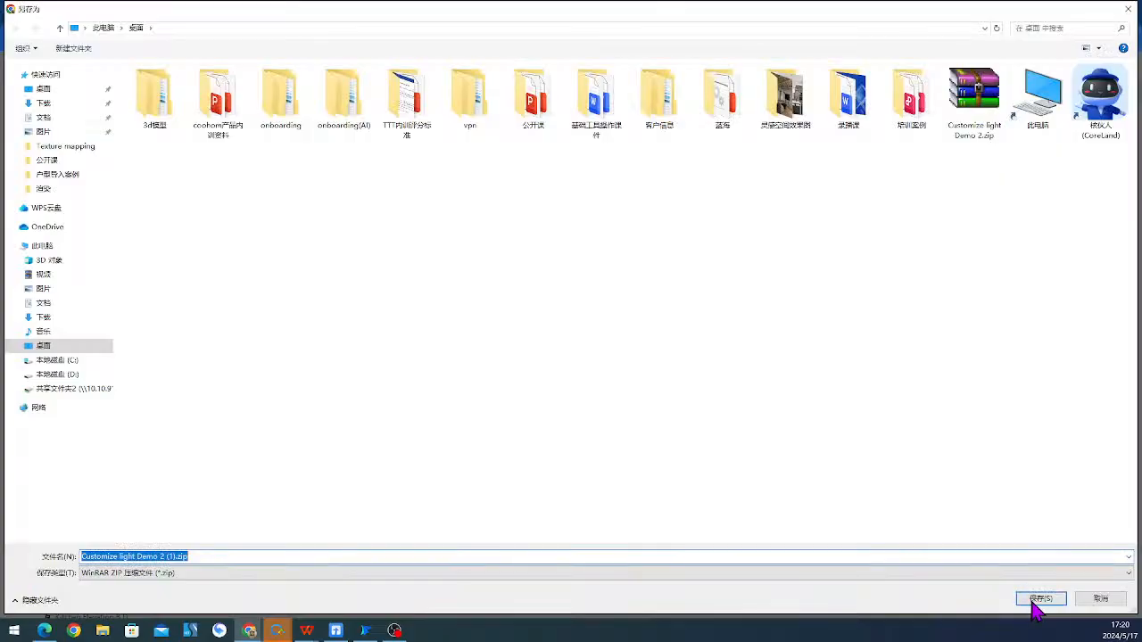
left_click(1033, 603)
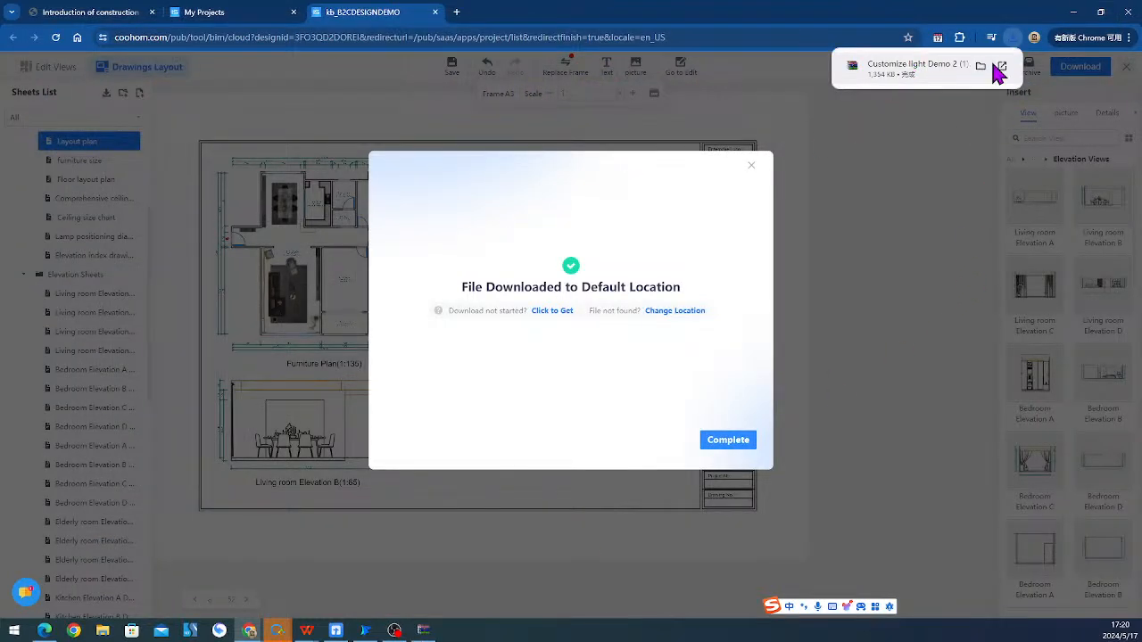
- Open the downloaded Layout plan.dwg in GstarCAD and inspect its plan, elevation and title block
left_click(981, 66)
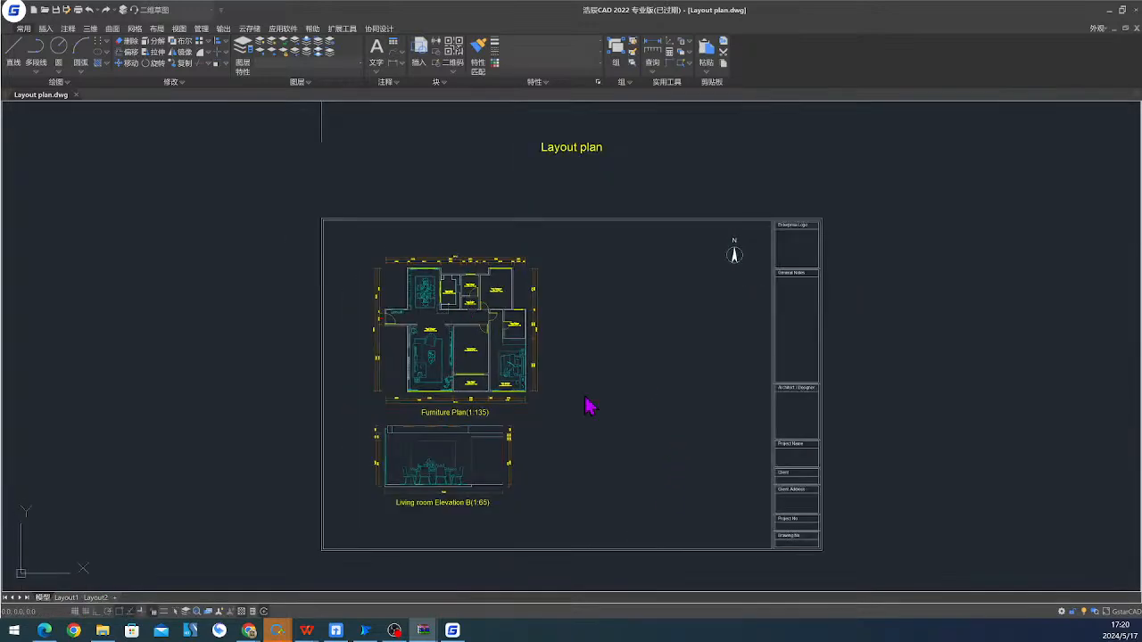
mouse_move(596, 398)
middle_mouse_down()
mouse_move(541, 346)
mouse_move(548, 380)
mouse_move(554, 351)
mouse_move(592, 392)
middle_mouse_up()
scroll(599, 321, "up", 6)
scroll(562, 364, "down", 4)
scroll(335, 183, "up", 1)
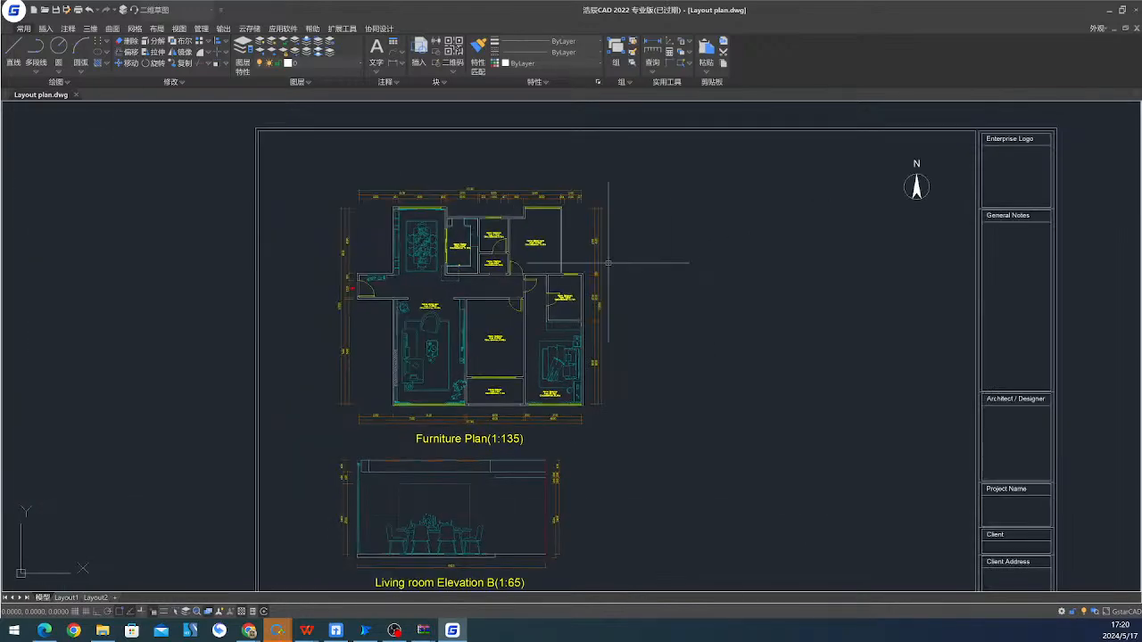
scroll(328, 183, "up", 1)
scroll(328, 183, "down", 2)
middle_click_drag(947, 205, 806, 250)
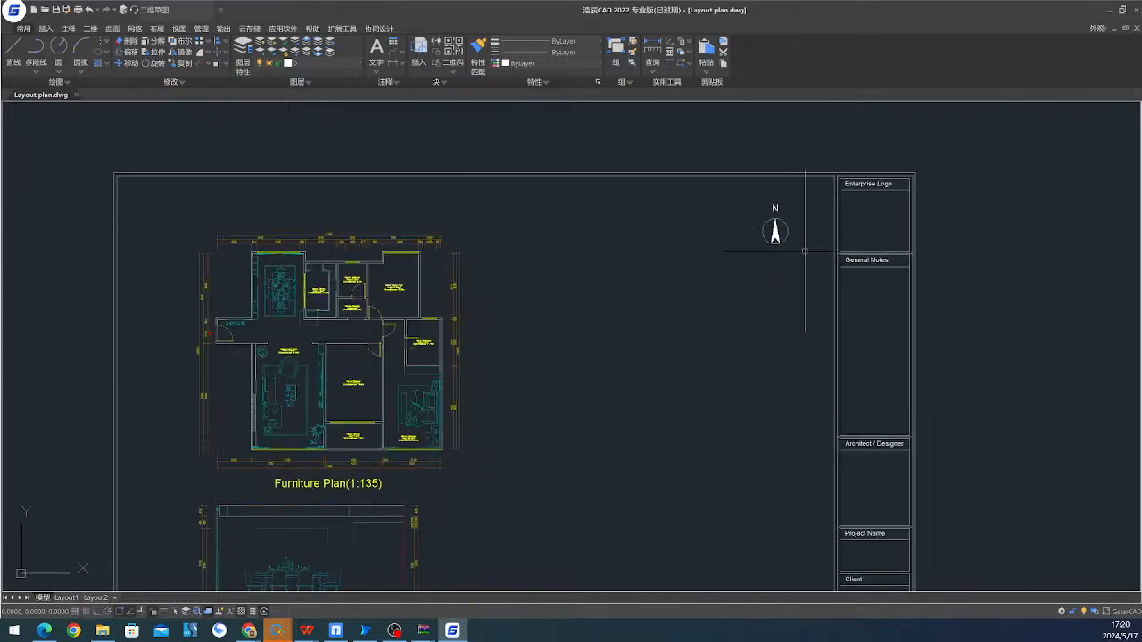
- Delete the north arrow beside the title block in the Layout plan drawing
left_click(794, 276)
left_click(758, 218)
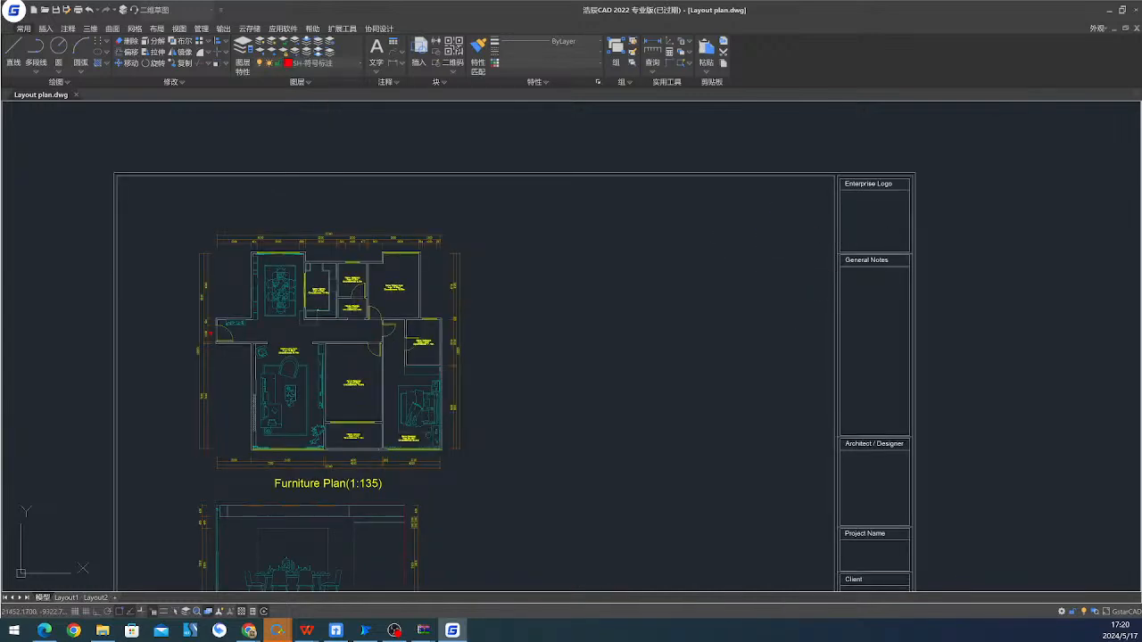
key("Delete")
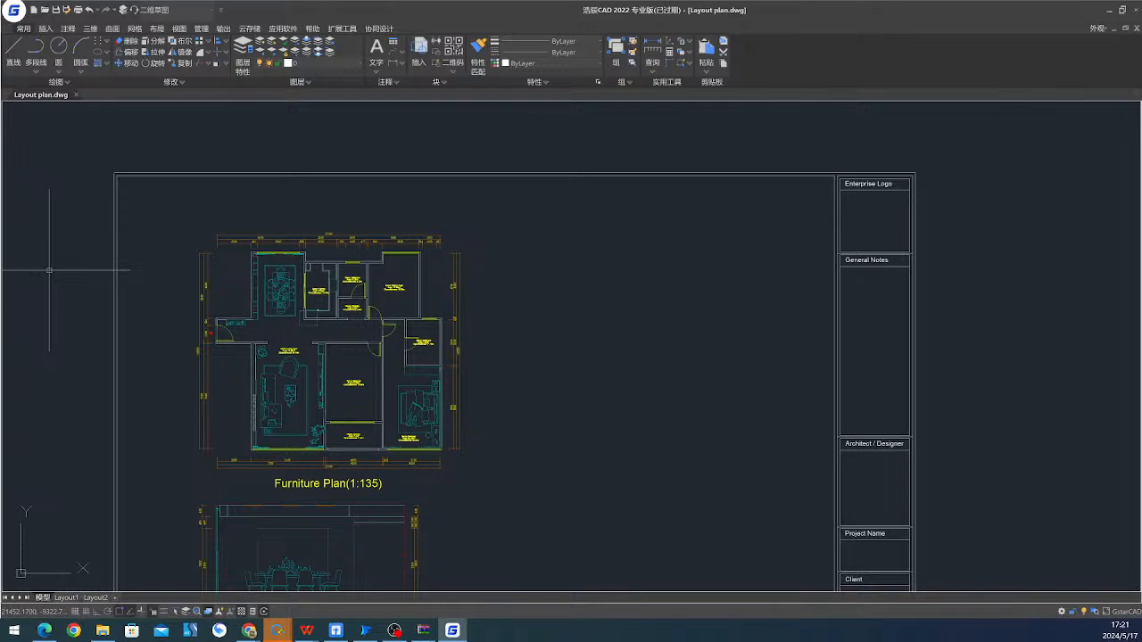
- Examine the Furniture Plan's walls, room labels and surrounding dimensions, and test selecting a bedroom wall
middle_click_drag(535, 270, 633, 285)
scroll(349, 258, "up", 6)
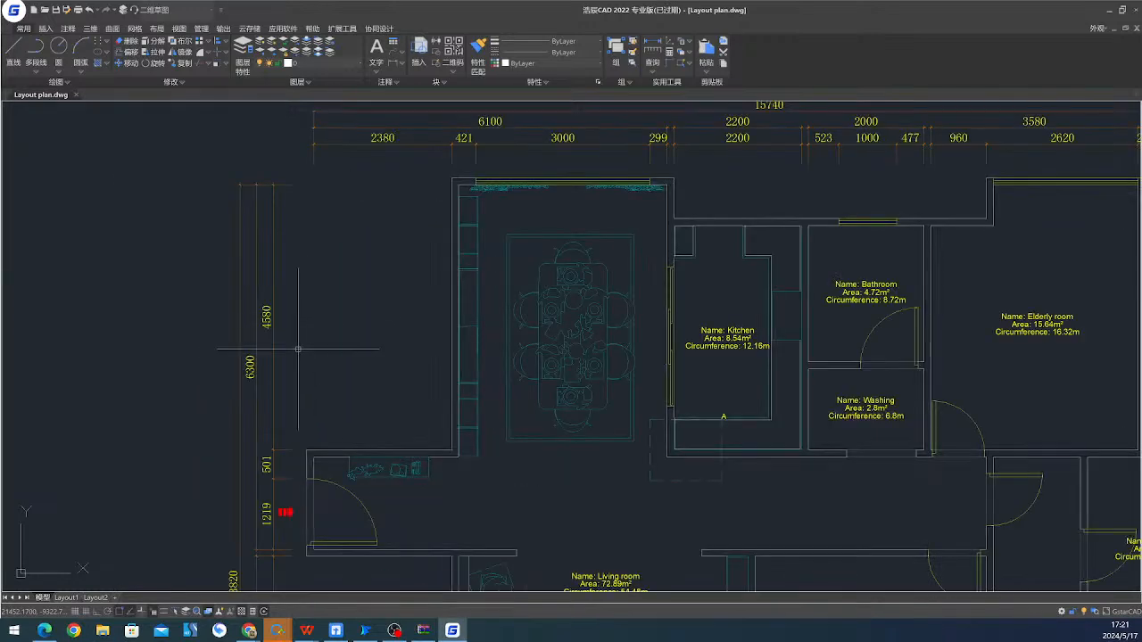
middle_click_drag(348, 344, 312, 310)
scroll(312, 310, "down", 6)
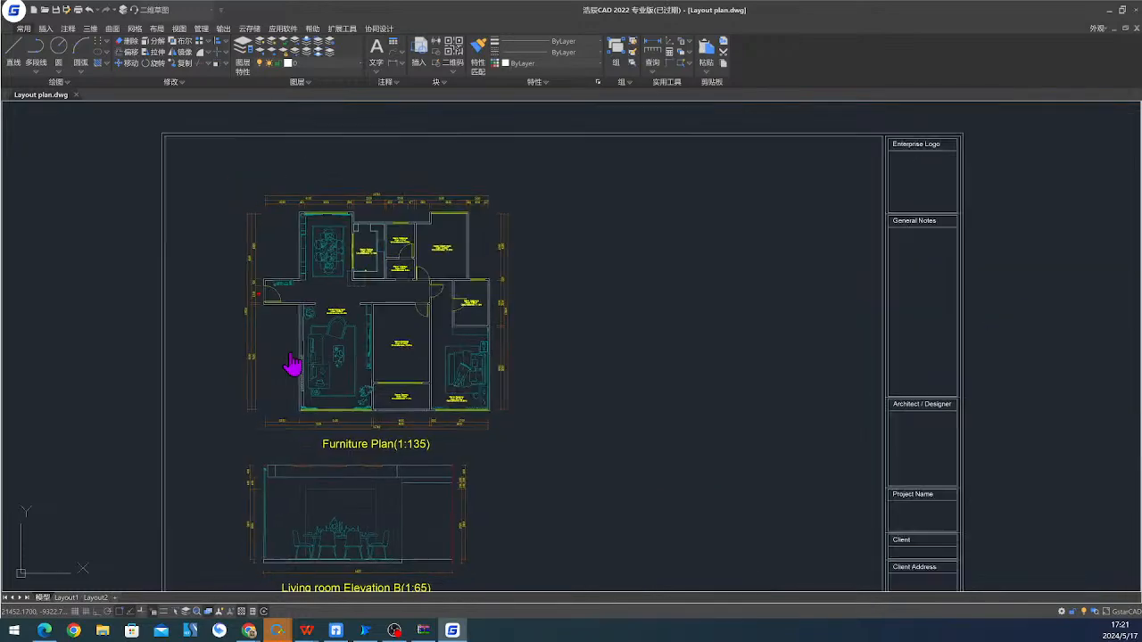
mouse_move(293, 365)
middle_mouse_down()
mouse_move(325, 348)
mouse_move(536, 346)
middle_mouse_up()
scroll(790, 342, "up", 3)
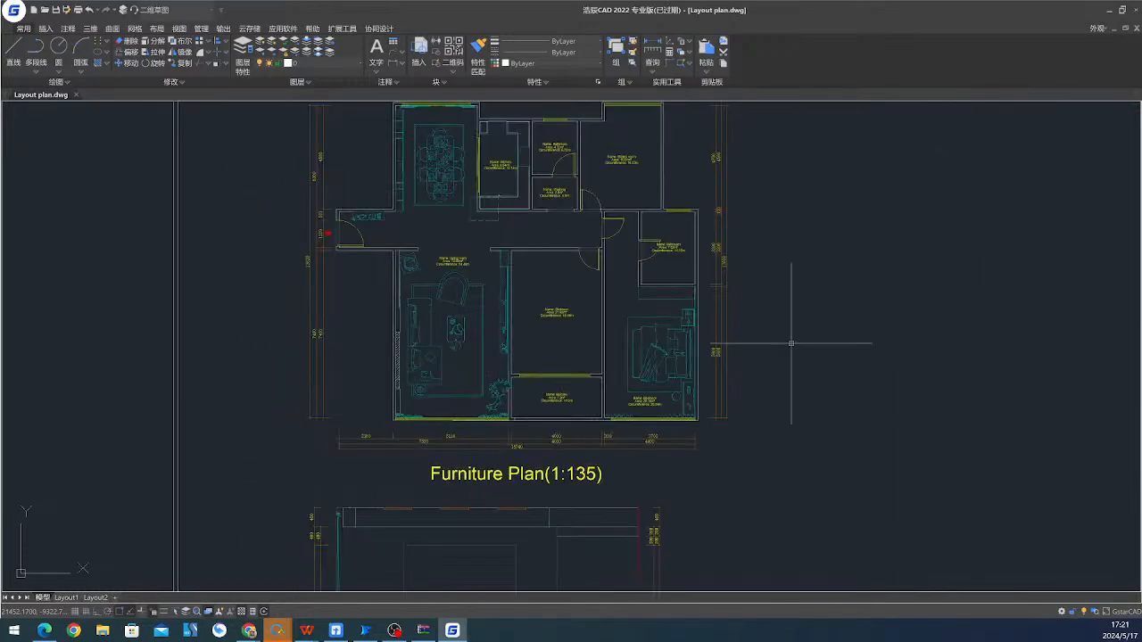
middle_click_drag(796, 345, 709, 323)
scroll(585, 456, "up", 3)
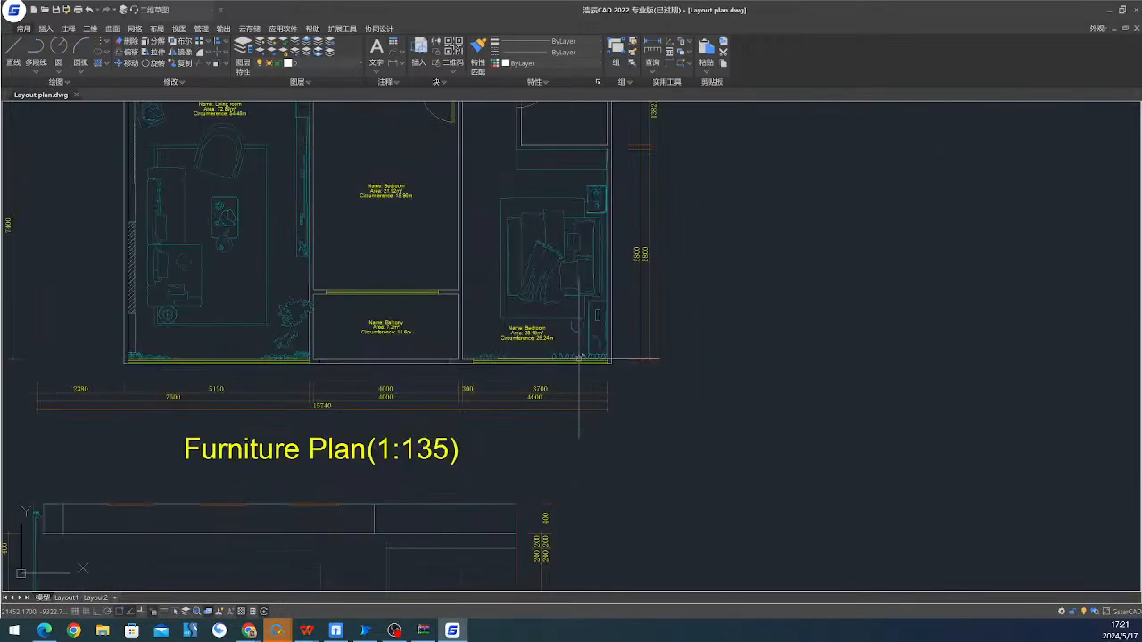
left_click(458, 232)
key("Escape")
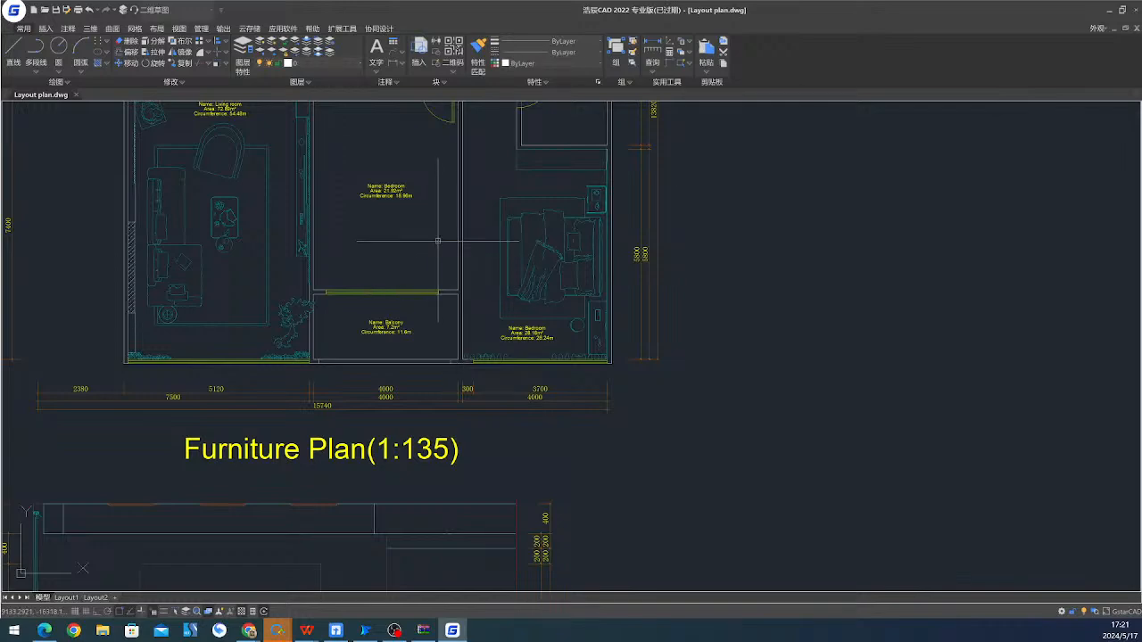
- Examine the exported dining area, kitchen, hallway and bedroom linework and labels in the Furniture Plan up close
middle_click_drag(416, 276, 423, 281)
mouse_move(110, 162)
middle_mouse_down()
mouse_move(253, 232)
mouse_move(272, 289)
middle_mouse_up()
scroll(272, 289, "up", 5)
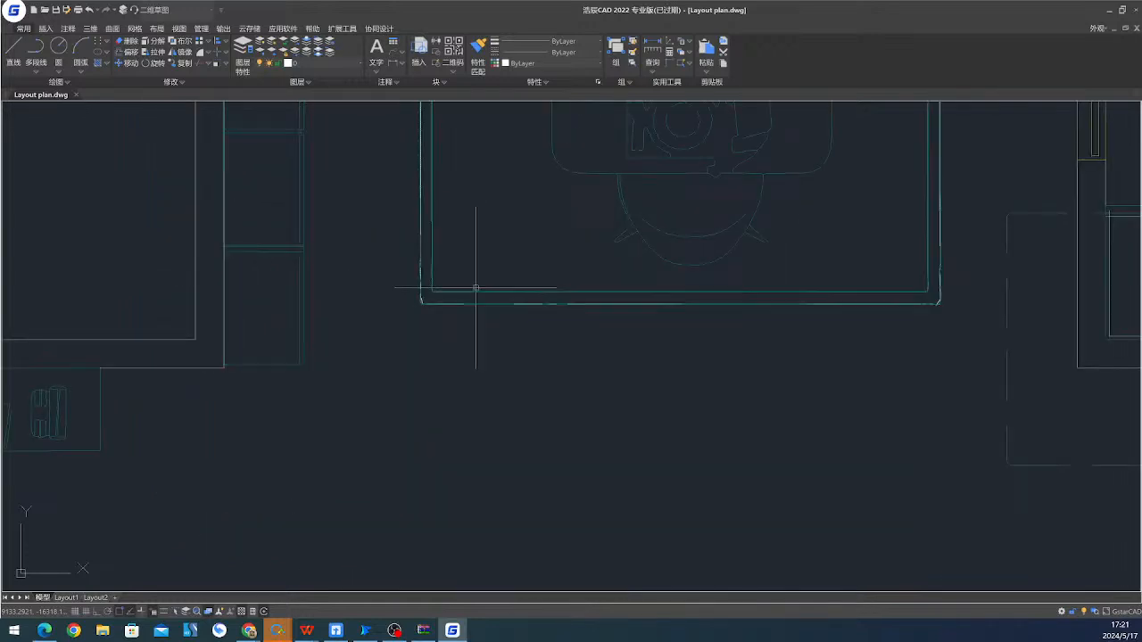
scroll(475, 287, "down", 4)
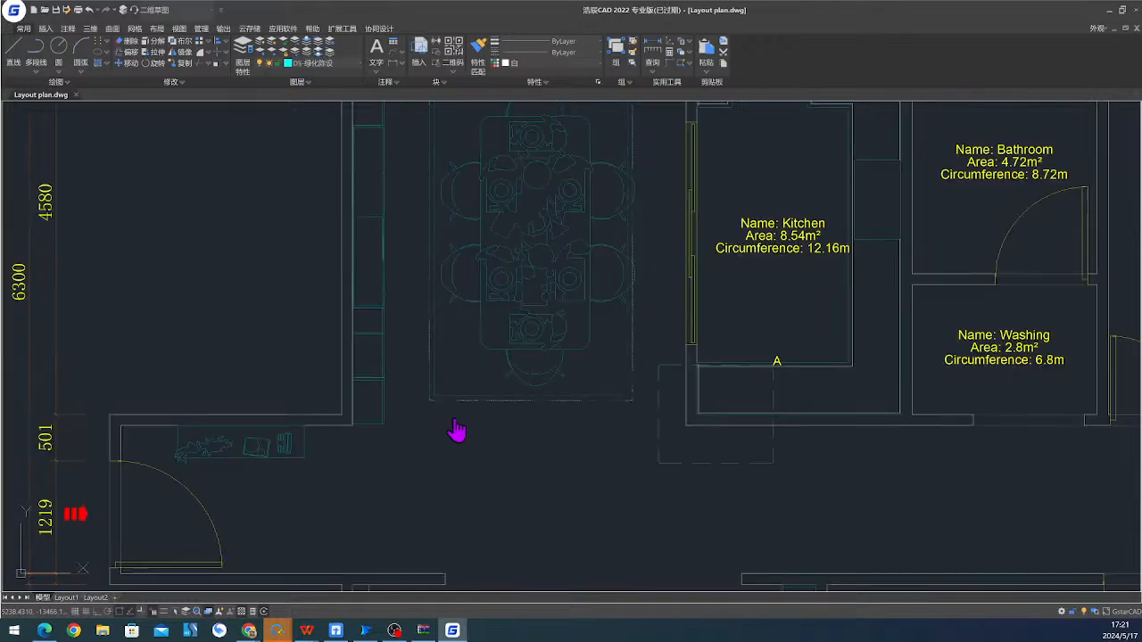
middle_click_drag(452, 407, 173, 284)
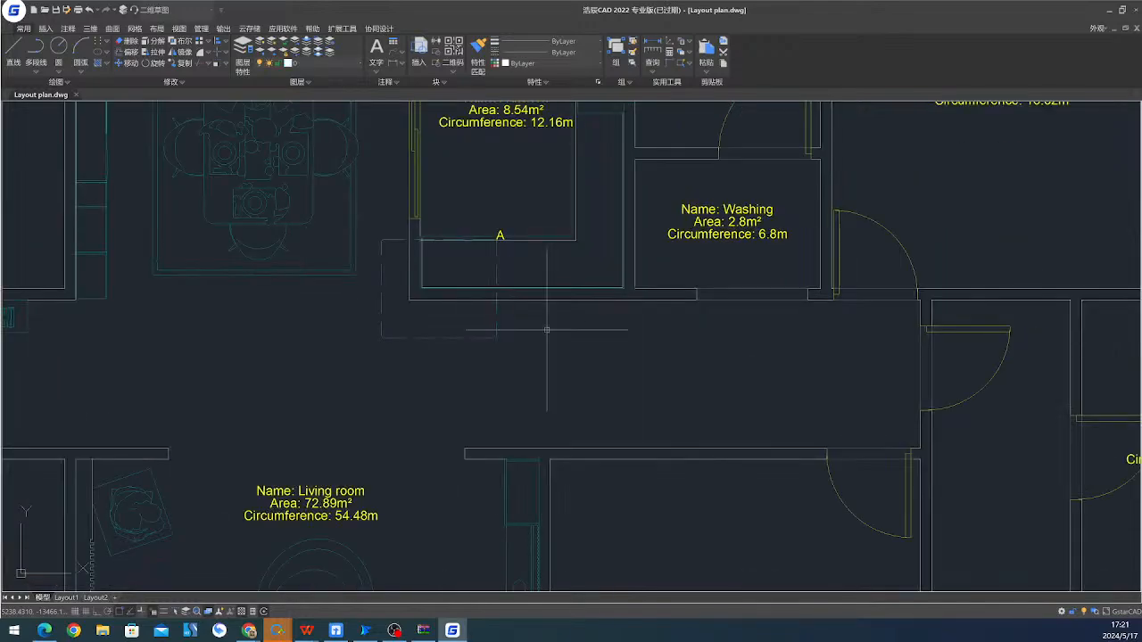
middle_click_drag(619, 420, 411, 248)
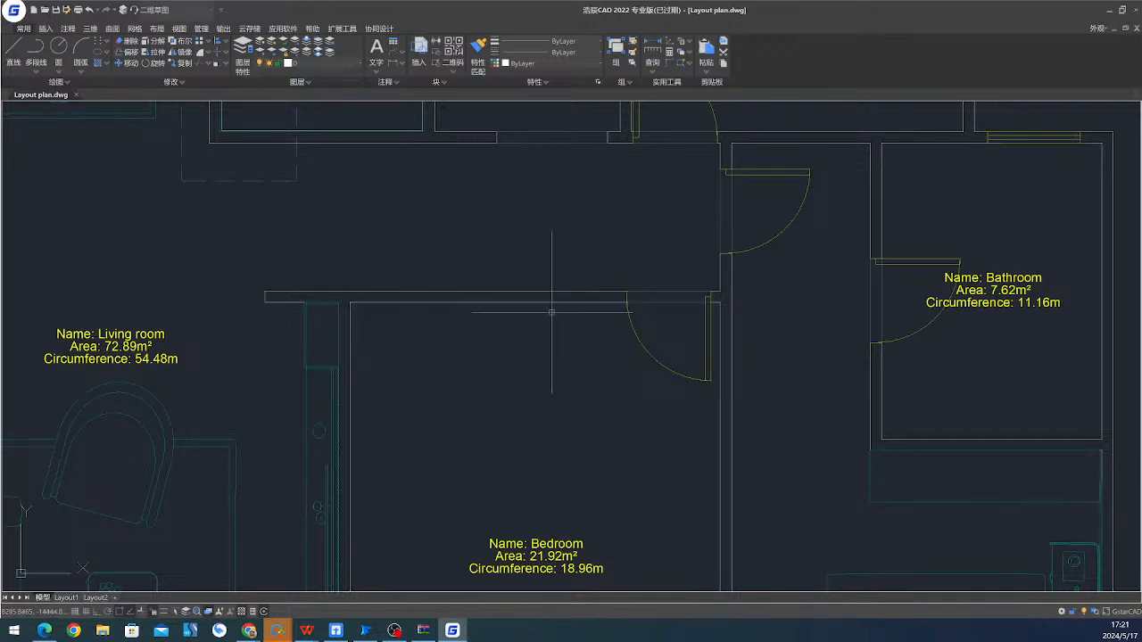
middle_click_drag(532, 348, 626, 104)
scroll(625, 105, "down", 4)
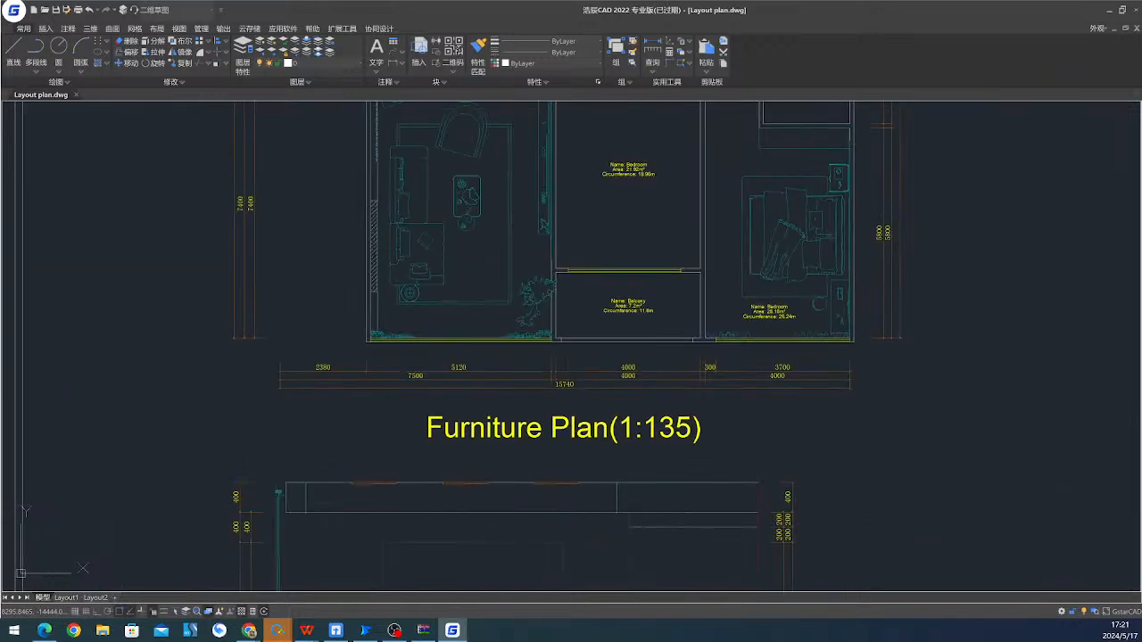
- Open the 2380 dimension below the Furniture Plan for editing and leave it without a change
scroll(352, 398, "up", 4)
mouse_move(289, 300)
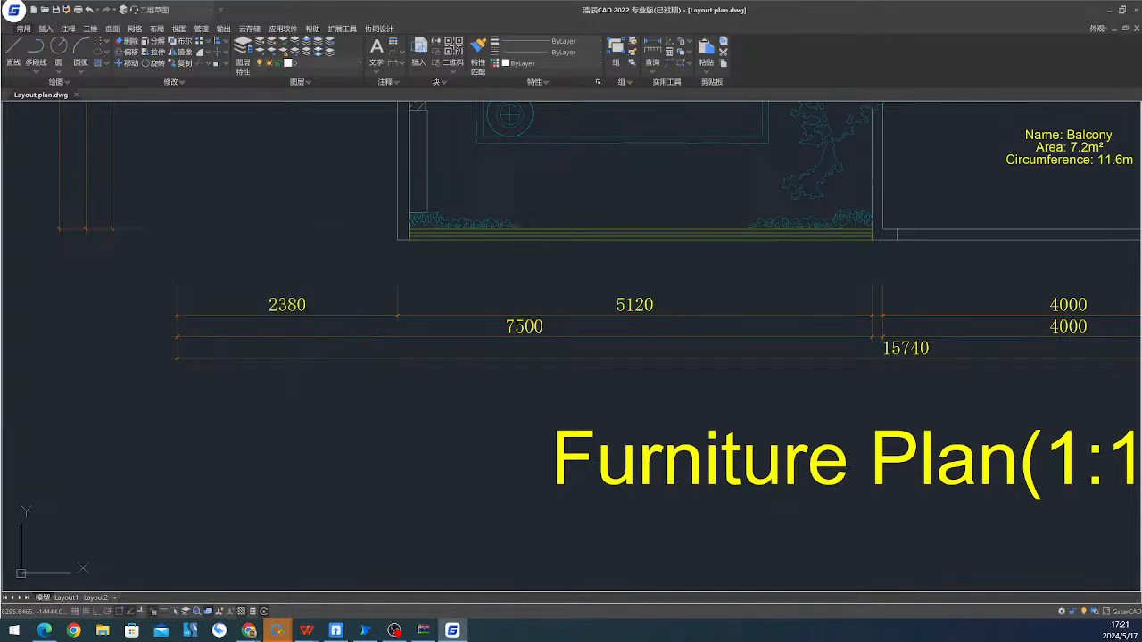
double_click(290, 304)
key("Escape")
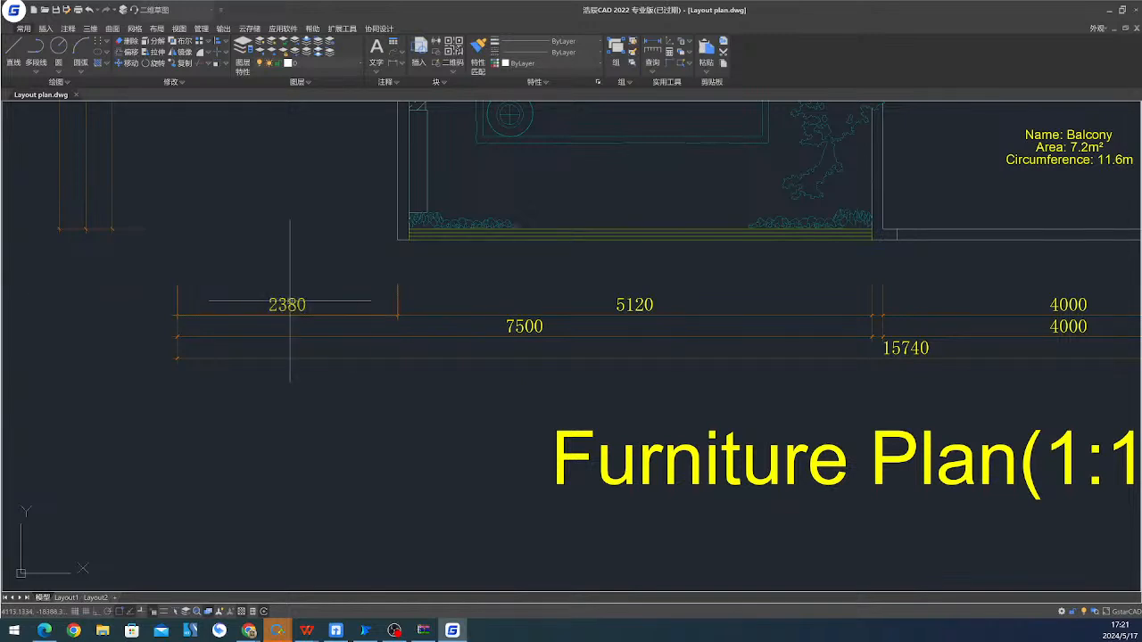
mouse_move(290, 302)
- Close the Layout plan drawing in GstarCAD, return to Coohom and dismiss the download confirmation
scroll(290, 304, "down", 5)
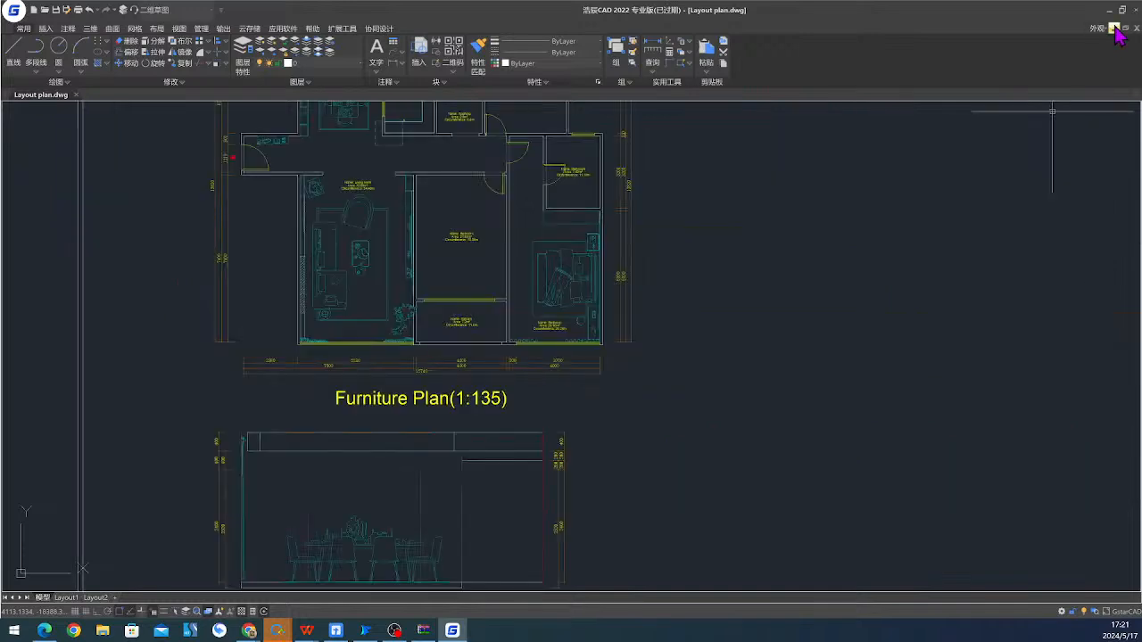
left_click(1135, 28)
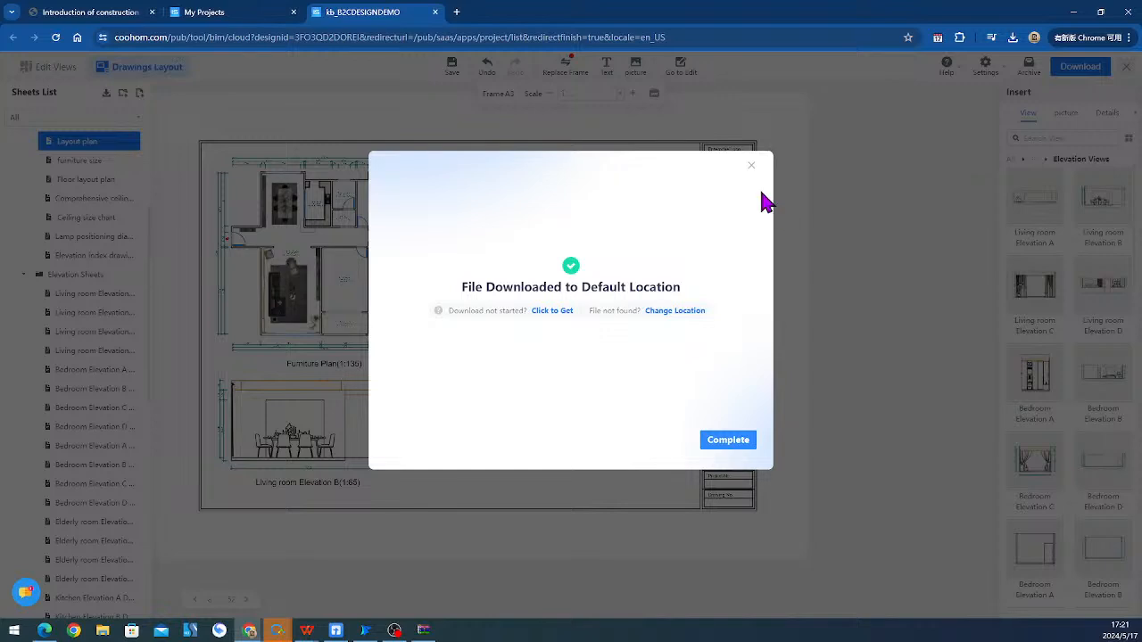
left_click(749, 165)
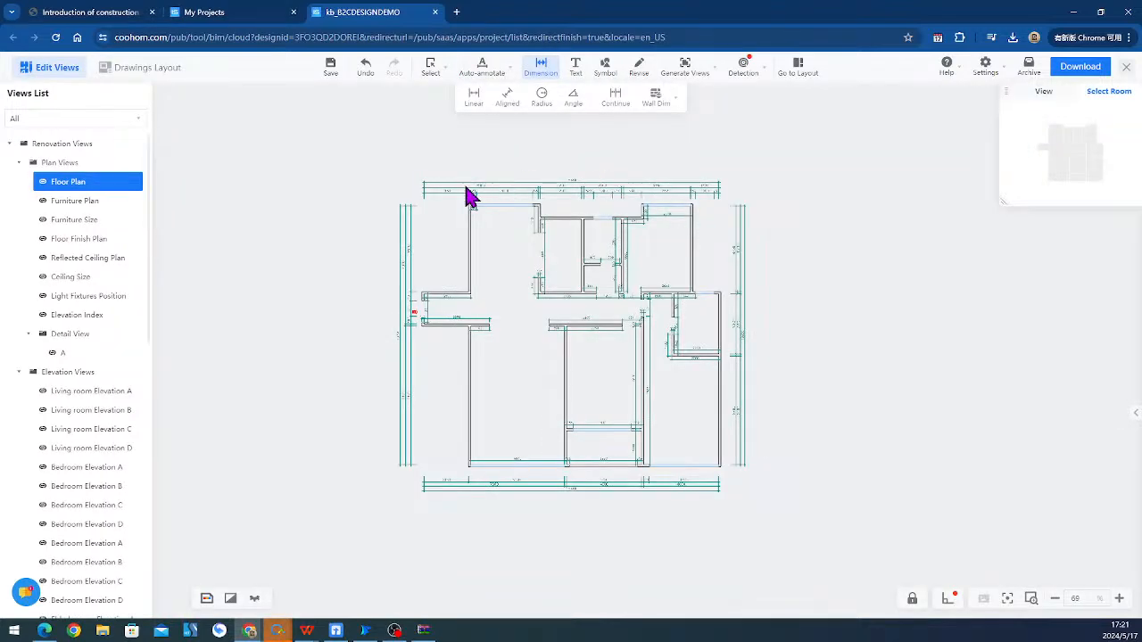
- Try switching the 2380 dimension above the Floor Plan to custom text and check which entries it supports
scroll(470, 198, "up", 6)
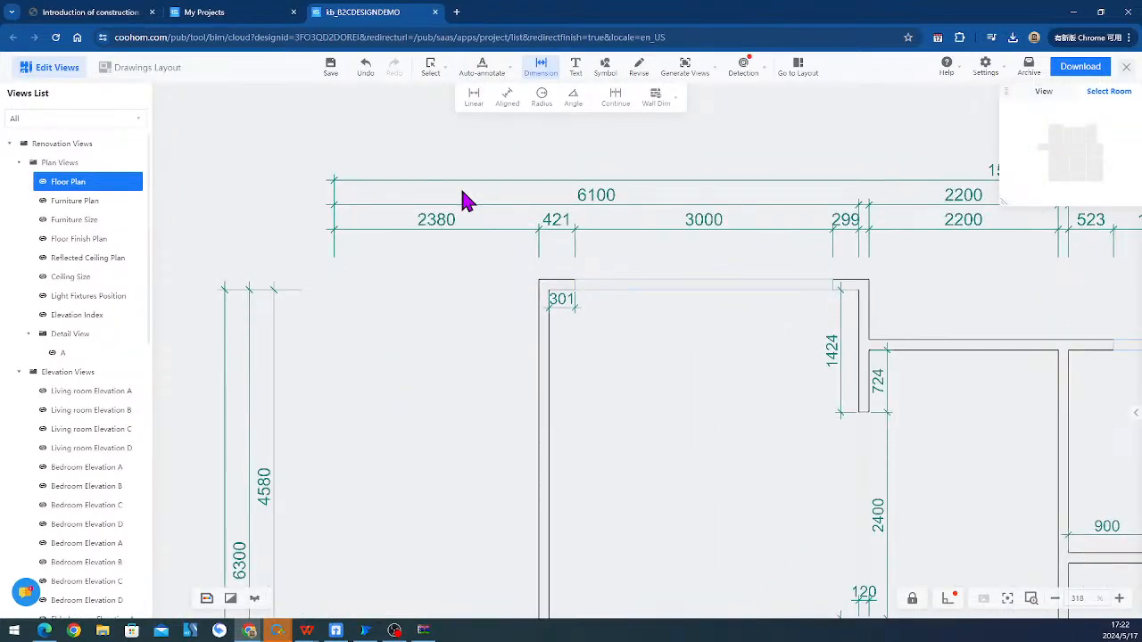
scroll(462, 198, "up", 2)
left_click(430, 234)
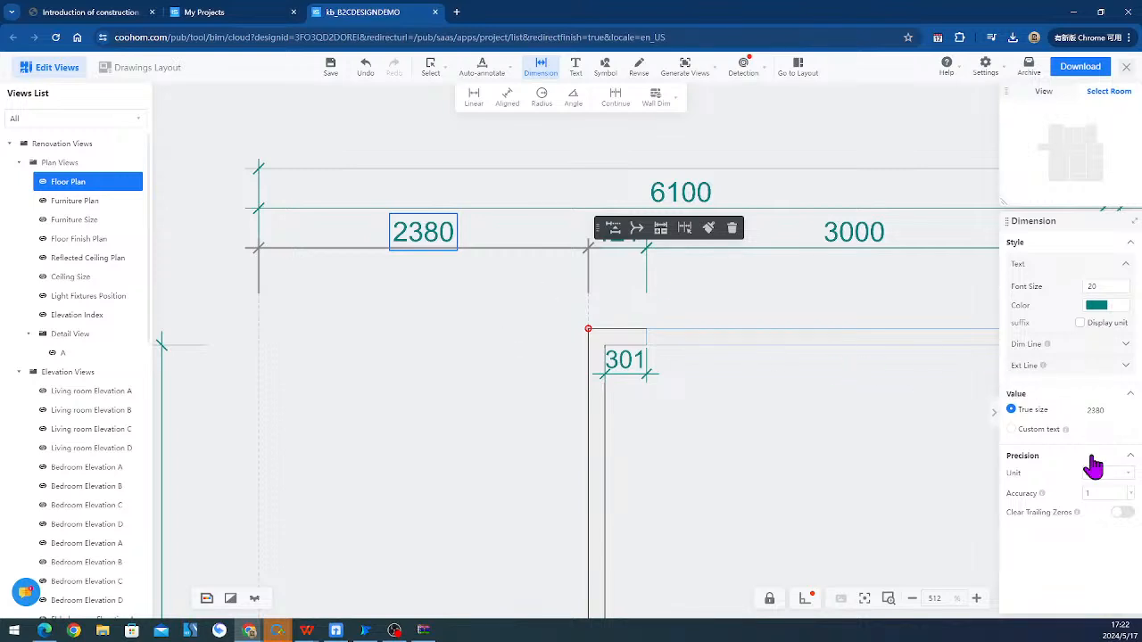
left_click(1032, 430)
mouse_move(1065, 432)
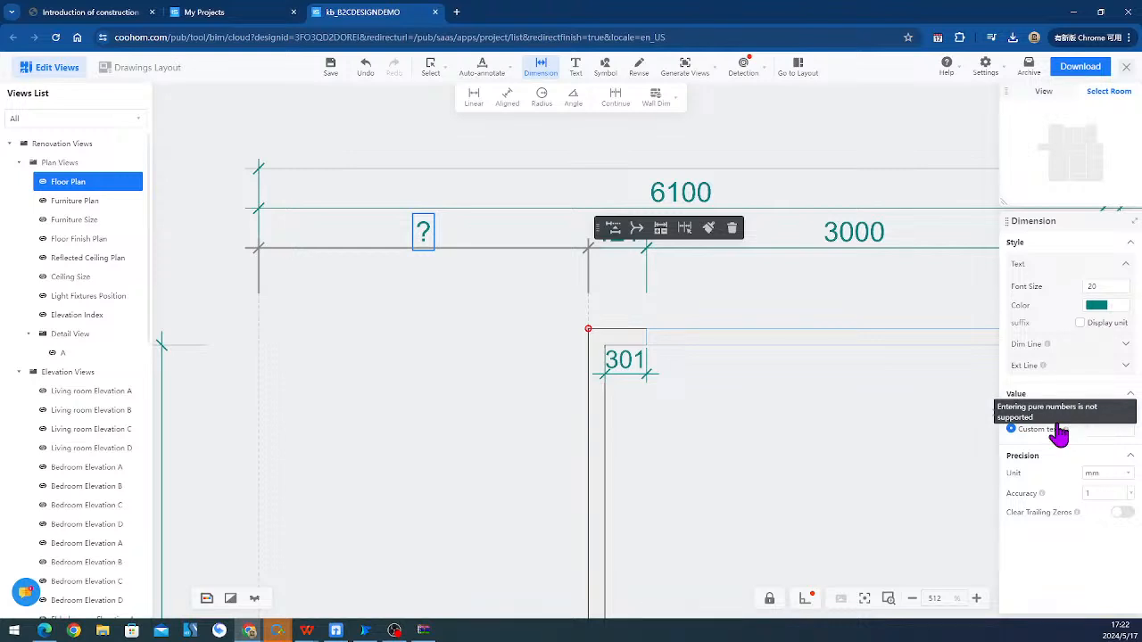
left_click(535, 425)
scroll(527, 425, "down", 2)
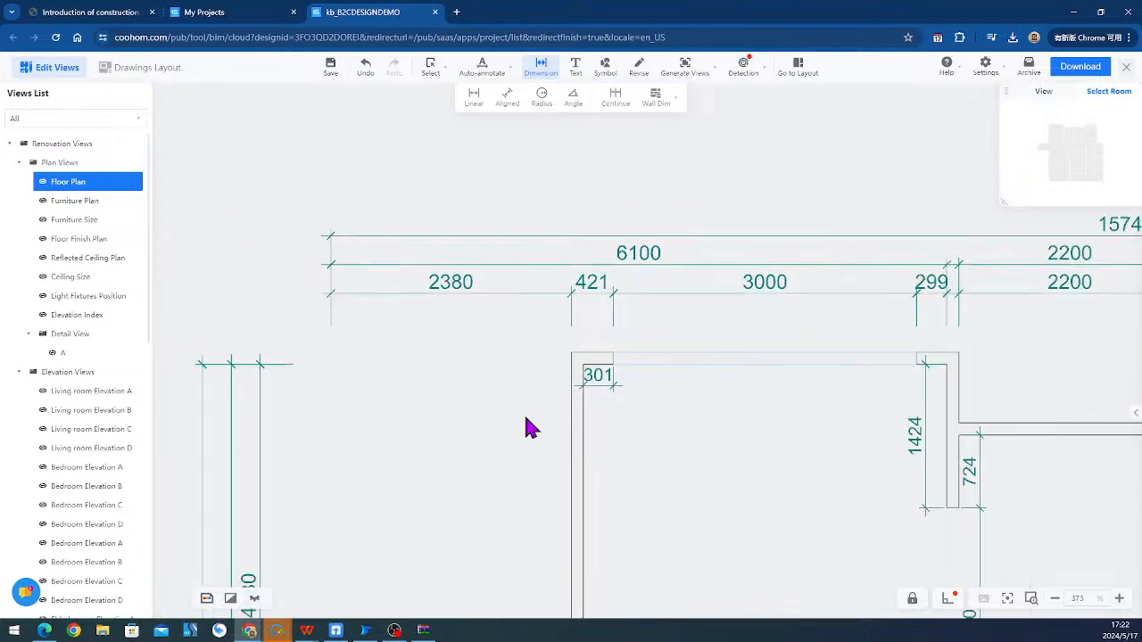
scroll(527, 428, "down", 3)
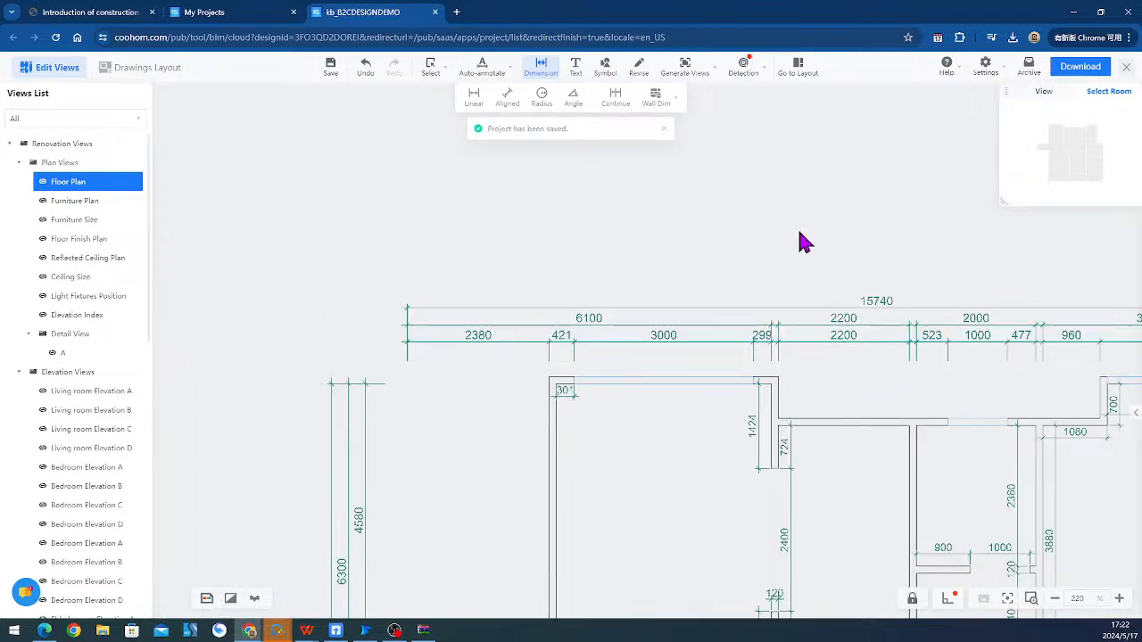
scroll(800, 240, "down", 1)
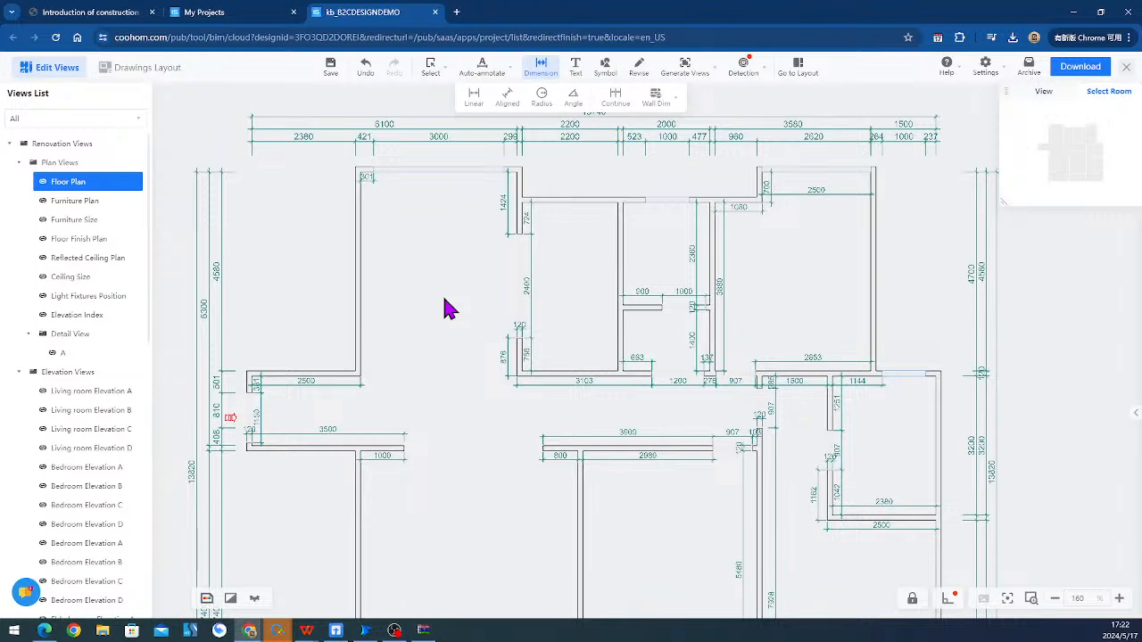
- Open the Furniture Plan and examine the living room's furniture and room label up close
left_click(77, 202)
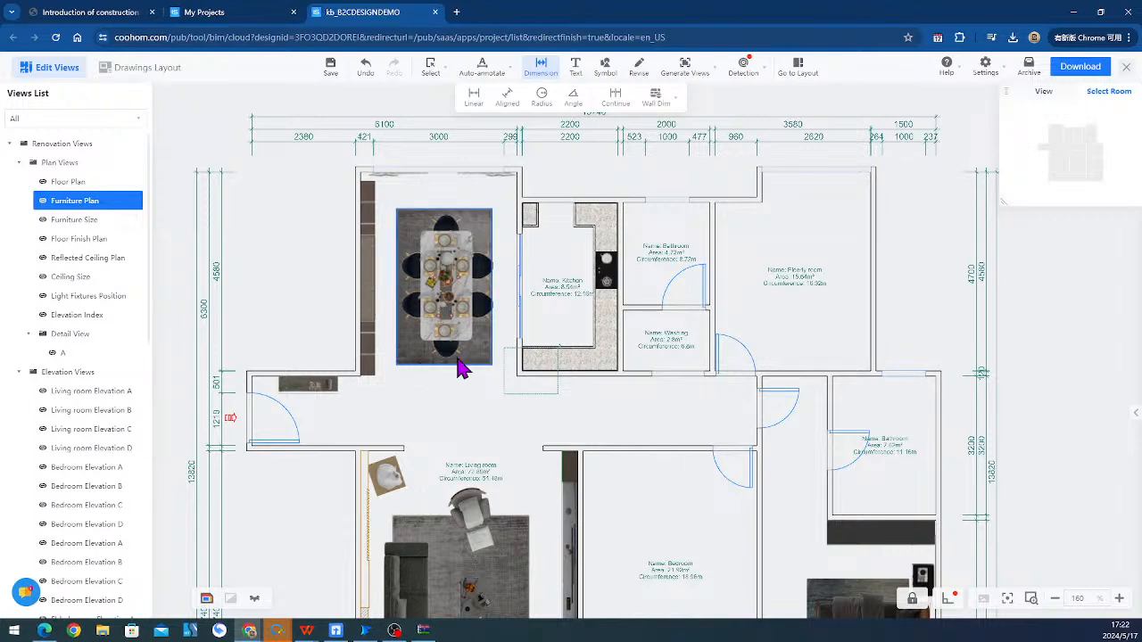
scroll(462, 368, "down", 1)
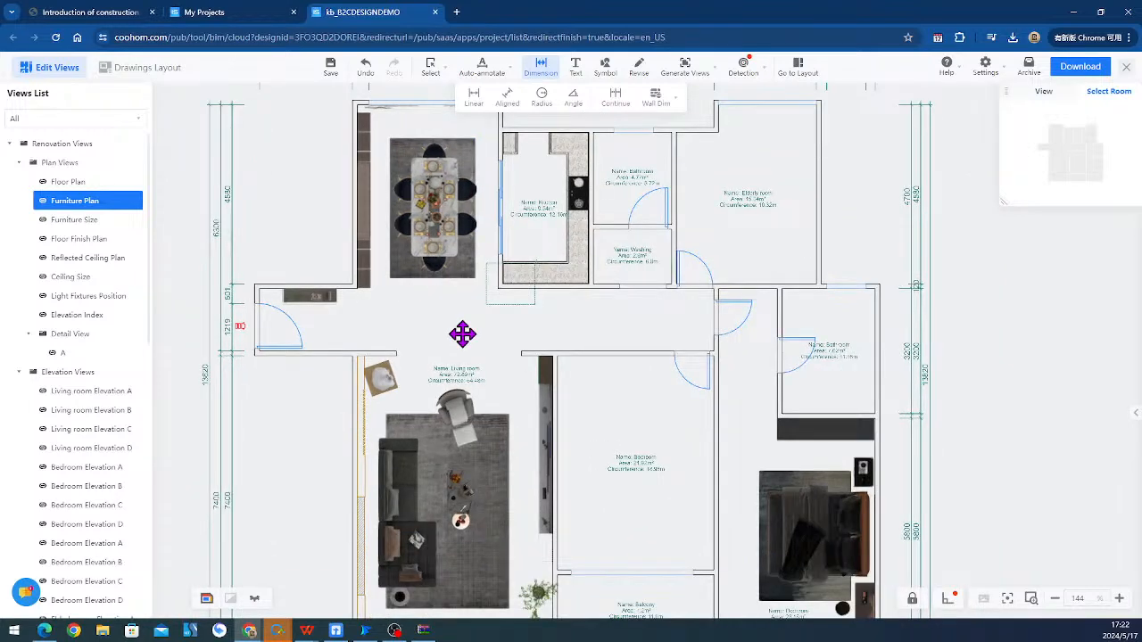
left_click_drag(462, 334, 456, 265)
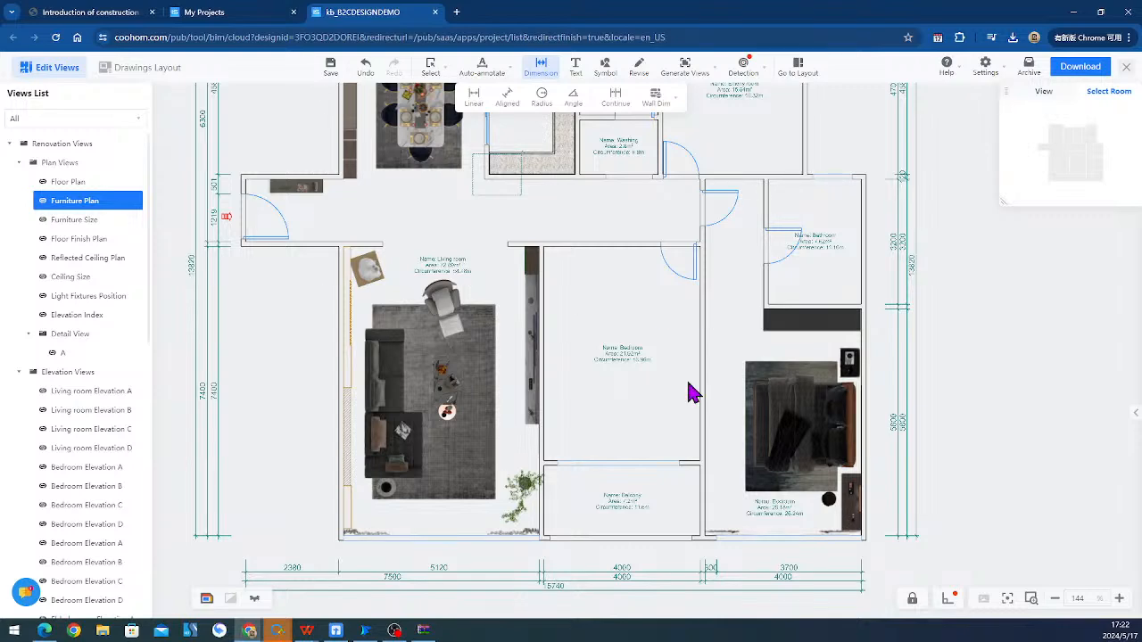
scroll(370, 266, "up", 5)
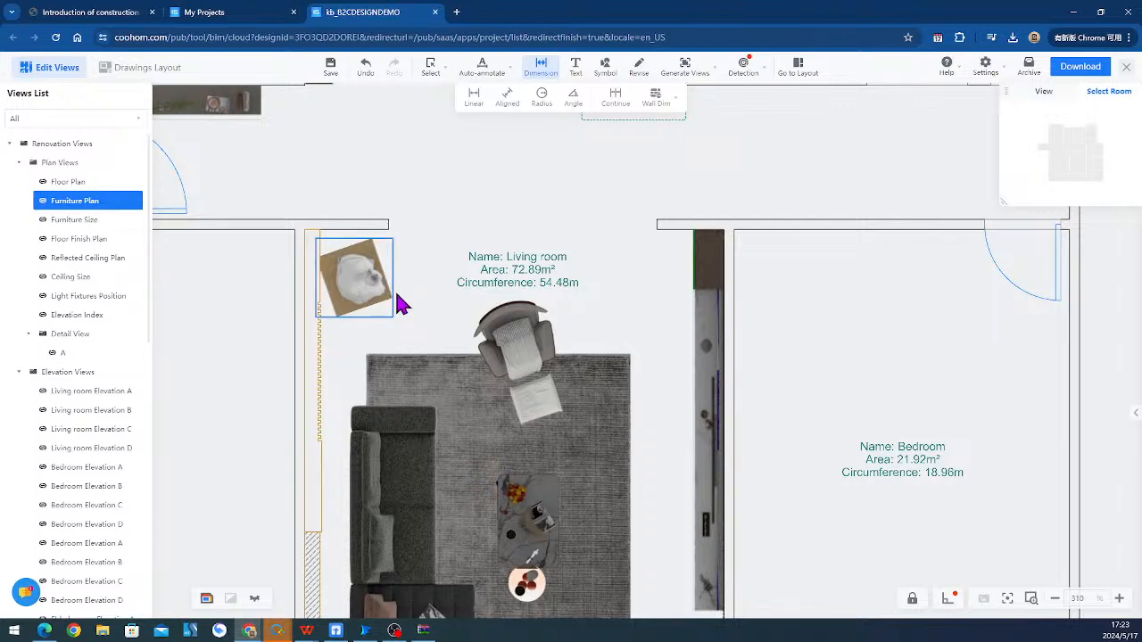
- Open the 梳妆台 category of the Enterprise Catalog's furniture library from My Projects and dismiss the import notice
left_click(253, 16)
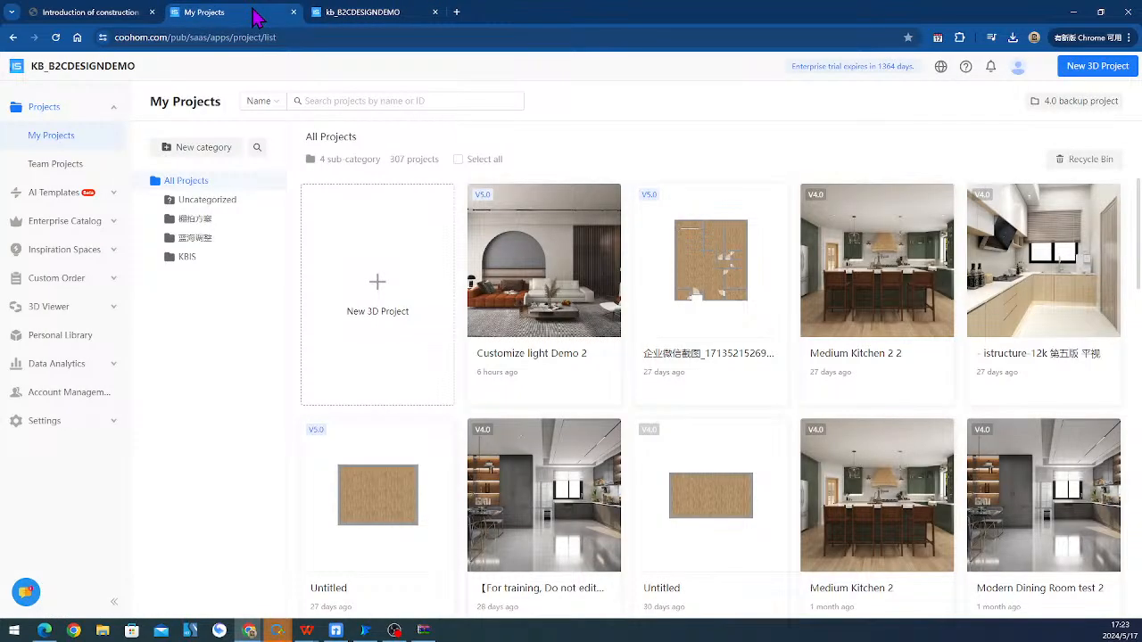
left_click(89, 220)
left_click(100, 193)
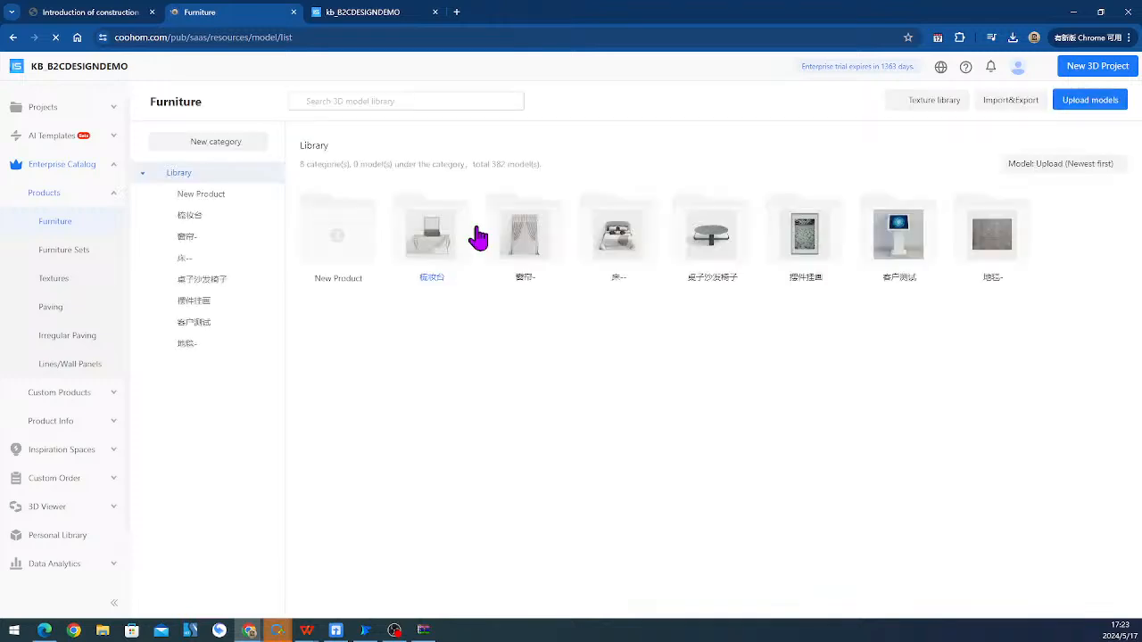
left_click(442, 243)
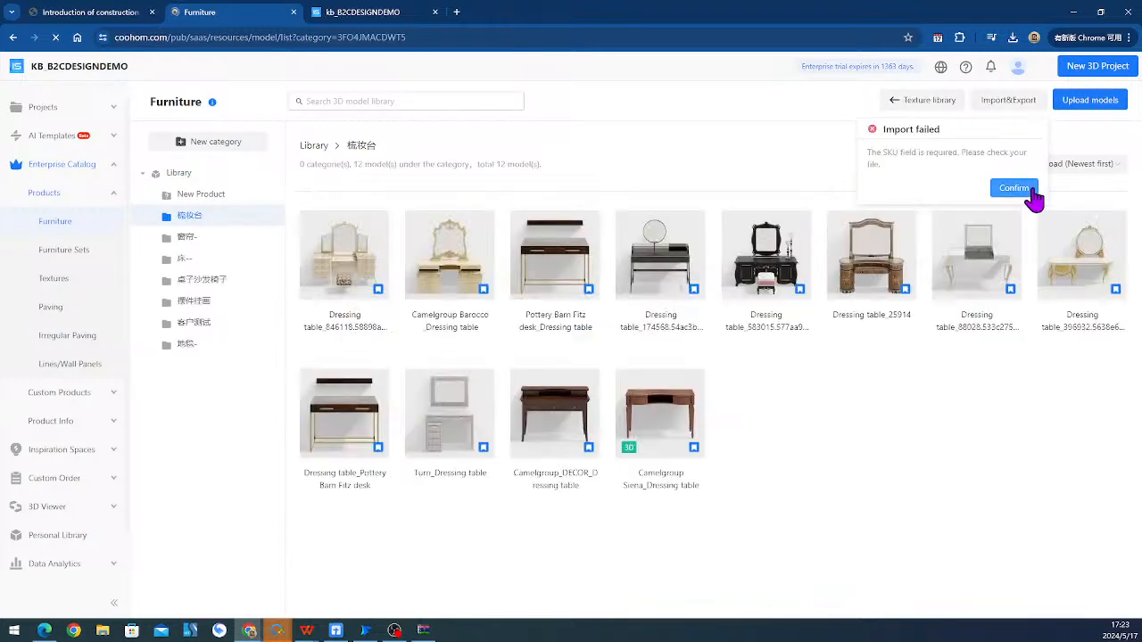
left_click(1026, 191)
- Open the Camelgroup Barocco dressing table's details, examine its model category and compare it with the Furniture Plan
left_click(838, 249)
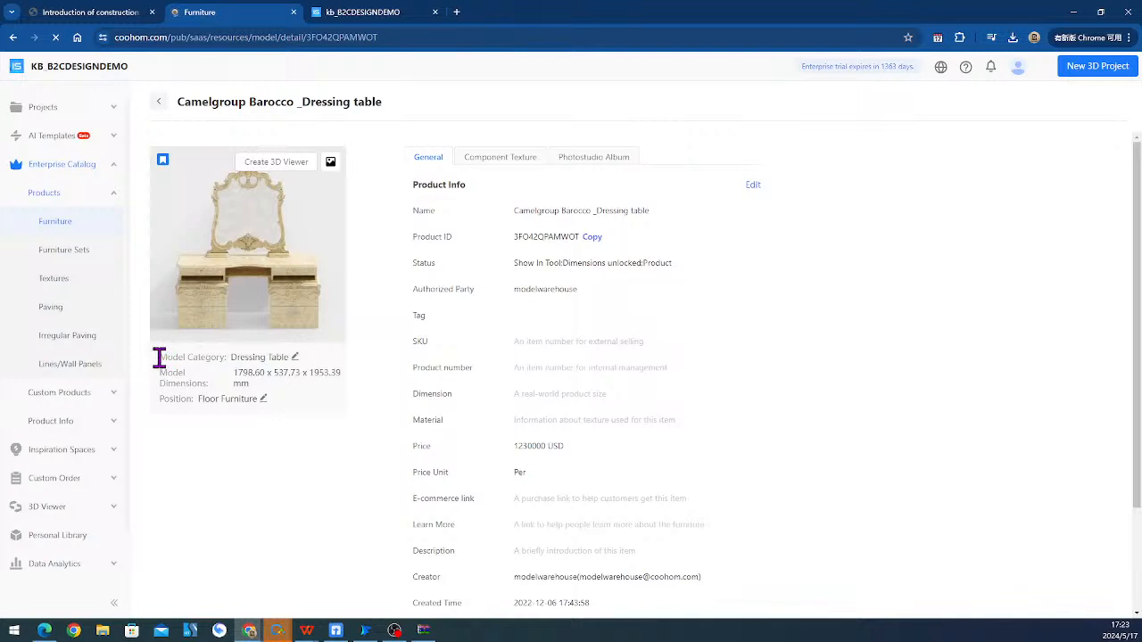
left_click_drag(158, 357, 227, 366)
left_click(354, 316)
left_click(370, 12)
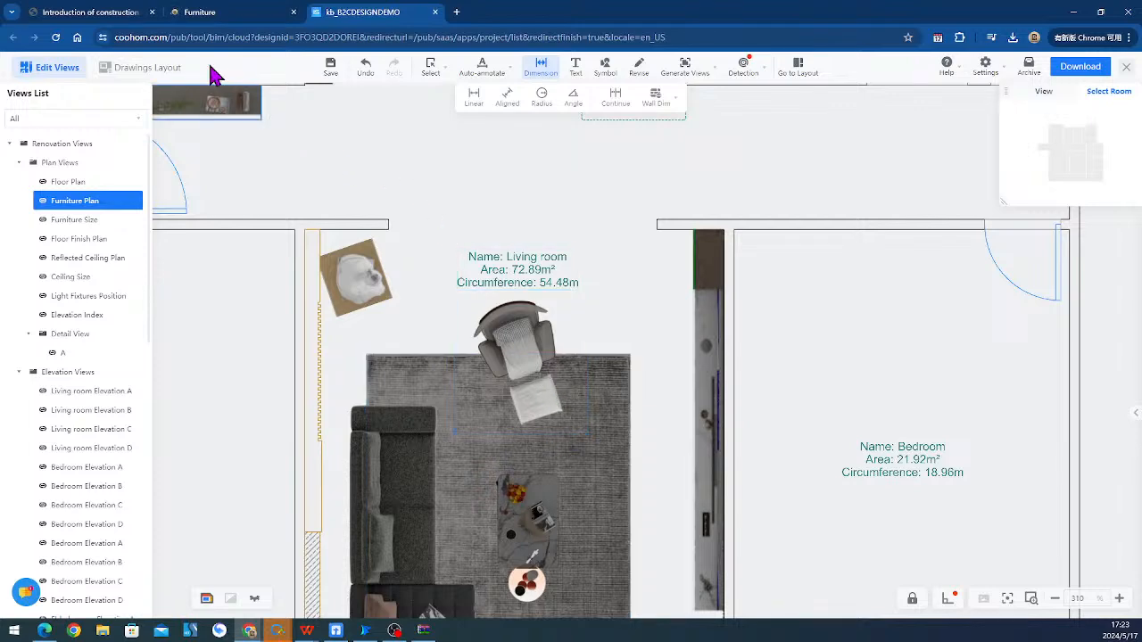
left_click(216, 16)
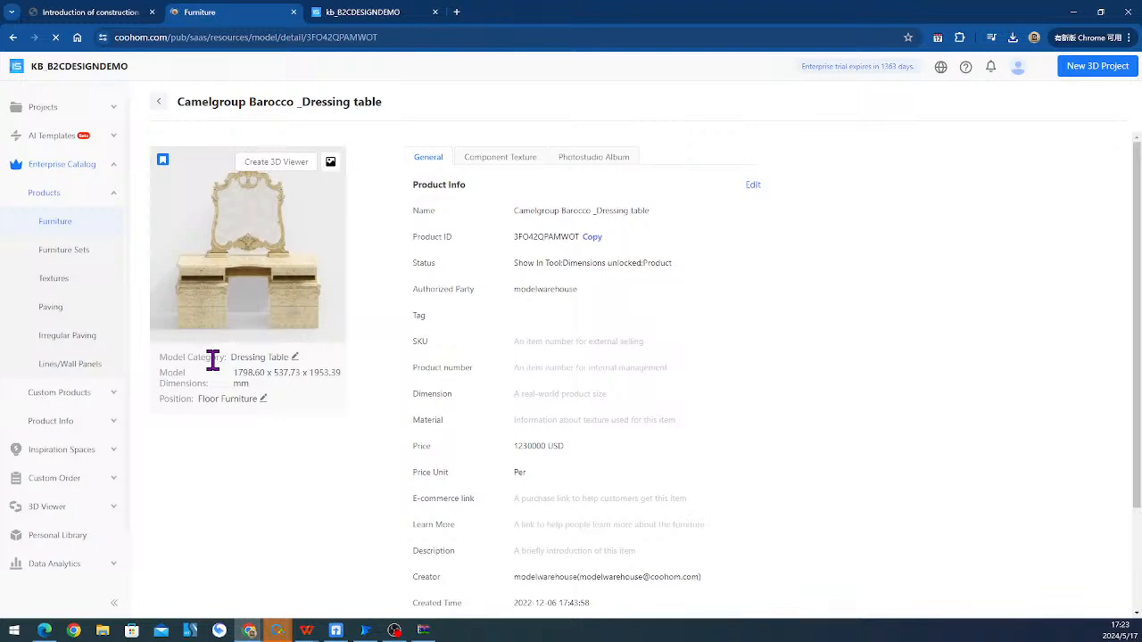
left_click(380, 14)
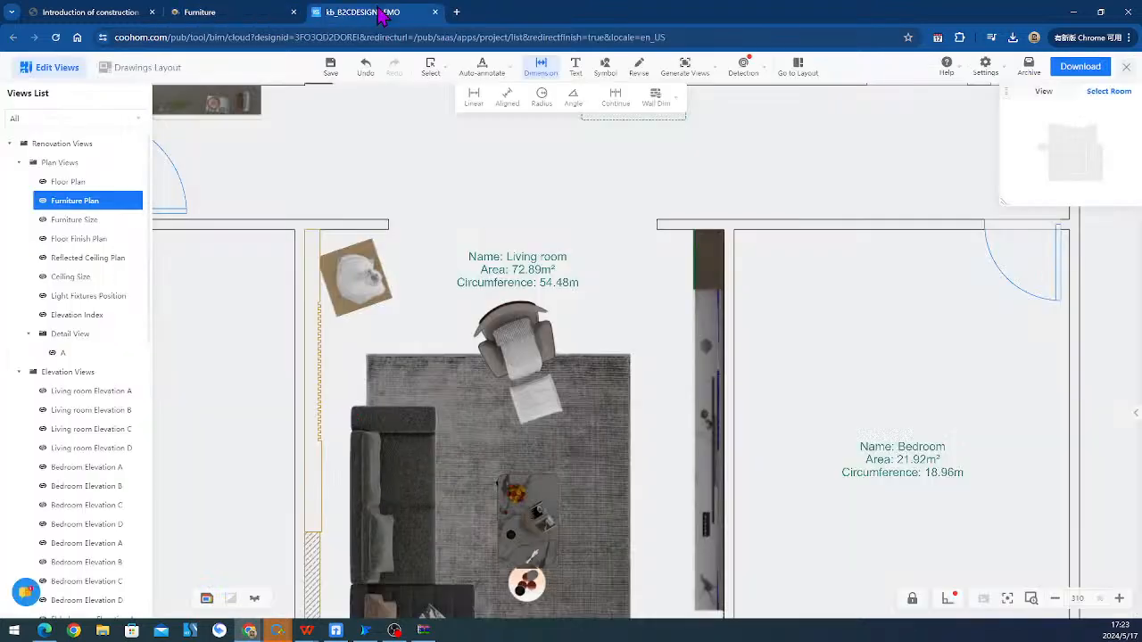
- Examine the whole furnished Furniture Plan and check it against the dressing table's product details
scroll(451, 235, "down", 3)
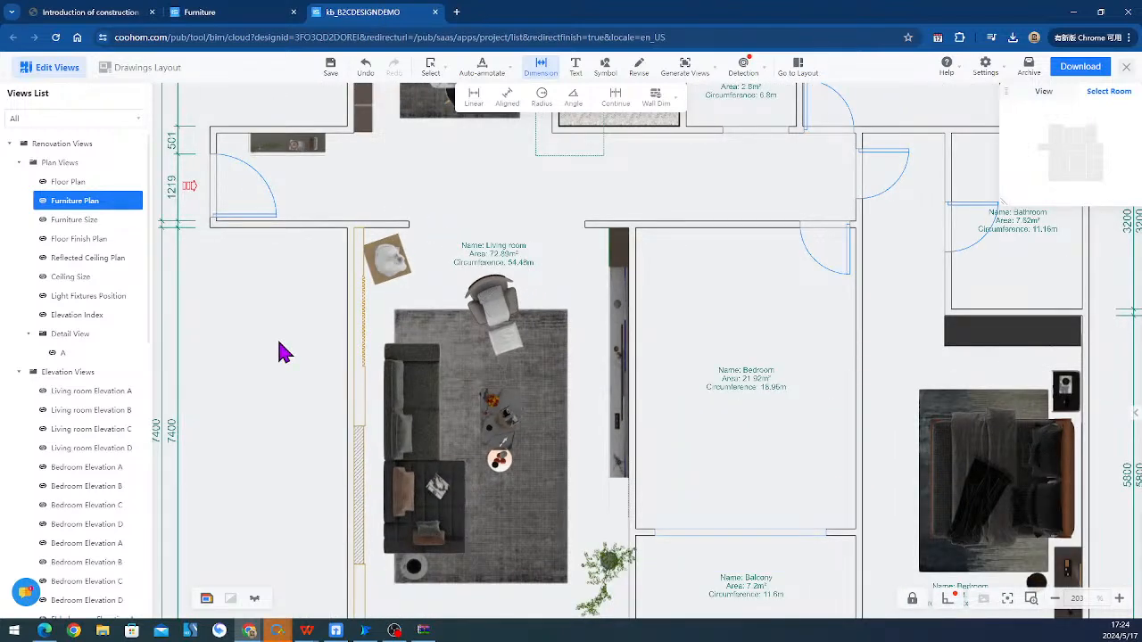
scroll(279, 353, "down", 3)
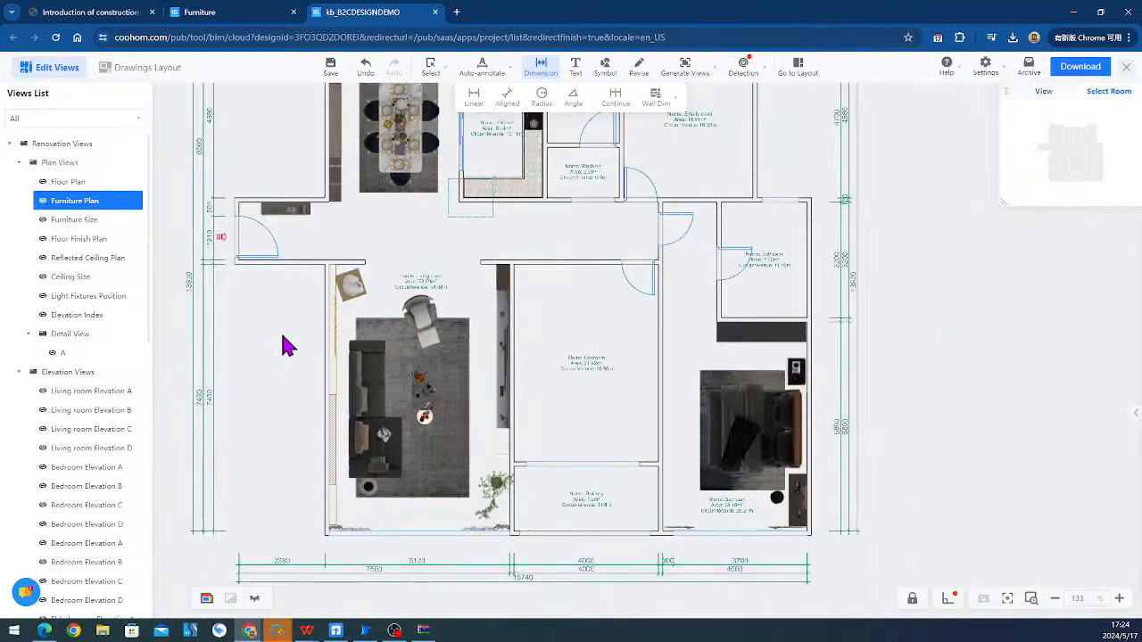
left_click_drag(285, 346, 273, 376)
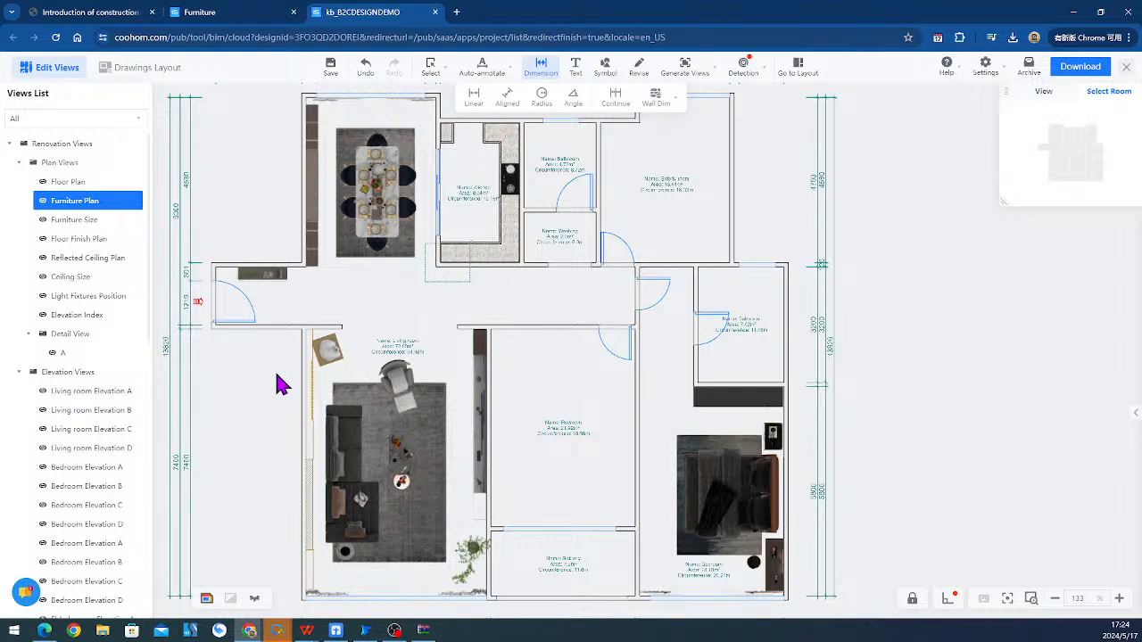
left_click(236, 13)
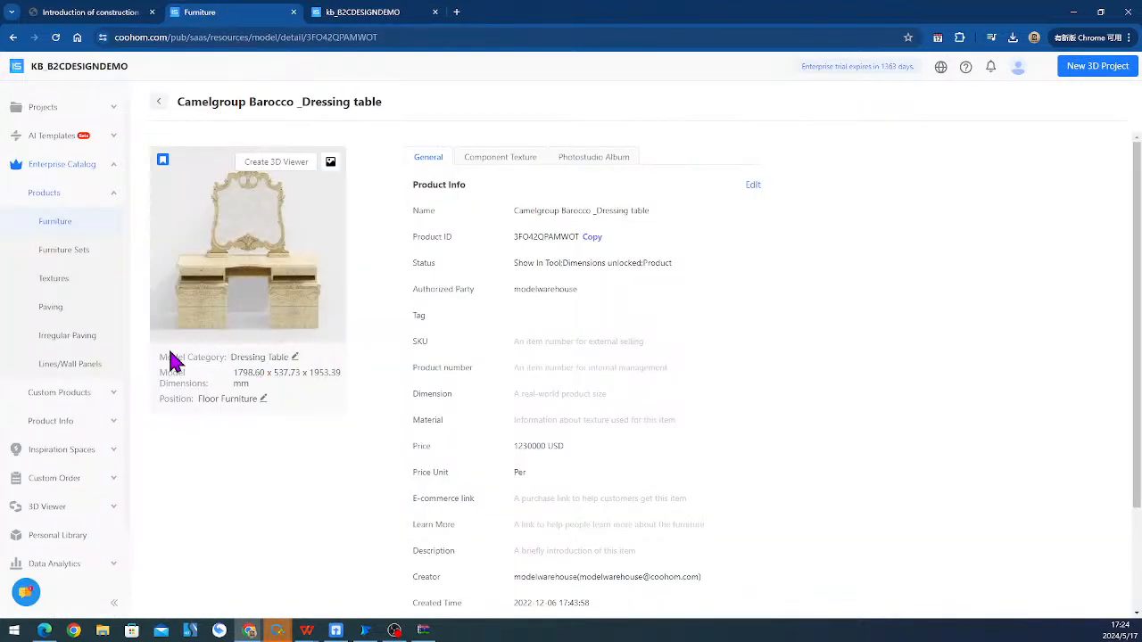
left_click(361, 17)
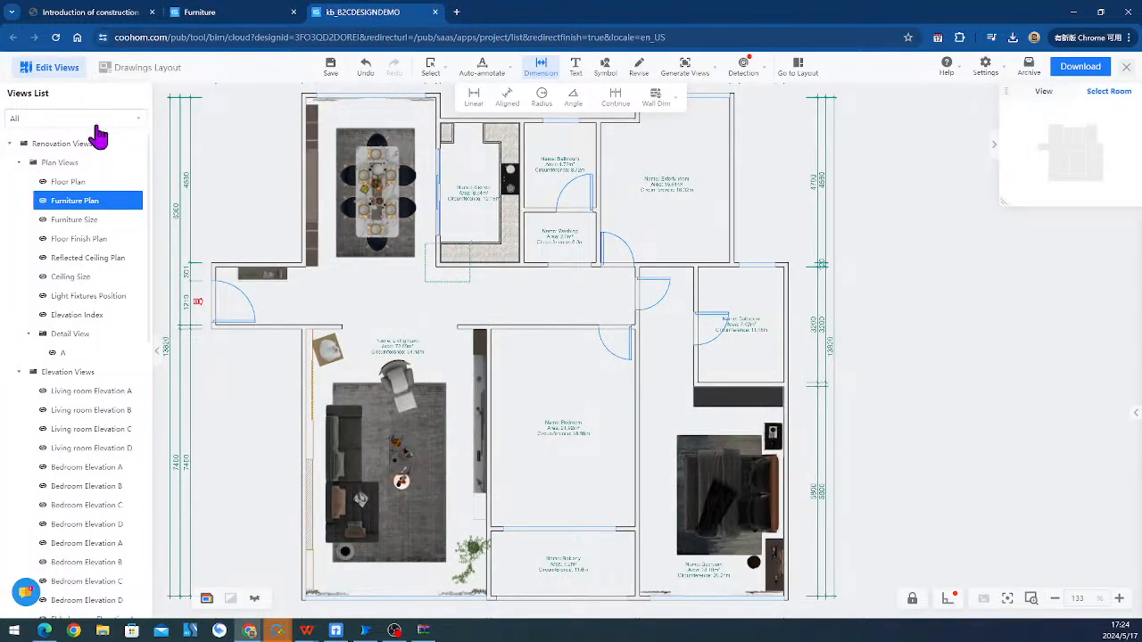
- Review the help center's Introduction of construction drawing article and go back to the Construction Drawings article list
left_click(98, 13)
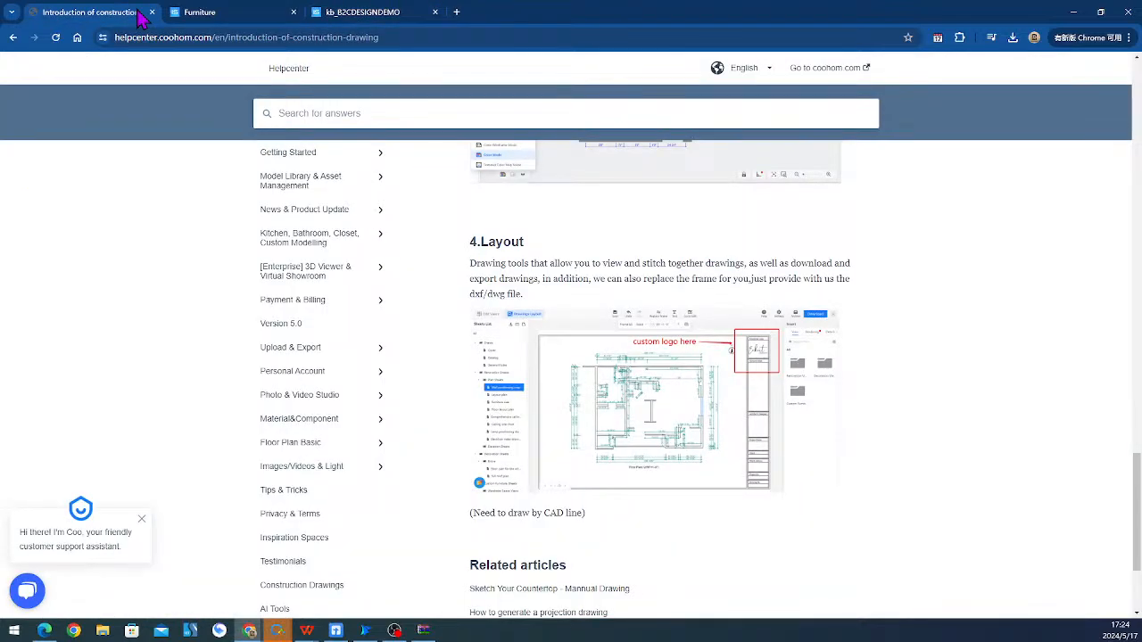
scroll(645, 377, "up", 20)
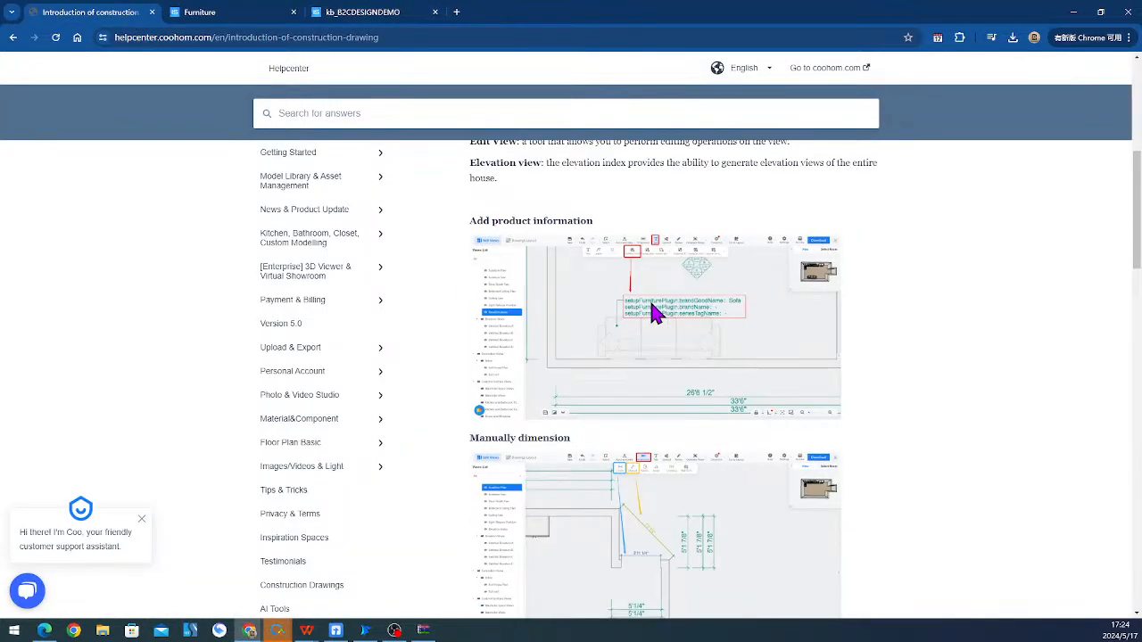
scroll(651, 303, "up", 5)
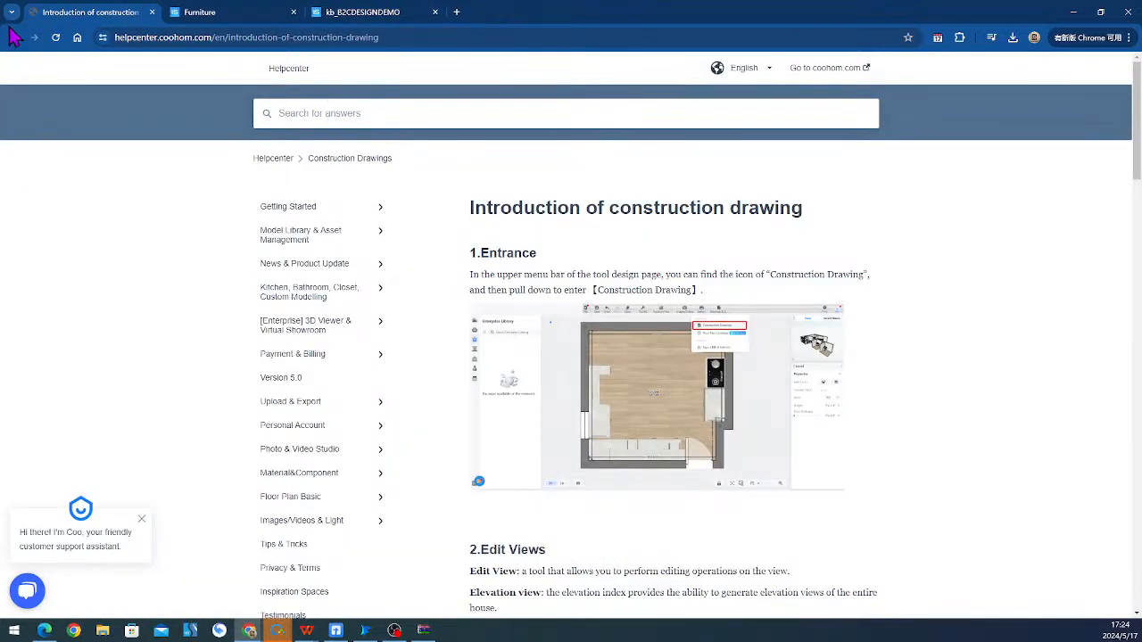
left_click(13, 36)
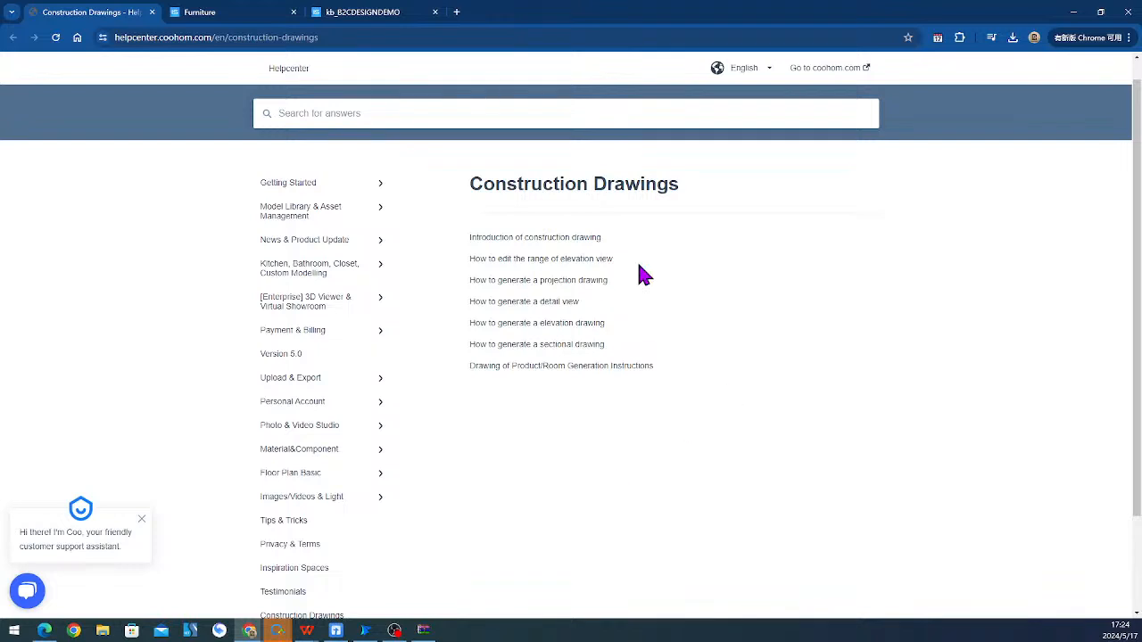
- Look through the project's views list down to the custom furniture views and return to the help center's article list
left_click(400, 15)
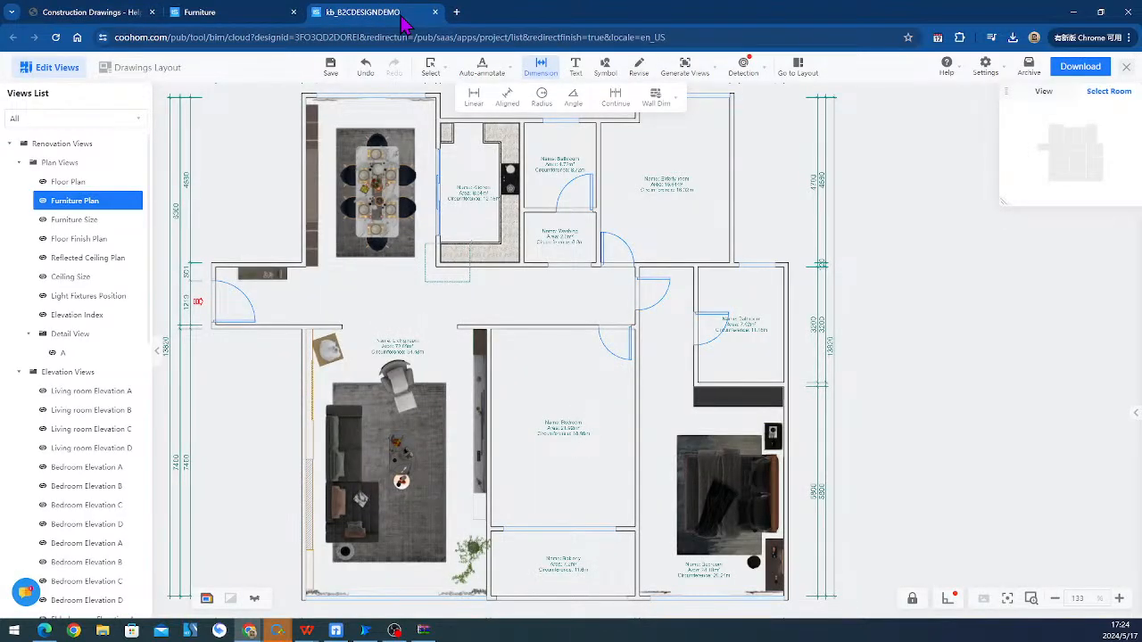
scroll(107, 400, "down", 6)
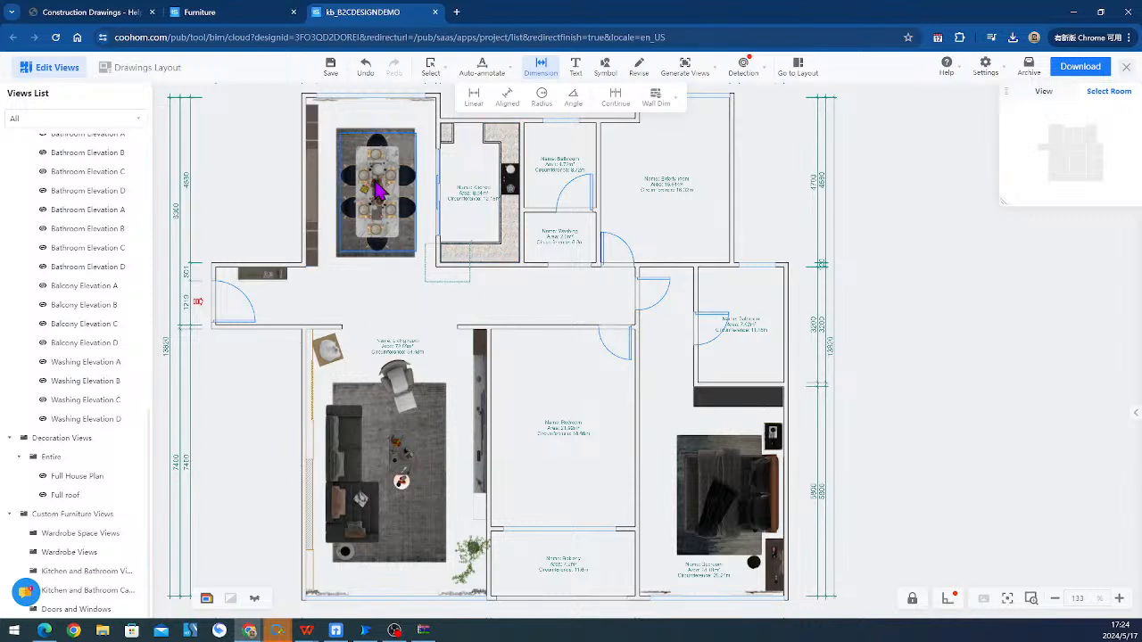
left_click(107, 12)
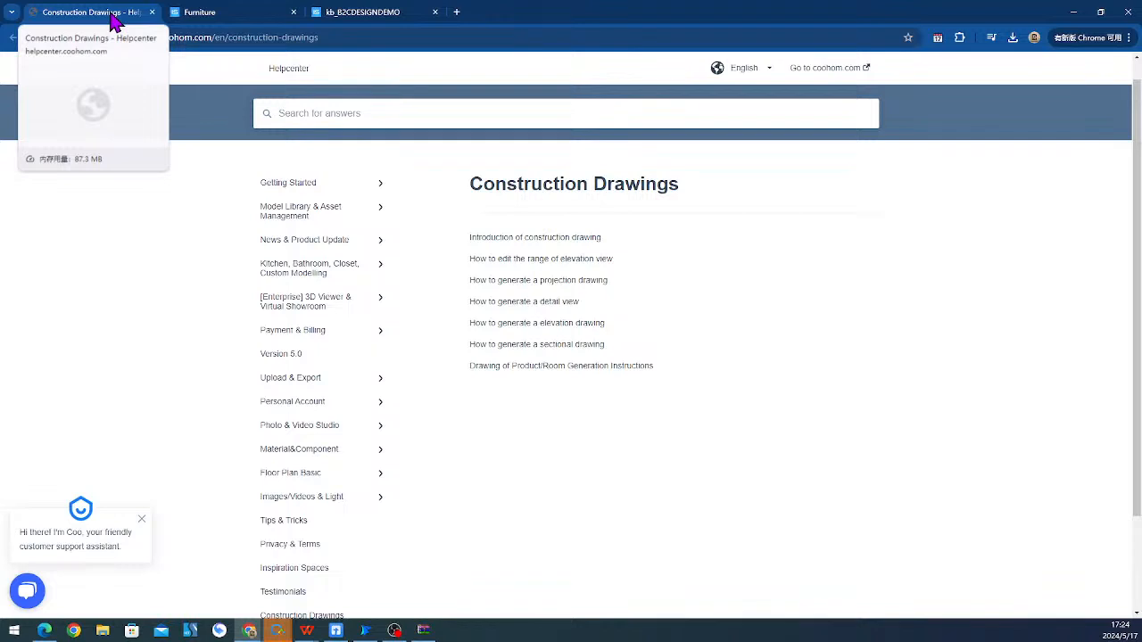
- Read the help article "How to edit the range of elevation view" and return to the Construction Drawings list
left_click(540, 259)
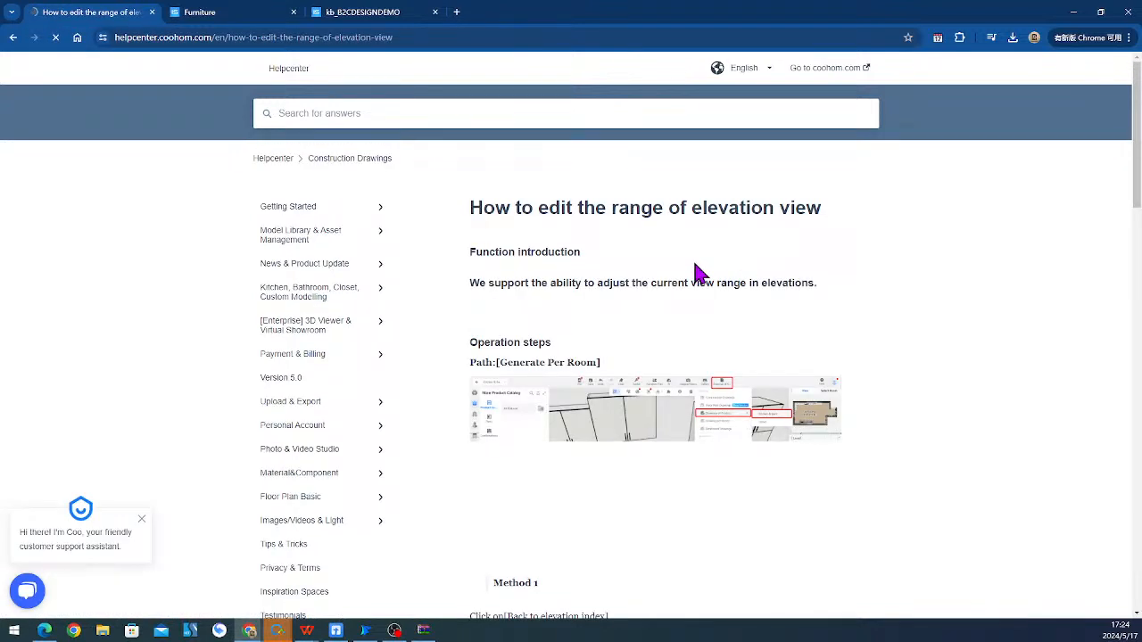
scroll(627, 364, "down", 3)
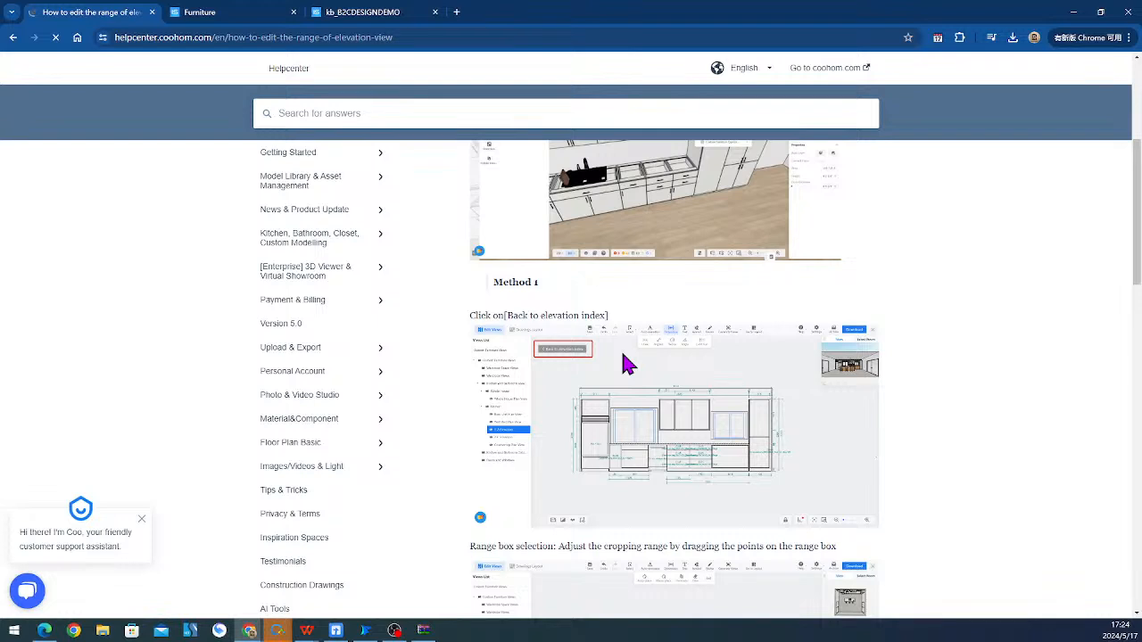
scroll(692, 359, "down", 5)
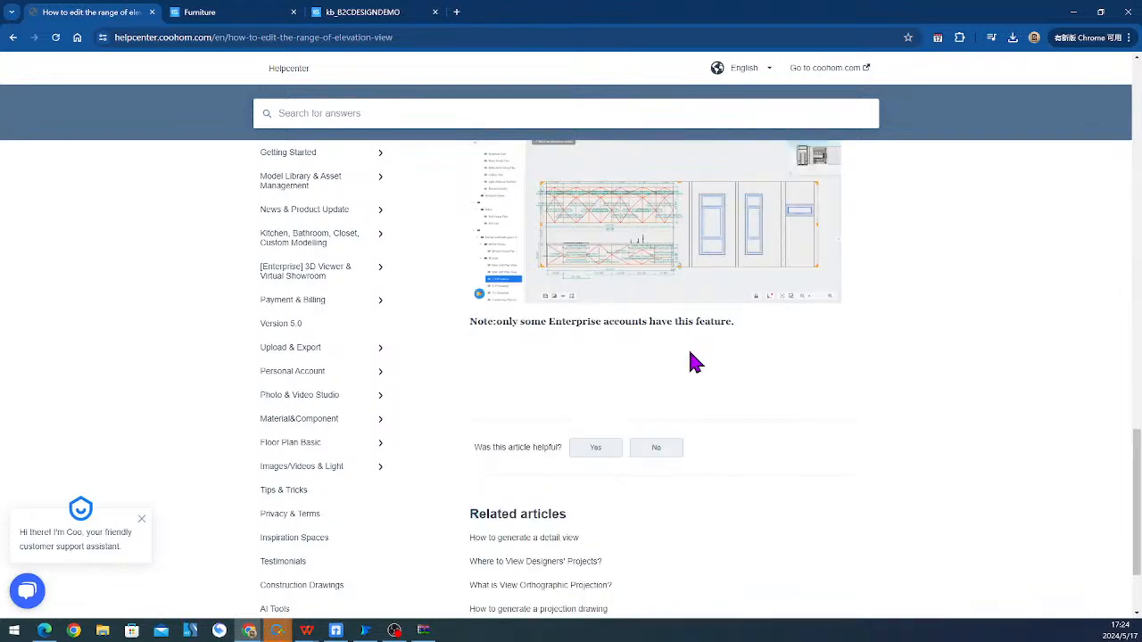
left_click(17, 37)
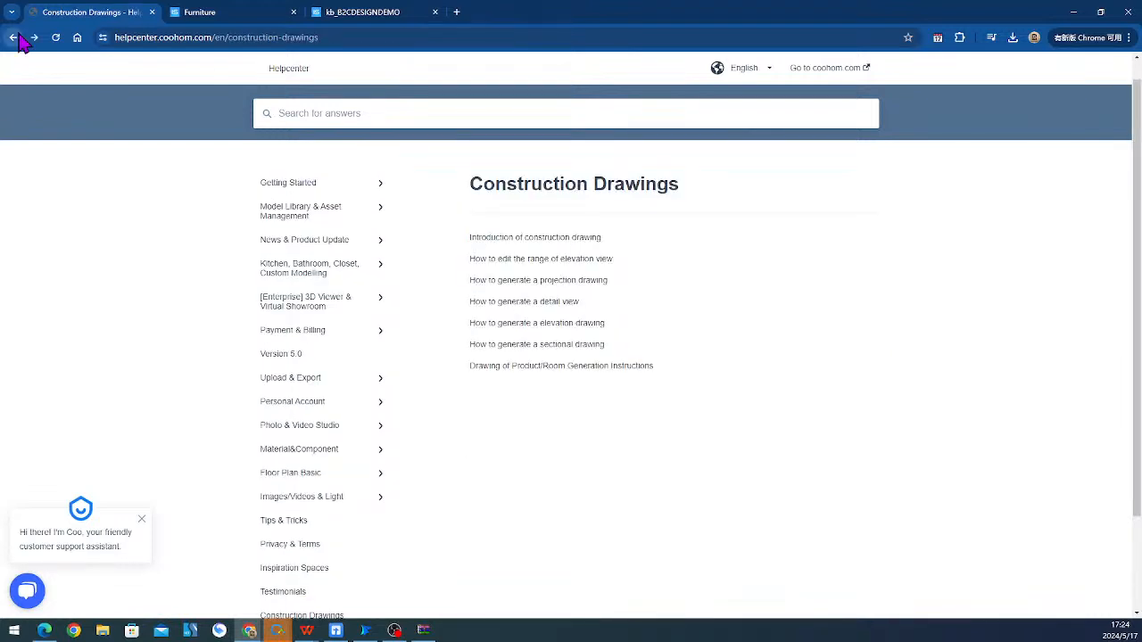
- Switch to the kb_B2CDESIGNDEMO design project and open its Kitchen & Bath advanced tool
left_click(366, 13)
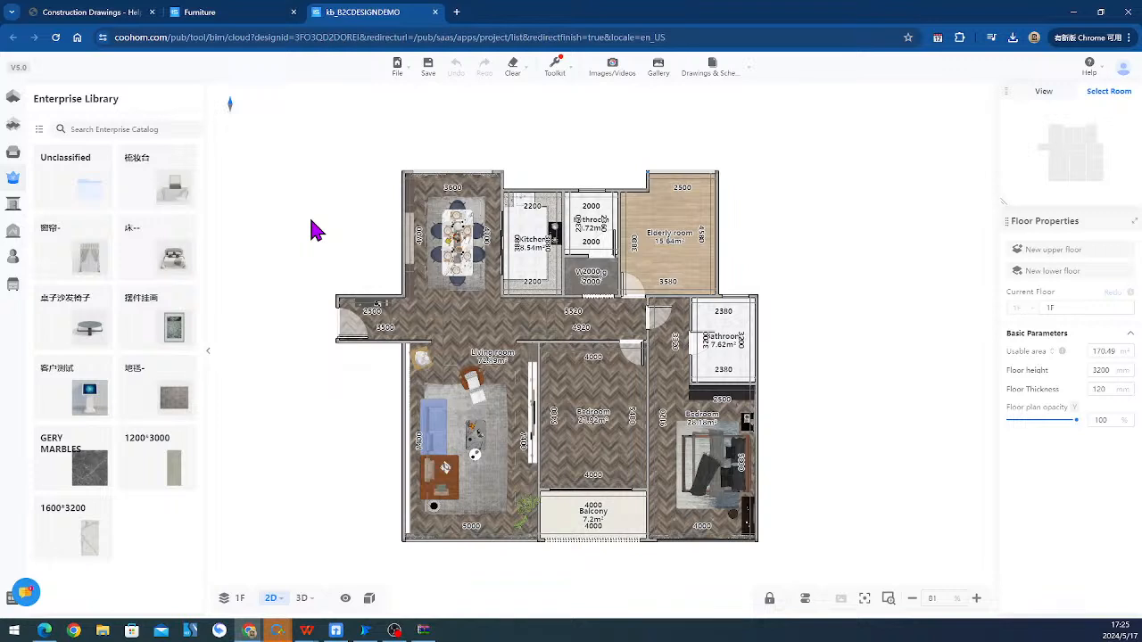
mouse_move(18, 284)
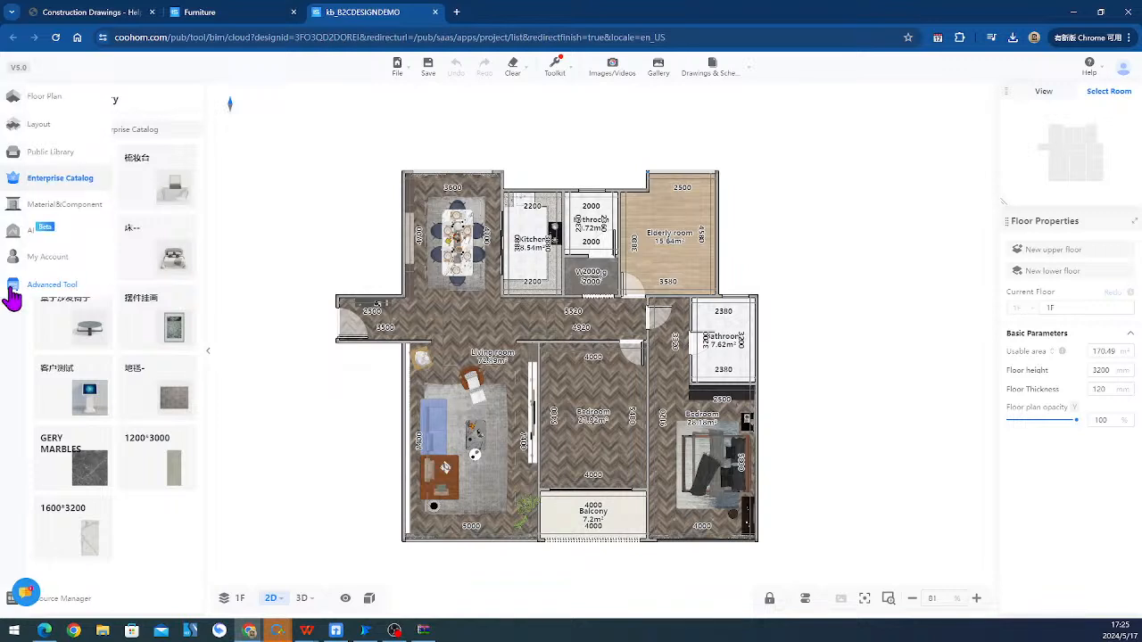
left_click(13, 294)
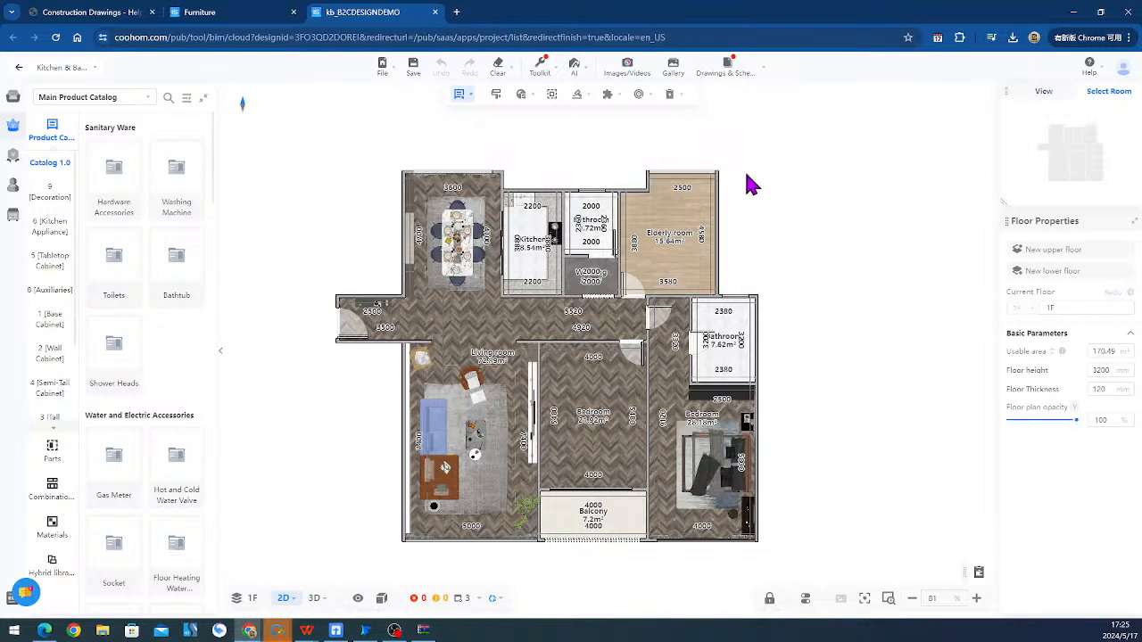
- Examine the Drawings & Schedules options, including Drawings of Product and Drawing per Room, and check the available advanced tool categories
left_click(730, 70)
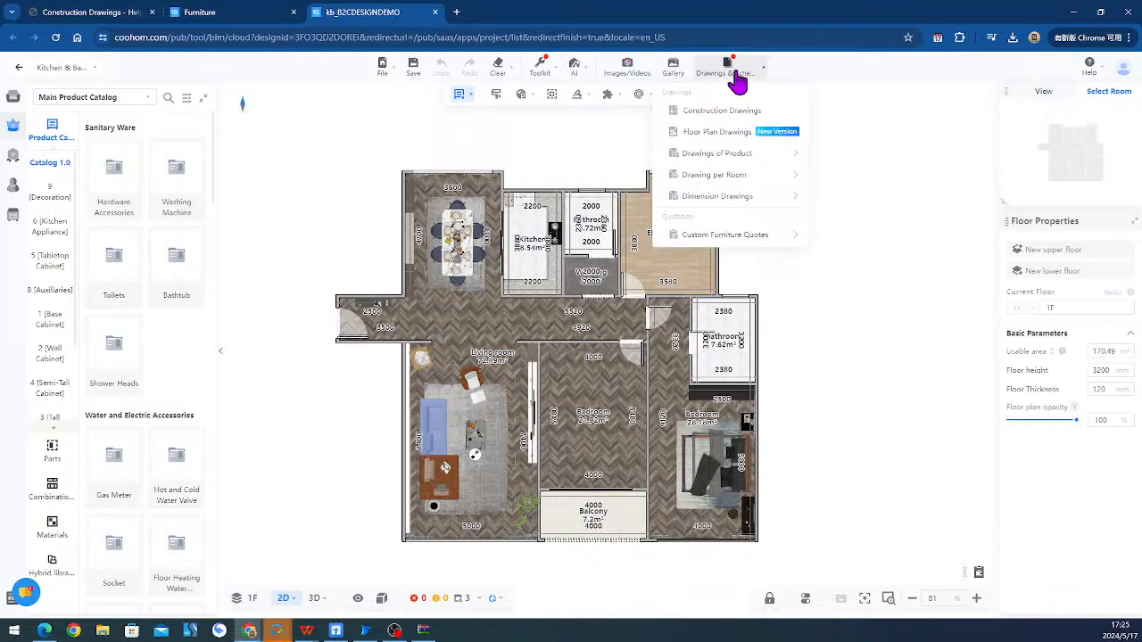
mouse_move(76, 72)
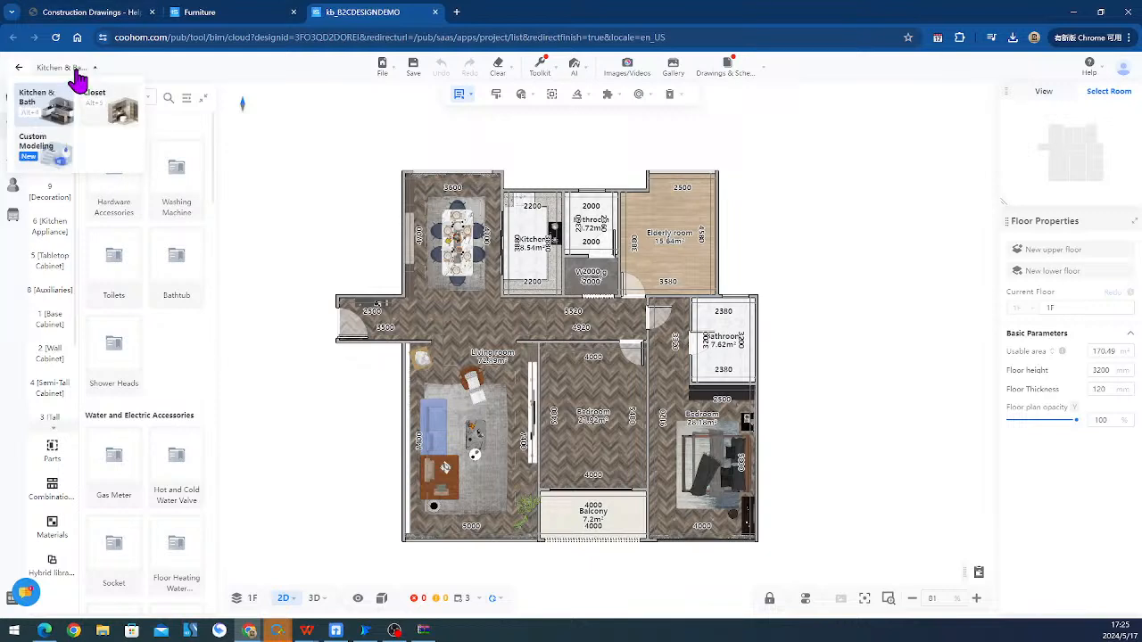
mouse_move(723, 77)
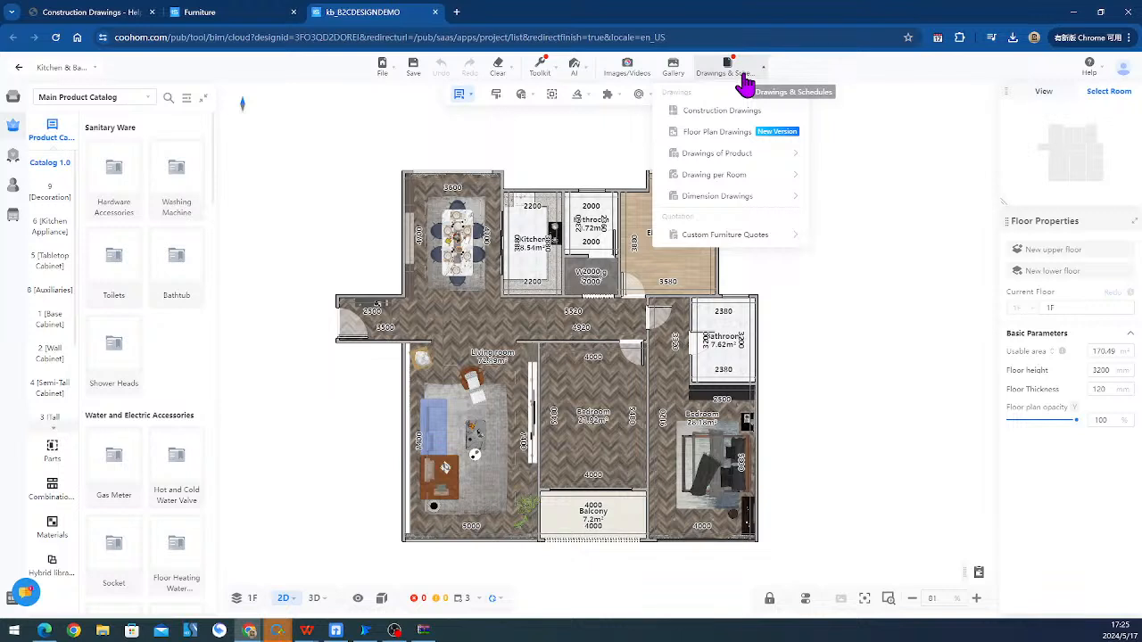
mouse_move(750, 157)
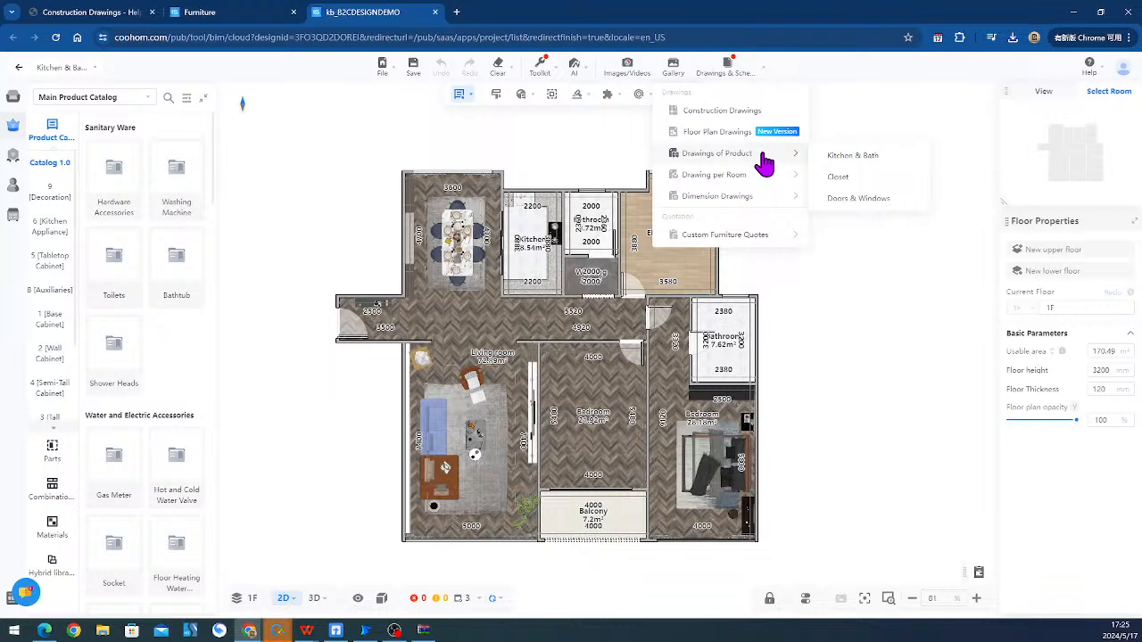
mouse_move(730, 177)
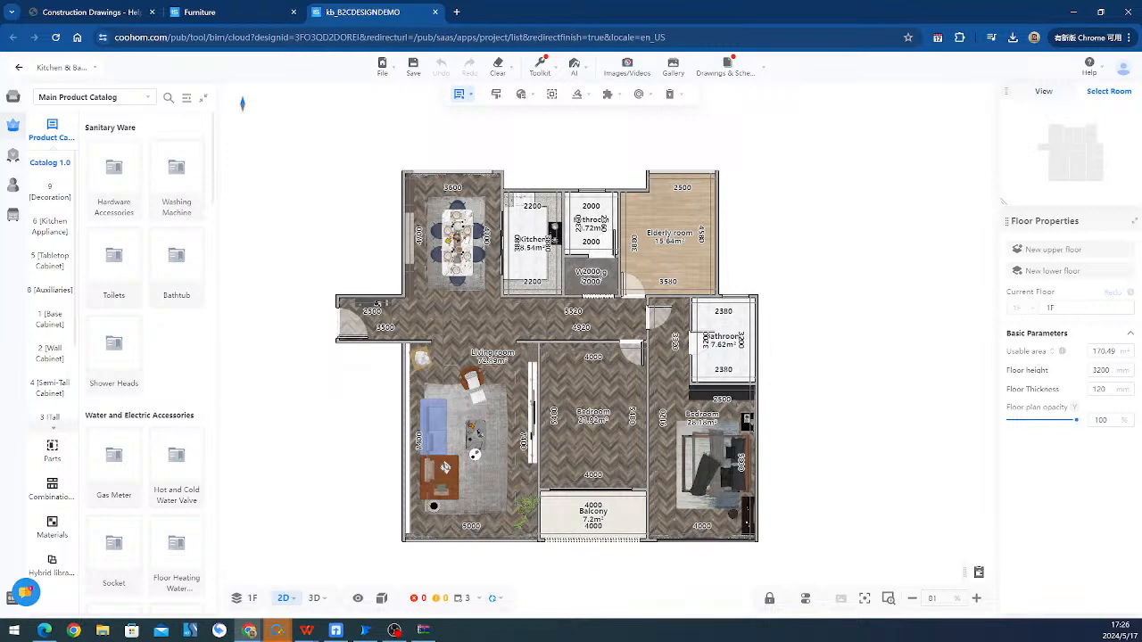
left_click(731, 71)
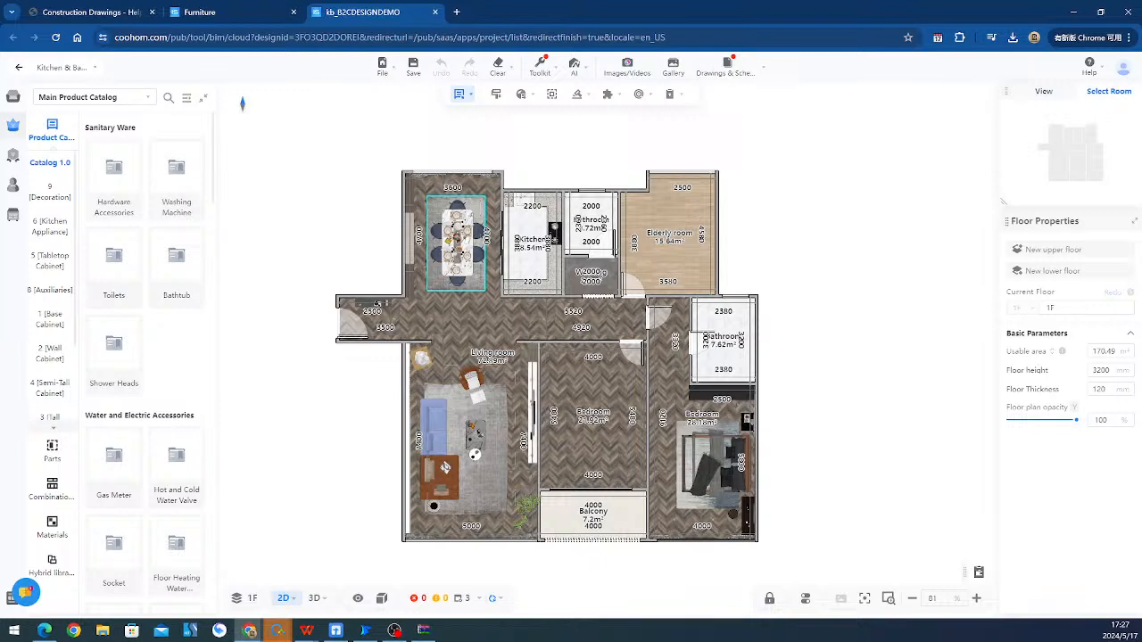
key("Escape")
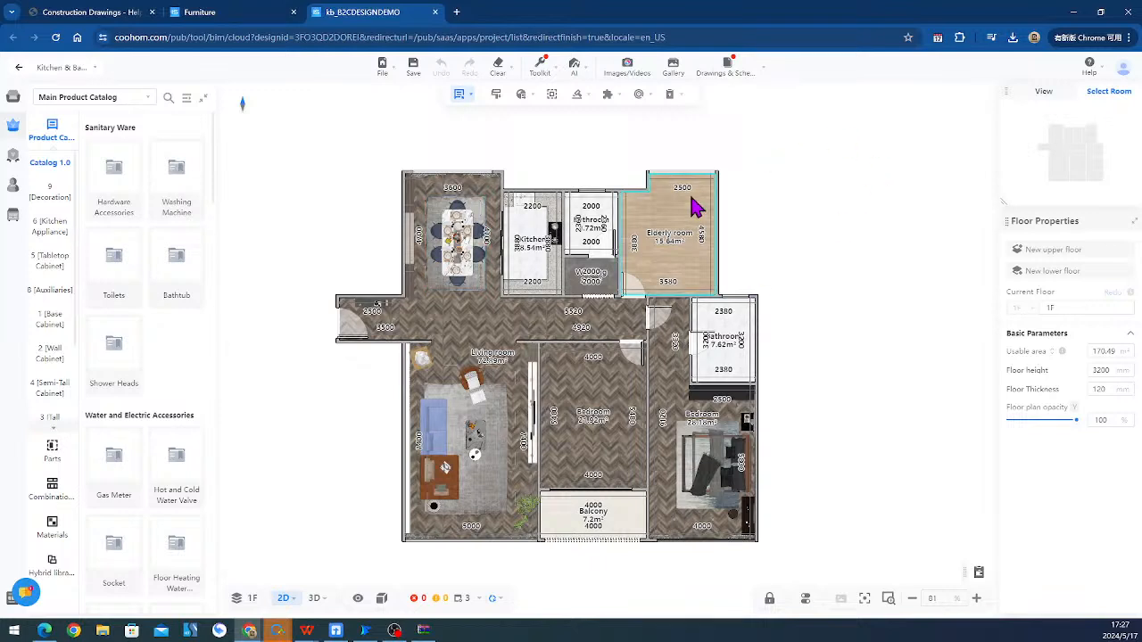
mouse_move(734, 73)
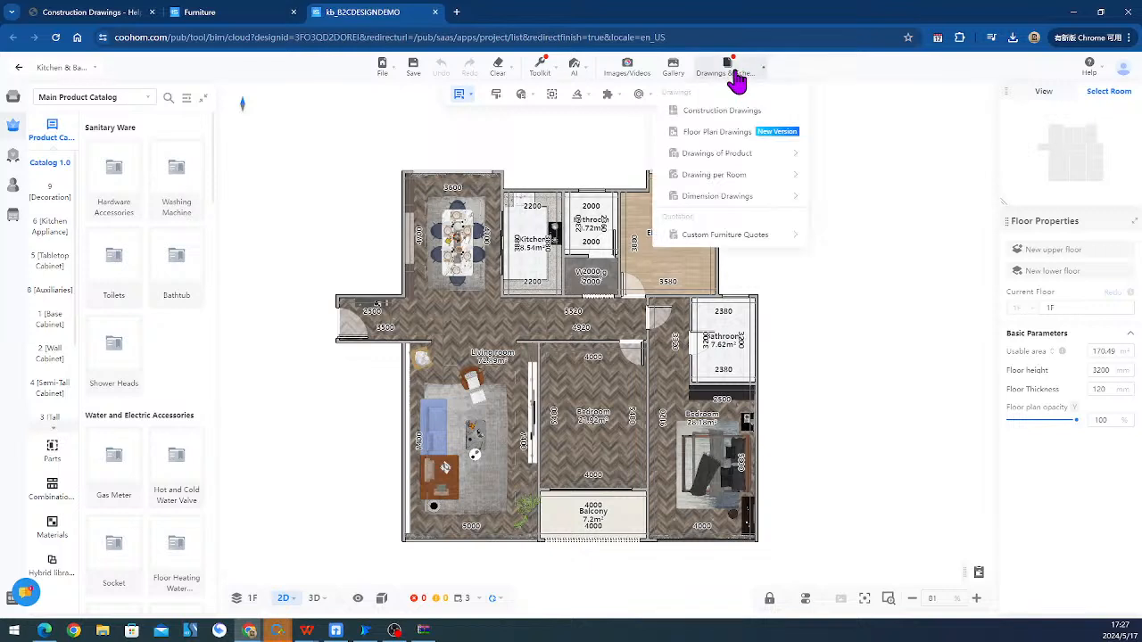
mouse_move(740, 161)
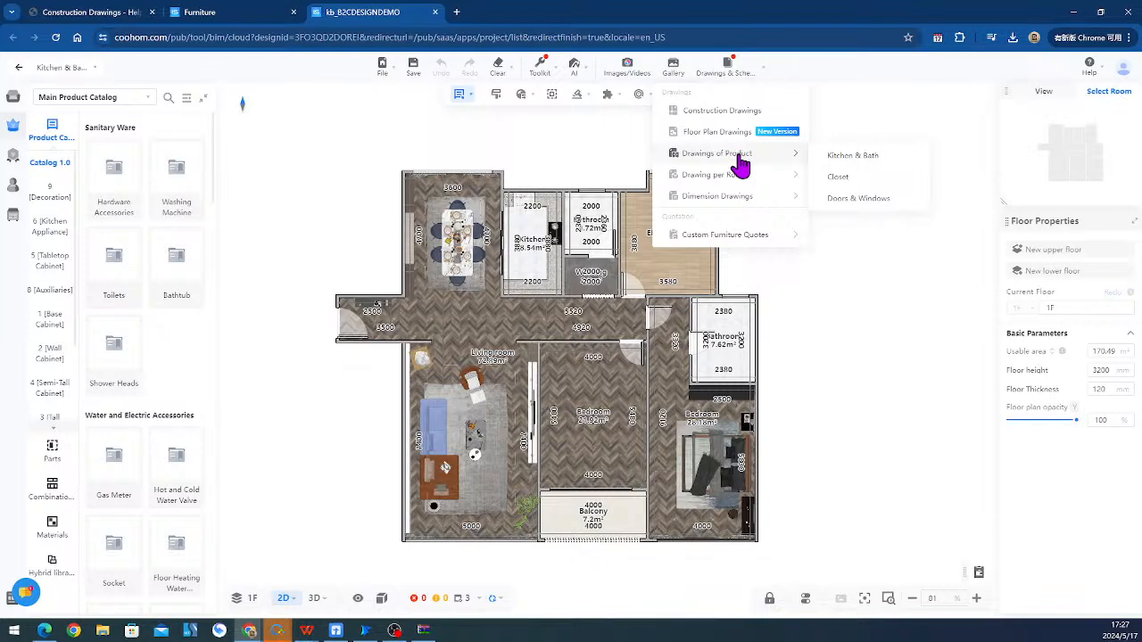
- Read the drawing method and generating logic sections of the Drawing of Product/Room Generation Instructions help article
left_click(105, 12)
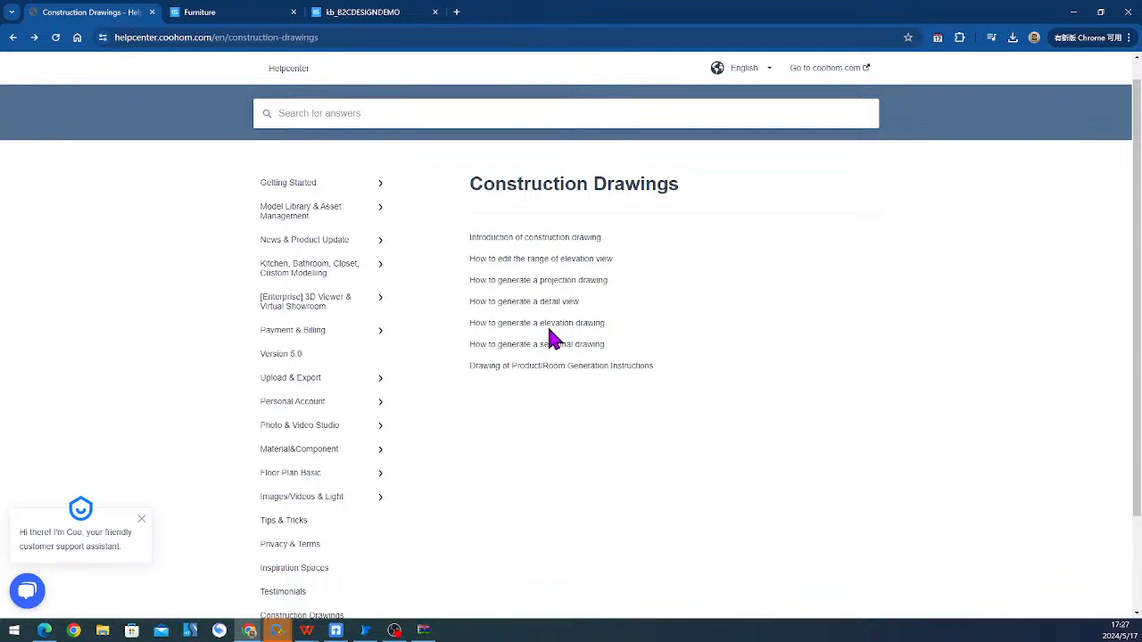
left_click(501, 367)
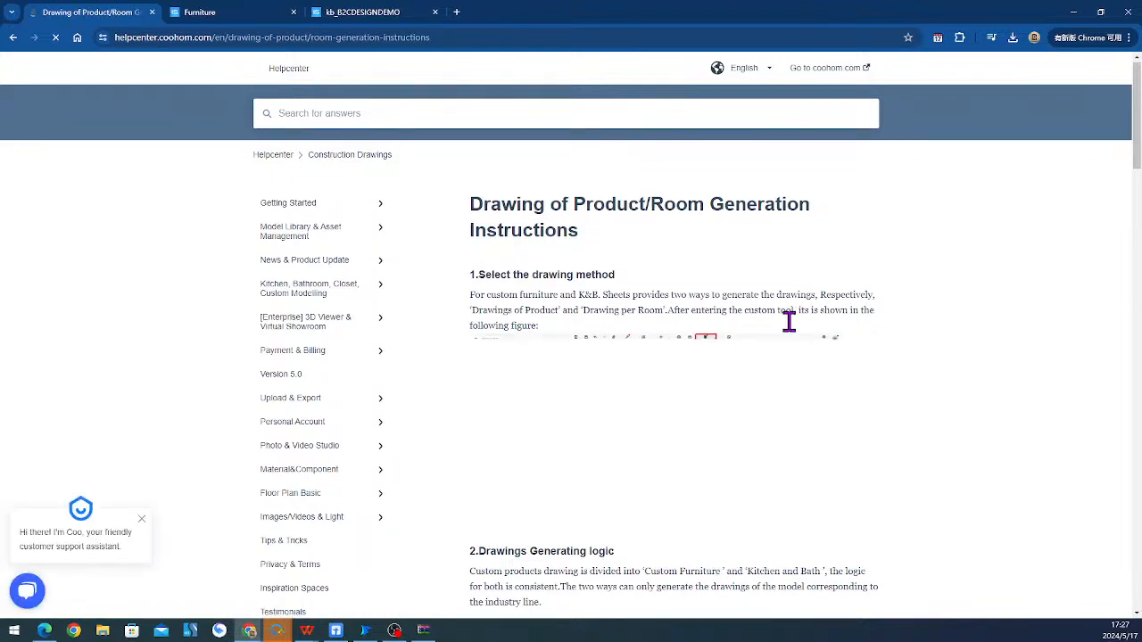
scroll(772, 407, "down", 3)
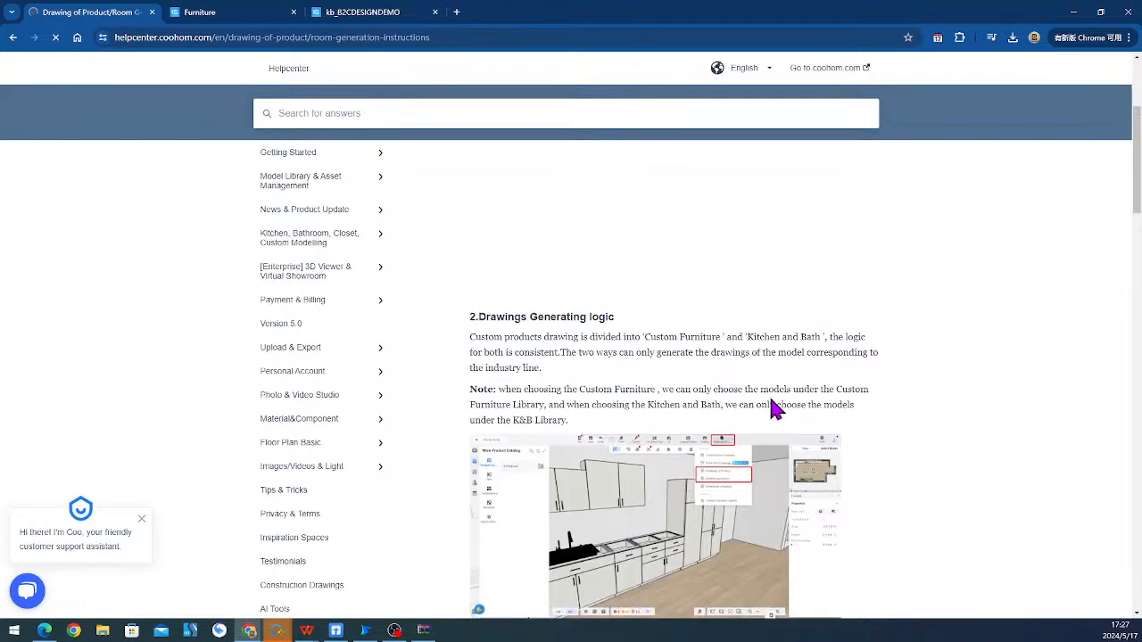
- Return to the design project and start Drawings of Product for Kitchen & Bath
left_click(384, 13)
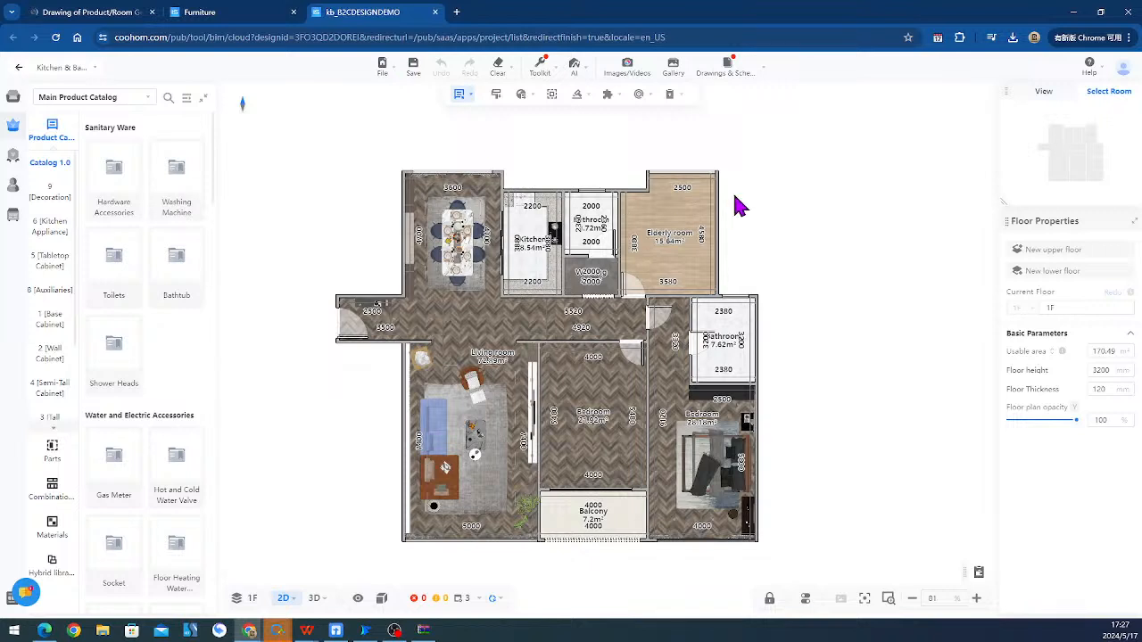
mouse_move(740, 200)
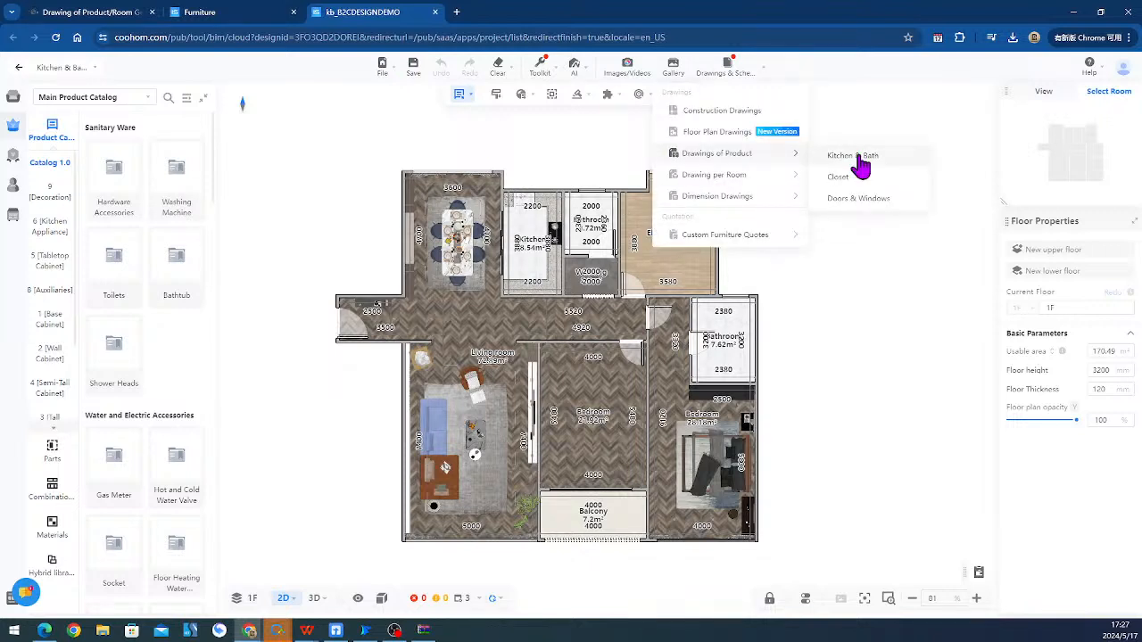
left_click(859, 159)
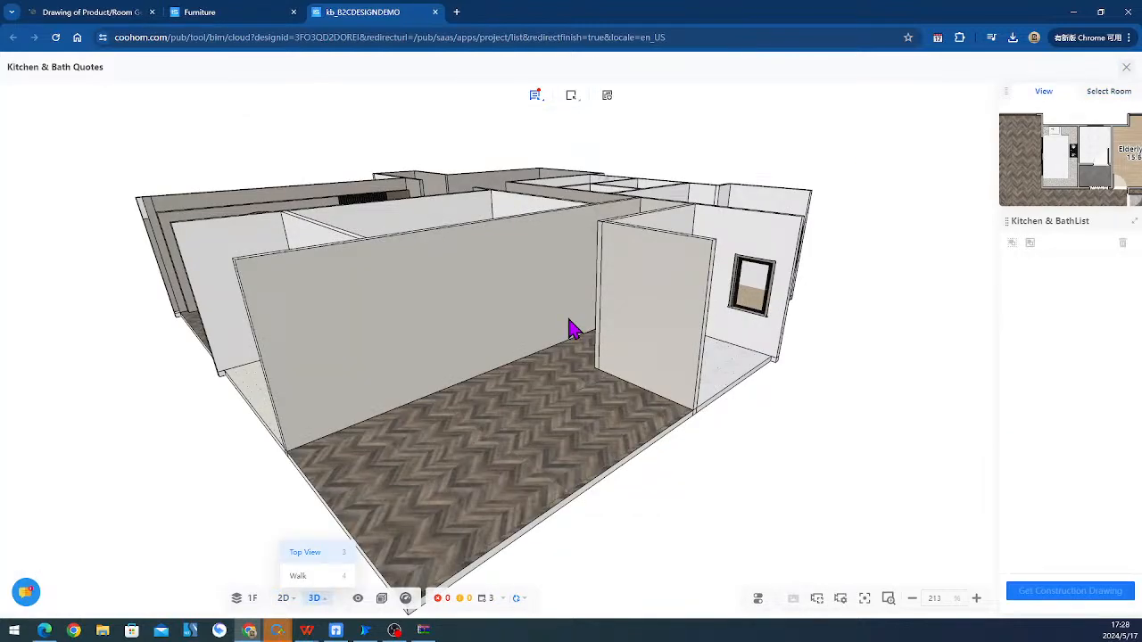
- Locate the kitchen in the 3D model and display only that room
left_click_drag(571, 330, 693, 402)
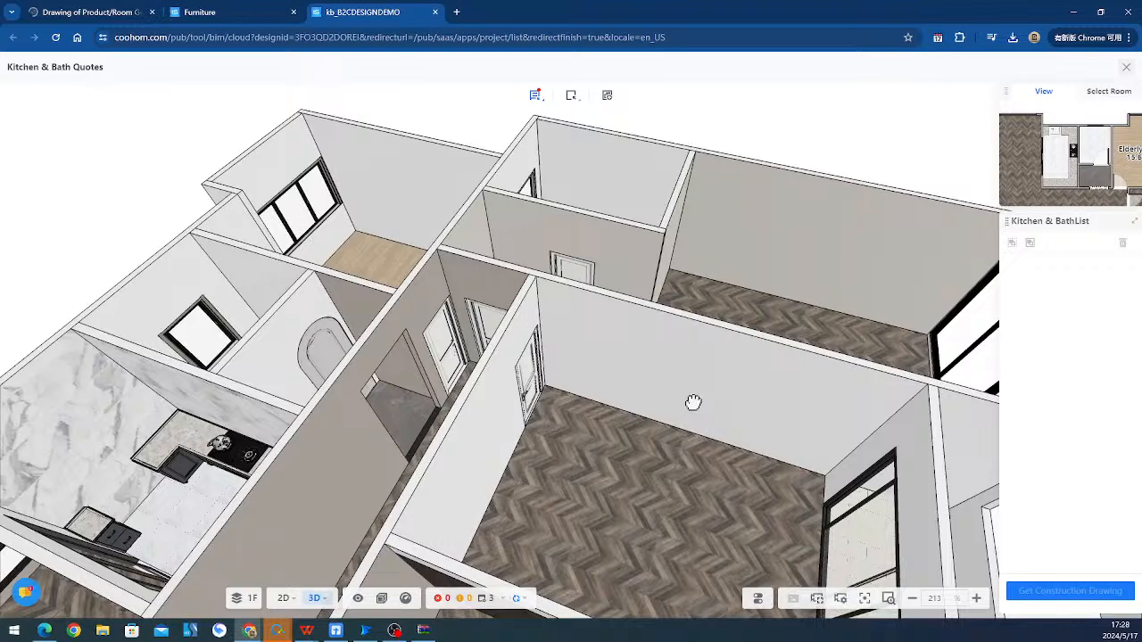
scroll(353, 209, "up", 10)
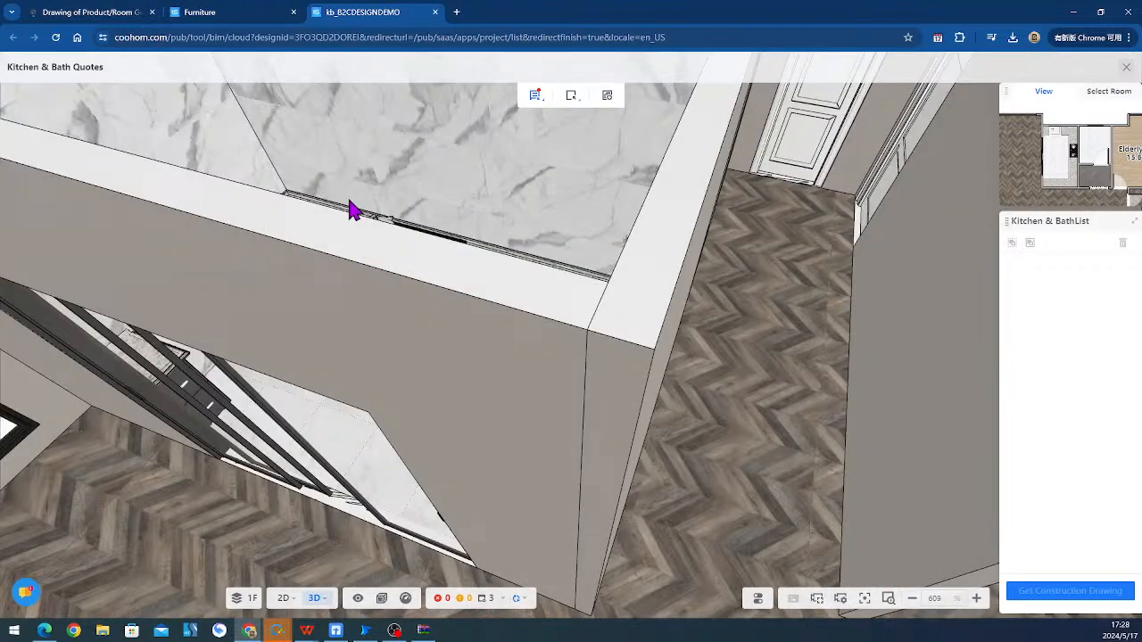
left_click_drag(352, 209, 269, 241)
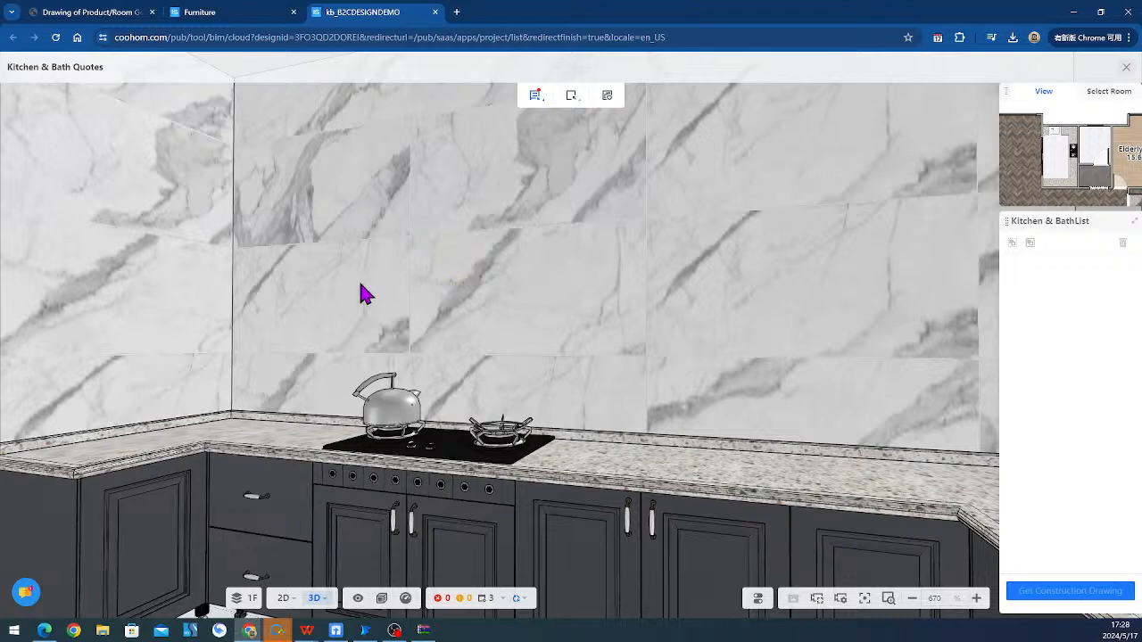
left_click_drag(359, 281, 447, 293)
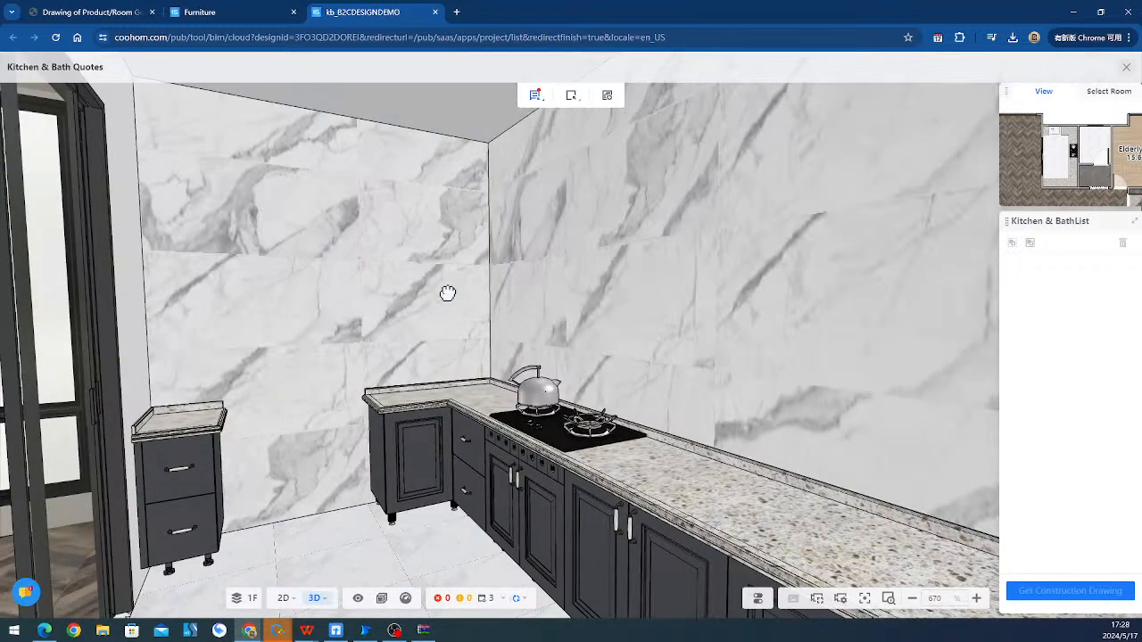
left_click_drag(447, 293, 462, 294)
left_click(1108, 91)
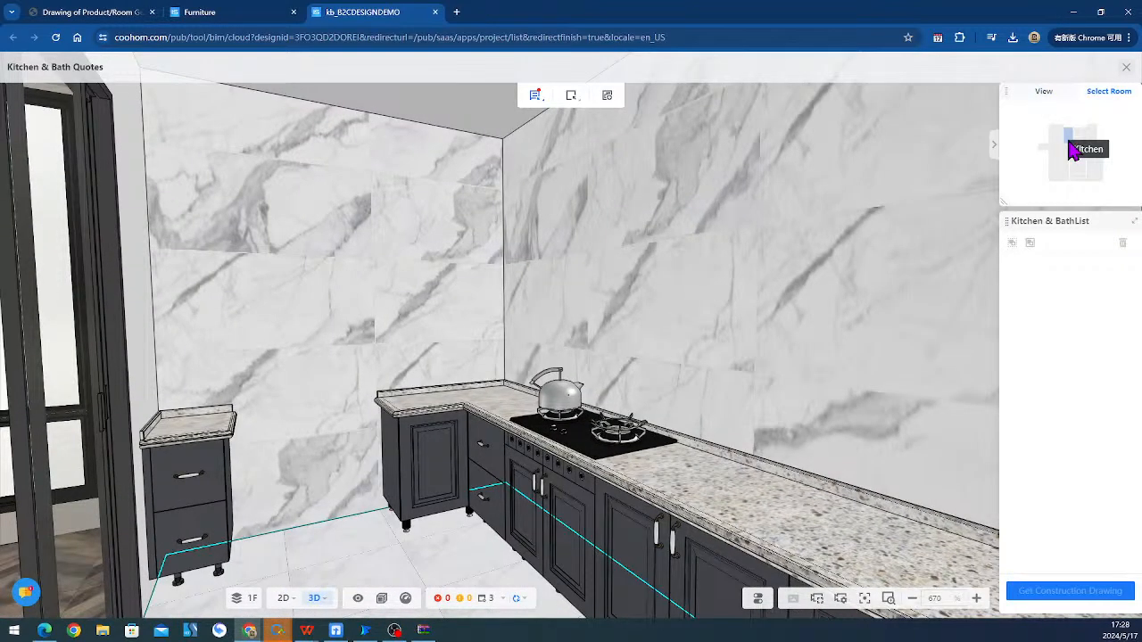
left_click(1073, 151)
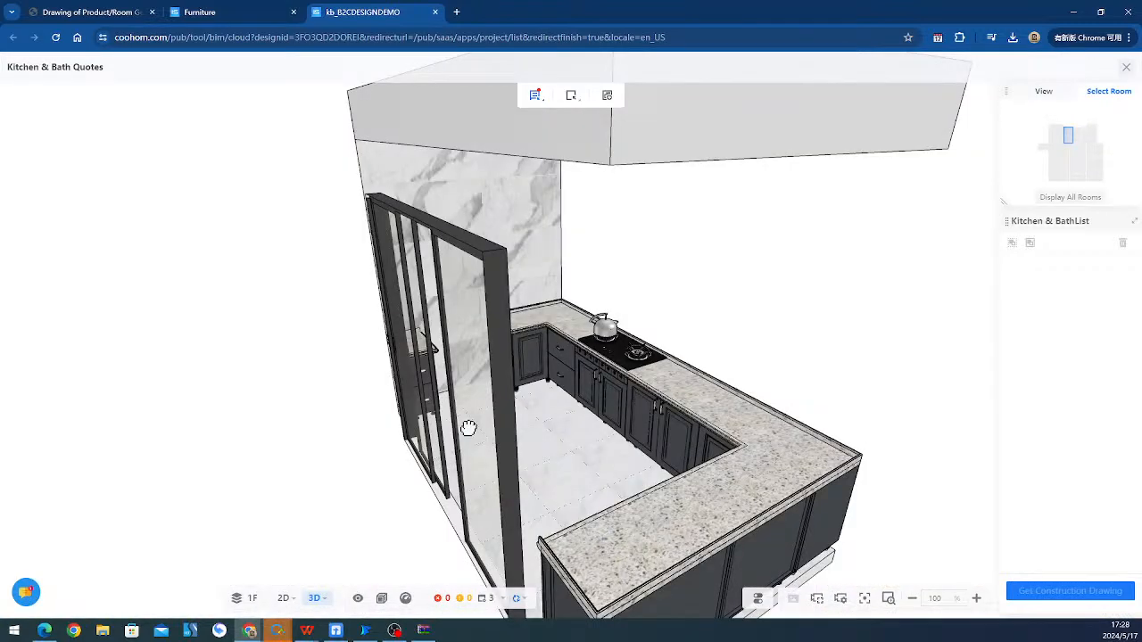
- Select five kitchen base cabinets, including the stove unit and corner cabinets, and generate their construction drawings
mouse_move(468, 428)
left_mouse_down()
mouse_move(753, 390)
mouse_move(548, 383)
mouse_move(628, 394)
mouse_move(620, 408)
mouse_move(691, 518)
mouse_move(508, 449)
left_mouse_up()
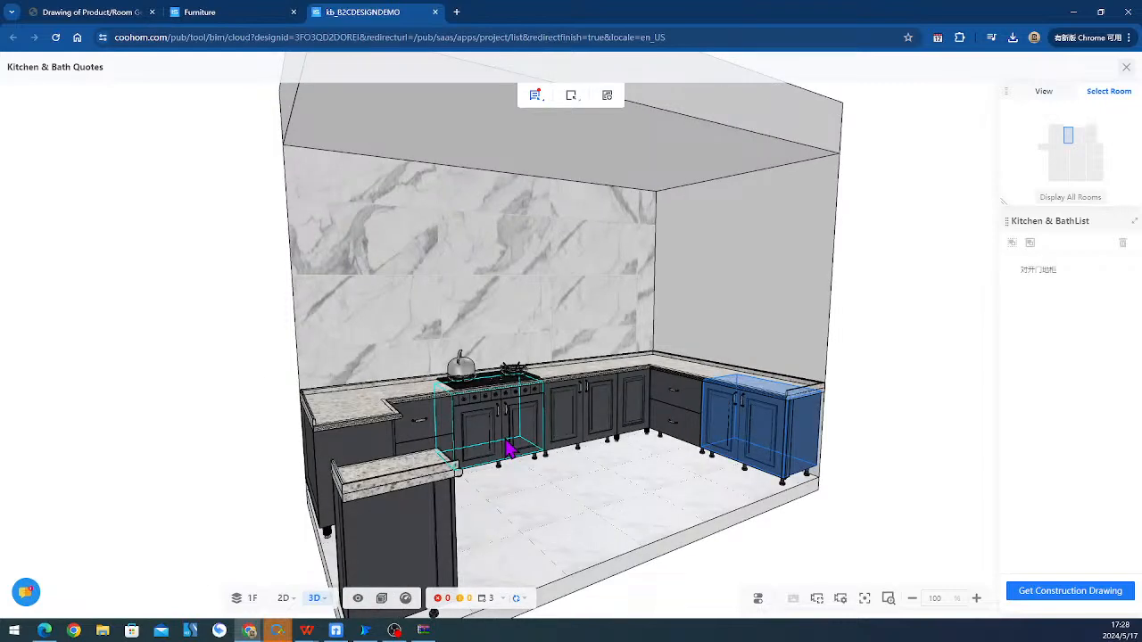
left_click(508, 449, "ctrl")
left_click(676, 408, "ctrl")
mouse_move(625, 499)
left_mouse_down()
mouse_move(532, 520)
mouse_move(498, 471)
mouse_move(560, 476)
left_mouse_up()
left_click(686, 417, "ctrl")
left_click(406, 421, "ctrl")
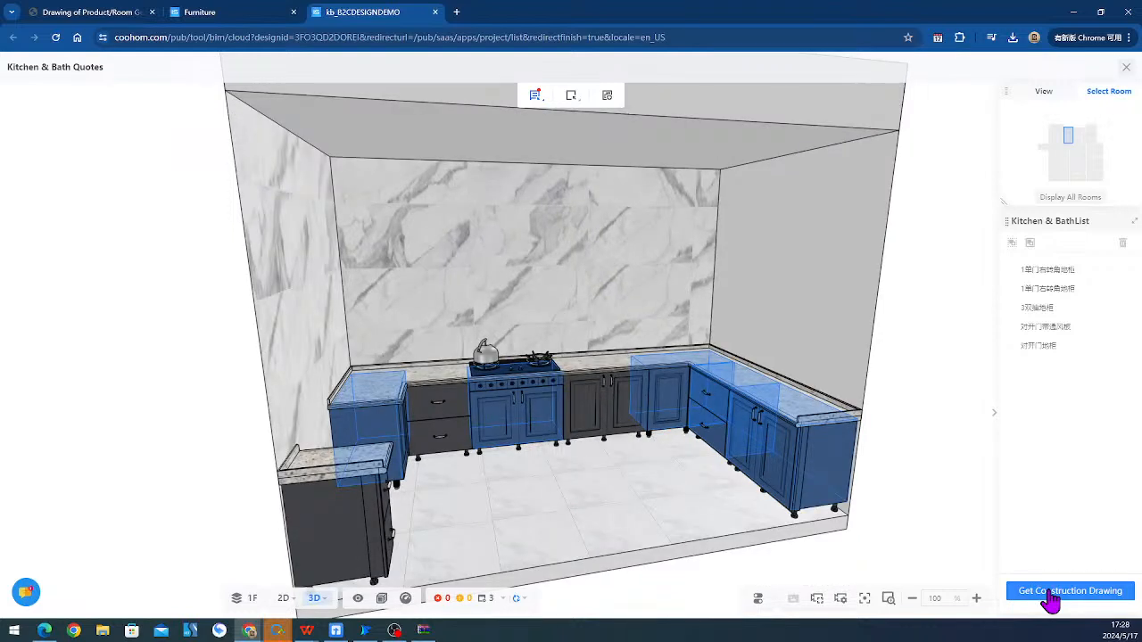
left_click(1053, 593)
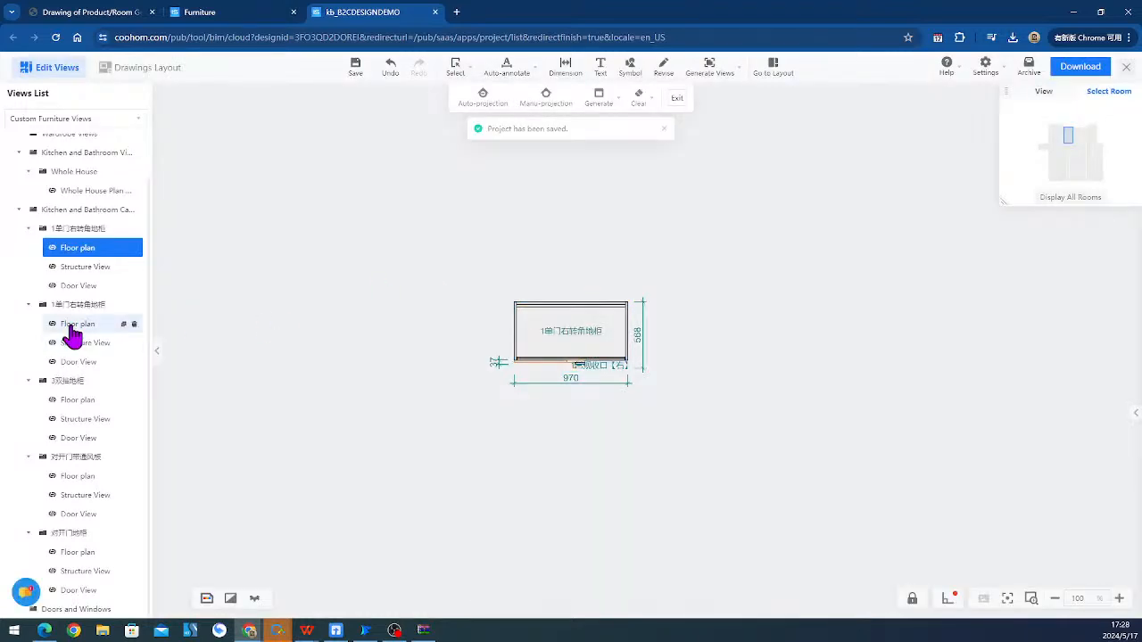
- Look over the generated kitchen and bathroom cabinet views list and the first corner cabinet's floor plan
scroll(73, 332, "up", 1)
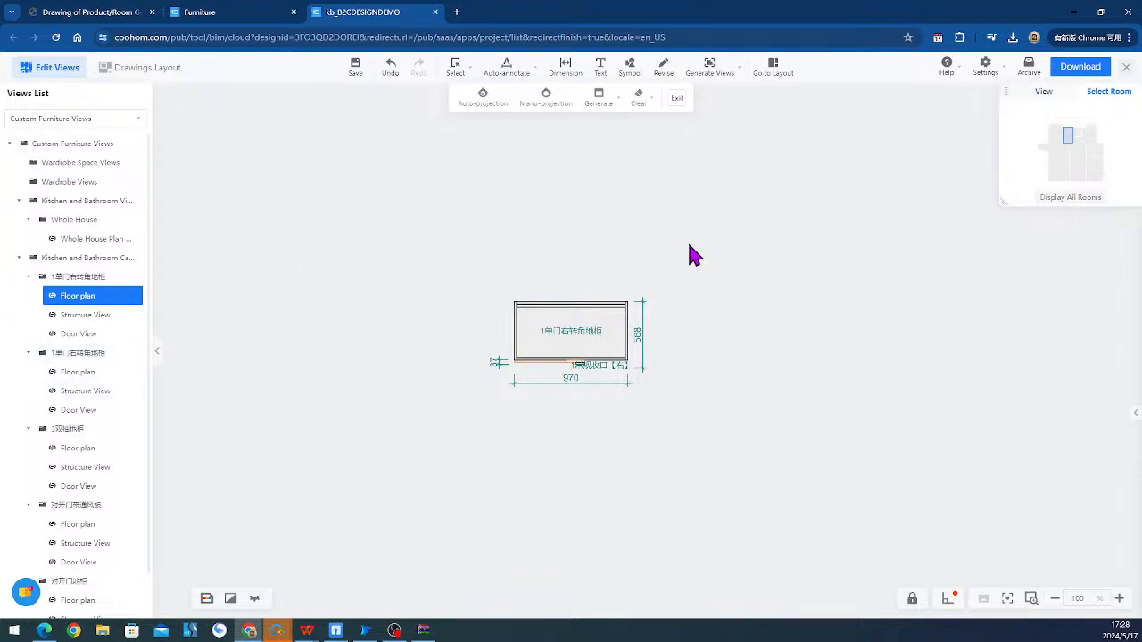
scroll(694, 256, "down", 3)
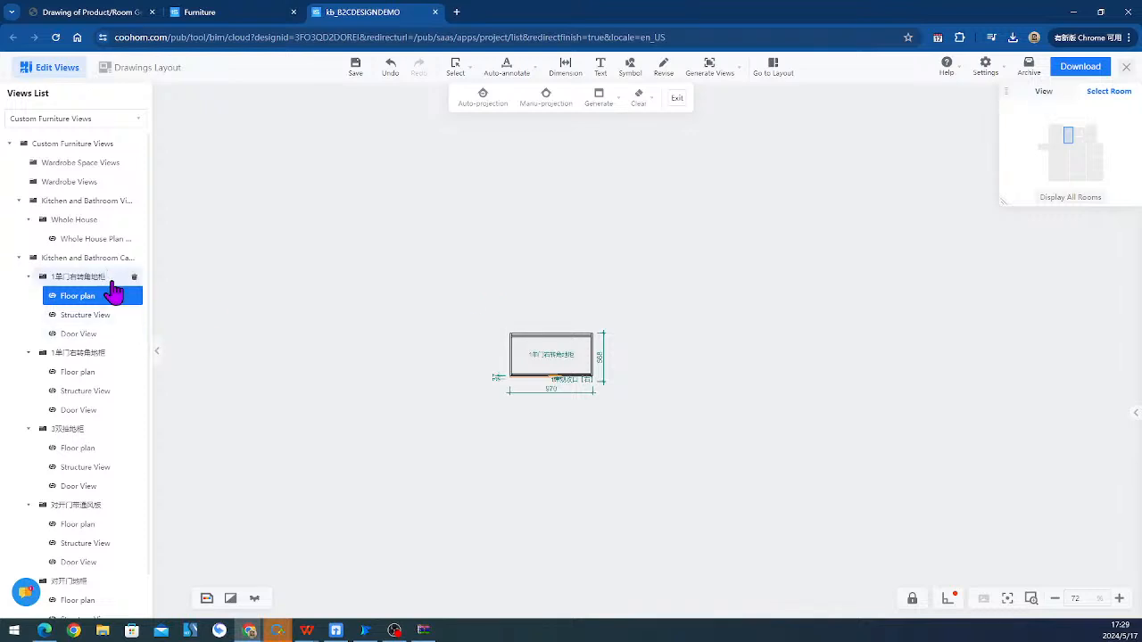
scroll(96, 413, "down", 1)
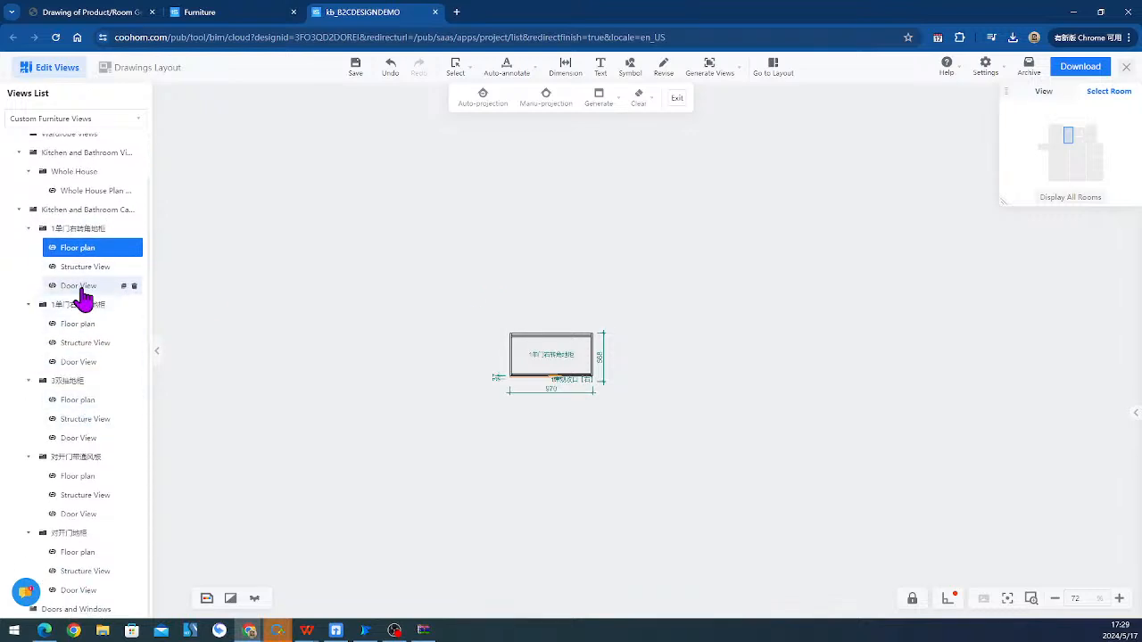
- View the first corner cabinet's Structure View and Door View, plus the second corner cabinet's Floor plan and Door View
left_click(82, 272)
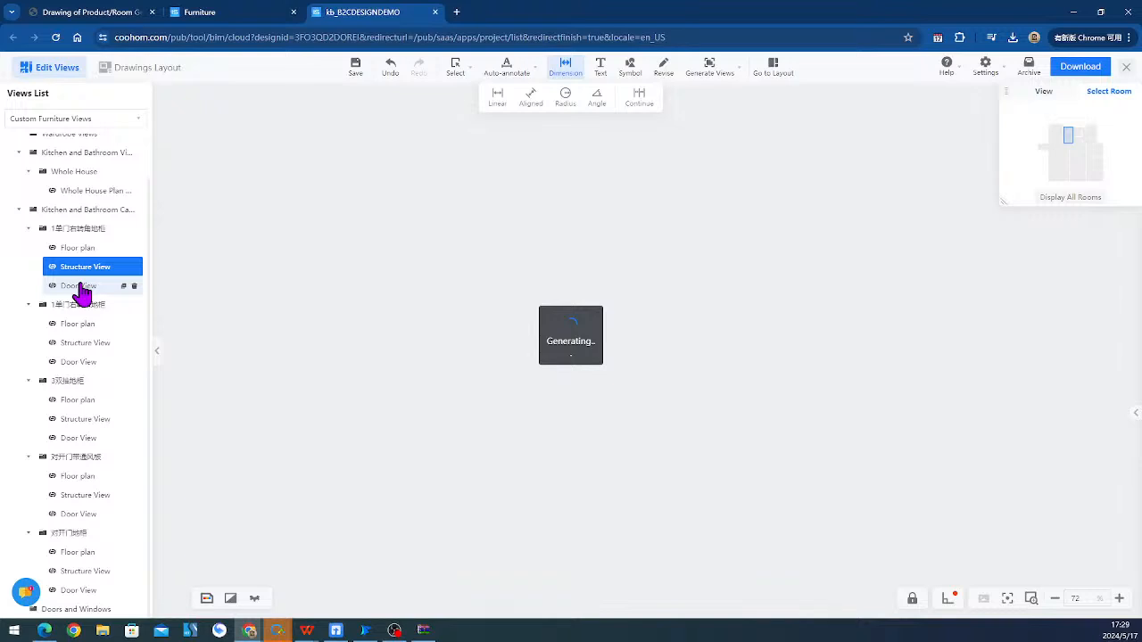
left_click(80, 287)
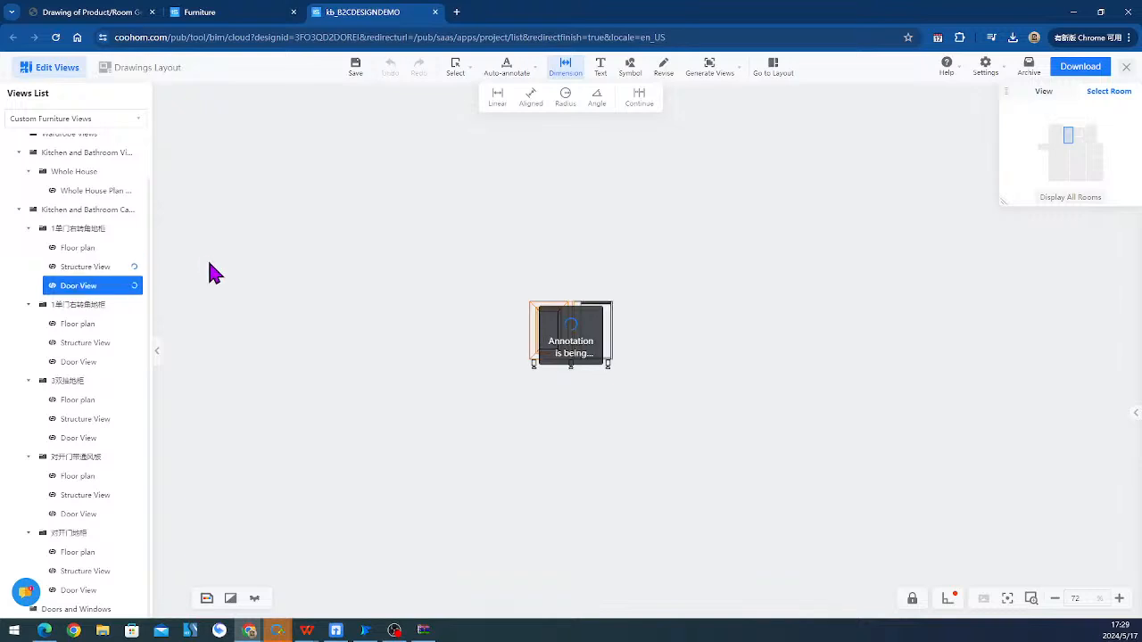
left_click(87, 267)
left_click(85, 285)
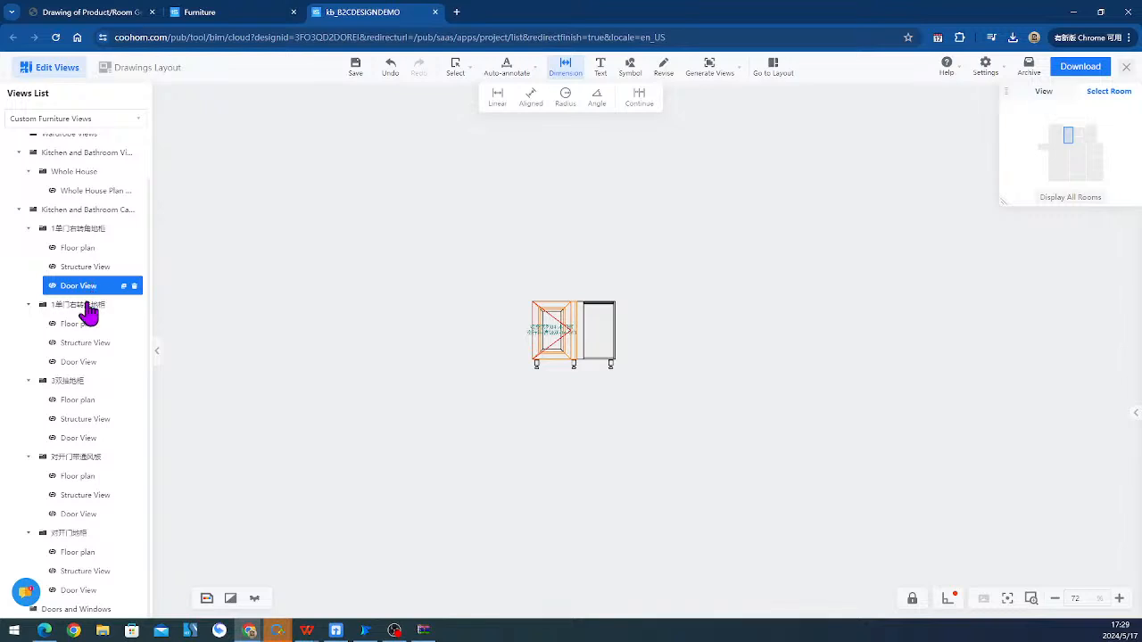
left_click(81, 326)
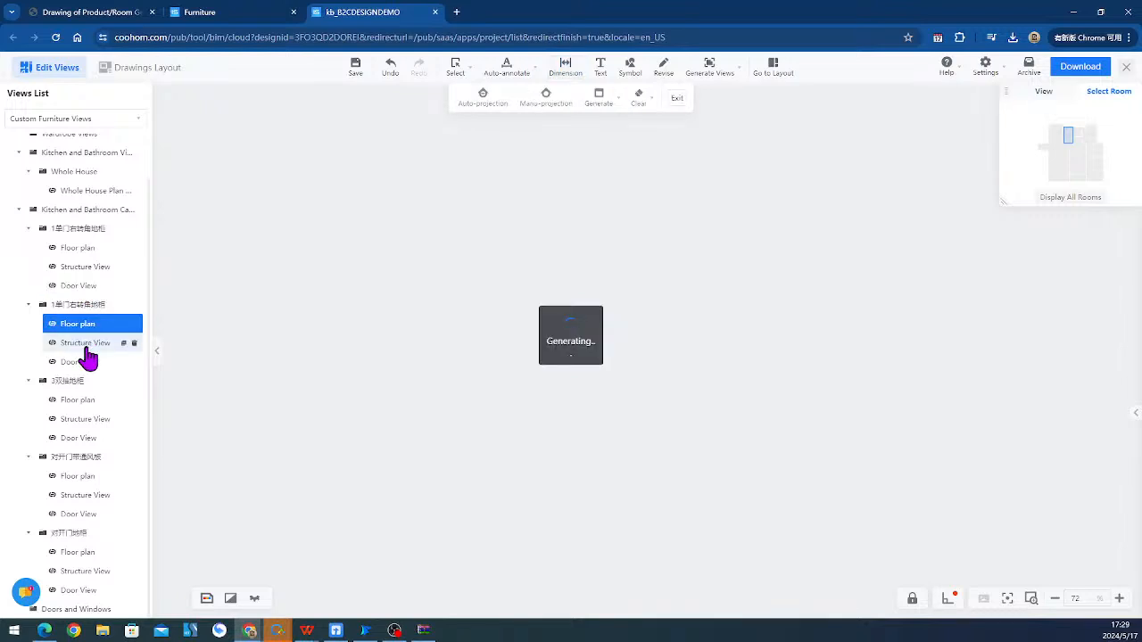
left_click(87, 360)
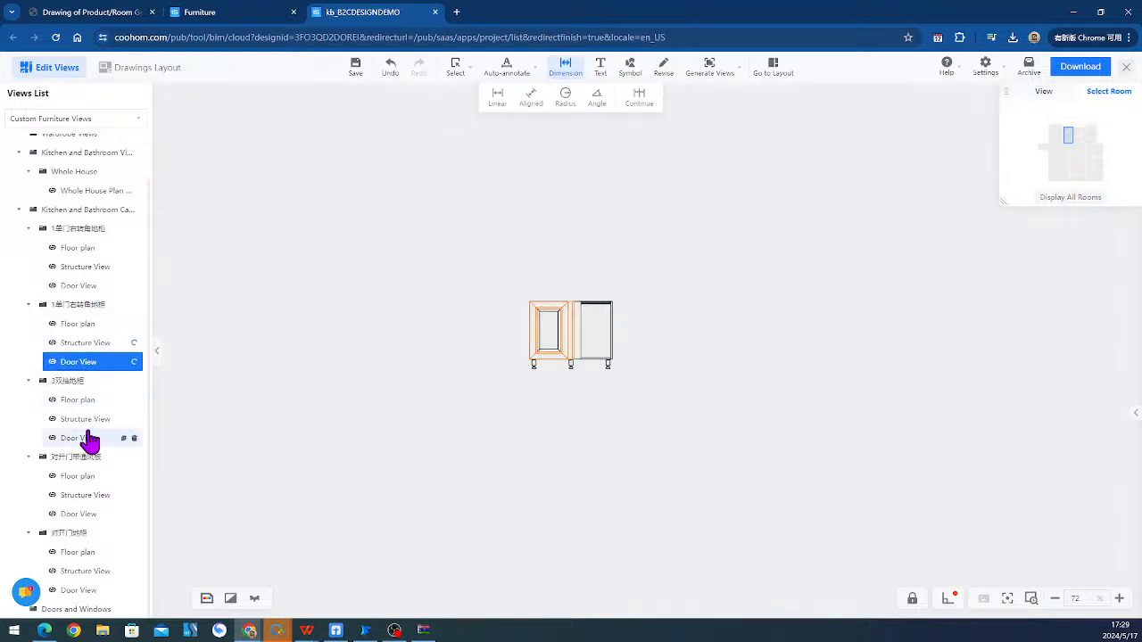
- Look over the double-drawer base cabinet's Floor plan, Structure View and Door View, examining the drawer fronts up close
left_click(80, 401)
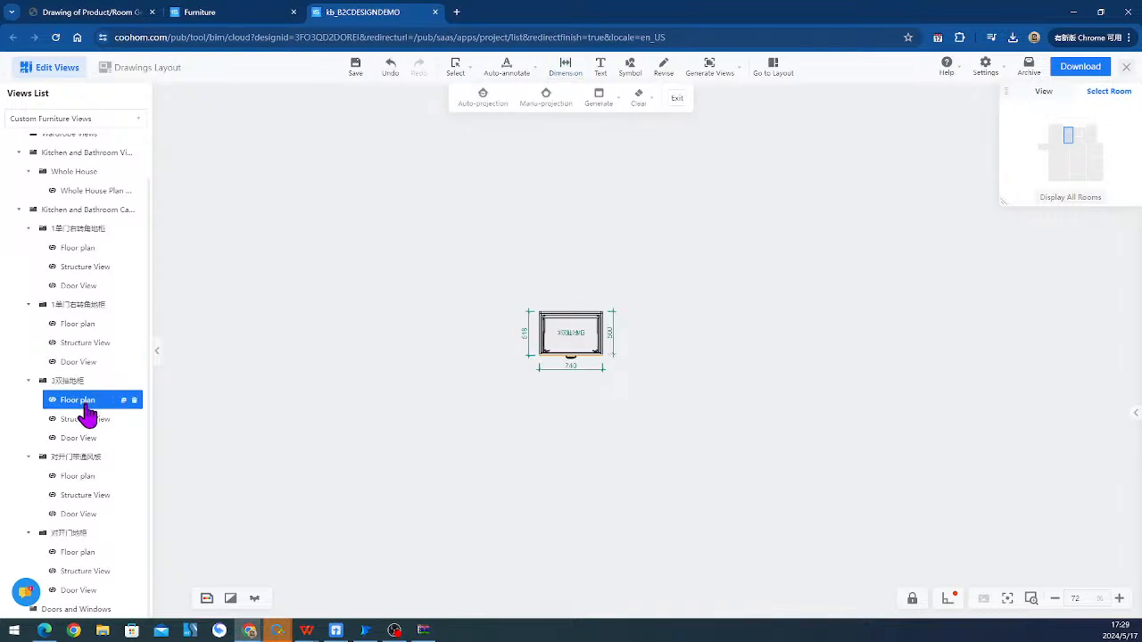
left_click(84, 425)
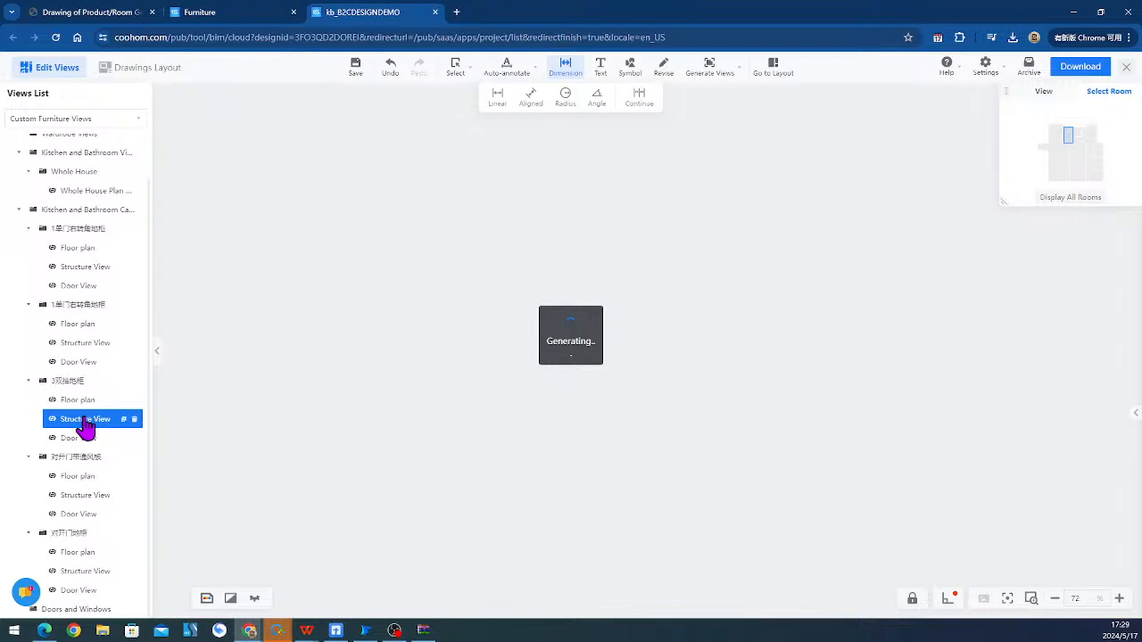
left_click(86, 437)
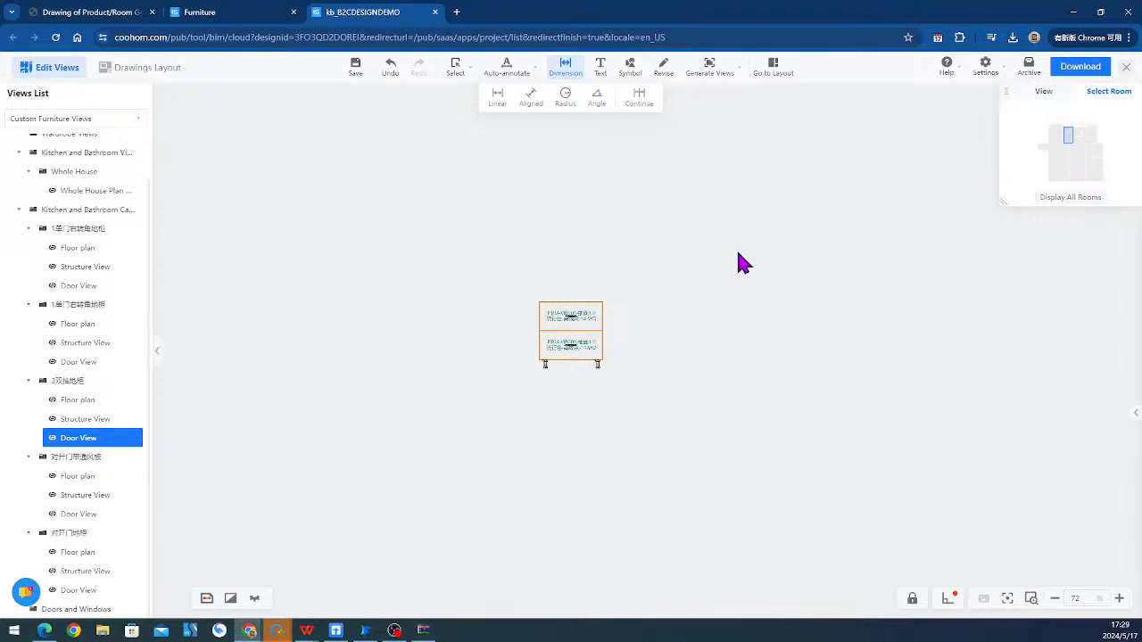
scroll(595, 344, "up", 5)
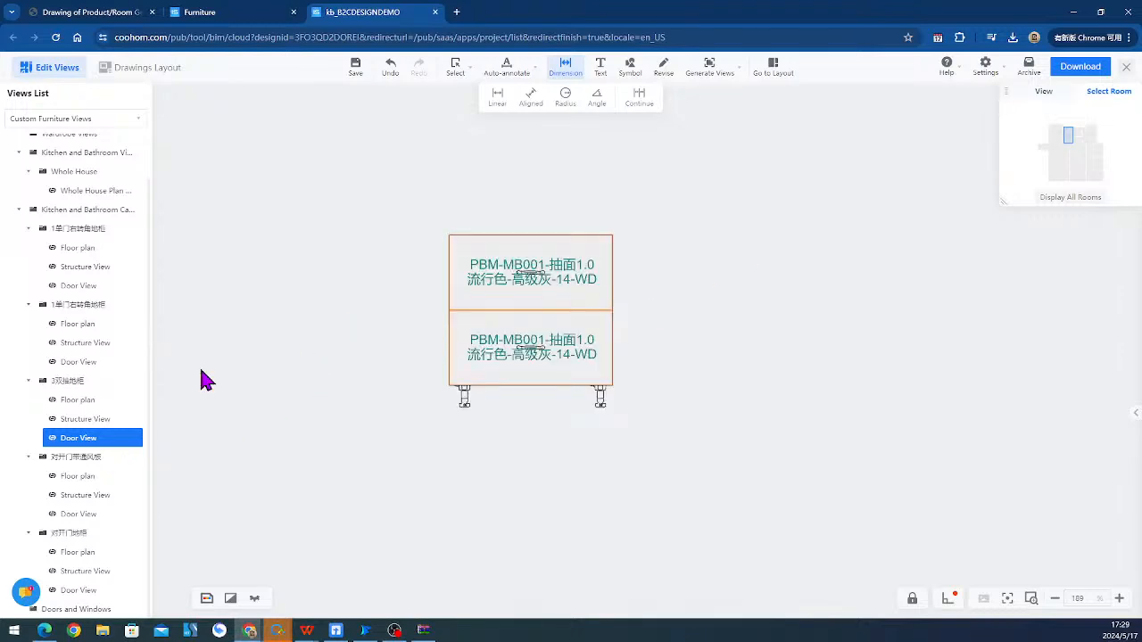
- Revisit the double-drawer cabinet's Floor plan and the second corner cabinet's Structure View and Floor plan to check their dimensions
left_click(82, 400)
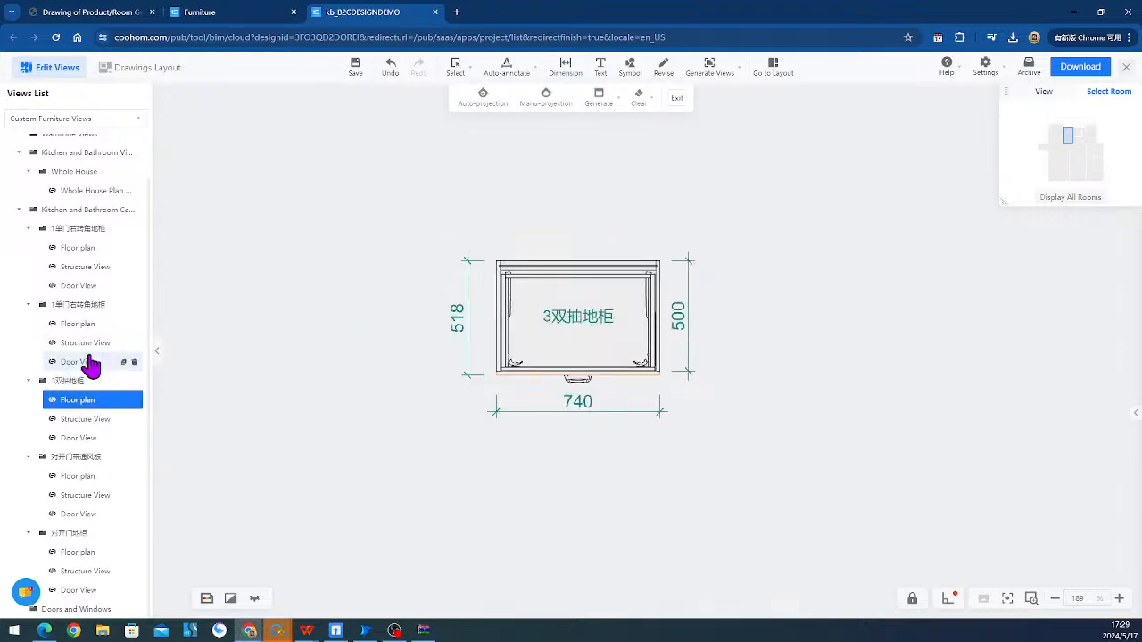
left_click(83, 343)
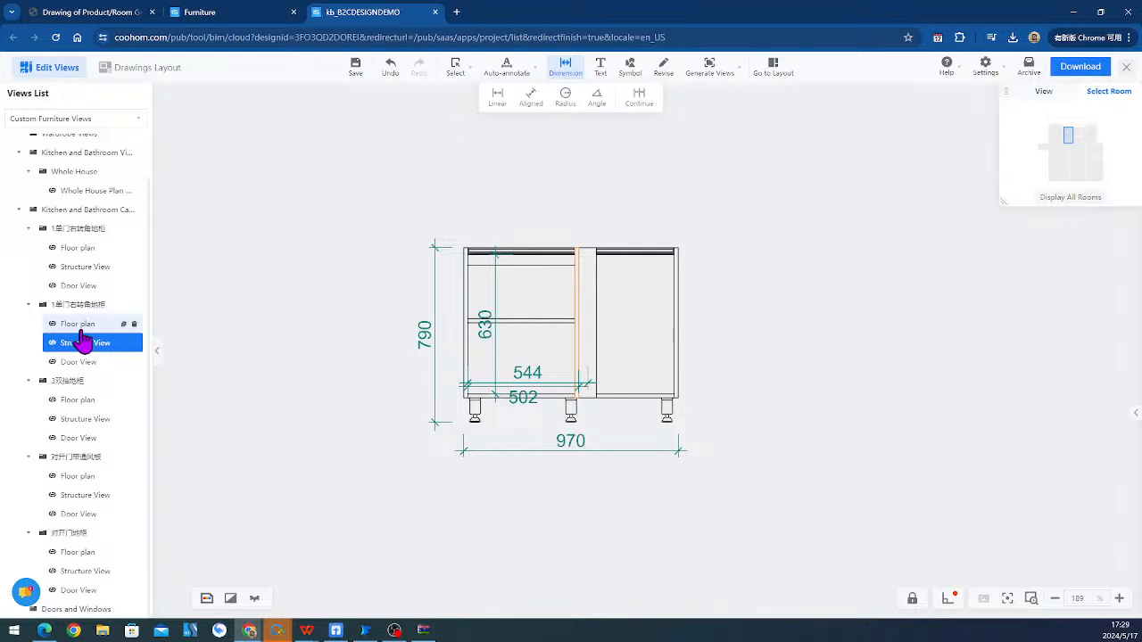
left_click(79, 324)
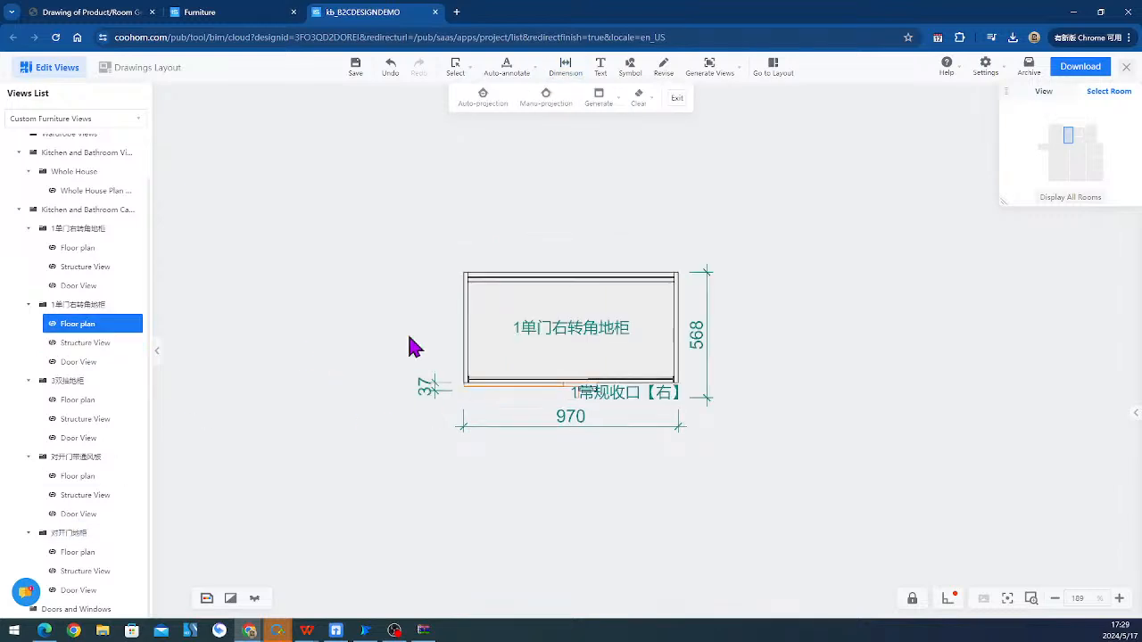
scroll(414, 347, "down", 3)
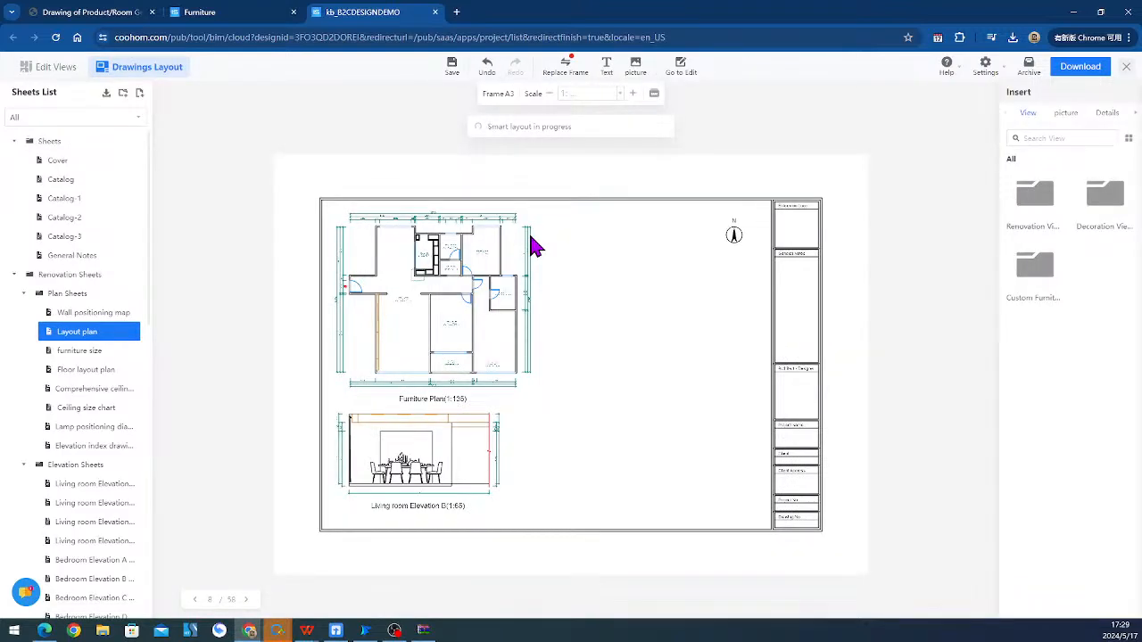
- Review the layout sheets of both corner cabinets, the double-drawer cabinet and the stove cabinet under the custom furniture sheets
scroll(116, 393, "down", 10)
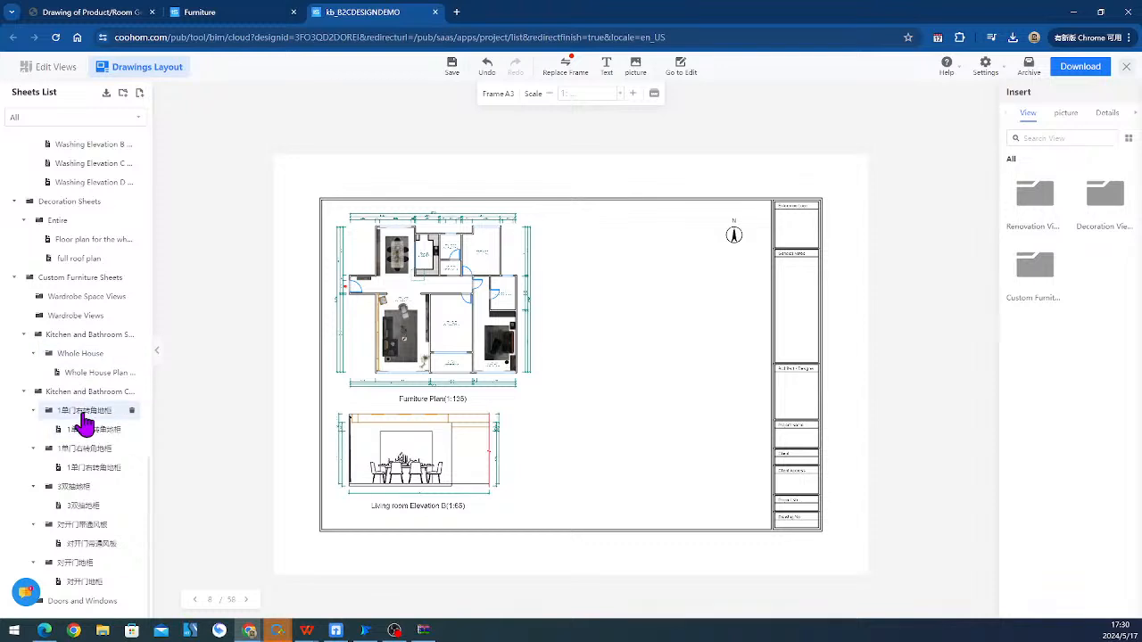
left_click(85, 427)
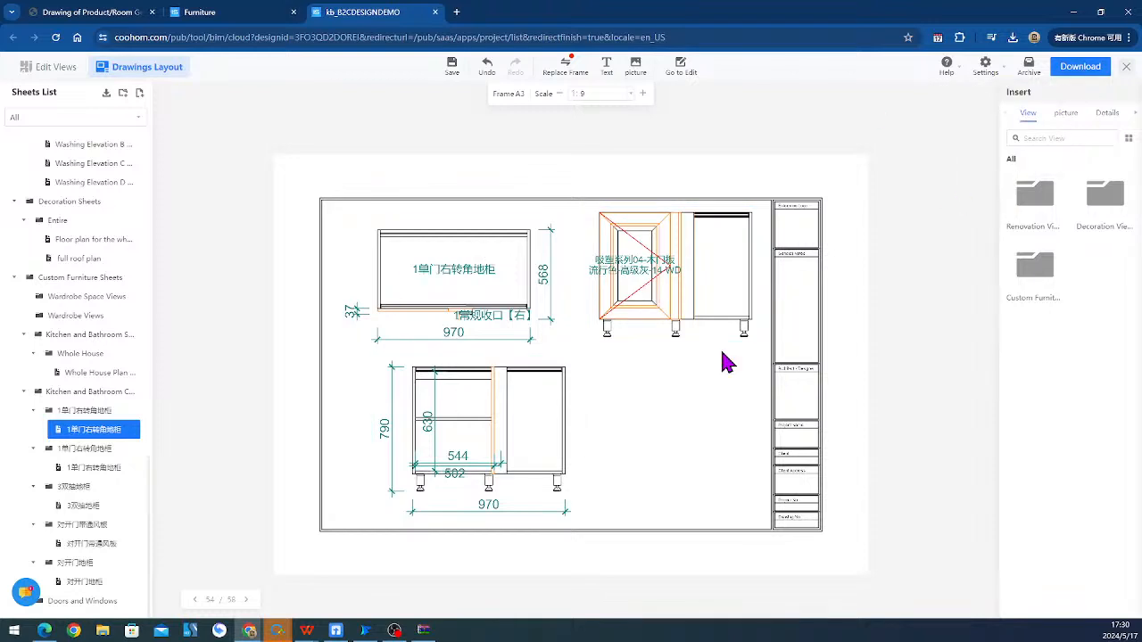
left_click(85, 469)
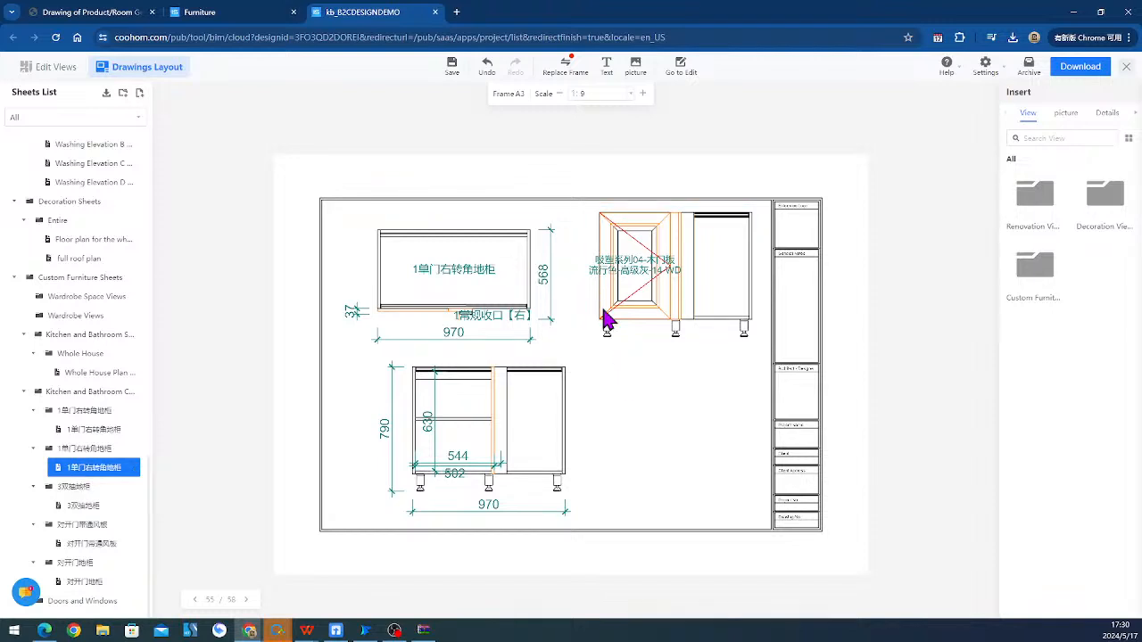
scroll(607, 321, "up", 2)
scroll(541, 351, "down", 2)
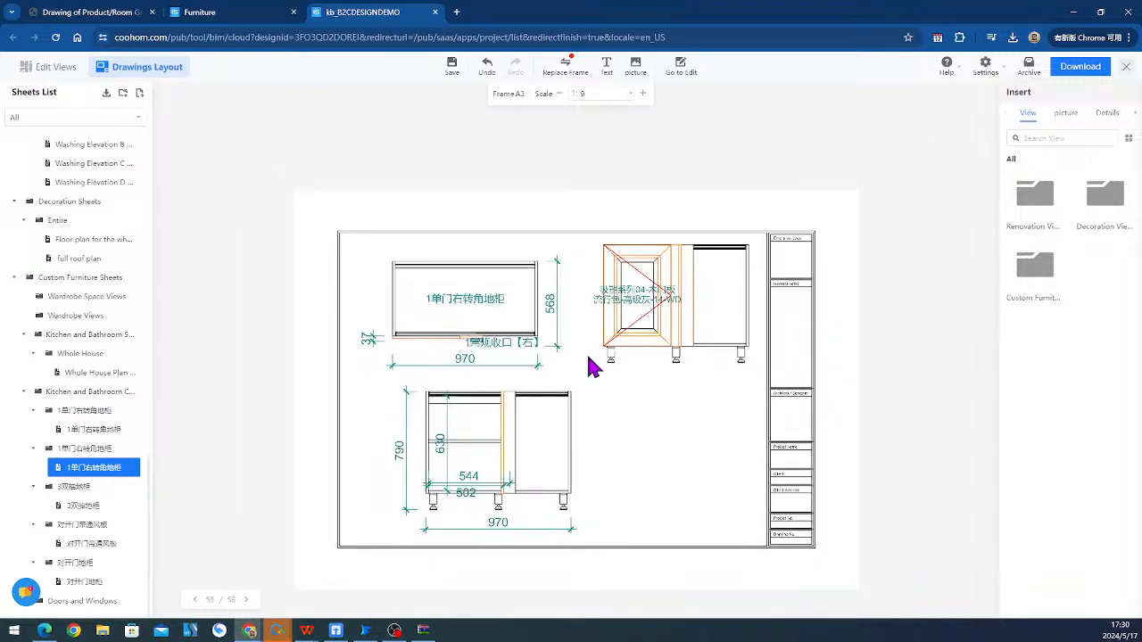
left_click(72, 506)
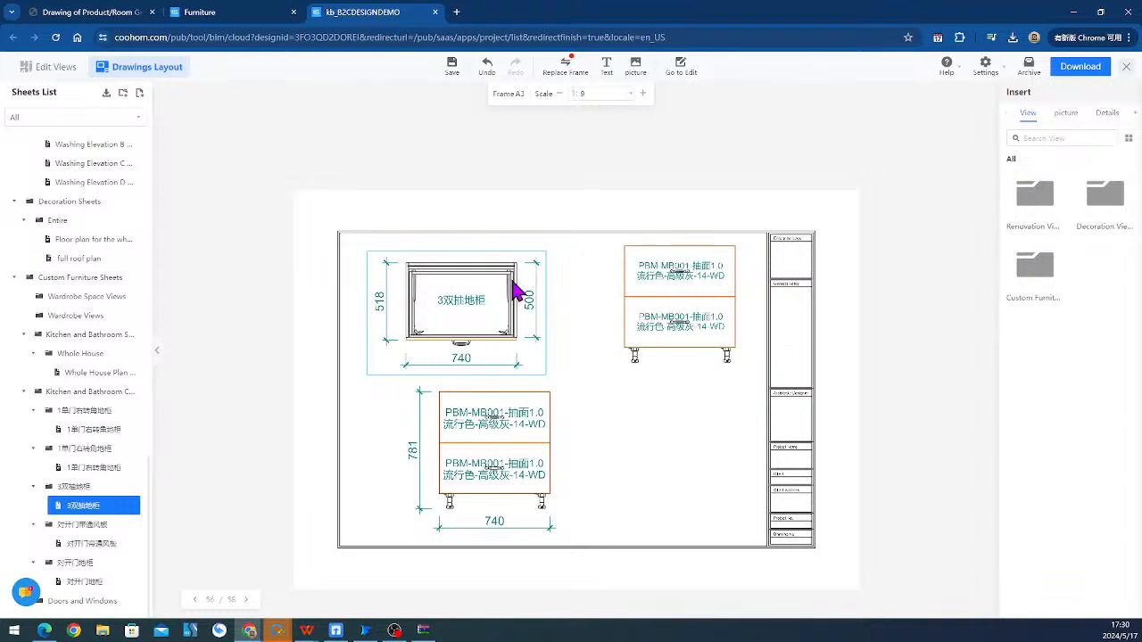
key("Down")
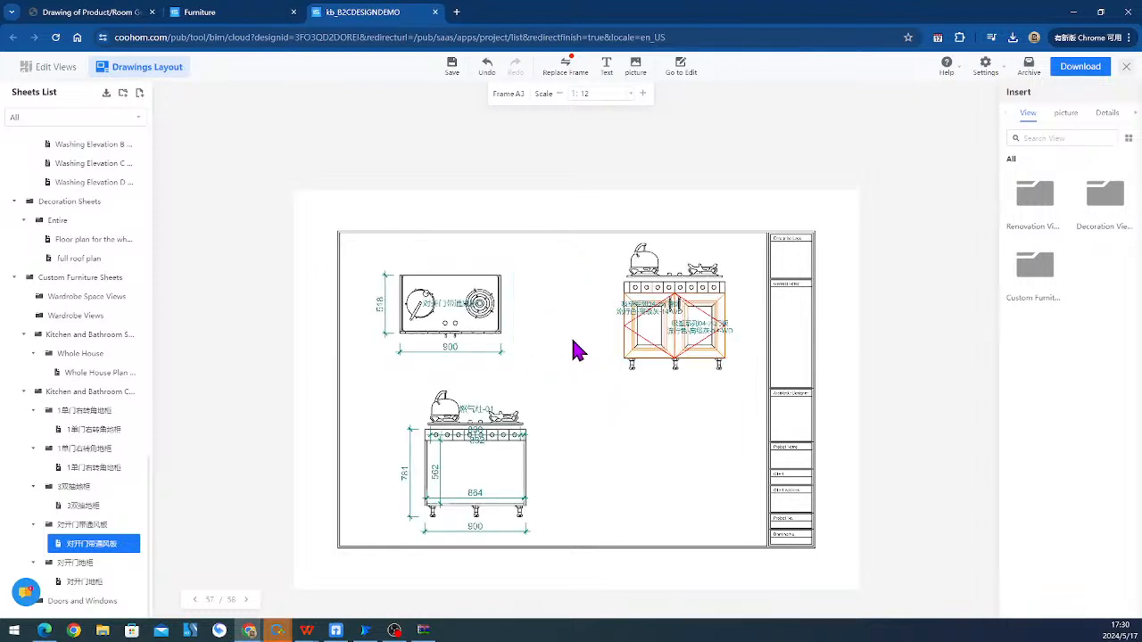
- Place a vertical section line through the door in the second corner cabinet's Door View using Sectional View
left_click(46, 70)
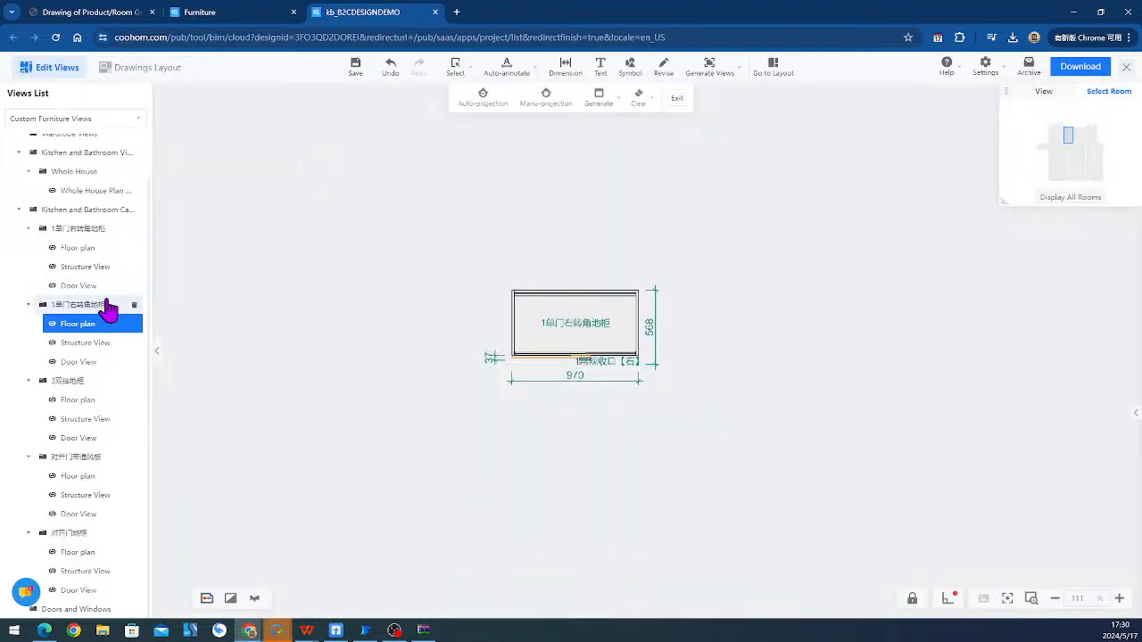
left_click(85, 342)
left_click(79, 362)
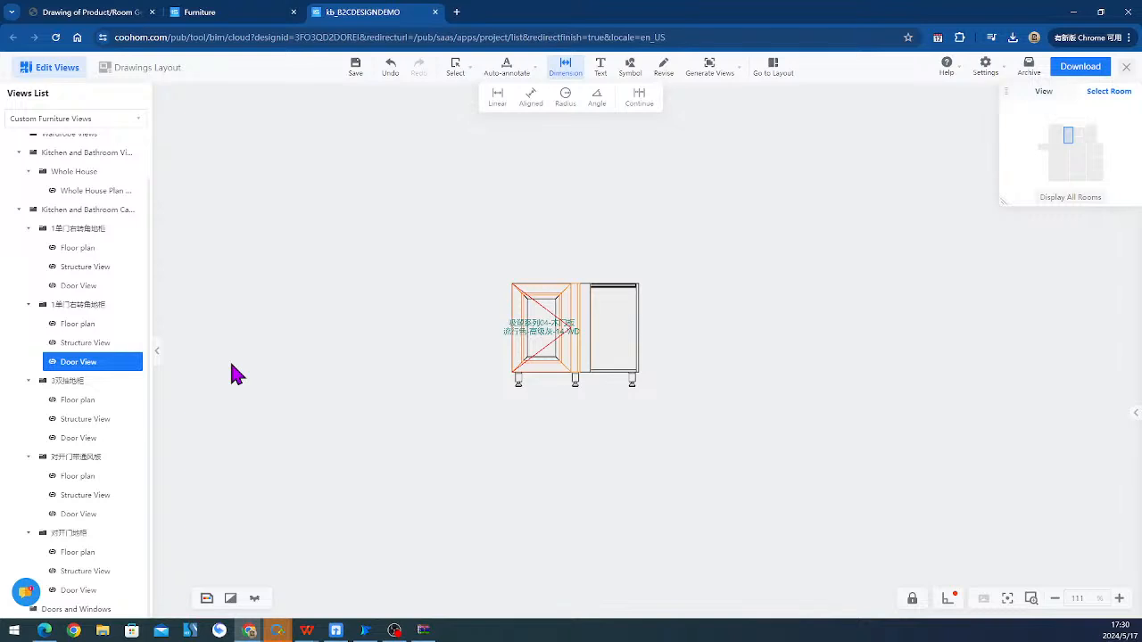
left_click(718, 70)
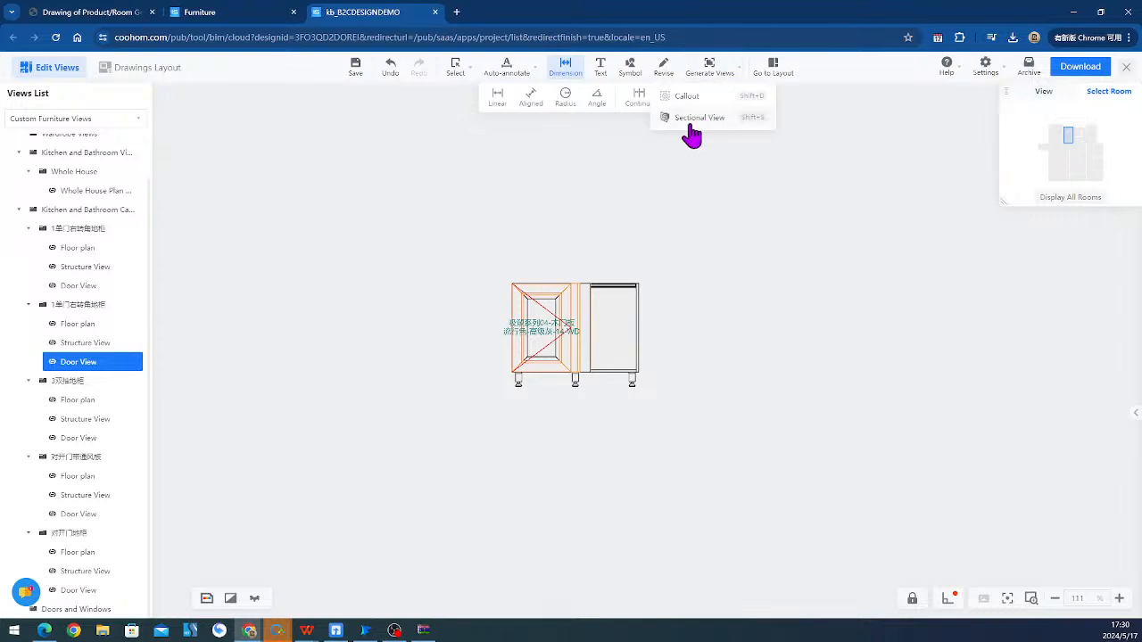
left_click(698, 117)
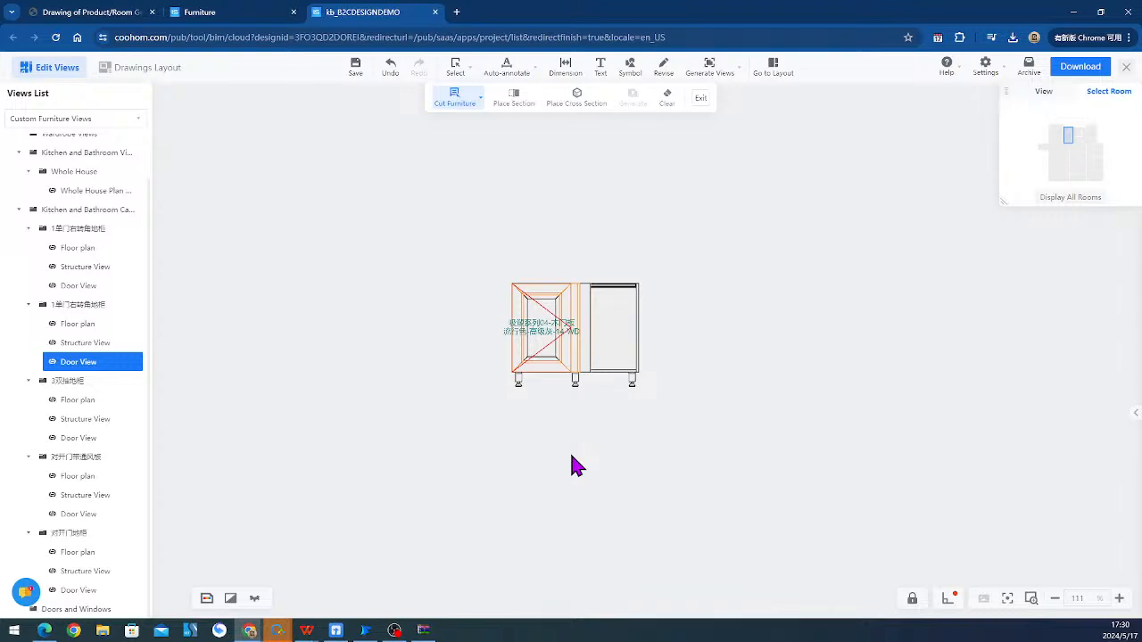
left_click(522, 103)
left_click(553, 267)
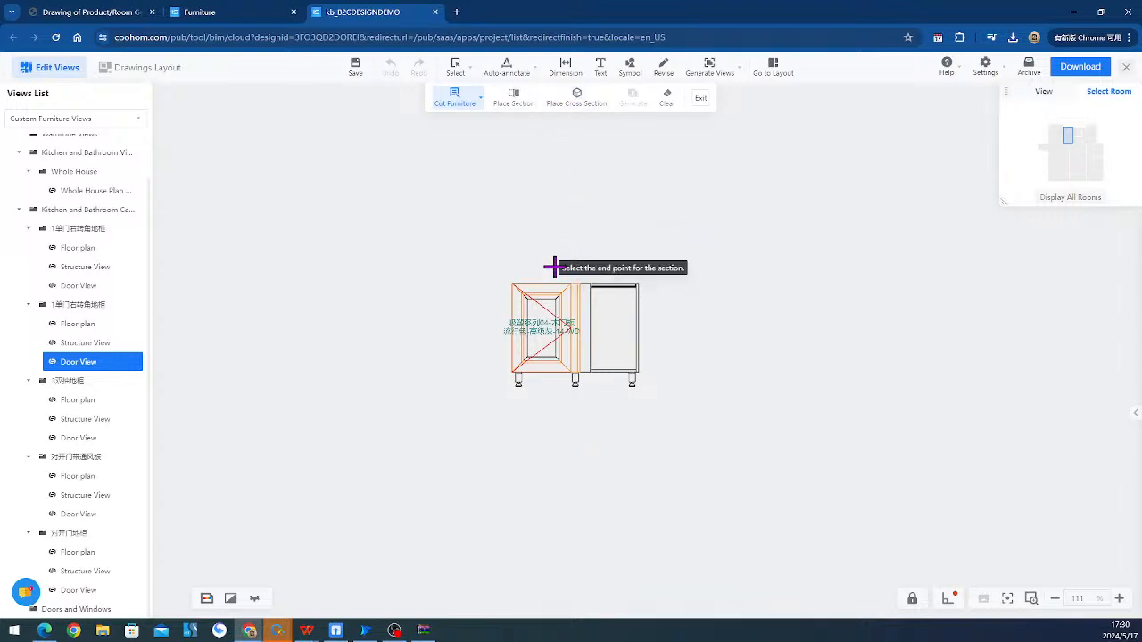
left_click(554, 436)
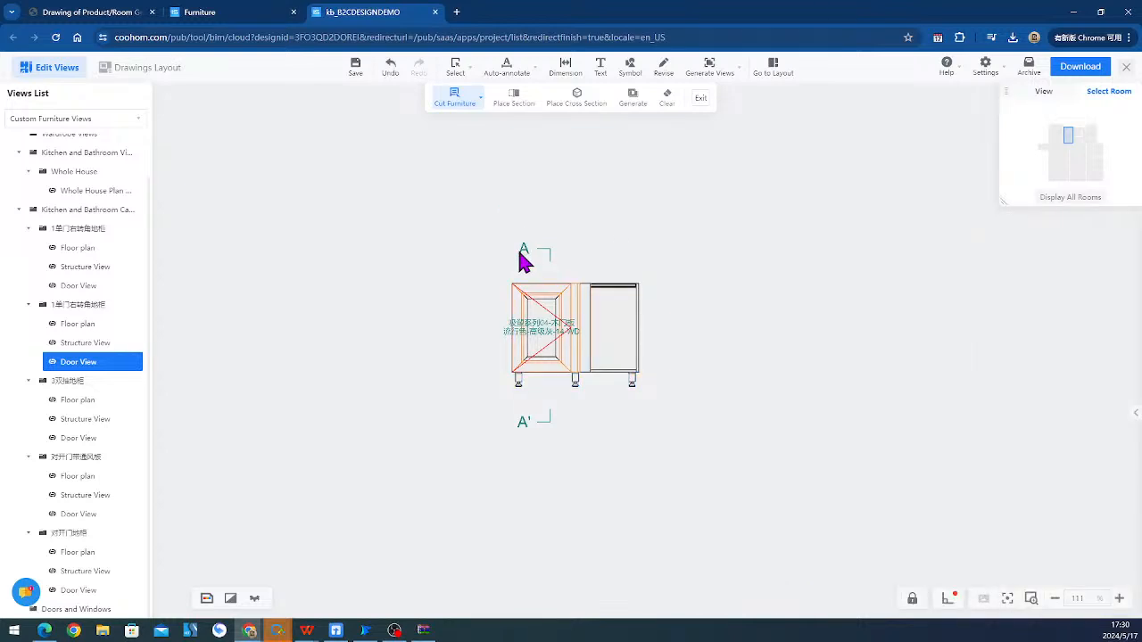
- Generate the cutaway view from the section line, piece it into the sheets, and open it from its marker
scroll(97, 486, "up", 2)
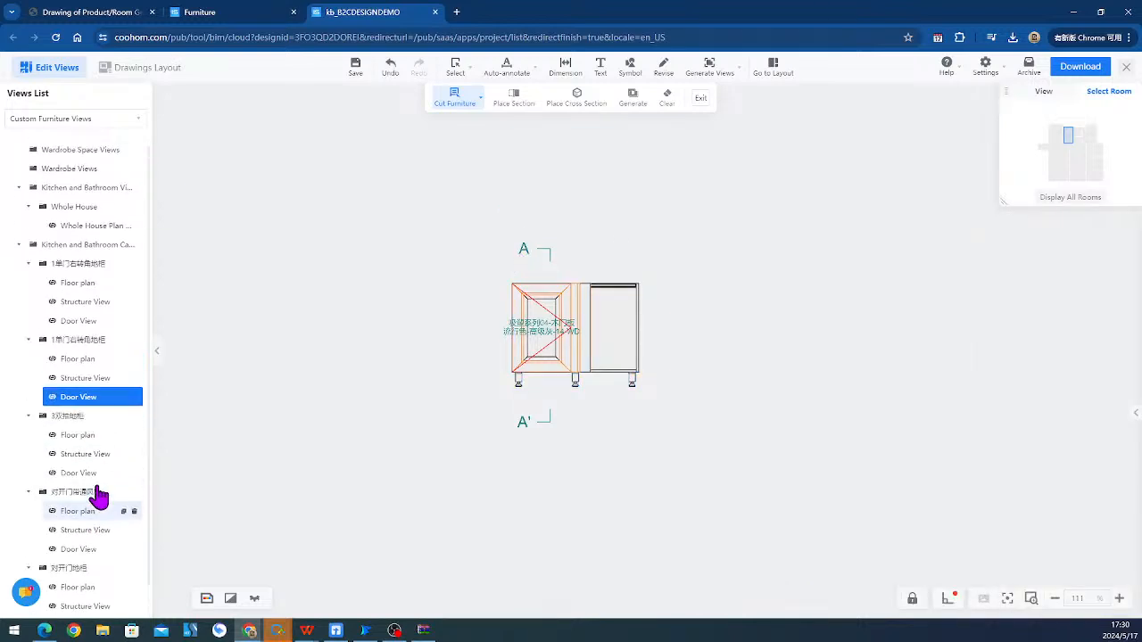
left_click(525, 255)
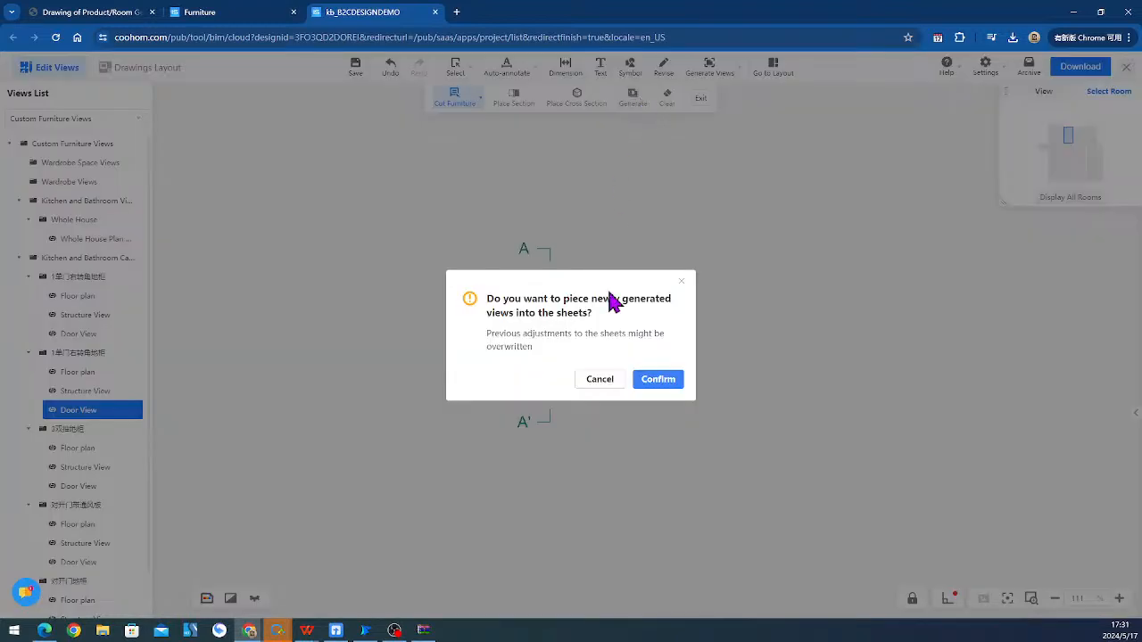
left_click(661, 381)
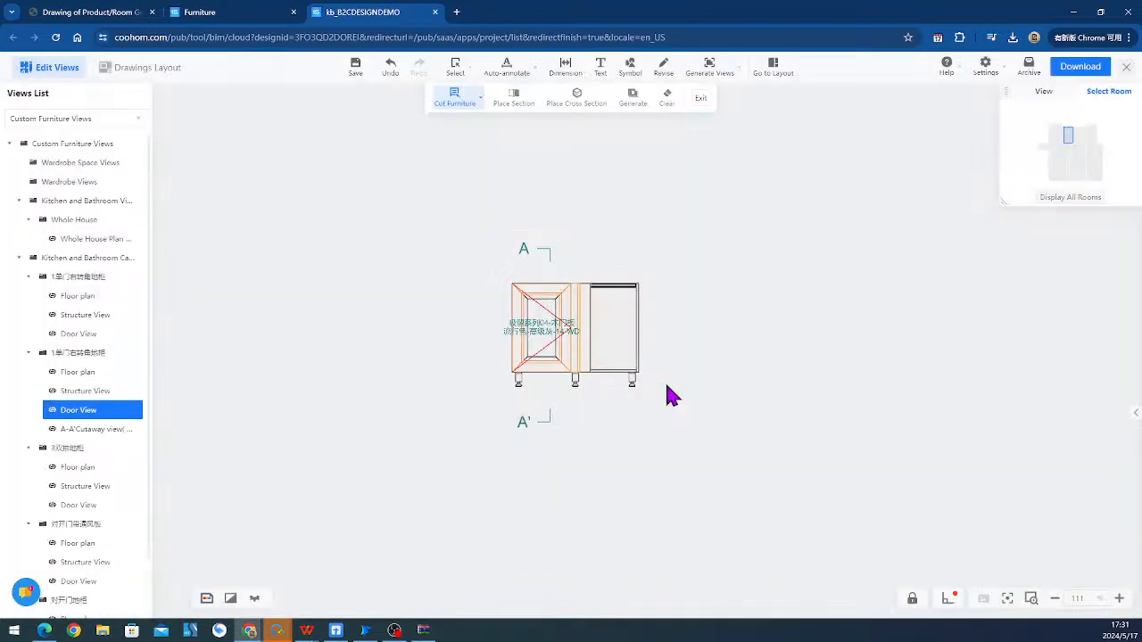
left_click(526, 257)
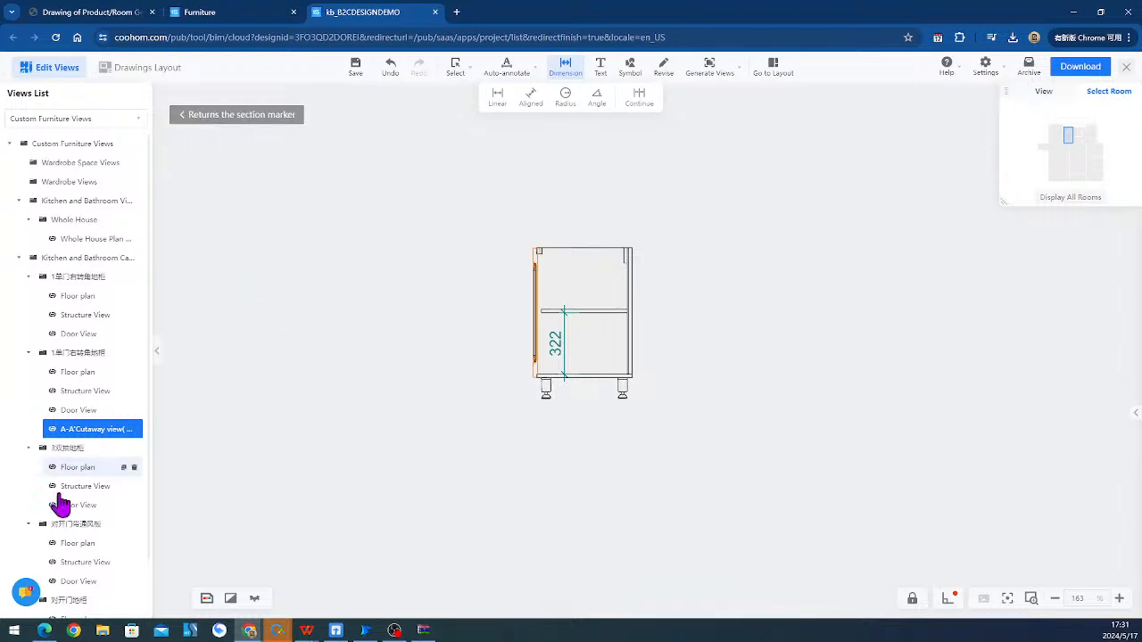
- Return to the kitchen's 3D model and generate the per-room Kitchen & Bath drawings for the kitchen
left_click(1126, 68)
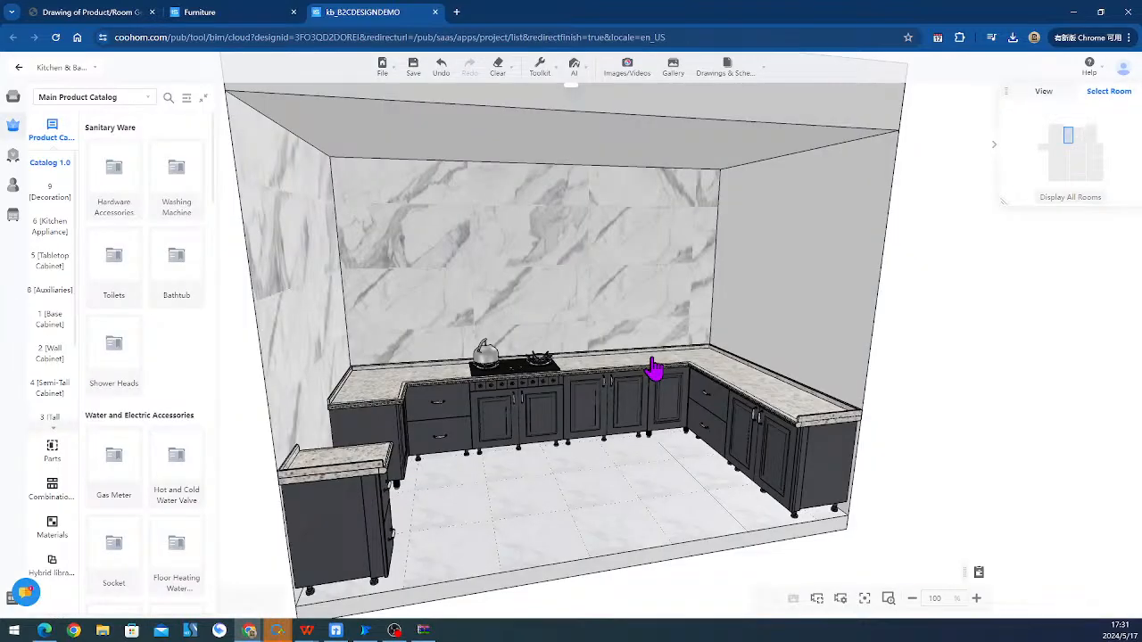
left_click(729, 71)
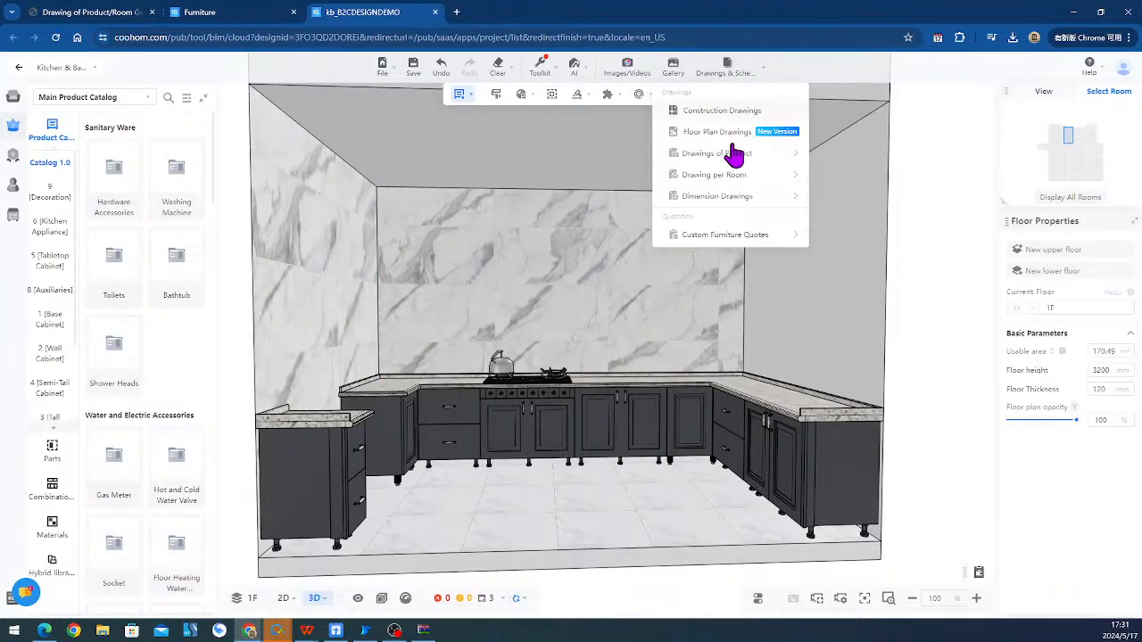
mouse_move(729, 157)
mouse_move(715, 181)
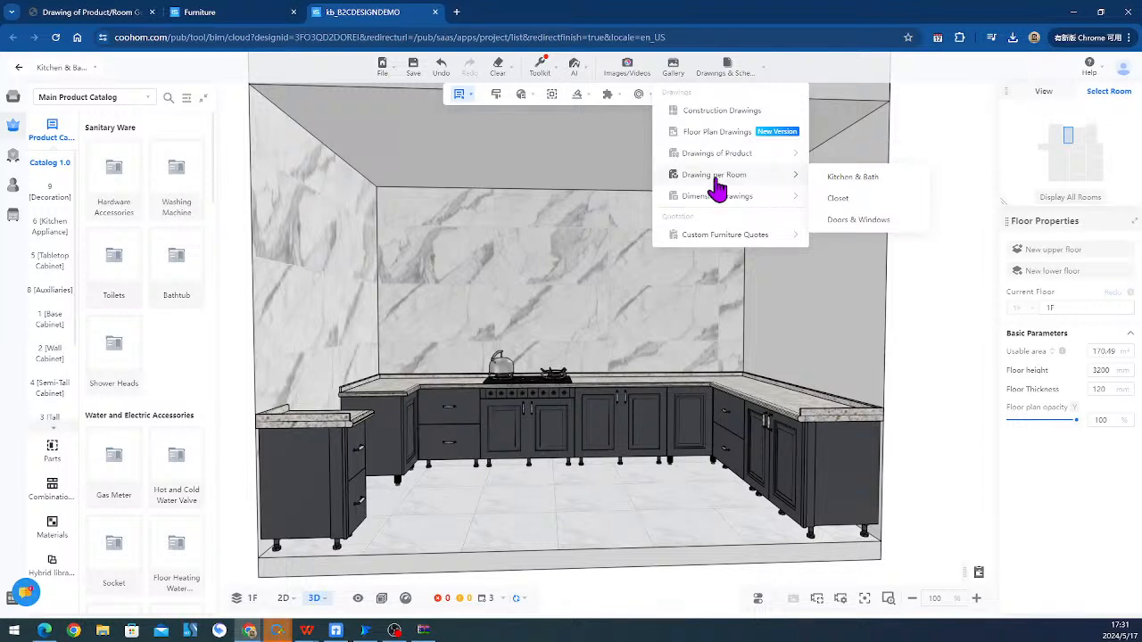
left_click(870, 176)
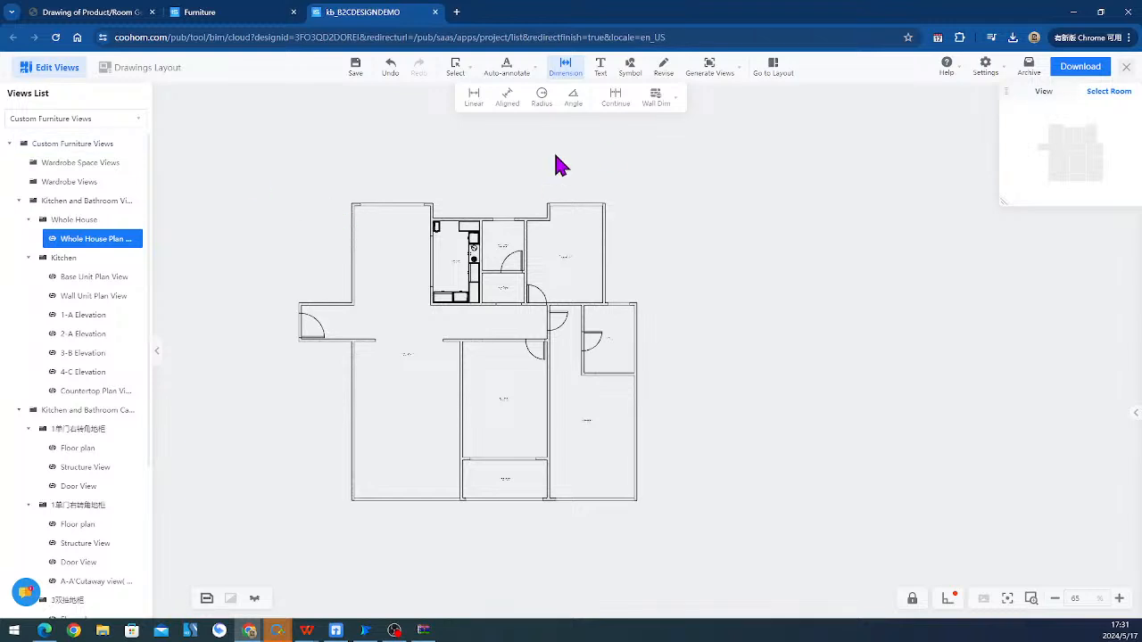
- Examine the kitchen's Base Unit Plan View and open the elevation of index marker 3-B
scroll(449, 223, "up", 2)
scroll(448, 234, "up", 5)
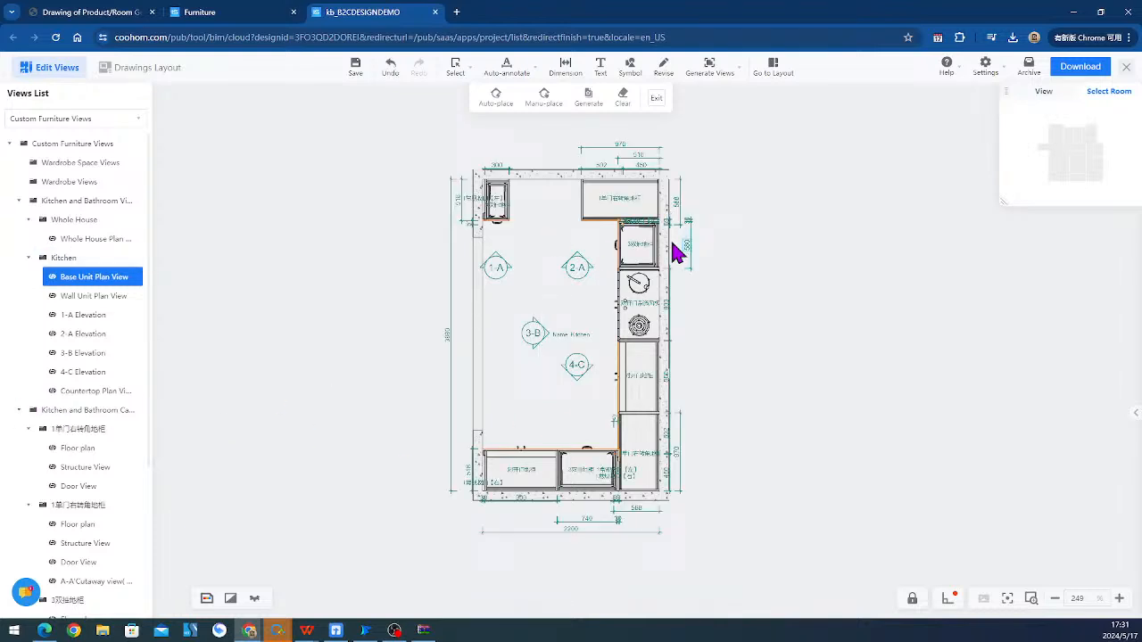
scroll(705, 294, "up", 2)
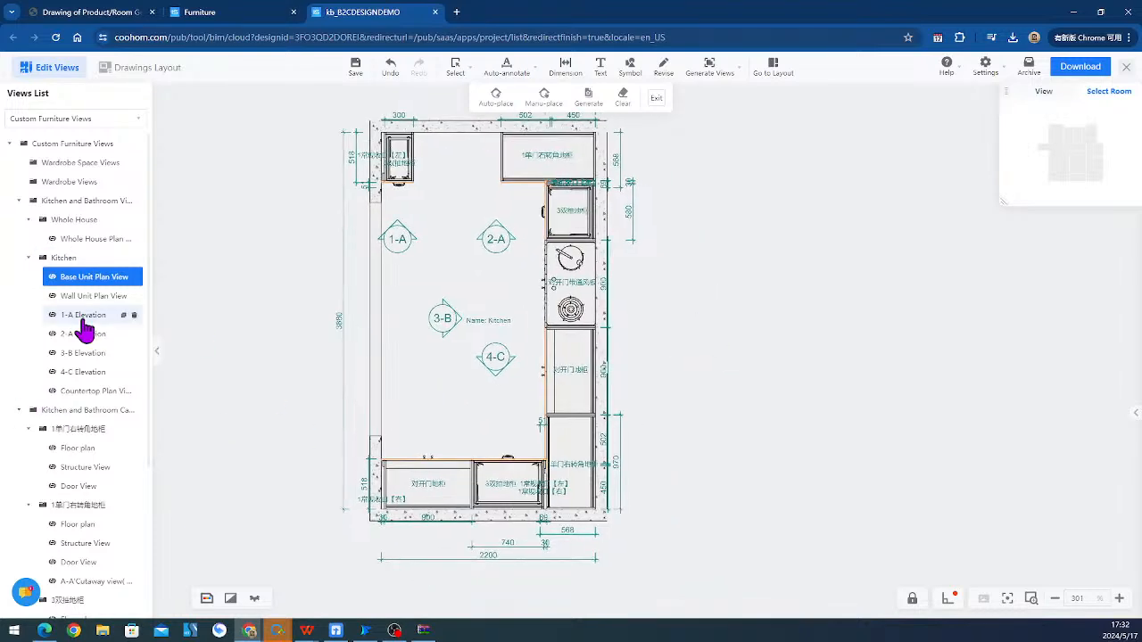
left_click(339, 389)
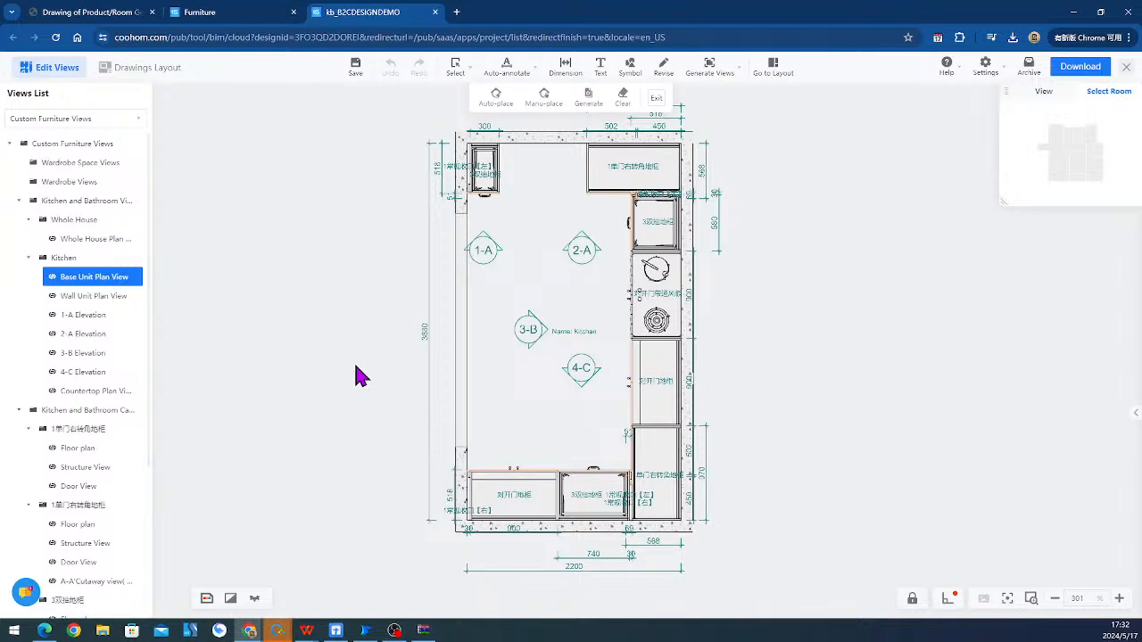
left_click(526, 330)
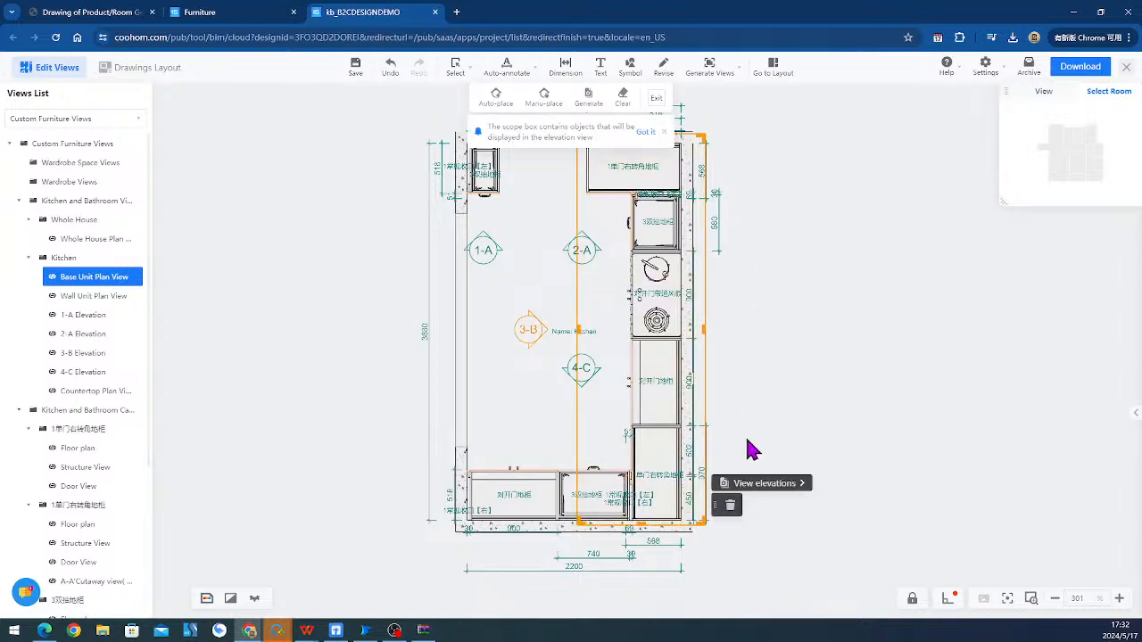
left_click(762, 482)
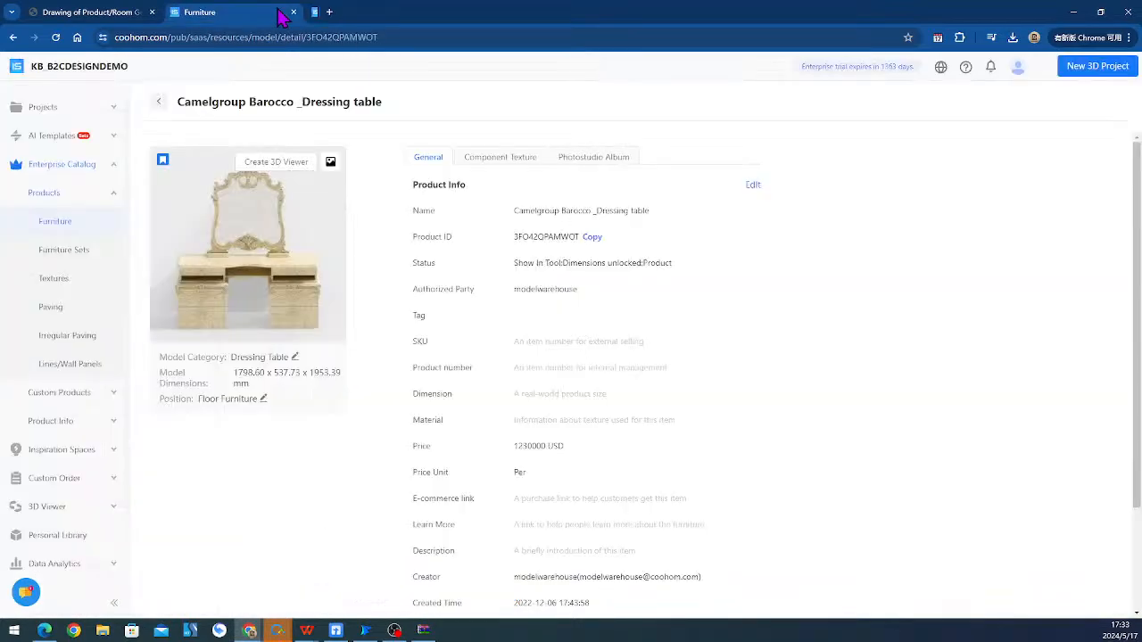
- Leave the dressing table's product page for the Furniture list and log out of the enterprise account
left_click(160, 104)
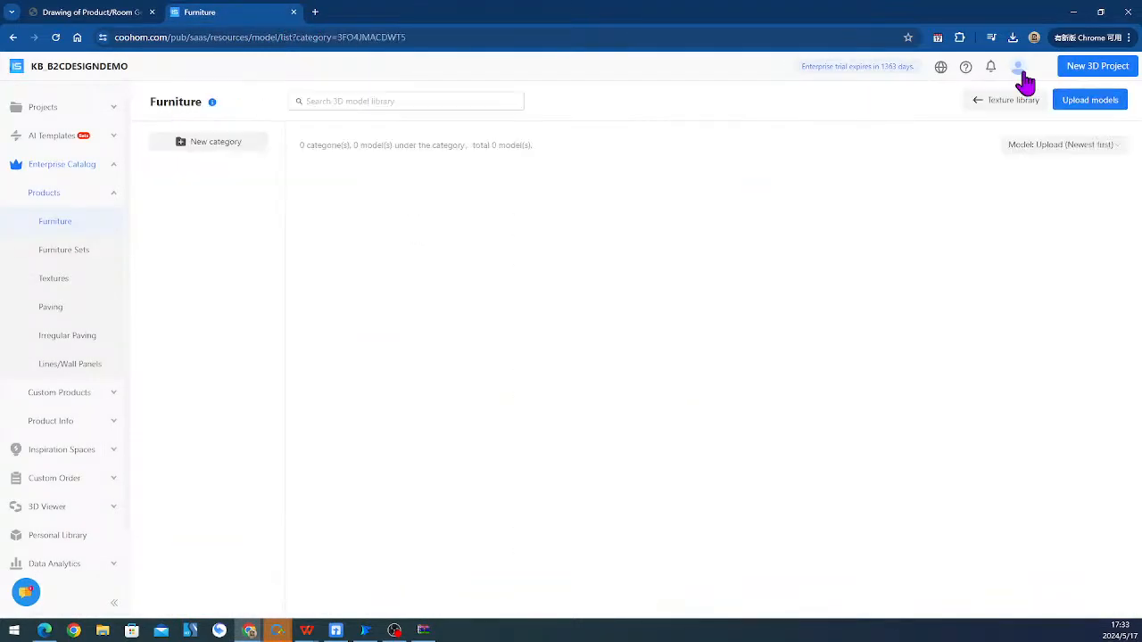
mouse_move(1022, 73)
left_click(912, 173)
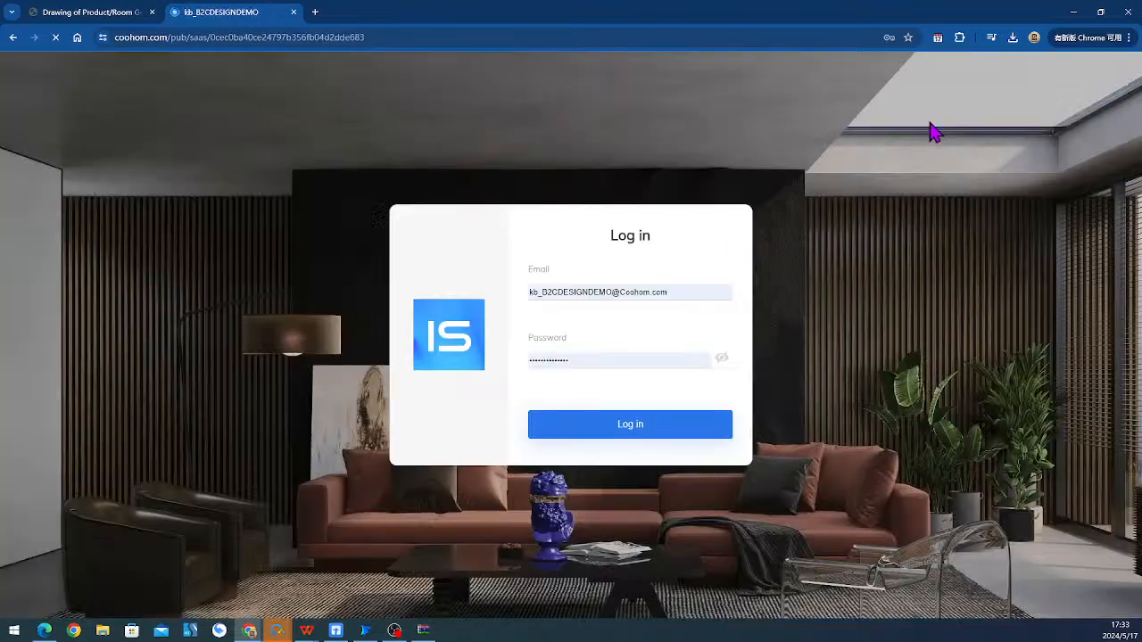
- Log in with a different saved account's email and password, and set the interface language to English
left_click(660, 291)
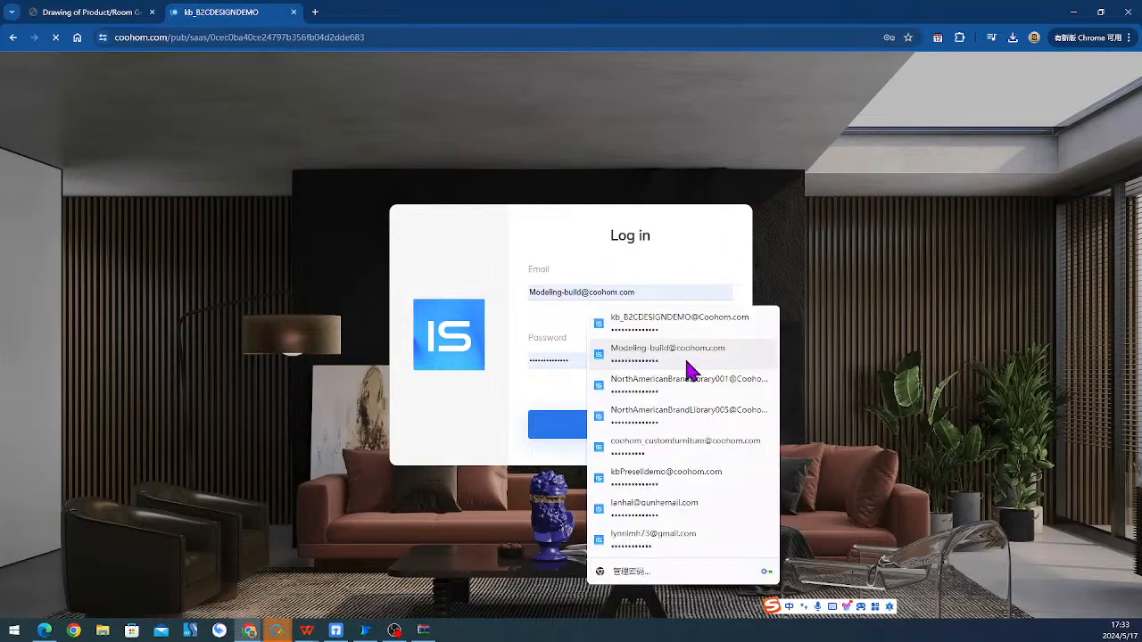
left_click(653, 505)
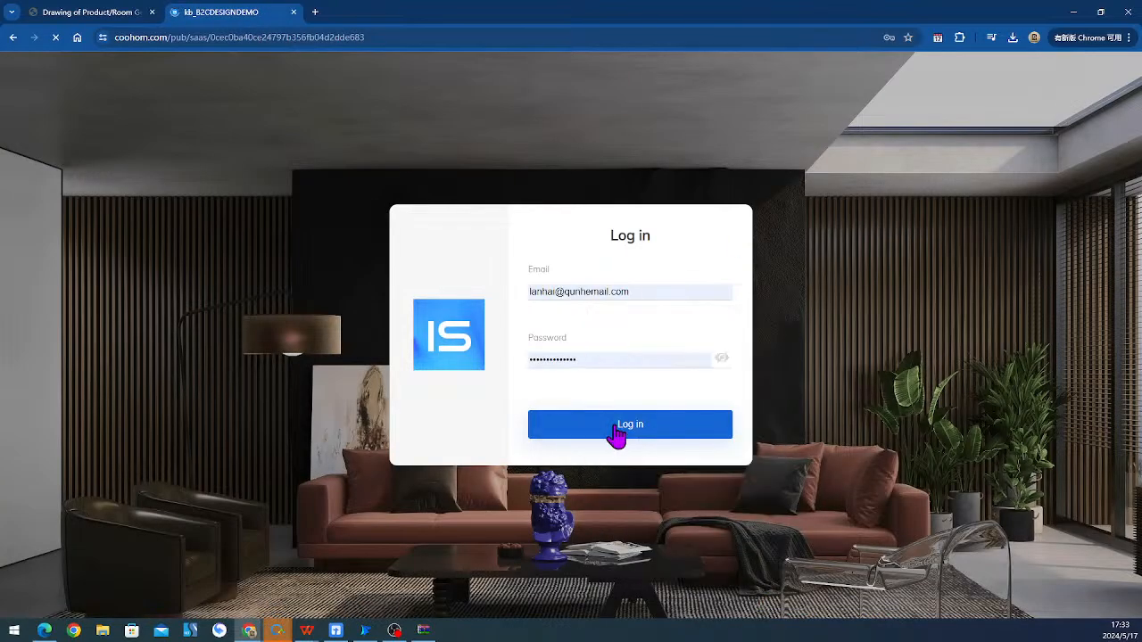
left_click(616, 427)
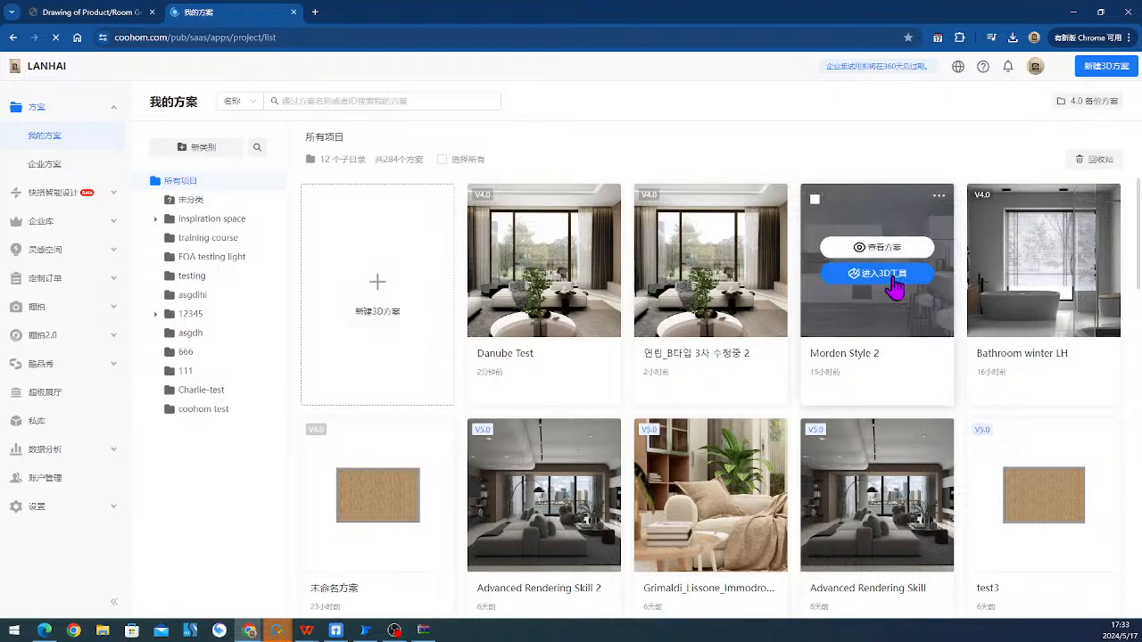
left_click(957, 66)
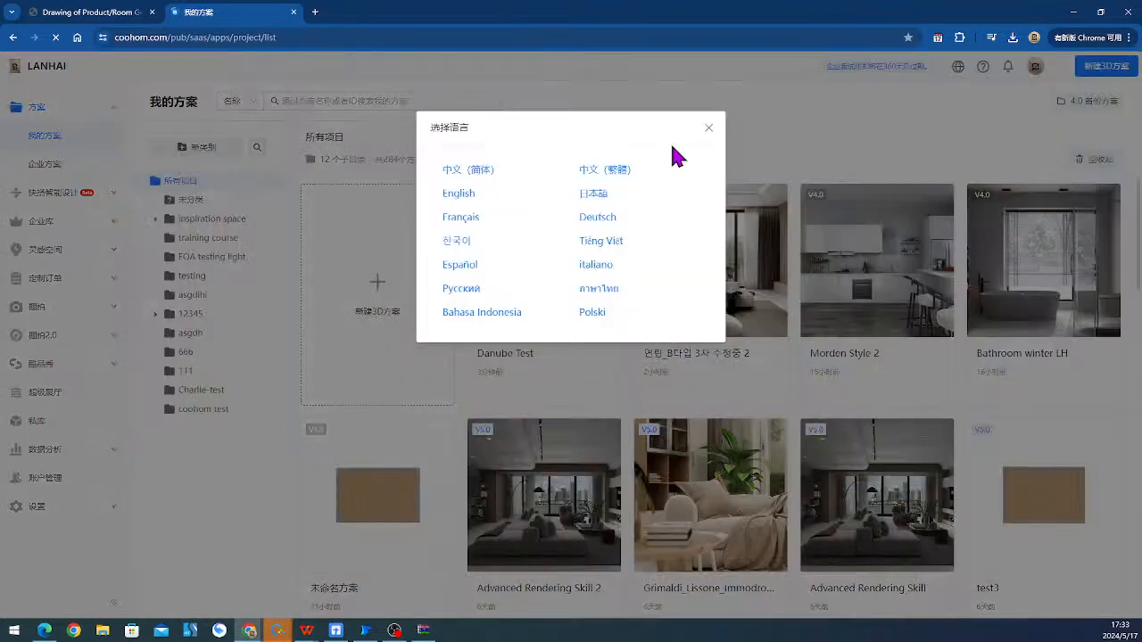
left_click(464, 193)
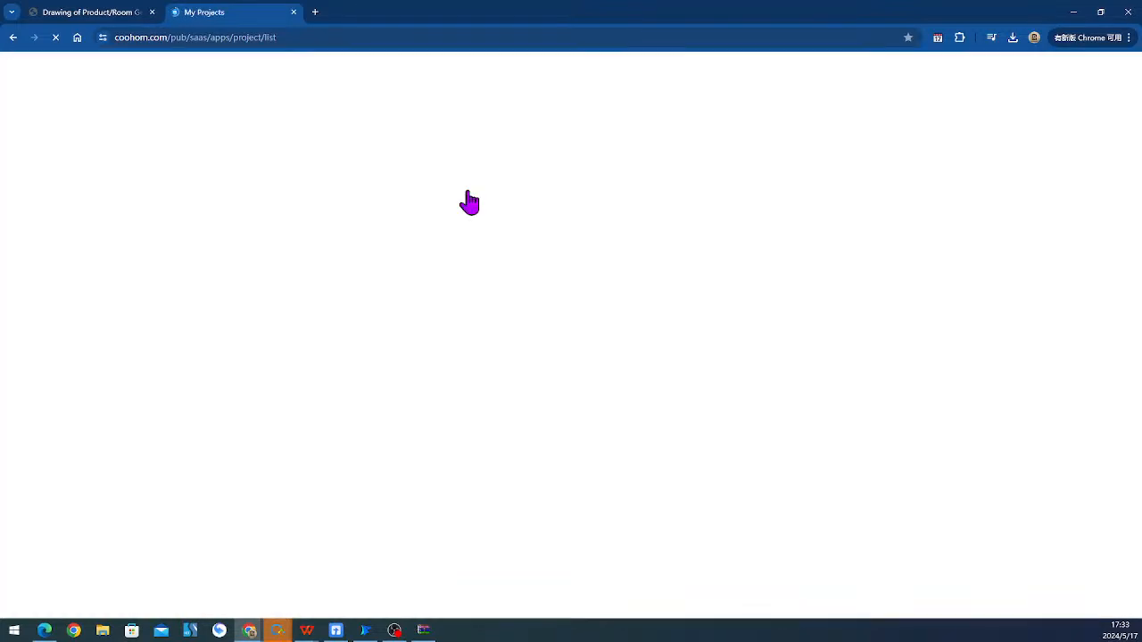
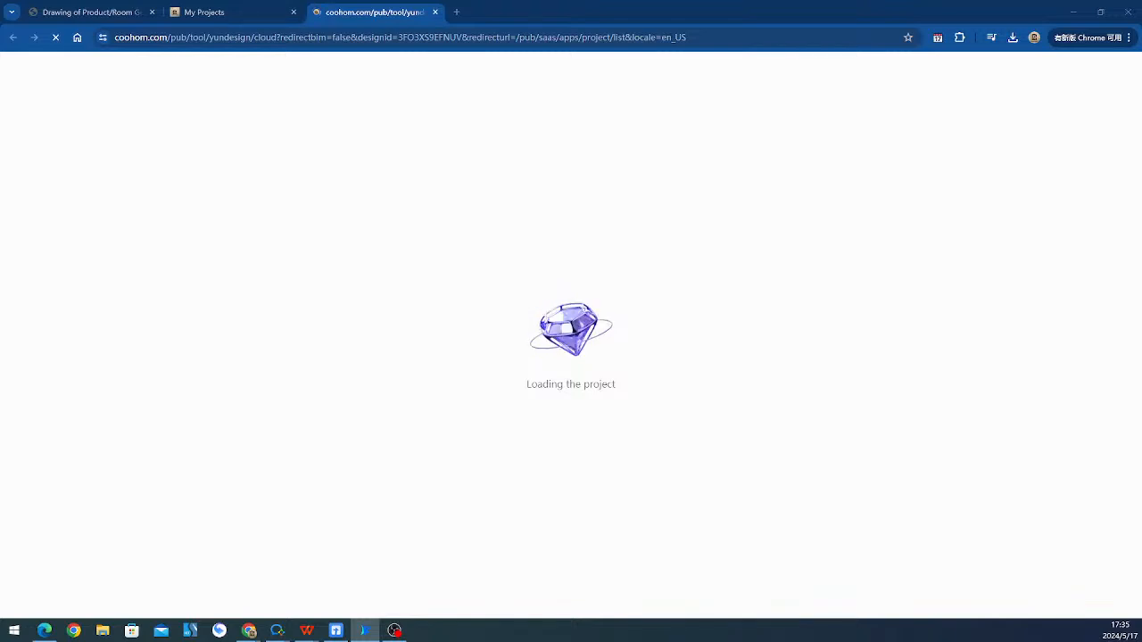
left_click(249, 93)
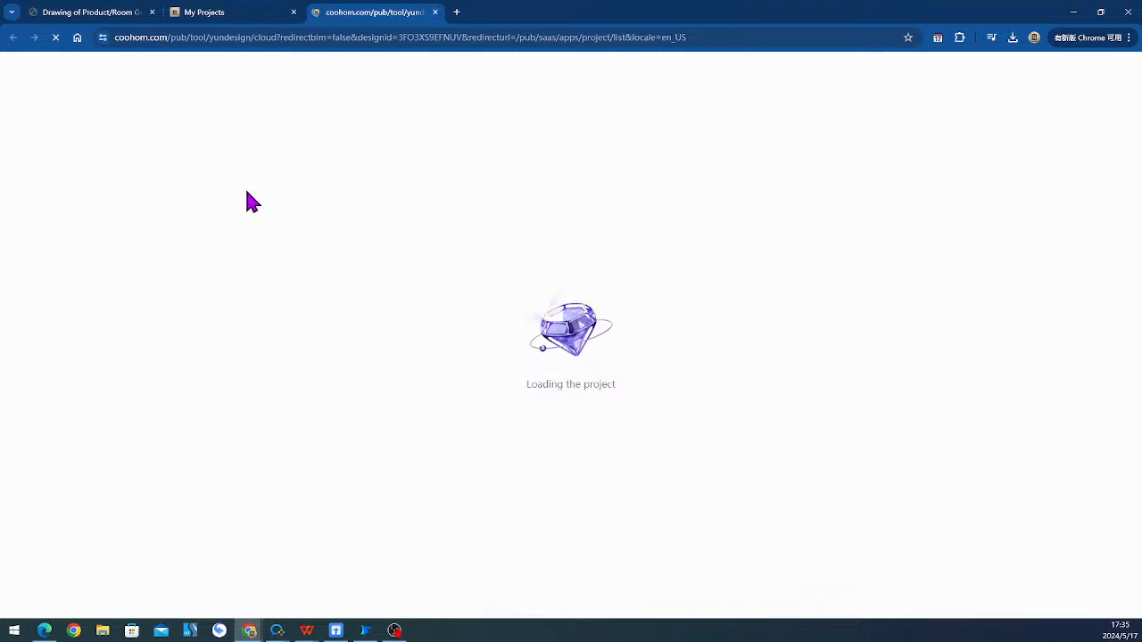
right_click(286, 160)
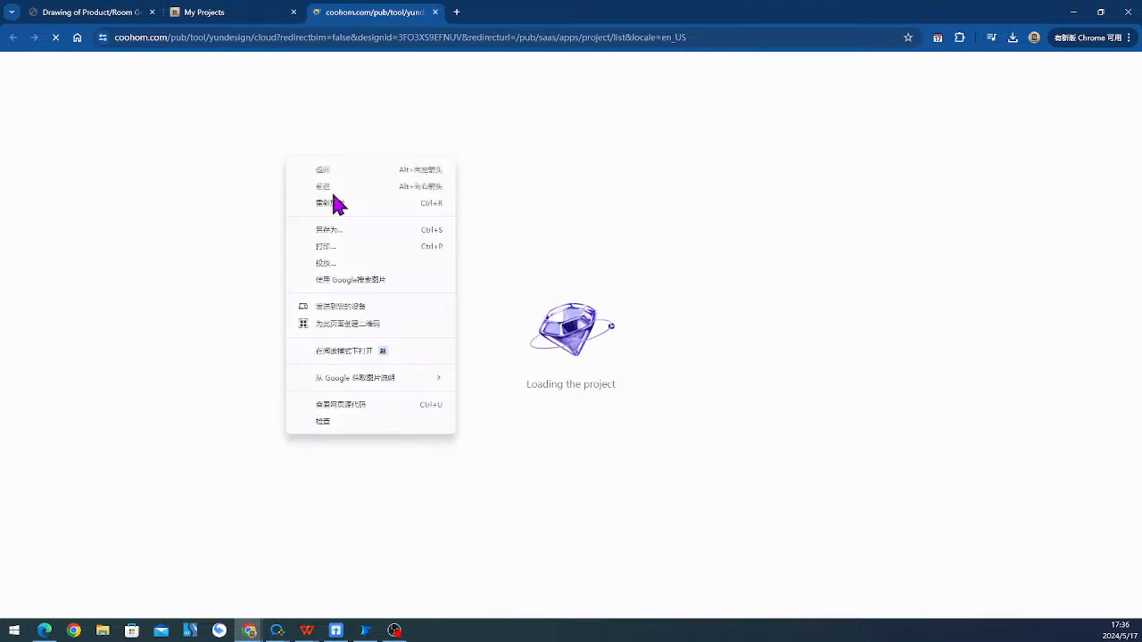
left_click(337, 204)
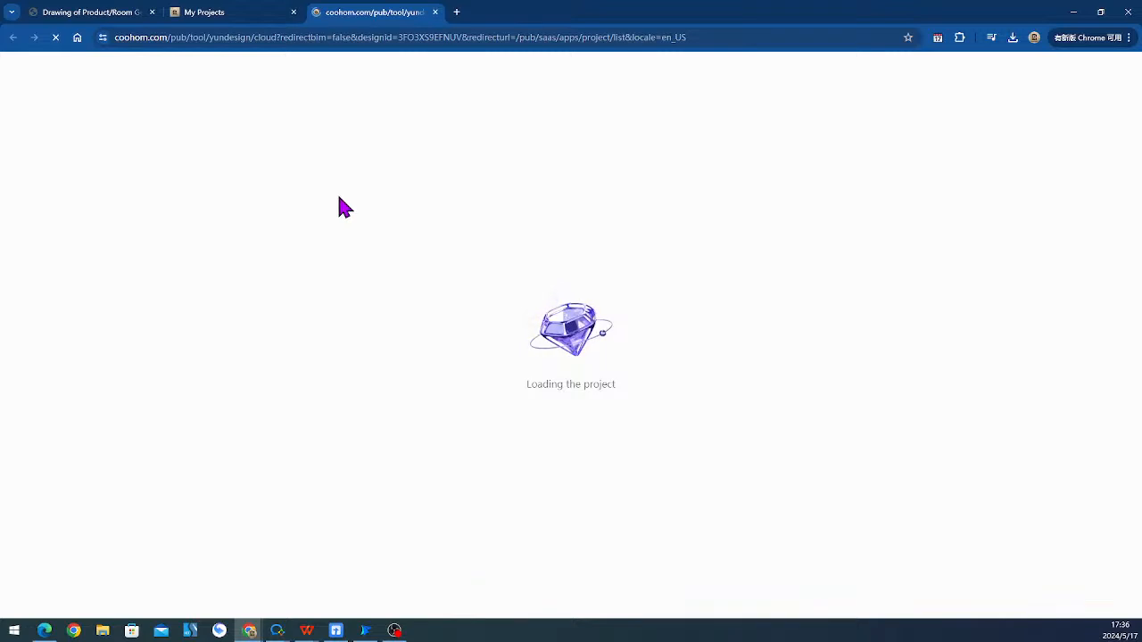
left_click(436, 12)
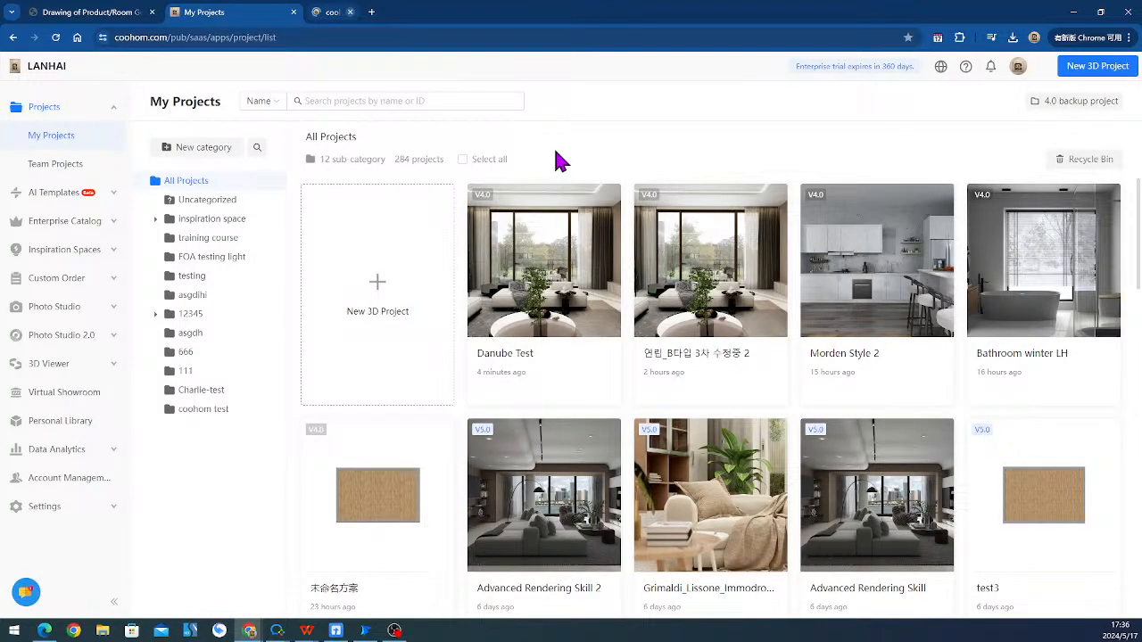
left_click(56, 38)
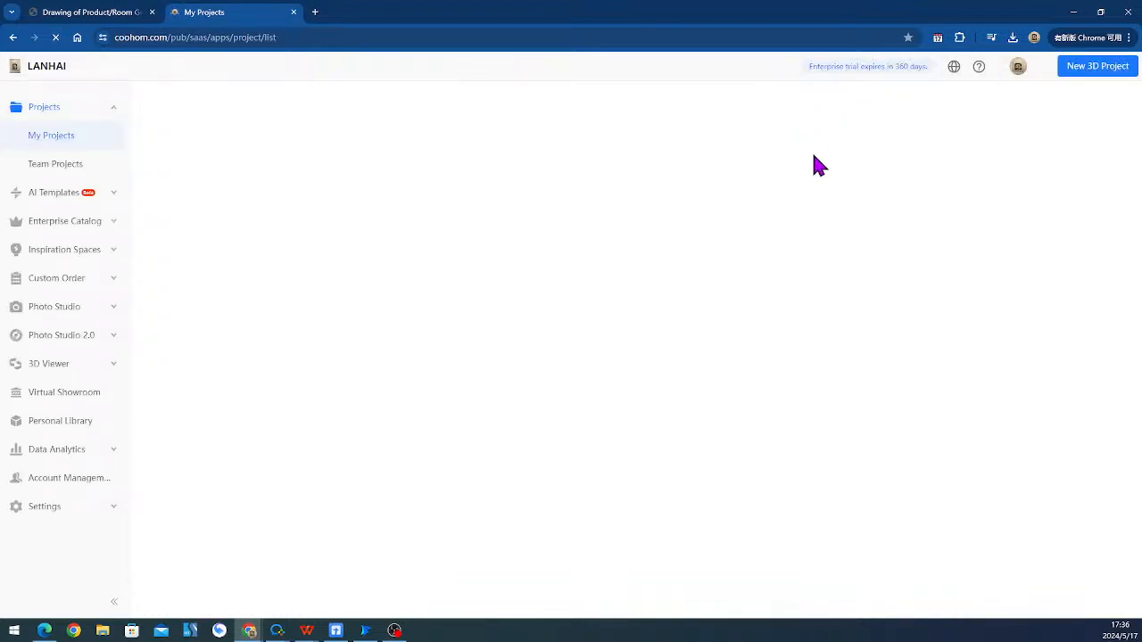
left_click(893, 280)
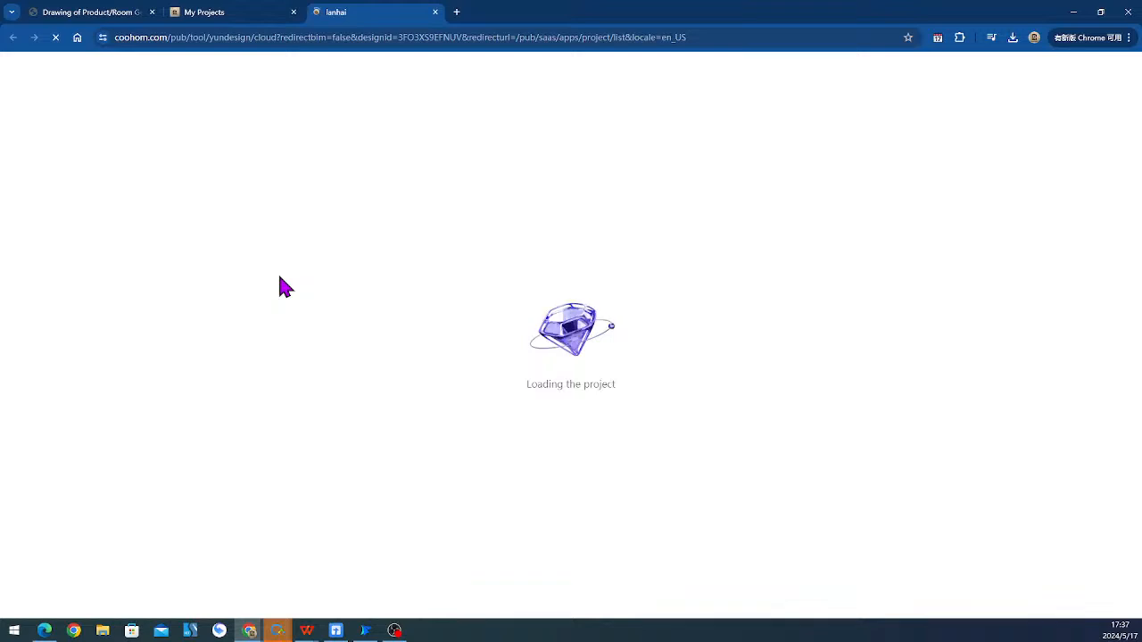
left_click(257, 21)
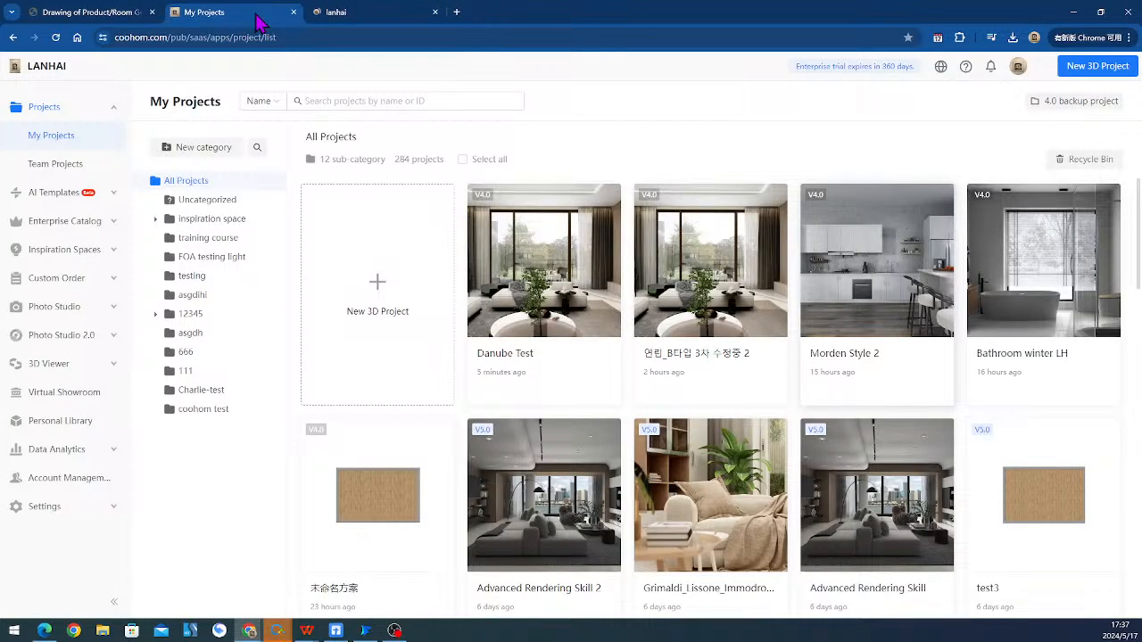
left_click(434, 20)
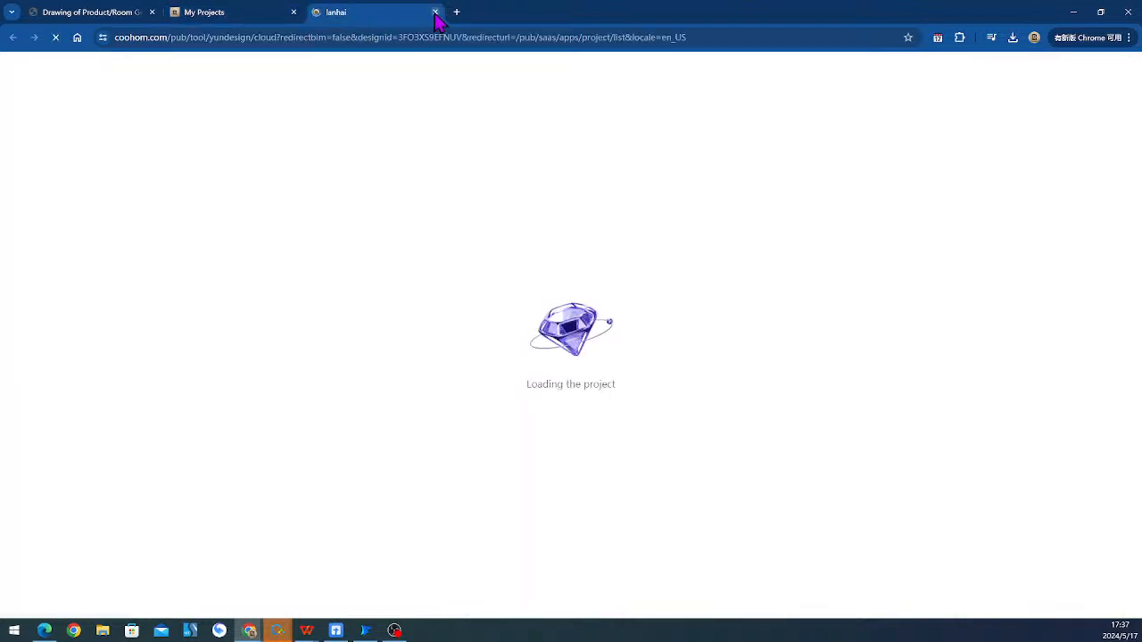
left_click(435, 12)
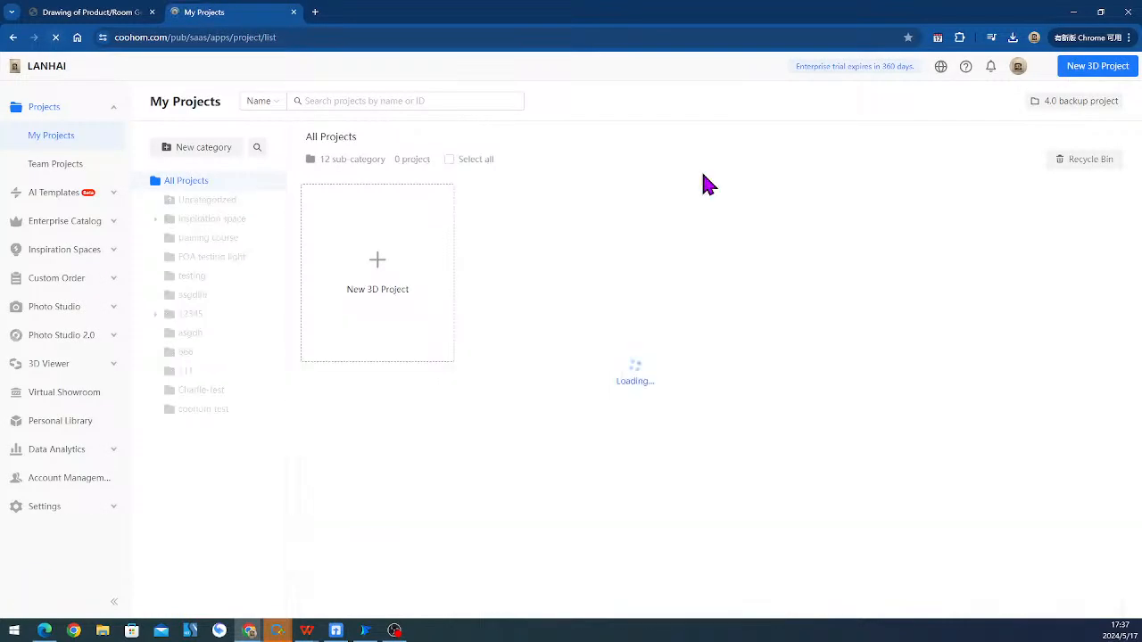
- Open the Morden Style 2 project from My Projects in the 3D tool
scroll(875, 294, "down", 2)
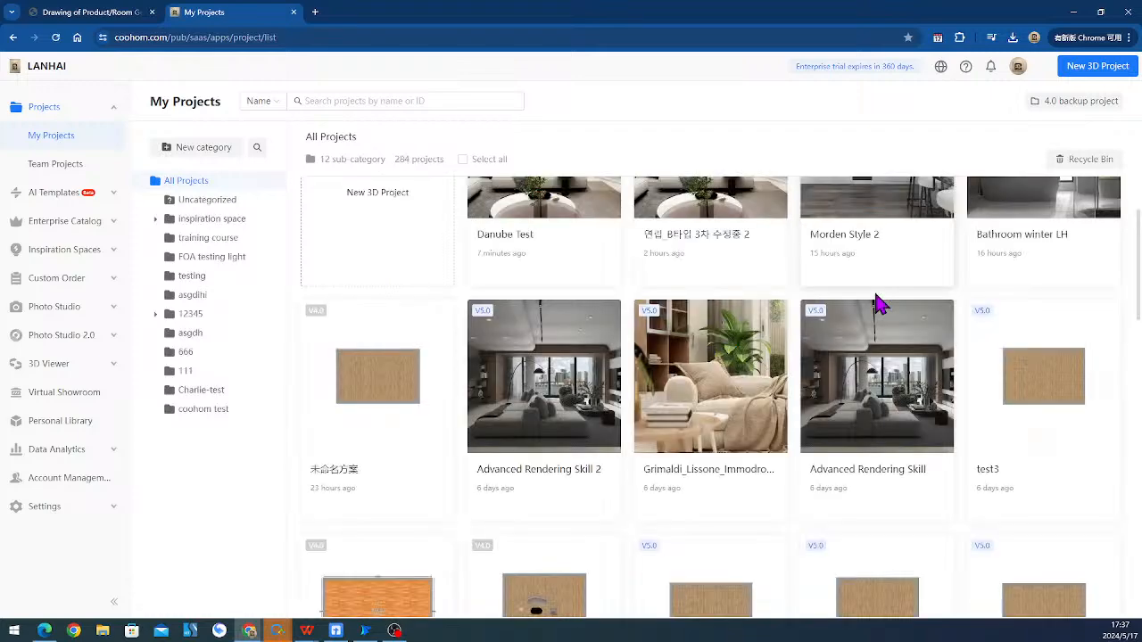
scroll(874, 295, "up", 3)
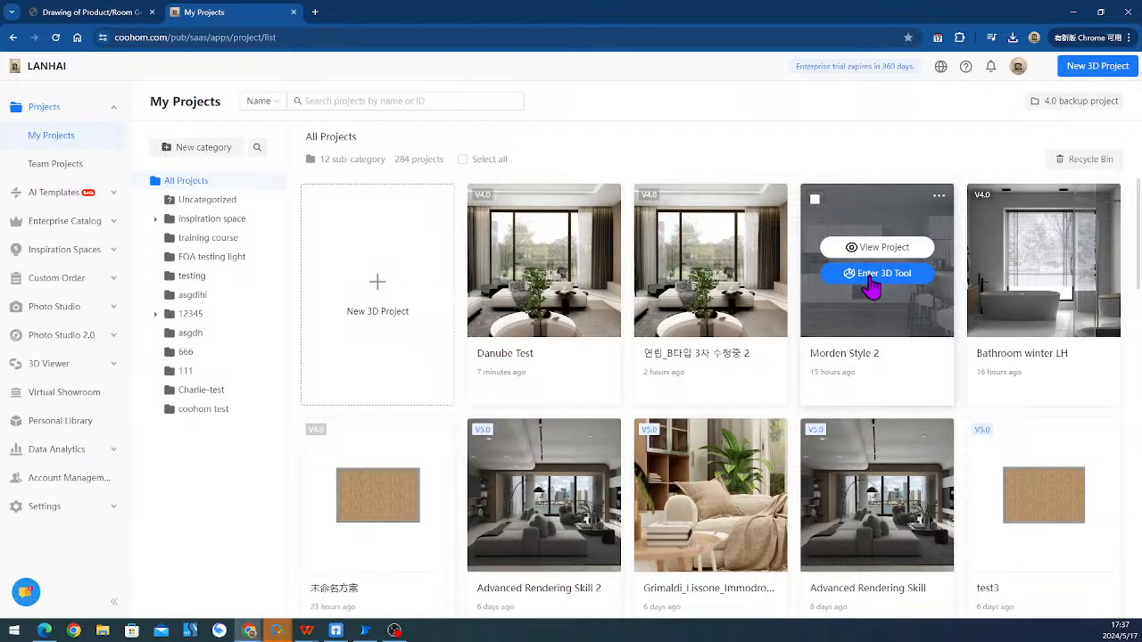
left_click(874, 273)
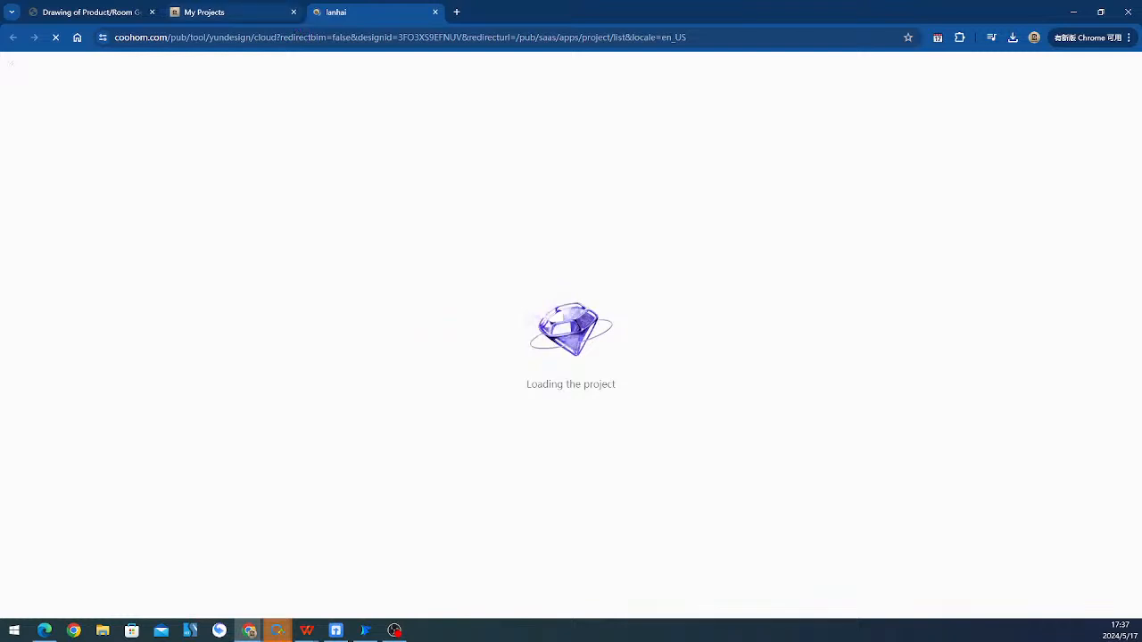
- Review the help article on Drawing of Product/Room Generation Instructions, from drawing methods to the customized shortcuts settings
left_click(123, 20)
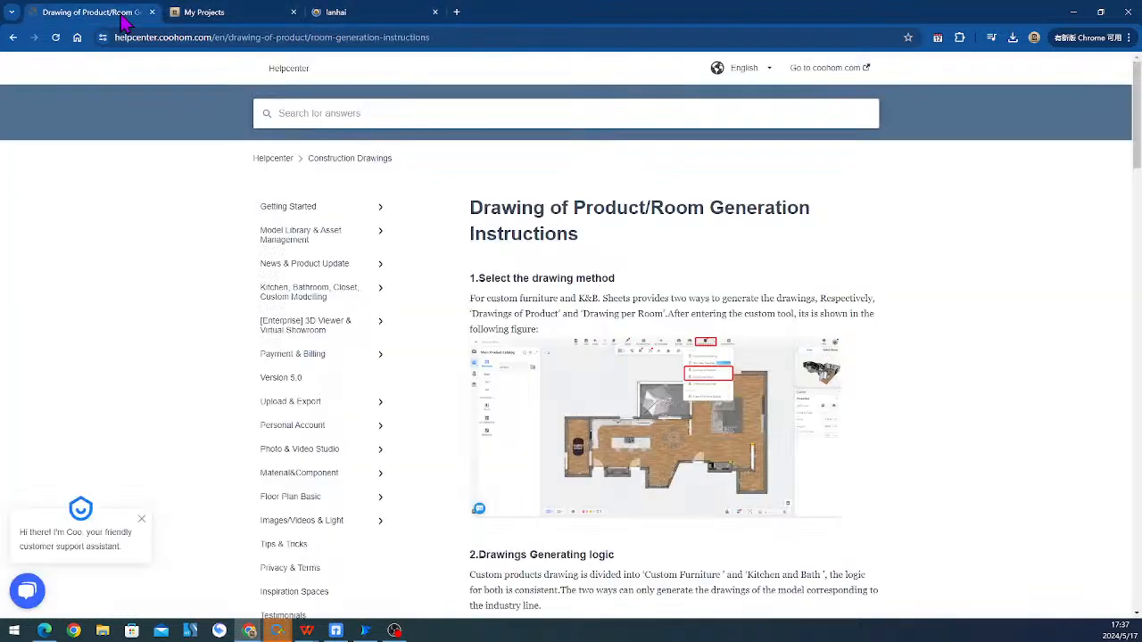
scroll(622, 403, "down", 8)
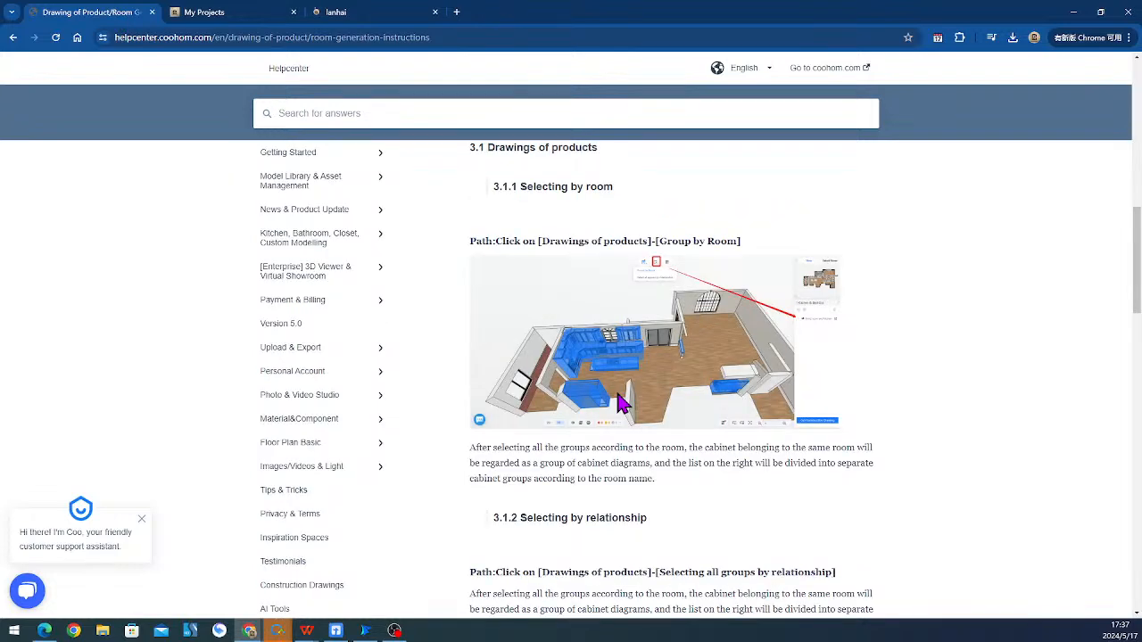
scroll(622, 403, "down", 7)
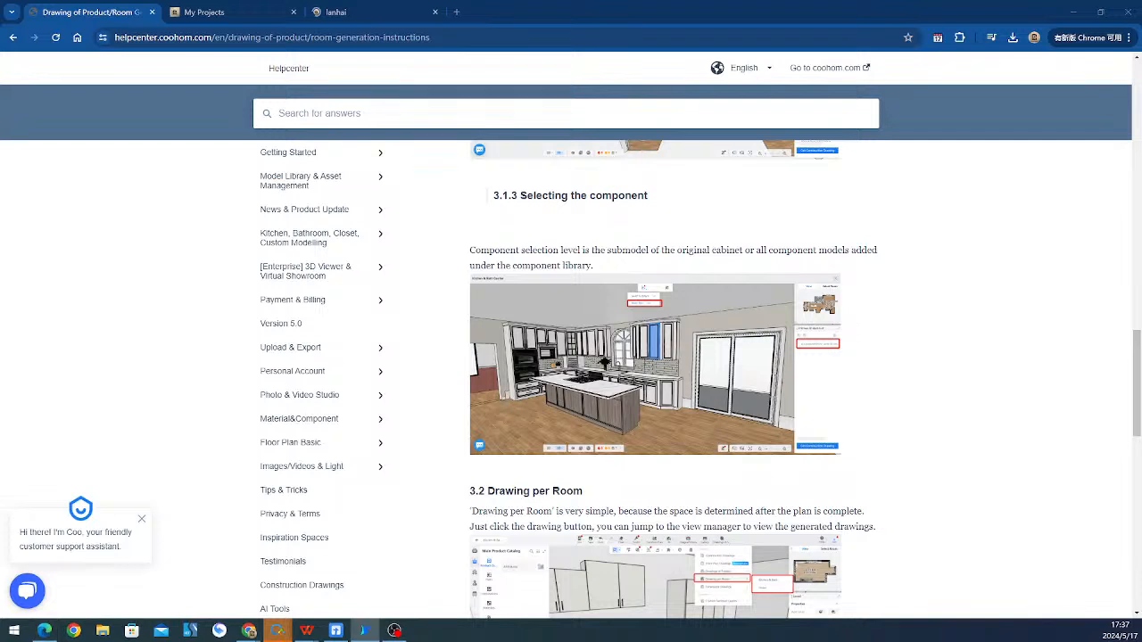
scroll(854, 400, "down", 3)
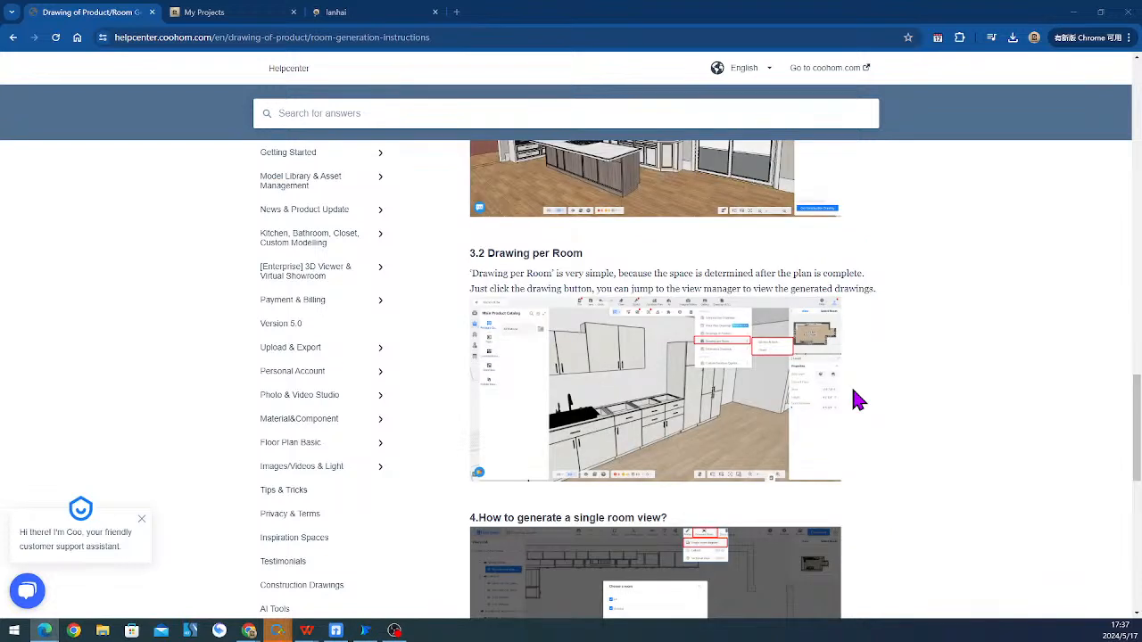
scroll(854, 400, "down", 5)
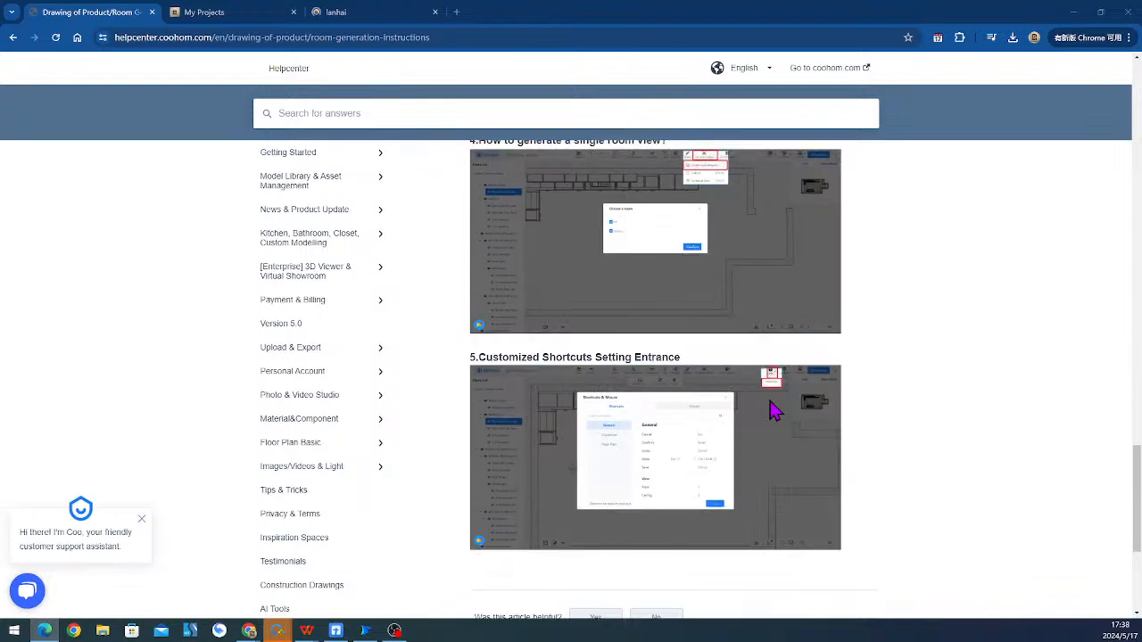
scroll(673, 390, "up", 20)
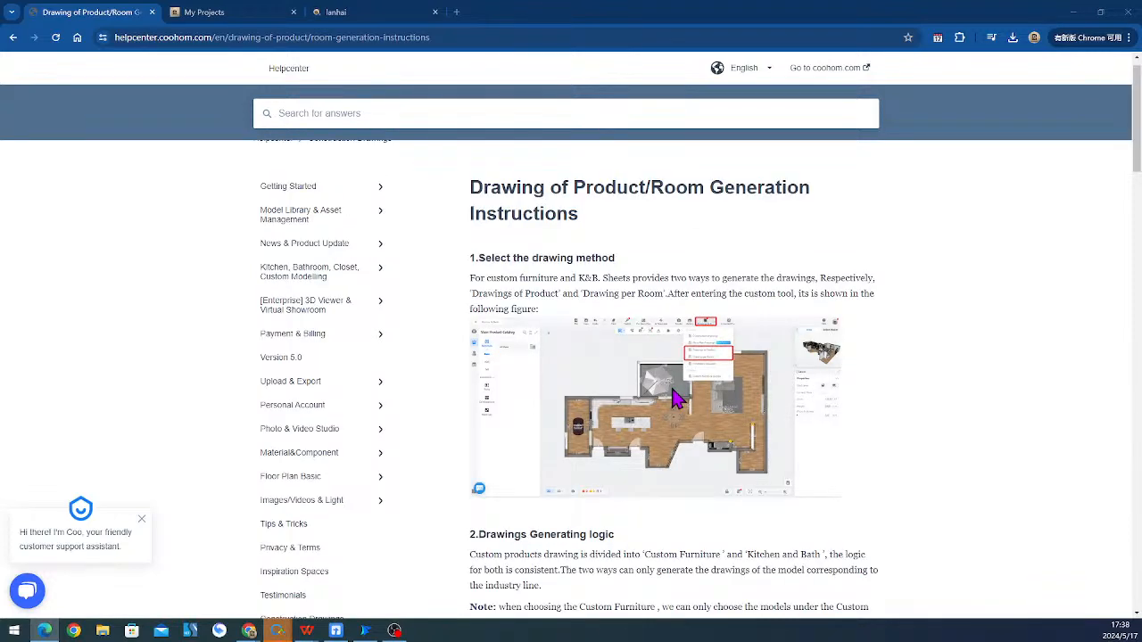
scroll(675, 399, "up", 1)
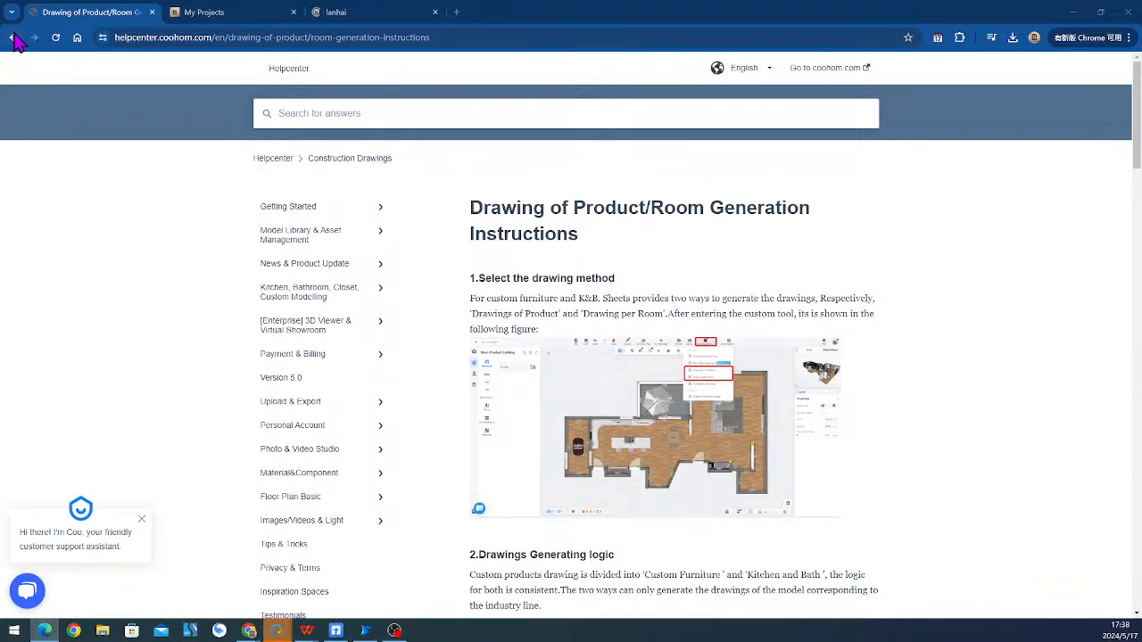
- Go back to the Construction Drawings help list and read the article How to generate a detail view
left_click(14, 36)
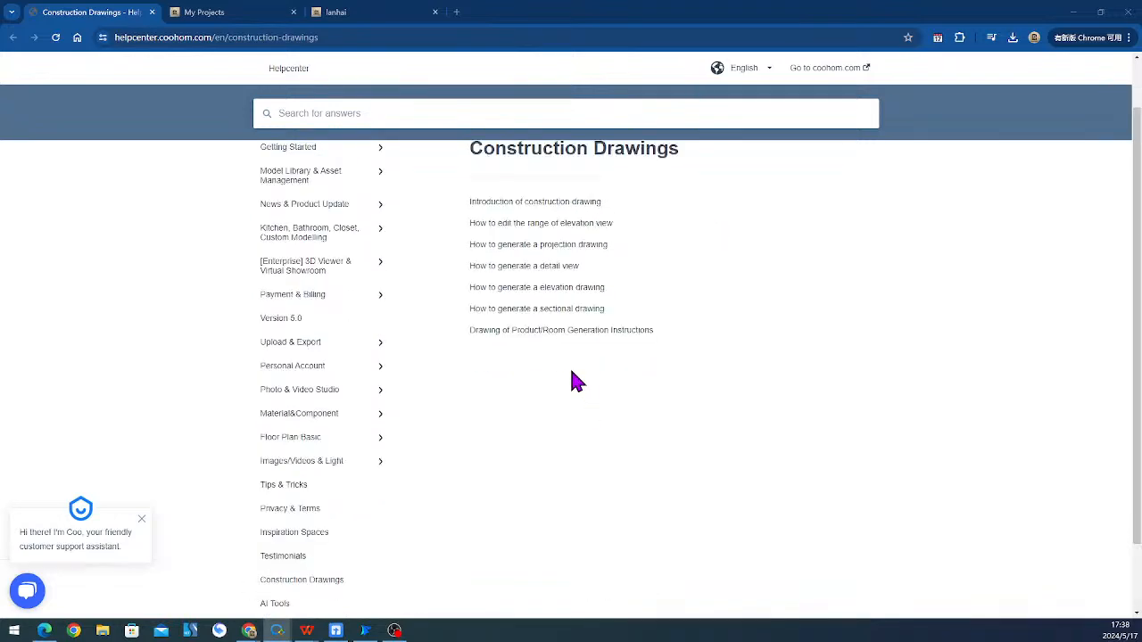
left_click(537, 326)
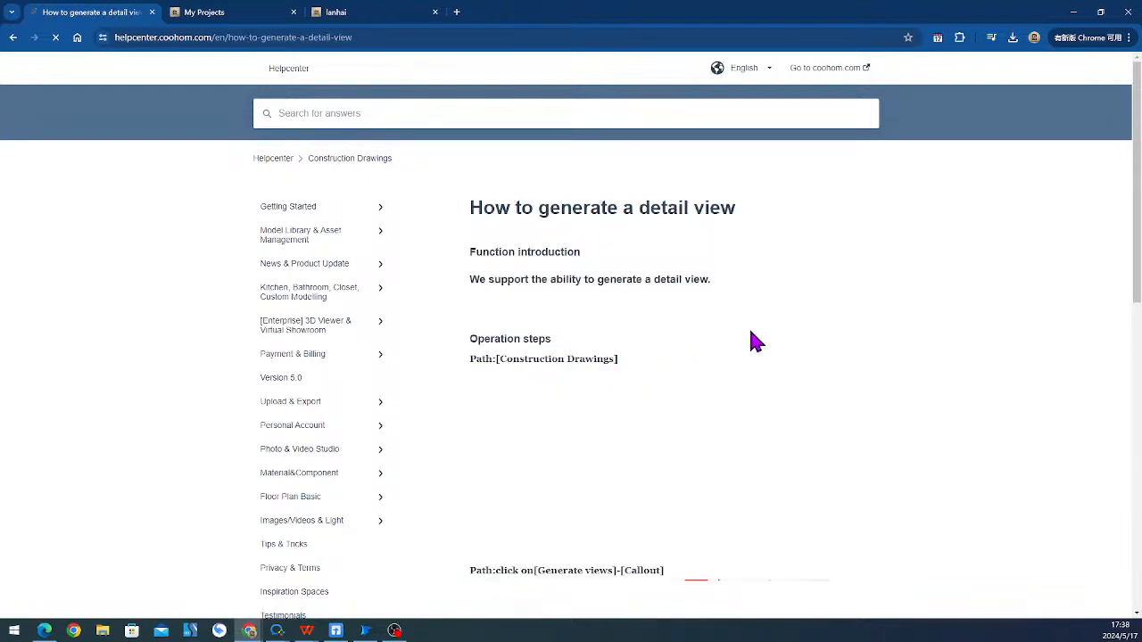
scroll(755, 342, "down", 3)
scroll(811, 288, "up", 2)
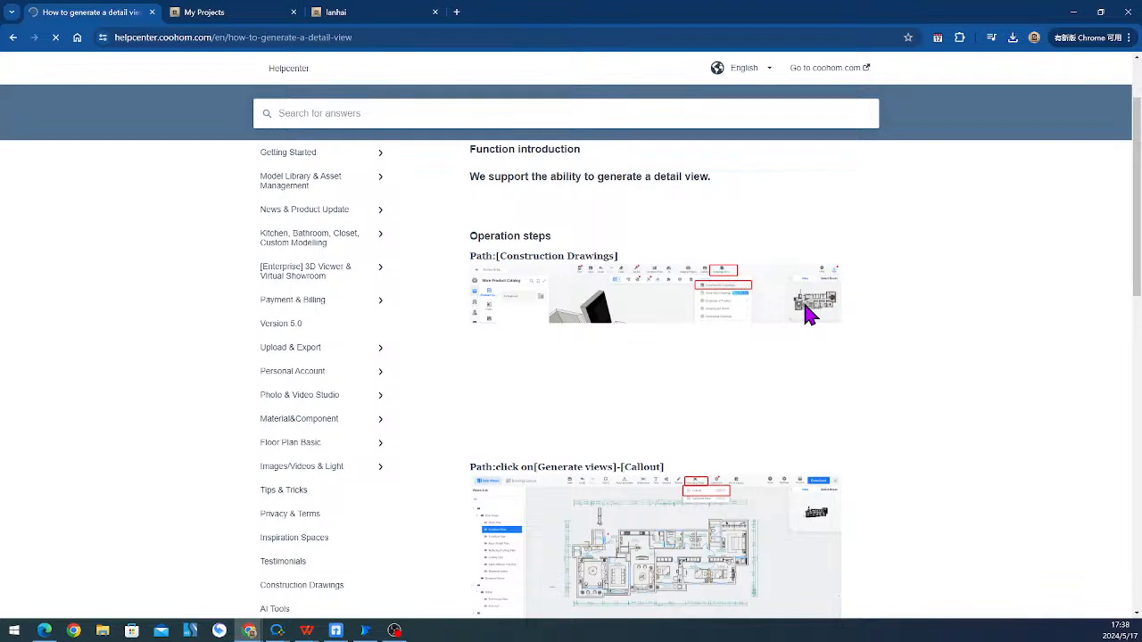
scroll(821, 321, "down", 6)
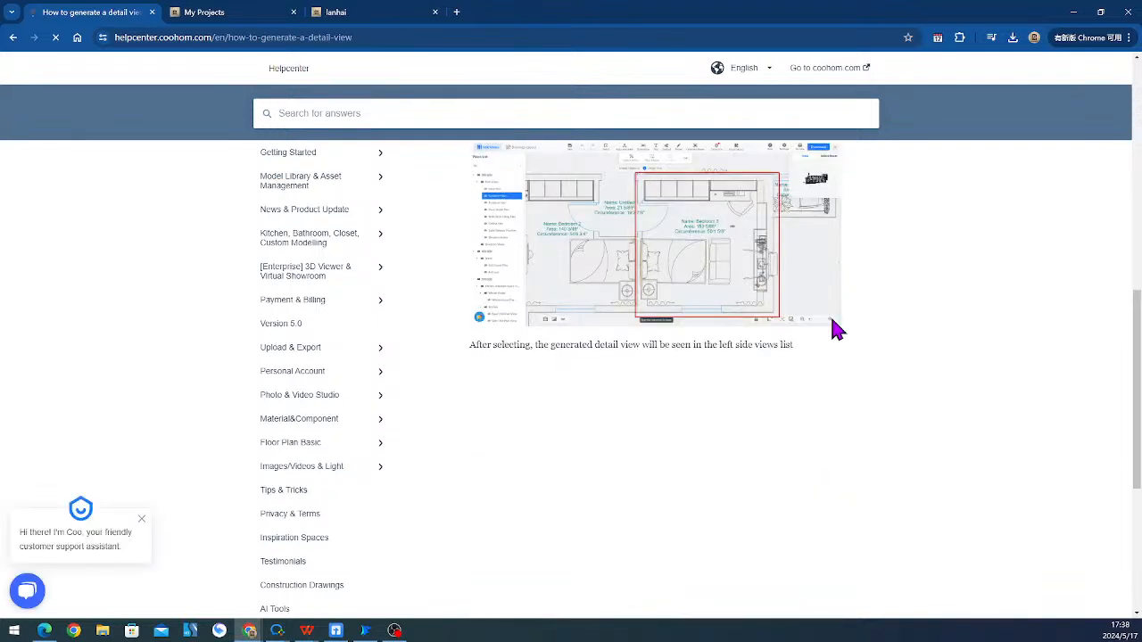
scroll(798, 388, "up", 3)
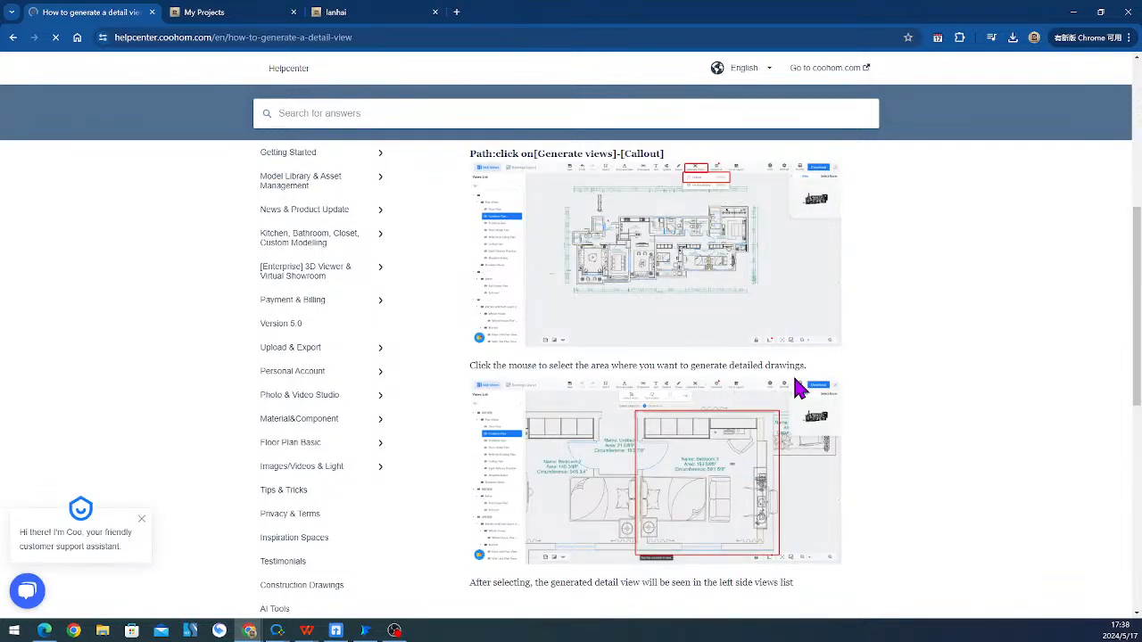
scroll(767, 357, "down", 4)
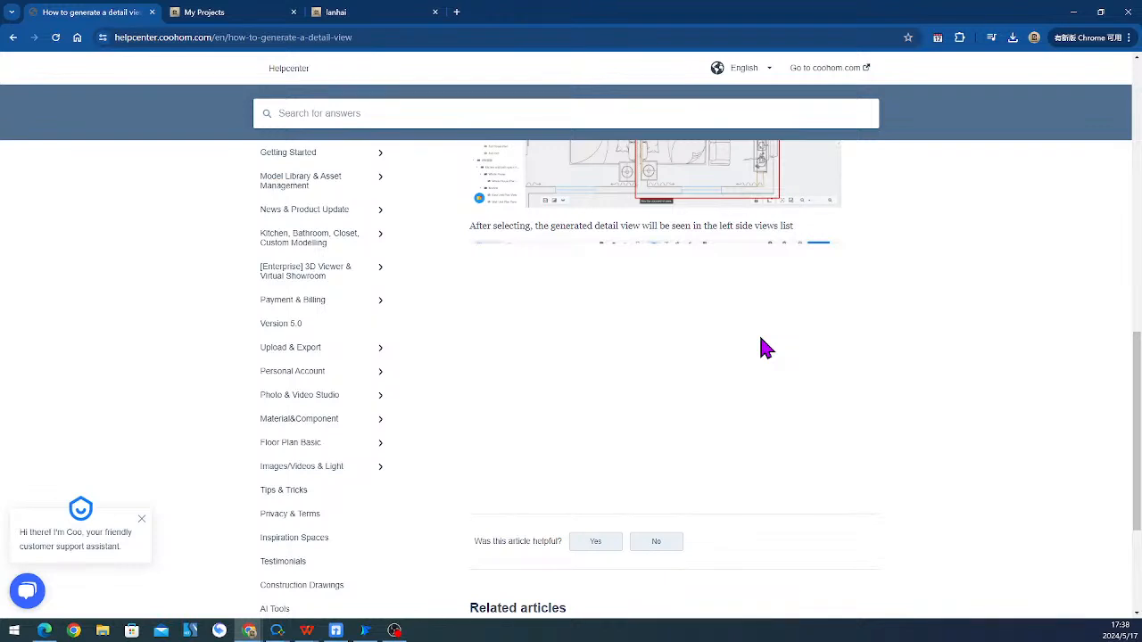
scroll(769, 352, "up", 2)
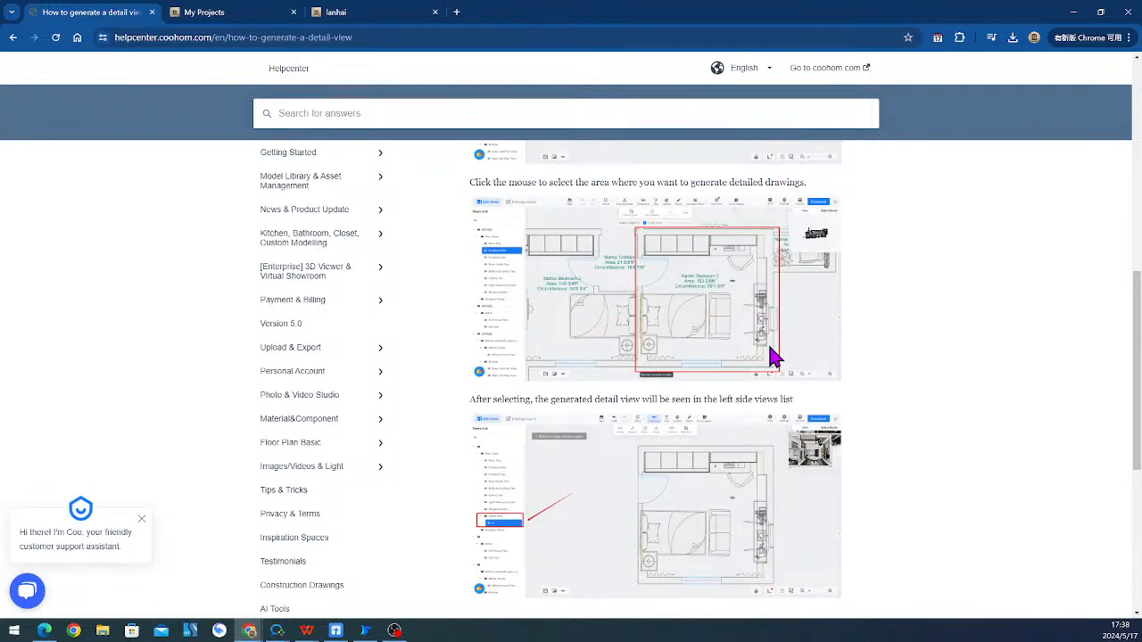
- Return to the loaded Morden Style 2 project and enter the Kitchen & Bath advanced tool
left_click(379, 12)
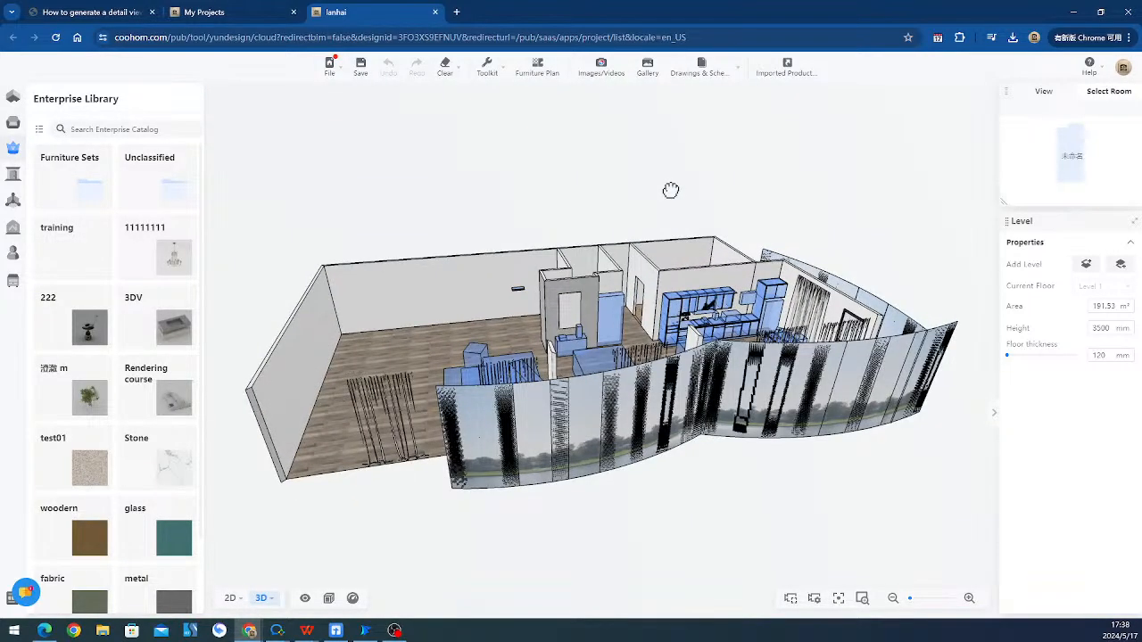
left_click(12, 280)
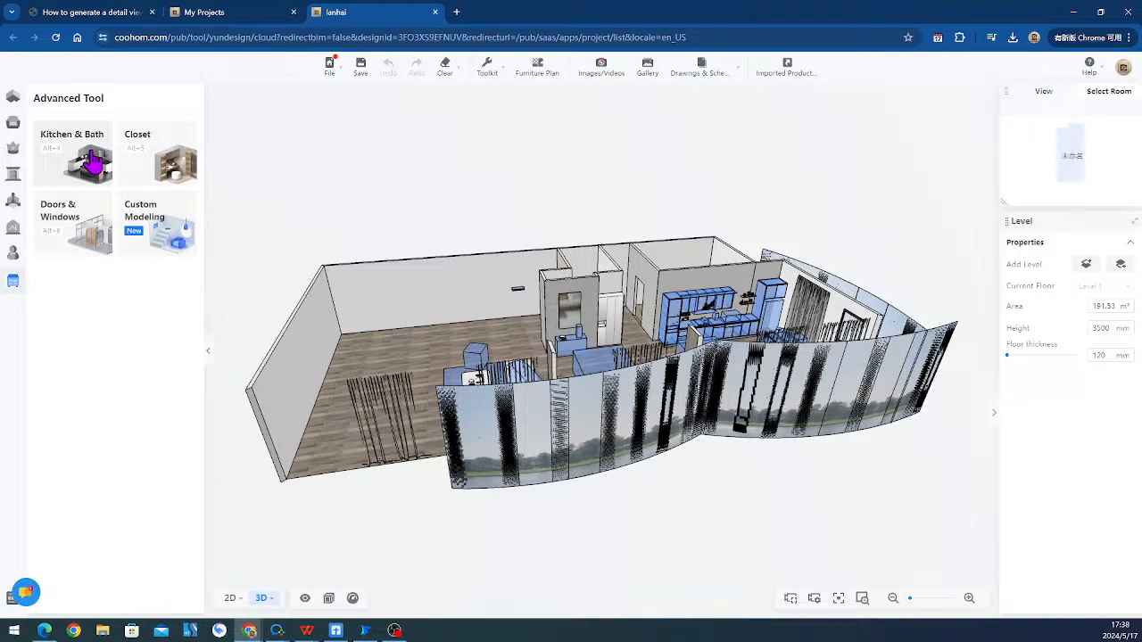
left_click(92, 160)
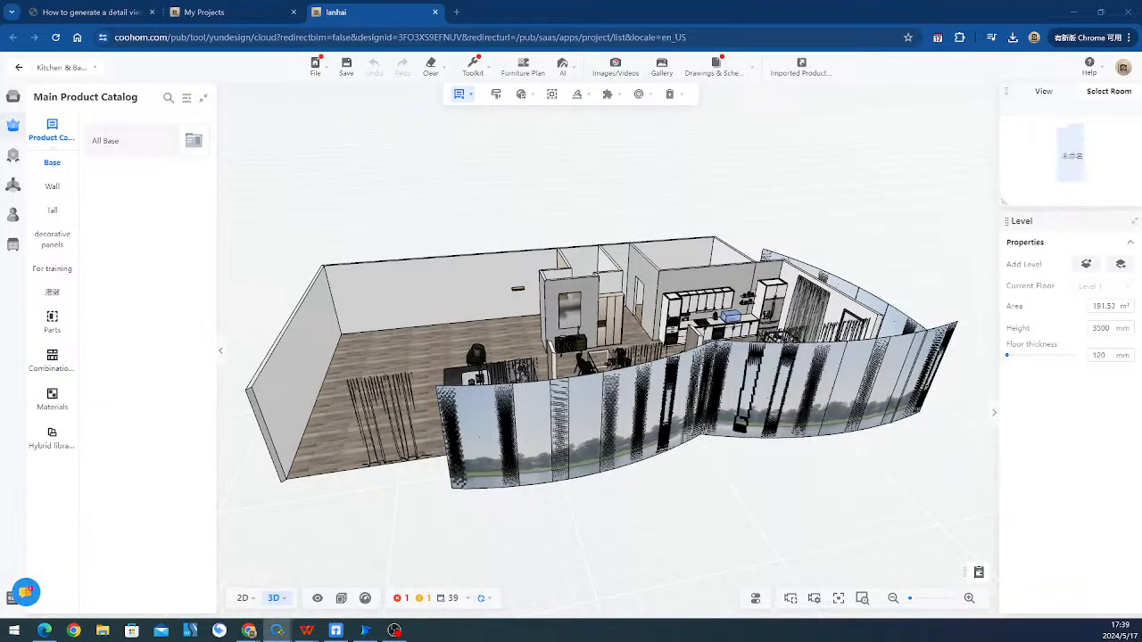
- Open the Kitchen & Bath dimension drawing for the model and frame the kitchen cabinet wall
left_click_drag(658, 254, 562, 283)
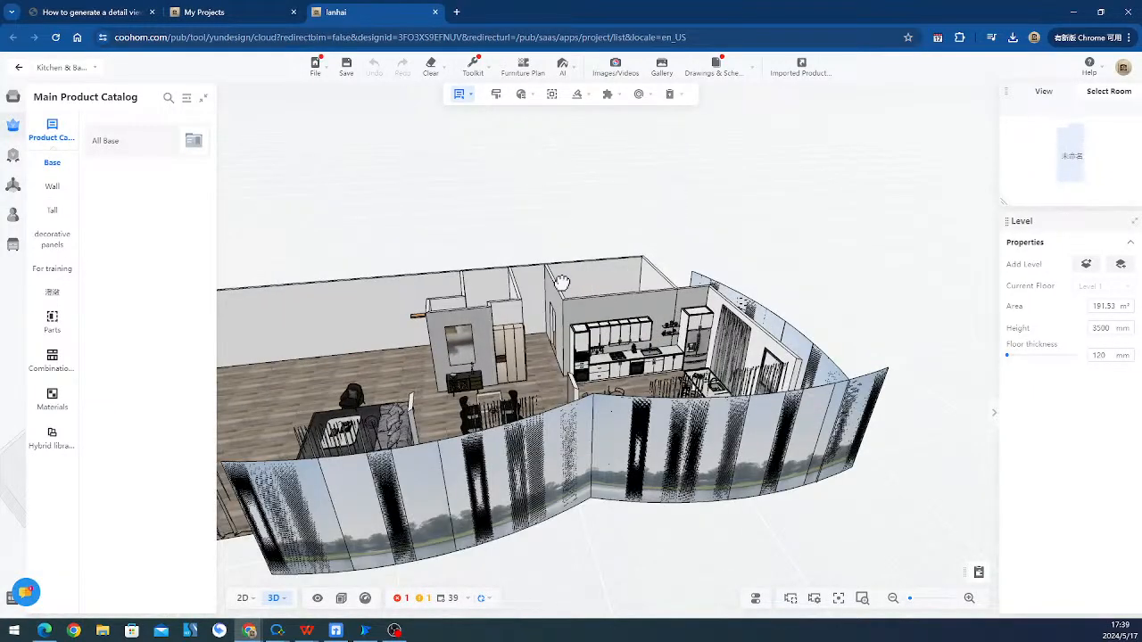
scroll(692, 209, "up", 5)
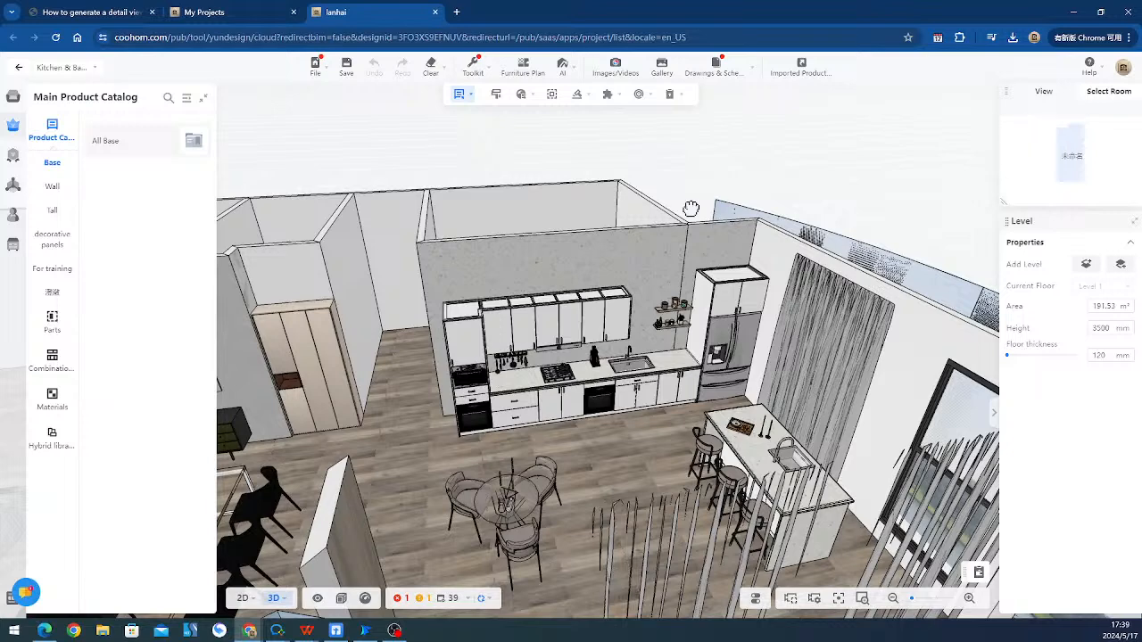
mouse_move(715, 68)
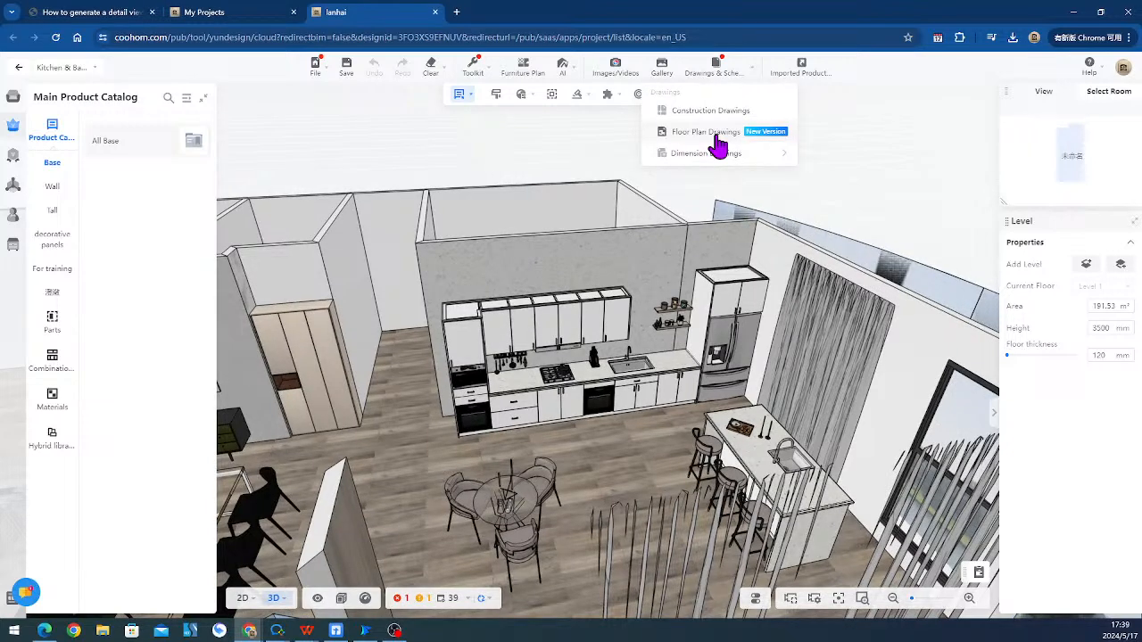
mouse_move(725, 159)
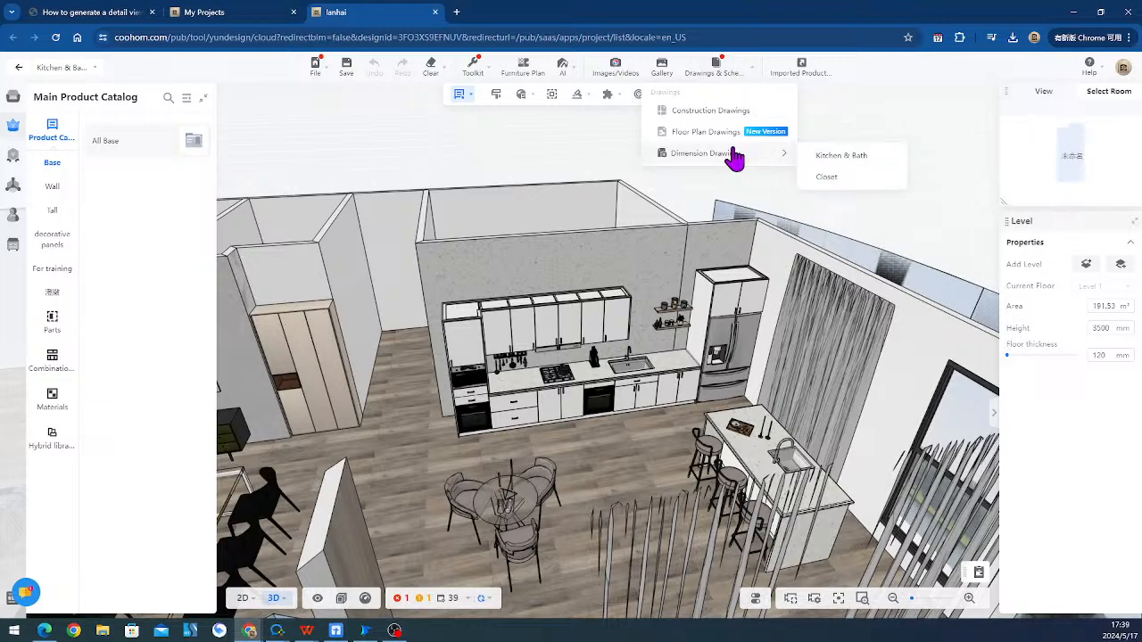
left_click(829, 157)
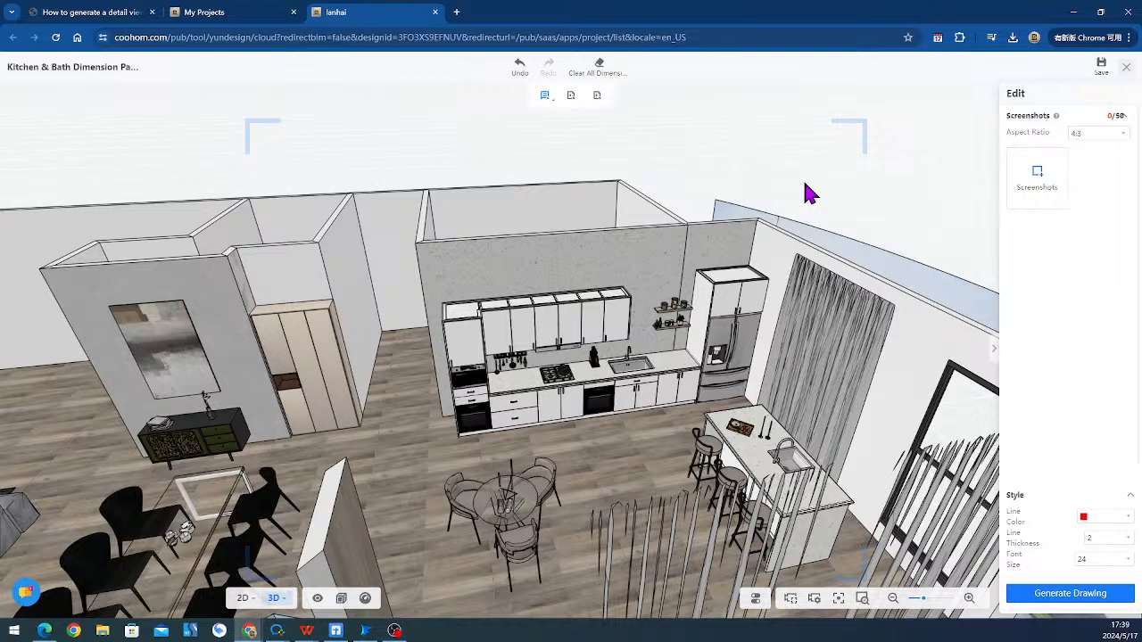
left_click_drag(807, 194, 698, 169)
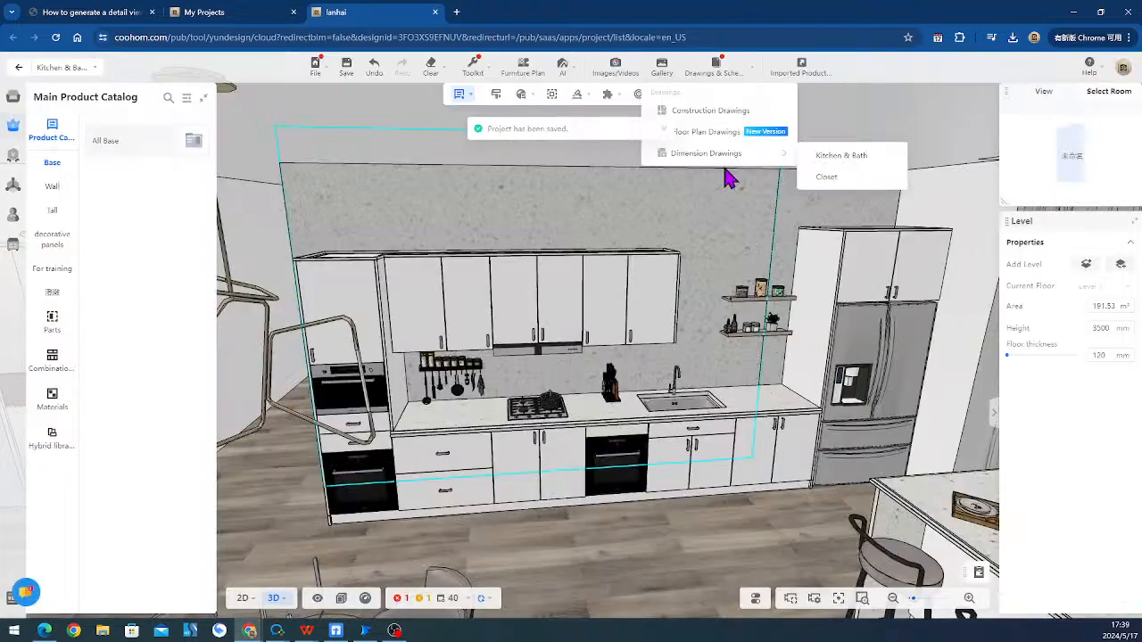
- Reopen the Kitchen & Bath dimension drawing, generate the sheet from a 4:3 front screenshot of the cabinet wall and place that screenshot on it
left_click(840, 157)
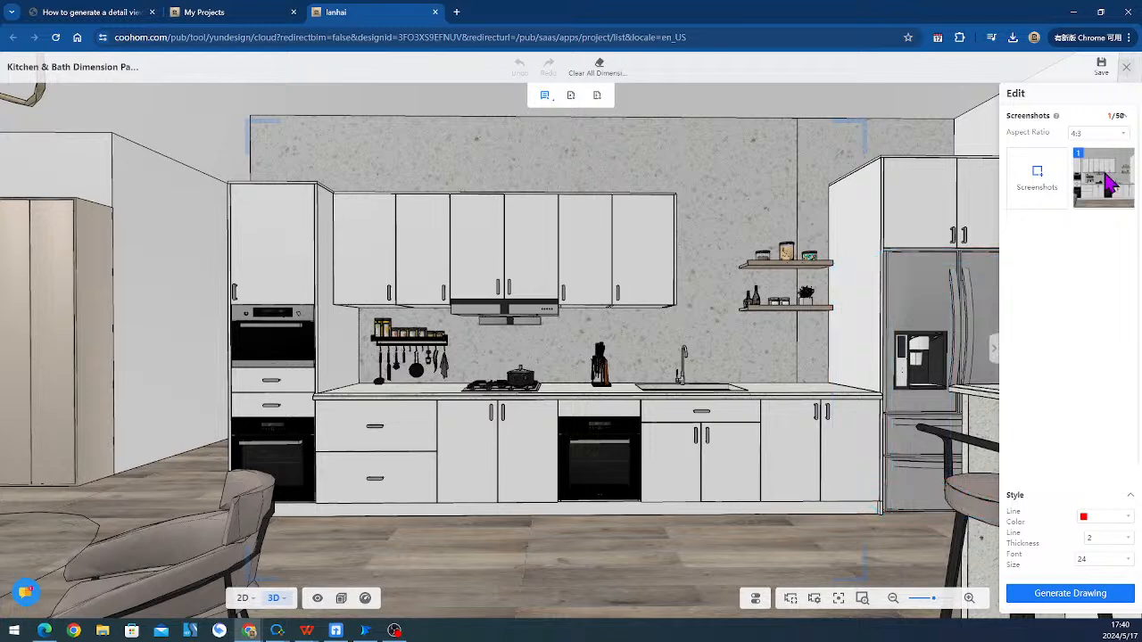
left_click(1075, 597)
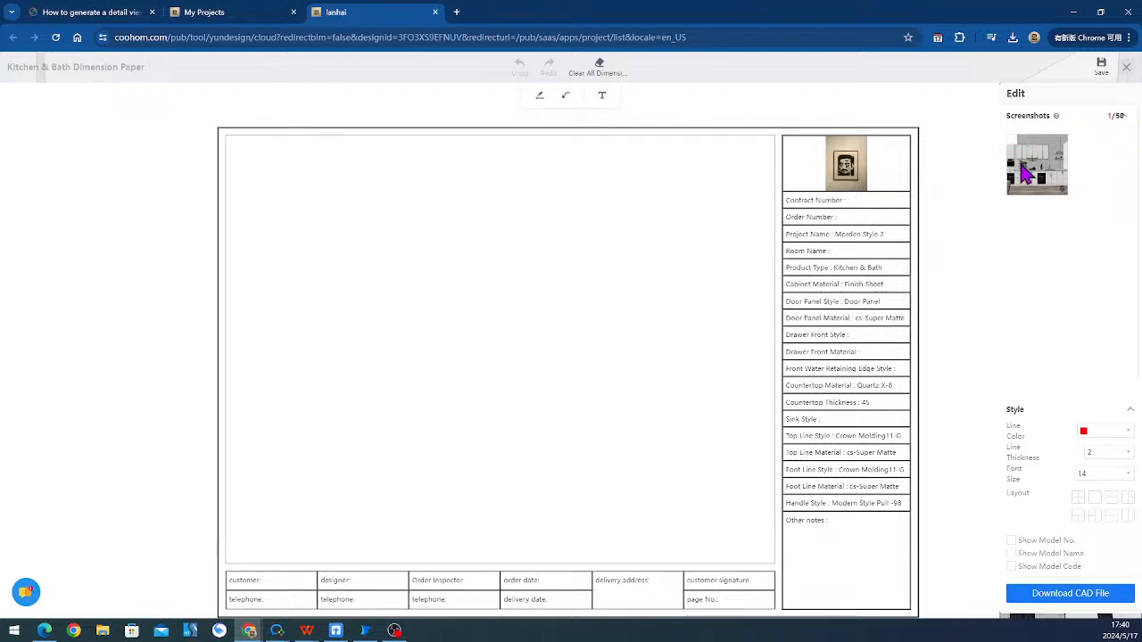
left_click_drag(1026, 174, 503, 178)
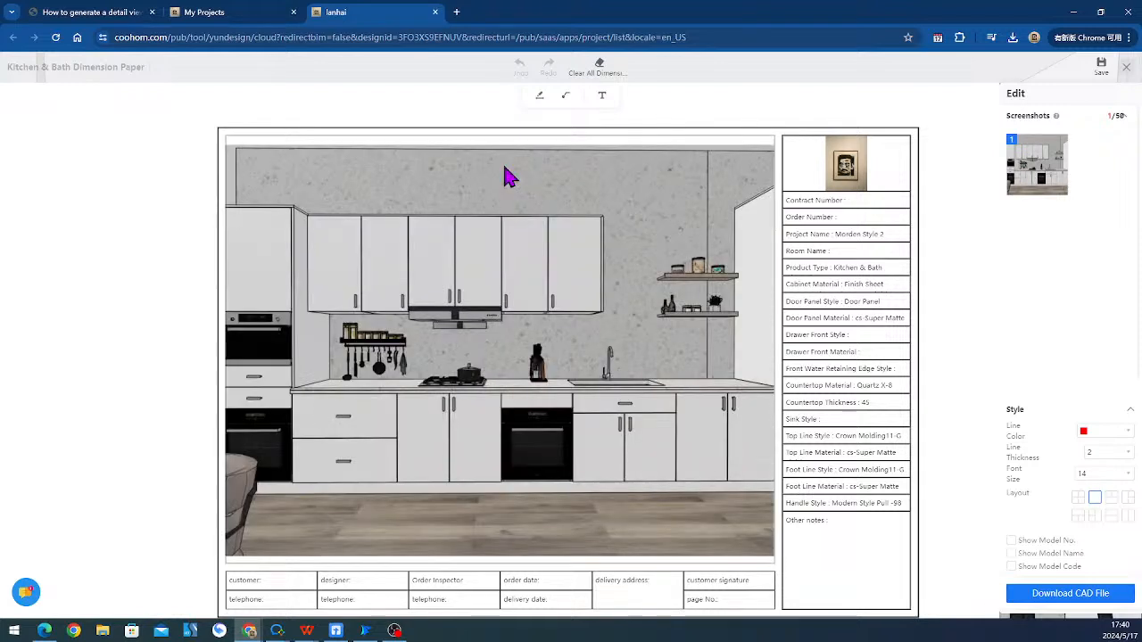
- Dimension the width of the leftmost short wall cabinet on the sheet, enter its label and close the dimension drawing
left_click(539, 94)
left_click(307, 214)
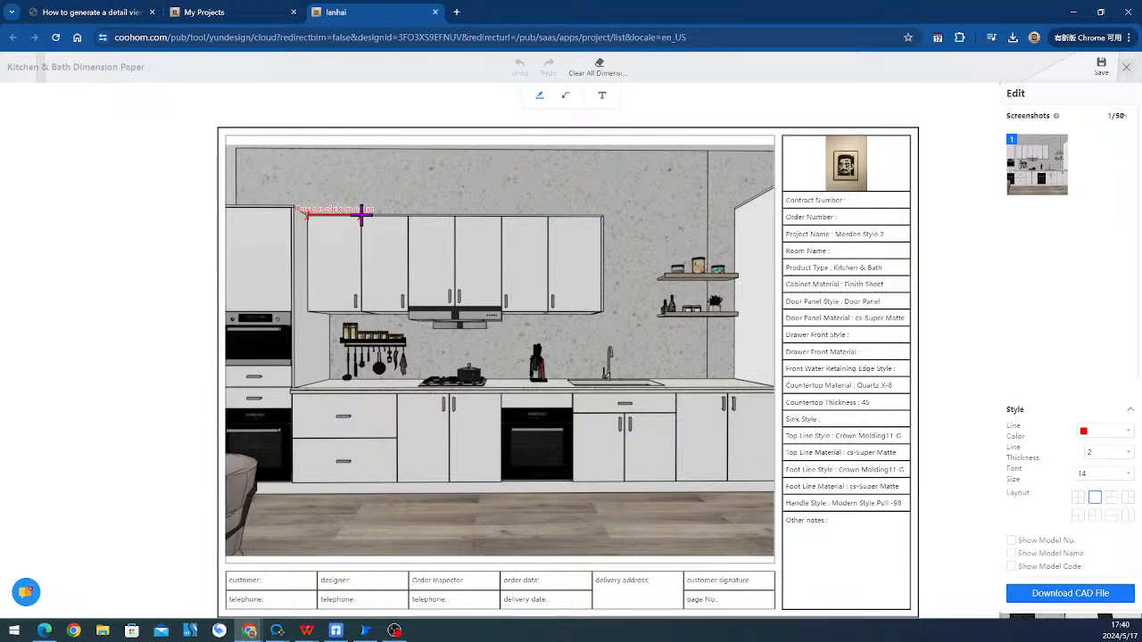
double_click(361, 219)
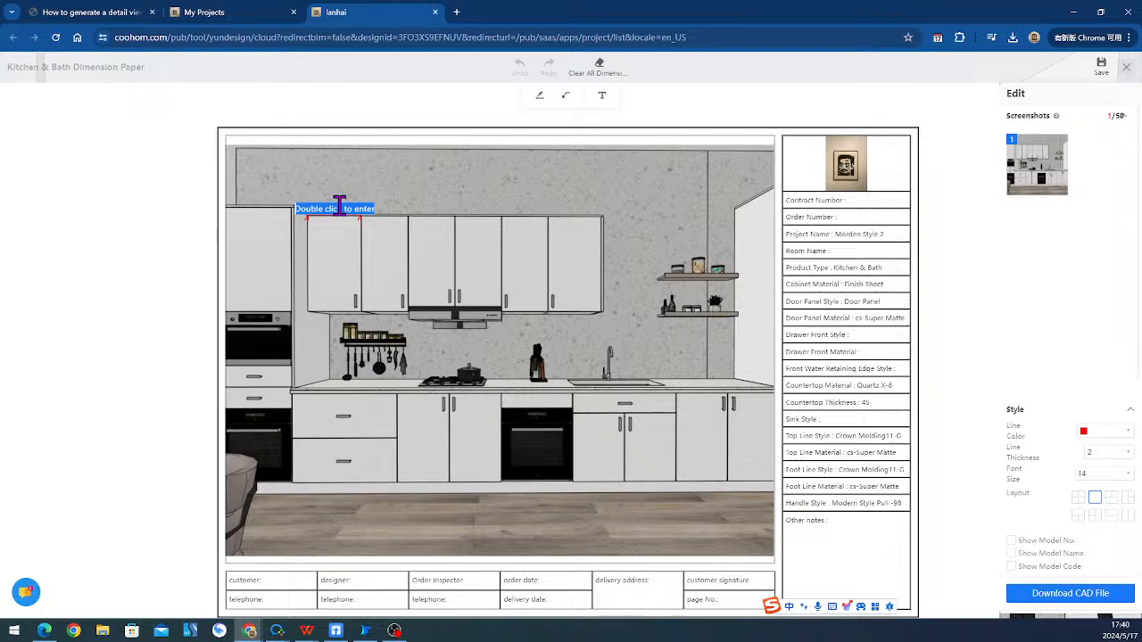
left_click(633, 260)
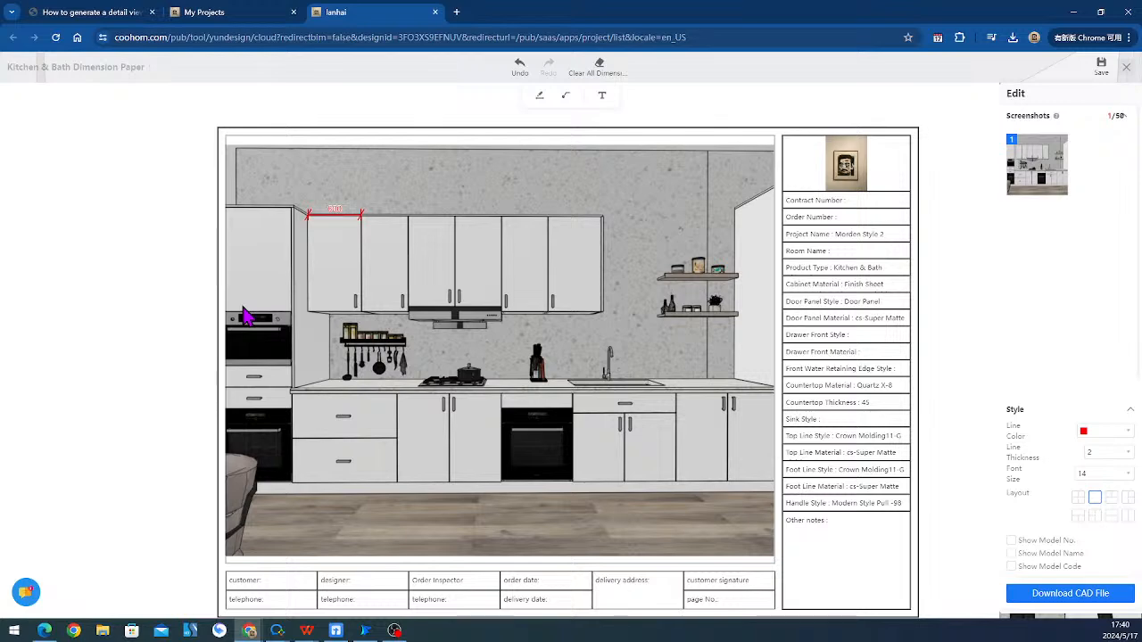
left_click(1126, 69)
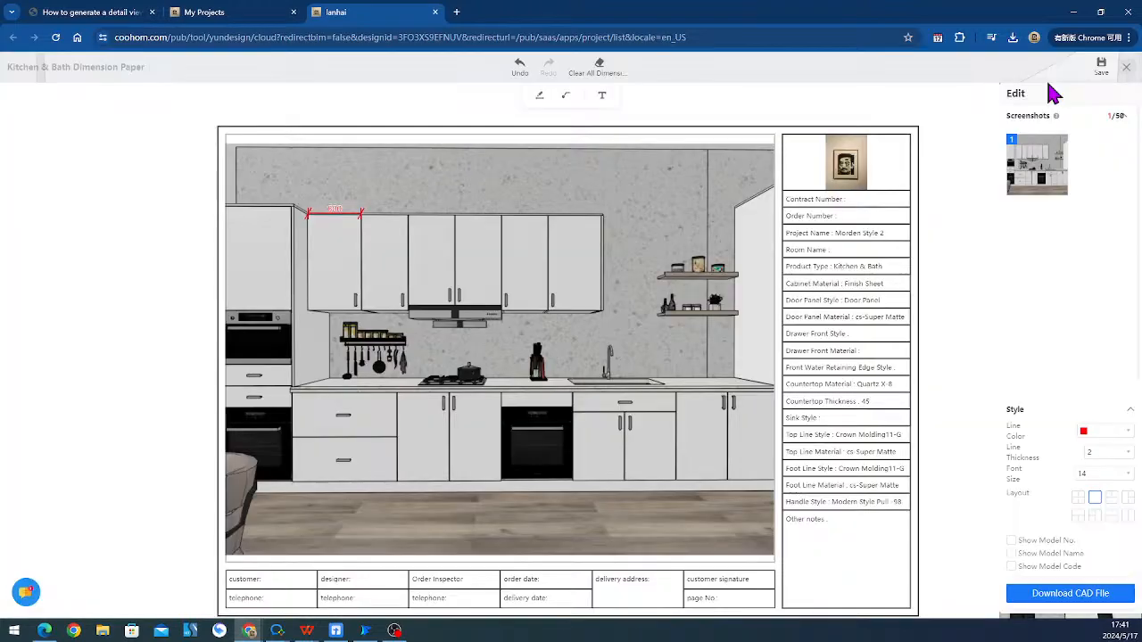
left_click(1128, 71)
left_click(1124, 72)
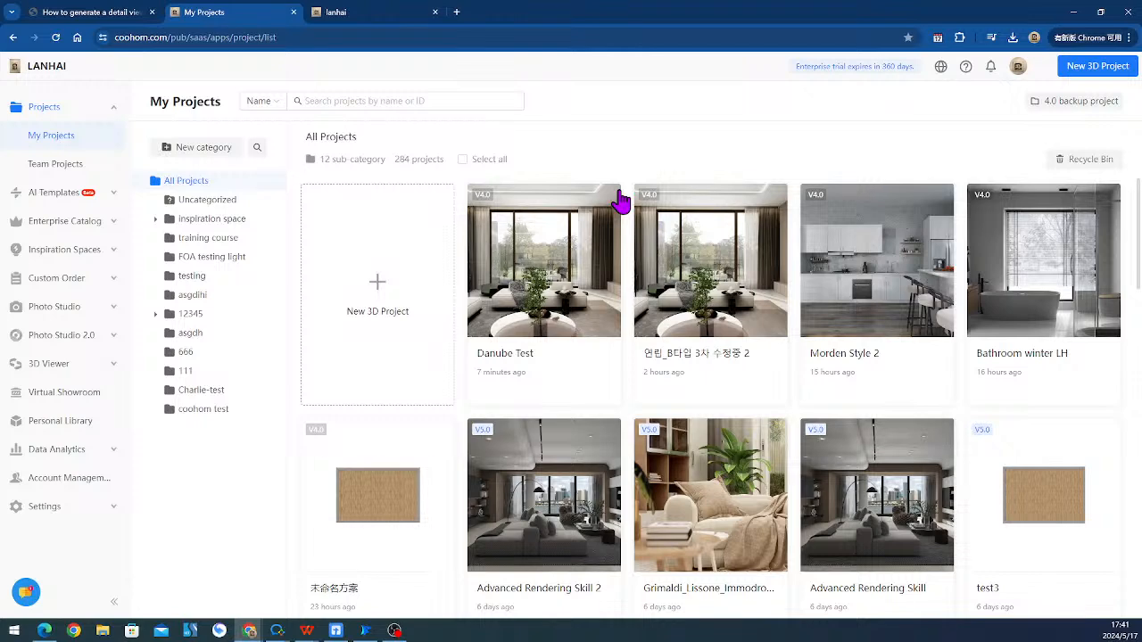
- Find the Villa practise project on the second page of My Projects and open it in the 3D tool
scroll(842, 355, "down", 3)
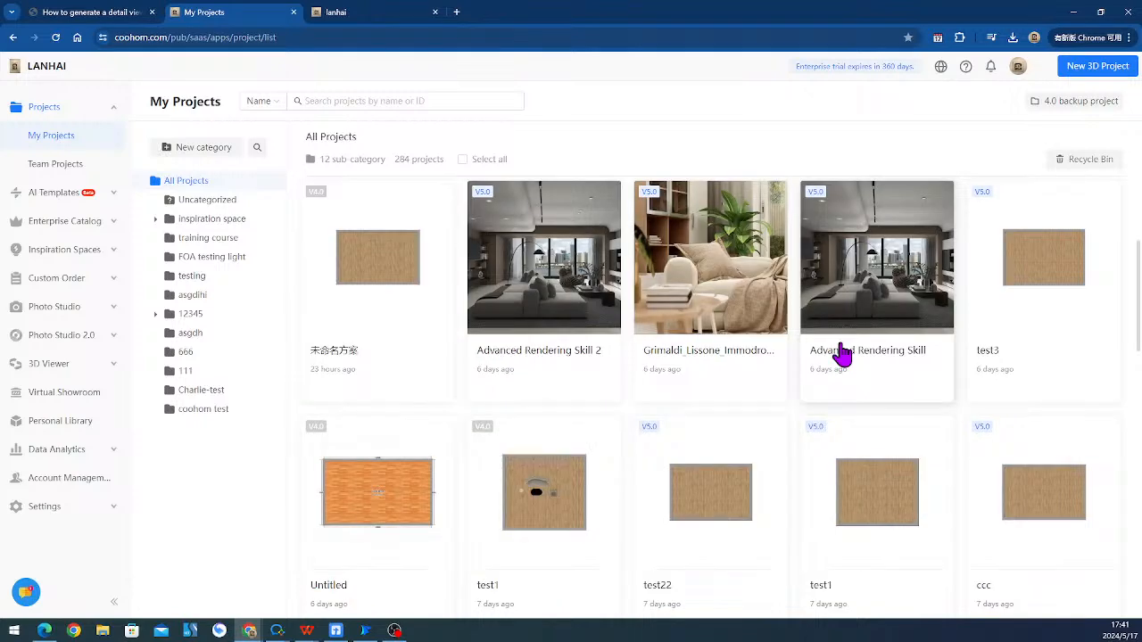
scroll(706, 306, "down", 5)
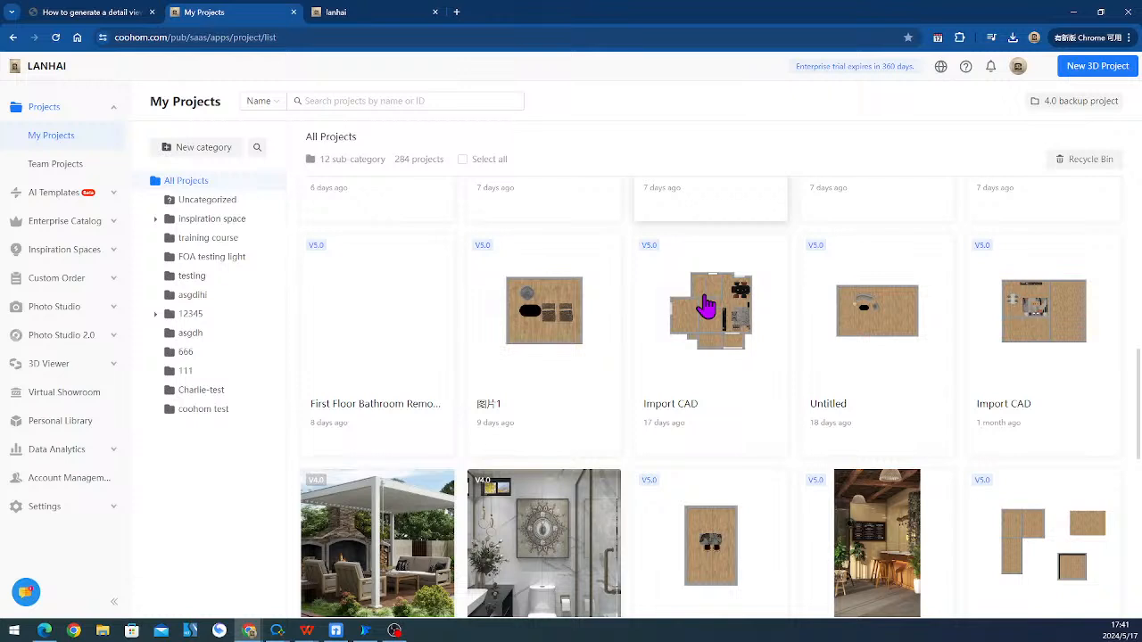
scroll(696, 313, "up", 1)
mouse_move(681, 317)
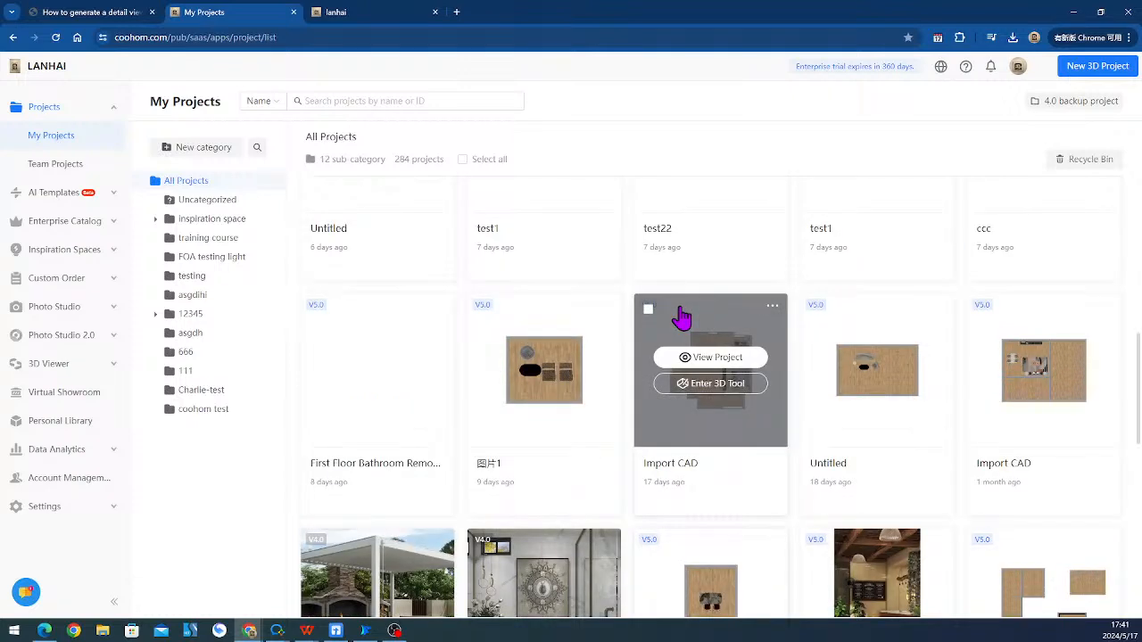
scroll(678, 446, "down", 8)
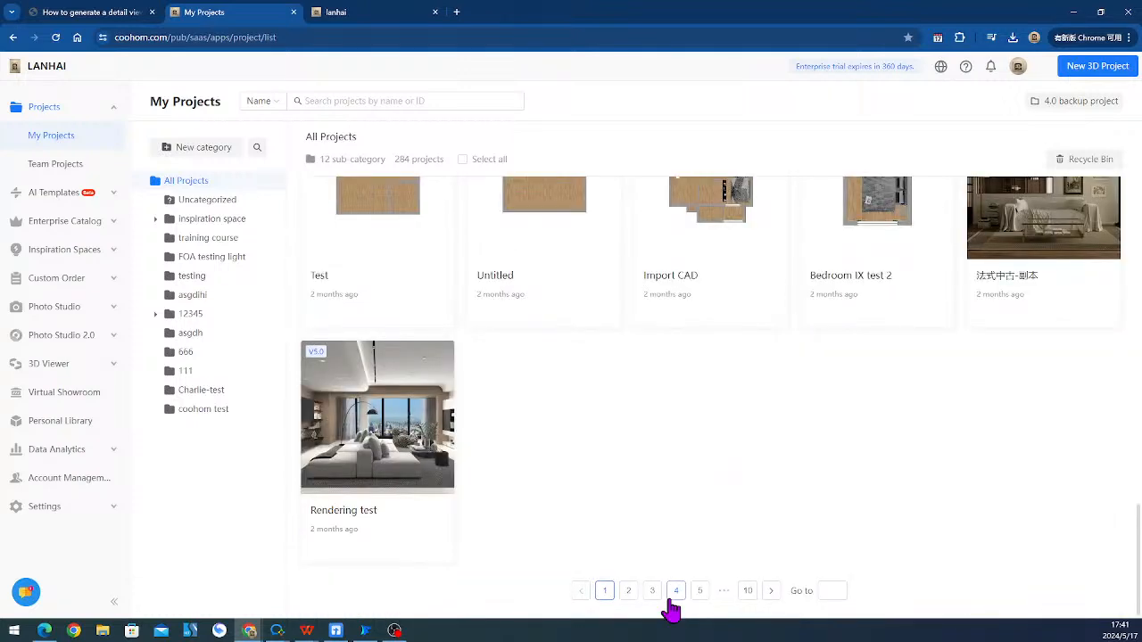
left_click(628, 591)
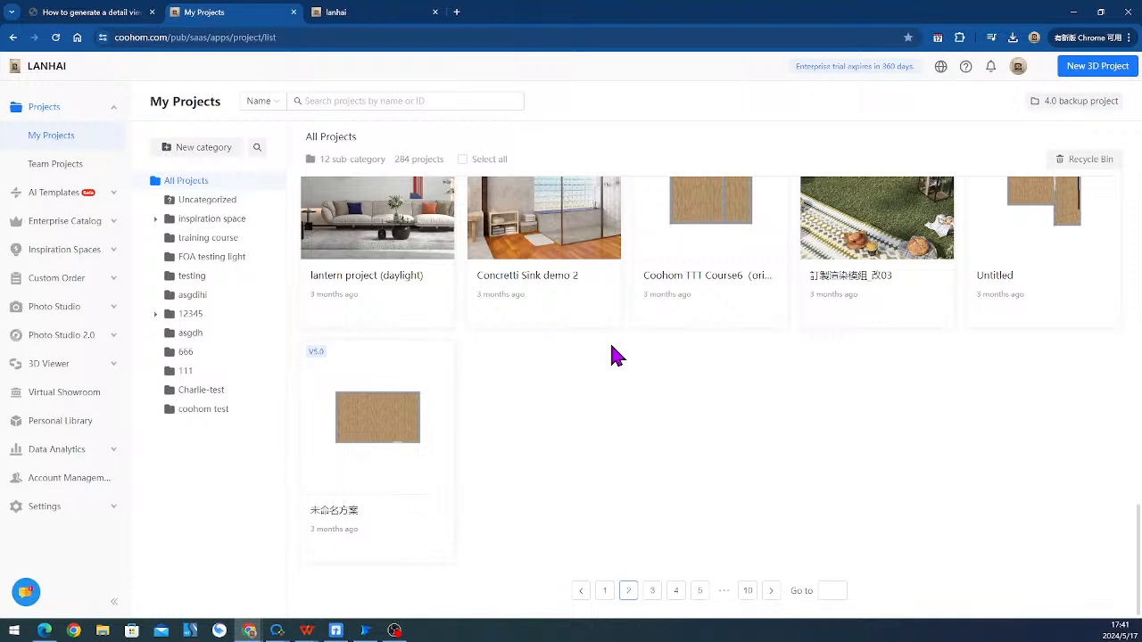
scroll(571, 370, "up", 6)
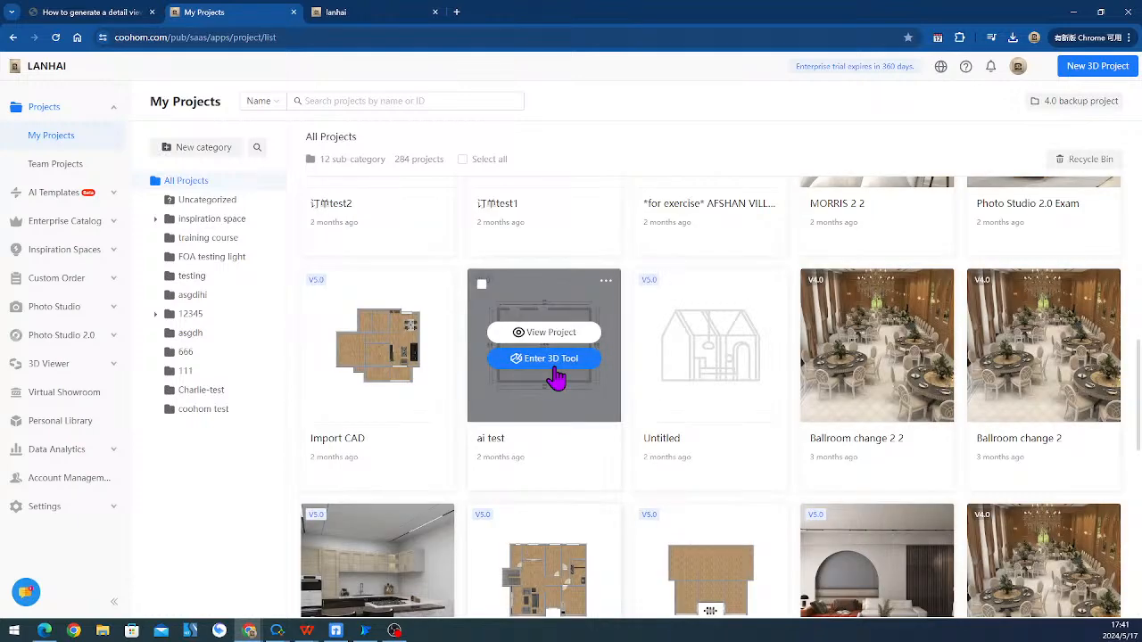
scroll(607, 377, "up", 5)
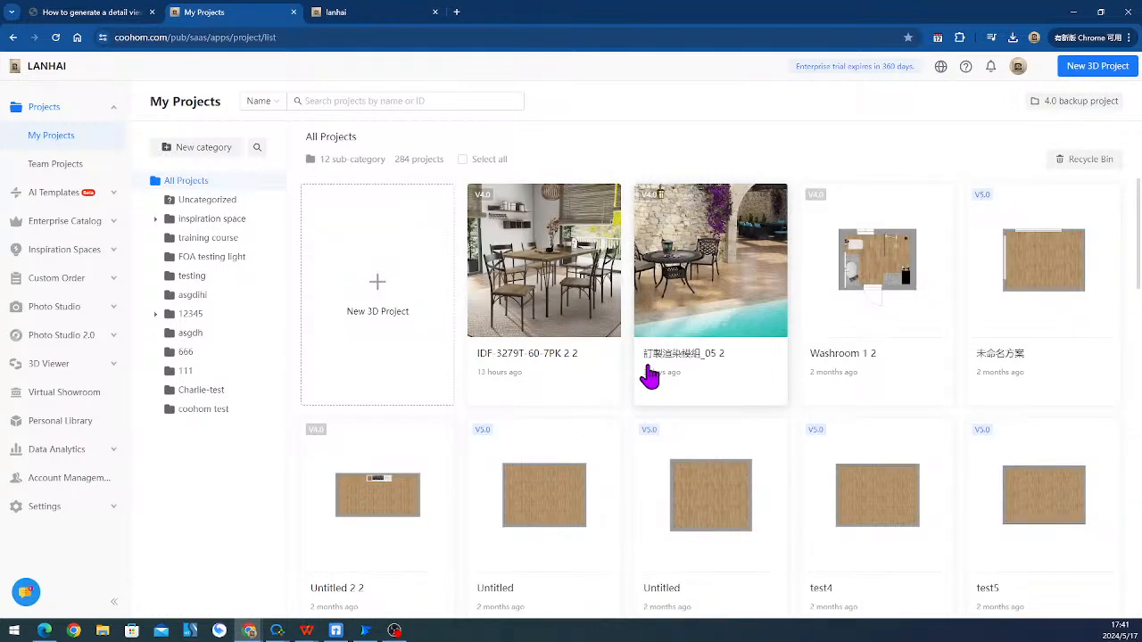
scroll(649, 378, "down", 5)
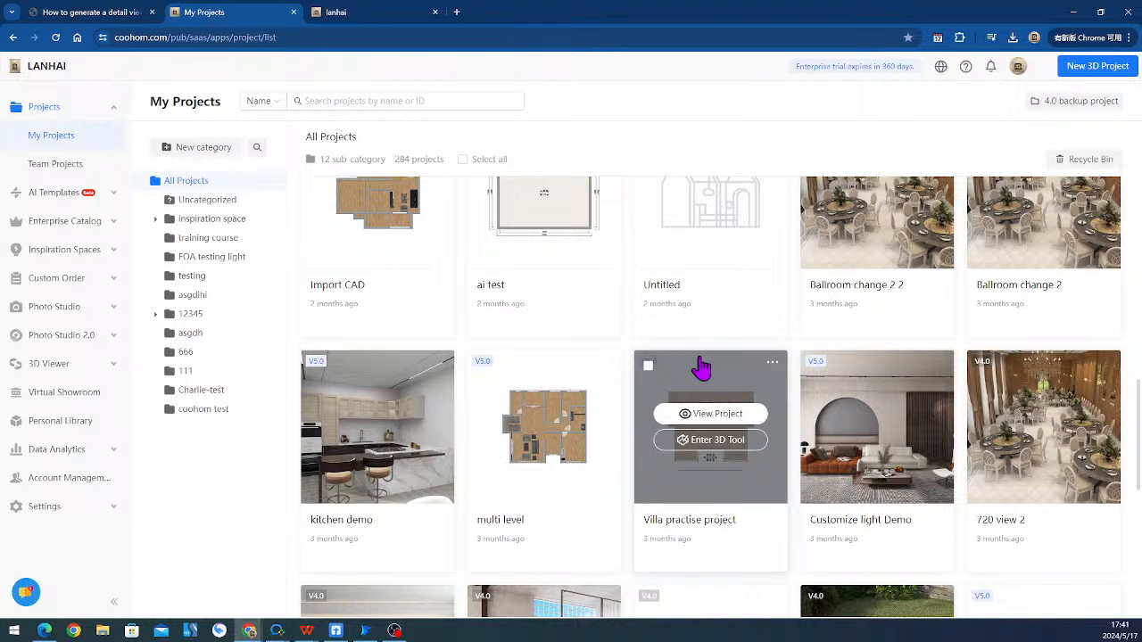
left_click(710, 440)
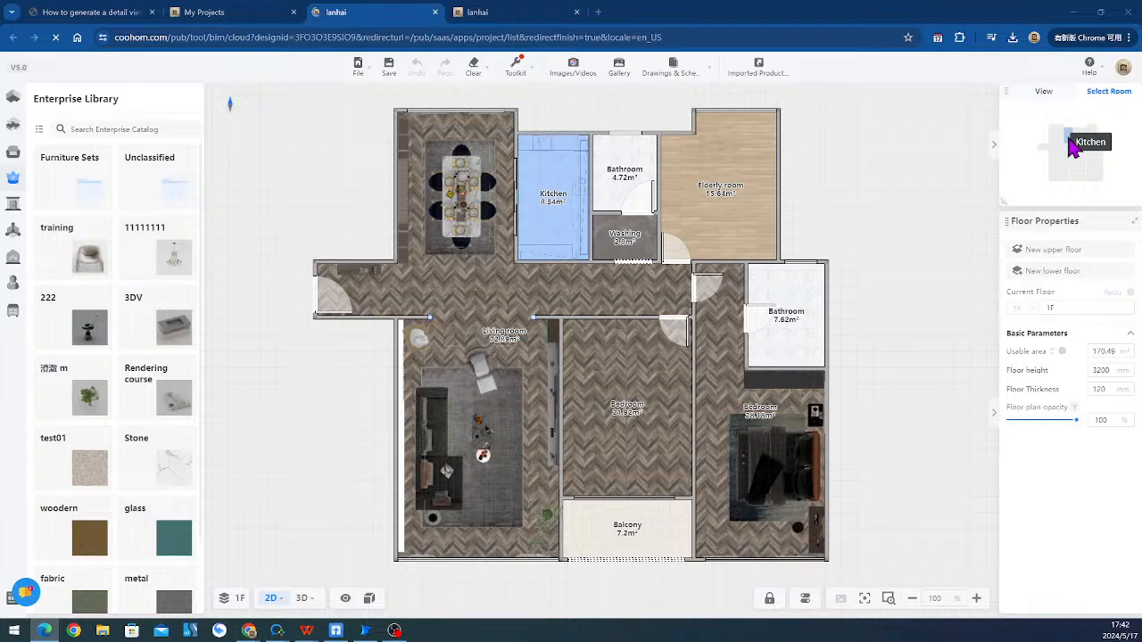
- Isolate the Kitchen room, enter the Kitchen & Bath advanced tool and switch to the 3D view
left_click(1073, 146)
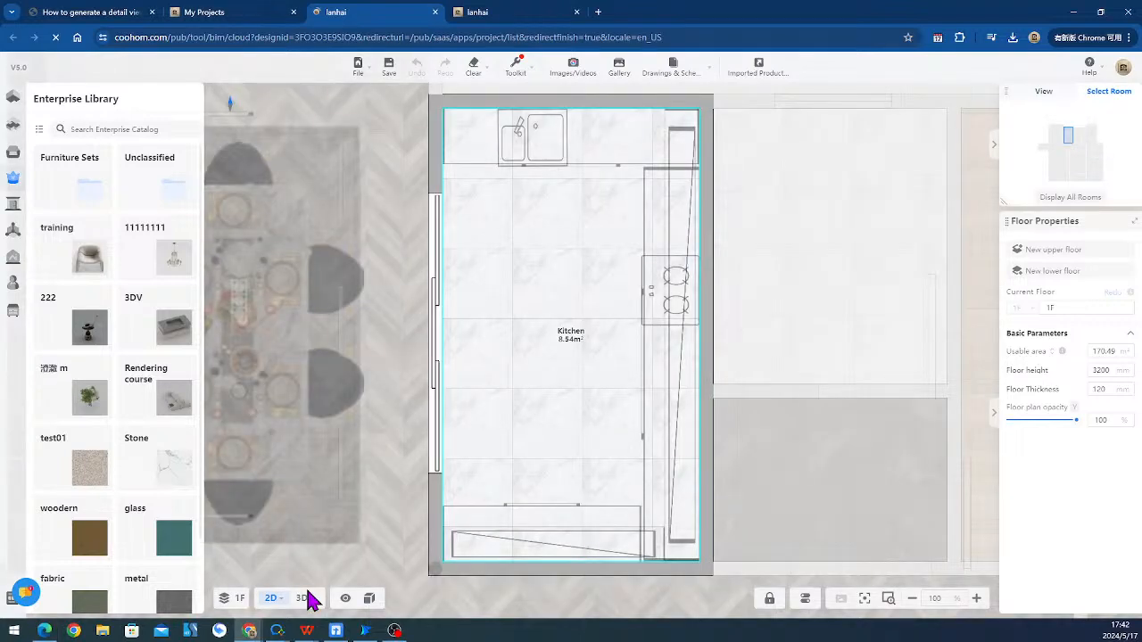
left_click(12, 311)
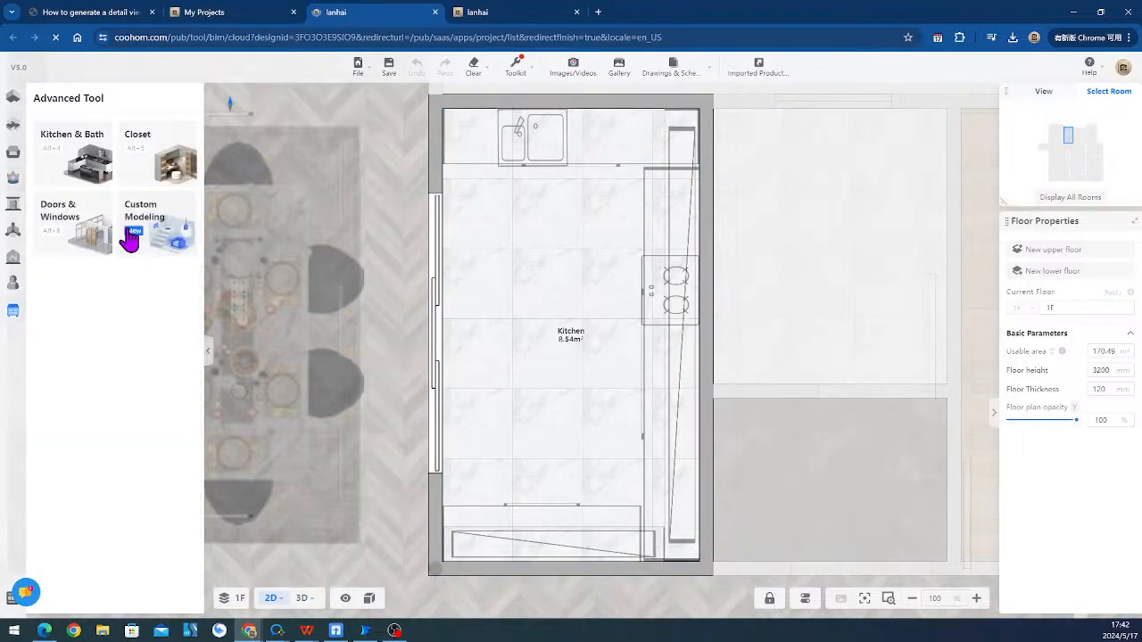
left_click(131, 237)
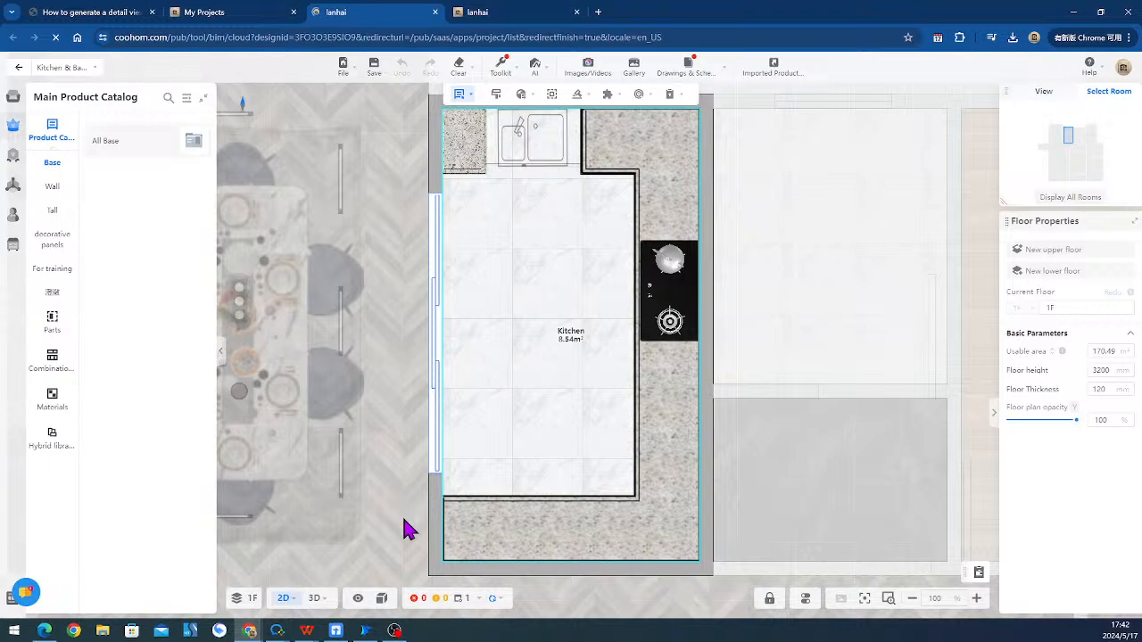
key("3")
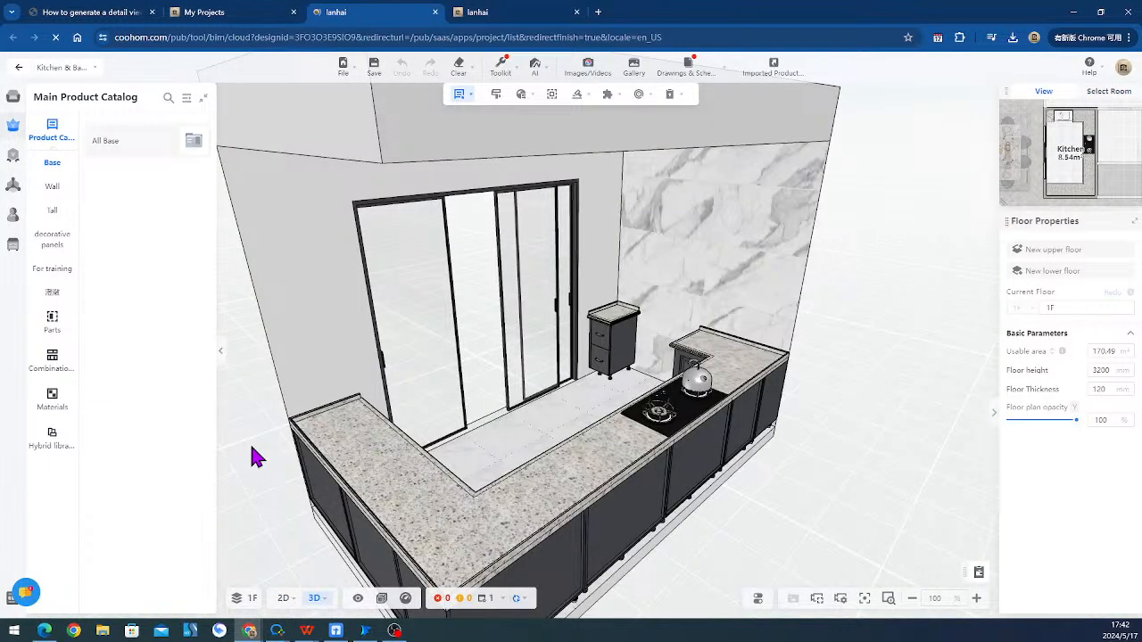
- Start Drawings of Product for Kitchen & Bath with the kitchen's back wall in view
left_click(701, 67)
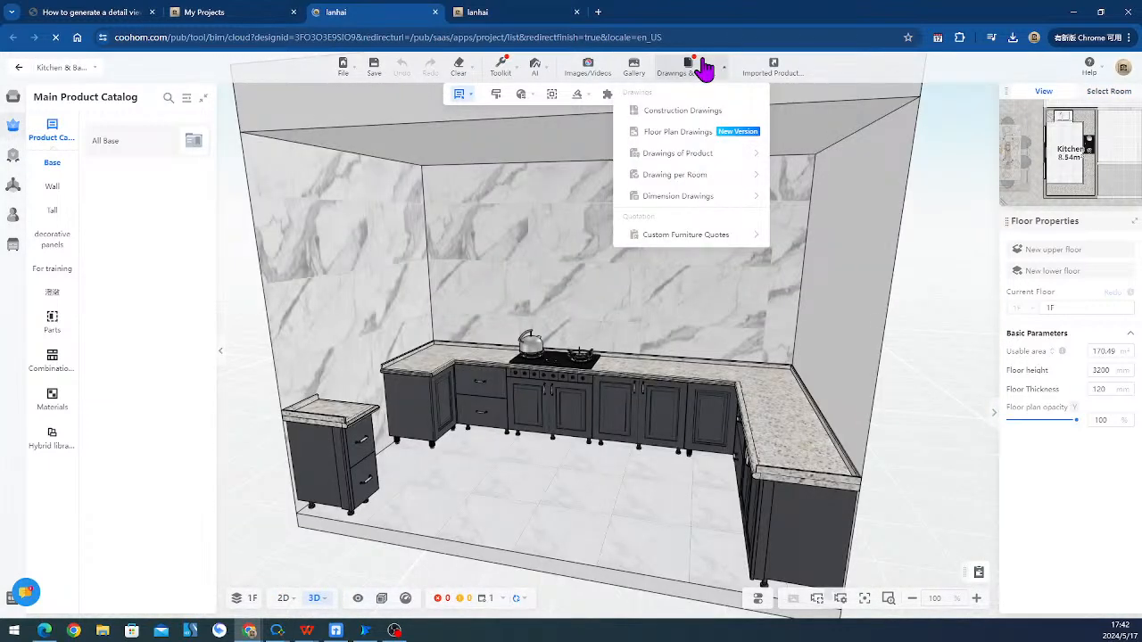
mouse_move(699, 181)
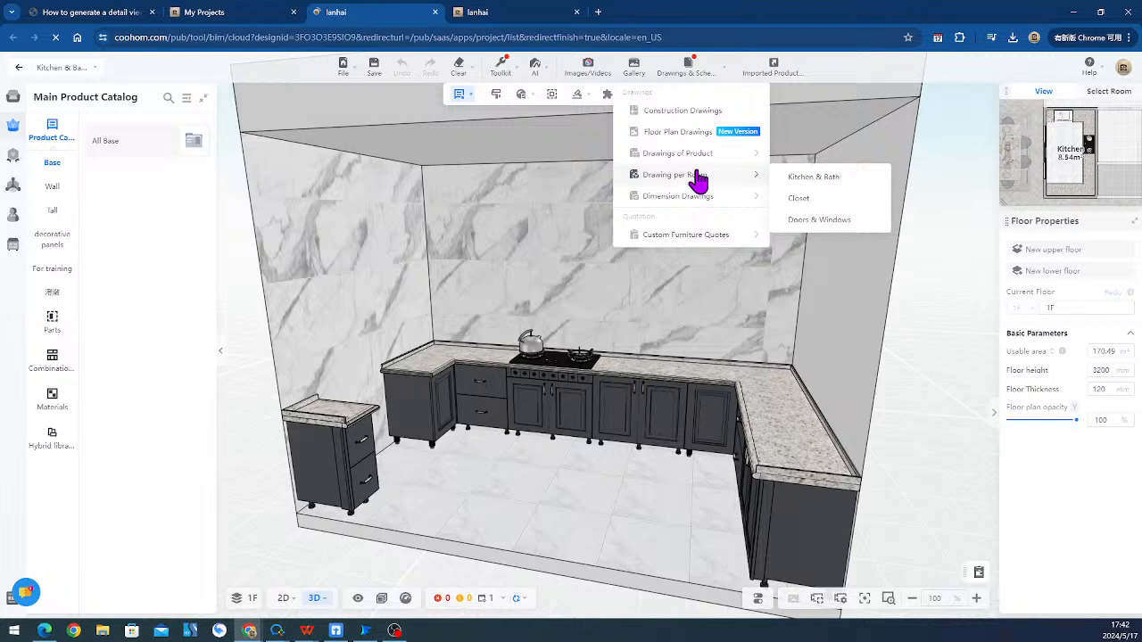
mouse_move(707, 161)
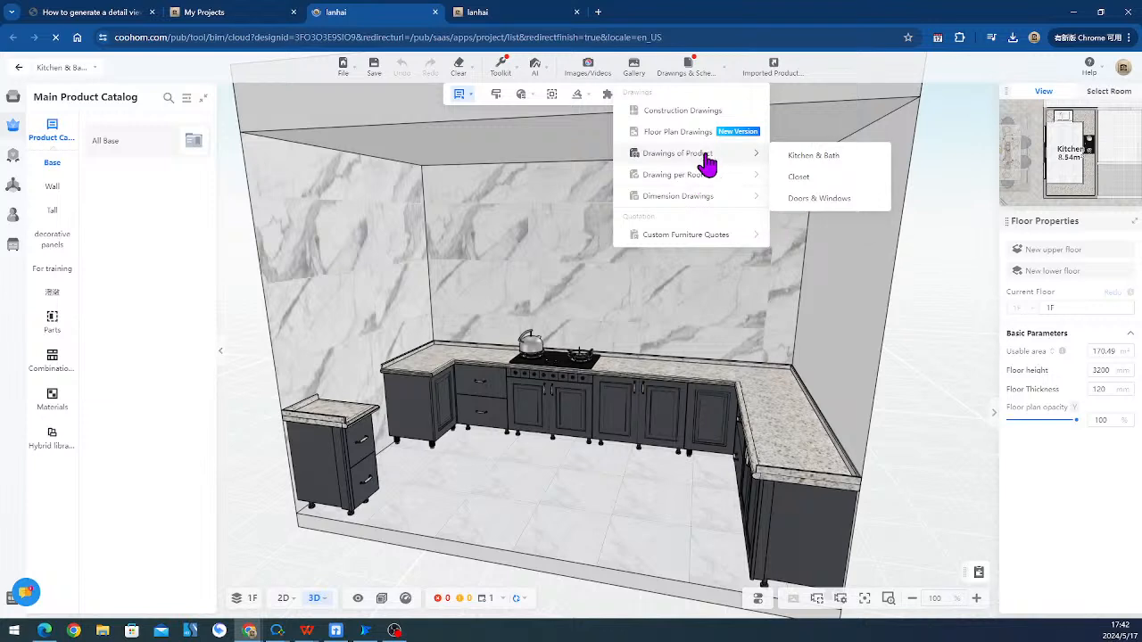
left_click(816, 156)
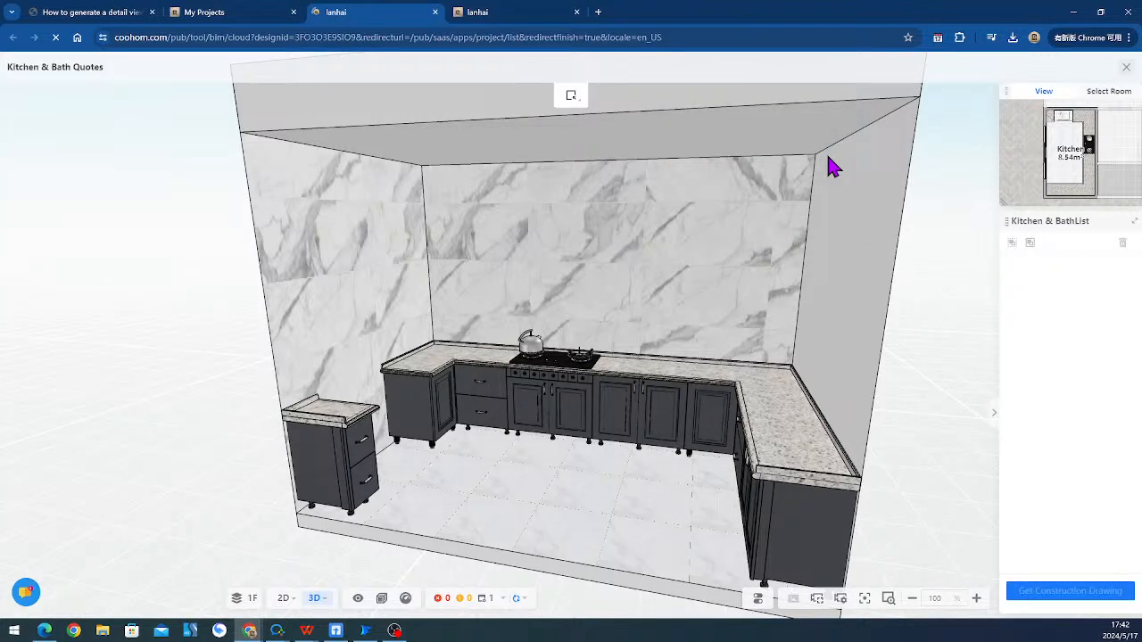
- Select the base cabinets along the back wall and get their construction drawing
left_click(435, 408)
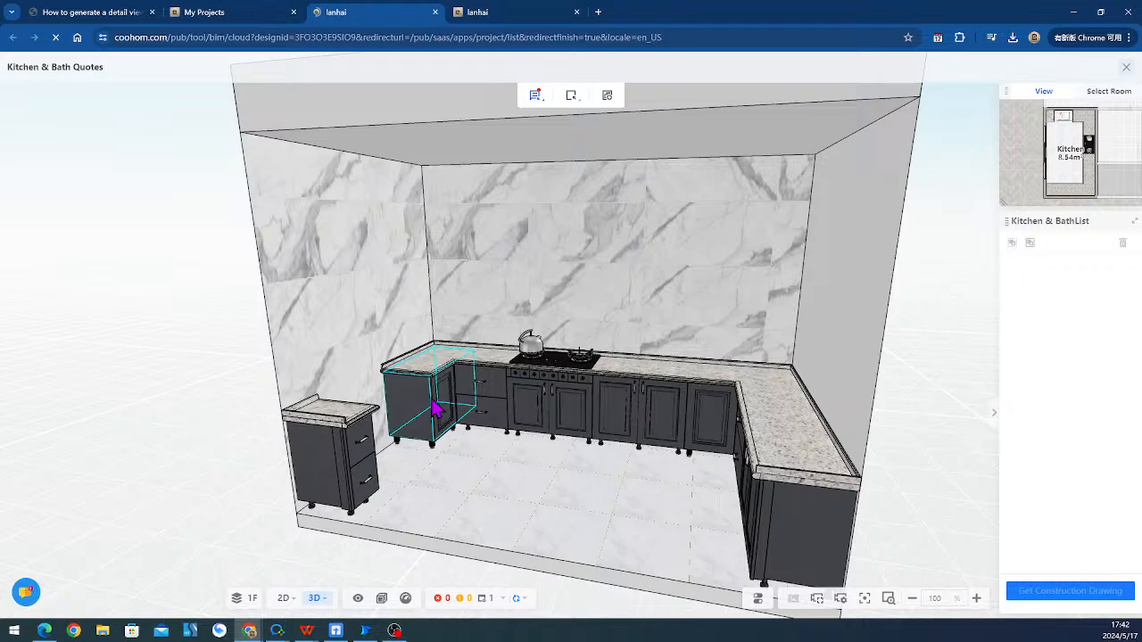
left_click(435, 409)
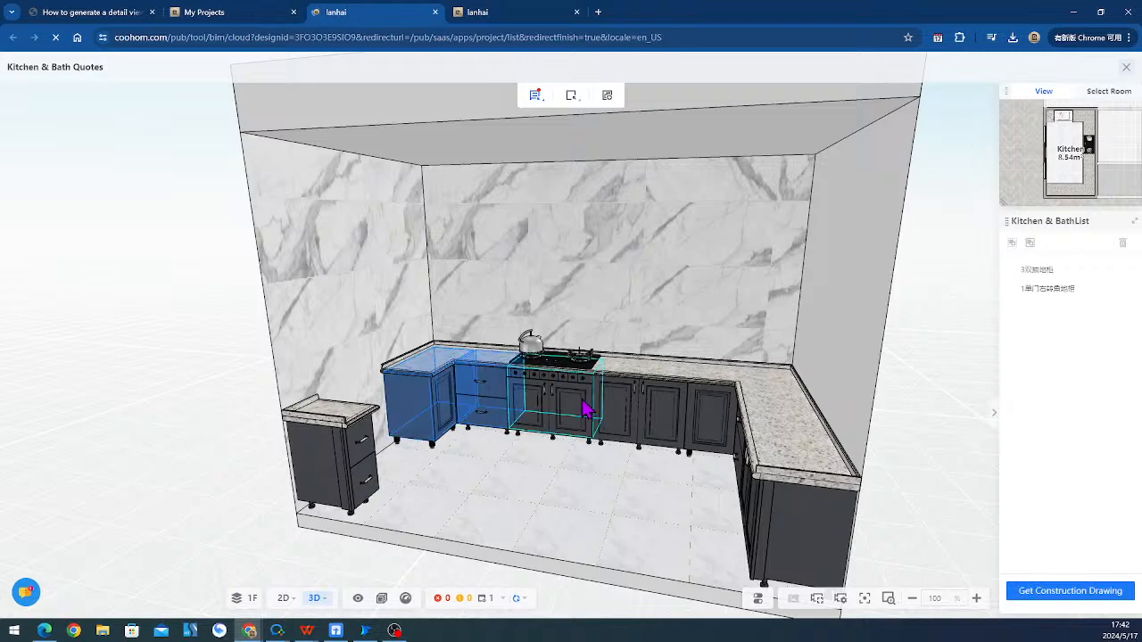
left_click(584, 408)
right_click_drag(585, 408, 711, 422)
left_click(711, 422)
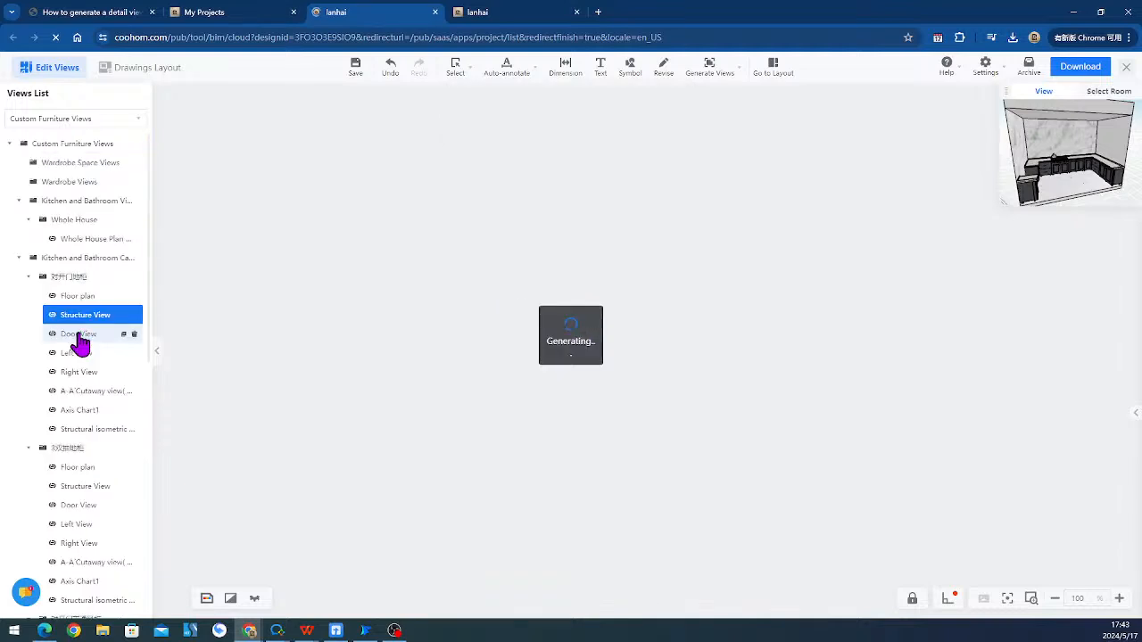
- Examine the 对开门地柜 cabinet's door, left, right, A-A' cutaway, axis chart and structural isometric views one after another
left_click(80, 337)
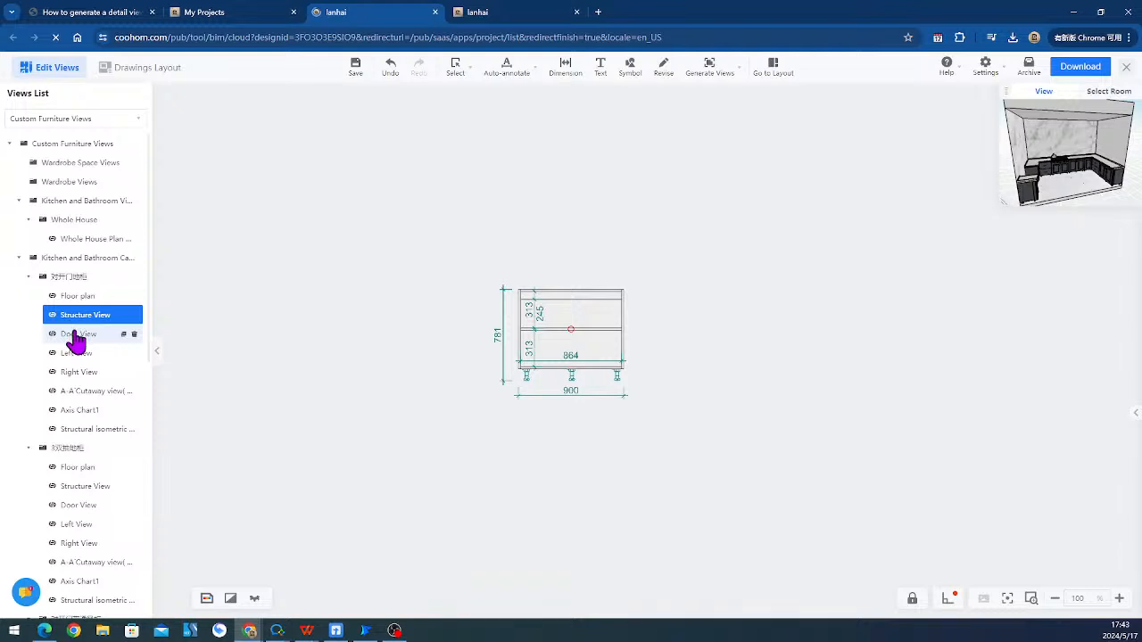
left_click(79, 337)
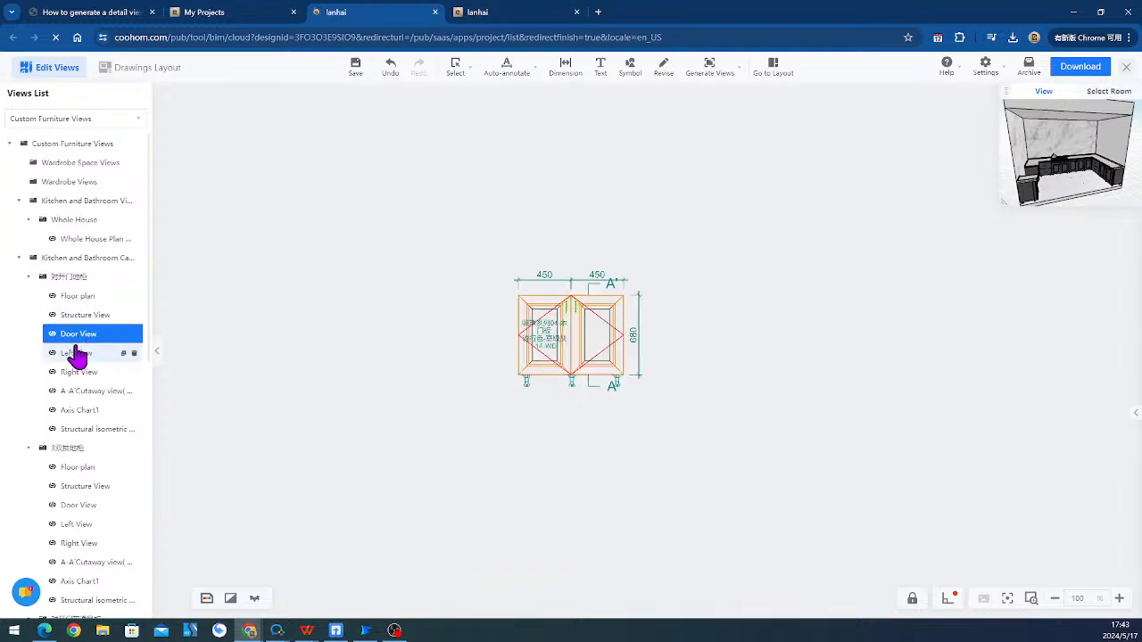
left_click(76, 349)
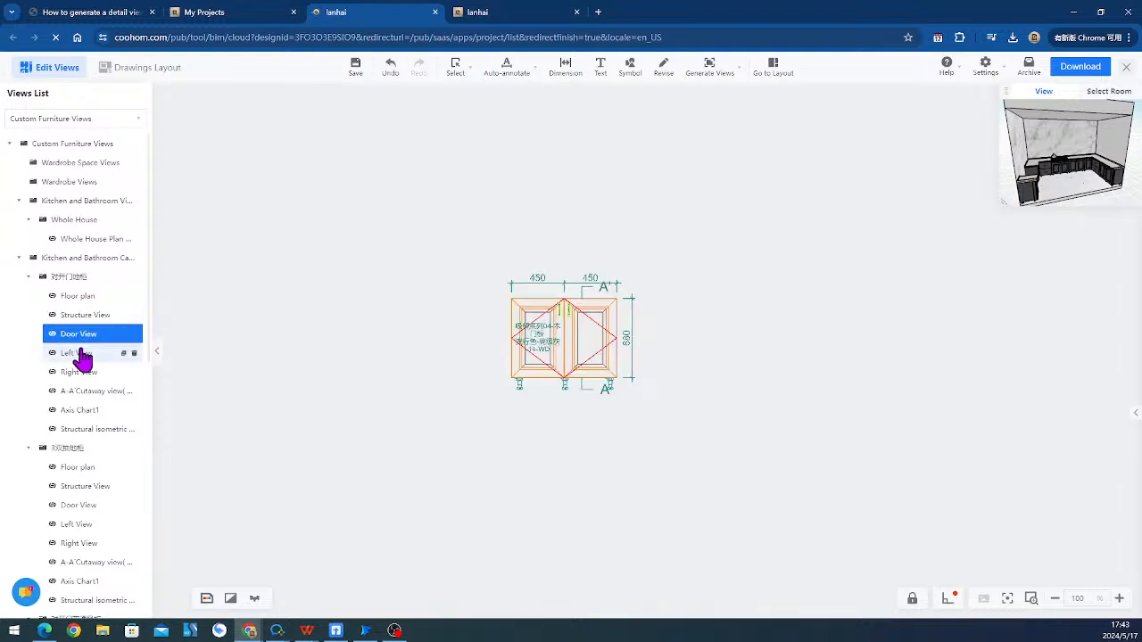
left_click(82, 356)
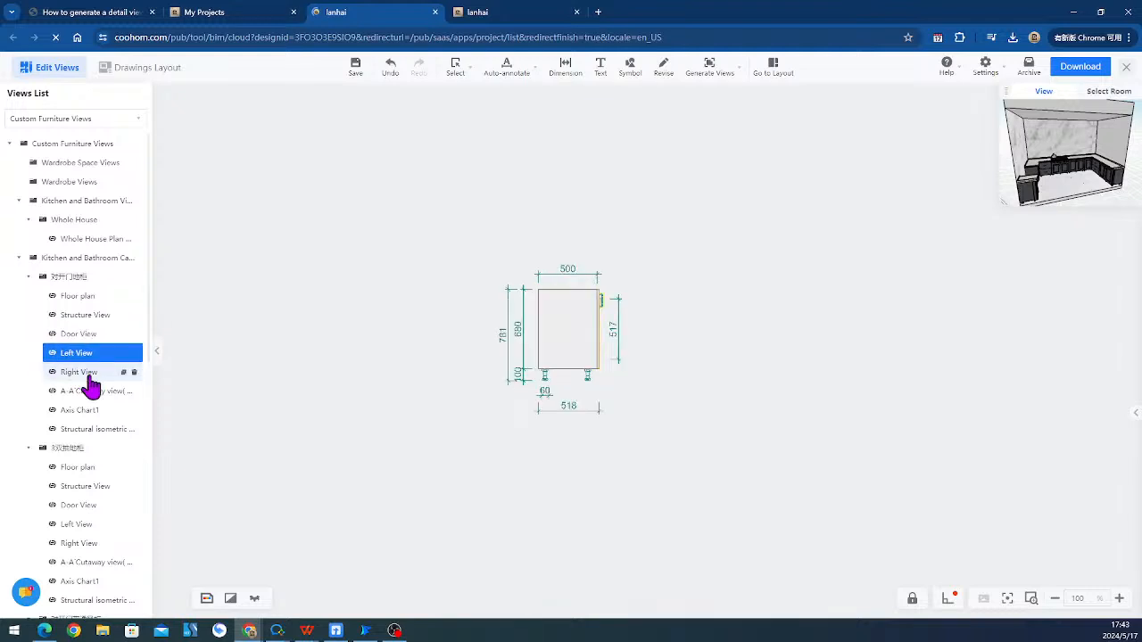
left_click(89, 376)
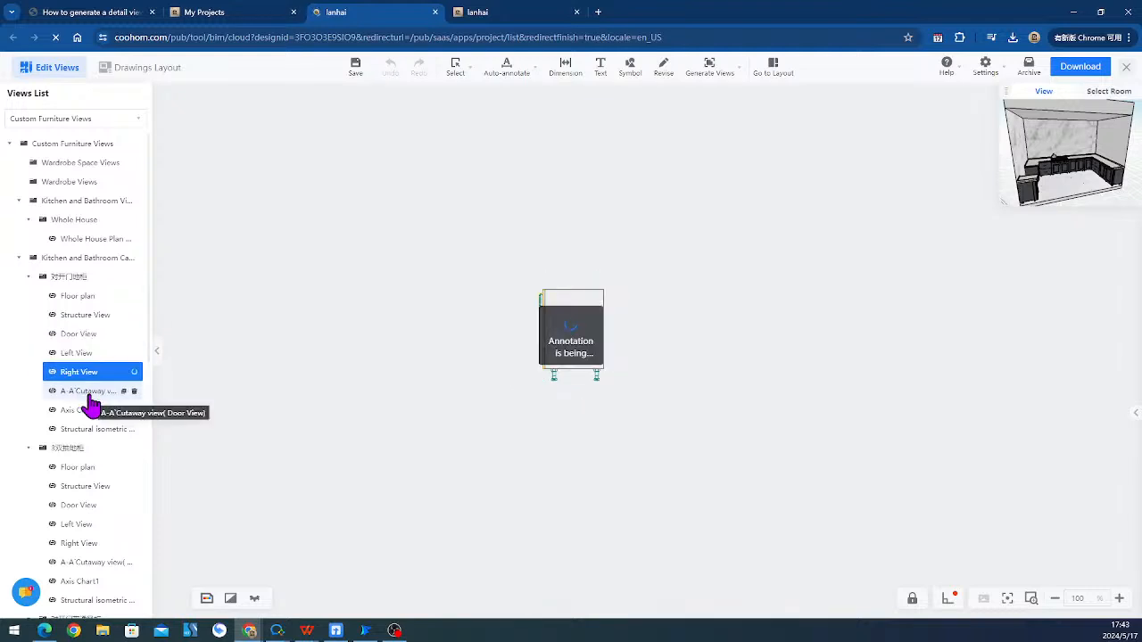
left_click(89, 393)
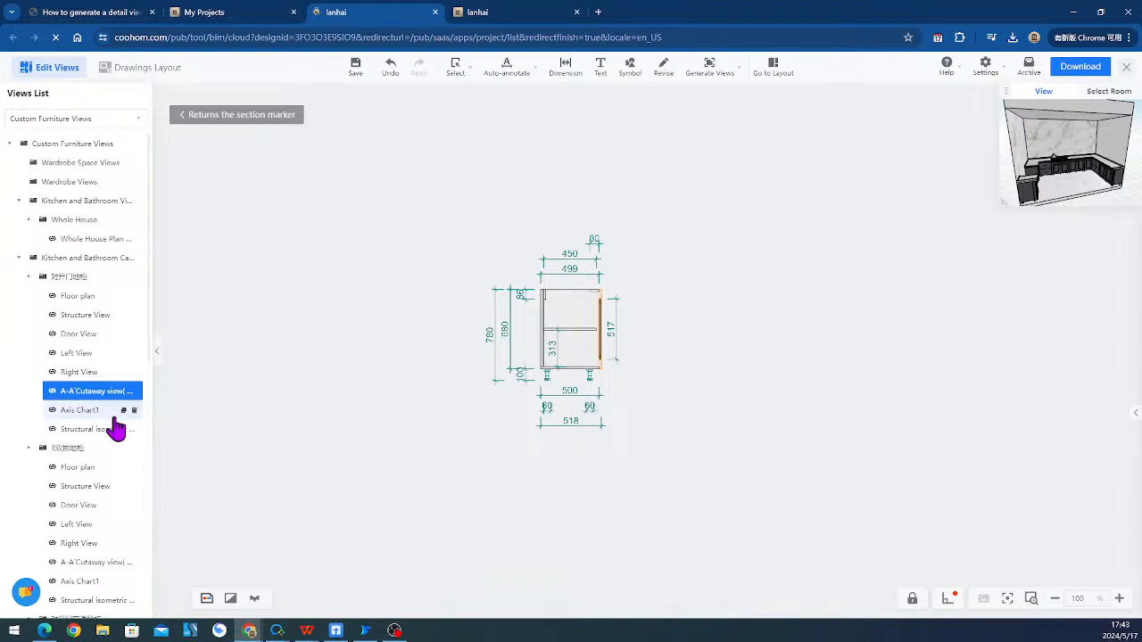
left_click(90, 410)
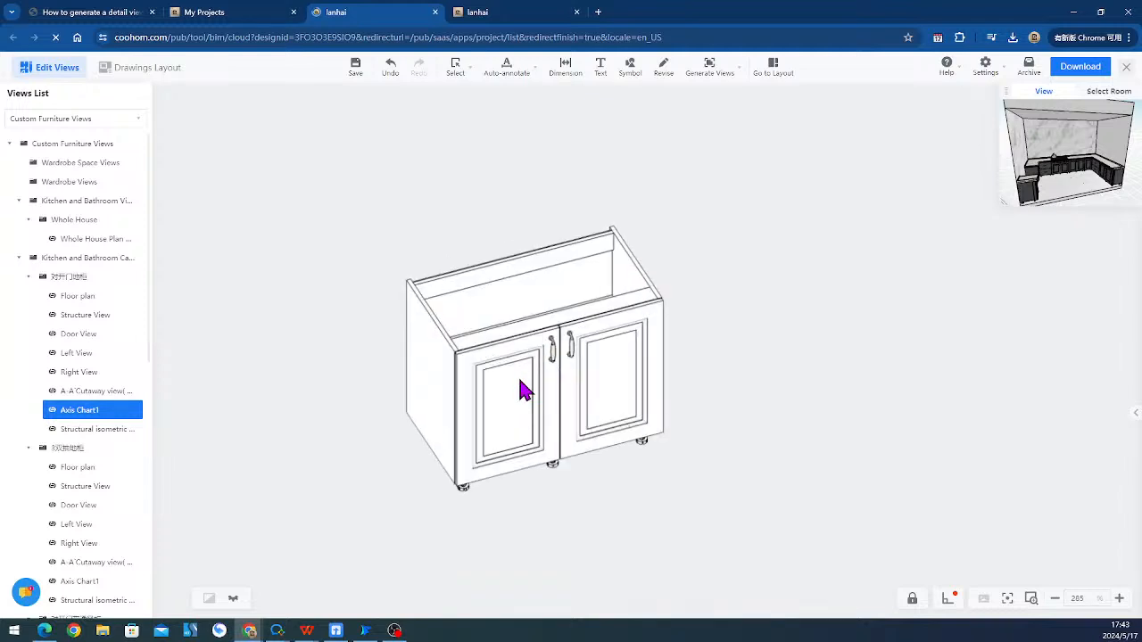
left_click(115, 432)
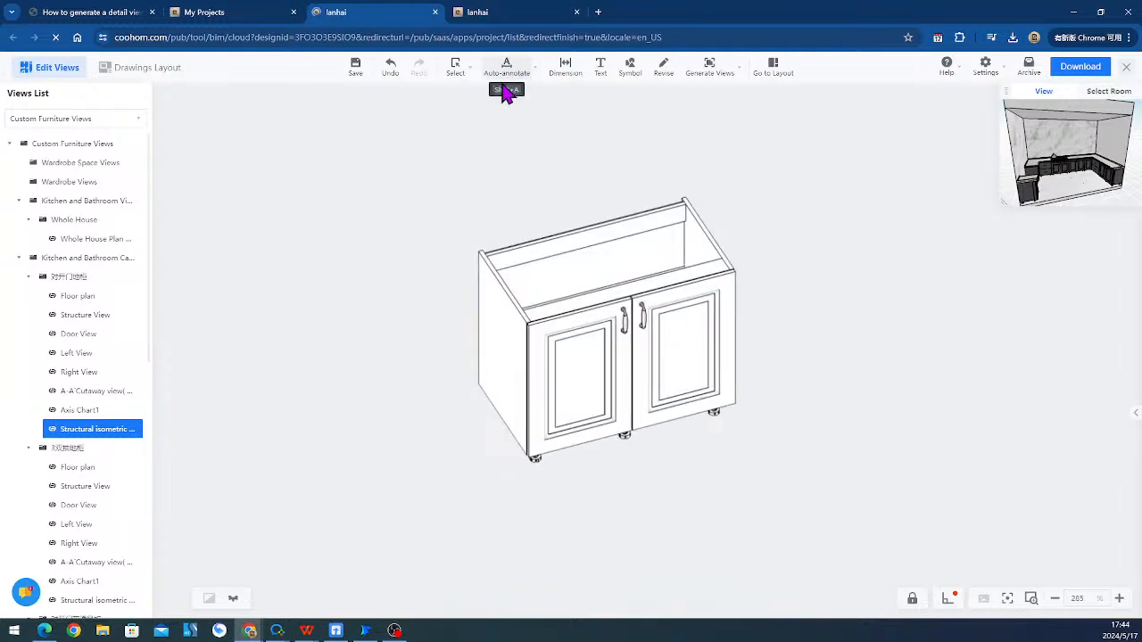
- Try to add a continued dimension to the cabinet's structural isometric view
mouse_move(532, 71)
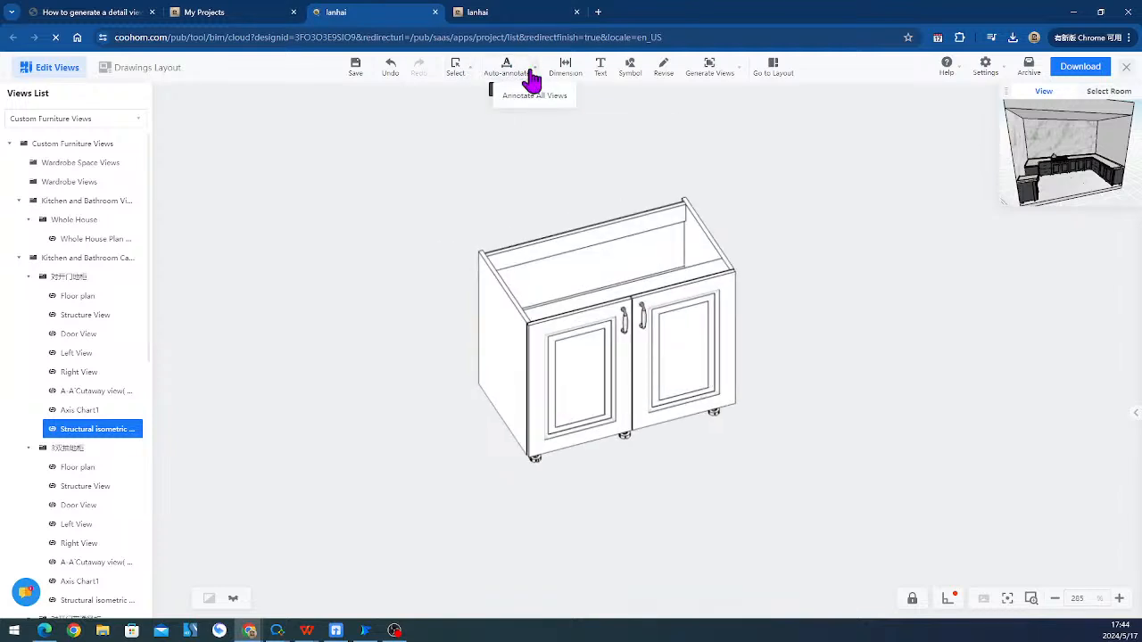
mouse_move(567, 73)
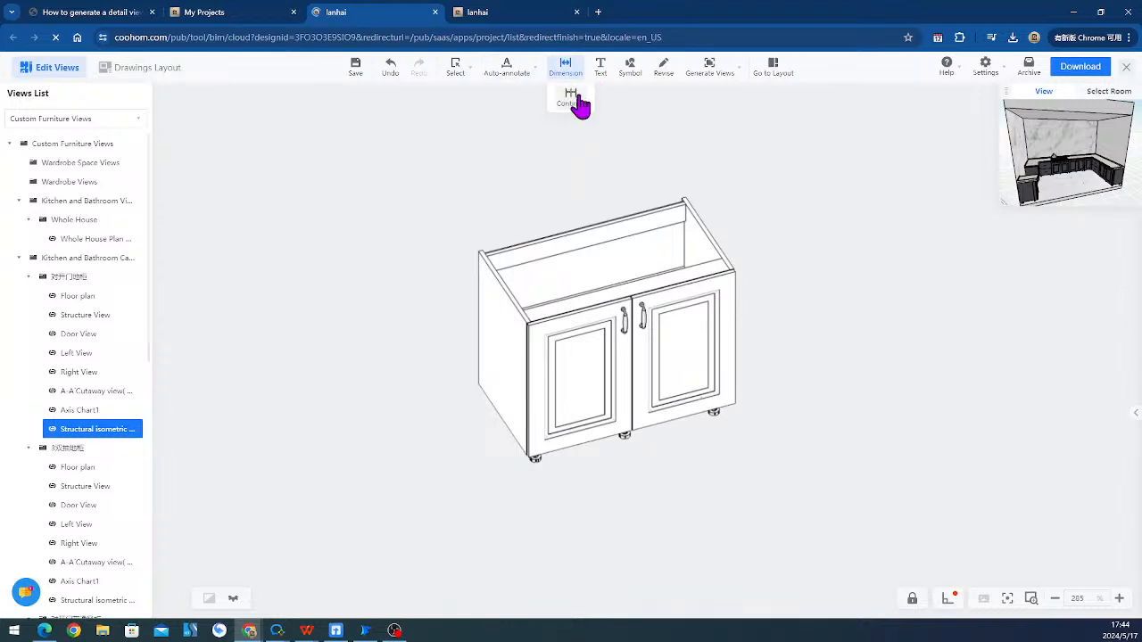
left_click(573, 100)
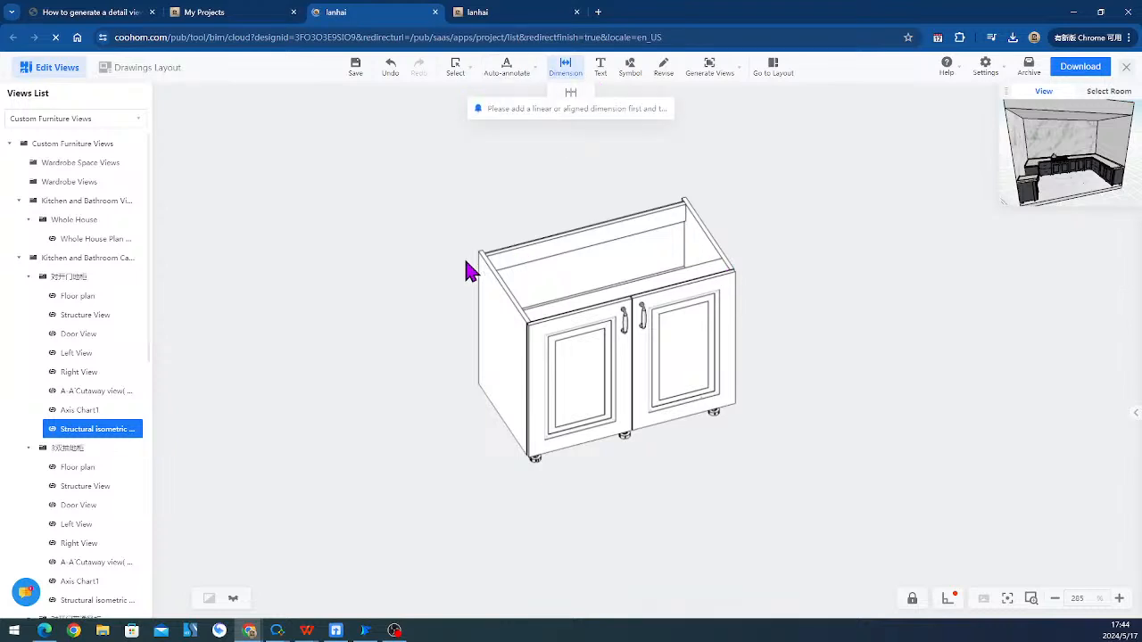
middle_click_drag(645, 390, 628, 362)
scroll(628, 367, "down", 3)
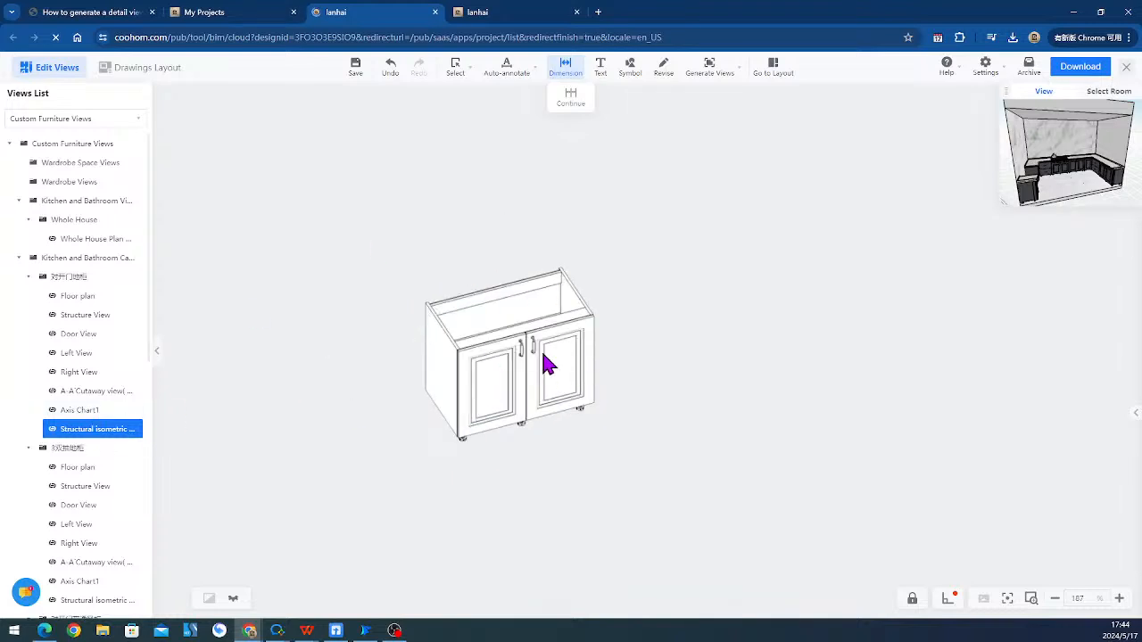
middle_click_drag(563, 354, 623, 354)
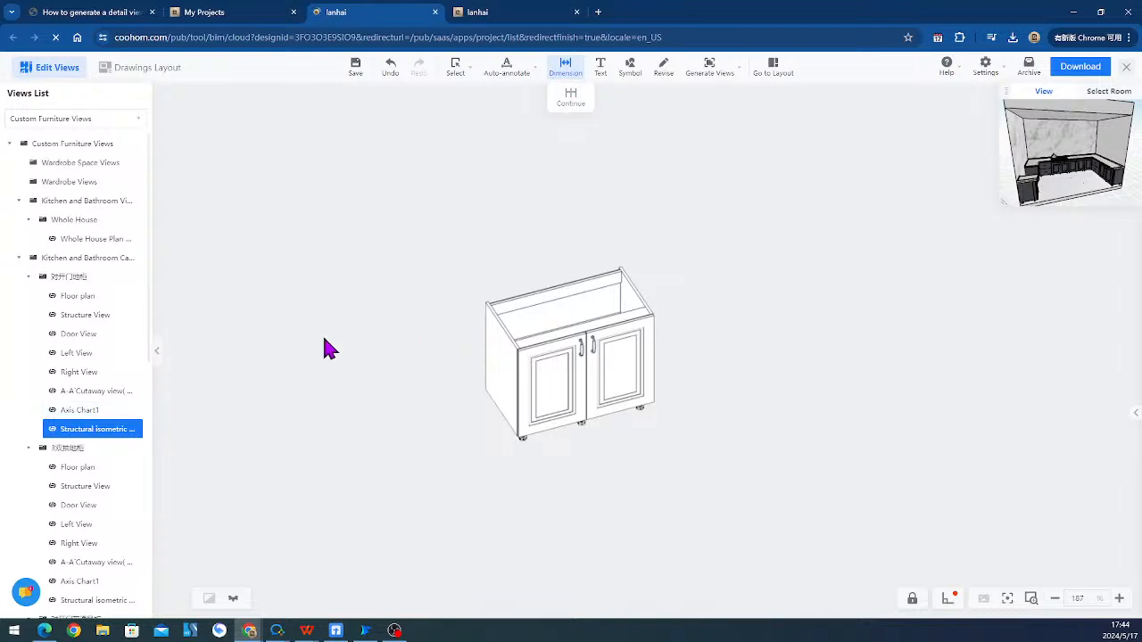
- Switch to the drawings layout, filter the sheets to Custom Furniture Sheets and open the 对开门地柜 sheet
left_click(82, 412)
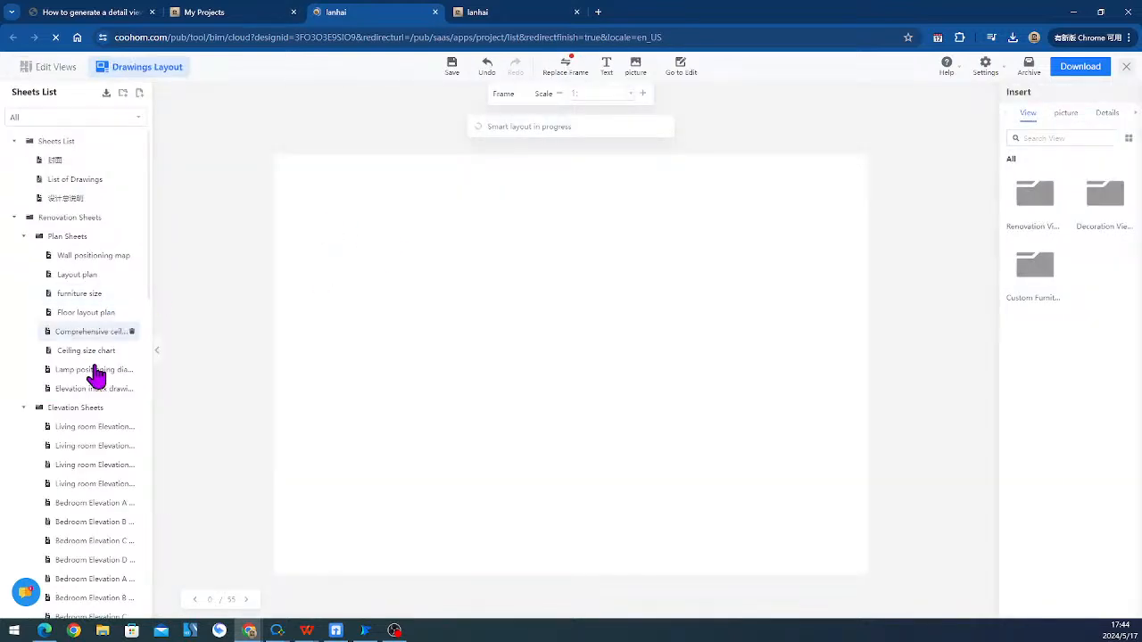
scroll(95, 416, "down", 10)
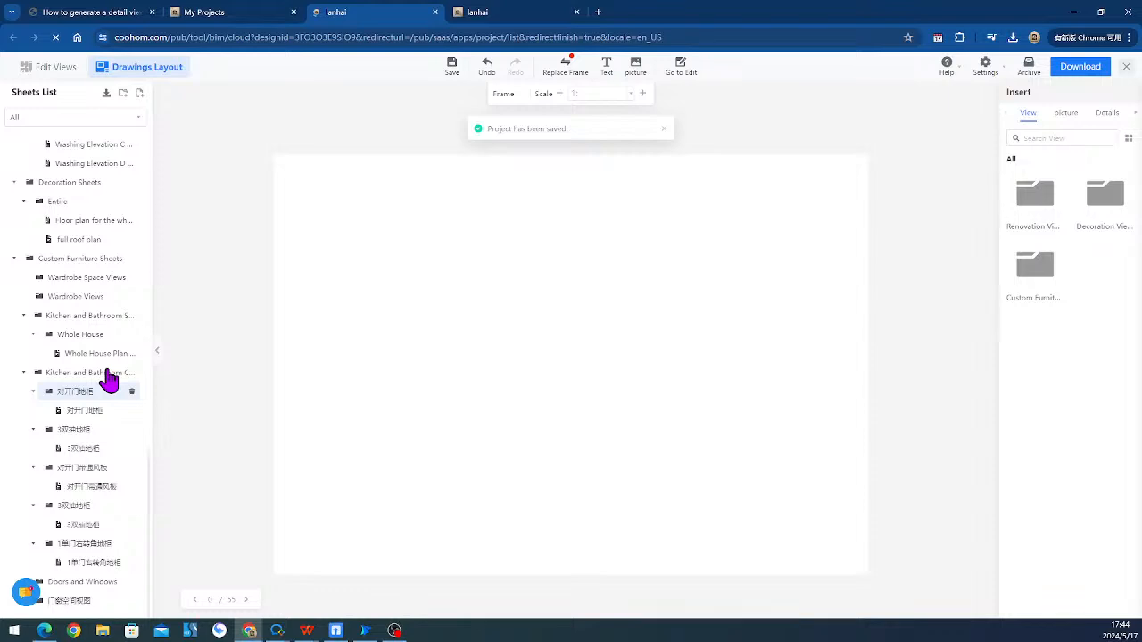
left_click(76, 117)
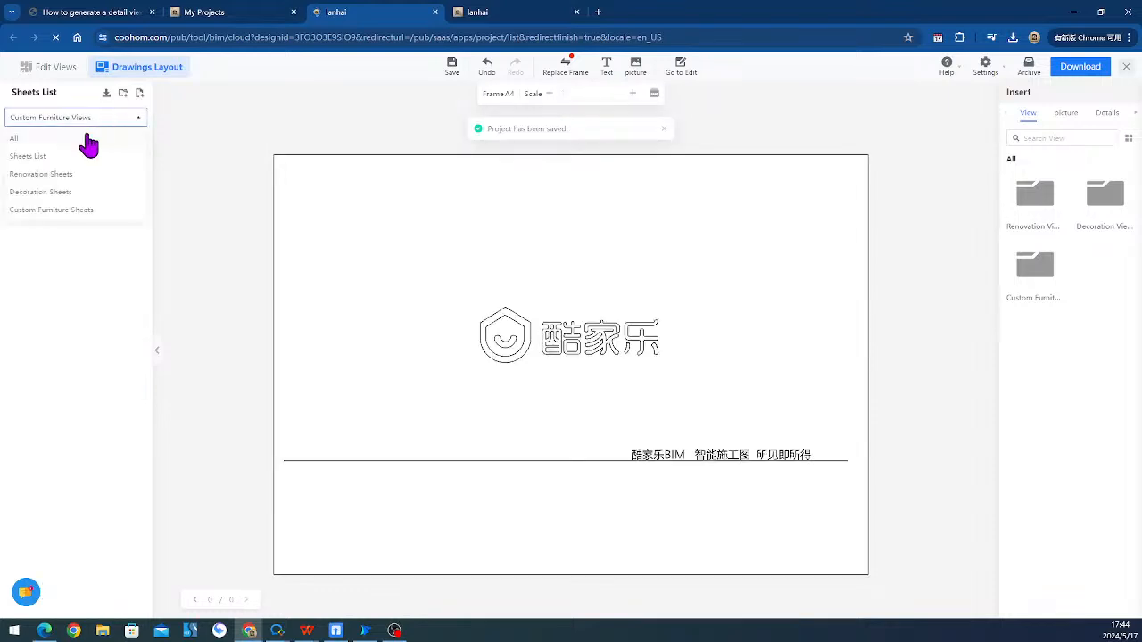
left_click(67, 210)
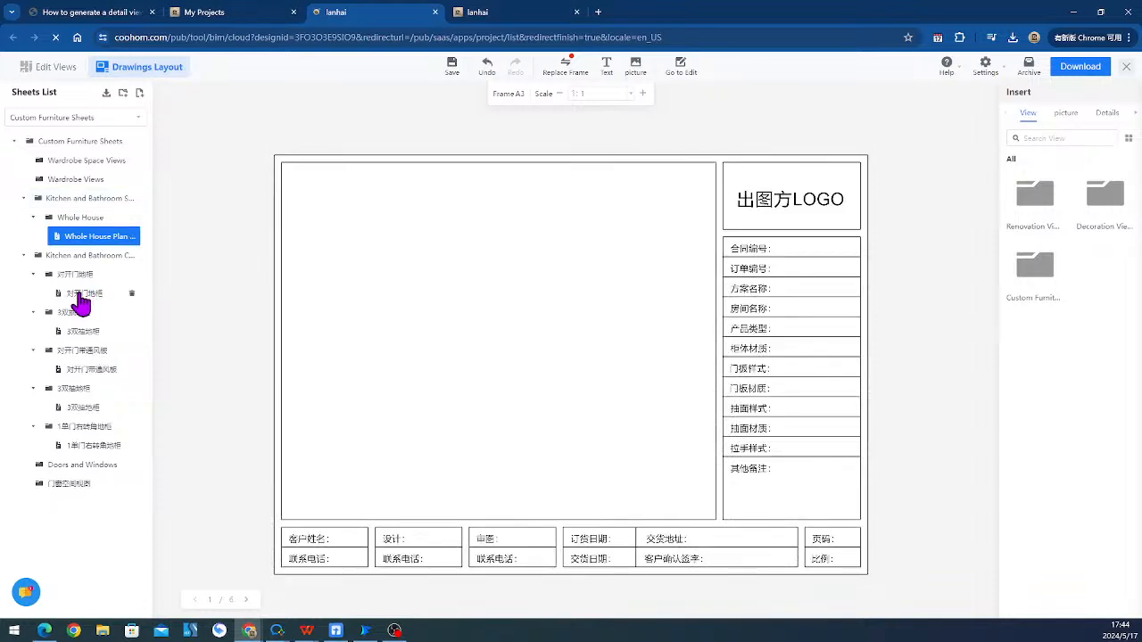
left_click(79, 296)
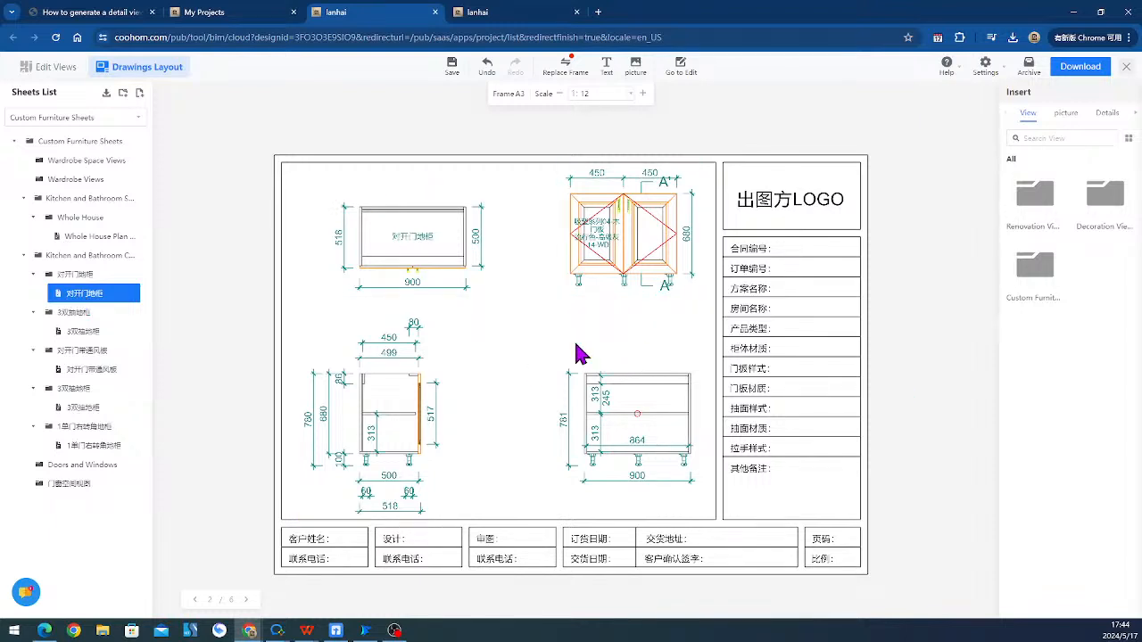
scroll(385, 277, "down", 3)
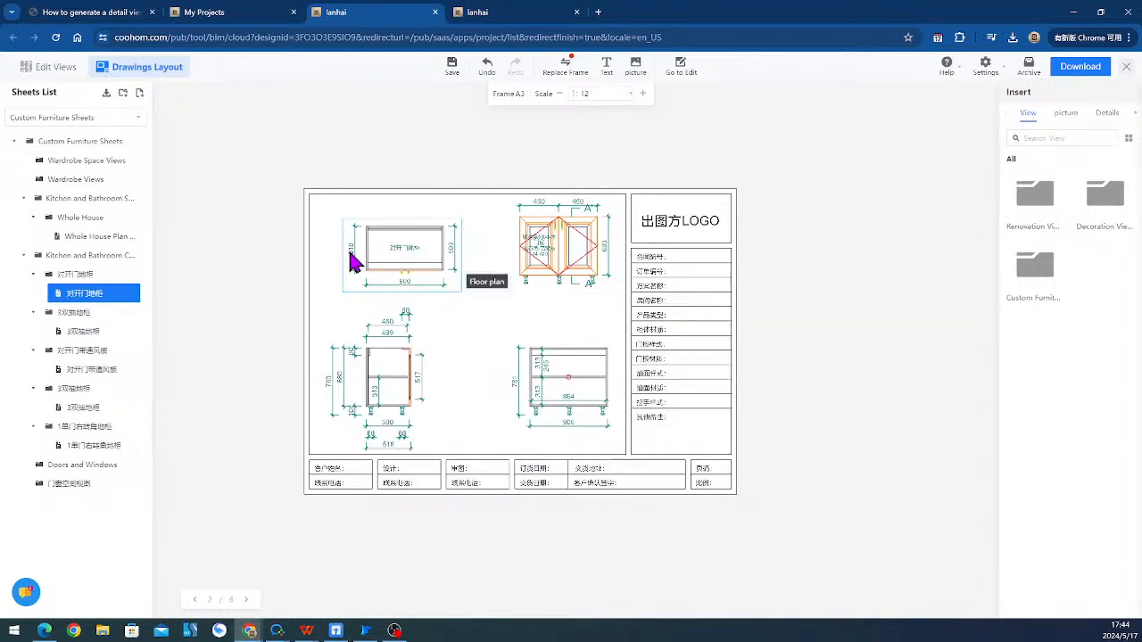
- Browse the insertable Custom Furniture Views to the kitchen and bathroom cabinet folder 对开门地柜
double_click(1037, 290)
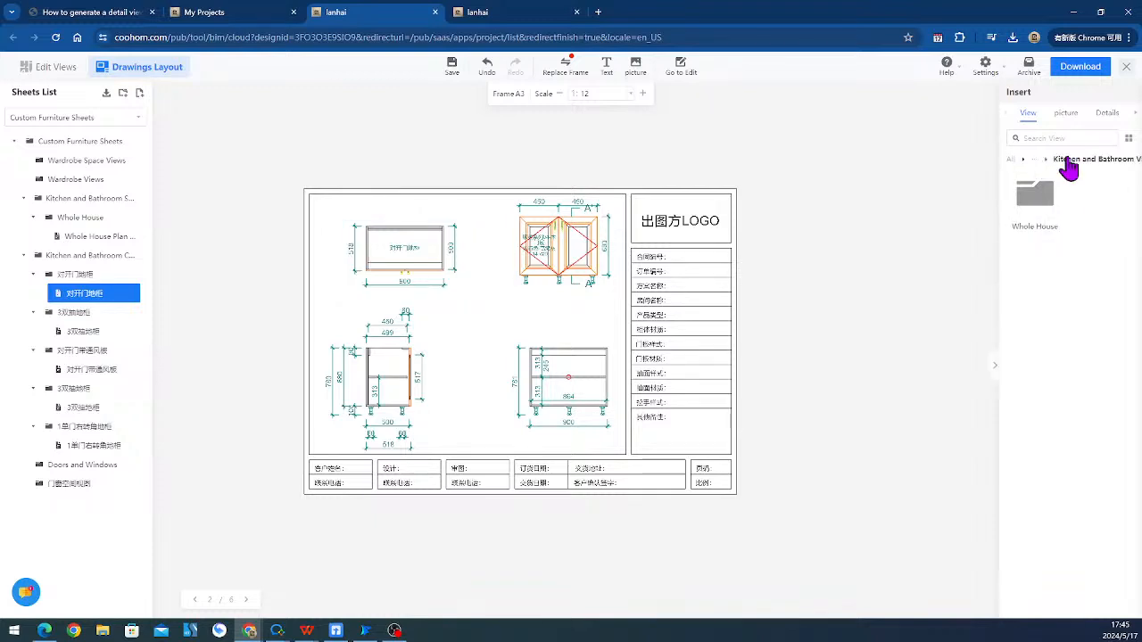
double_click(1035, 161)
left_click(1035, 161)
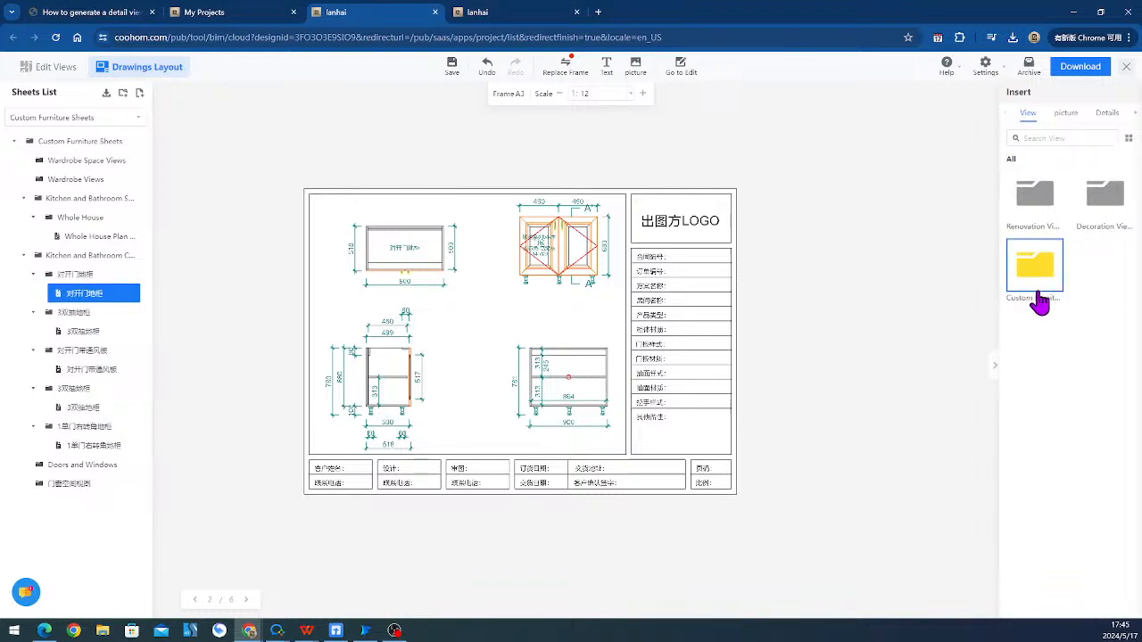
left_click(1038, 297)
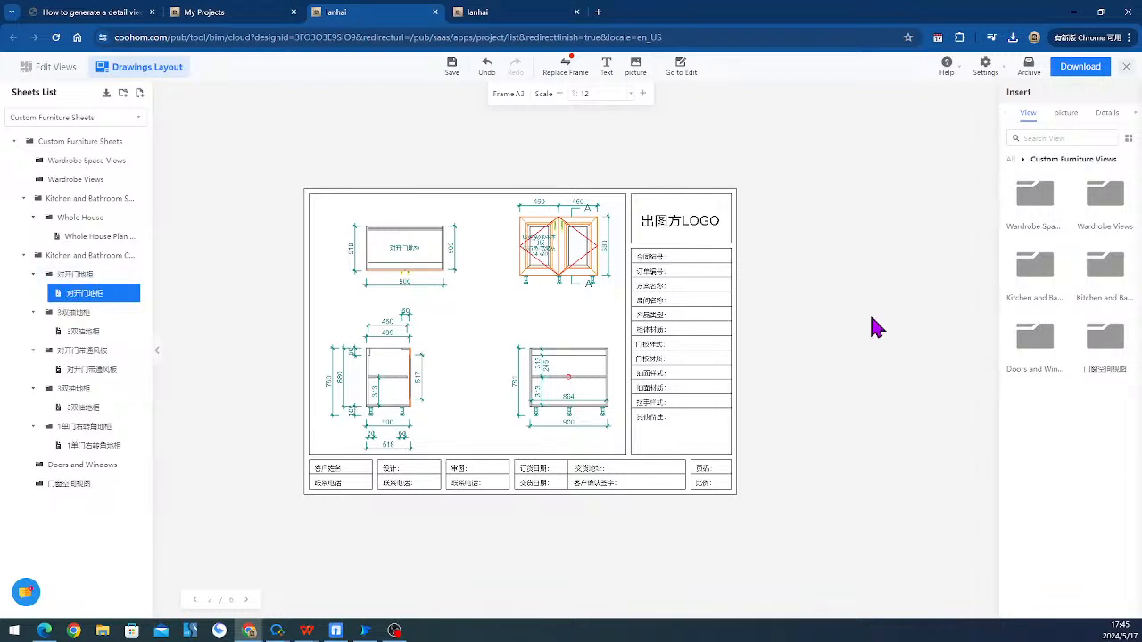
left_click(1107, 310)
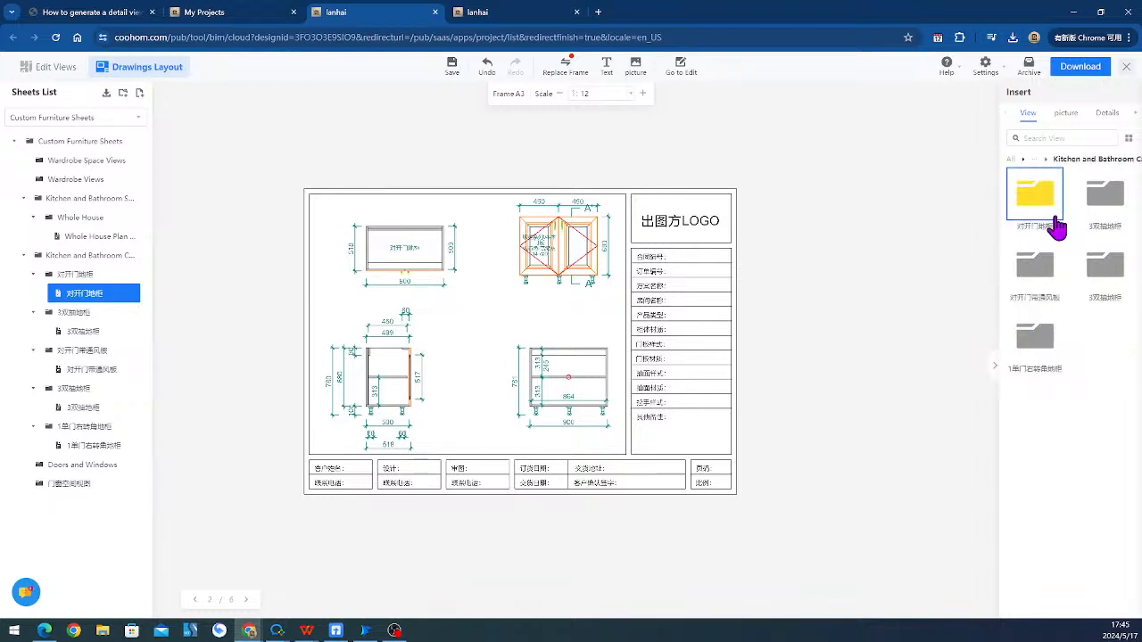
left_click(1040, 237)
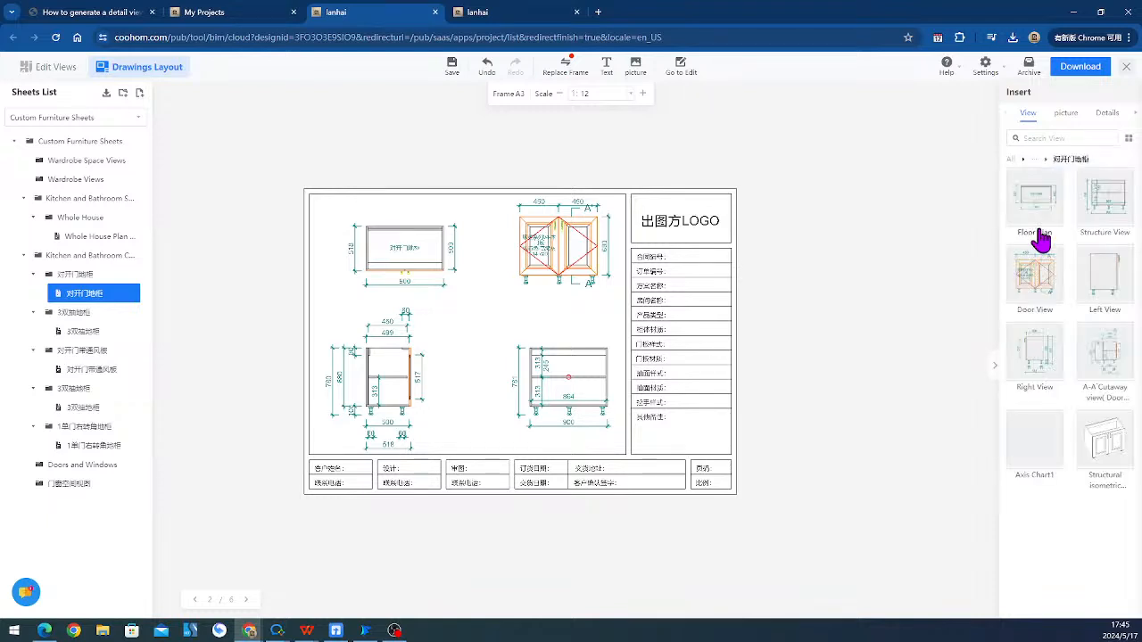
- Group the views closer together on the sheet, with floor plan and door view above the cutaway and structure views
left_click(407, 250)
left_click_drag(408, 249, 384, 222)
left_click(571, 258)
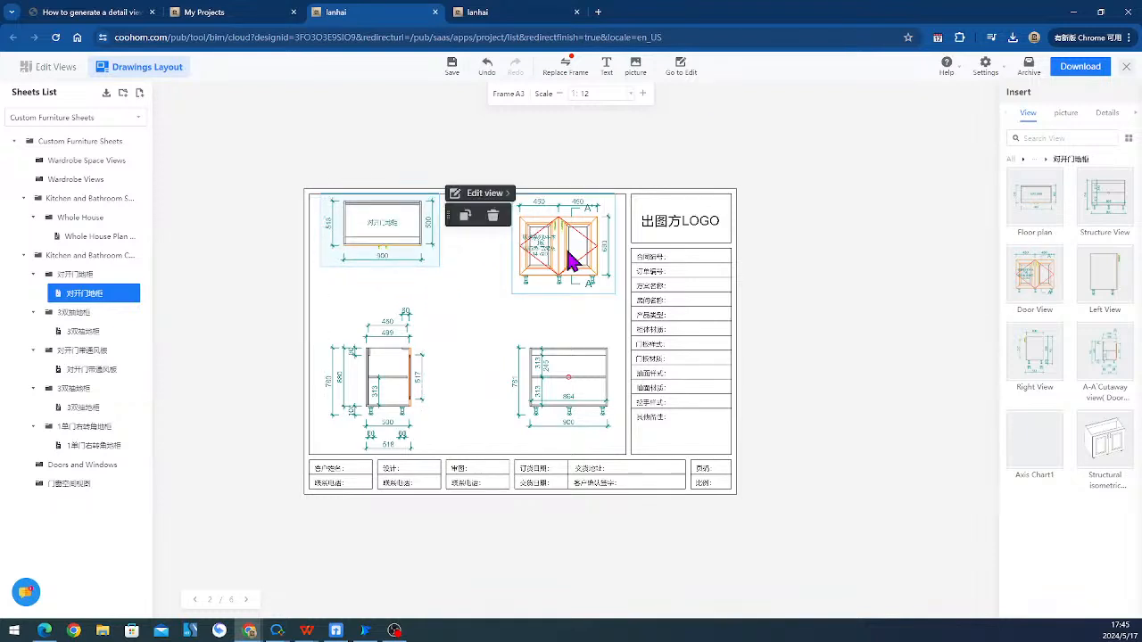
left_click(589, 412)
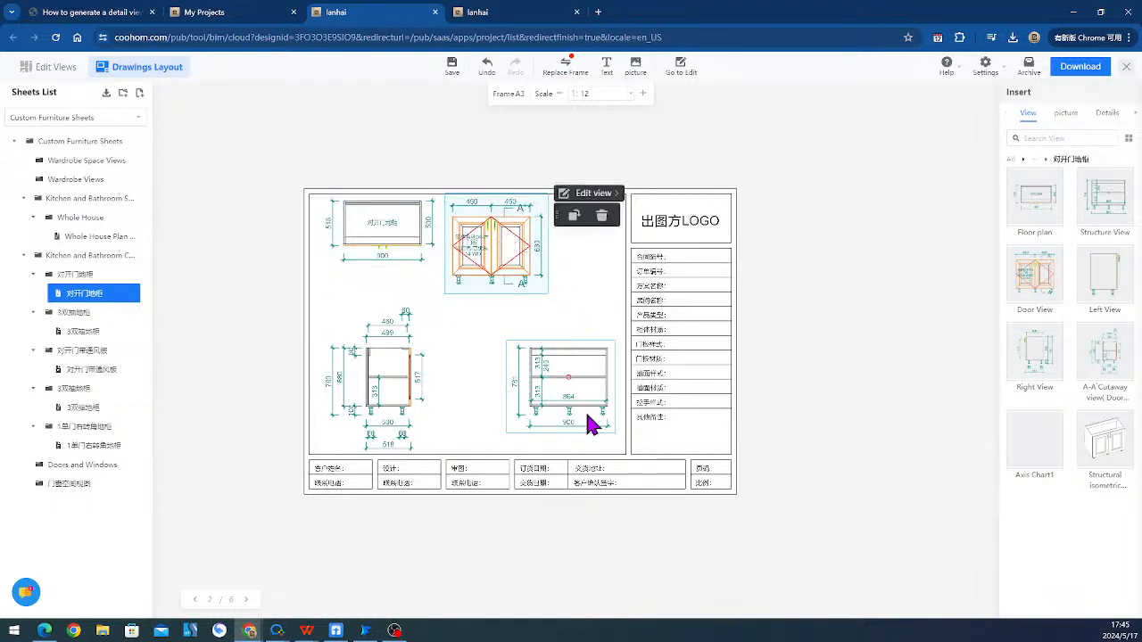
left_click_drag(393, 378, 384, 349)
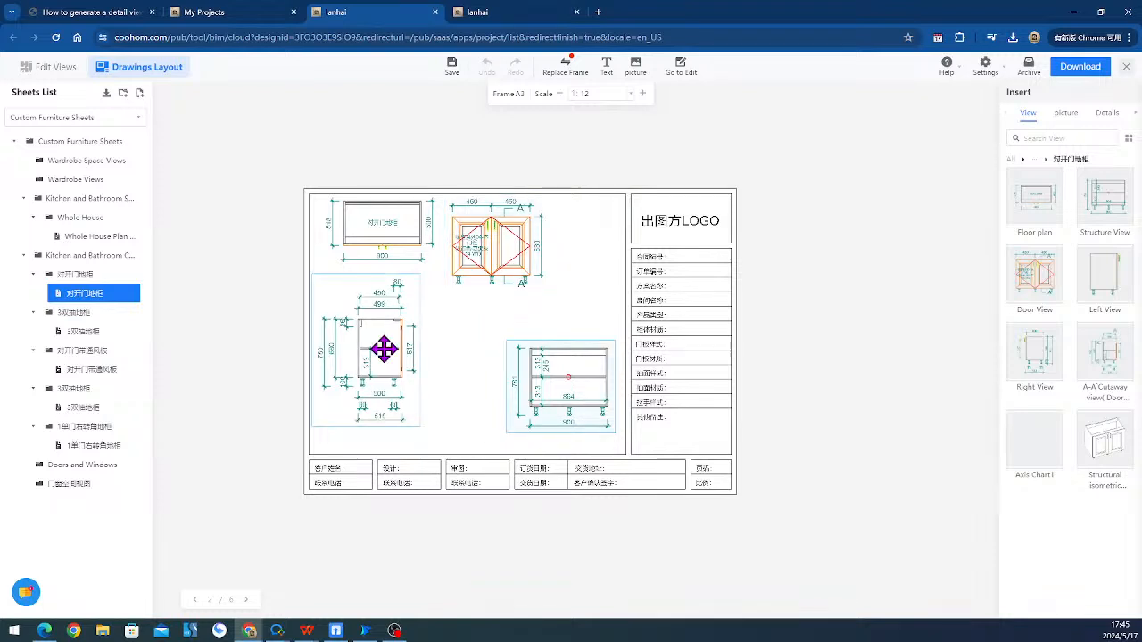
left_click_drag(586, 381, 512, 346)
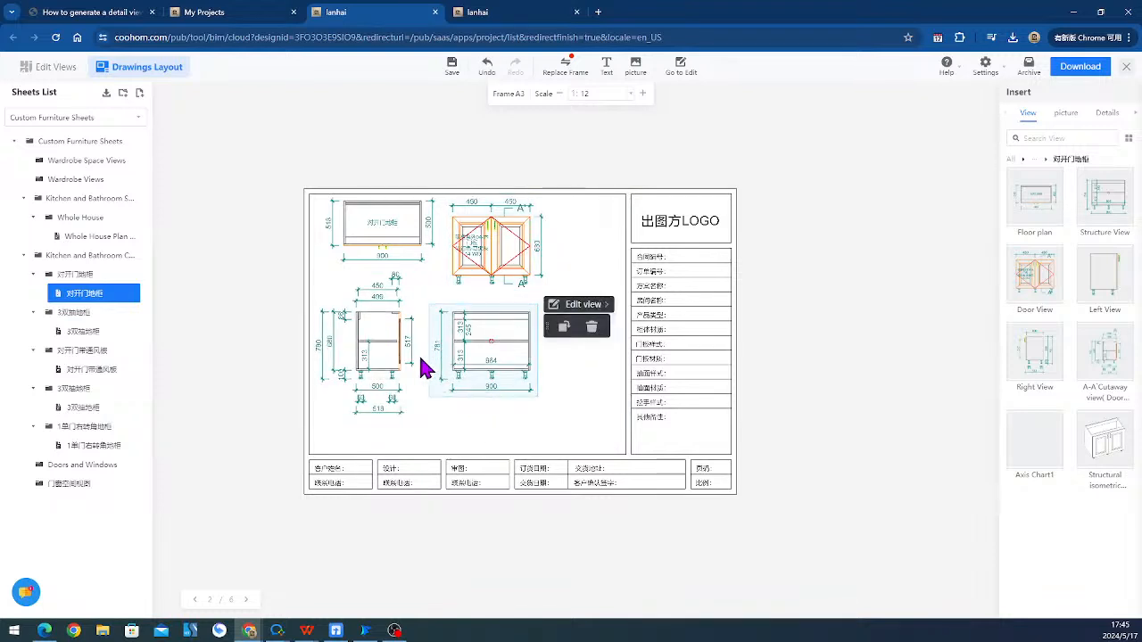
- Place the cutaway view beside the door view at scale 1:16 and the structure view below the floor plan at 1:13
left_click_drag(425, 368, 599, 265)
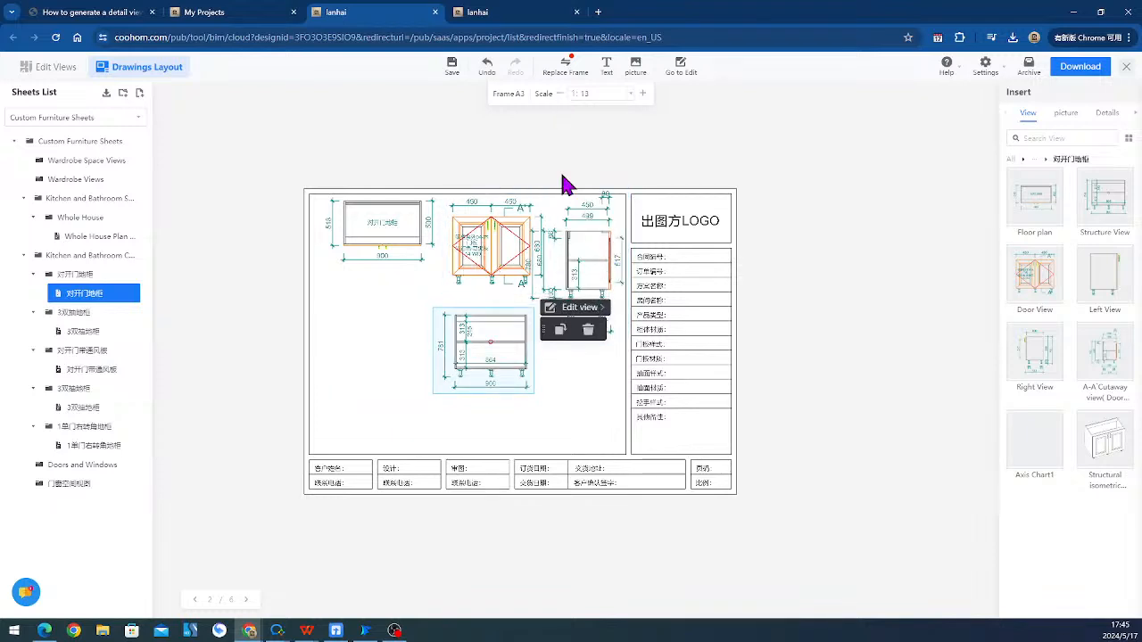
left_click(584, 263)
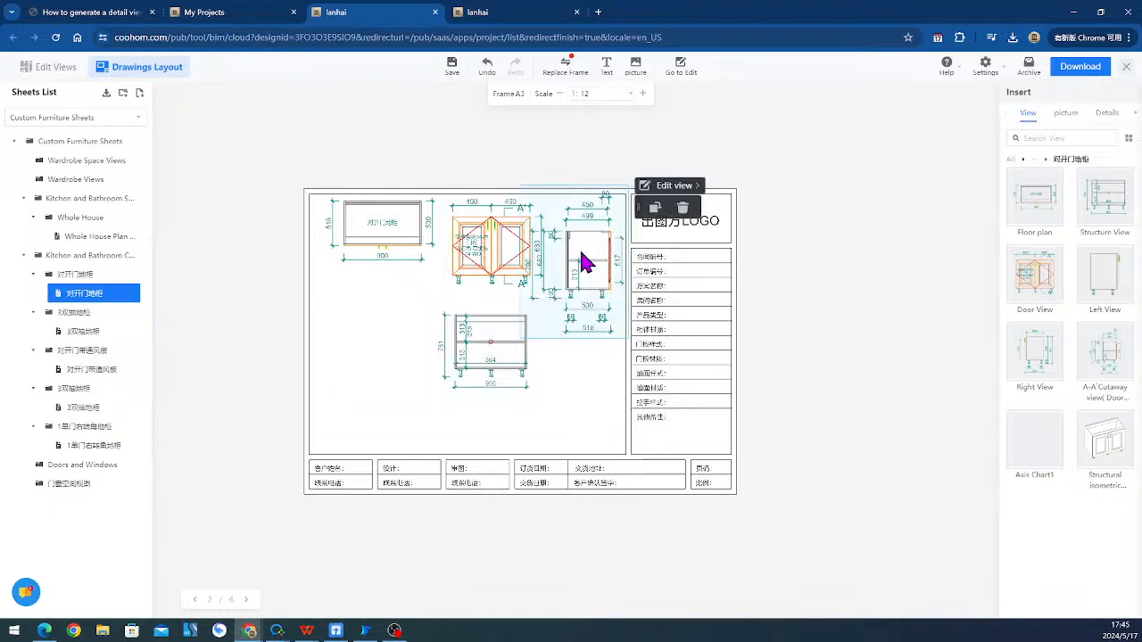
left_click(559, 94)
left_click_drag(590, 249, 596, 240)
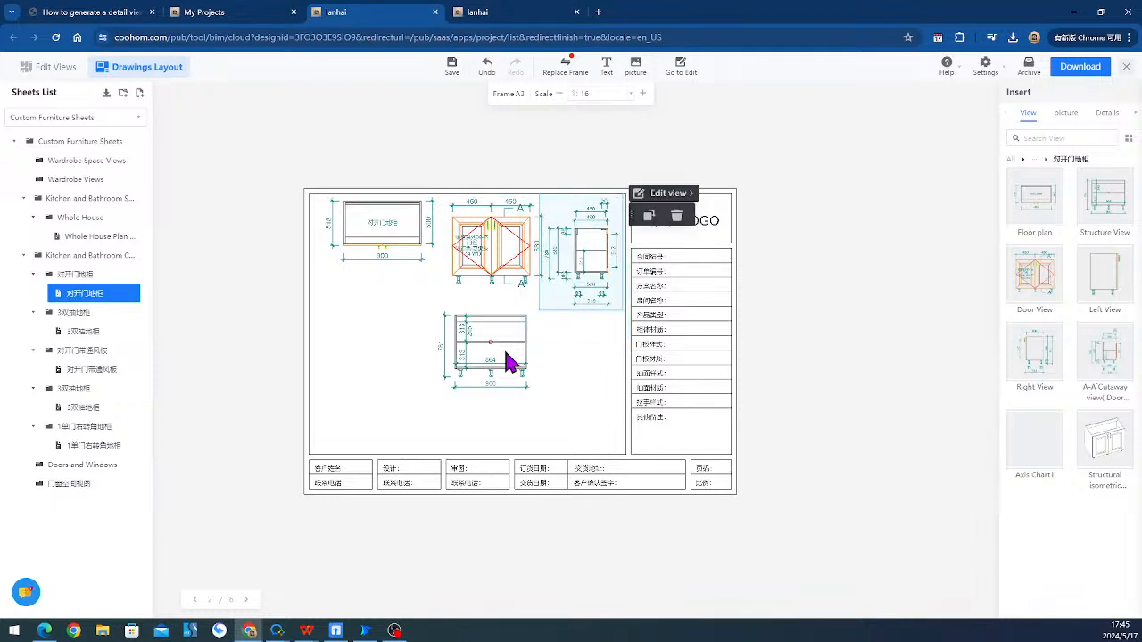
left_click_drag(507, 361, 398, 341)
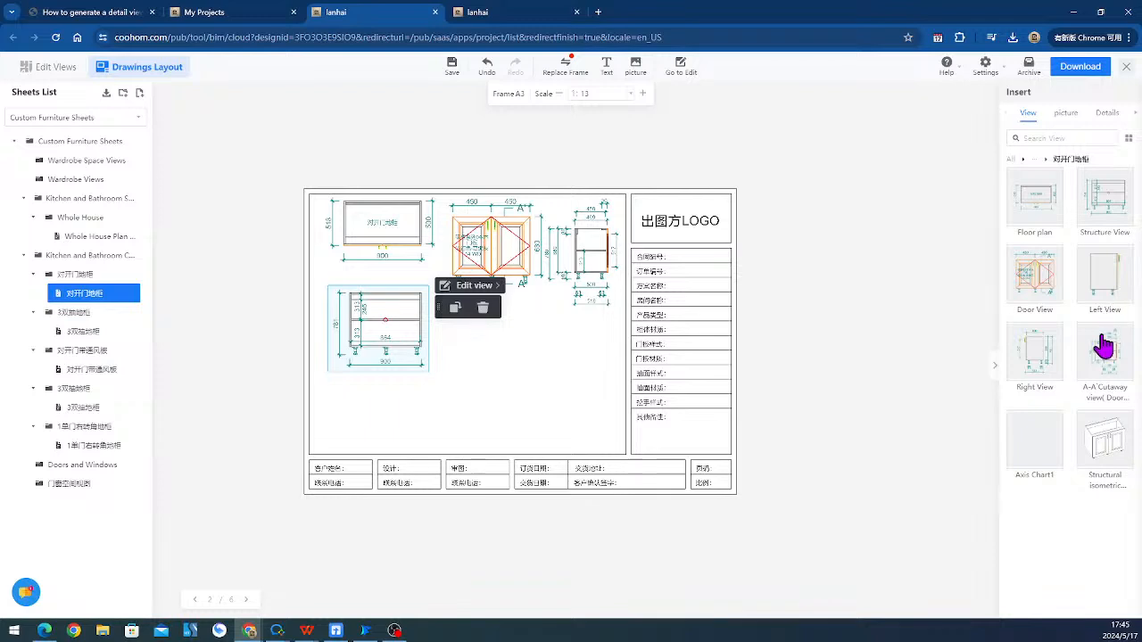
- Insert the structural isometric view in the lower-right part of the sheet's drawing area and set its scale to 1:9
left_click_drag(1131, 424, 581, 418)
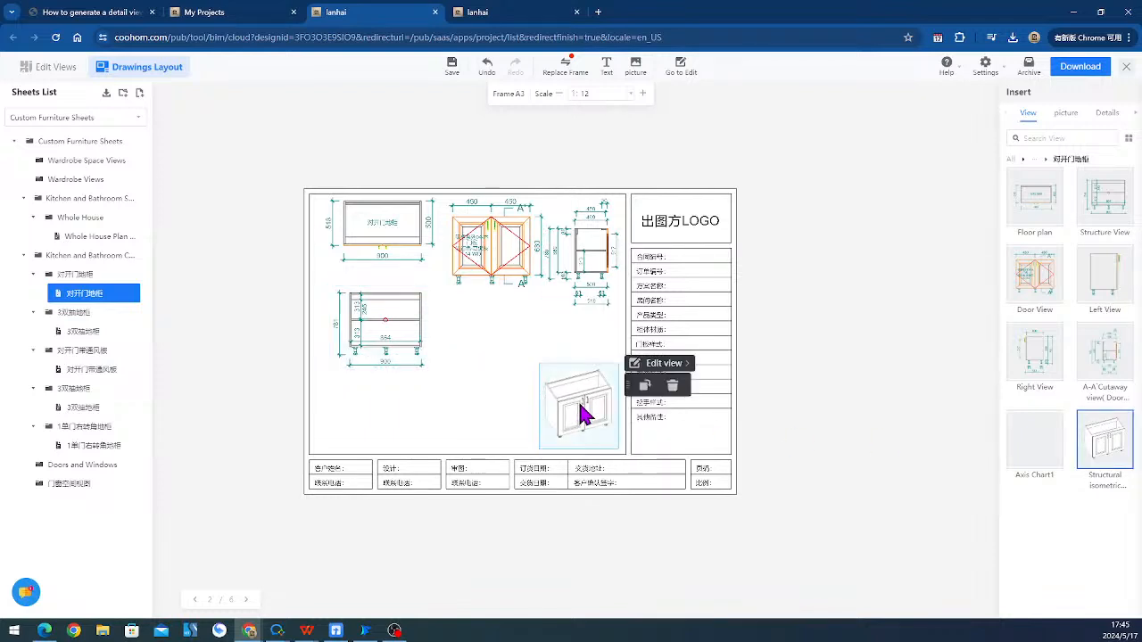
left_click(643, 93)
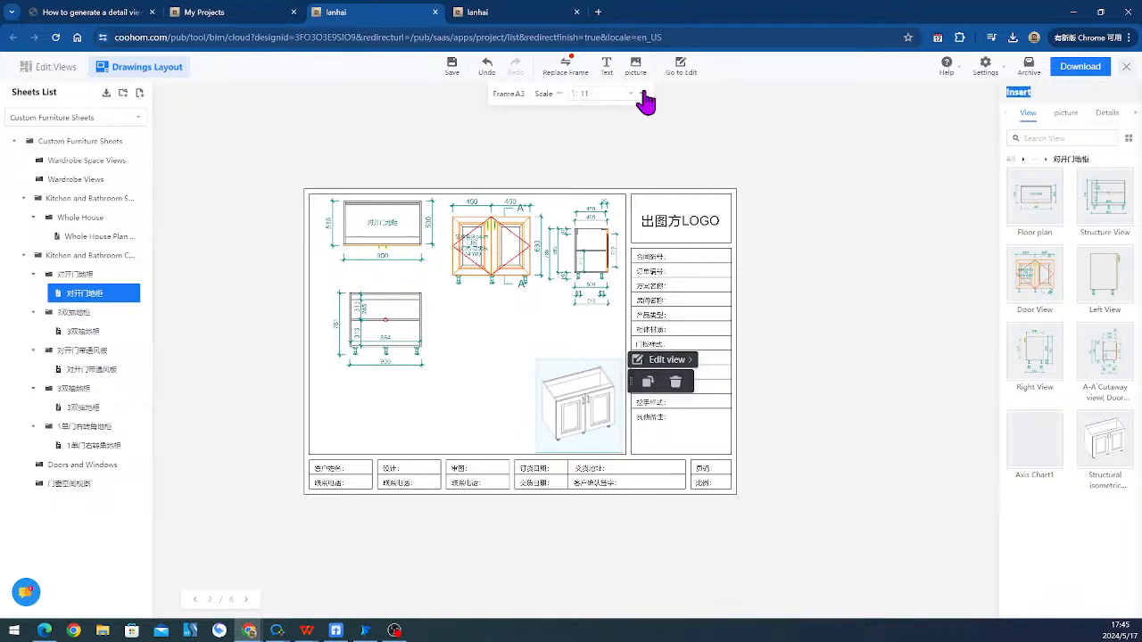
left_click(642, 93)
left_click(643, 93)
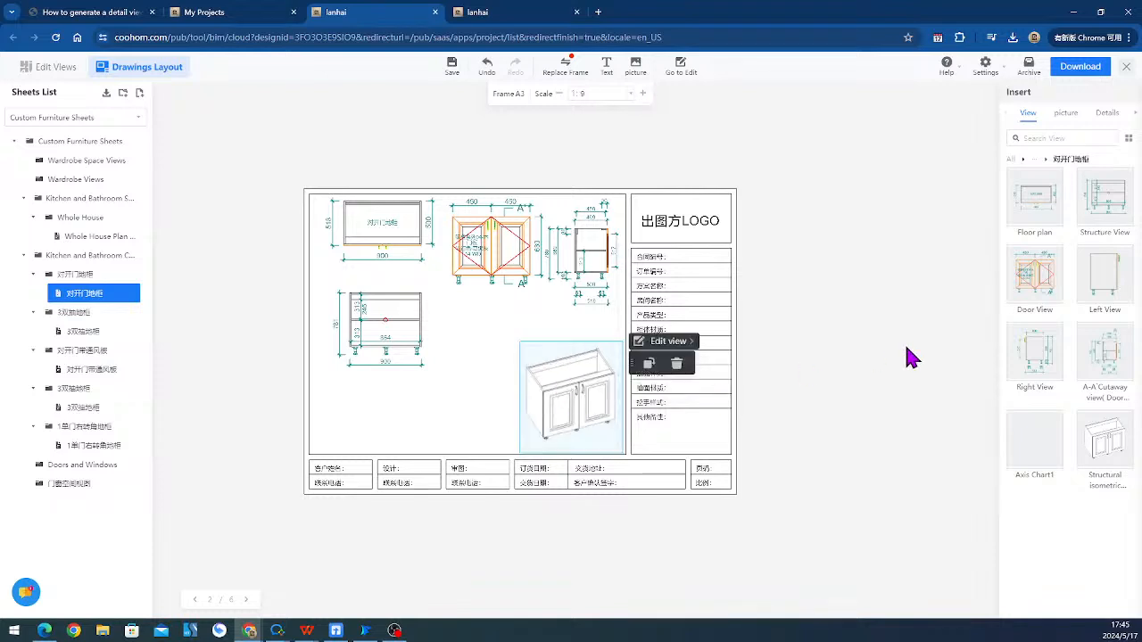
- Browse the top-level folders of insertable views and the option for uploading a picture to the sheet, cancelling the file selection
left_click(901, 294)
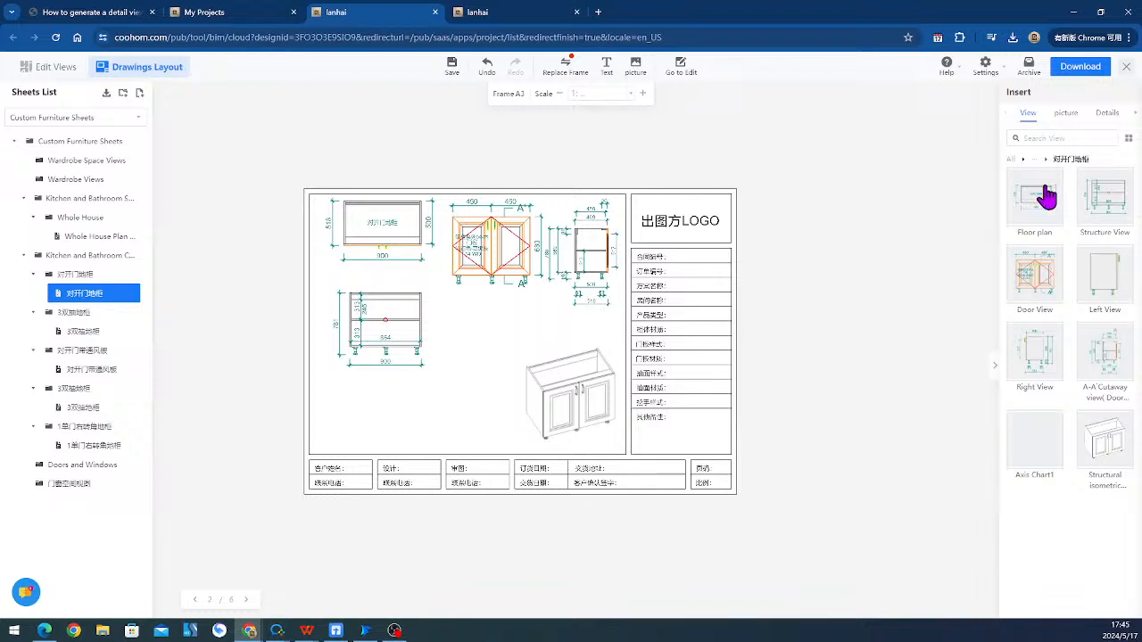
left_click(1010, 159)
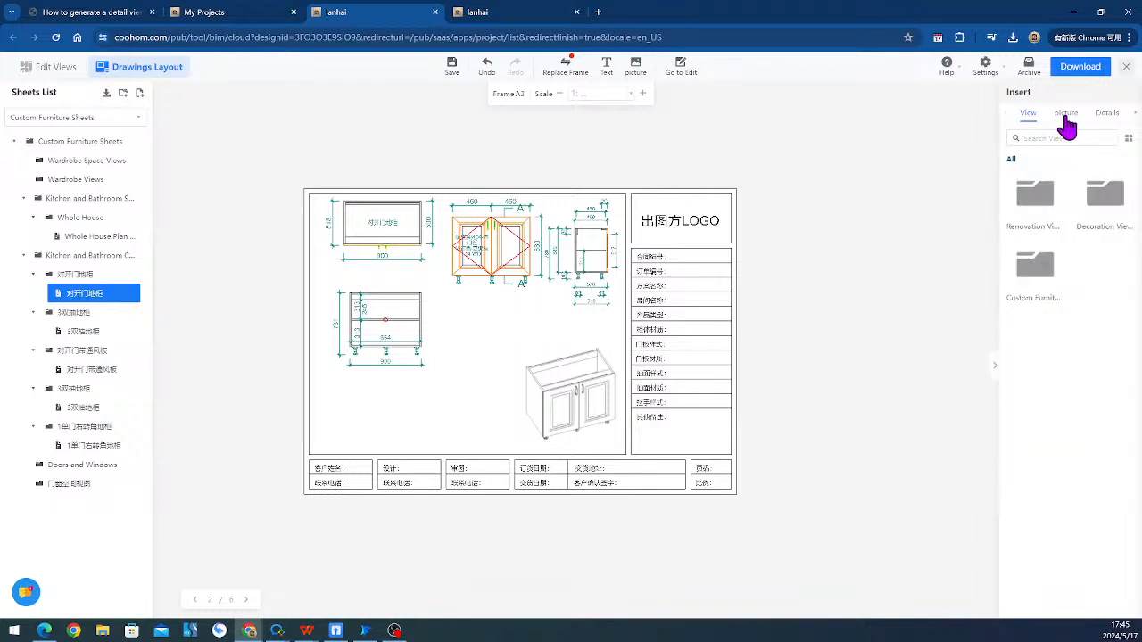
left_click(1066, 119)
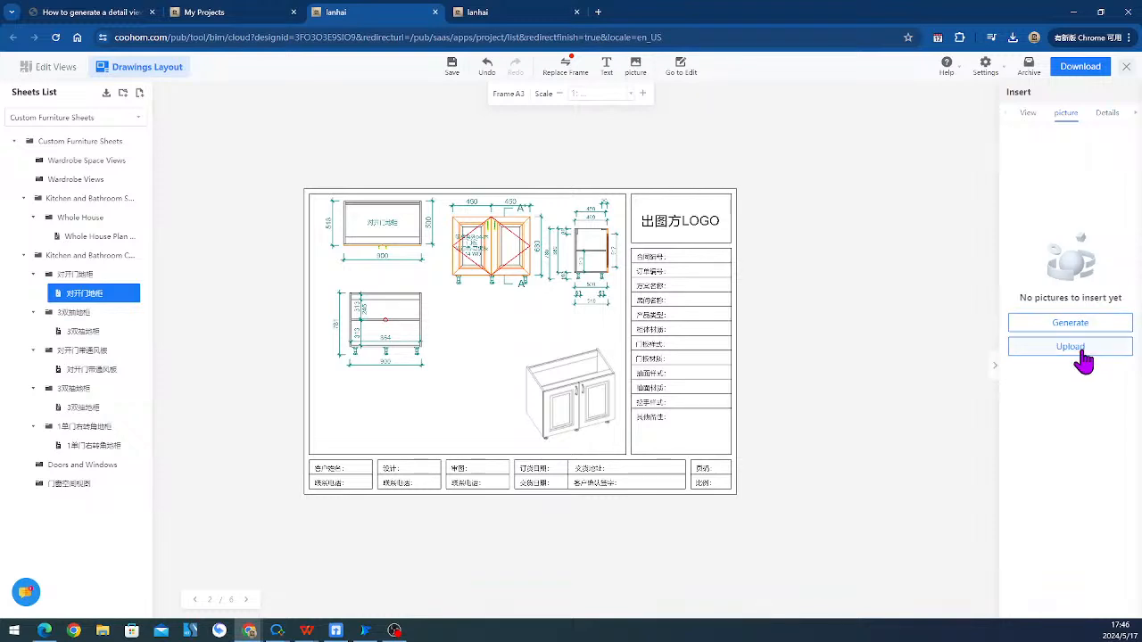
left_click(1080, 351)
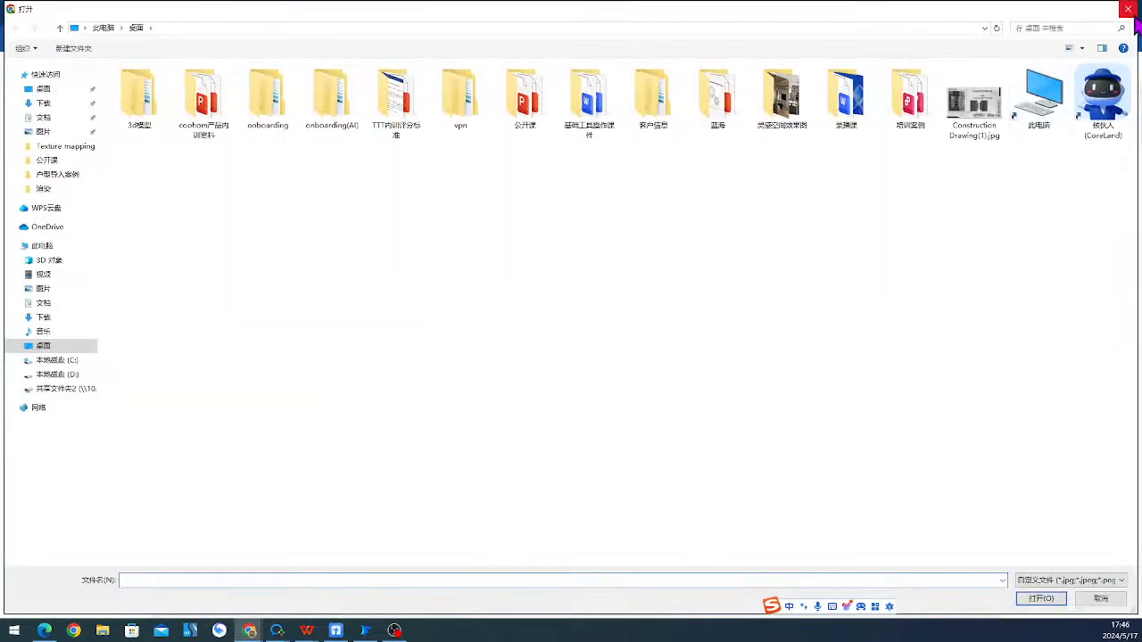
left_click(1133, 10)
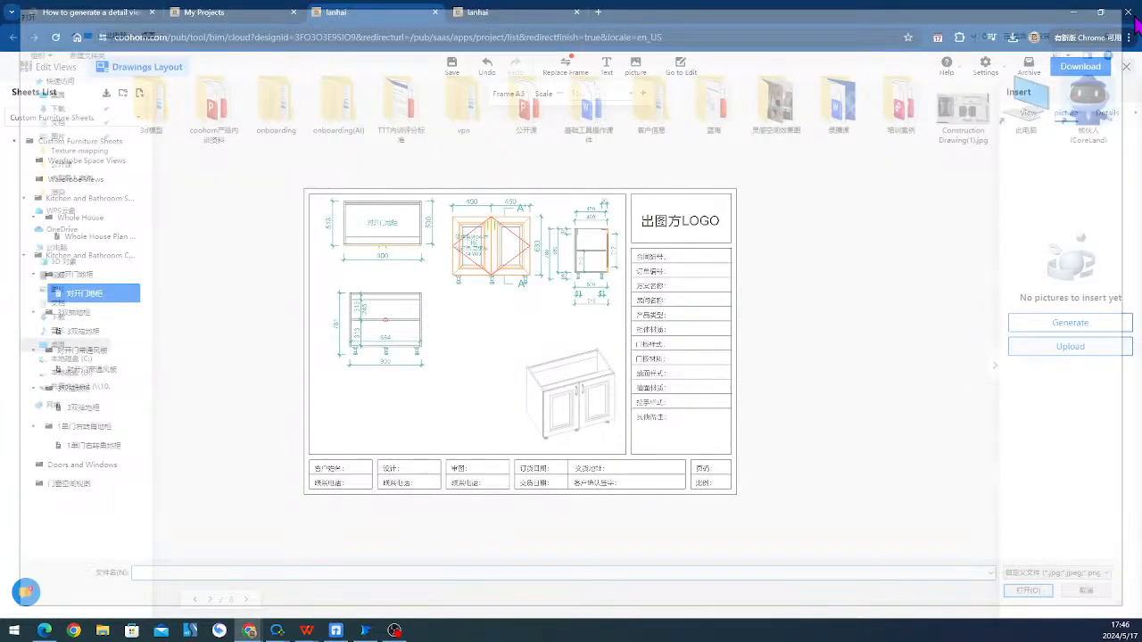
- Check the insertable forms and the picture generation workspace, and return to the drawings layout
left_click(1069, 123)
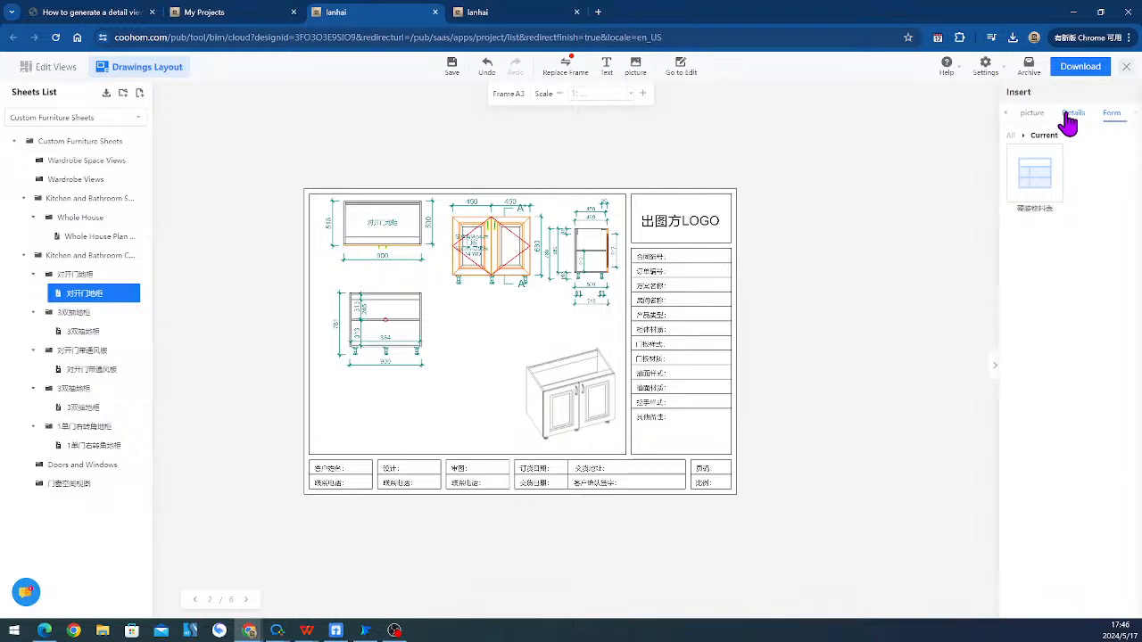
left_click(1031, 116)
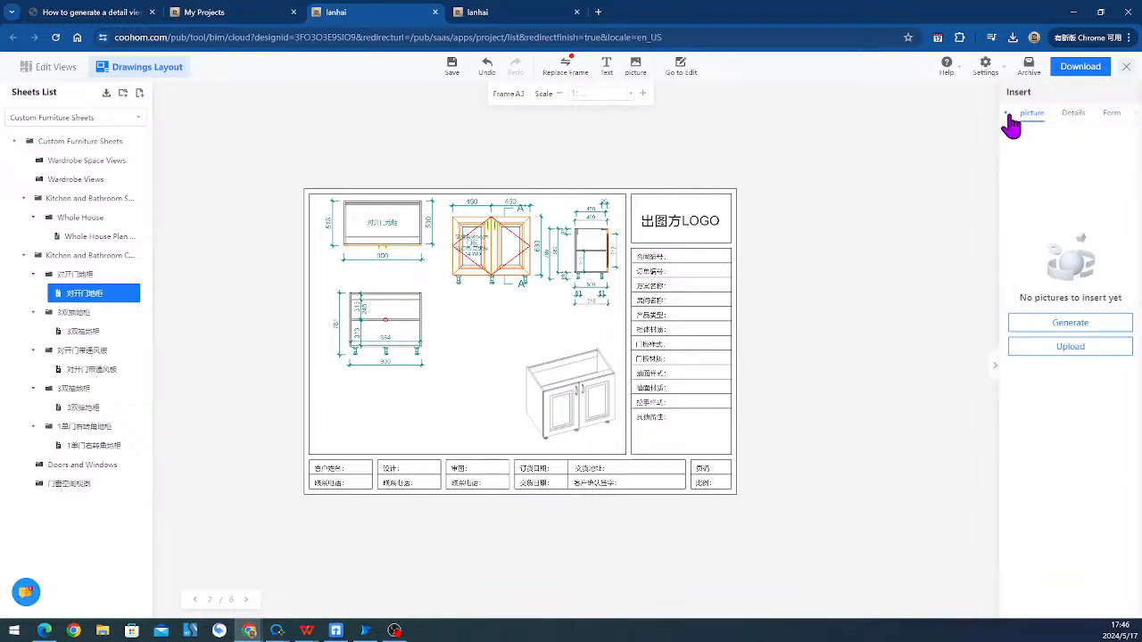
left_click(1063, 325)
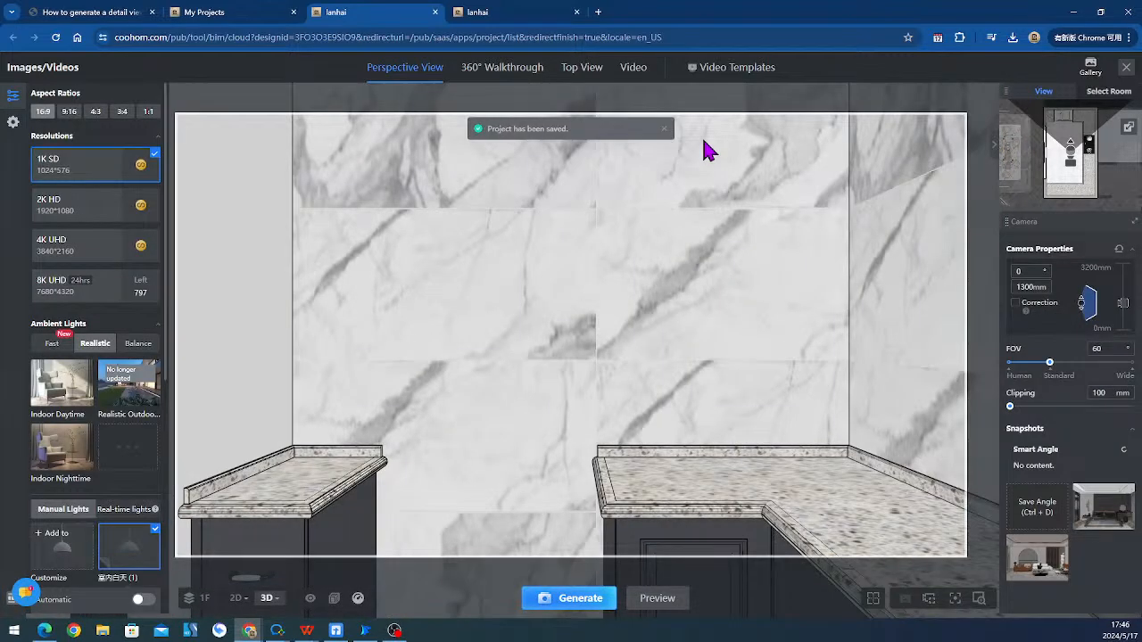
left_click(1125, 67)
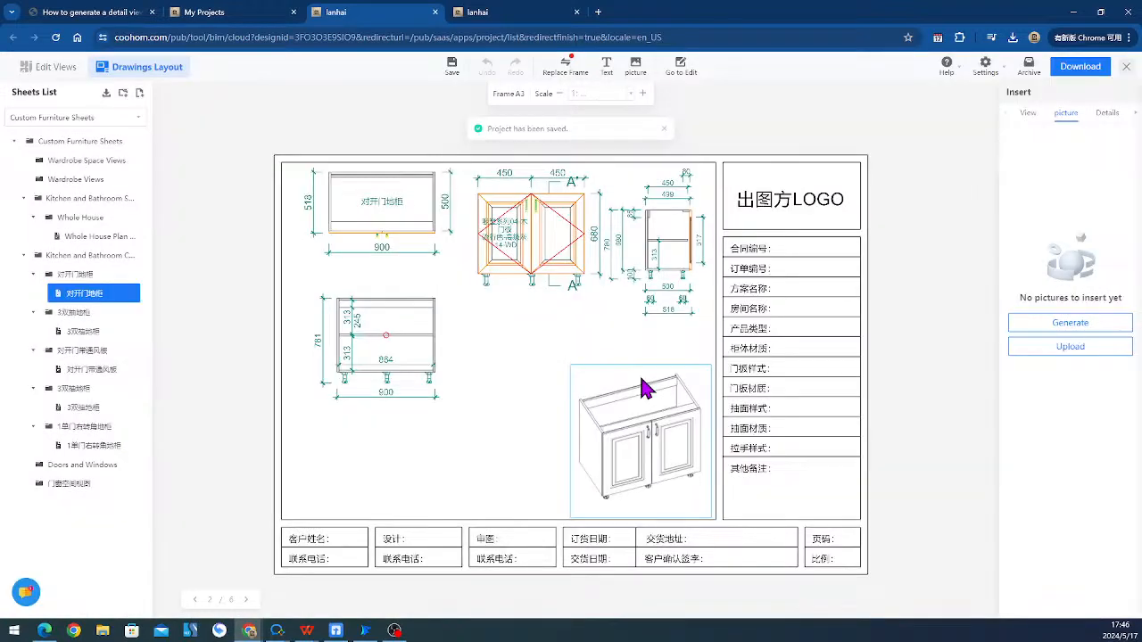
- Move the structure view and the floor plan lower on the 对开门地柜 sheet
left_click_drag(382, 357, 379, 429)
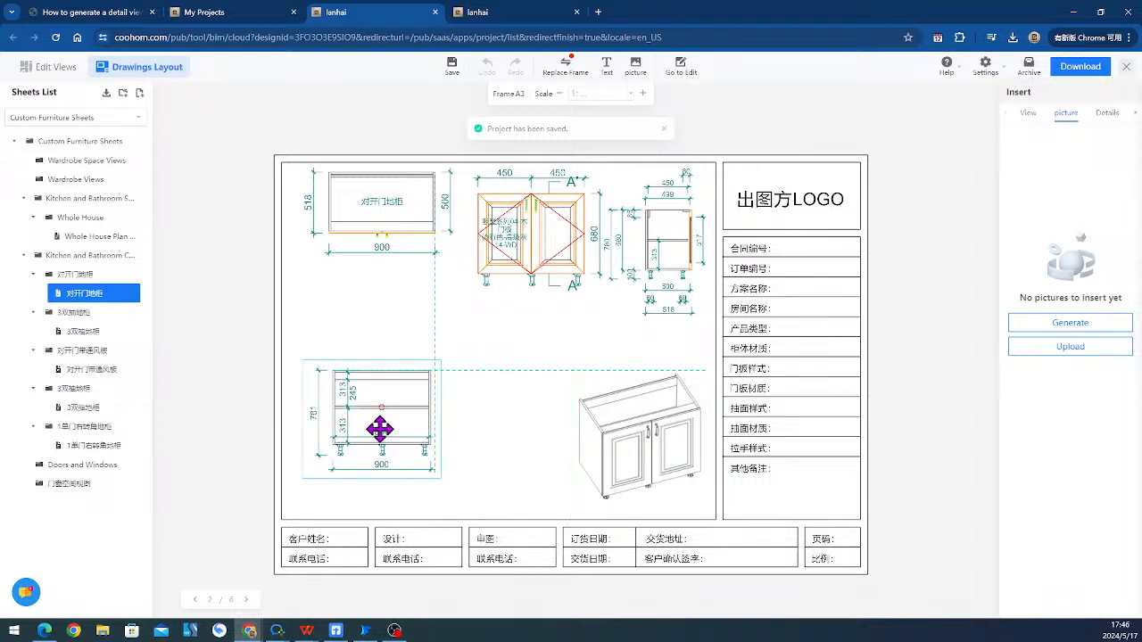
left_click_drag(382, 211, 381, 252)
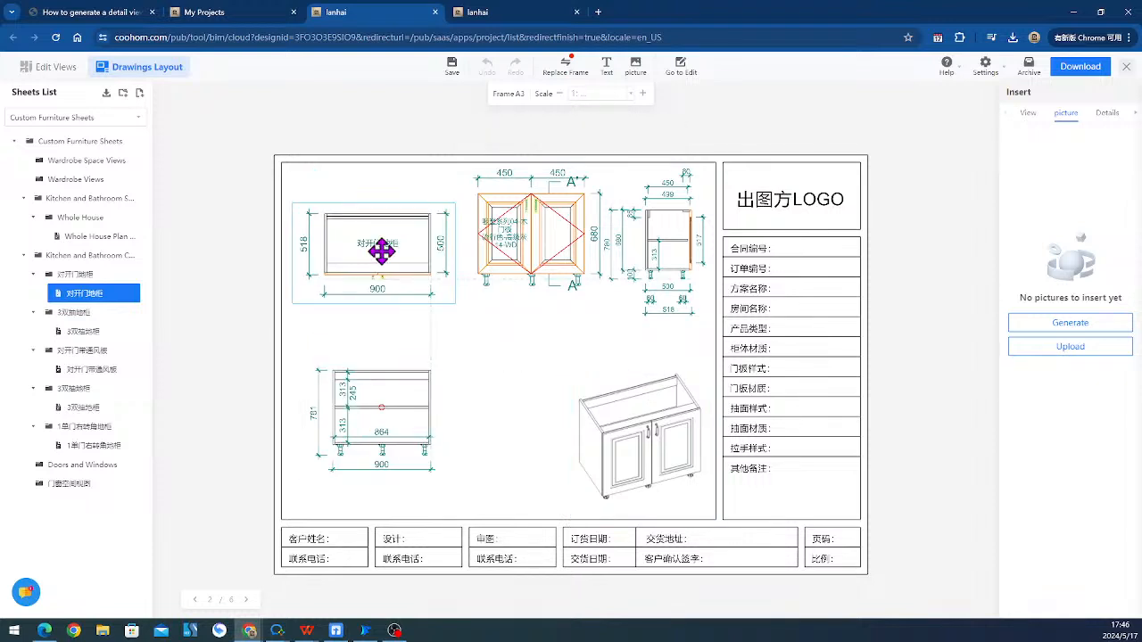
- Download the 对开门地柜 sheet in CAD format and save it to the desktop as Customize light Demo.zip
left_click(1079, 71)
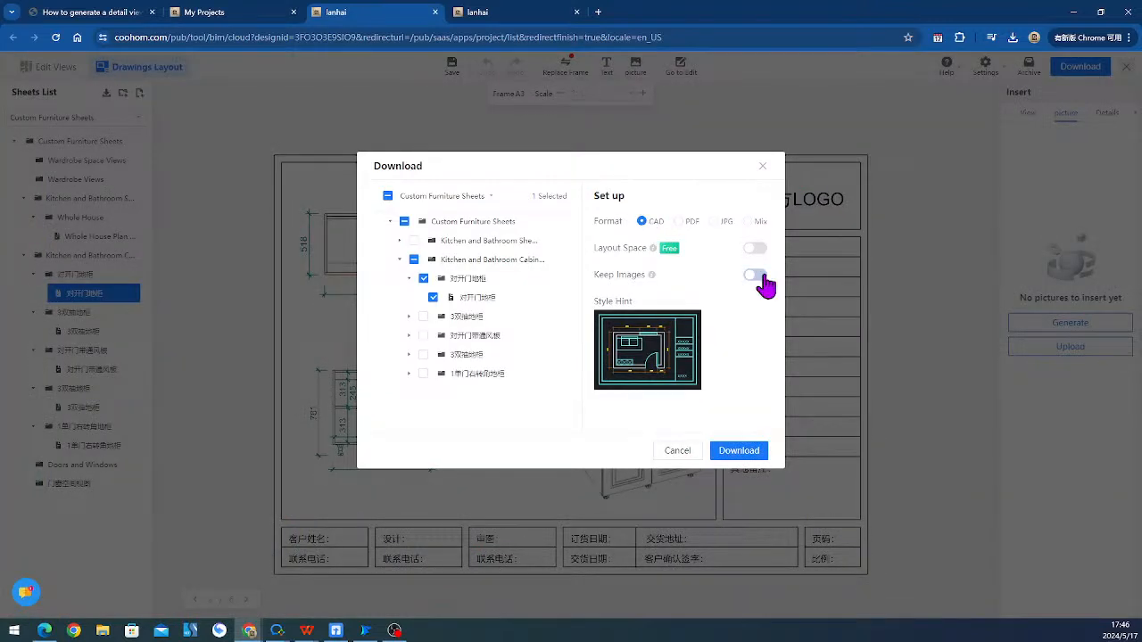
left_click(738, 450)
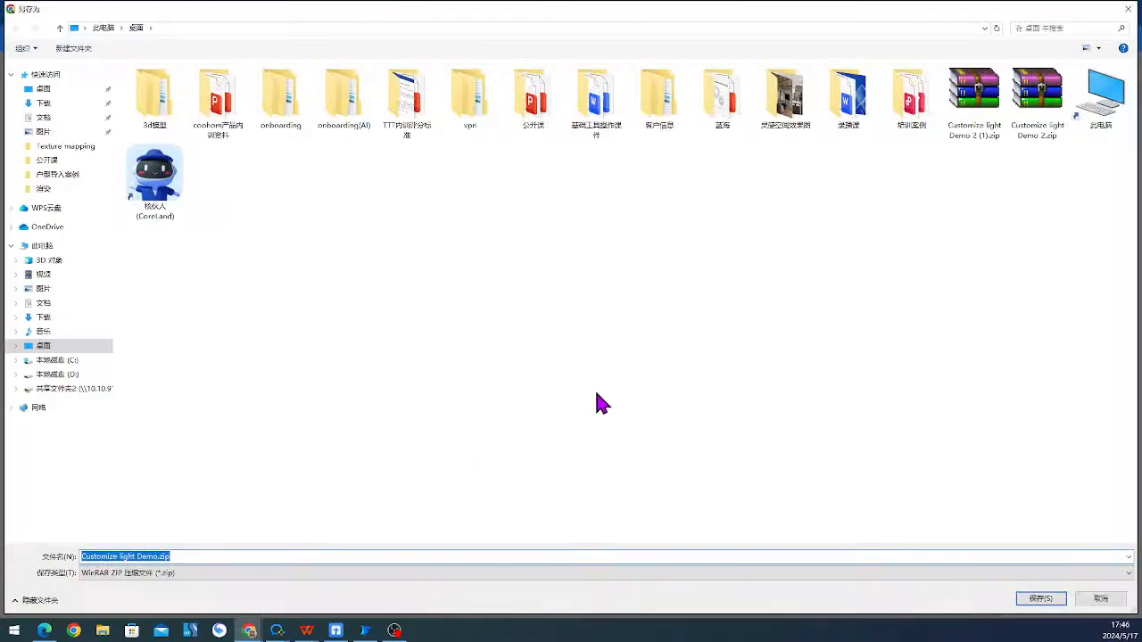
left_click(1039, 591)
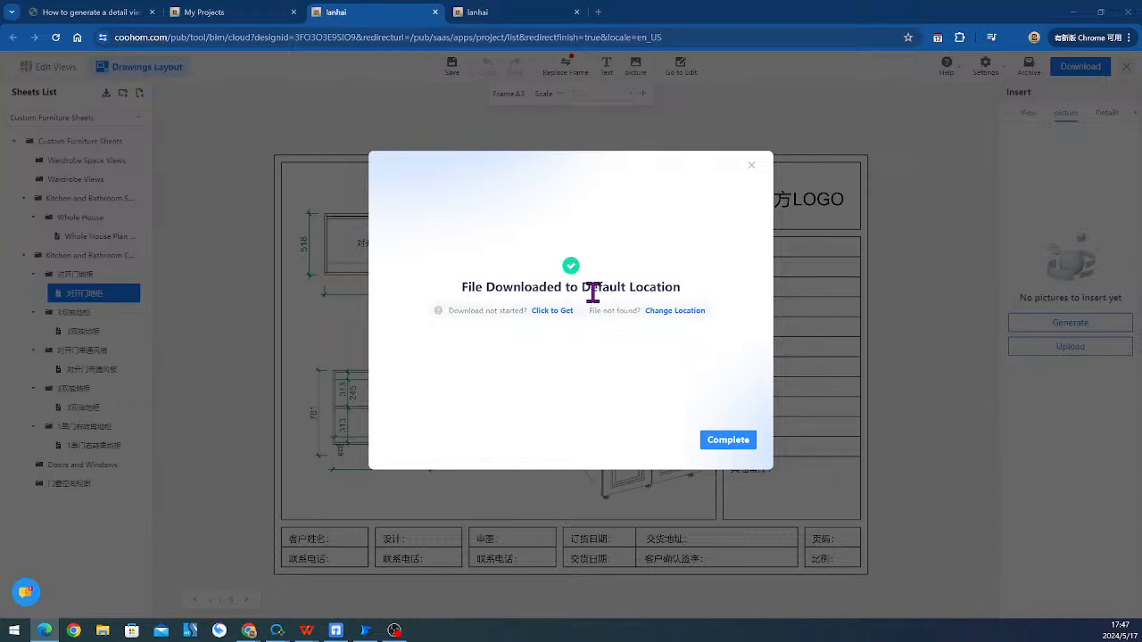
left_click(728, 439)
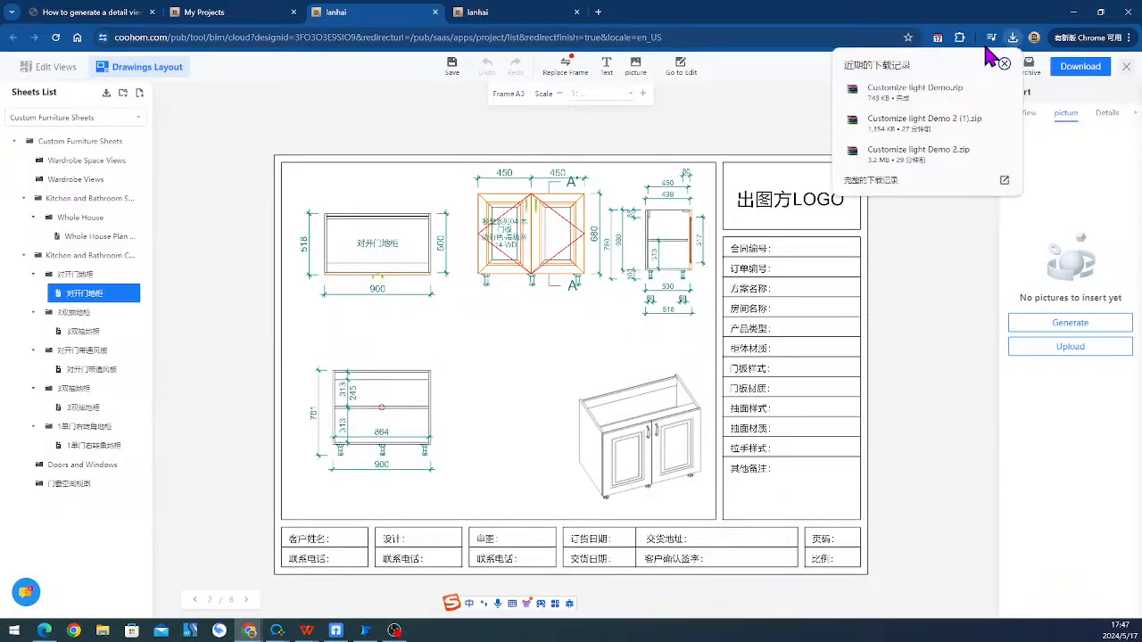
- Open the downloaded Customize light Demo.zip and load its drawing 定制厨卫.dwg in GstarCAD
left_click(922, 89)
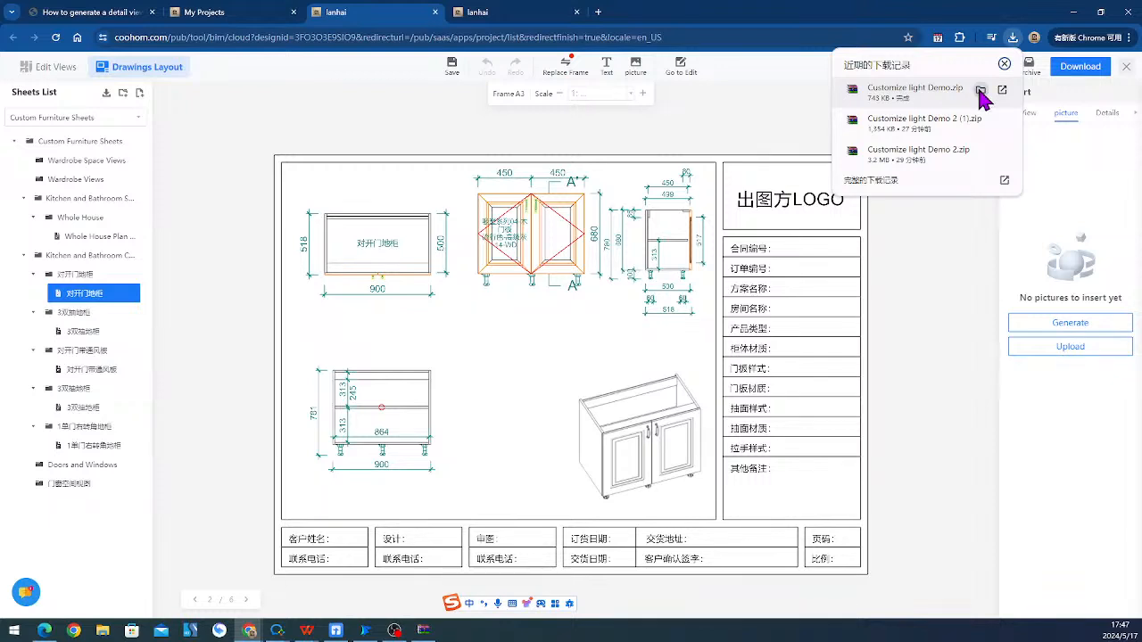
left_click(981, 92)
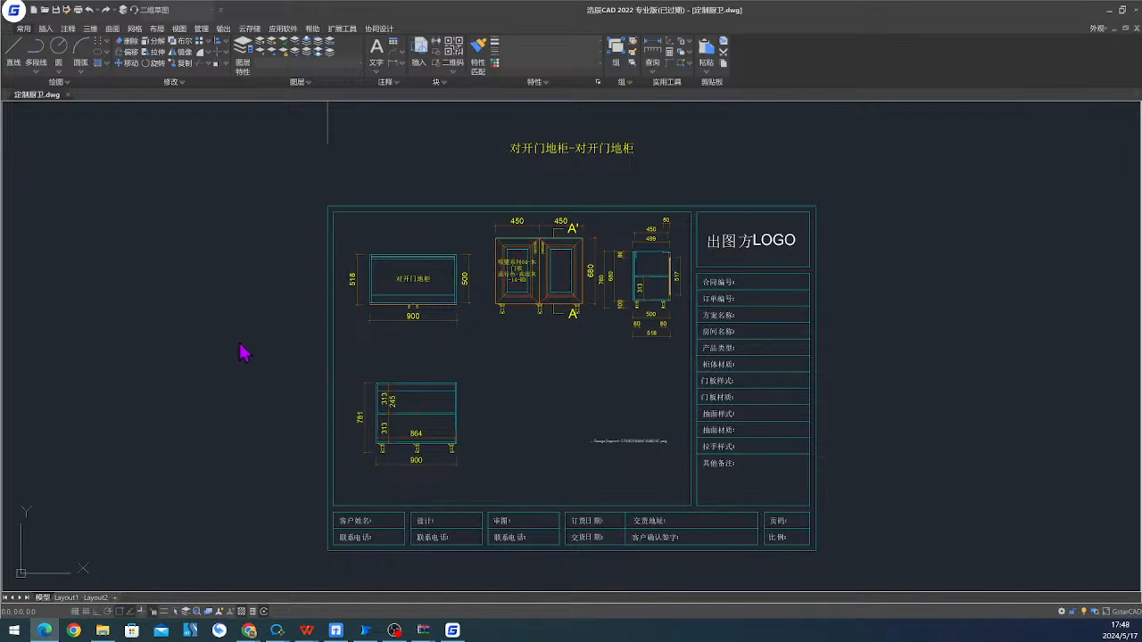
left_click(192, 390)
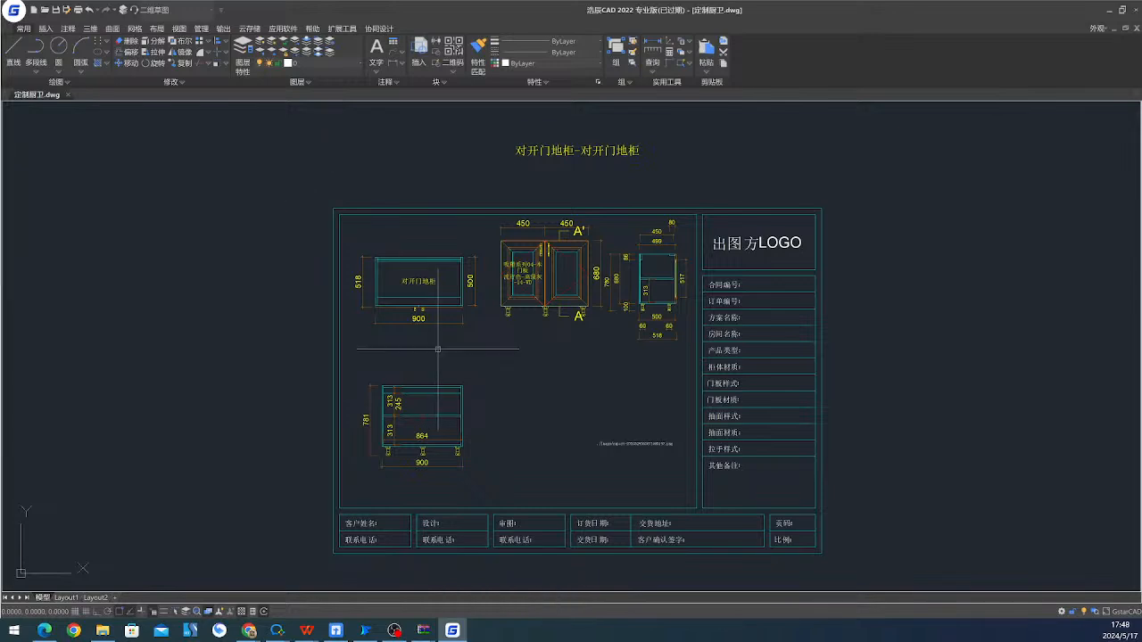
- Examine the linework, dimensions and labels of the floor plan, door view and cutaway view in the CAD drawing
scroll(447, 347, "up", 2)
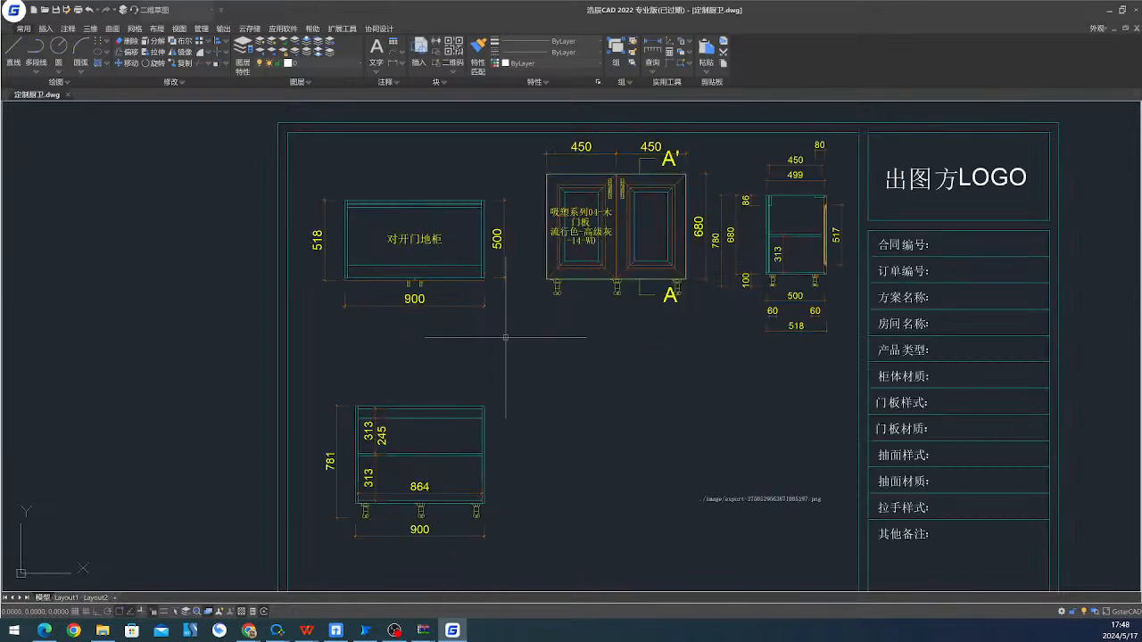
middle_click_drag(410, 307, 444, 347)
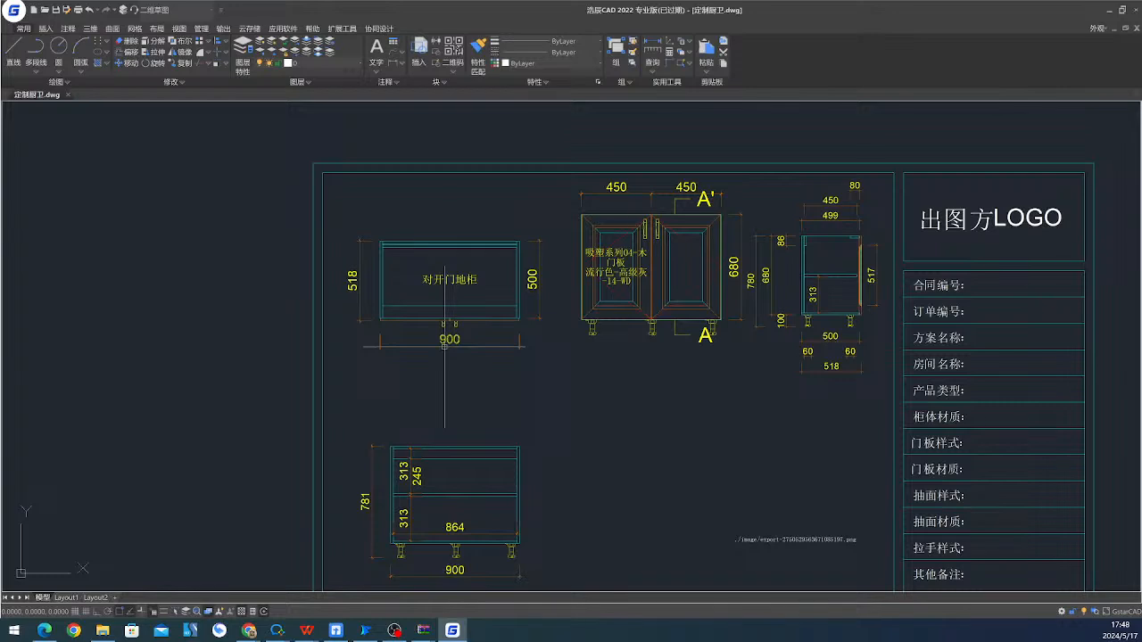
scroll(504, 378, "up", 4)
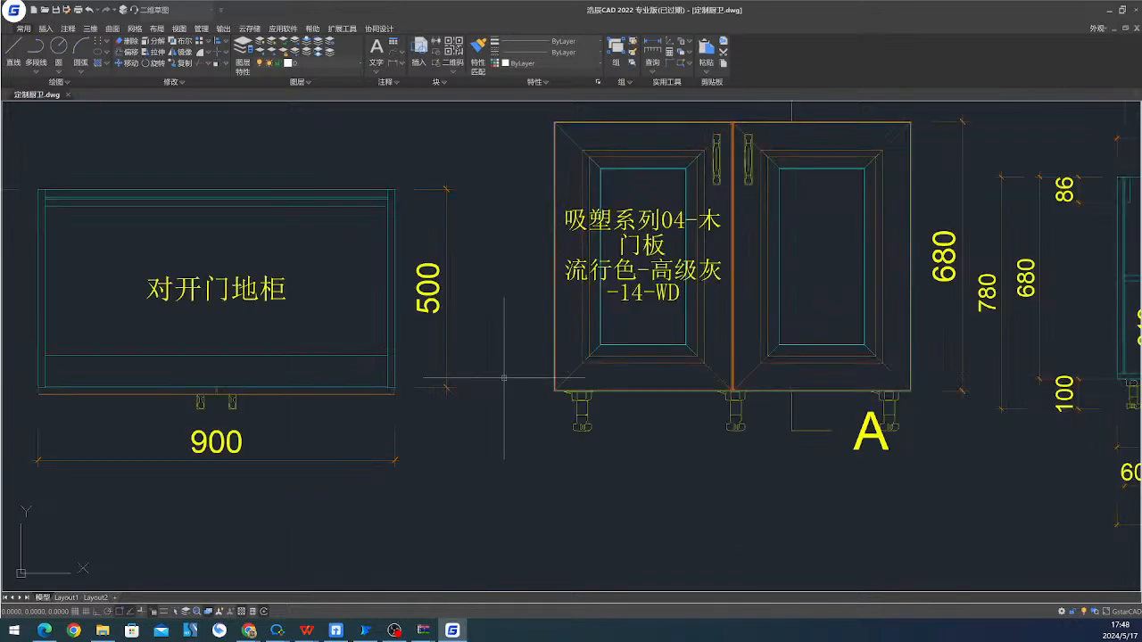
middle_click_drag(504, 378, 599, 397)
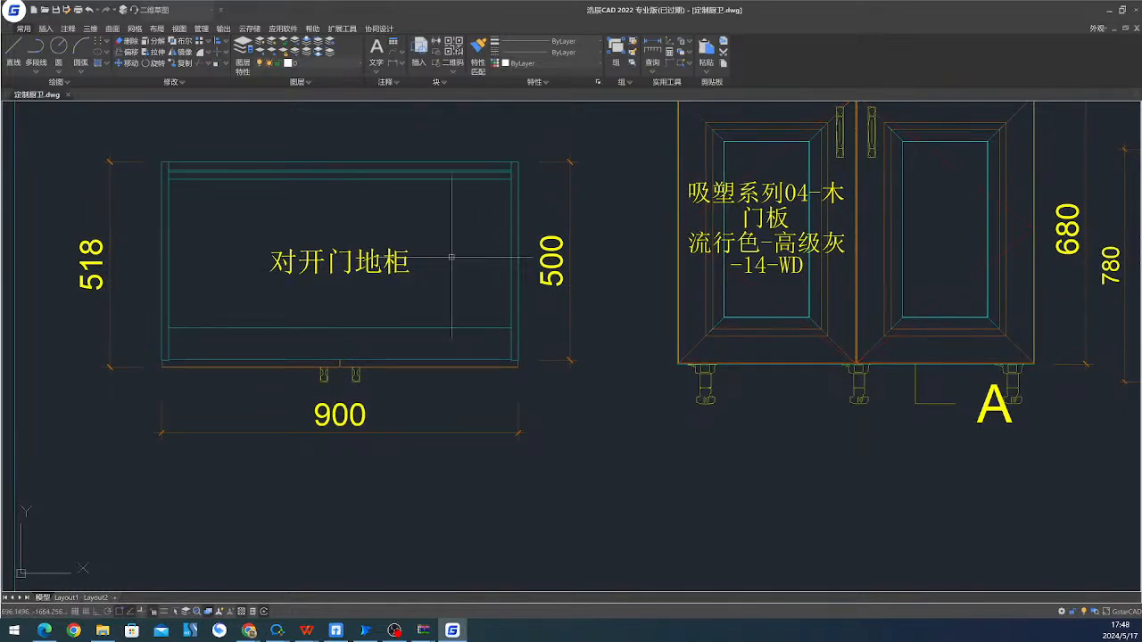
left_click(512, 267)
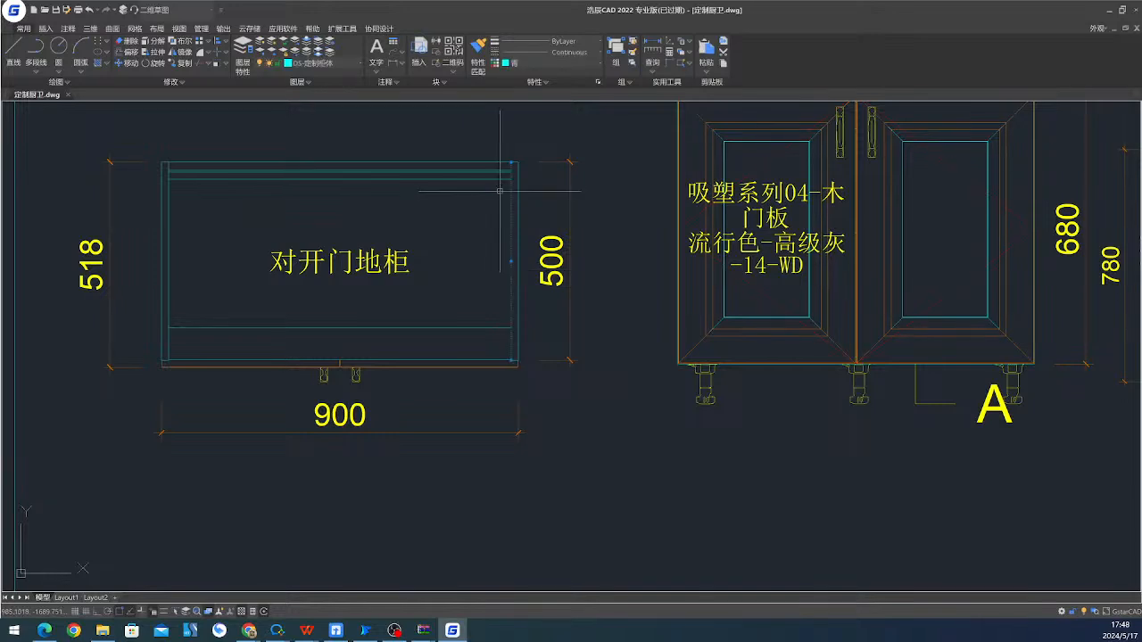
key("Escape")
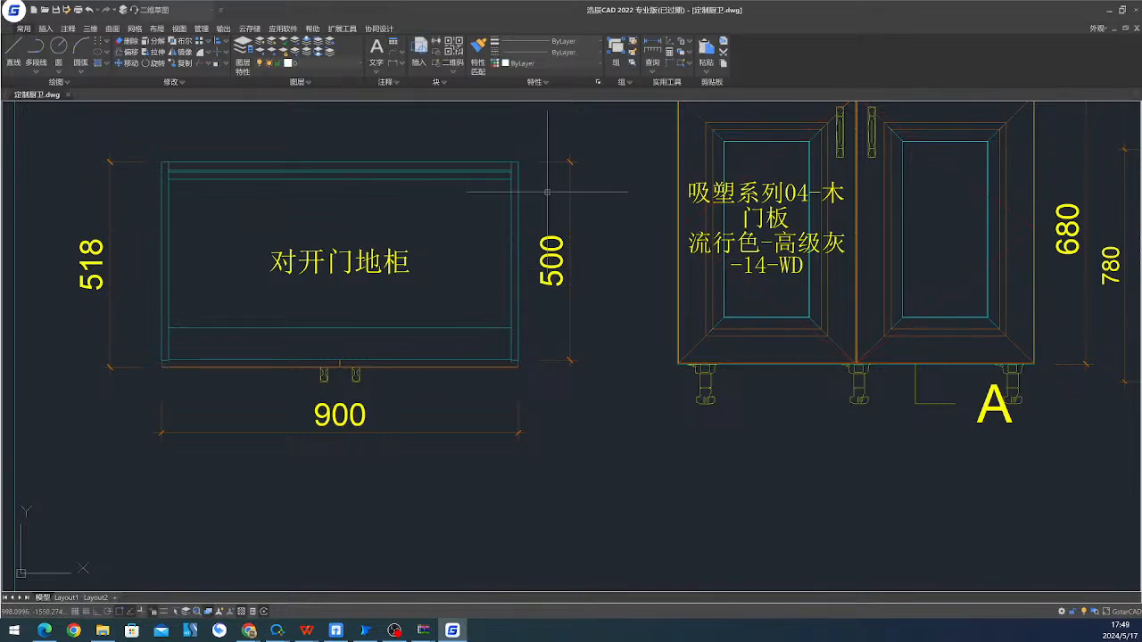
middle_click_drag(671, 295, 253, 275)
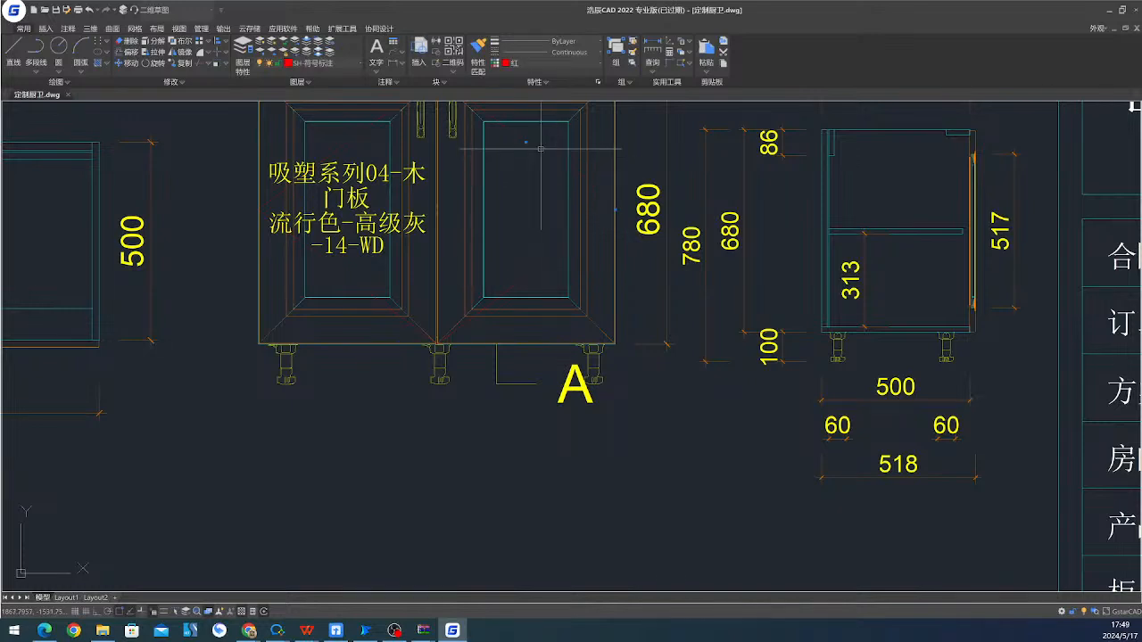
- Examine the structure view's shelf spacing and overall dimensions in the CAD drawing
scroll(540, 148, "down", 5)
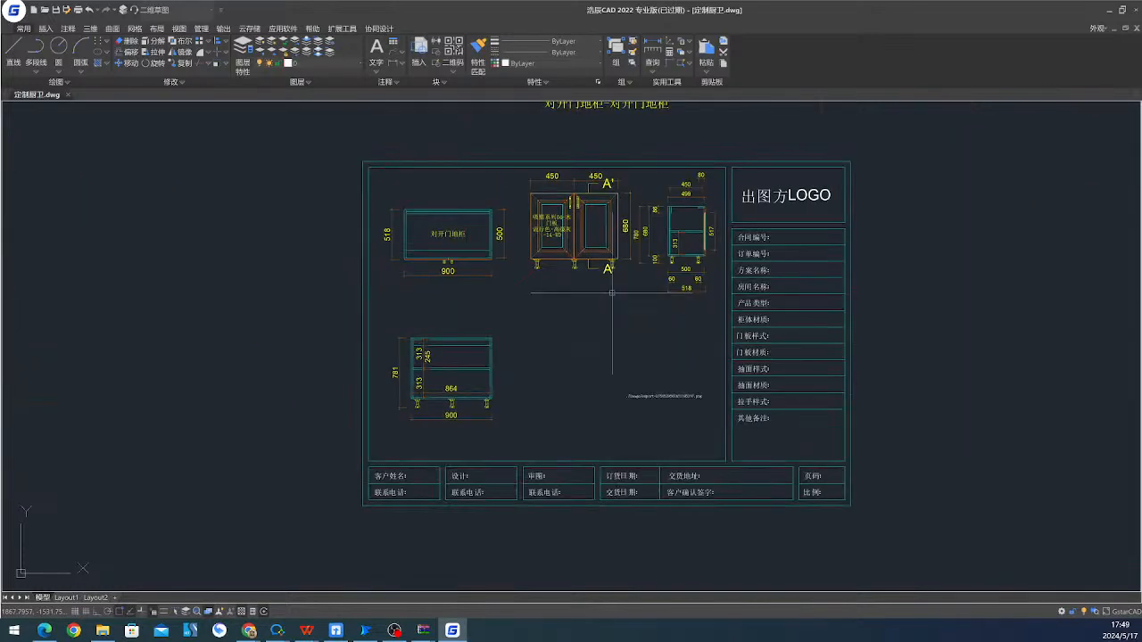
scroll(456, 403, "up", 4)
scroll(456, 402, "up", 2)
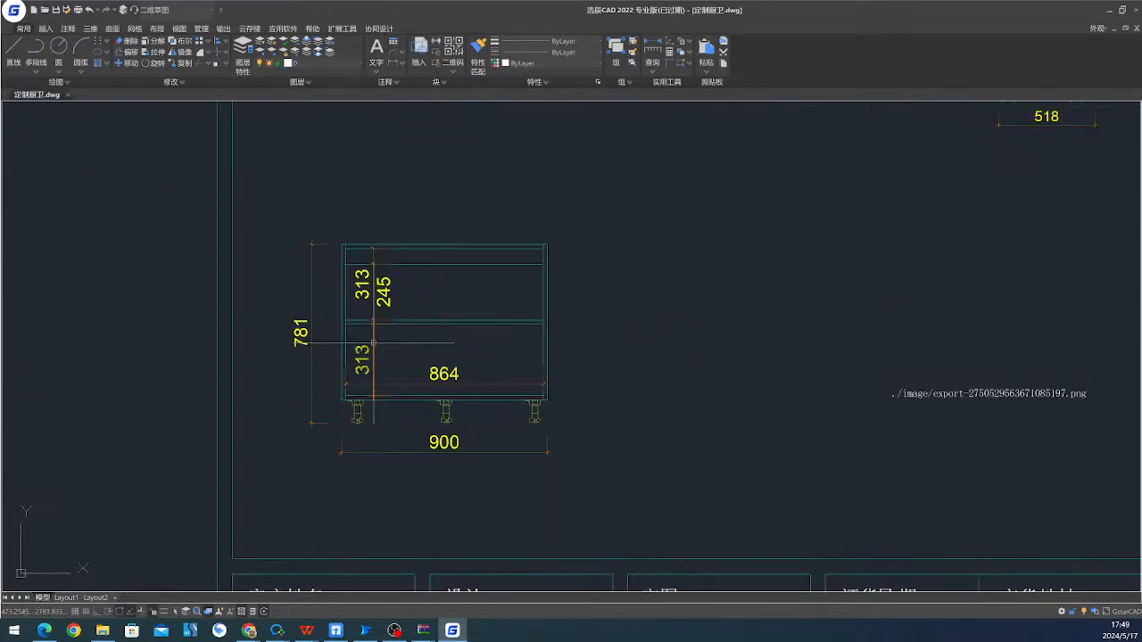
left_click(373, 260)
key("Escape")
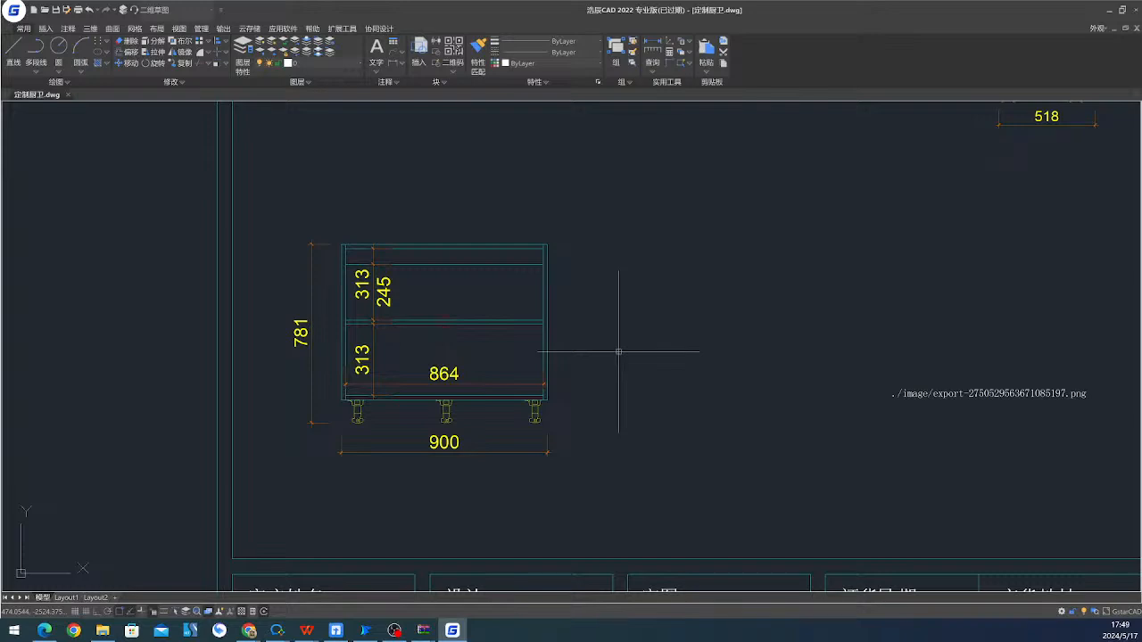
scroll(402, 344, "down", 5)
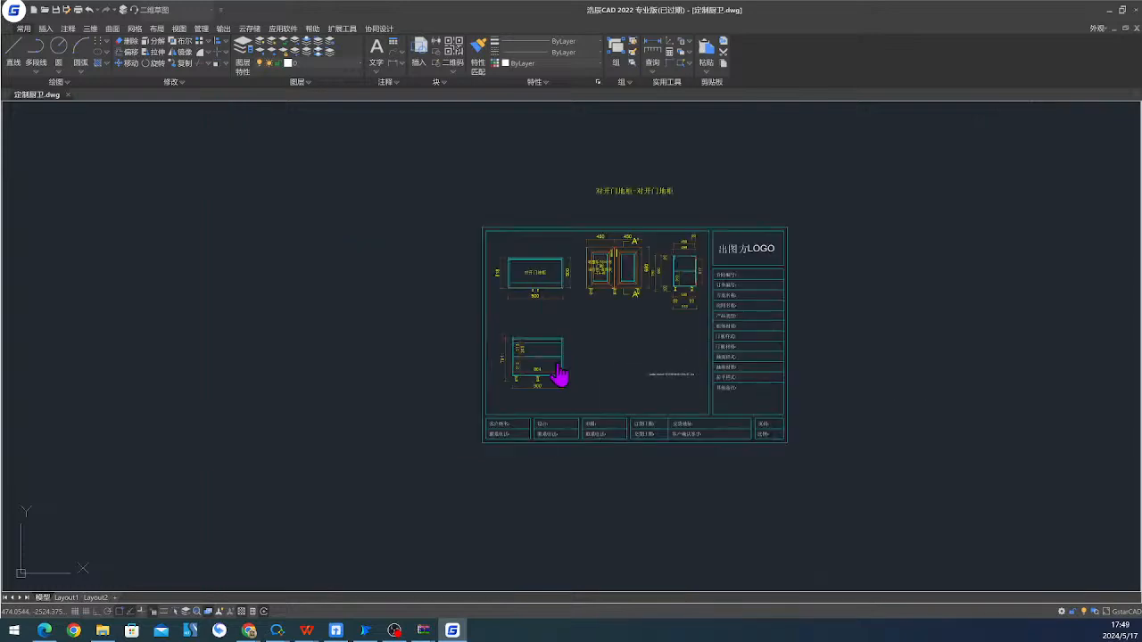
scroll(549, 364, "up", 5)
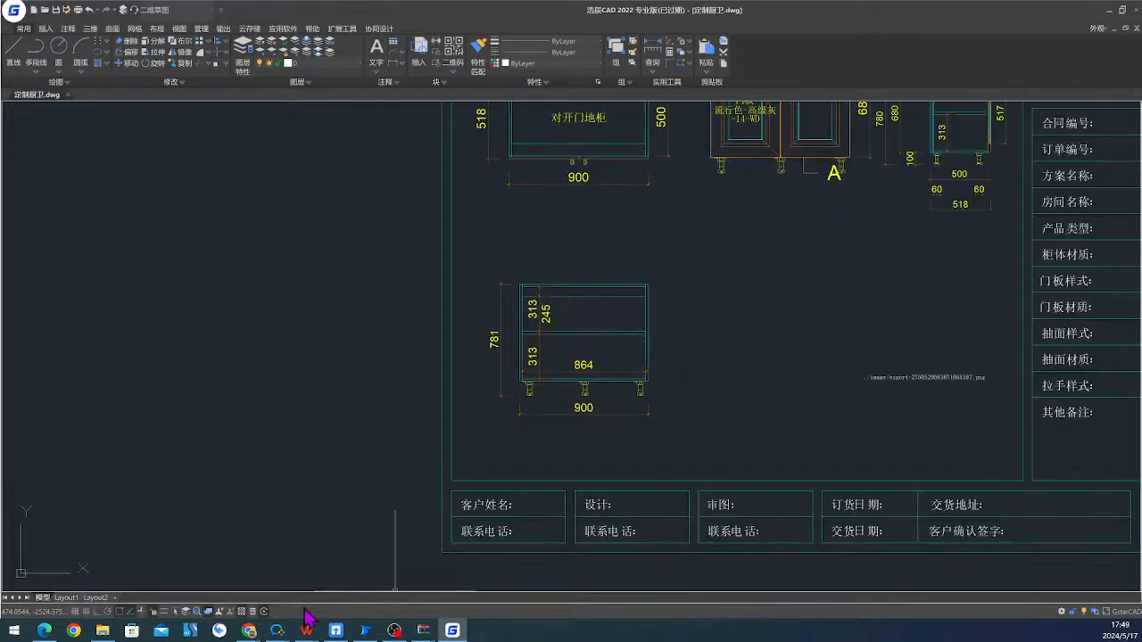
- Switch back to Coohom and inspect the kitchen's cabinet run in 3D from another side
left_click(255, 631)
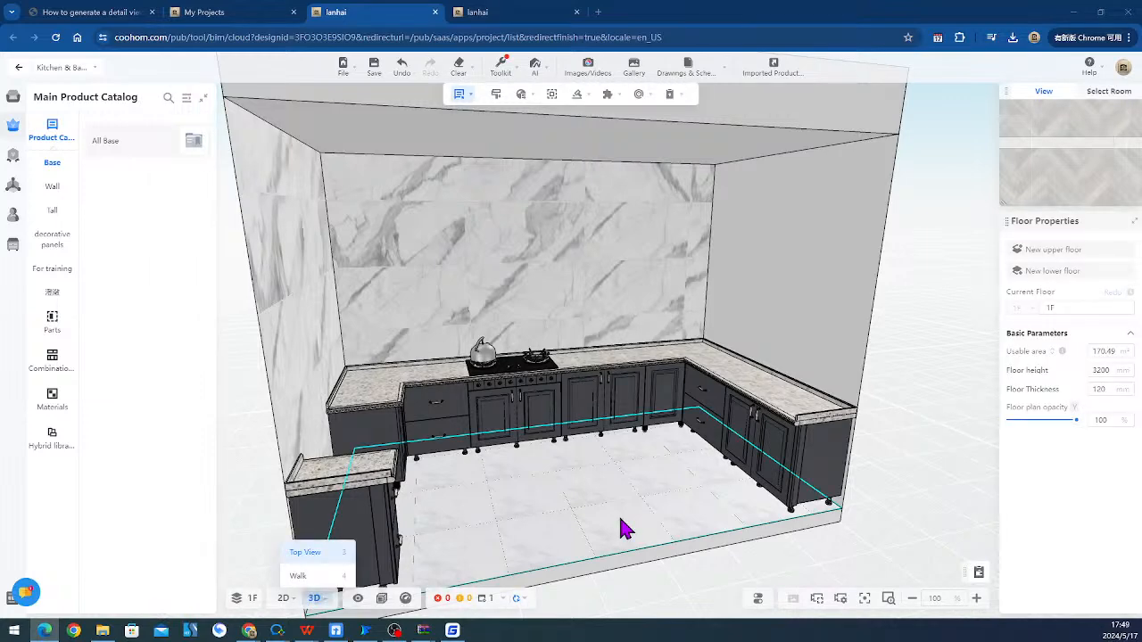
left_click_drag(623, 529, 721, 452)
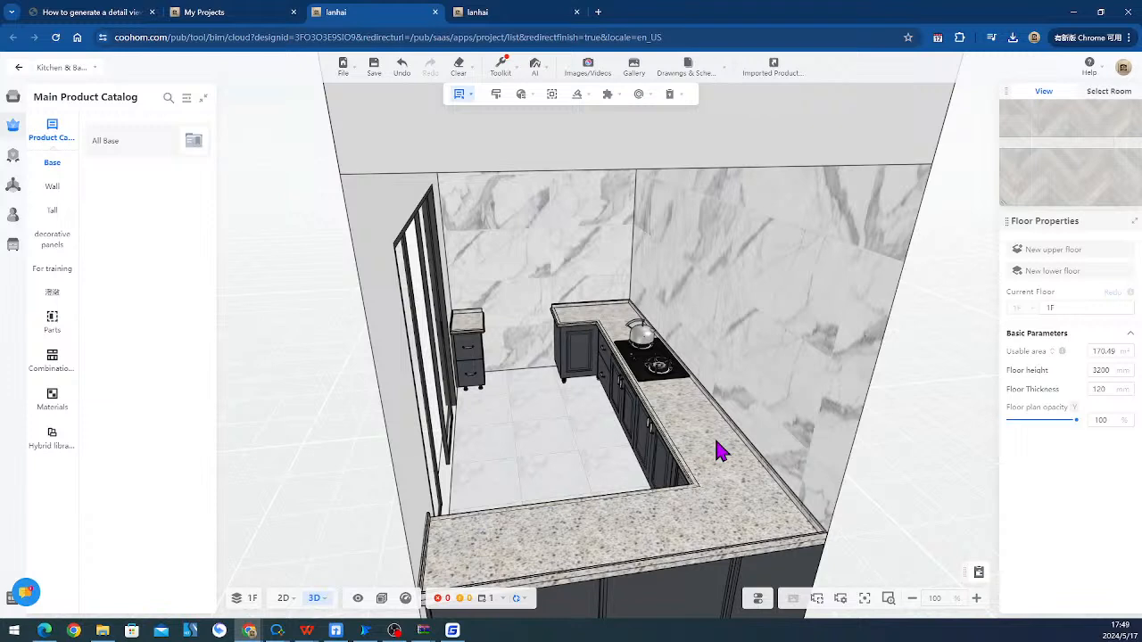